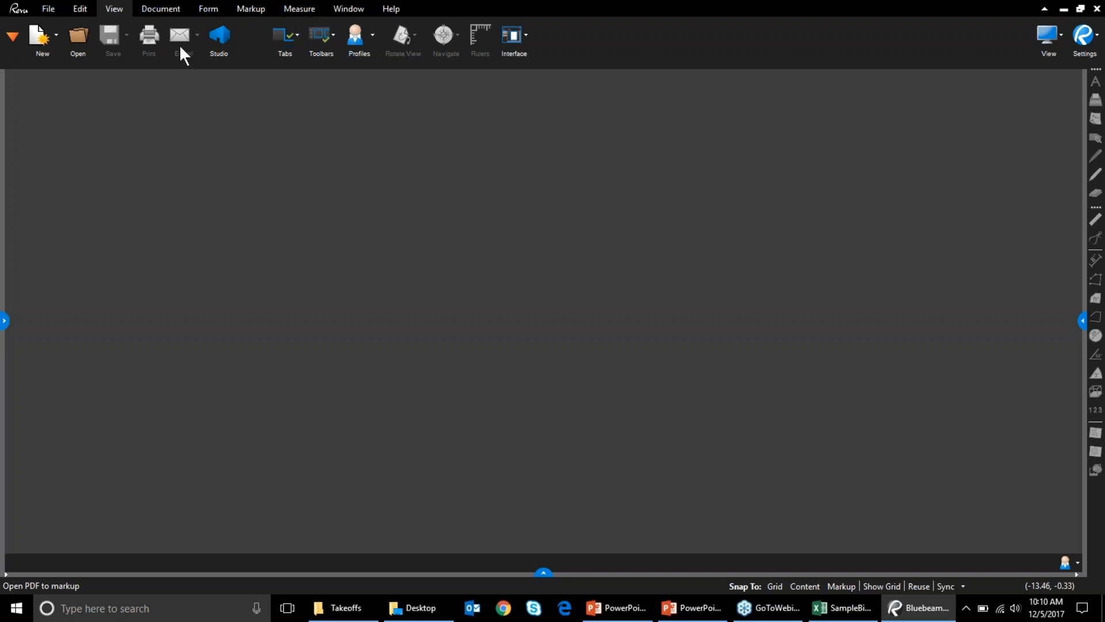
{"action": "left_click", "coordinate": [249, 8]}
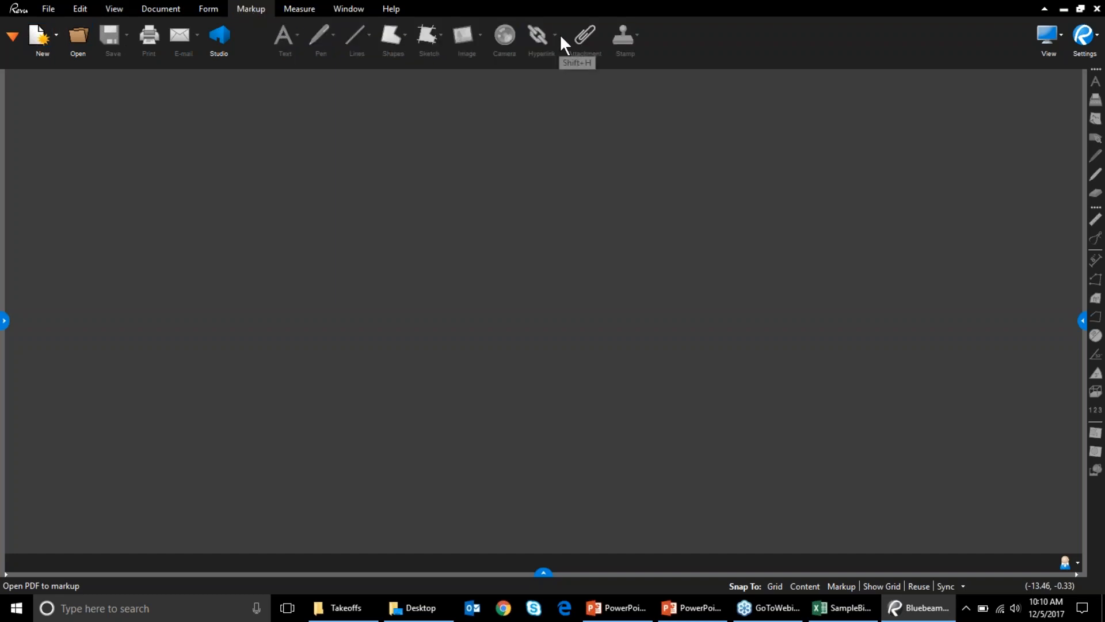
{"action": "left_click", "coordinate": [310, 11]}
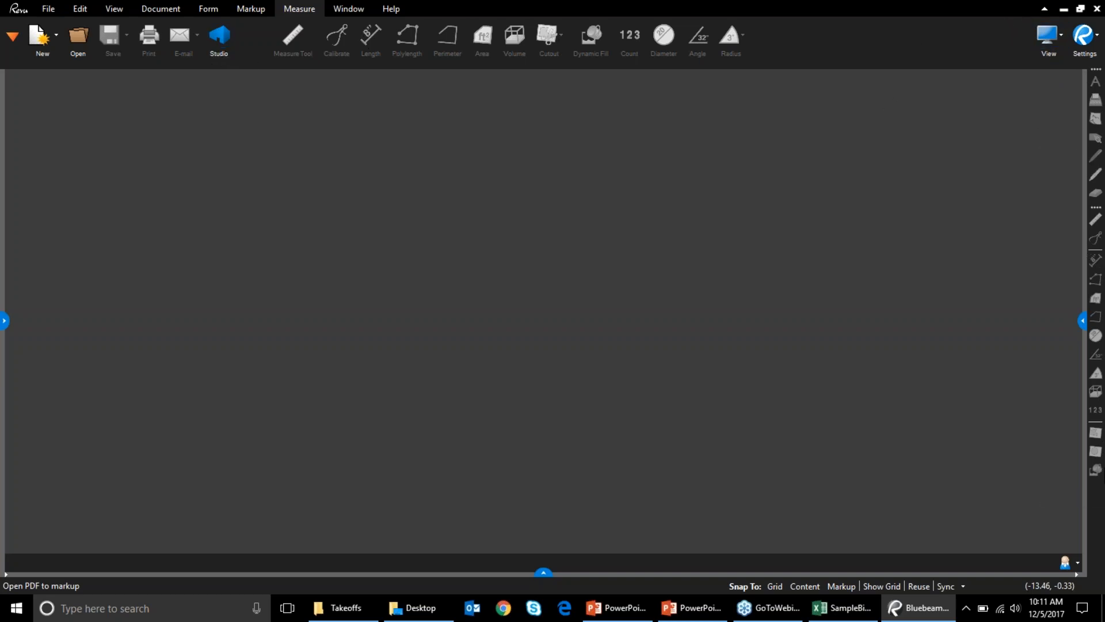
Step: Switch the interface to the Construction profile and back to the Takeoff profile
{"action": "left_click", "coordinate": [122, 10]}
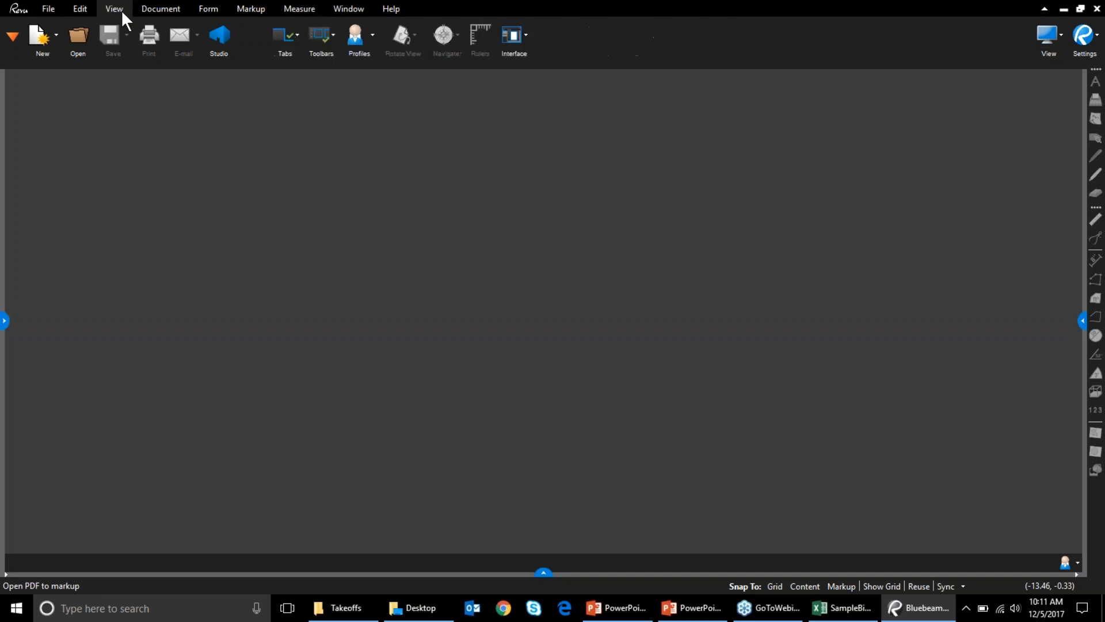
{"action": "left_click", "coordinate": [373, 36]}
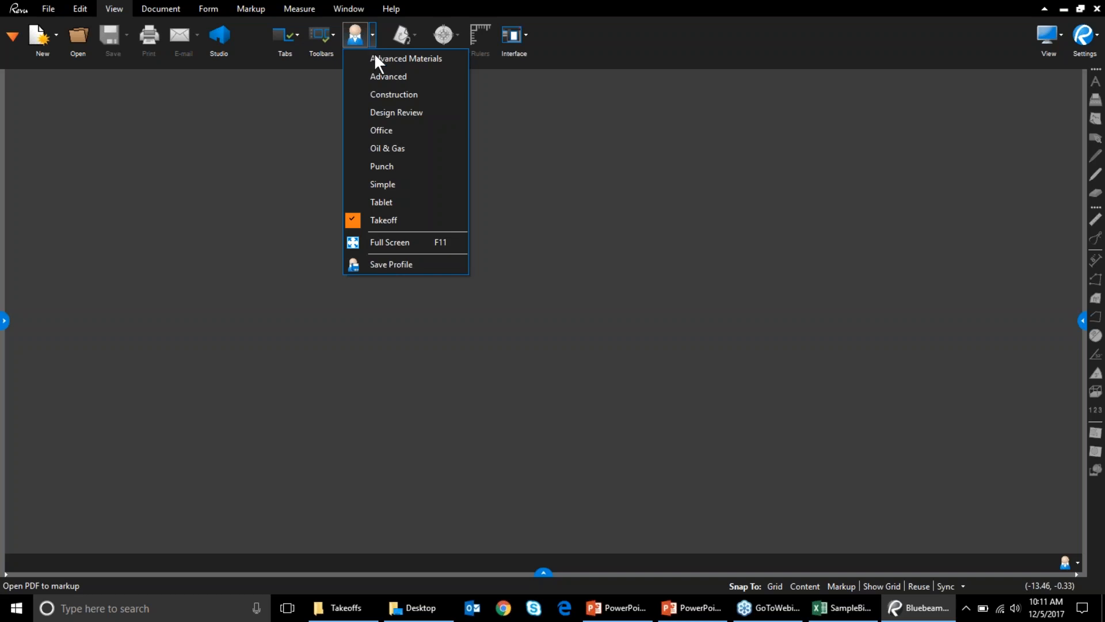
{"action": "left_click", "coordinate": [390, 95]}
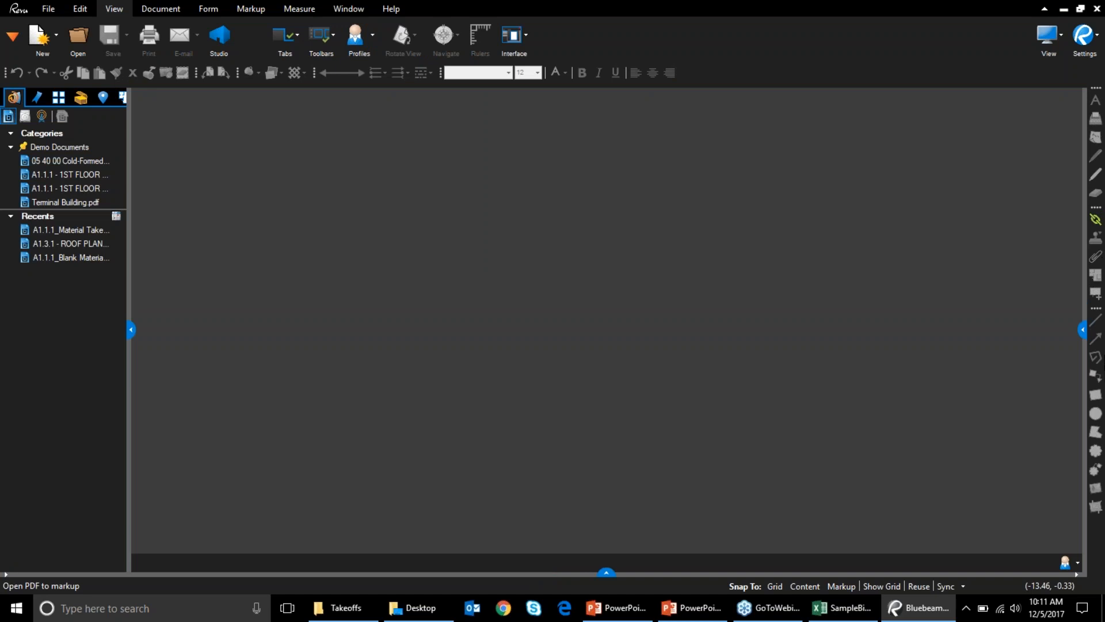
{"action": "left_click", "coordinate": [372, 35]}
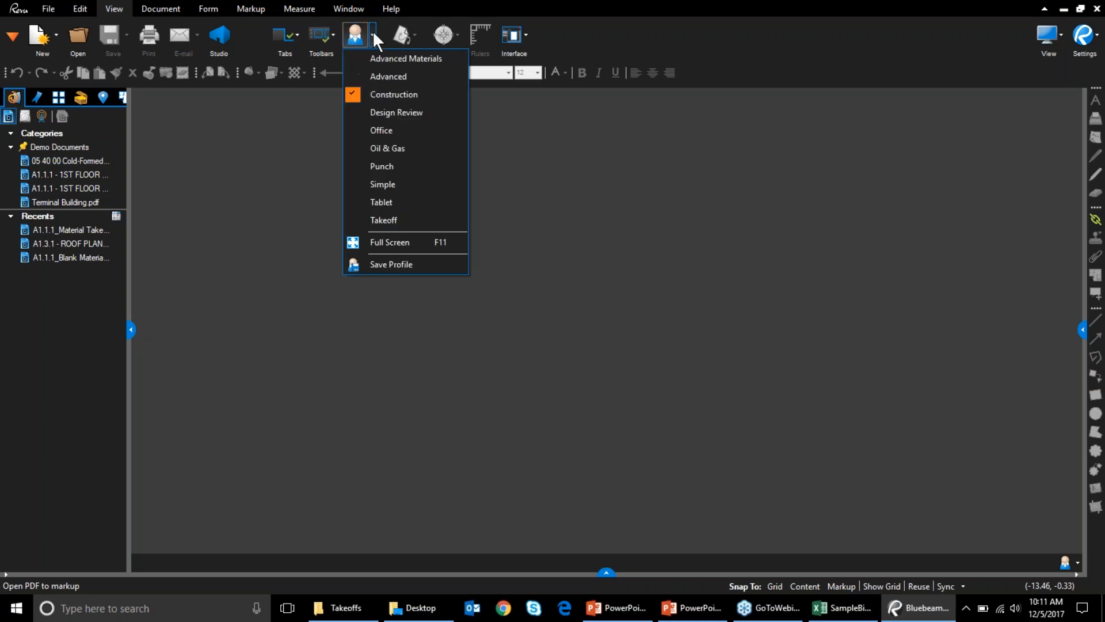
{"action": "left_click", "coordinate": [396, 217]}
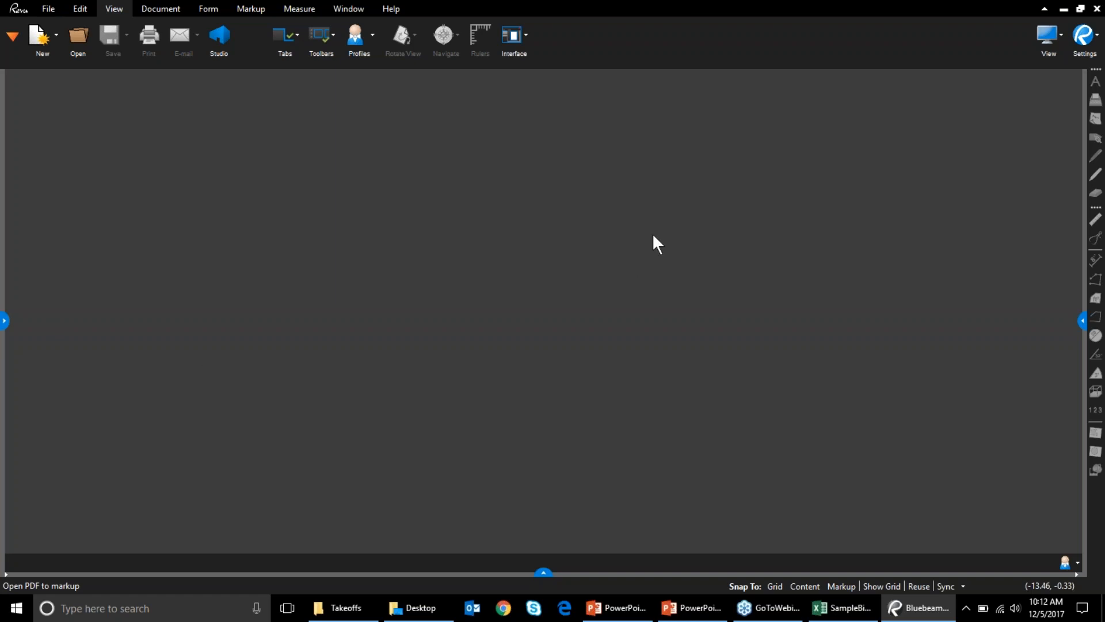
Step: Open A1.1.1_Blank Material Takeoff.pdf from the recent files and collapse the file list
{"action": "left_click", "coordinate": [291, 9]}
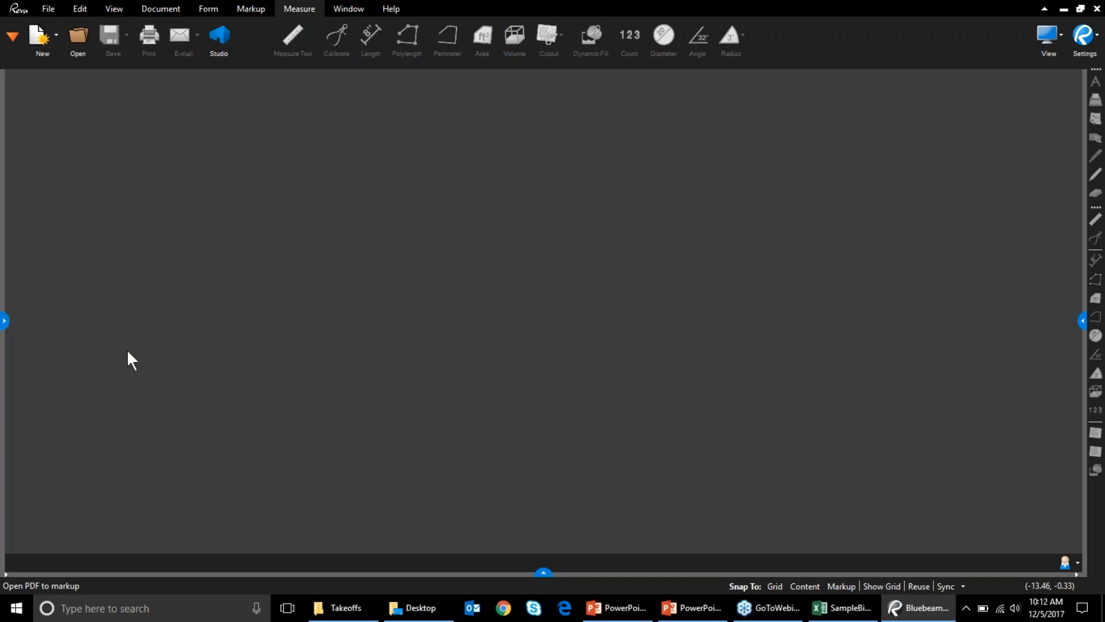
{"action": "left_click", "coordinate": [4, 323]}
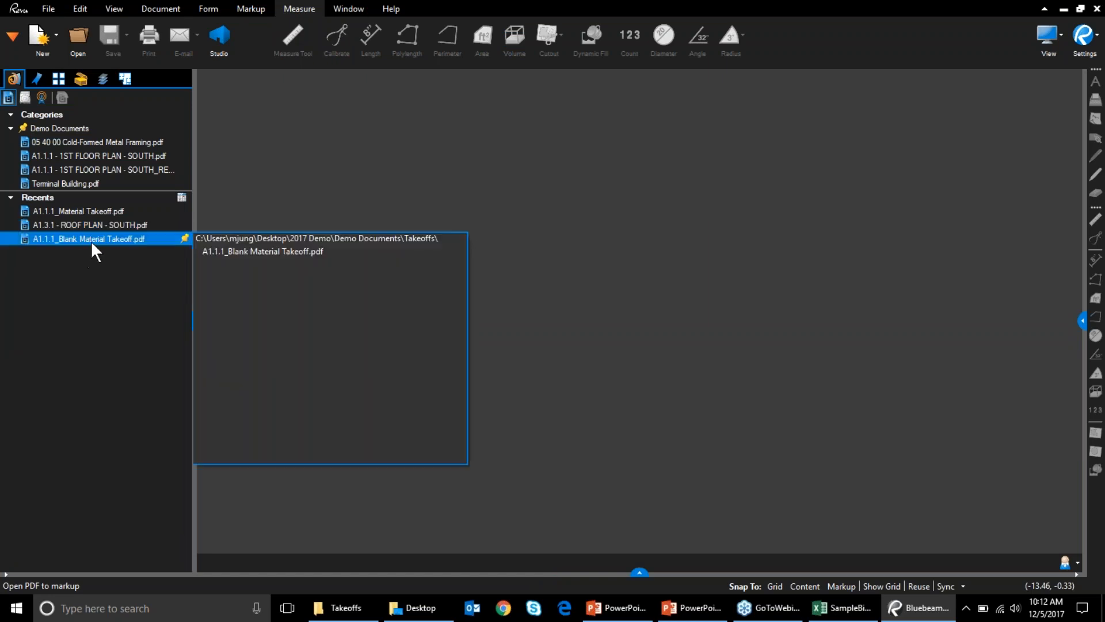
{"action": "left_click", "coordinate": [91, 240]}
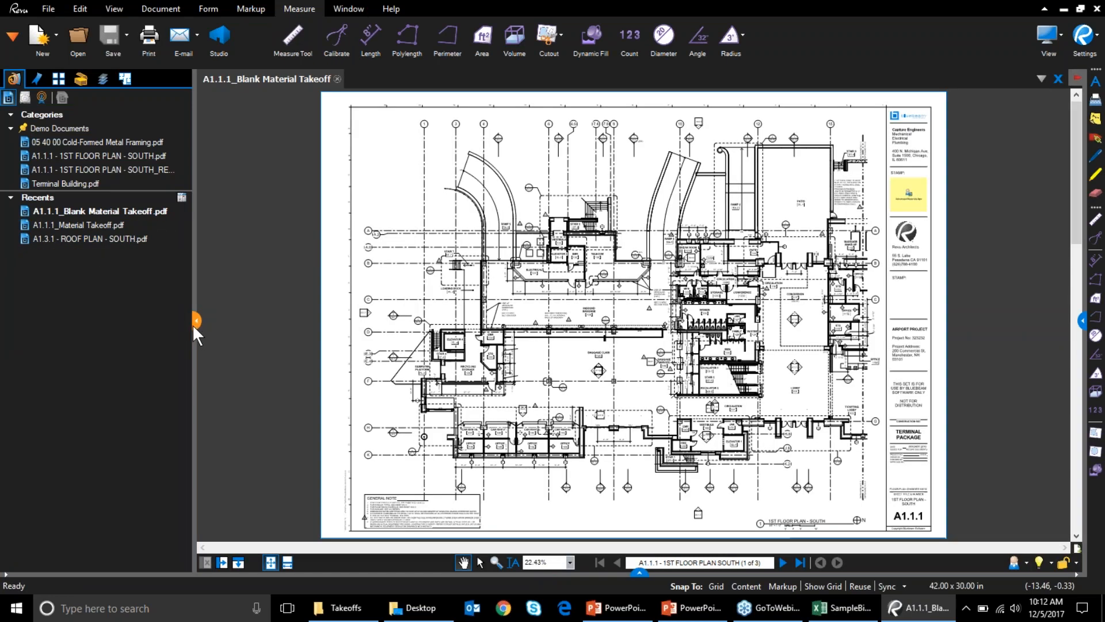
{"action": "left_click", "coordinate": [193, 323]}
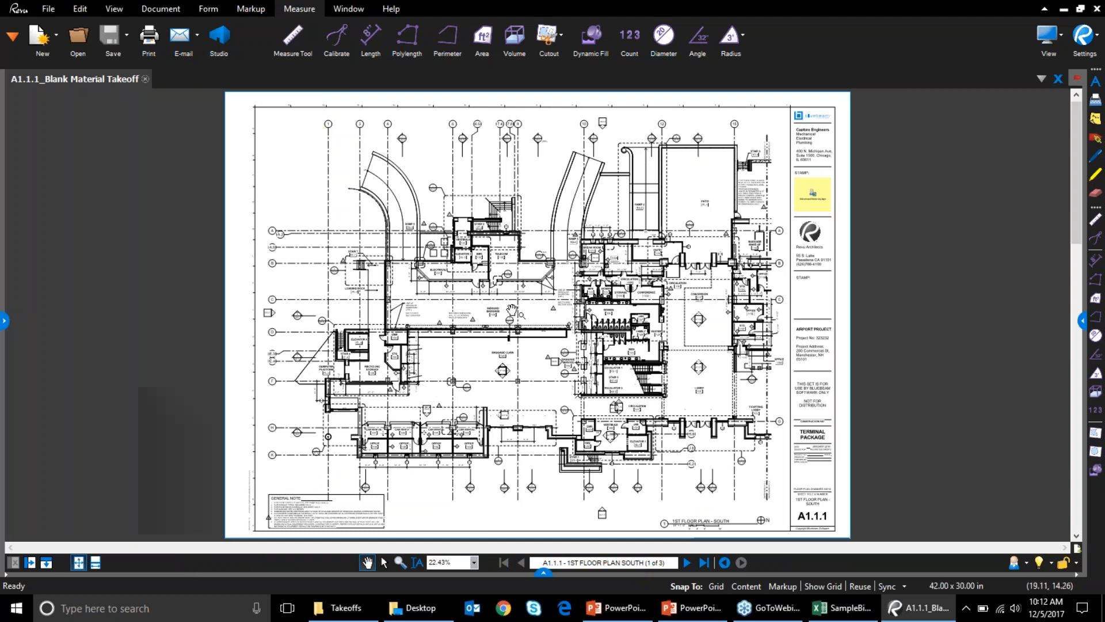
Step: Bring up the measurement and scale settings for the floor plan area around Inbound Baggage 129
{"action": "scroll", "coordinate": [505, 297], "scroll_direction": "up", "scroll_amount": 2}
{"action": "scroll", "coordinate": [504, 298], "scroll_direction": "up", "scroll_amount": 6}
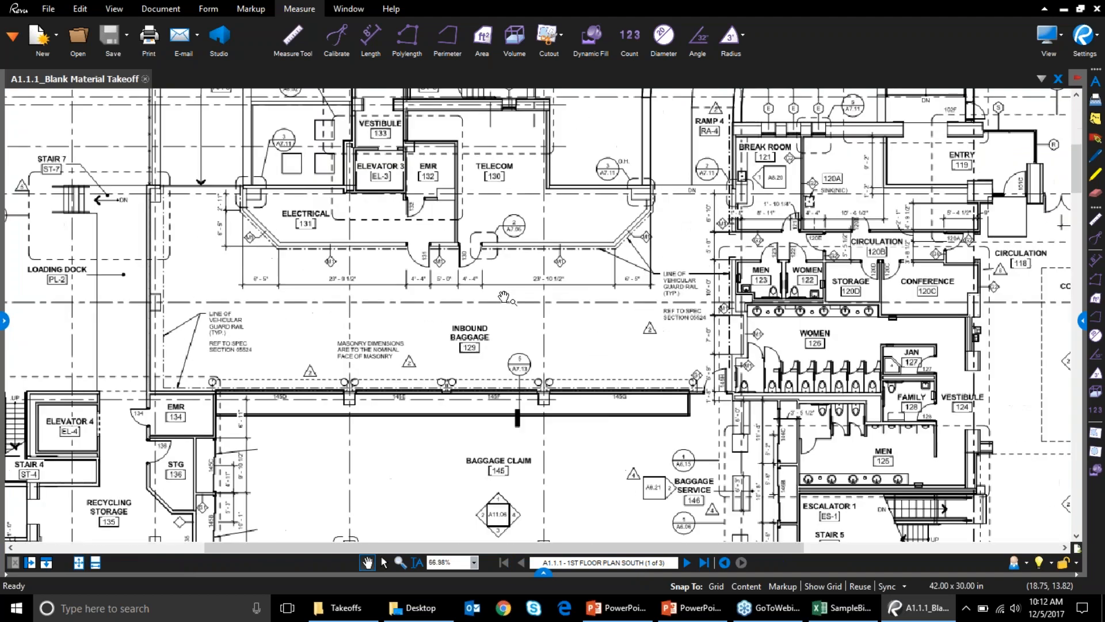
{"action": "left_click_drag", "start_coordinate": [740, 251], "coordinate": [765, 295]}
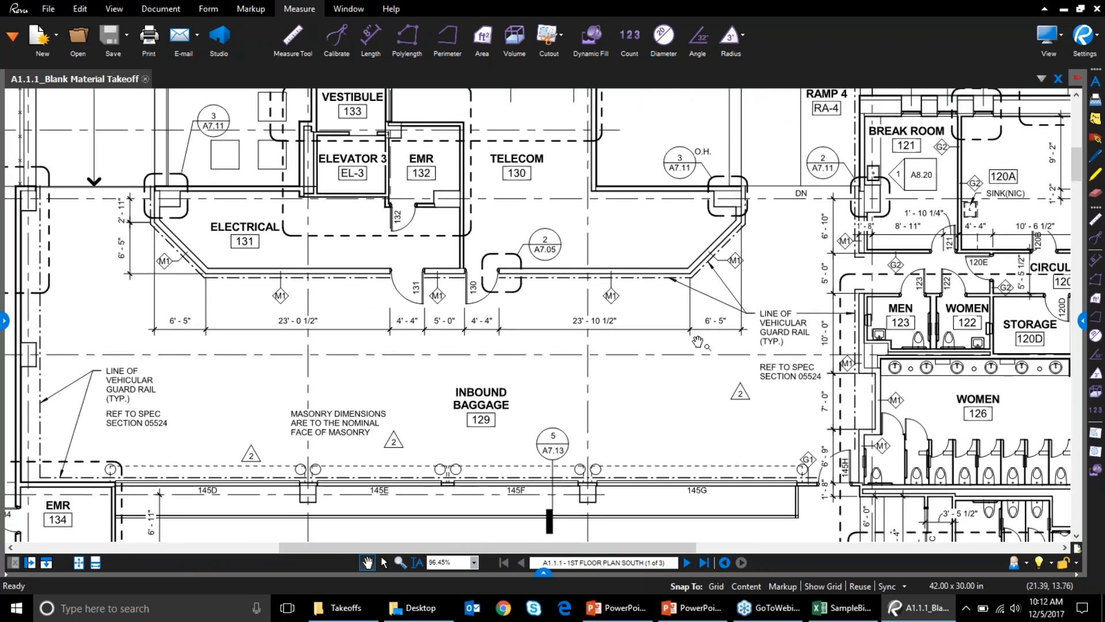
{"action": "left_click", "coordinate": [13, 38]}
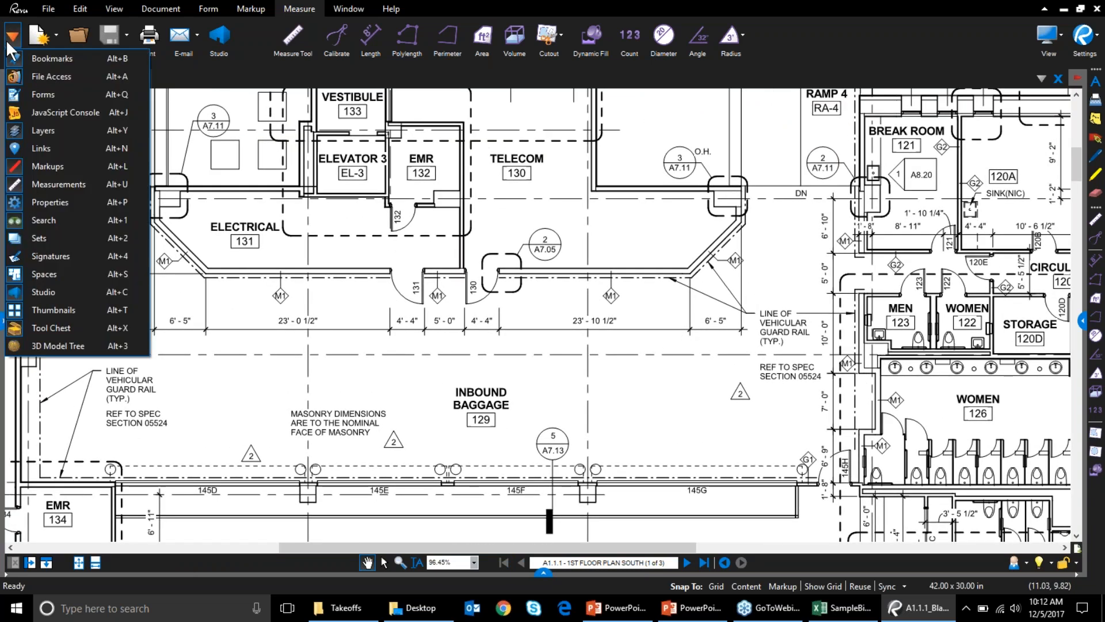
{"action": "left_click", "coordinate": [33, 185]}
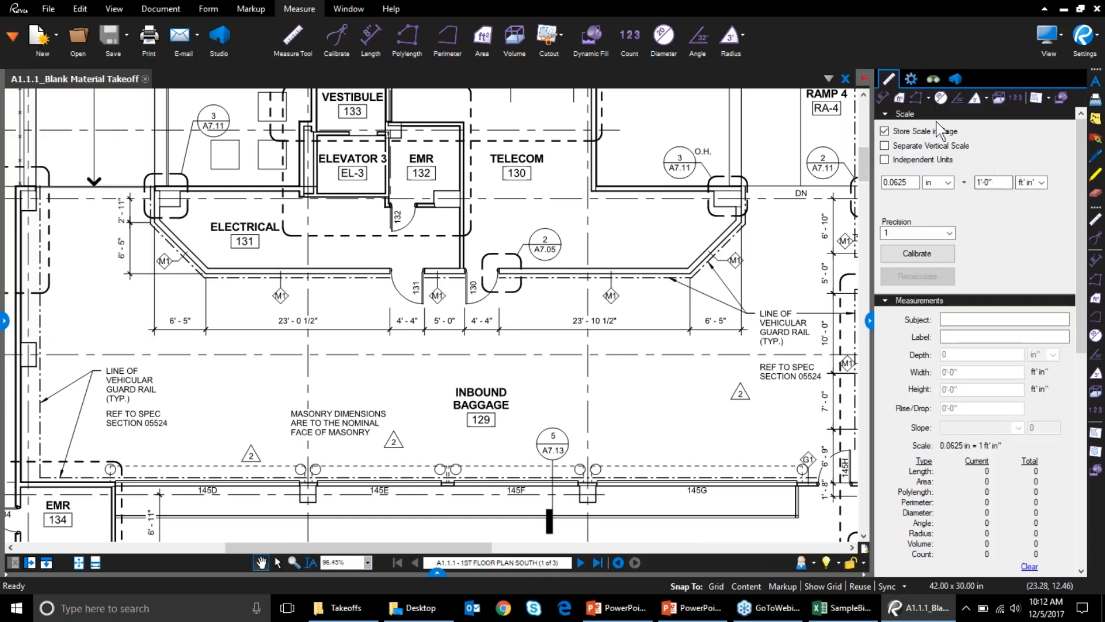
Step: Calibrate the page scale between the ends of the dimension below Telecom 130, entering 23'-10.5" as the true distance
{"action": "left_click", "coordinate": [343, 50]}
{"action": "left_click", "coordinate": [944, 265]}
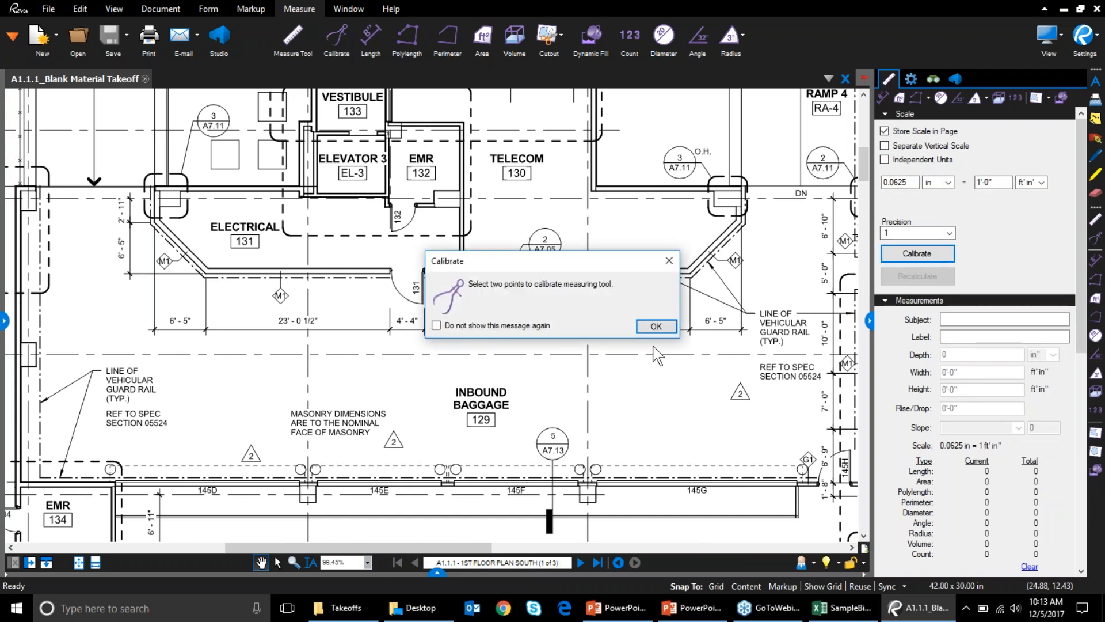
{"action": "left_click", "coordinate": [656, 326]}
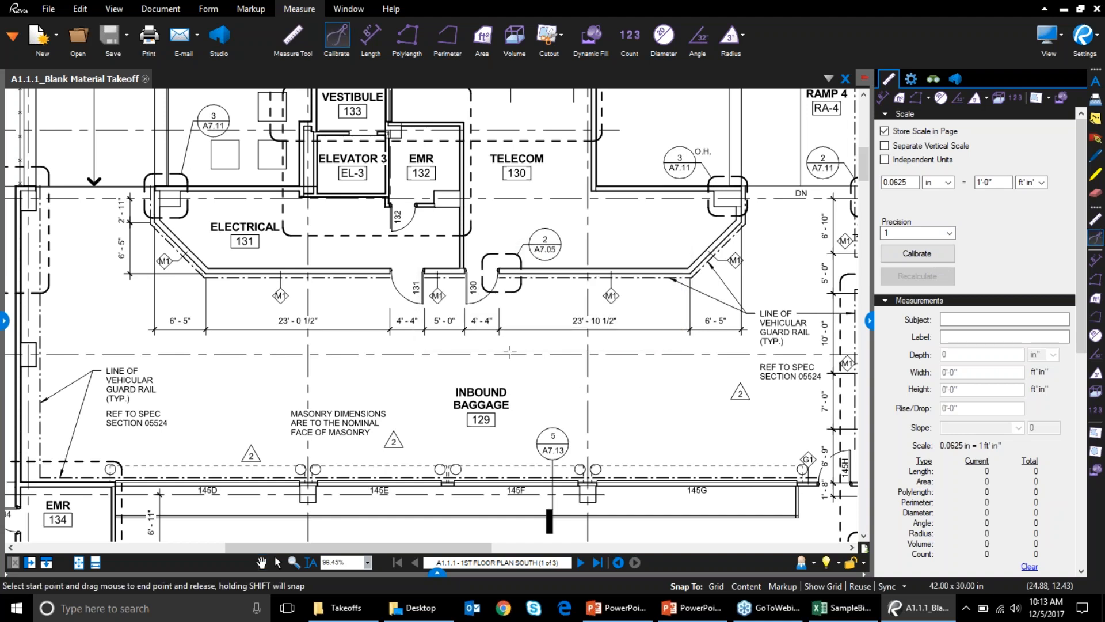
{"action": "scroll", "coordinate": [493, 334], "scroll_direction": "up", "scroll_amount": 2}
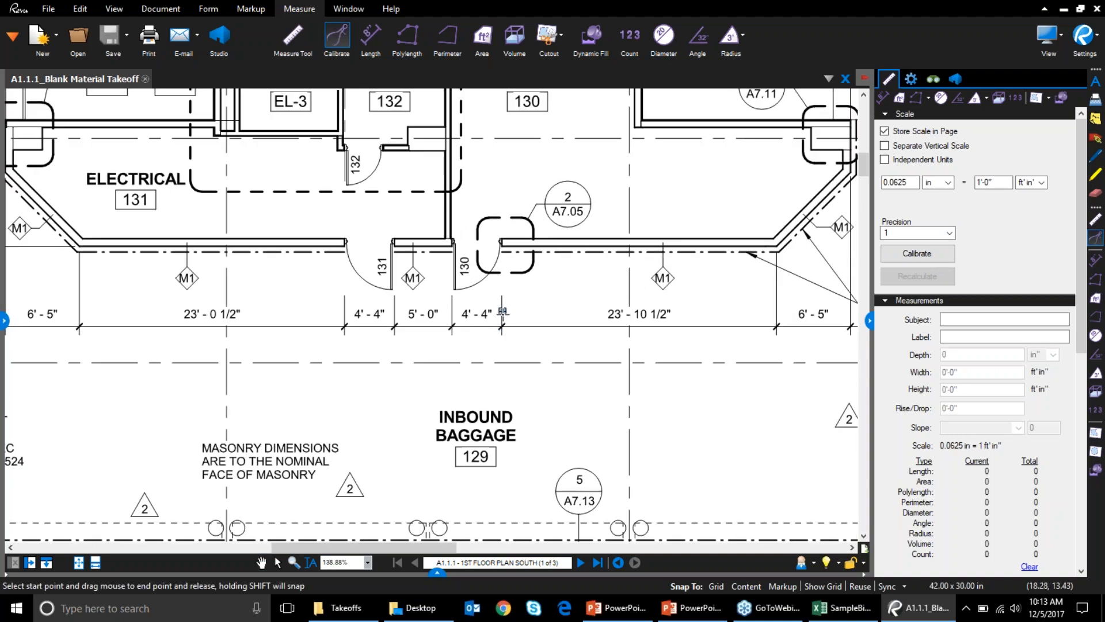
{"action": "left_click_drag", "start_coordinate": [502, 311], "coordinate": [776, 311]}
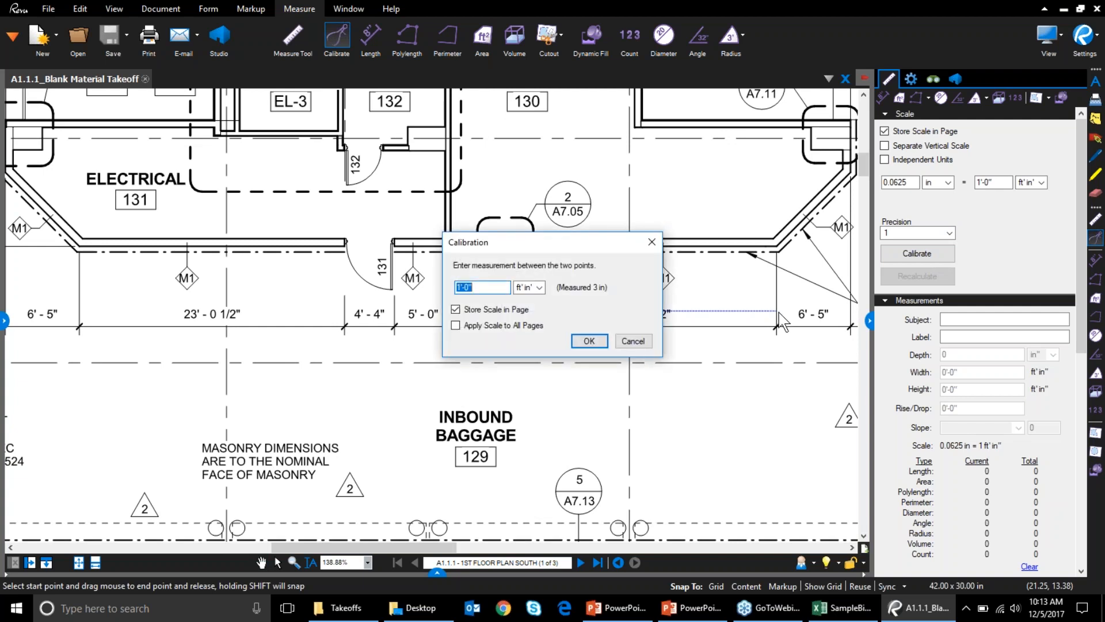
{"action": "type", "text": "23'-10.5\""}
{"action": "left_click", "coordinate": [599, 341]}
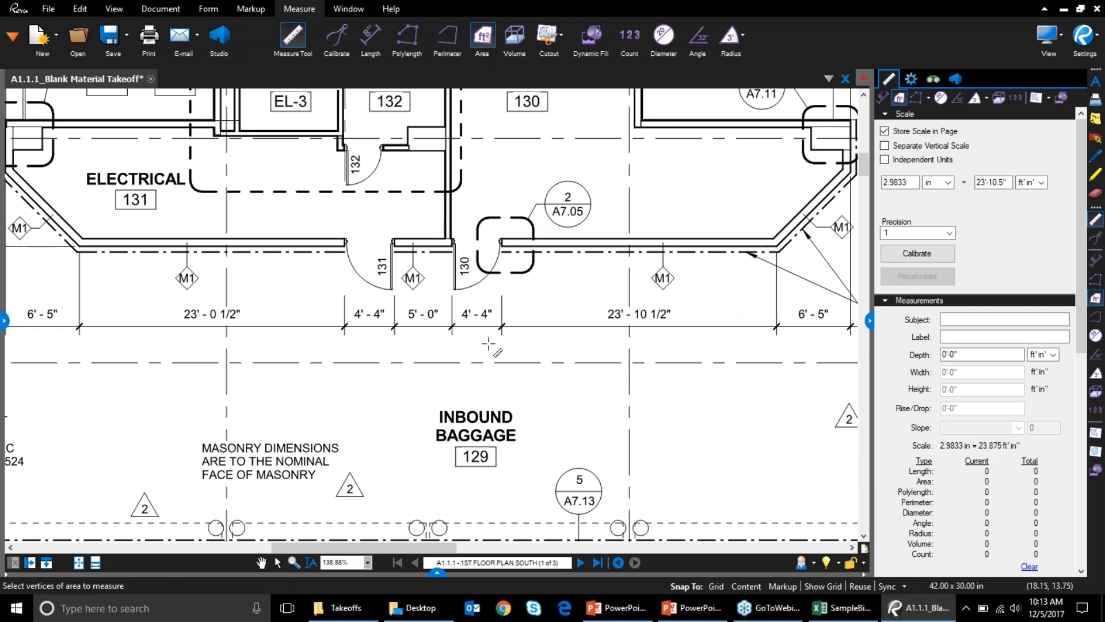
Step: Check the calibration with a length measurement along the 23'-0 1/2" dimension below Electrical 131, and delete that measurement
{"action": "left_click", "coordinate": [80, 316]}
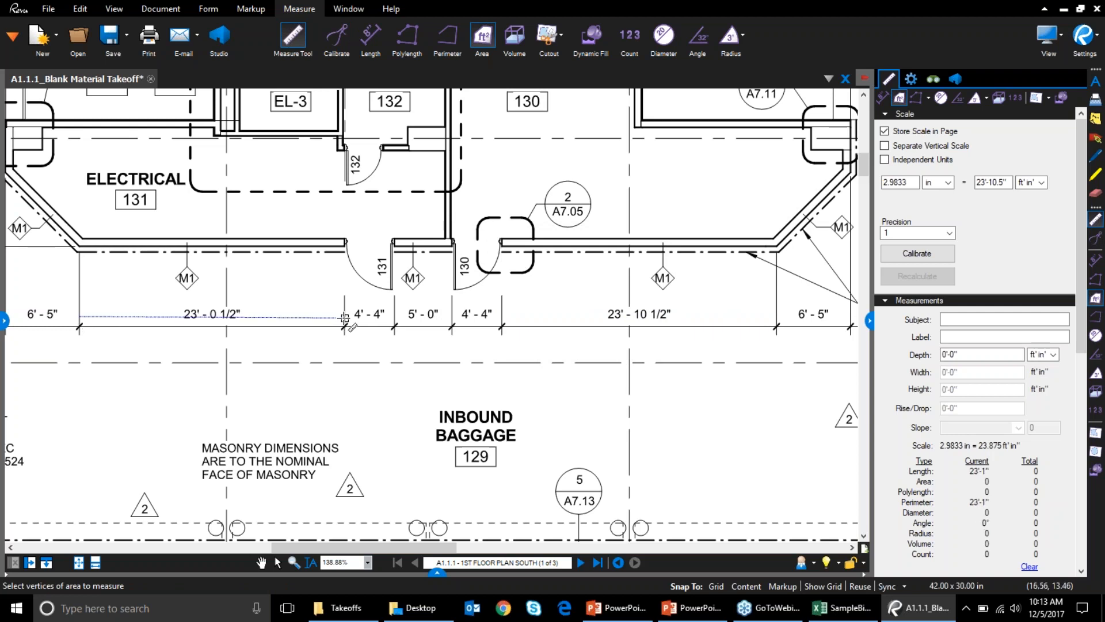
{"action": "key", "text": "Escape"}
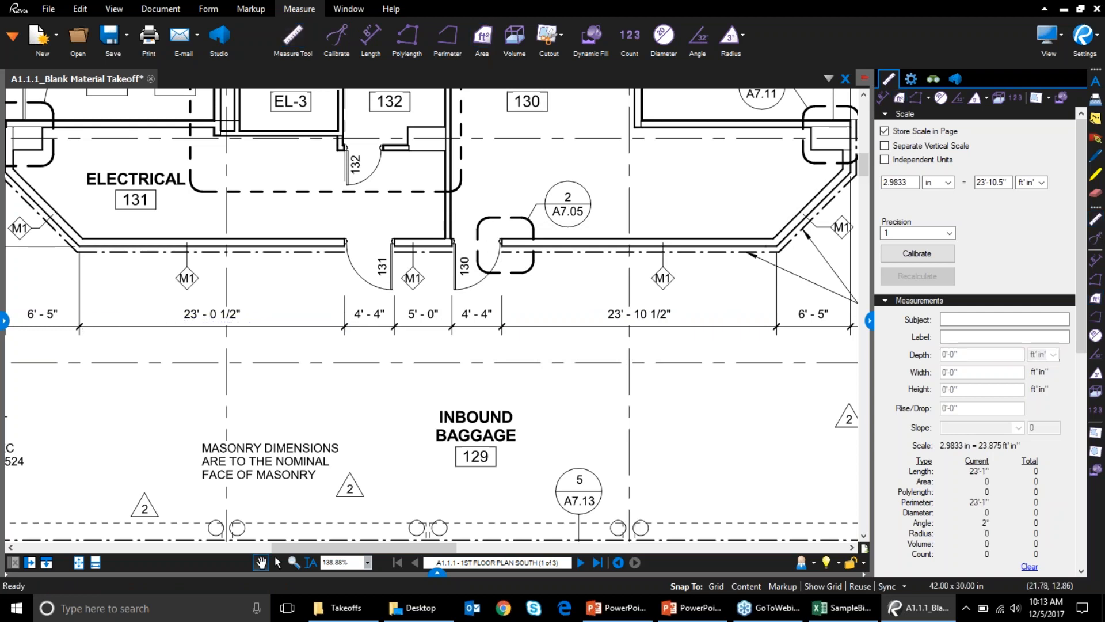
{"action": "left_click", "coordinate": [881, 98]}
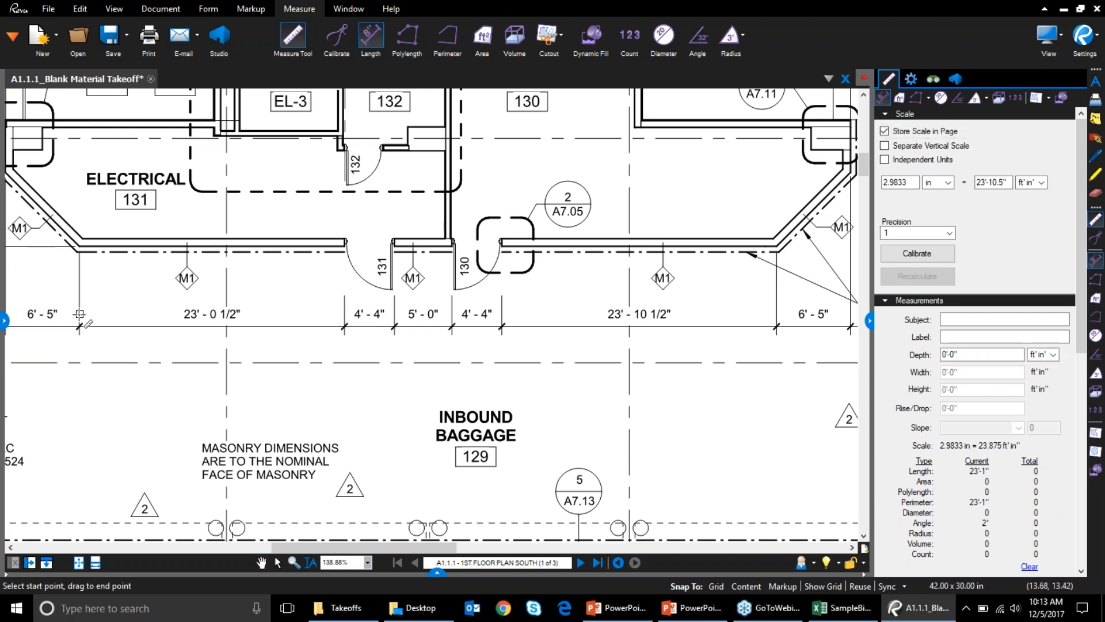
{"action": "left_click", "coordinate": [80, 314]}
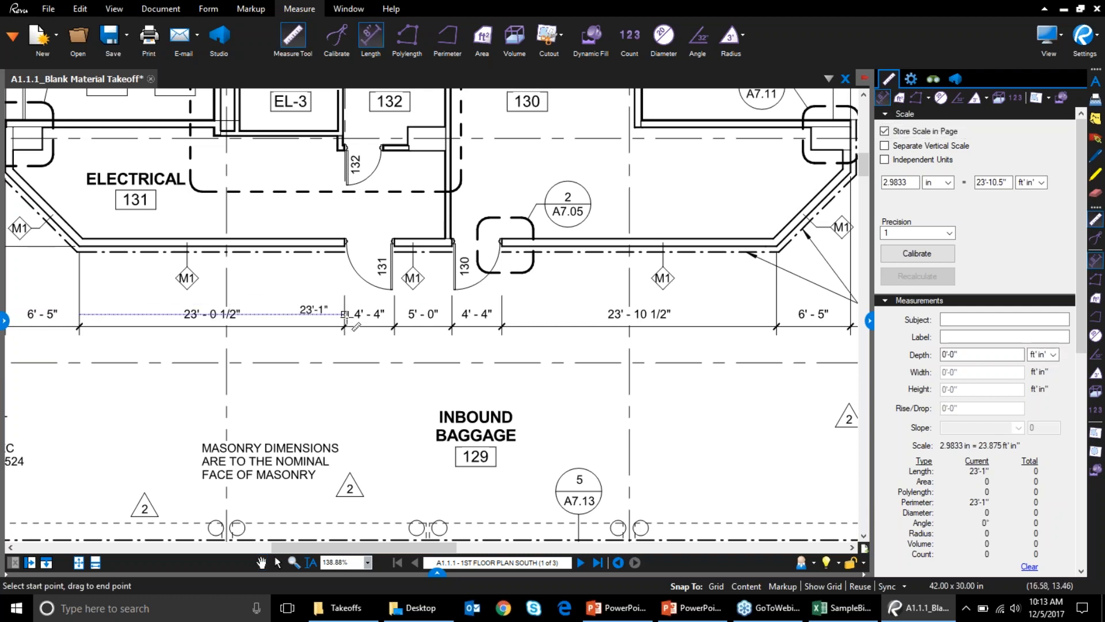
{"action": "left_click", "coordinate": [344, 314]}
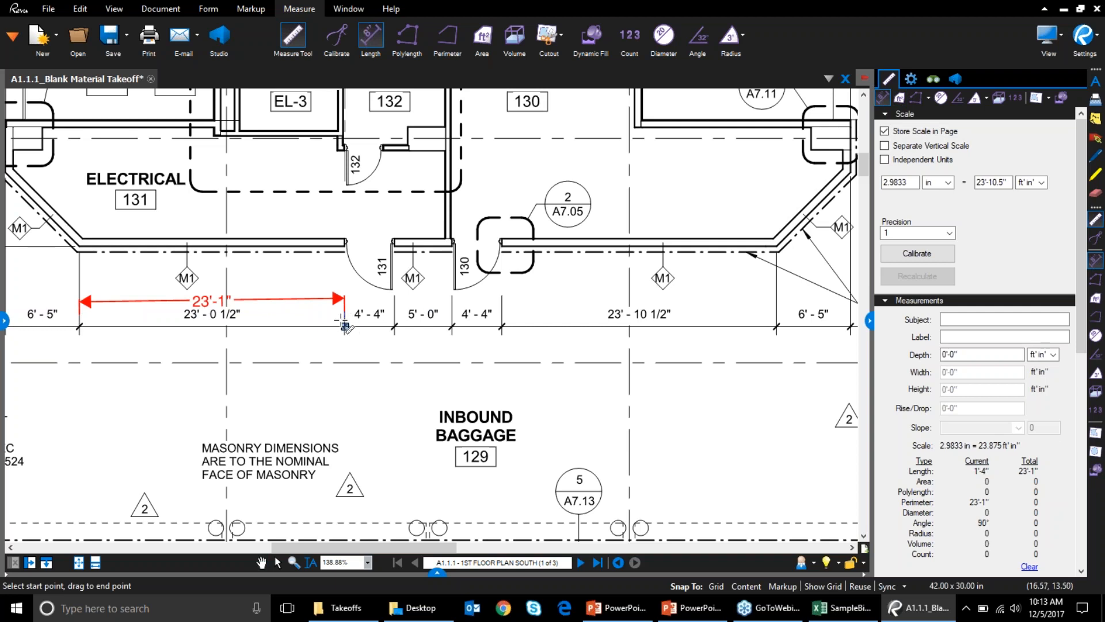
{"action": "key", "text": "Escape"}
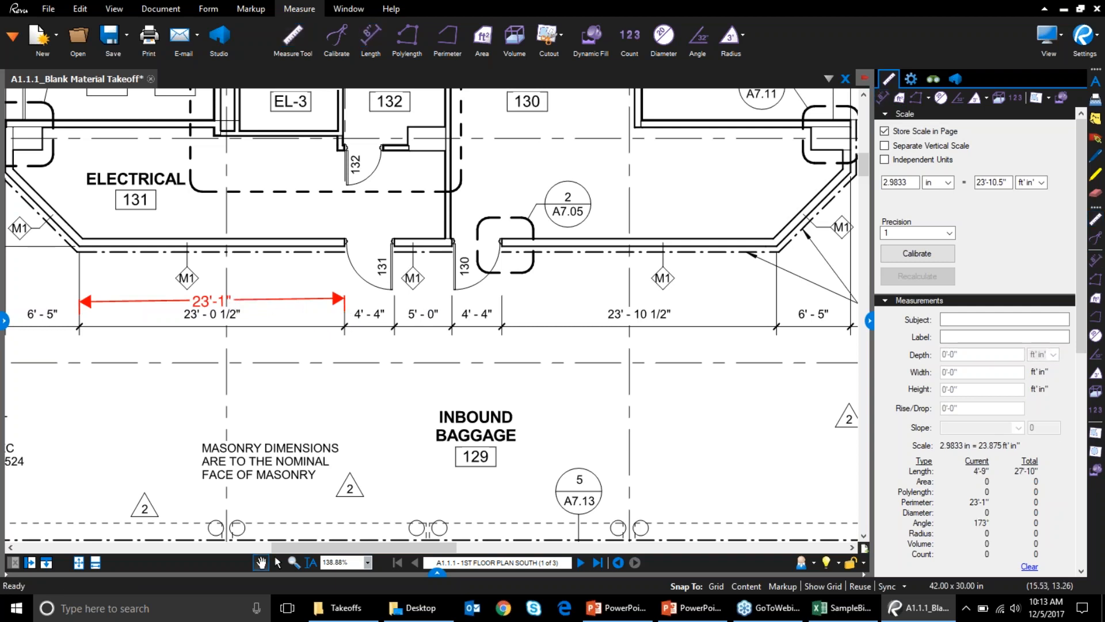
{"action": "left_click", "coordinate": [246, 299]}
{"action": "key", "text": "Delete"}
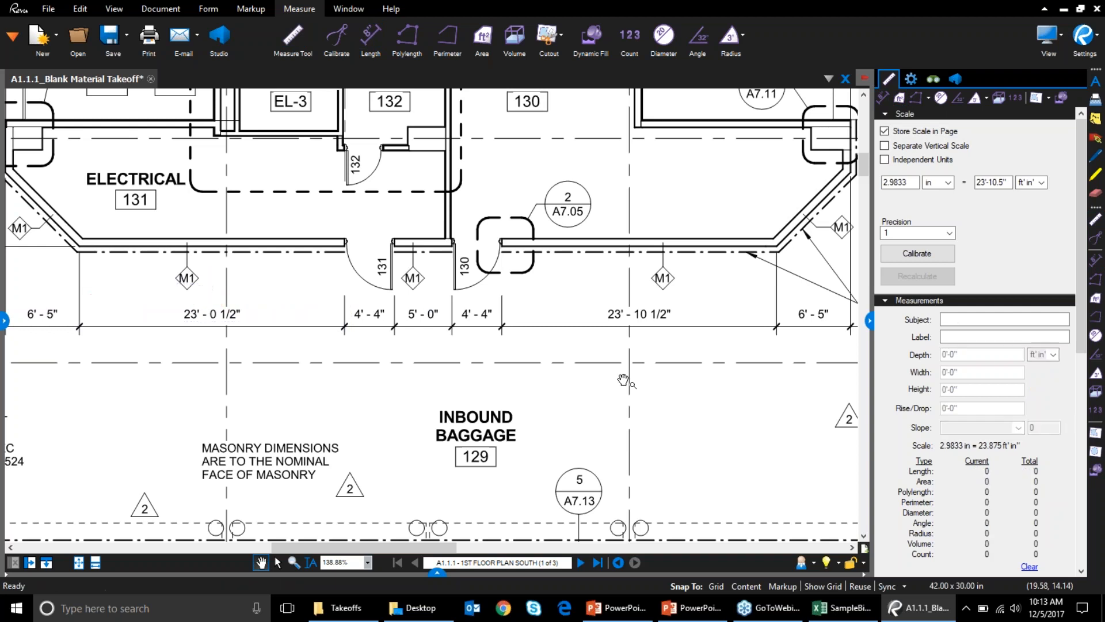
Step: Set the measurement precision to 1/2 and add a length measurement along the 23'-0 1/2" dimension below Electrical 131
{"action": "left_click", "coordinate": [949, 233]}
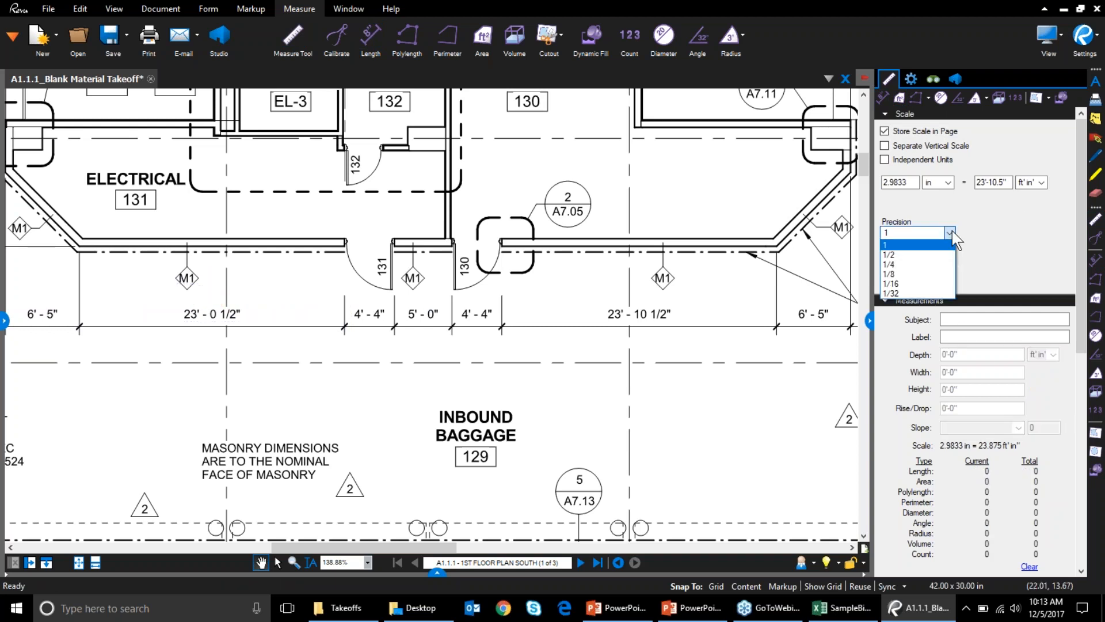
{"action": "left_click", "coordinate": [912, 250]}
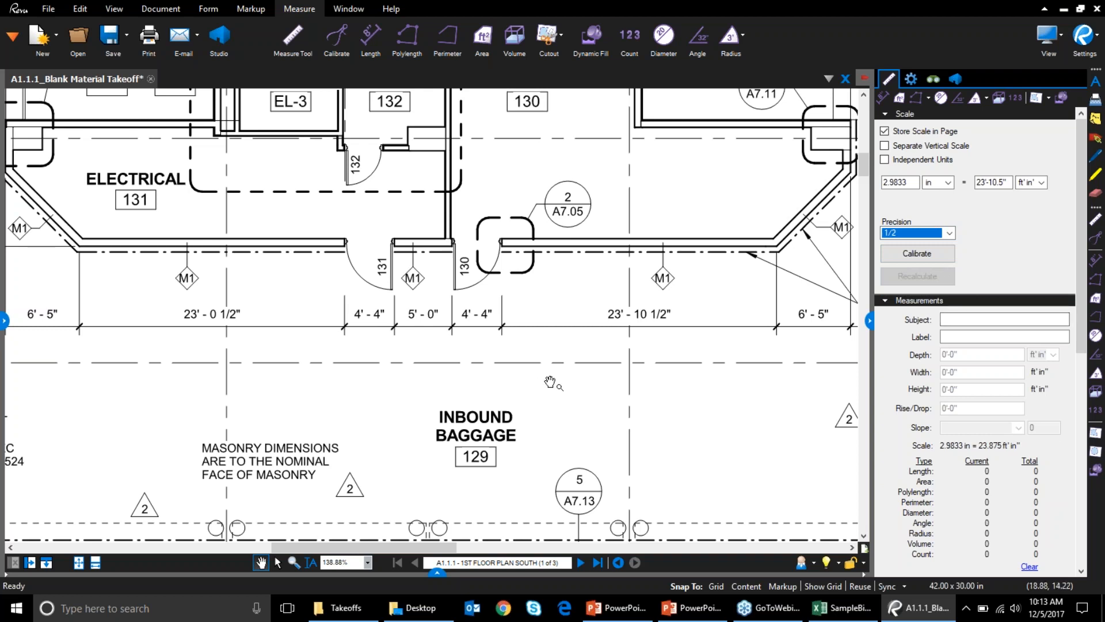
{"action": "left_click", "coordinate": [371, 36]}
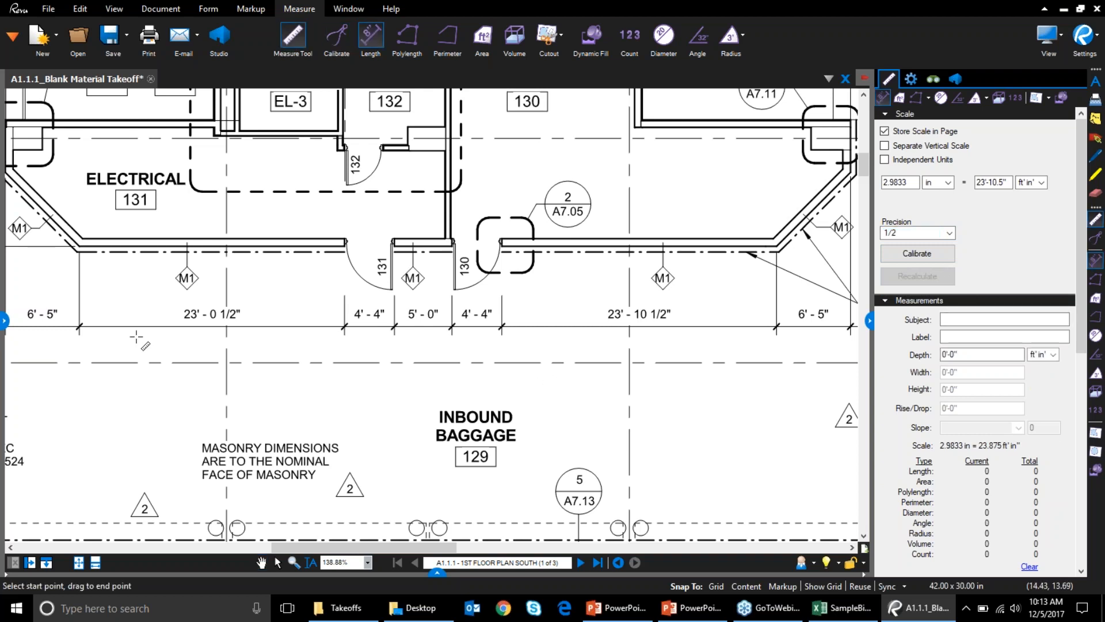
{"action": "left_click_drag", "start_coordinate": [140, 316], "coordinate": [345, 312]}
{"action": "left_click", "coordinate": [345, 312]}
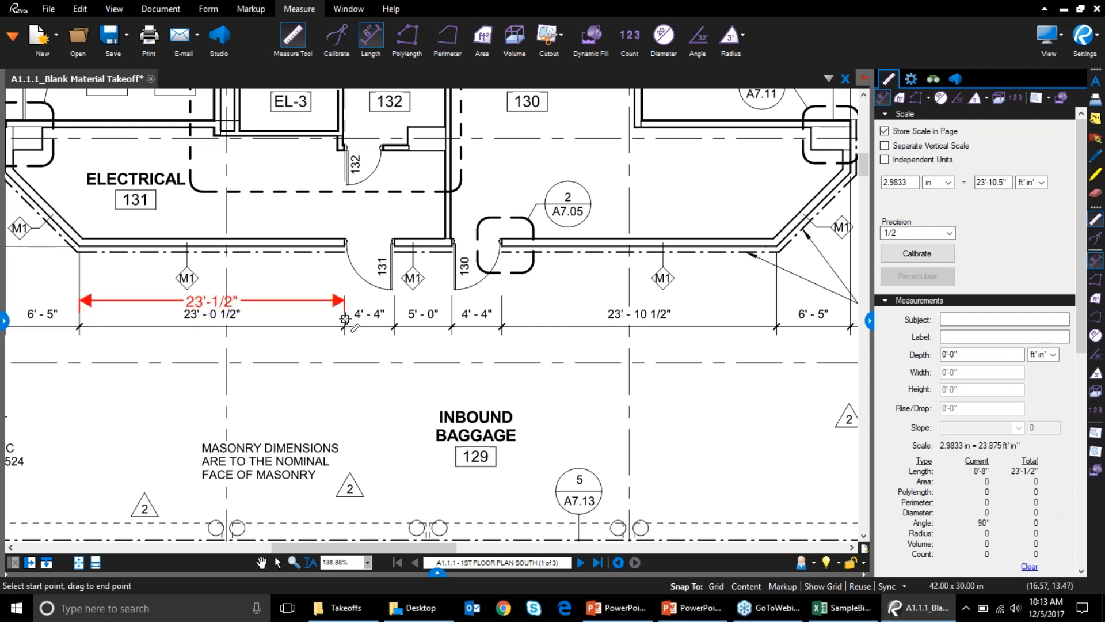
{"action": "key", "text": "Escape"}
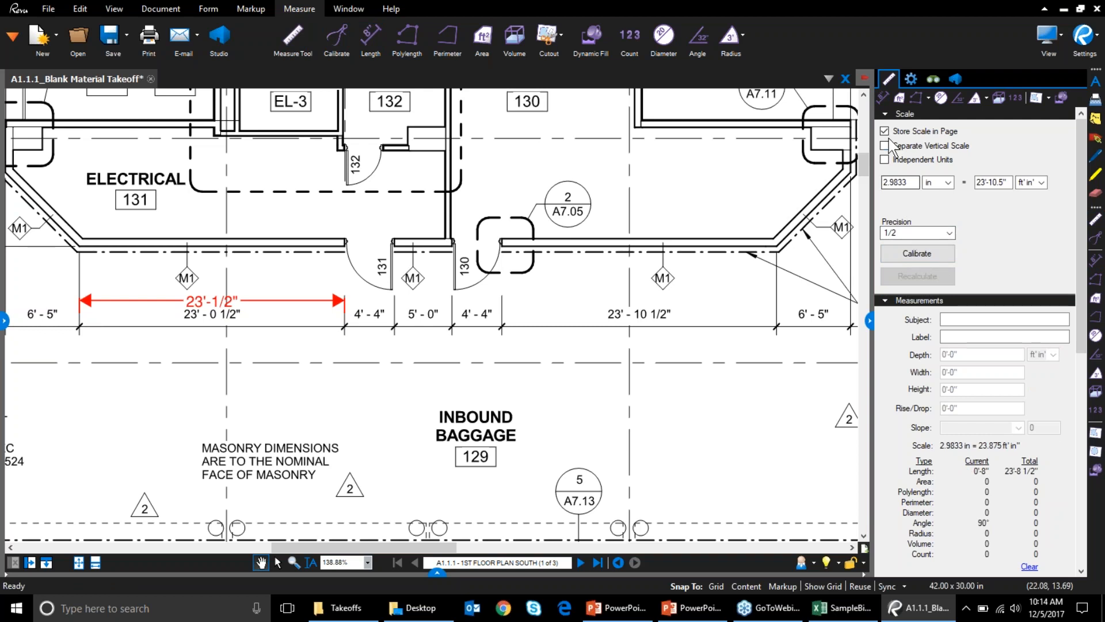
Step: Review the unit choices on both sides of the page scale and briefly try the Separate Vertical Scale option
{"action": "left_click", "coordinate": [944, 185]}
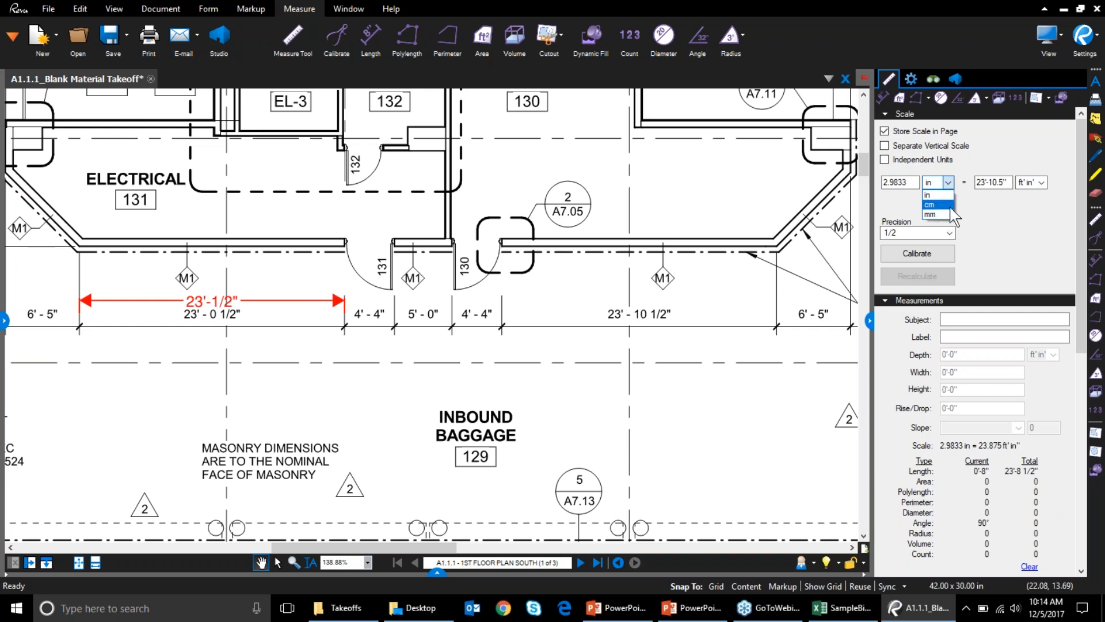
{"action": "left_click", "coordinate": [1026, 249]}
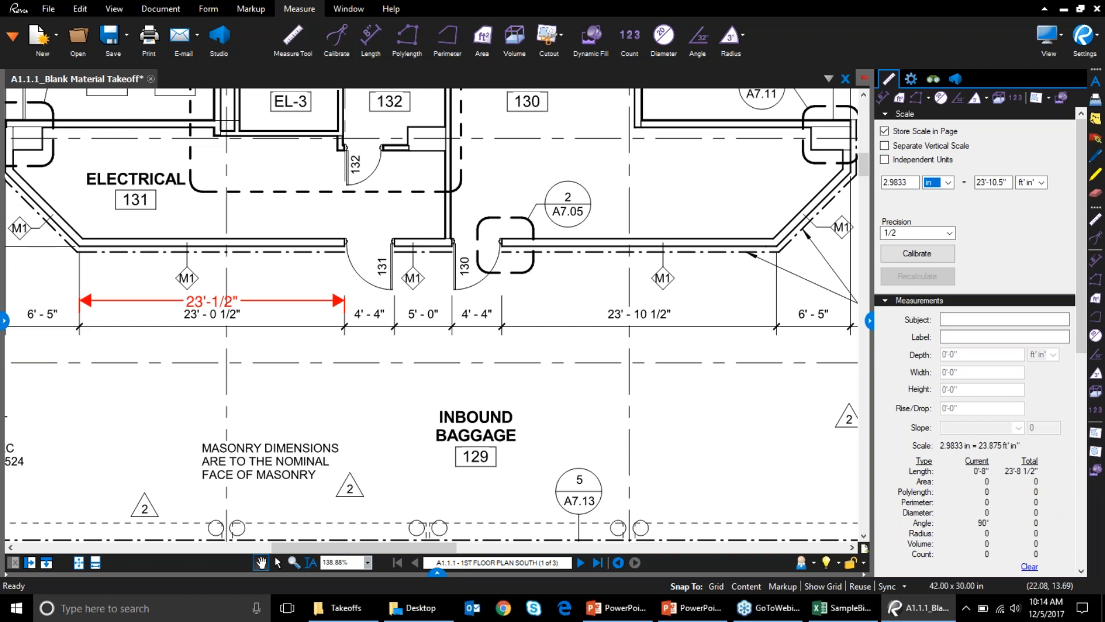
{"action": "left_click", "coordinate": [1044, 184]}
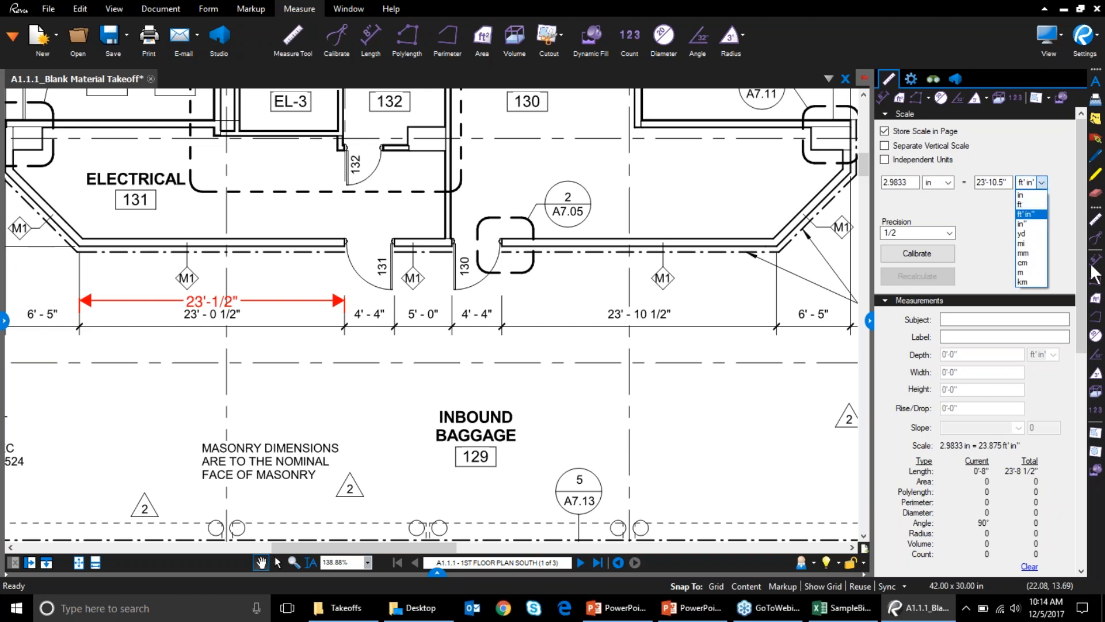
{"action": "left_click", "coordinate": [1078, 242]}
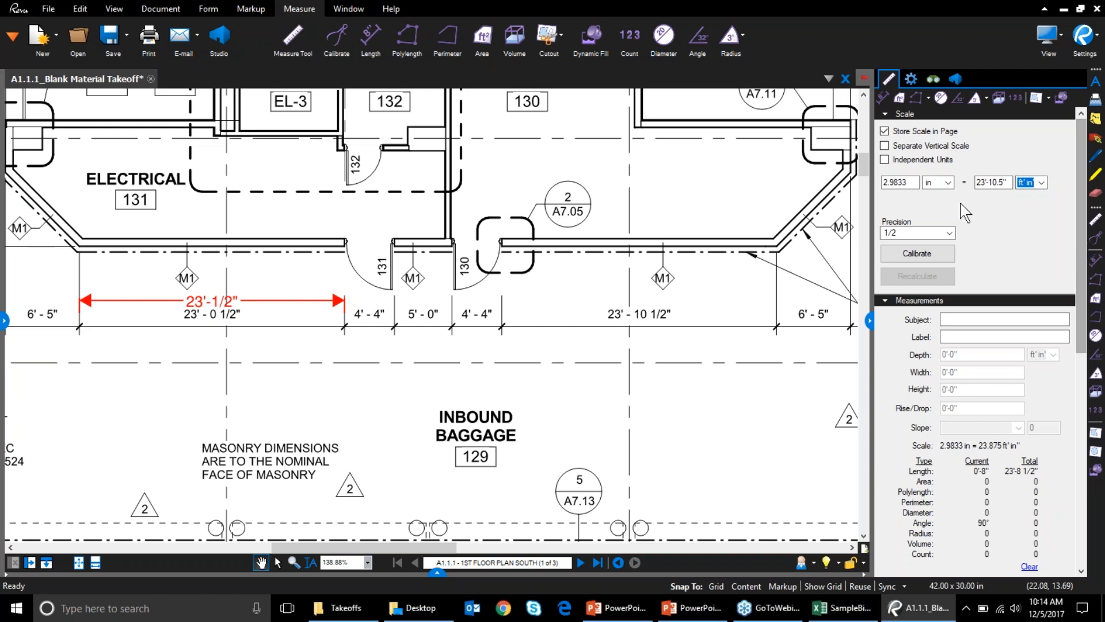
{"action": "left_click", "coordinate": [885, 145]}
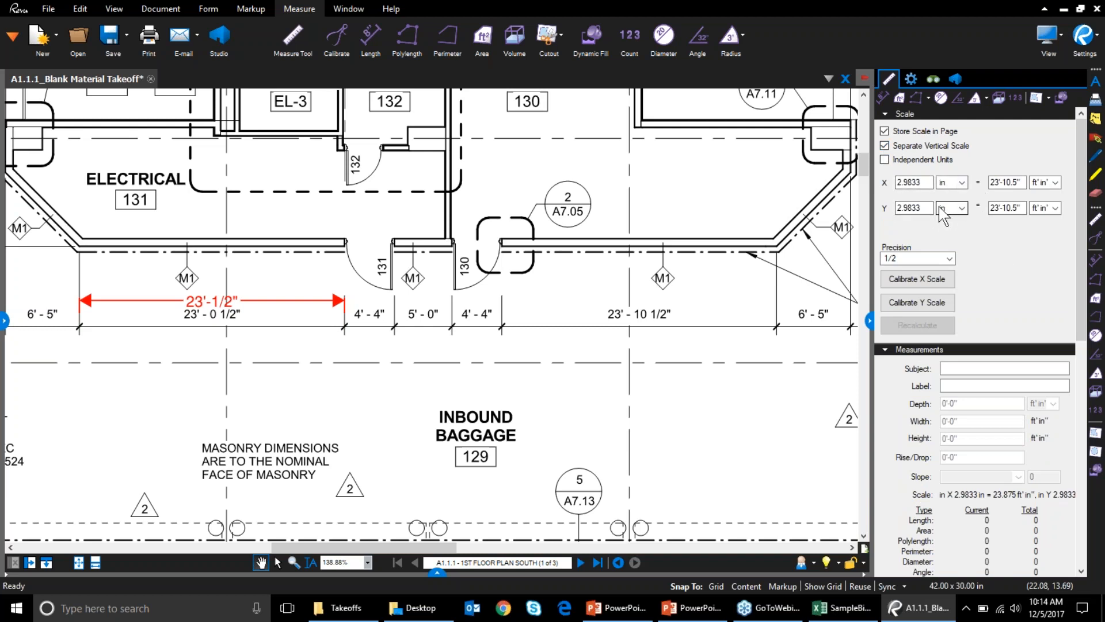
{"action": "left_click", "coordinate": [886, 146]}
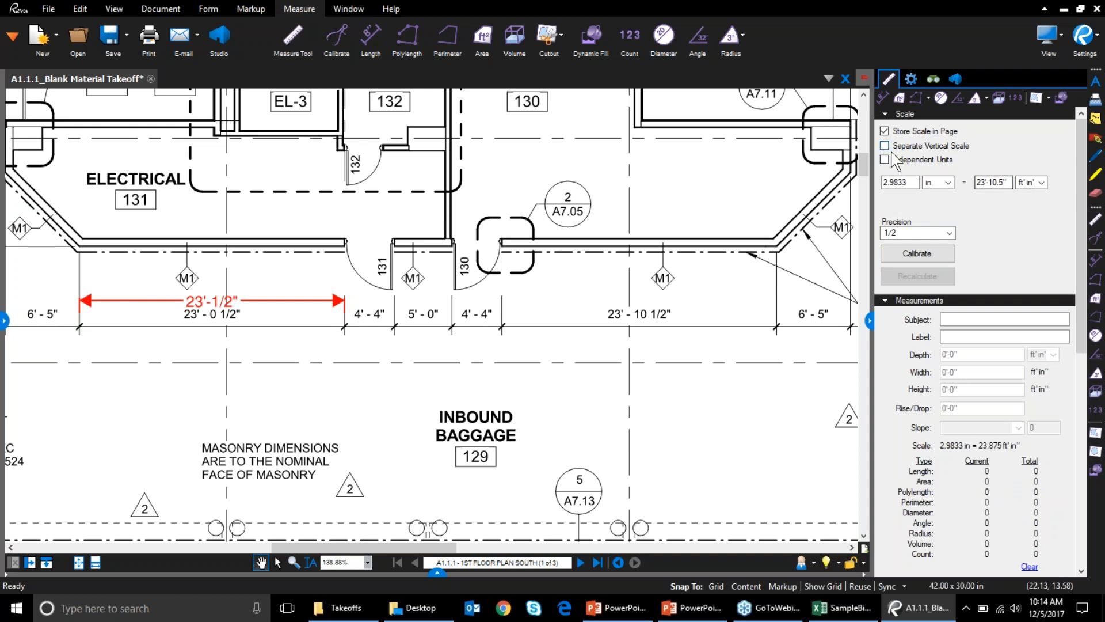
{"action": "key", "text": "ctrl"}
{"action": "key", "text": "ctrl"}
{"action": "right_click", "coordinate": [105, 78]}
{"action": "left_click", "coordinate": [162, 108]}
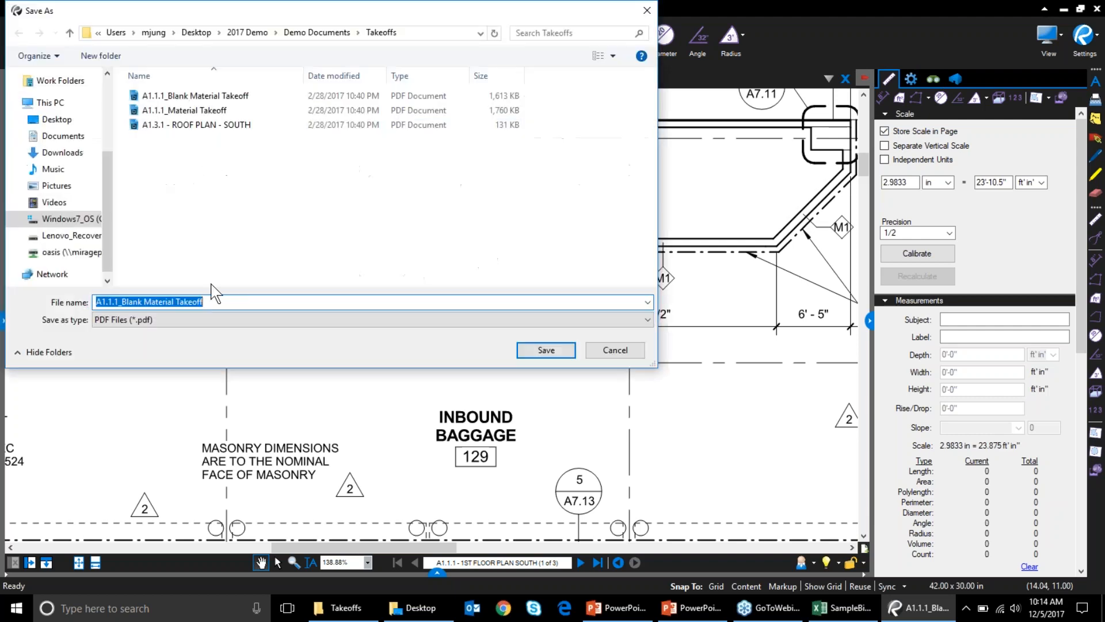
{"action": "left_click", "coordinate": [612, 352]}
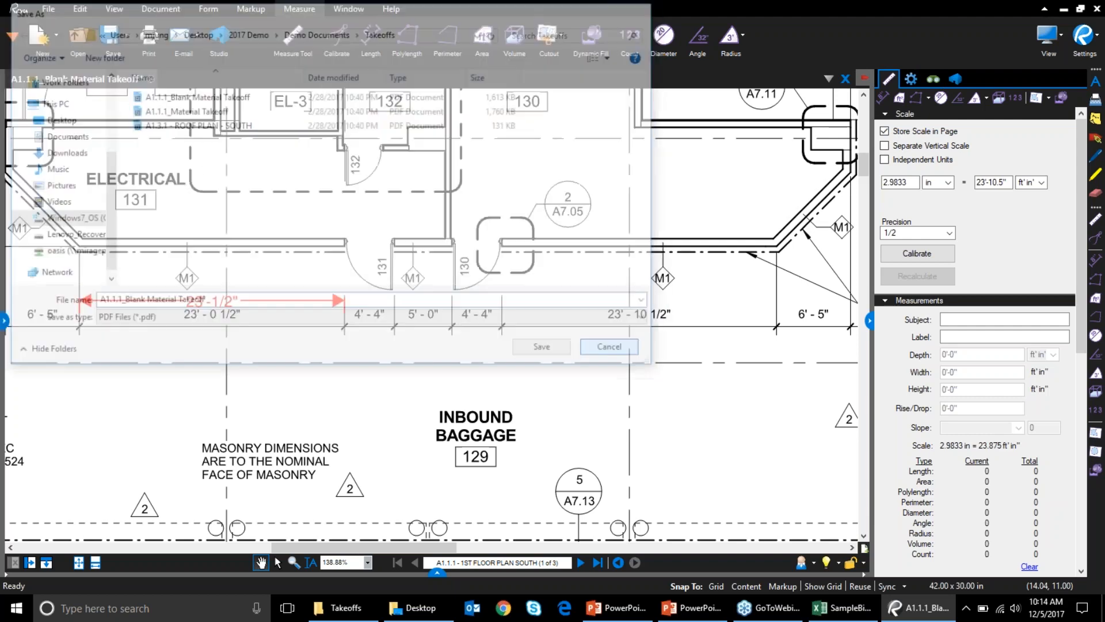
Step: Save the A1.1.1_Blank Material Takeoff document under its existing name
{"action": "right_click", "coordinate": [106, 78]}
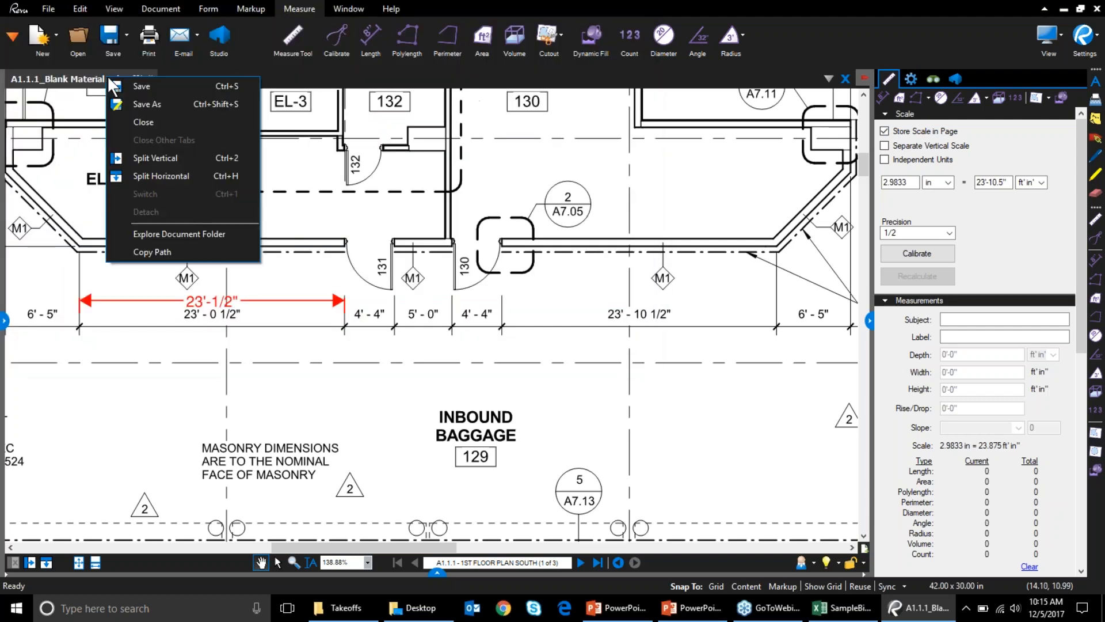
{"action": "left_click", "coordinate": [161, 86]}
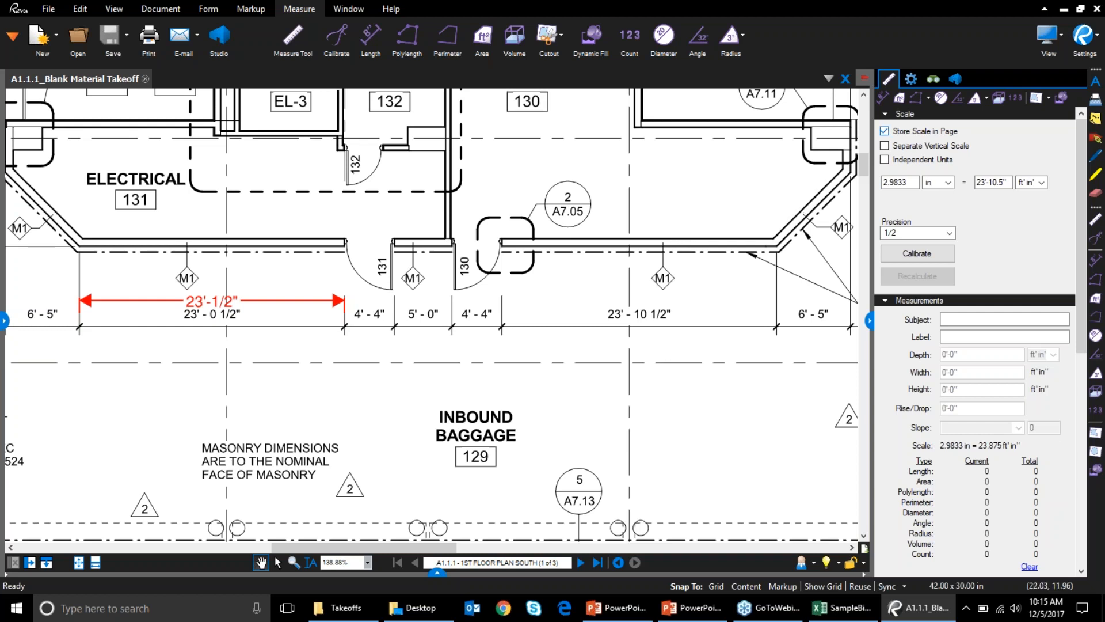
Step: Hide the measurement and scale settings and bring up the markups list beneath the floor plan
{"action": "left_click", "coordinate": [870, 320]}
{"action": "left_click_drag", "start_coordinate": [659, 359], "coordinate": [723, 369]}
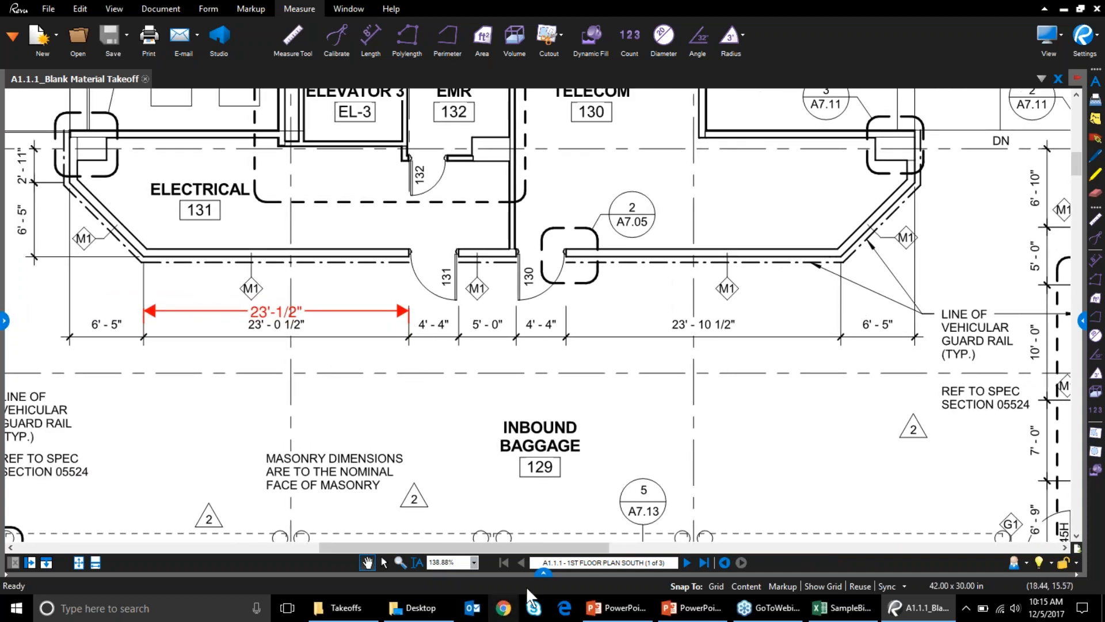
{"action": "left_click", "coordinate": [543, 573]}
{"action": "left_click_drag", "start_coordinate": [628, 413], "coordinate": [637, 358]}
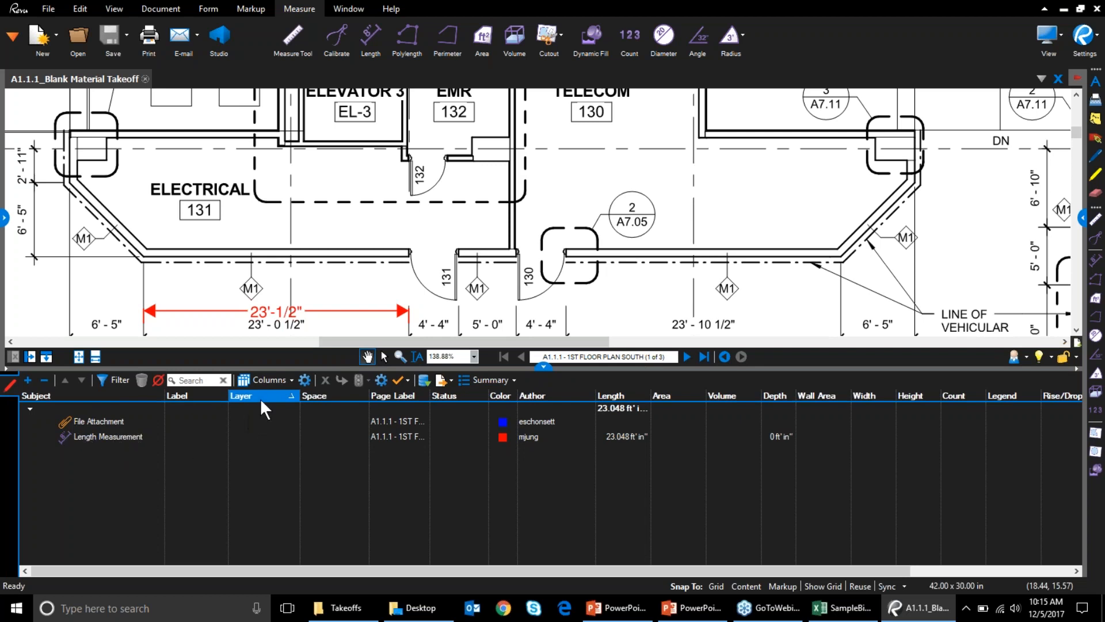
Step: Review which columns the markups list can show, keeping its Label column narrow
{"action": "left_click", "coordinate": [253, 379]}
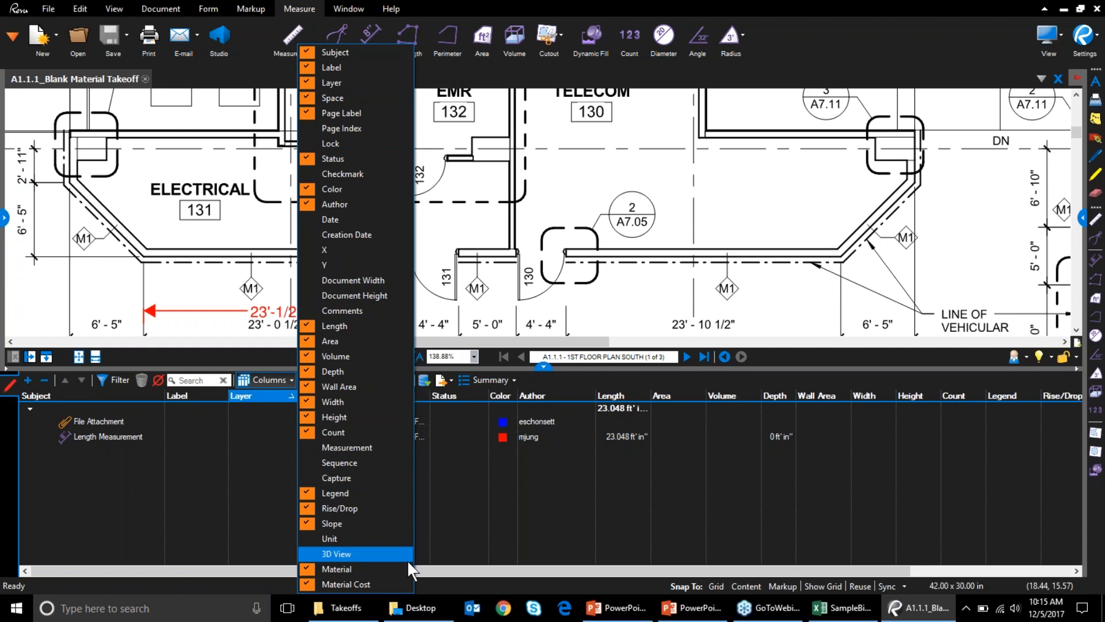
{"action": "left_click", "coordinate": [520, 544]}
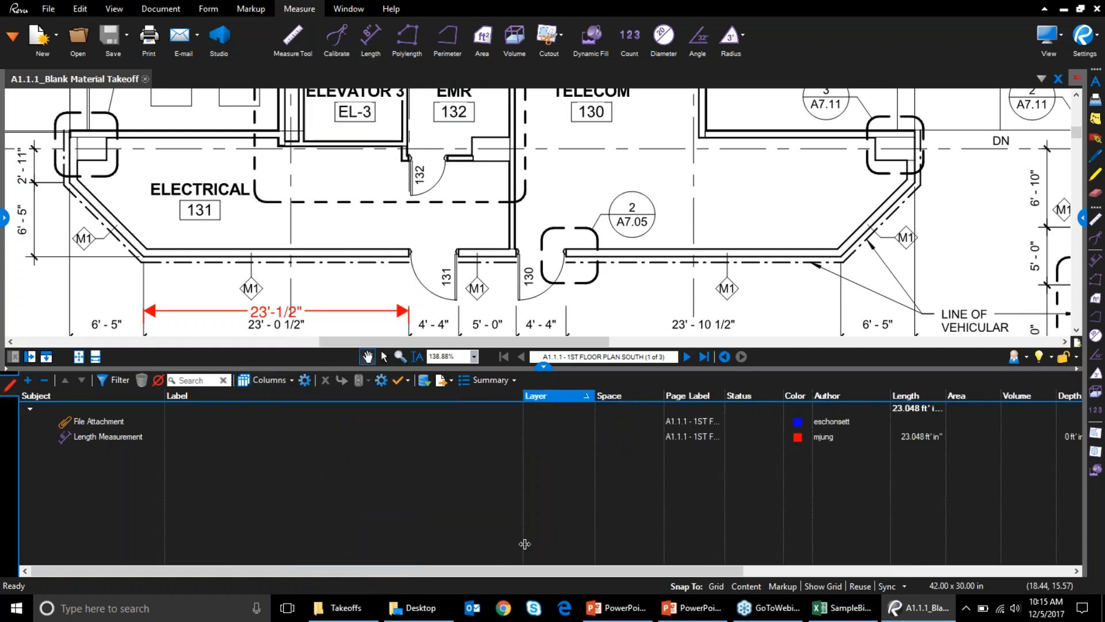
{"action": "left_click_drag", "start_coordinate": [522, 407], "coordinate": [221, 406]}
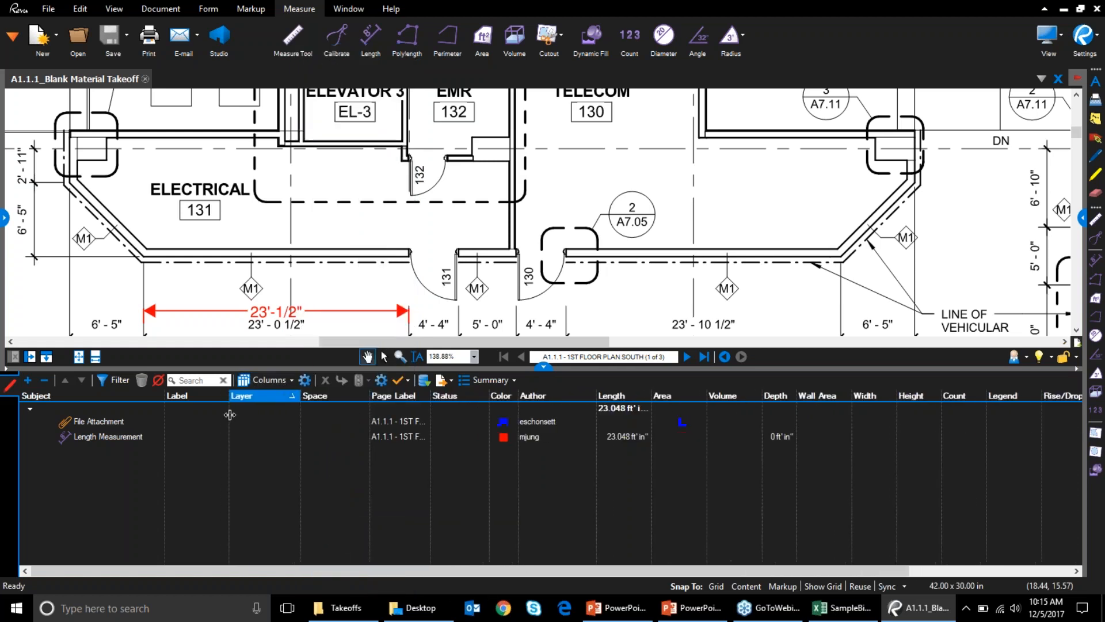
Step: Open the definition of the Material custom column and look at the CSV import for its choice items without importing anything
{"action": "left_click", "coordinate": [310, 380]}
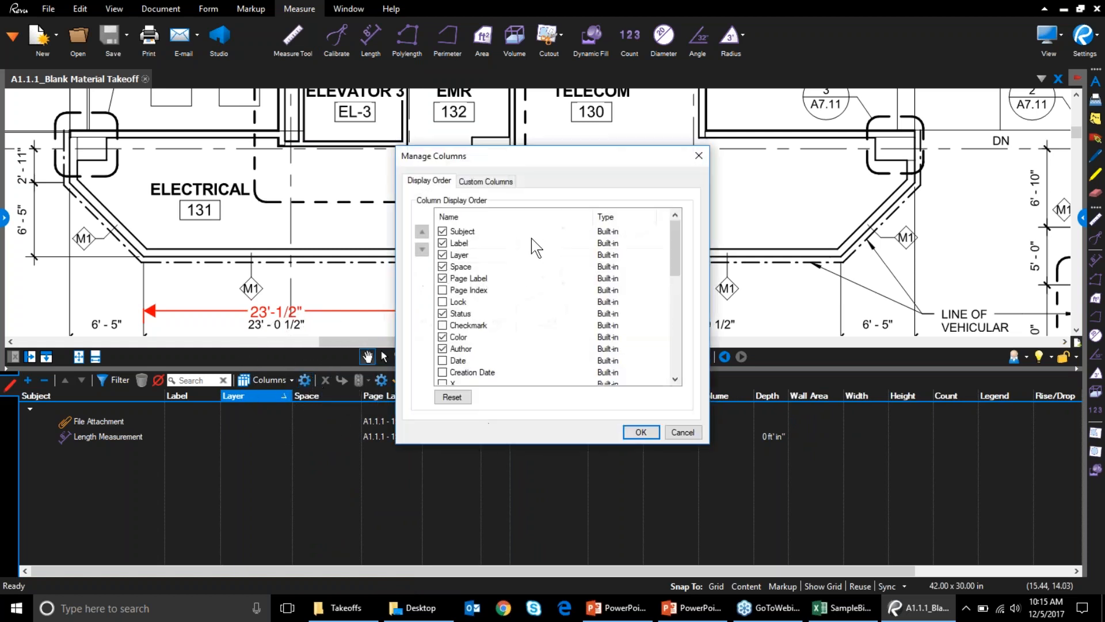
{"action": "left_click", "coordinate": [499, 183]}
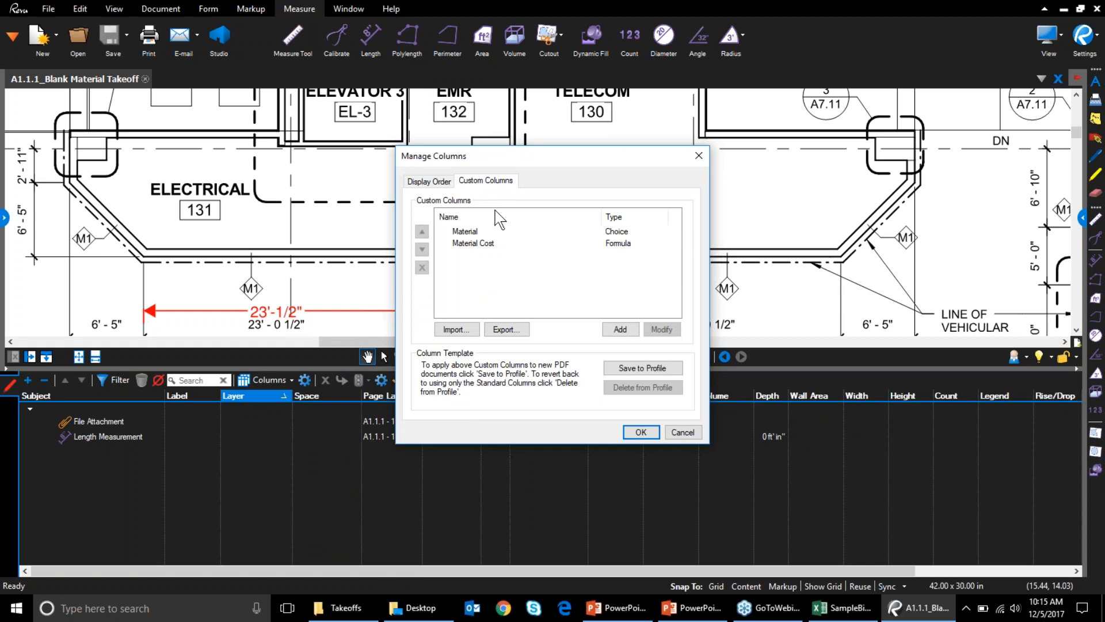
{"action": "double_click", "coordinate": [469, 231]}
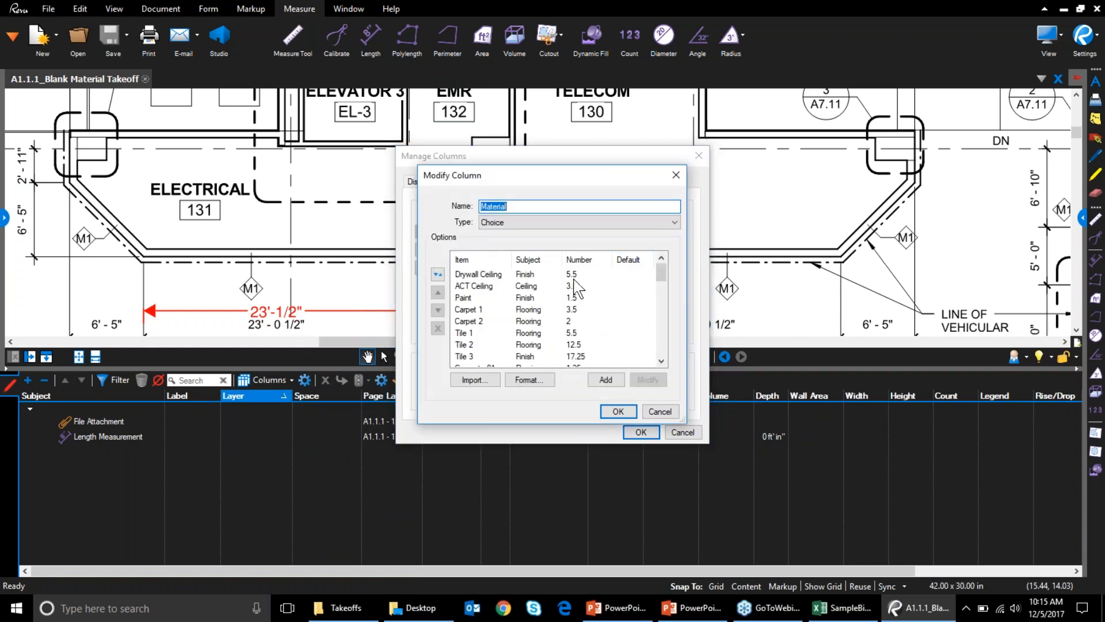
{"action": "mouse_move", "coordinate": [665, 277]}
{"action": "left_mouse_down"}
{"action": "mouse_move", "coordinate": [659, 363]}
{"action": "mouse_move", "coordinate": [653, 278]}
{"action": "left_mouse_up"}
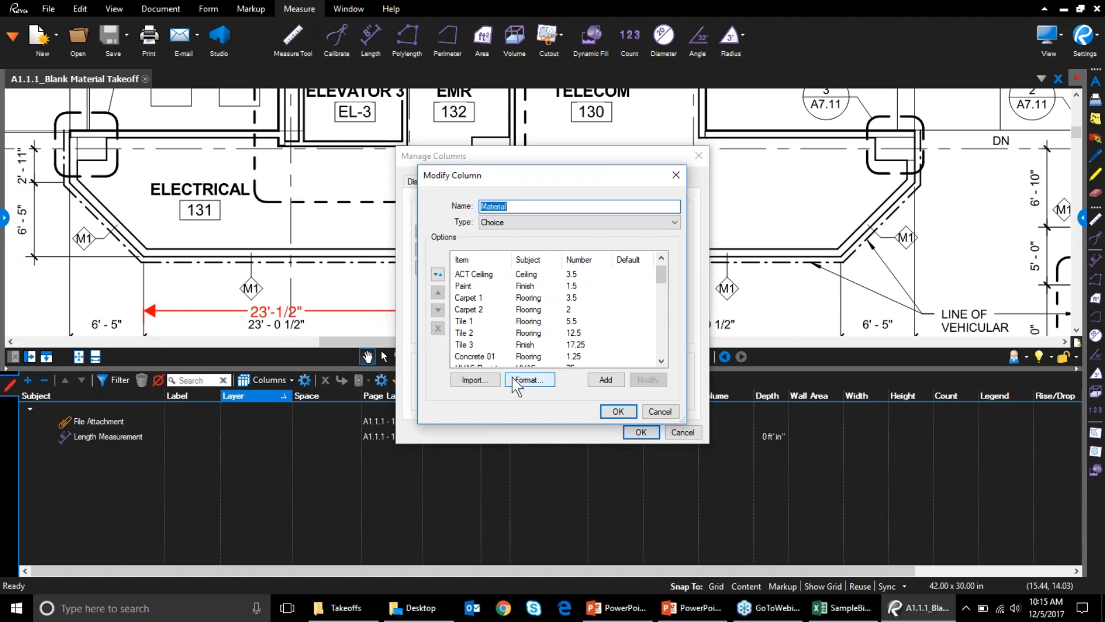
{"action": "left_click", "coordinate": [473, 381]}
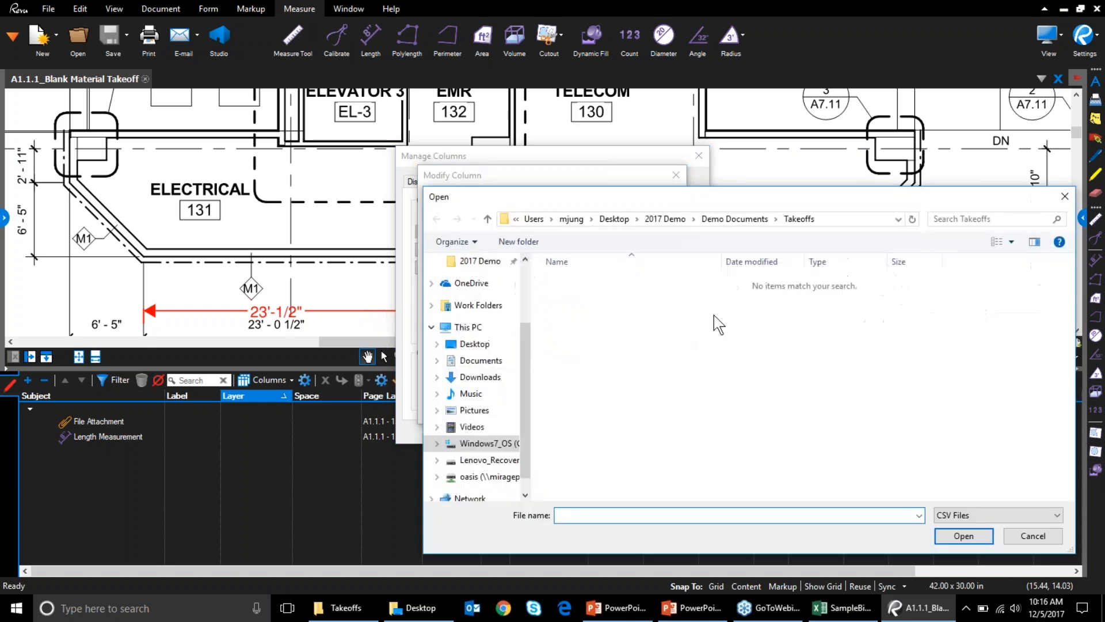
{"action": "left_click", "coordinate": [1040, 542]}
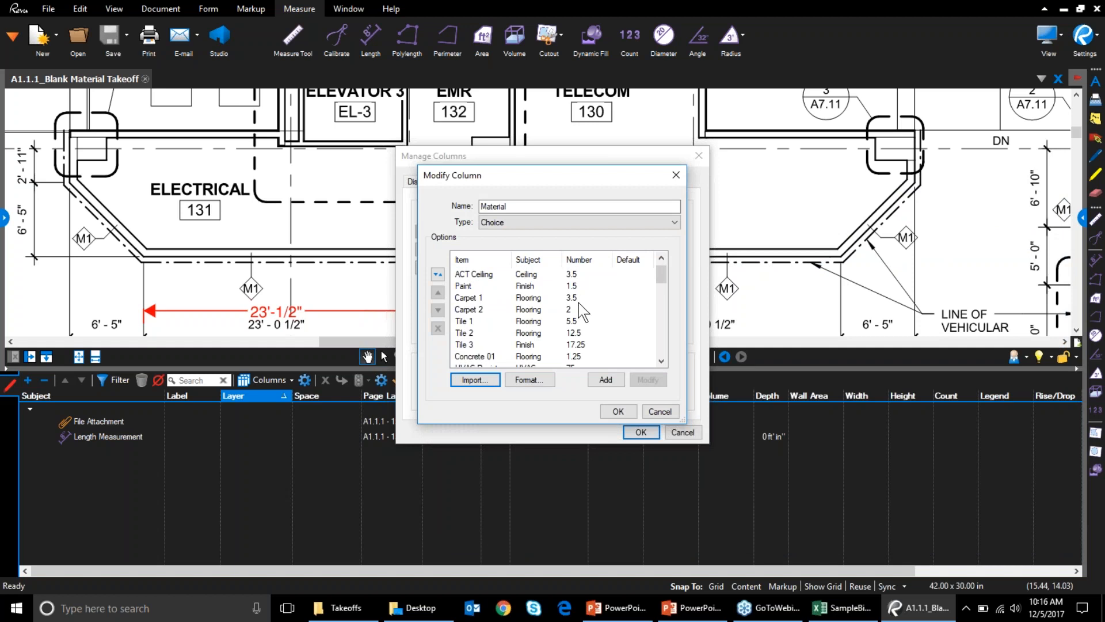
Step: Examine the items, subjects and numbers in the Material column's choice list, and close its definition
{"action": "scroll", "coordinate": [665, 275], "scroll_direction": "up", "scroll_amount": 1}
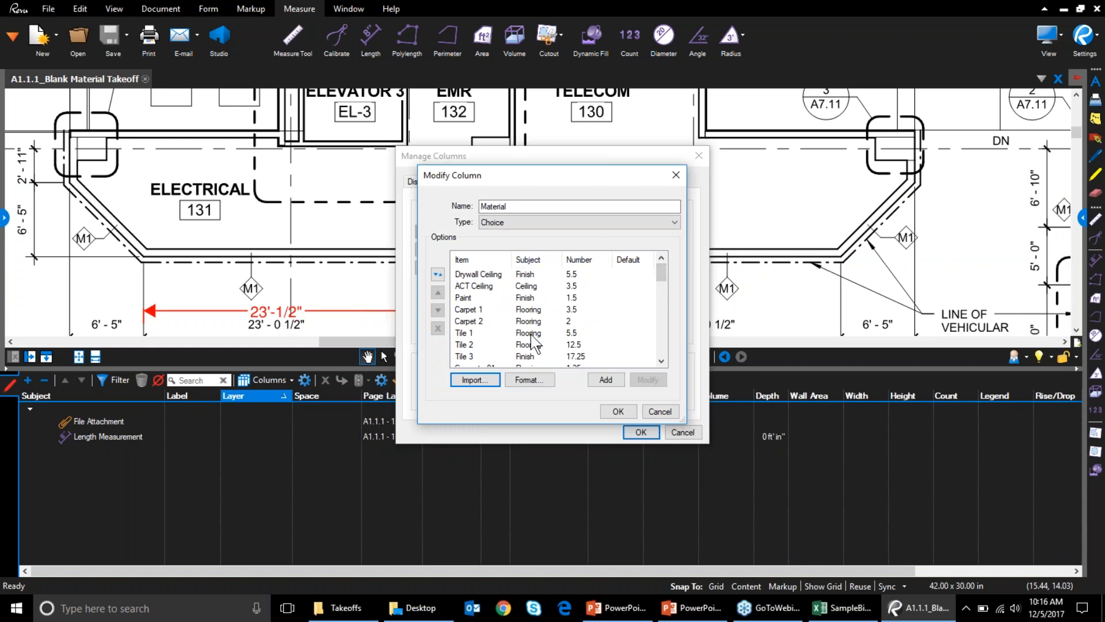
{"action": "left_click", "coordinate": [1093, 25]}
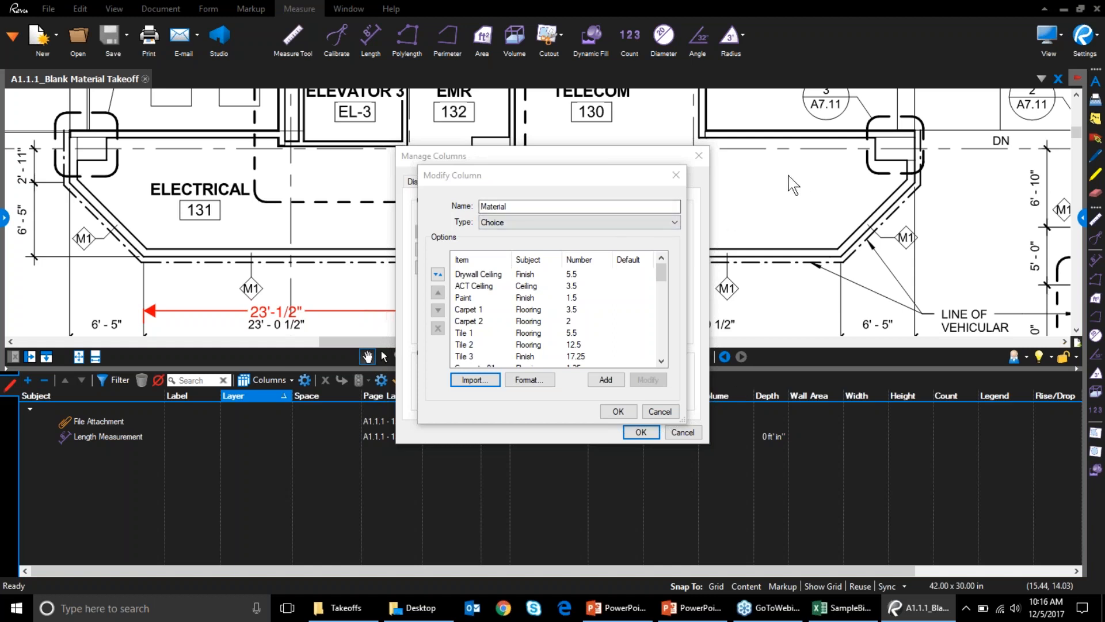
{"action": "left_click", "coordinate": [893, 24]}
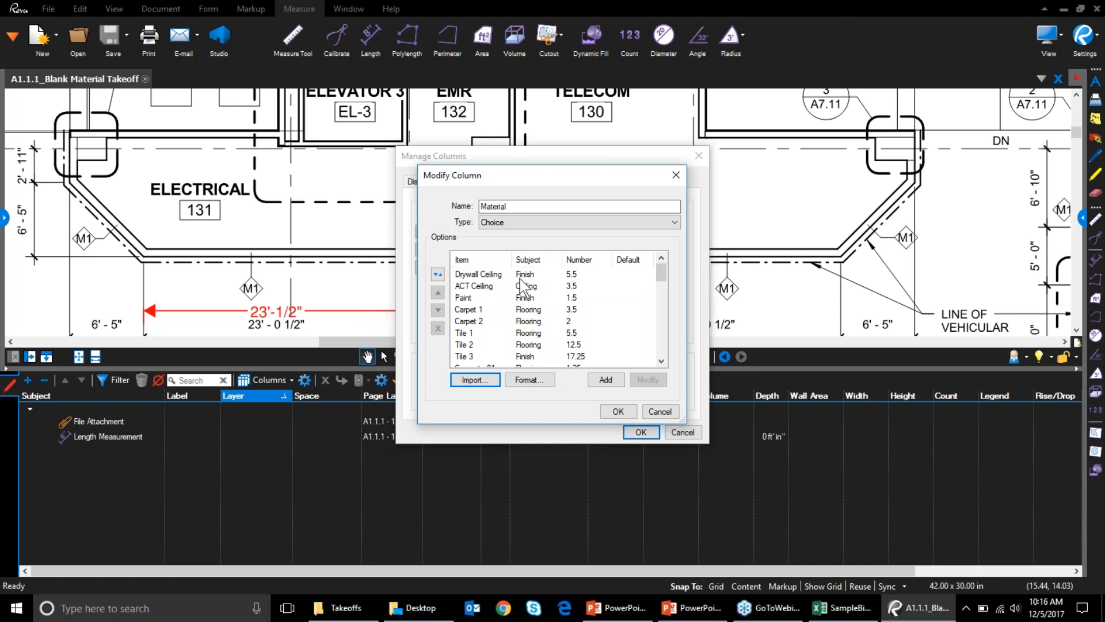
{"action": "left_click_drag", "start_coordinate": [657, 280], "coordinate": [659, 299]}
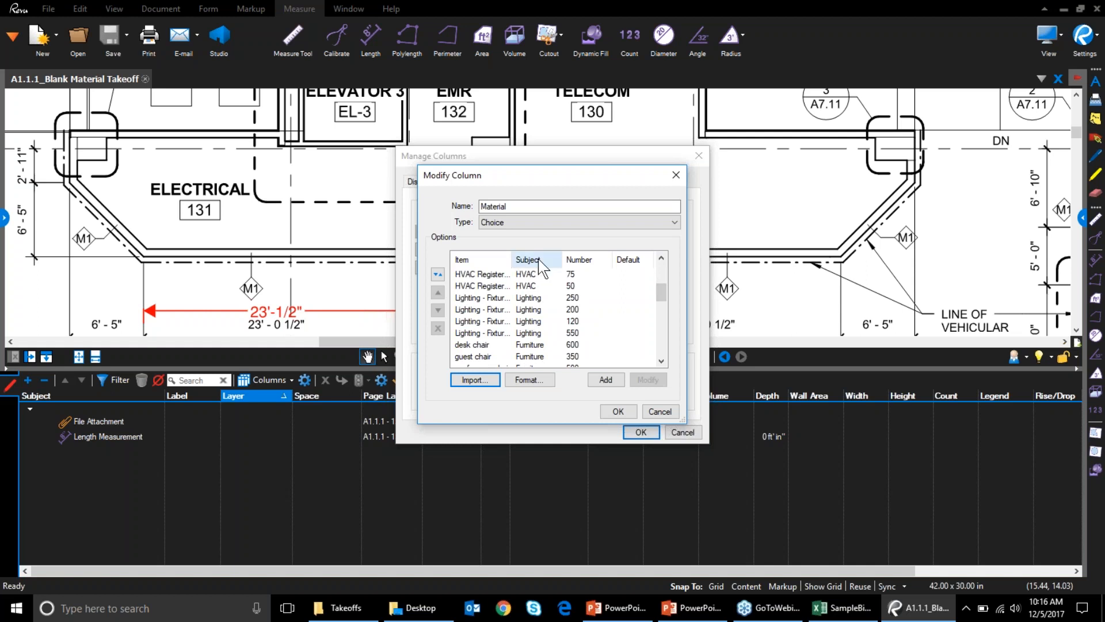
{"action": "left_click_drag", "start_coordinate": [667, 299], "coordinate": [669, 274]}
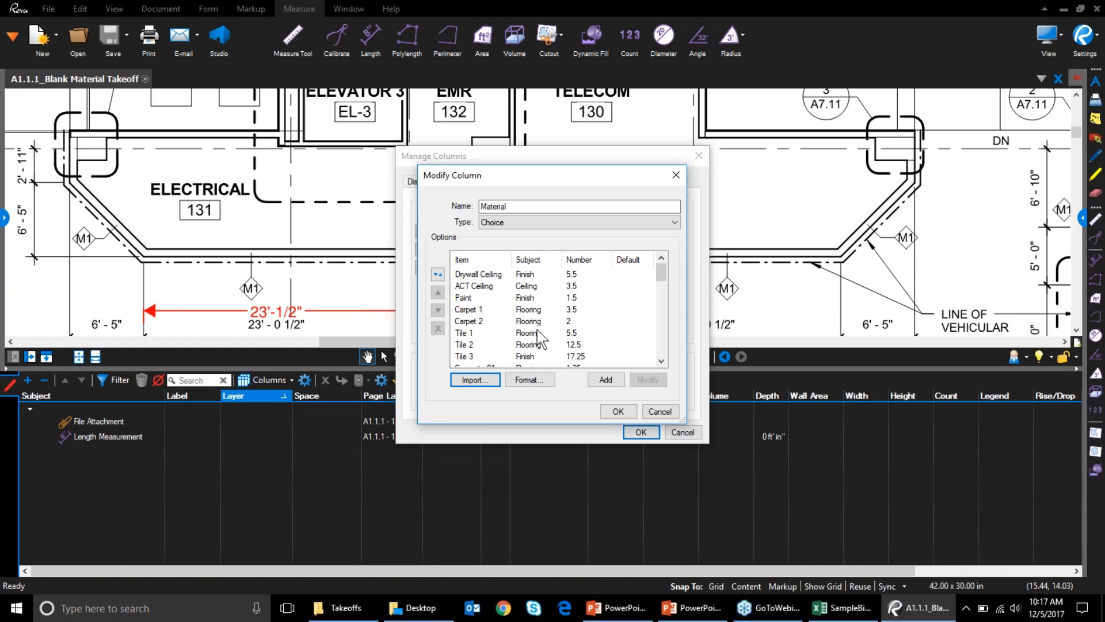
{"action": "scroll", "coordinate": [510, 320], "scroll_direction": "down", "scroll_amount": 5}
{"action": "scroll", "coordinate": [510, 320], "scroll_direction": "up", "scroll_amount": 5}
{"action": "left_click", "coordinate": [619, 412]}
Step: Review the expression and currency format of the Material Cost formula column, and accept the custom column settings
{"action": "left_click", "coordinate": [530, 255]}
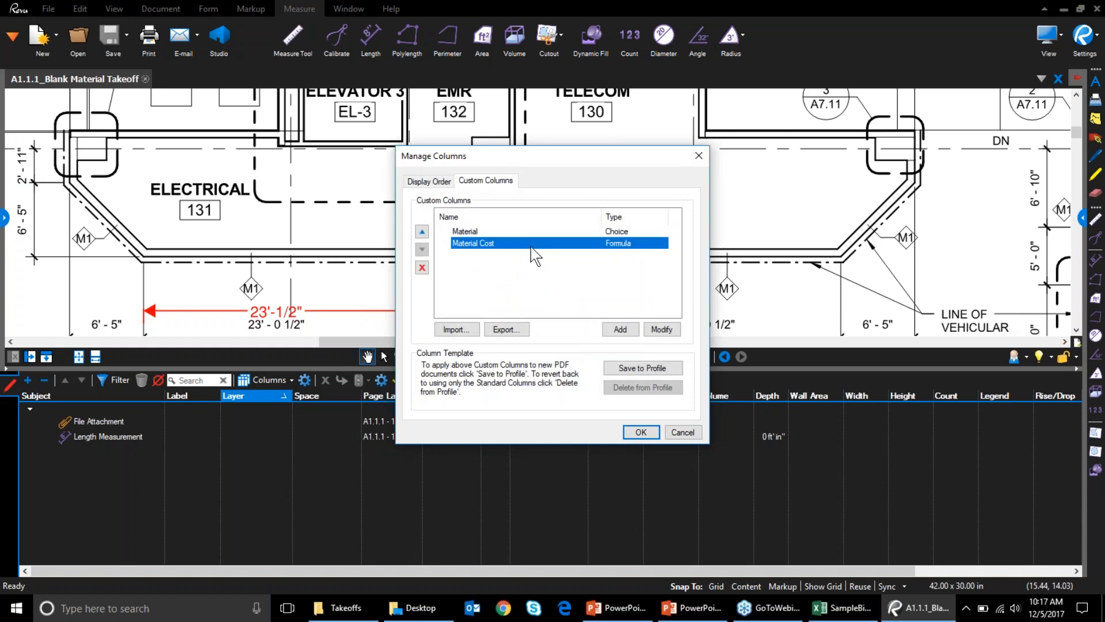
{"action": "double_click", "coordinate": [498, 244]}
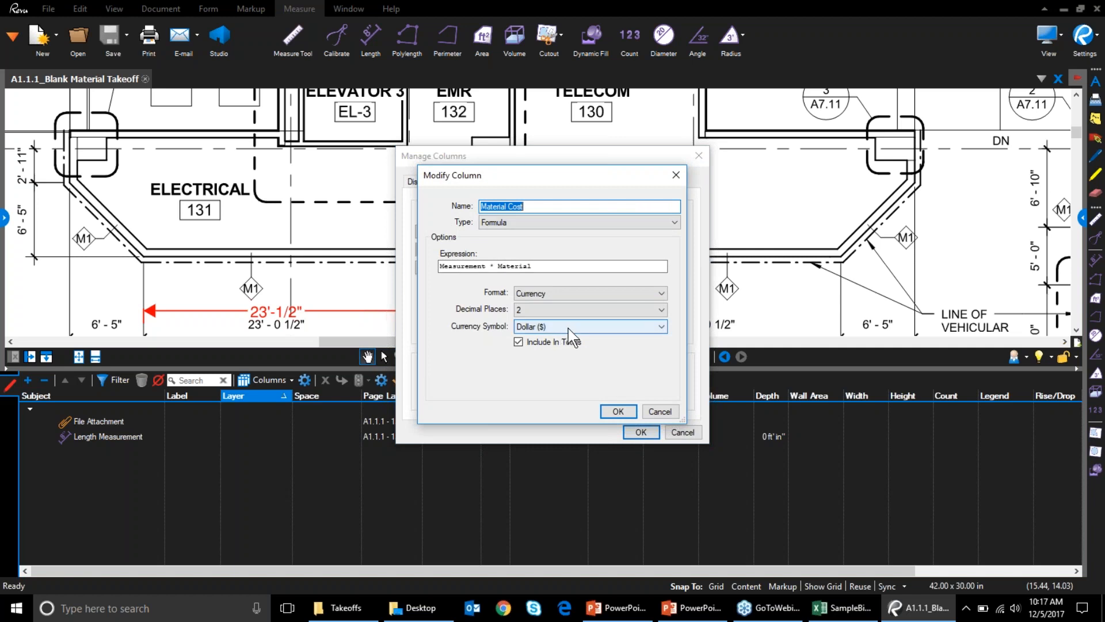
{"action": "left_click", "coordinate": [618, 411]}
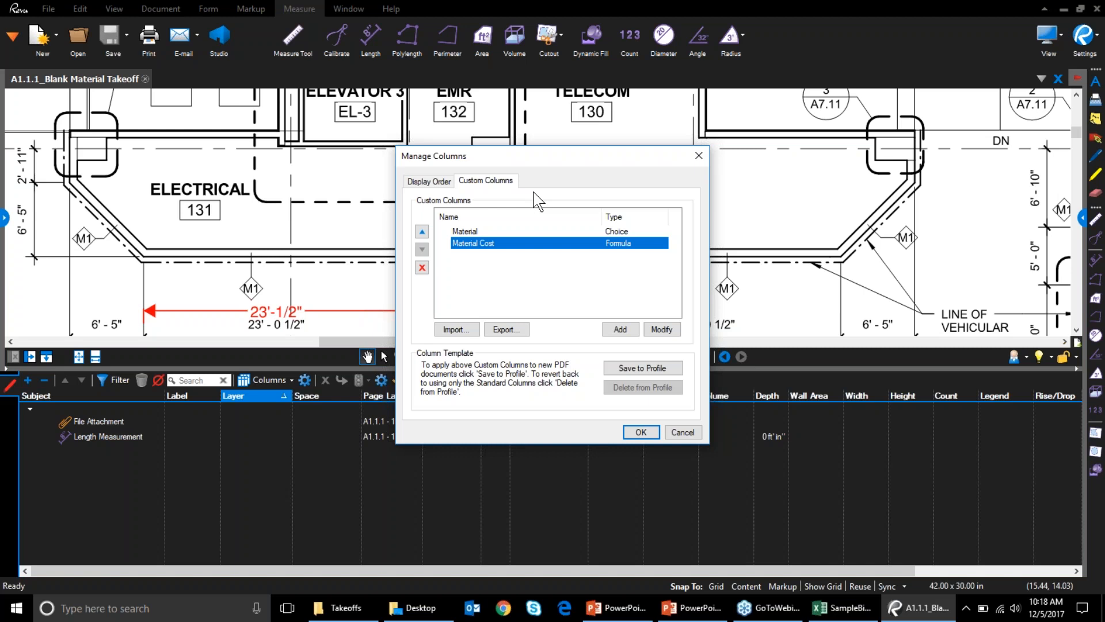
{"action": "left_click", "coordinate": [635, 432]}
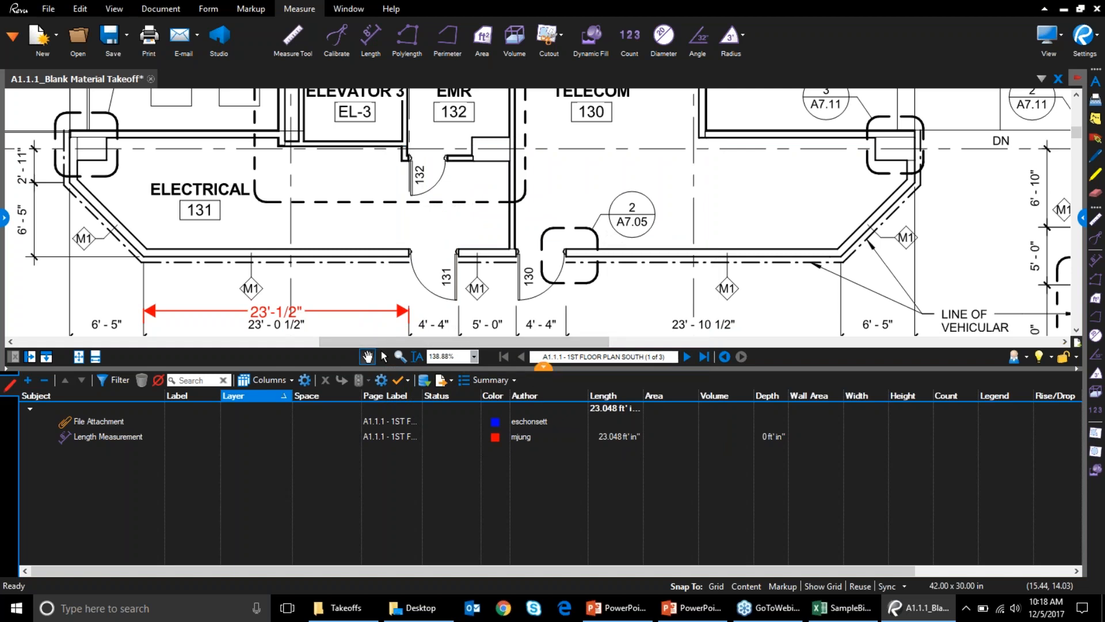
Step: Hide the markups list and bring up the document's Layers beside the floor plan
{"action": "left_click", "coordinate": [544, 366]}
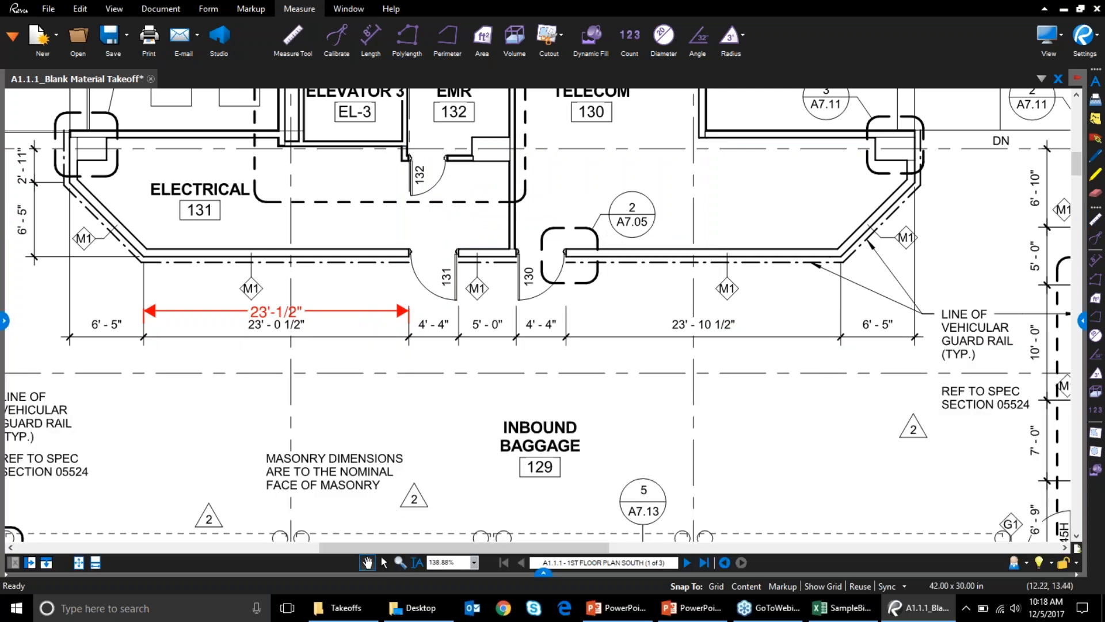
{"action": "left_click", "coordinate": [5, 323]}
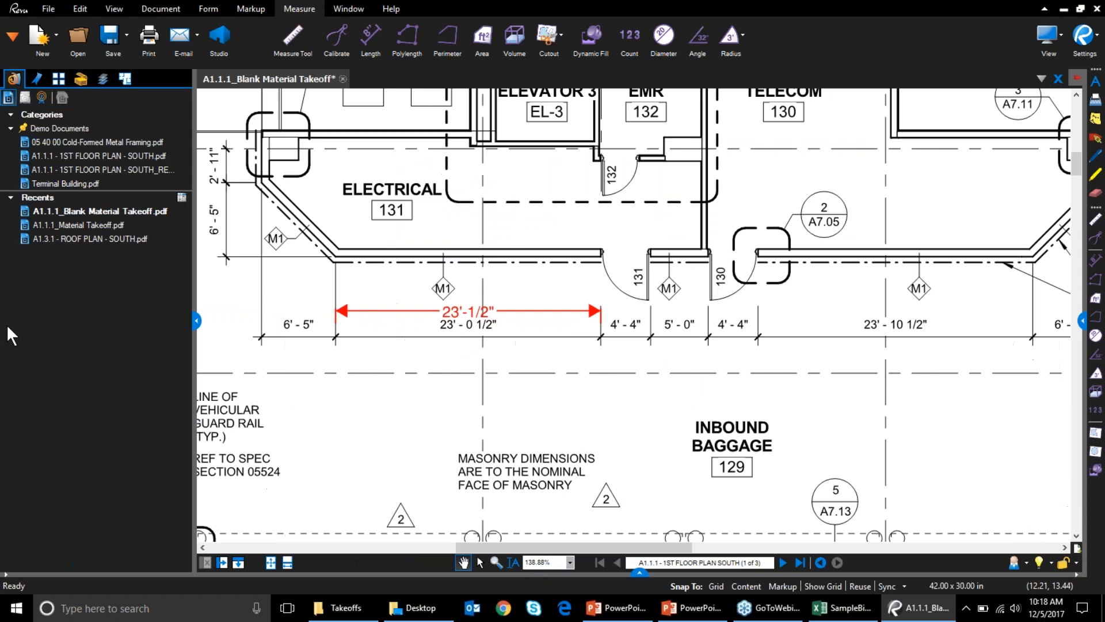
{"action": "left_click", "coordinate": [102, 80]}
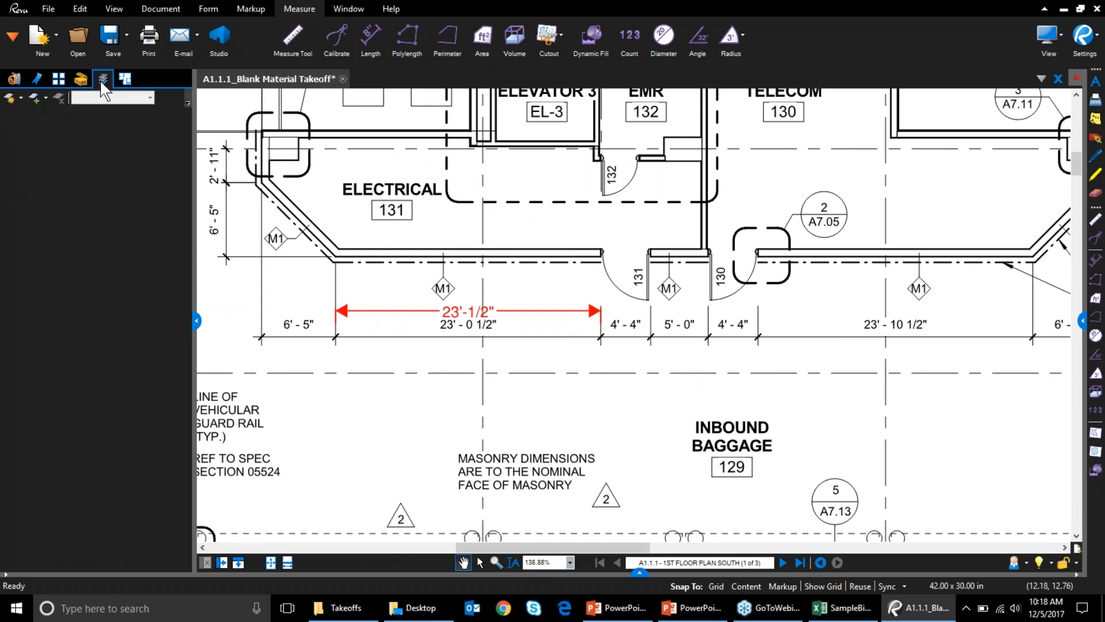
{"action": "left_click", "coordinate": [12, 37]}
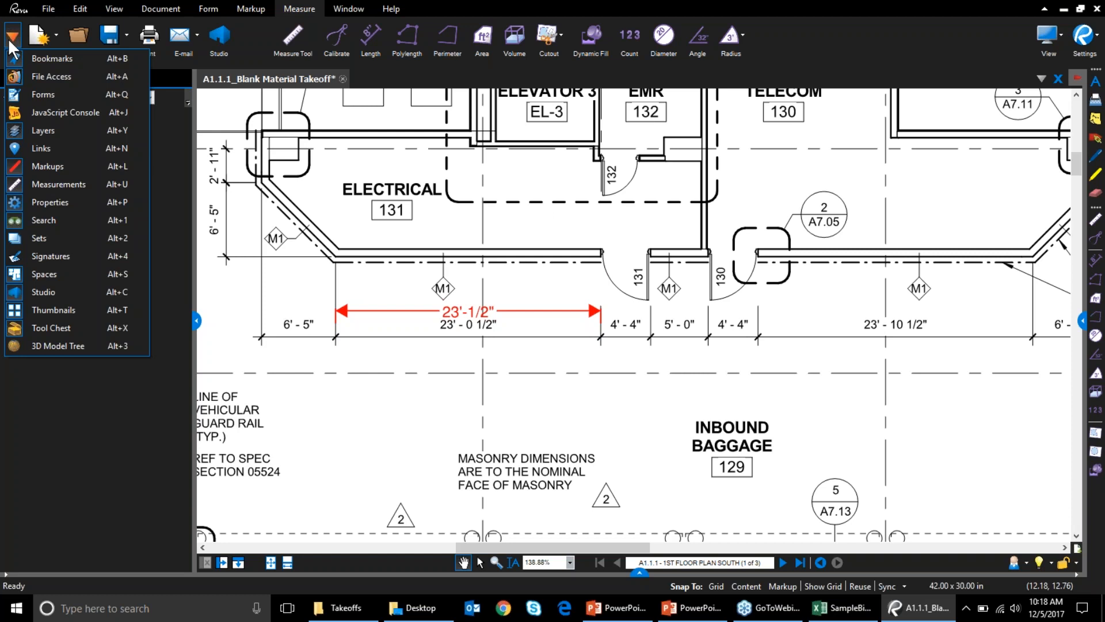
{"action": "left_click", "coordinate": [61, 136]}
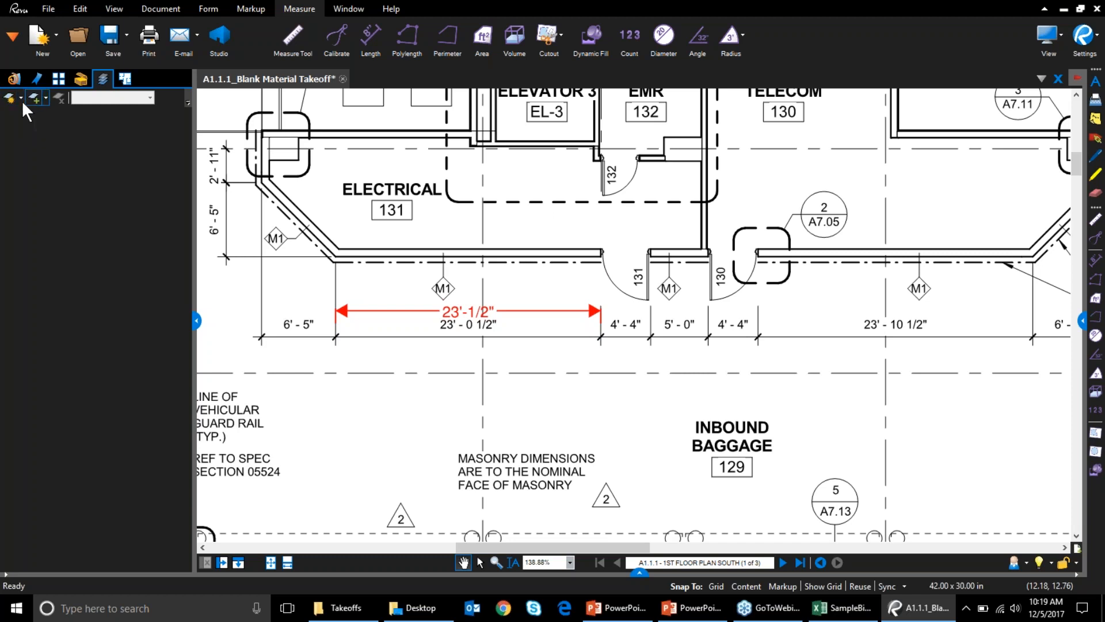
Step: Add two document layers named Flooring and Crown Moulding, and hide the Layers list beside the floor plan
{"action": "left_click", "coordinate": [9, 99]}
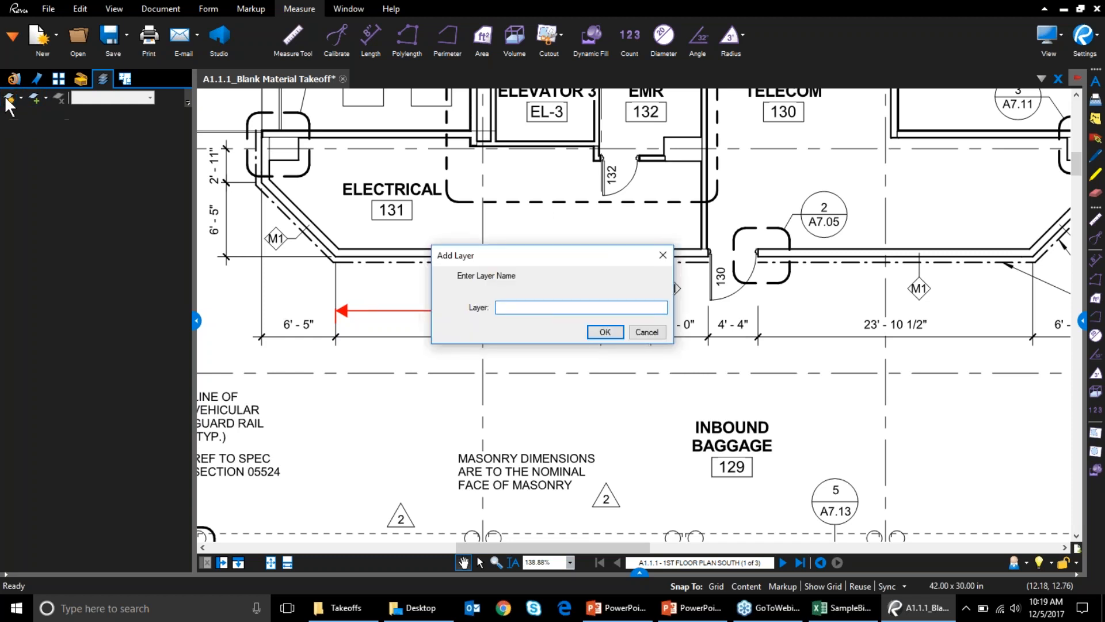
{"action": "type", "text": "Flooring"}
{"action": "left_click", "coordinate": [604, 334]}
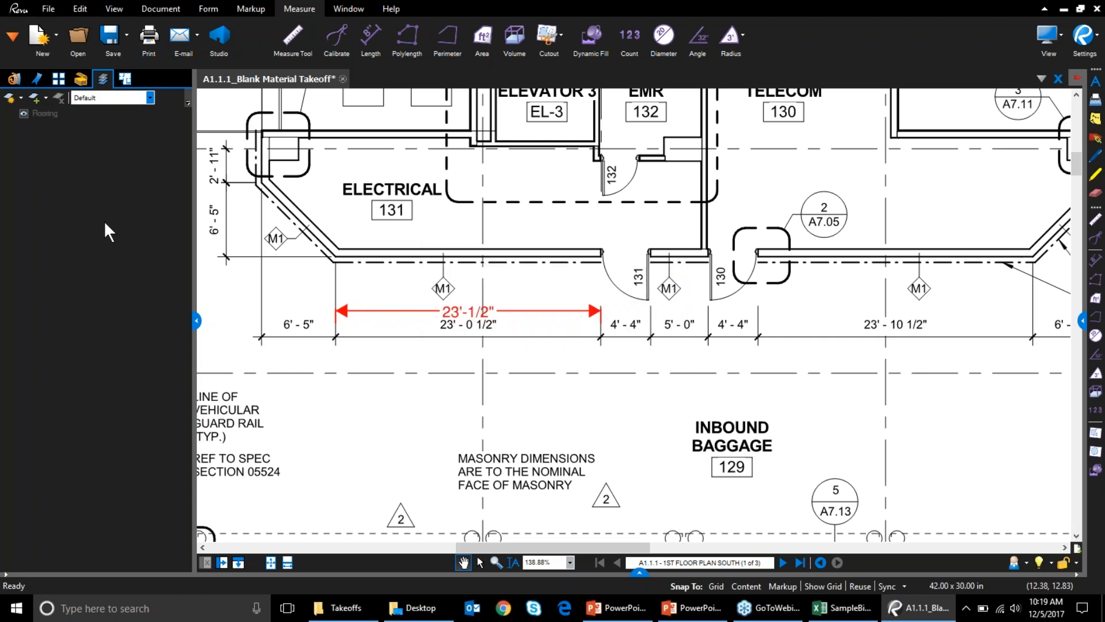
{"action": "left_click", "coordinate": [9, 94]}
{"action": "type", "text": "Crown Molding"}
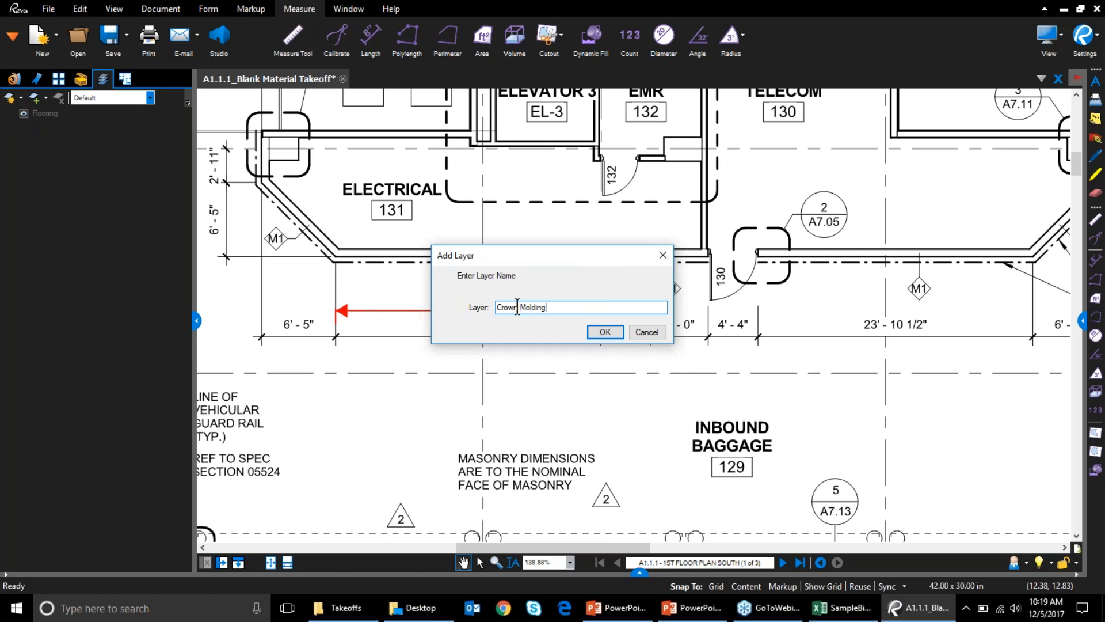
{"action": "left_click", "coordinate": [529, 307]}
{"action": "type", "text": "u"}
{"action": "left_click", "coordinate": [604, 332]}
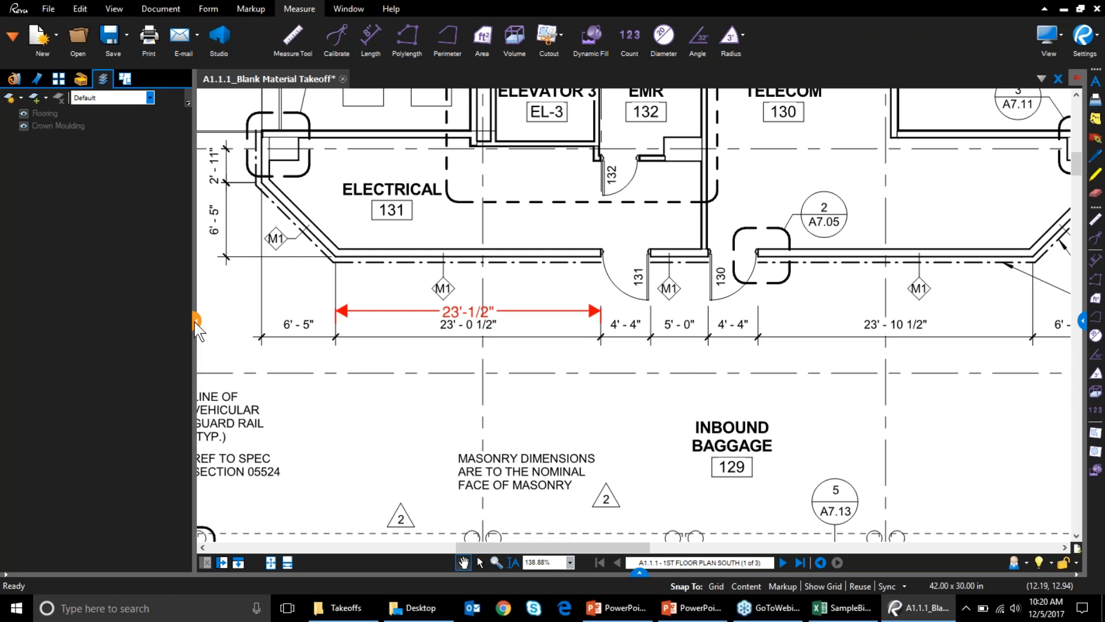
{"action": "left_click", "coordinate": [196, 321]}
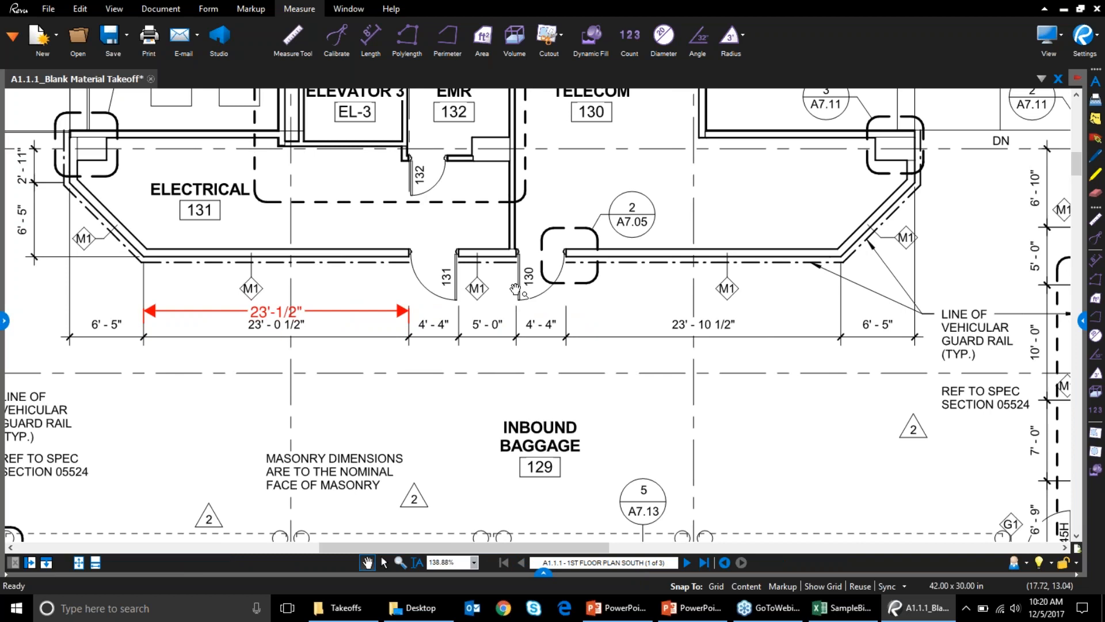
{"action": "left_click", "coordinate": [544, 572]}
{"action": "mouse_move", "coordinate": [565, 406]}
{"action": "left_mouse_down"}
{"action": "mouse_move", "coordinate": [565, 389]}
{"action": "mouse_move", "coordinate": [536, 598]}
{"action": "left_mouse_up"}
Step: Add the Text Box tool to the Measure toolbar and hide the Text toolbar
{"action": "left_click", "coordinate": [239, 9]}
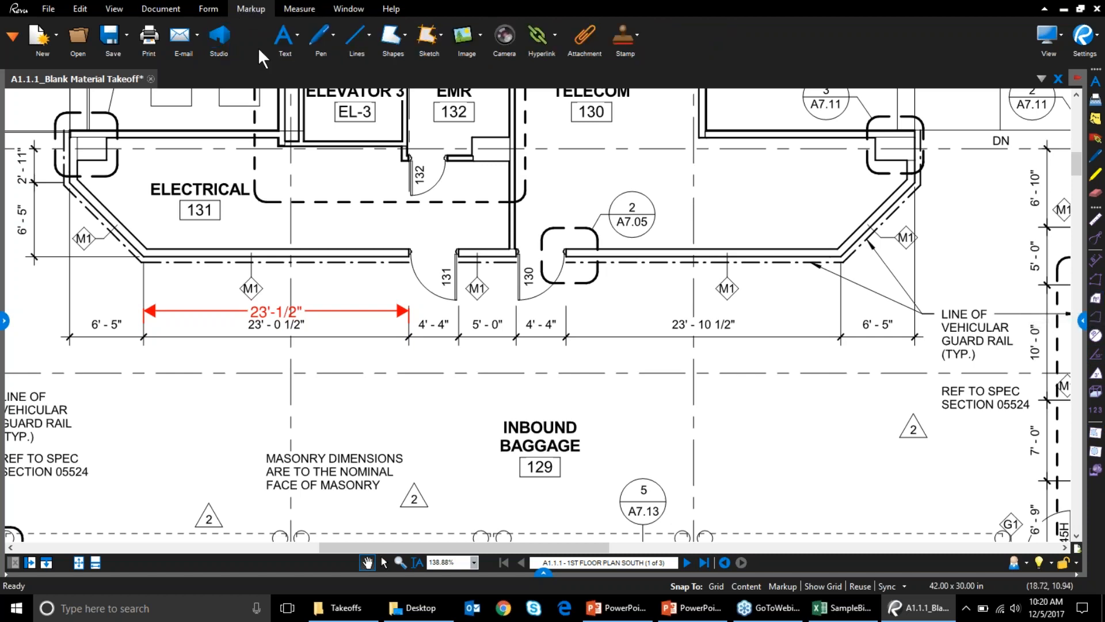
{"action": "left_click", "coordinate": [282, 34]}
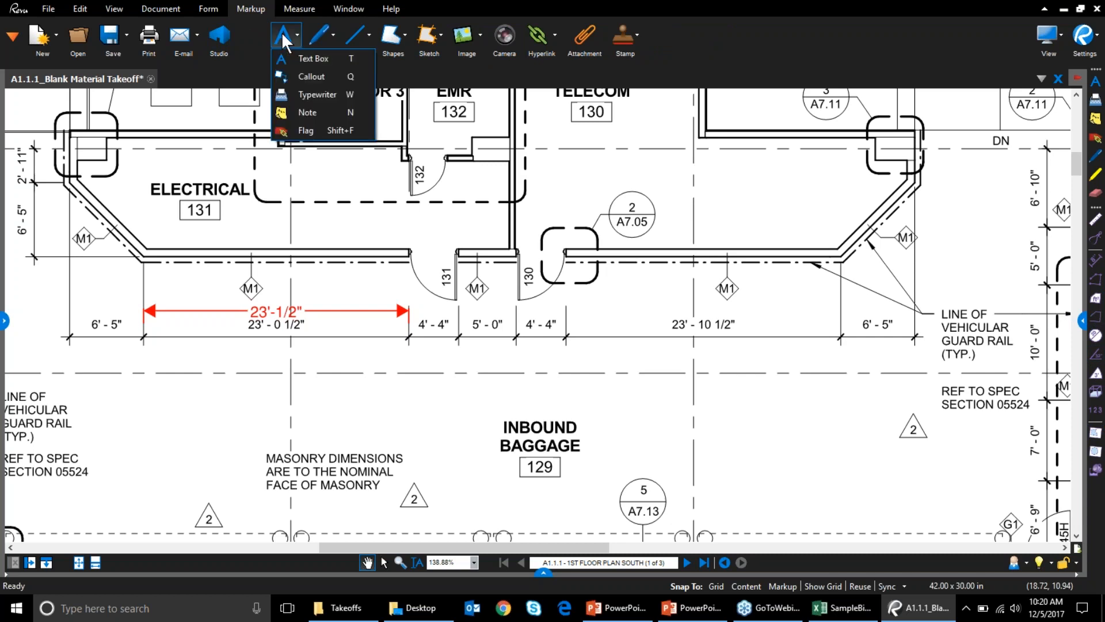
{"action": "right_click", "coordinate": [366, 58]}
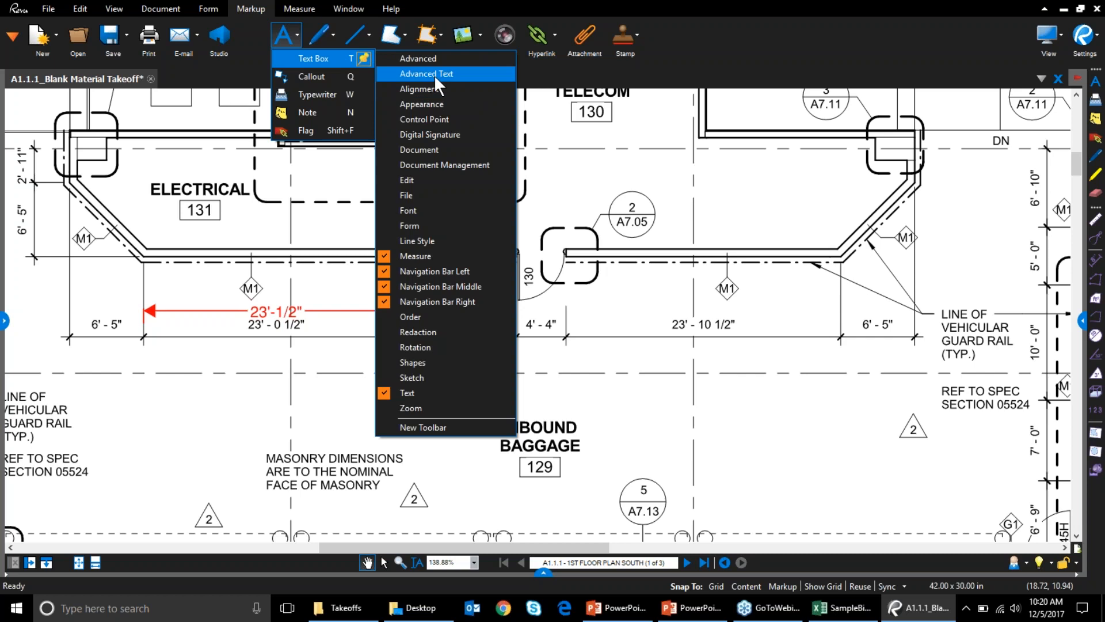
{"action": "left_click", "coordinate": [448, 257]}
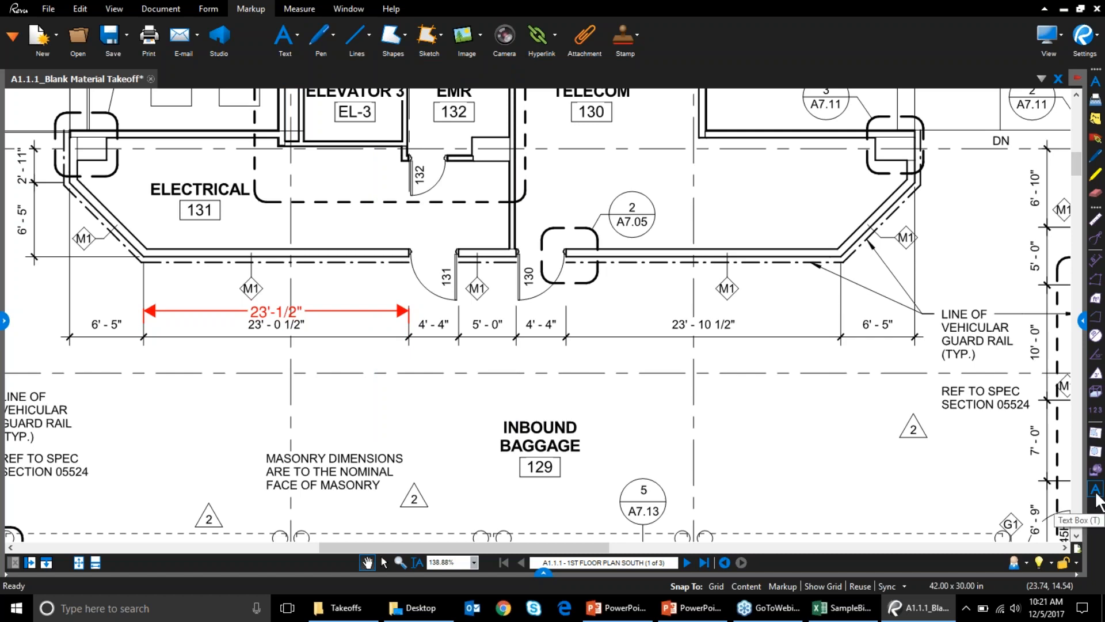
{"action": "right_click", "coordinate": [1100, 533]}
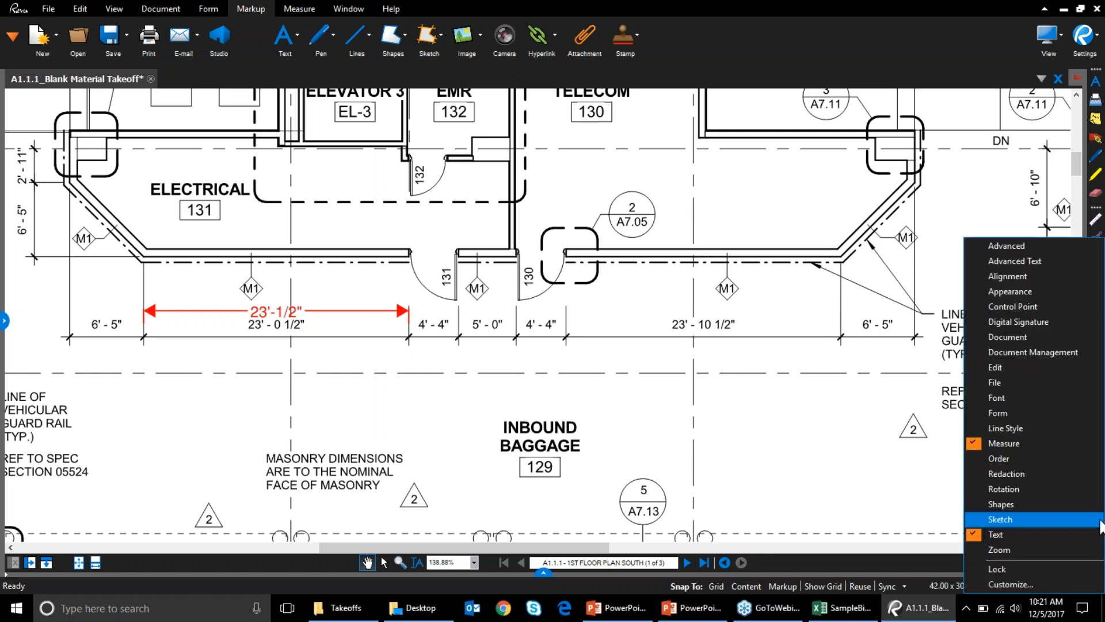
{"action": "left_click", "coordinate": [1031, 520]}
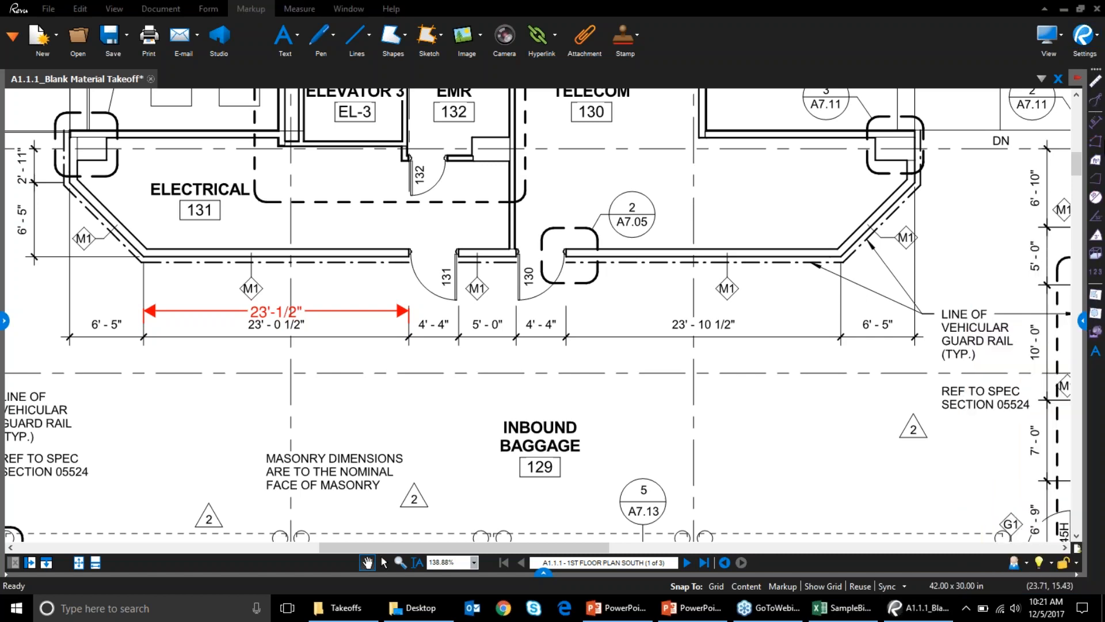
Step: Review the available profiles and the option for adding one in Manage Profiles, without changing anything
{"action": "left_click", "coordinate": [113, 9]}
{"action": "left_click", "coordinate": [373, 36]}
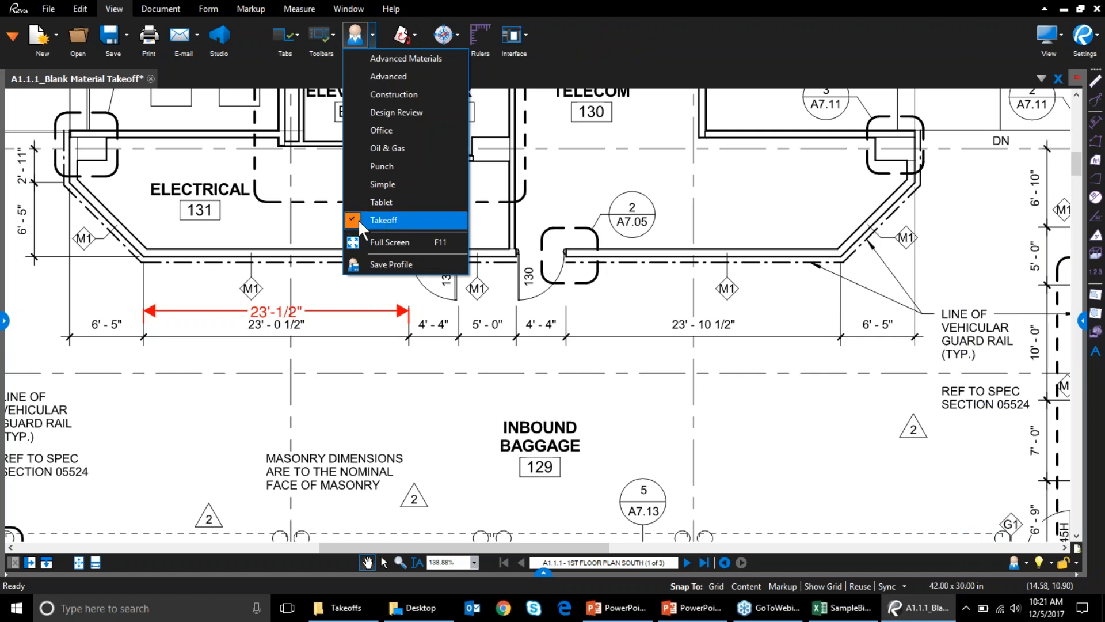
{"action": "left_click", "coordinate": [345, 33]}
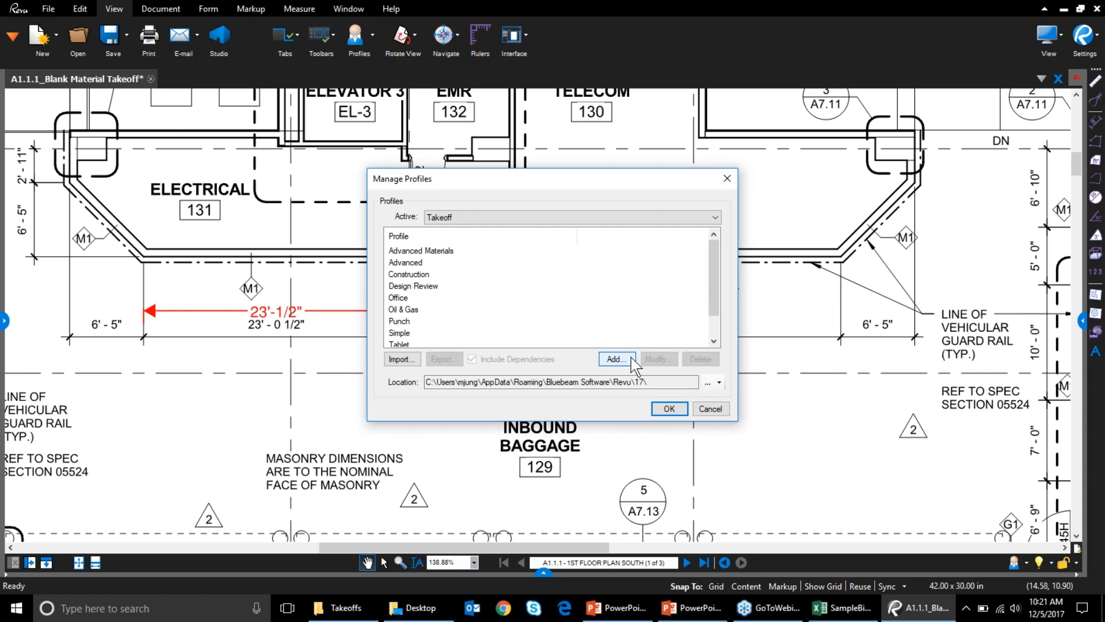
{"action": "left_click", "coordinate": [710, 408]}
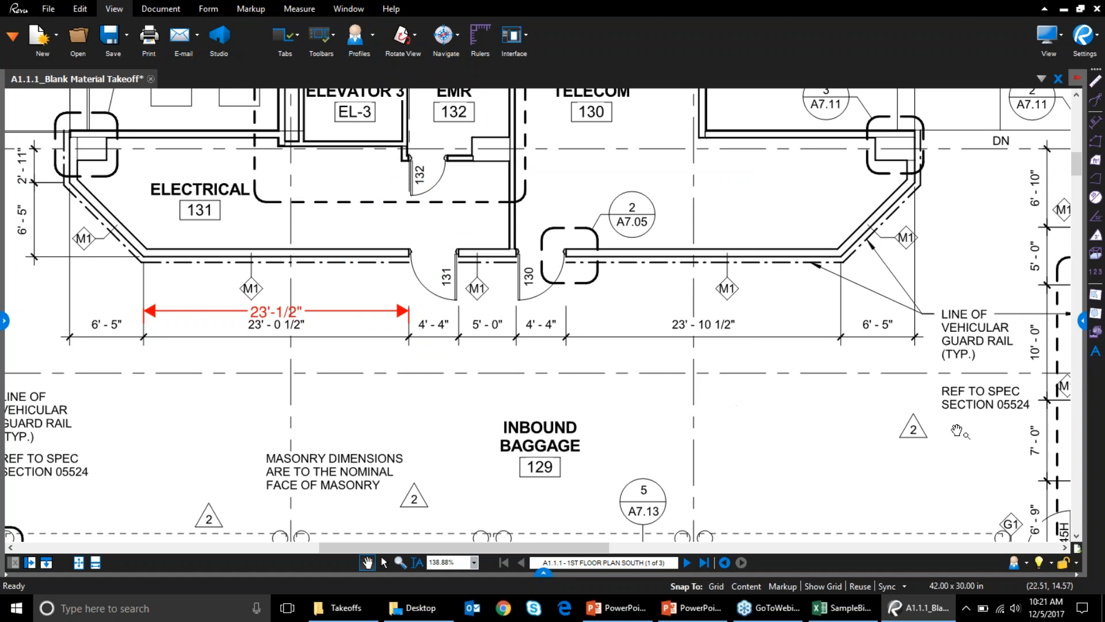
Step: Look at the export option with included dependencies for the Takeoff profile, without exporting it
{"action": "scroll", "coordinate": [955, 436], "scroll_direction": "down", "scroll_amount": 3}
{"action": "mouse_move", "coordinate": [944, 344]}
{"action": "left_mouse_down"}
{"action": "mouse_move", "coordinate": [806, 362]}
{"action": "mouse_move", "coordinate": [575, 358]}
{"action": "left_mouse_up"}
{"action": "left_click", "coordinate": [353, 39]}
{"action": "scroll", "coordinate": [435, 325], "scroll_direction": "down", "scroll_amount": 1}
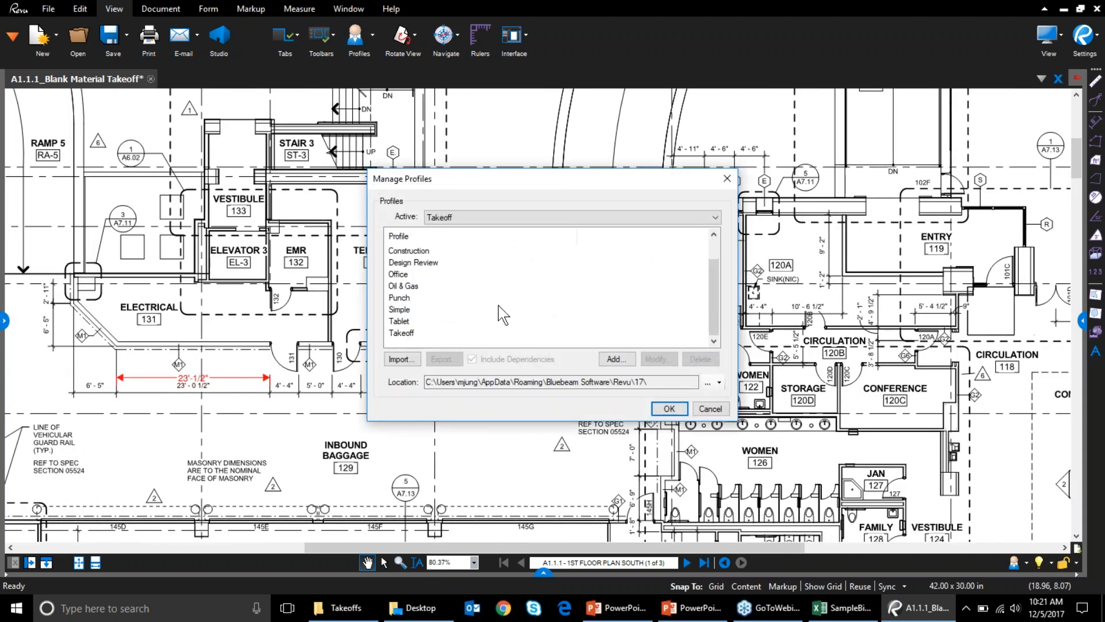
{"action": "left_click", "coordinate": [409, 333]}
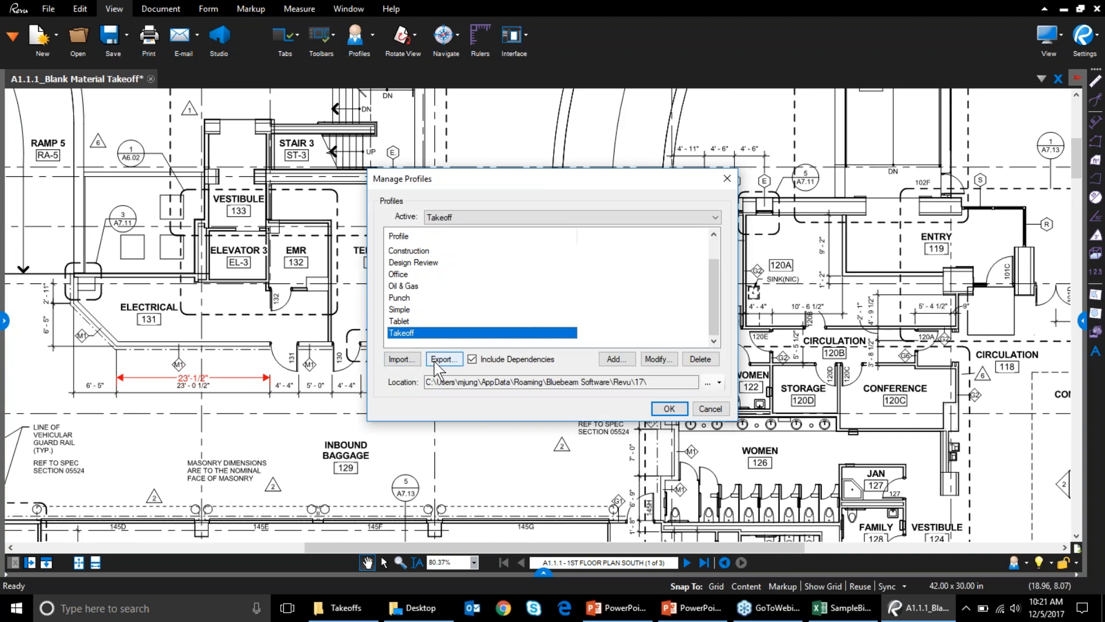
{"action": "left_click", "coordinate": [709, 408]}
Step: Attach the MEP profile file from the 2017 Demo Custom Tools folder inside the yellow stamp box, below the Advanced Materials.bpx attachment
{"action": "mouse_move", "coordinate": [896, 338]}
{"action": "left_mouse_down"}
{"action": "mouse_move", "coordinate": [814, 349]}
{"action": "mouse_move", "coordinate": [557, 327]}
{"action": "left_mouse_up"}
{"action": "left_click_drag", "start_coordinate": [864, 214], "coordinate": [590, 396]}
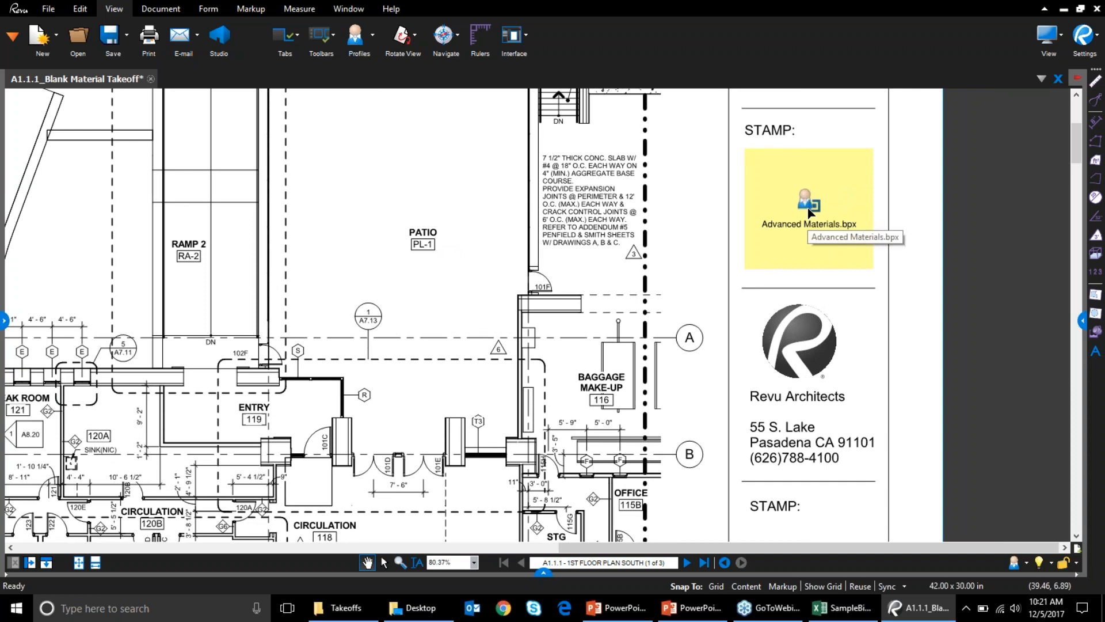
{"action": "left_click", "coordinate": [251, 10]}
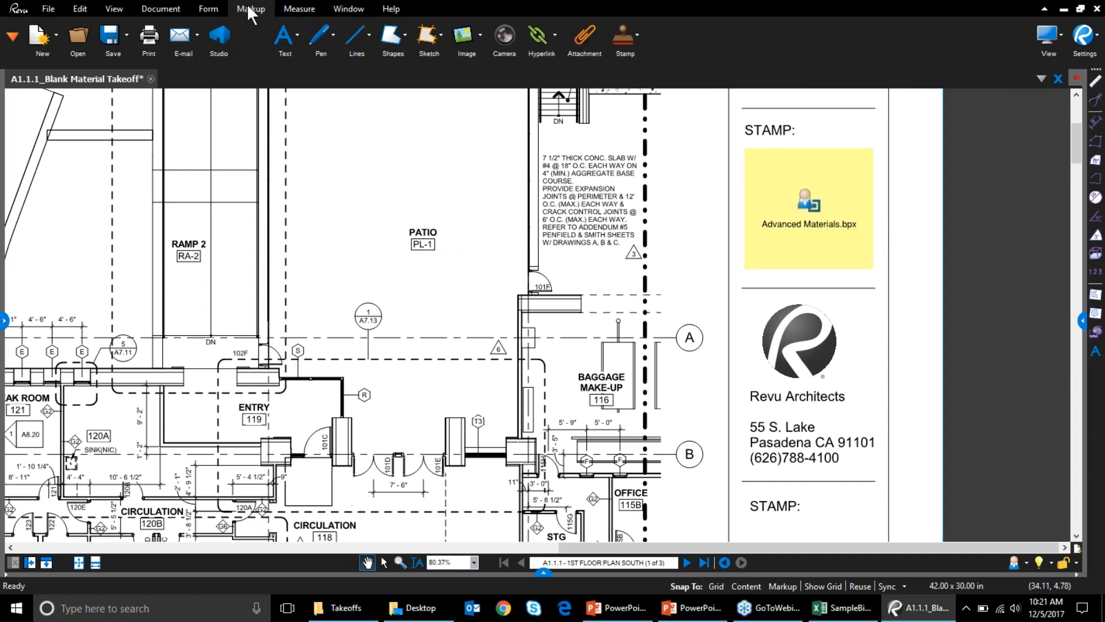
{"action": "left_click", "coordinate": [582, 37]}
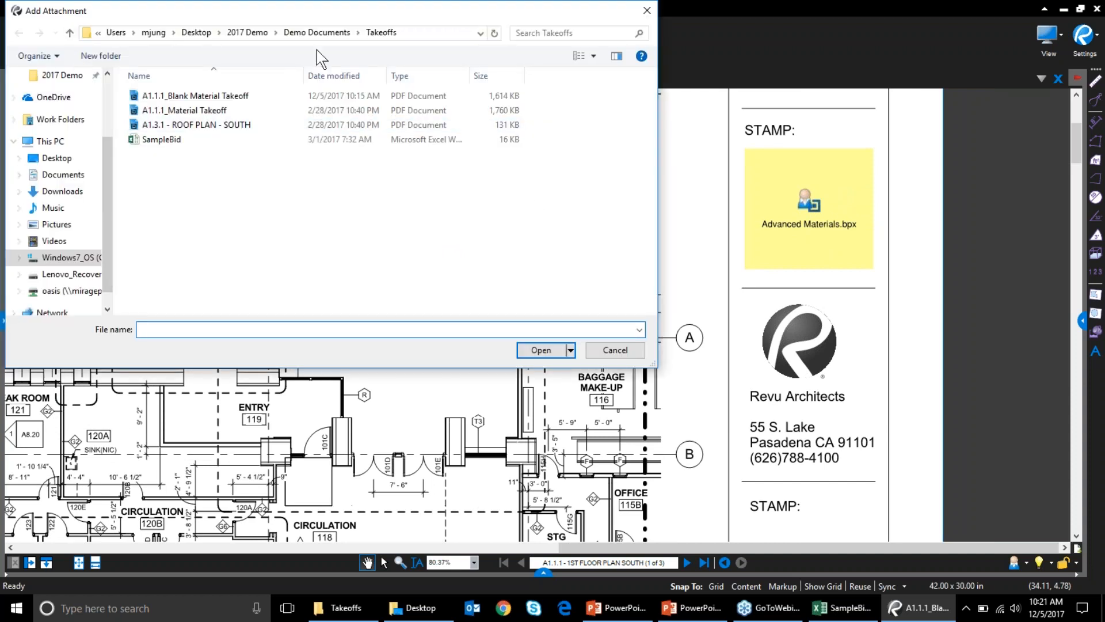
{"action": "left_click", "coordinate": [244, 33]}
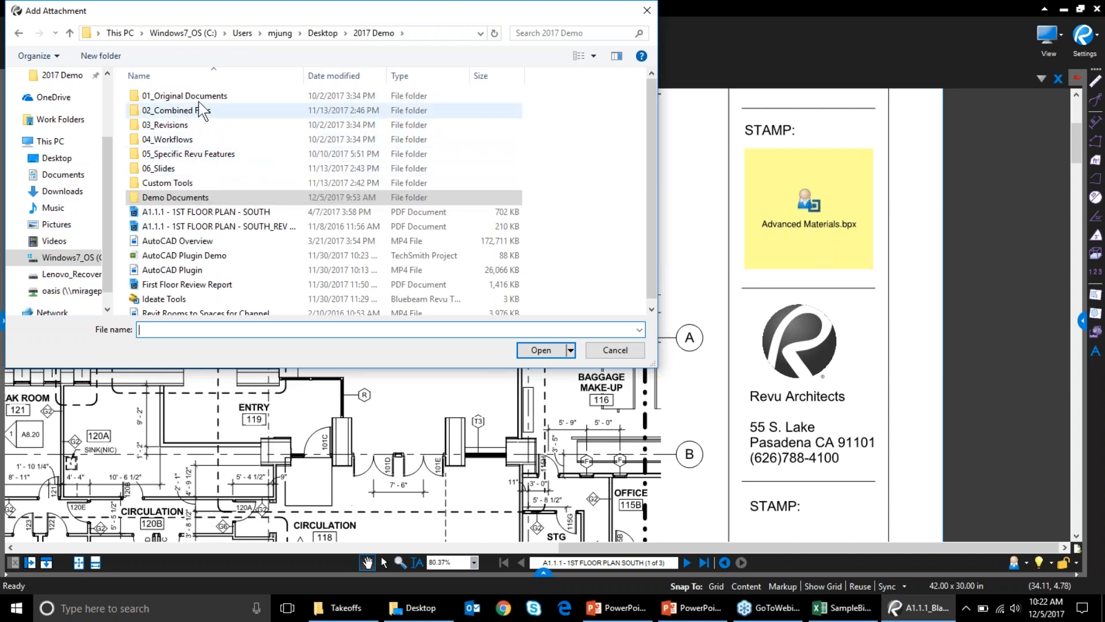
{"action": "double_click", "coordinate": [169, 183]}
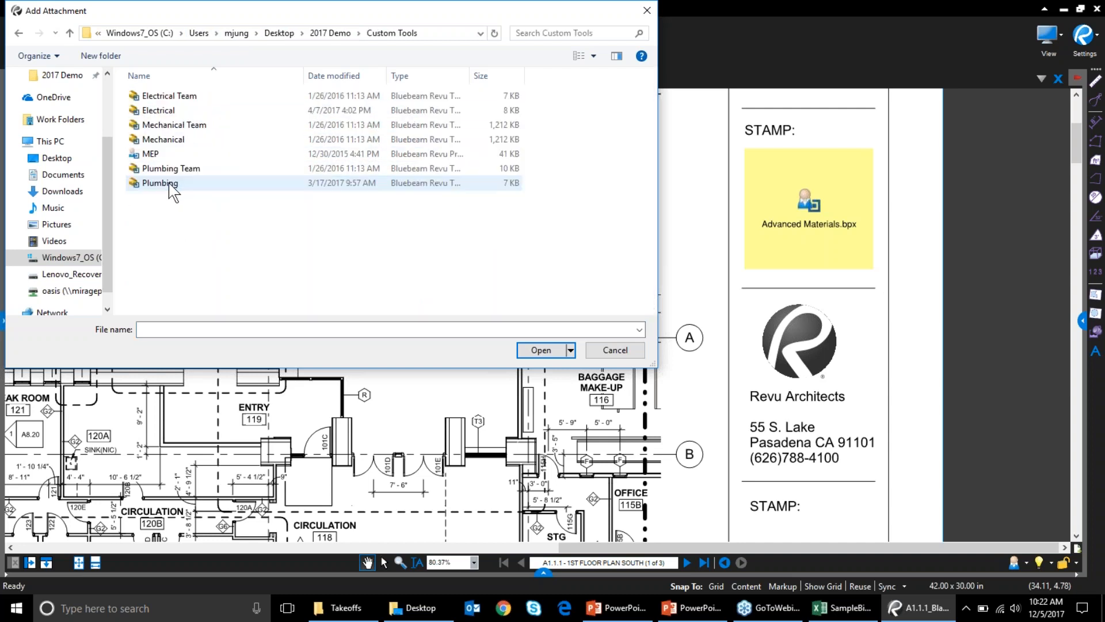
{"action": "double_click", "coordinate": [153, 155]}
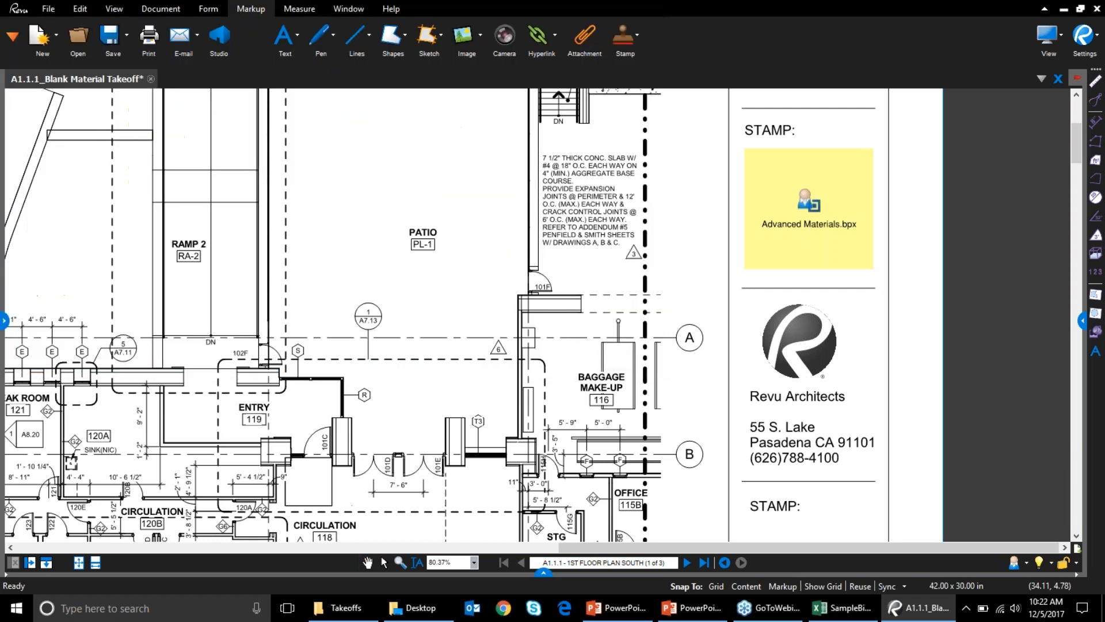
{"action": "left_click", "coordinate": [805, 277]}
{"action": "left_click_drag", "start_coordinate": [805, 276], "coordinate": [806, 257]}
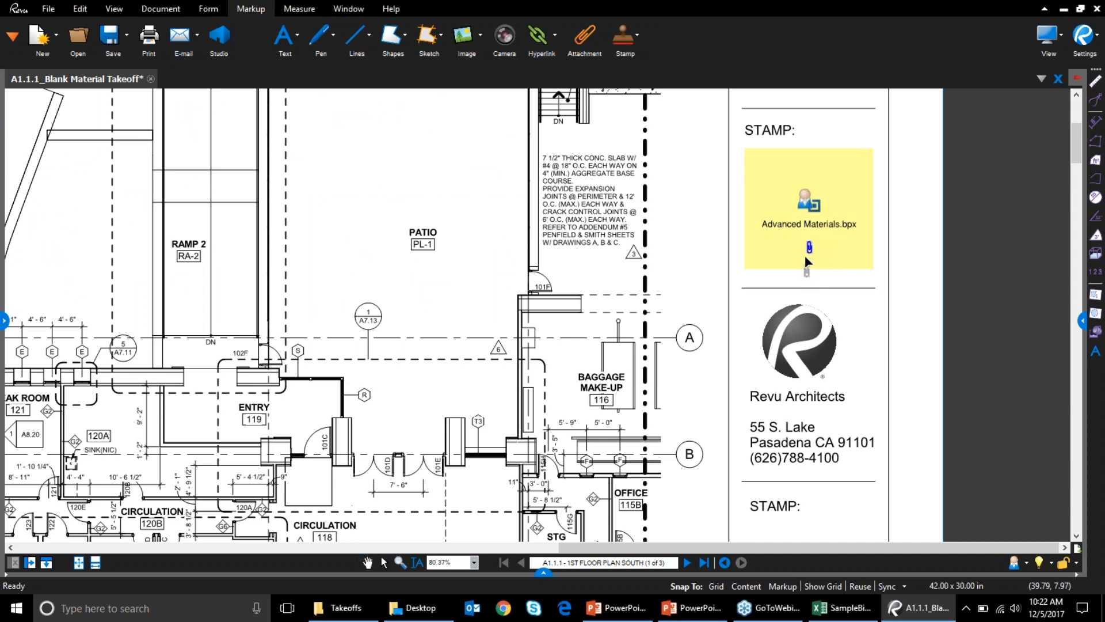
Step: Display the MEP attachment as a File Icon with its filename shown, and move it above the yellow stamp box
{"action": "left_click", "coordinate": [1082, 320]}
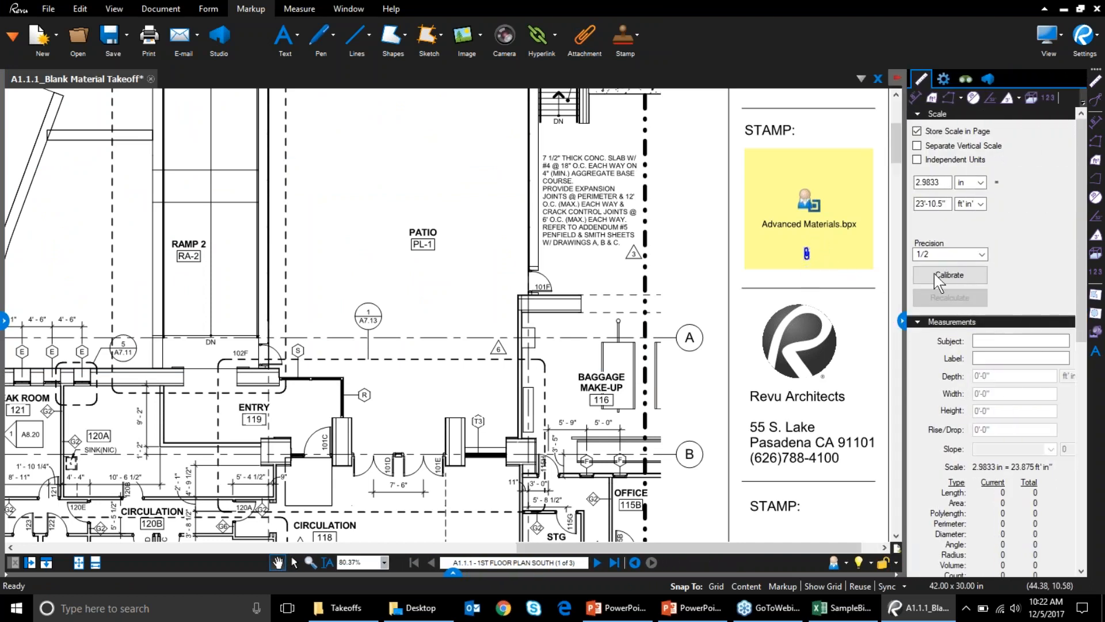
{"action": "left_click", "coordinate": [936, 78]}
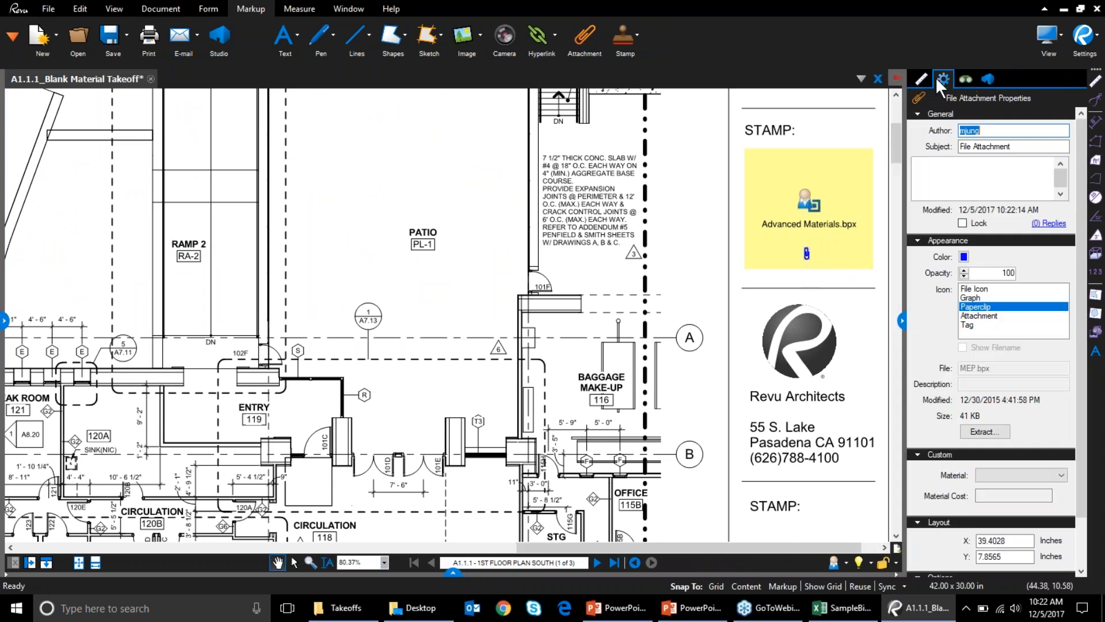
{"action": "left_click", "coordinate": [987, 289]}
{"action": "left_click_drag", "start_coordinate": [817, 254], "coordinate": [838, 138]}
{"action": "left_click", "coordinate": [963, 347]}
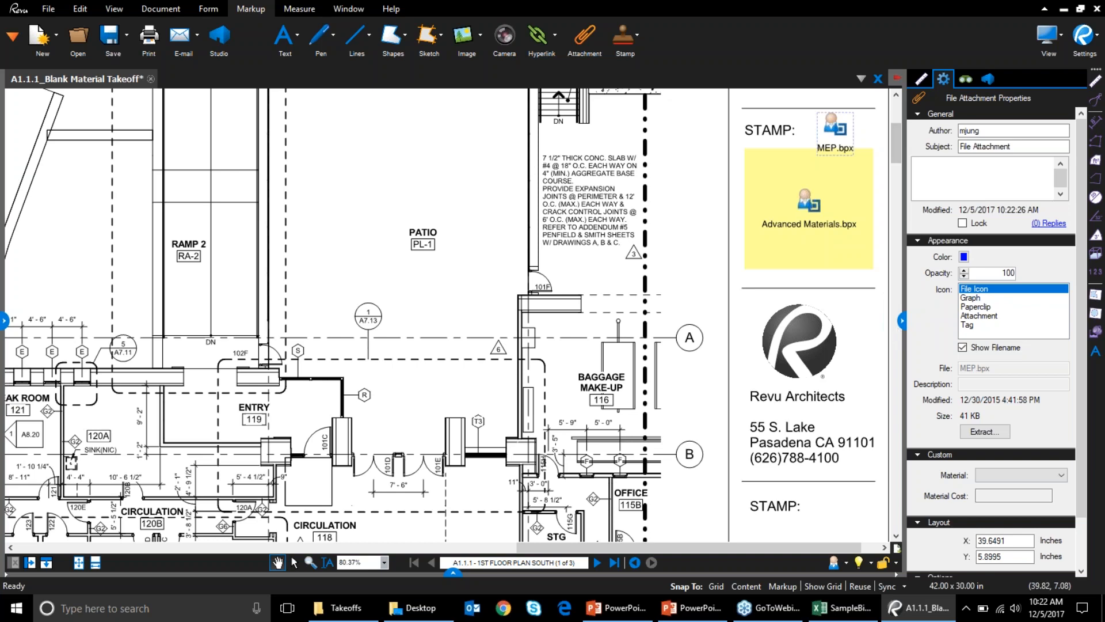
{"action": "left_click", "coordinate": [904, 323]}
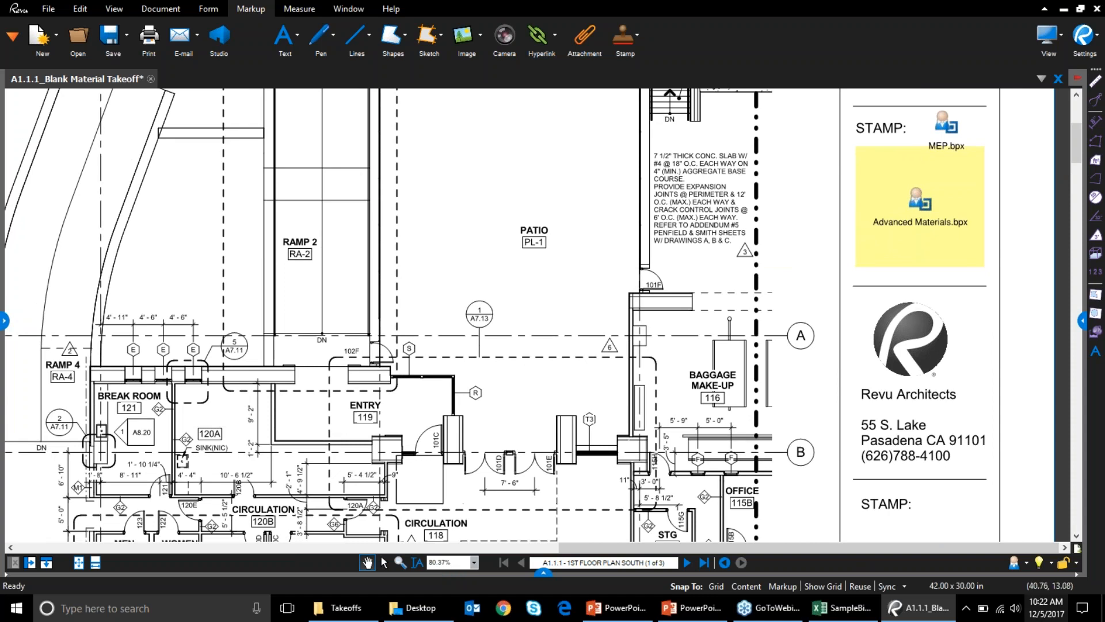
Step: Switch to the Advanced Materials profile and hide the file list beside the floor plan
{"action": "left_click", "coordinate": [1027, 562]}
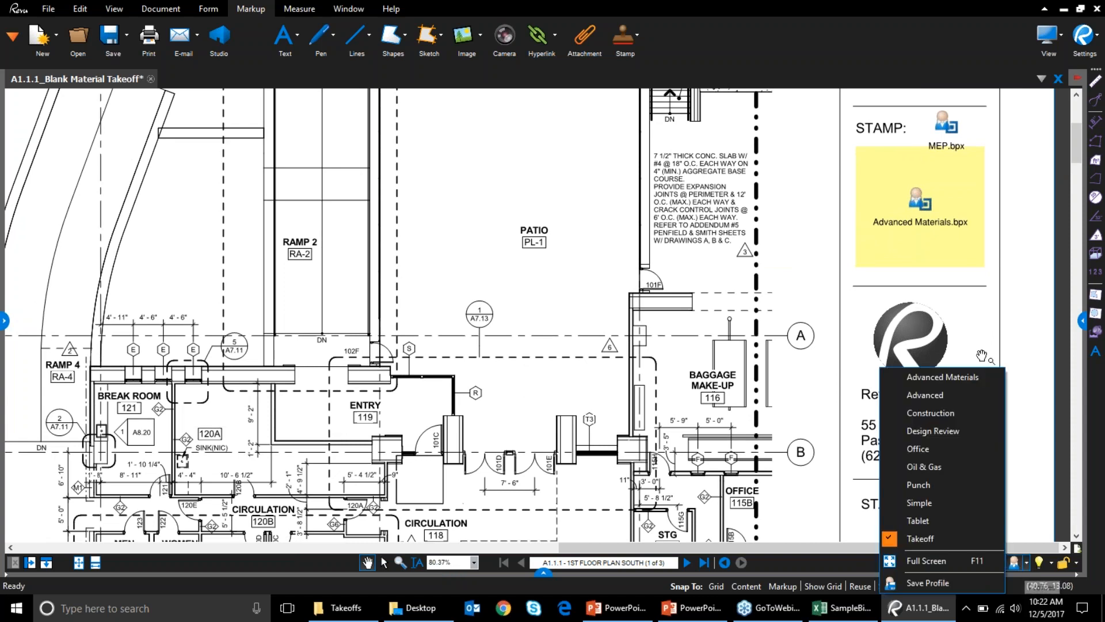
{"action": "left_click", "coordinate": [953, 378]}
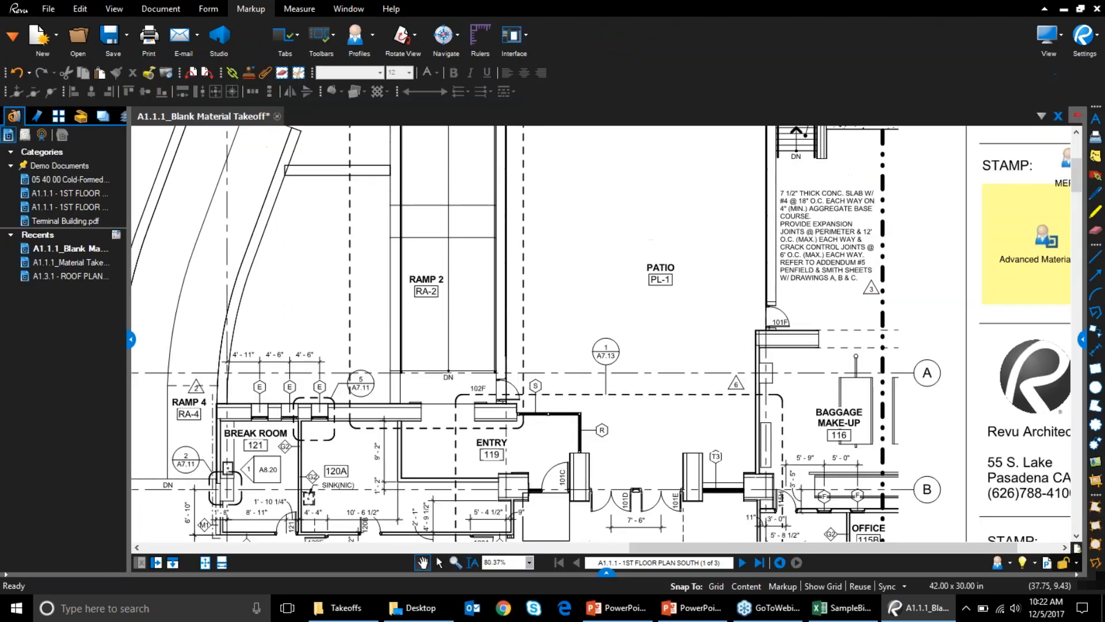
{"action": "left_click", "coordinate": [130, 340]}
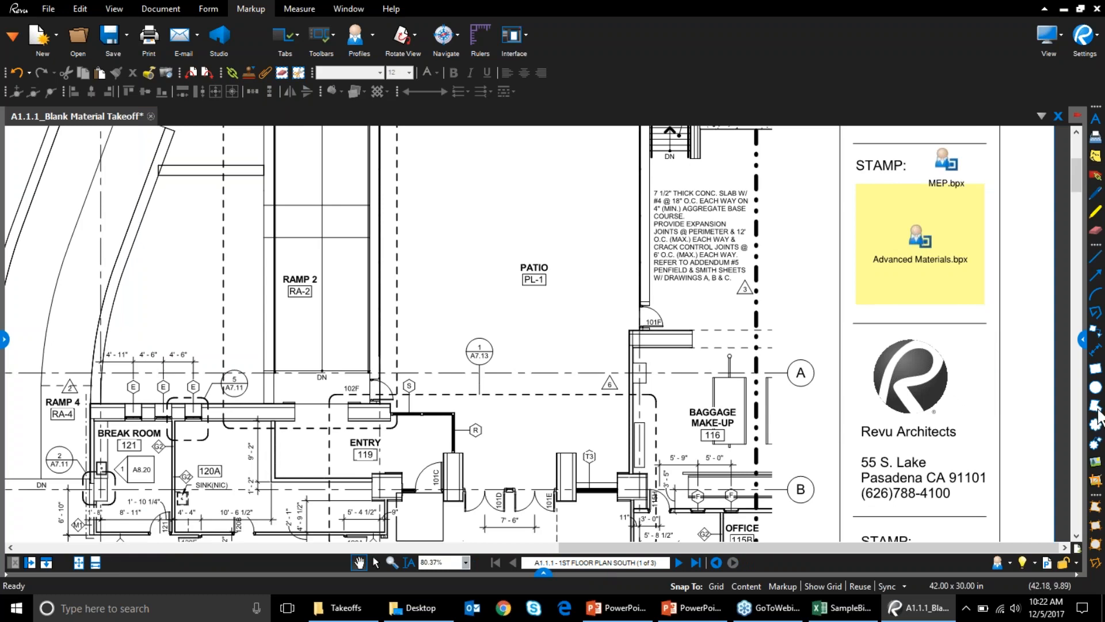
Step: Measure the area of the Elevator 3 room (EL-3) as a rectangle along its inner walls
{"action": "left_click_drag", "start_coordinate": [538, 420], "coordinate": [742, 341]}
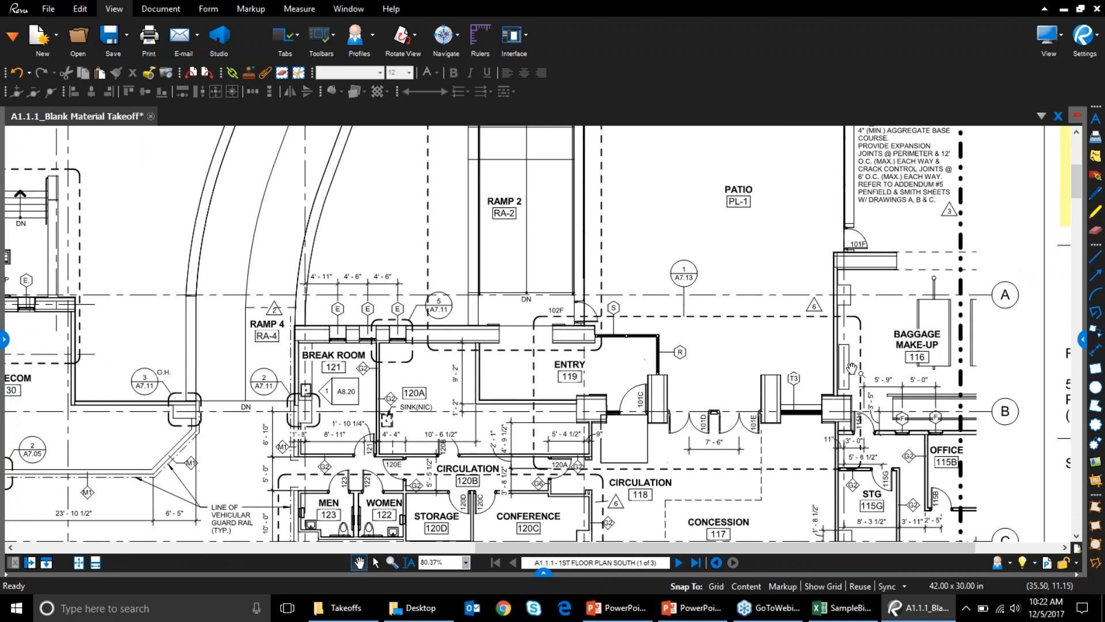
{"action": "left_click_drag", "start_coordinate": [694, 385], "coordinate": [922, 288]}
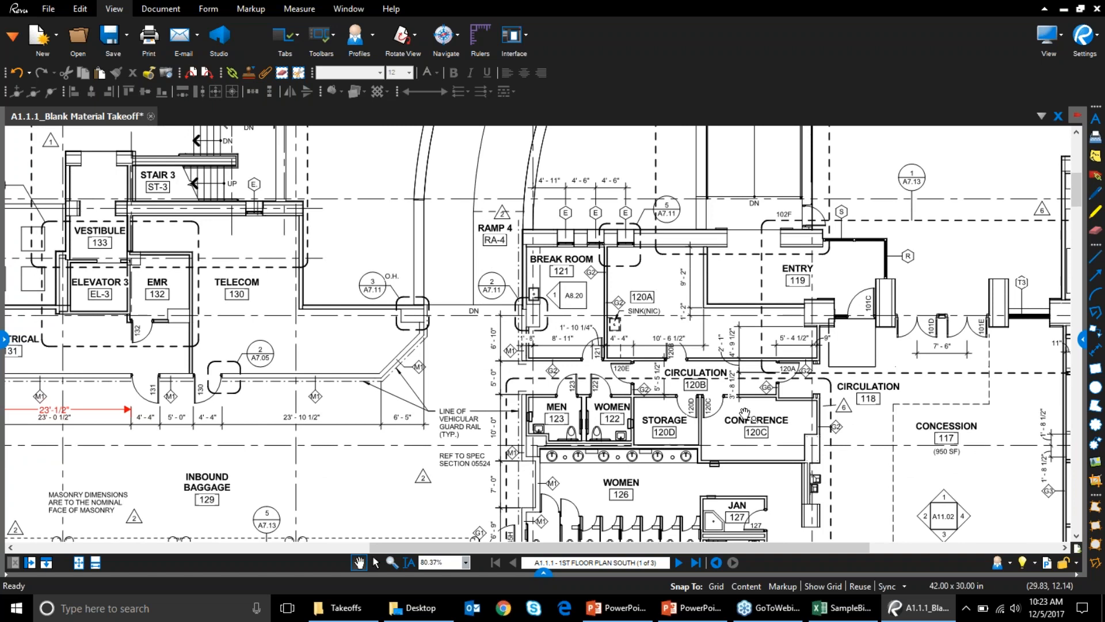
{"action": "left_click_drag", "start_coordinate": [191, 440], "coordinate": [375, 452]}
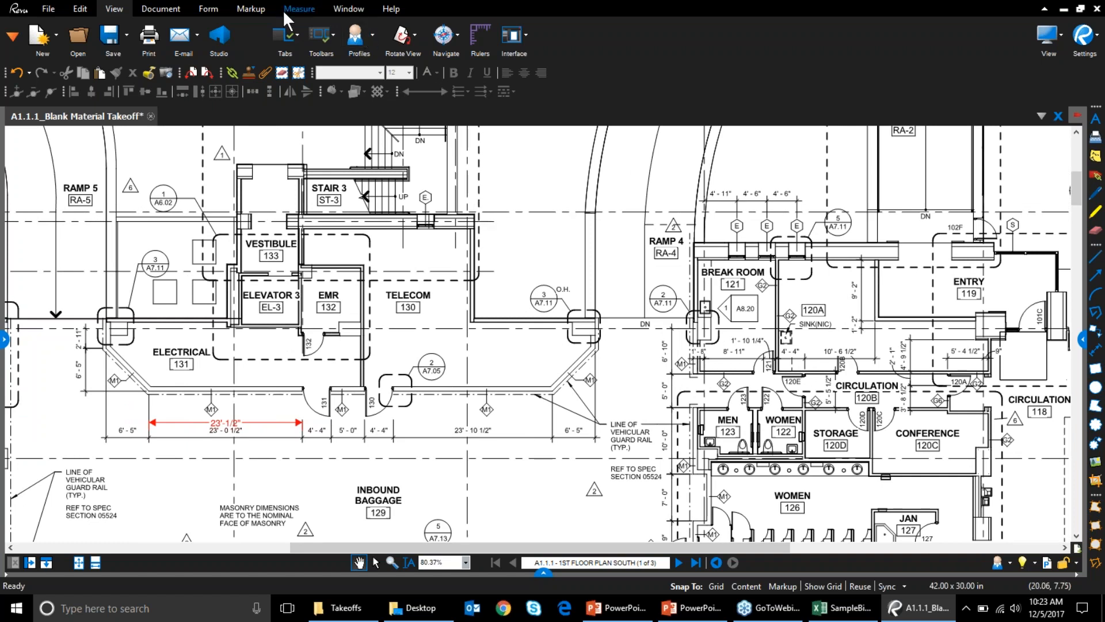
{"action": "left_click", "coordinate": [302, 9]}
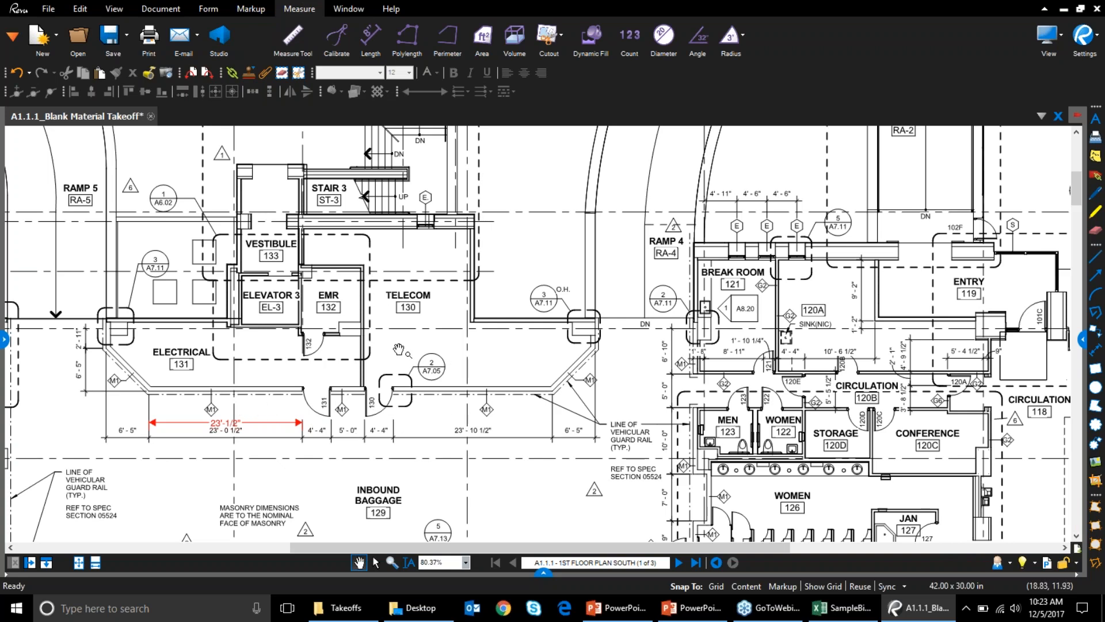
{"action": "scroll", "coordinate": [395, 391], "scroll_direction": "up", "scroll_amount": 3}
{"action": "left_click_drag", "start_coordinate": [419, 392], "coordinate": [509, 406]}
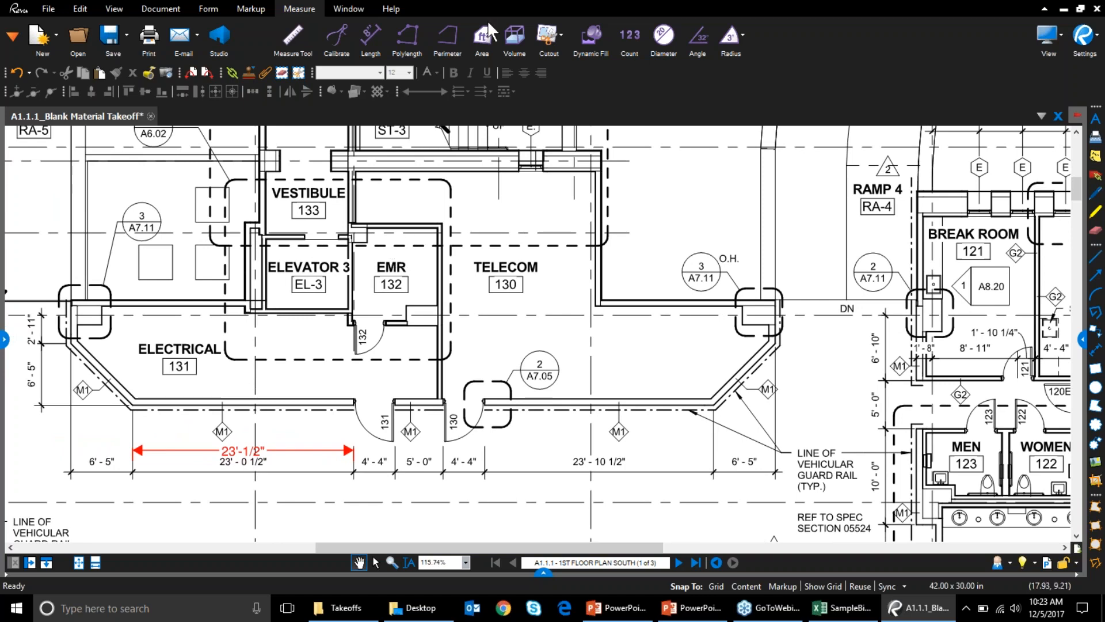
{"action": "left_click", "coordinate": [483, 36]}
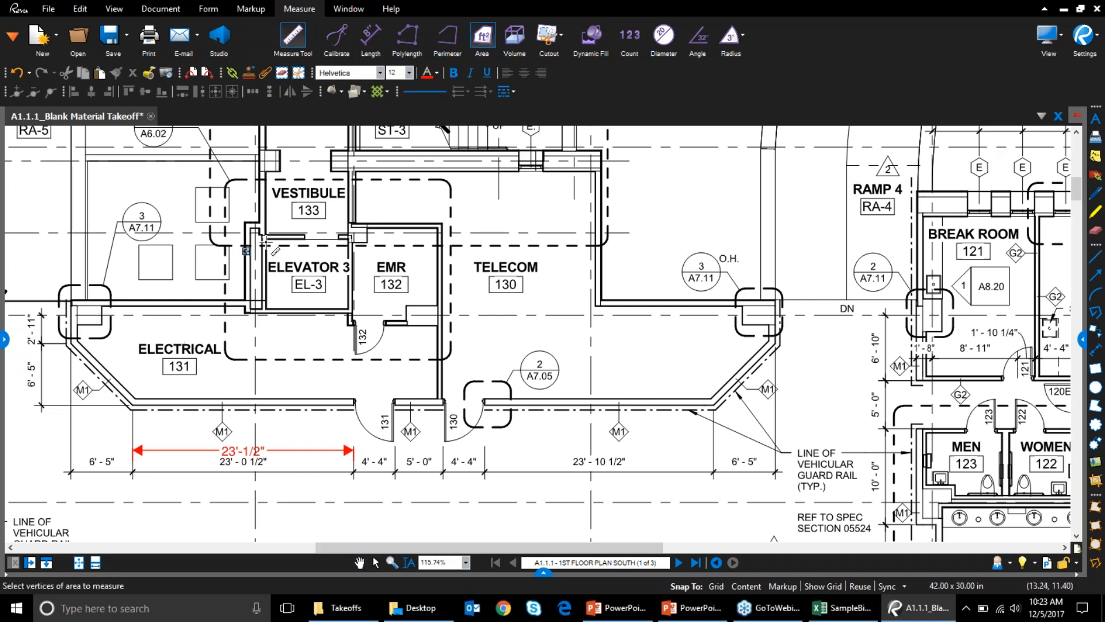
{"action": "left_click_drag", "start_coordinate": [265, 240], "coordinate": [350, 309]}
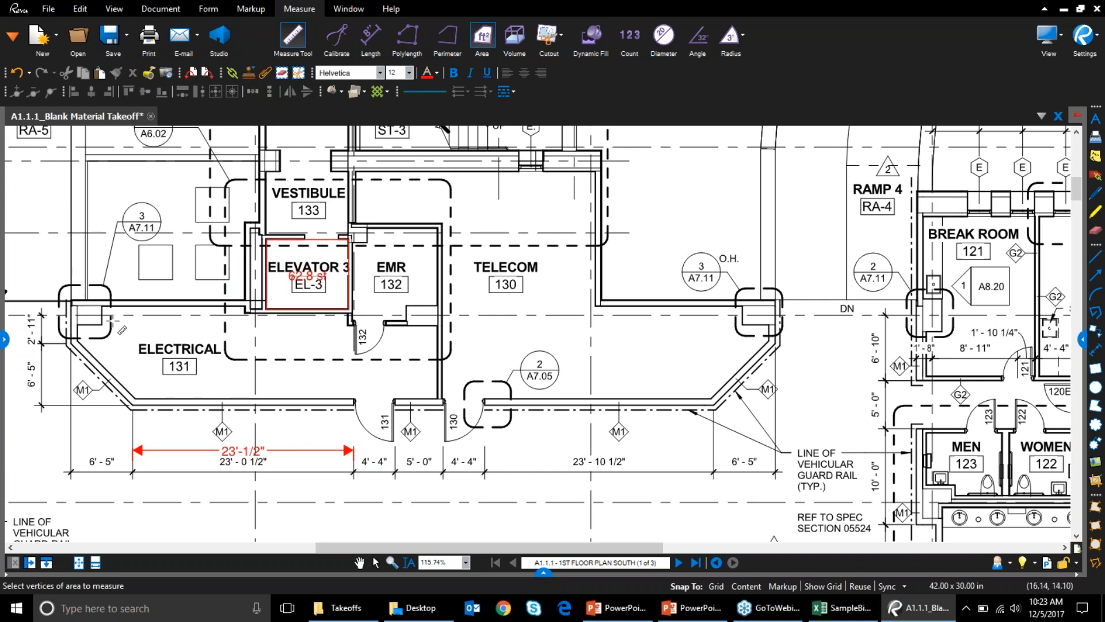
Step: Measure the area of Electrical room 131 by tracing every inner wall corner, including the column notch and the jogs beneath the elevator and EMR
{"action": "scroll", "coordinate": [99, 311], "scroll_direction": "up", "scroll_amount": 2}
{"action": "scroll", "coordinate": [100, 316], "scroll_direction": "up", "scroll_amount": 6}
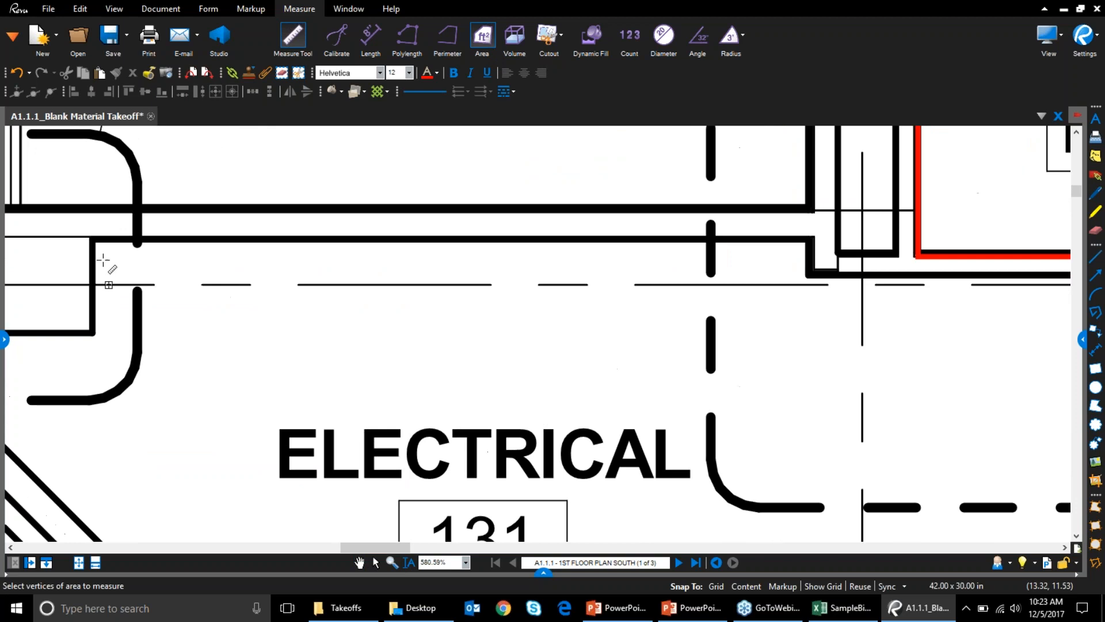
{"action": "left_click", "coordinate": [94, 240]}
{"action": "left_click", "coordinate": [93, 333]}
{"action": "scroll", "coordinate": [53, 344], "scroll_direction": "left", "scroll_amount": 3}
{"action": "left_click", "coordinate": [105, 333]}
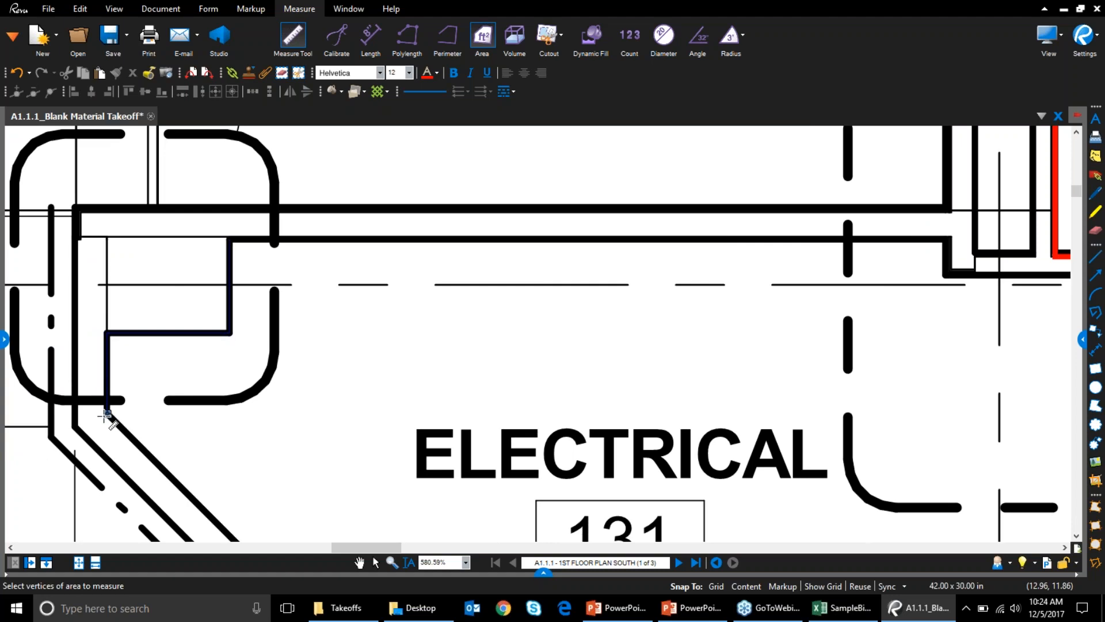
{"action": "scroll", "coordinate": [255, 492], "scroll_direction": "down", "scroll_amount": 4}
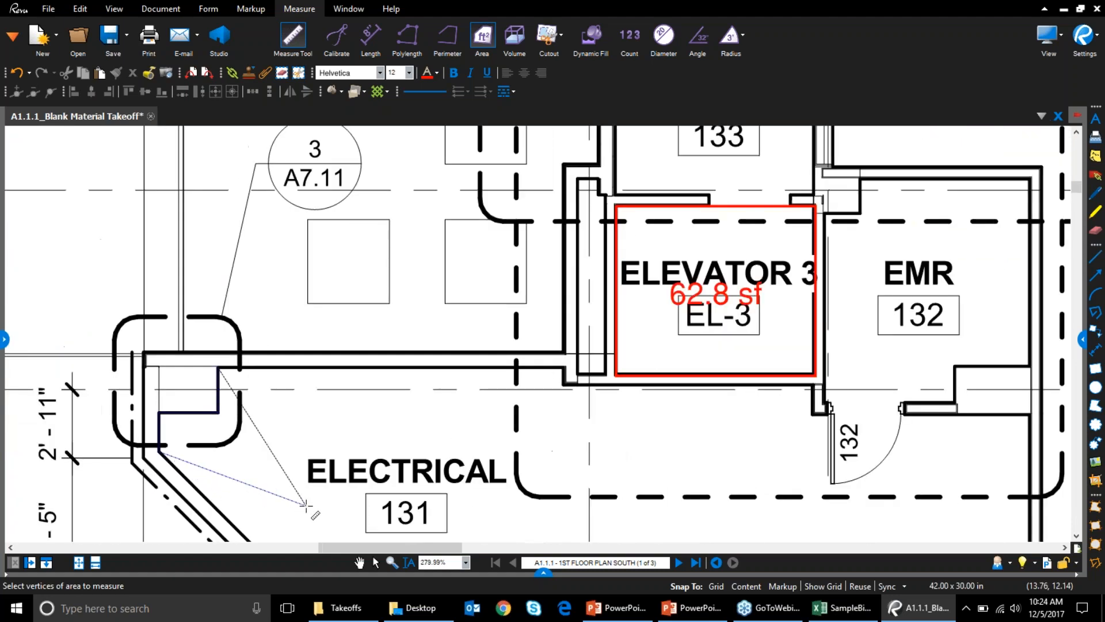
{"action": "scroll", "coordinate": [305, 506], "scroll_direction": "down", "scroll_amount": 1}
{"action": "mouse_move", "coordinate": [306, 506]}
{"action": "left_mouse_down"}
{"action": "mouse_move", "coordinate": [288, 474]}
{"action": "mouse_move", "coordinate": [268, 352]}
{"action": "left_mouse_up"}
{"action": "scroll", "coordinate": [268, 352], "scroll_direction": "up", "scroll_amount": 1}
{"action": "scroll", "coordinate": [268, 353], "scroll_direction": "down", "scroll_amount": 1}
{"action": "left_click", "coordinate": [257, 431]}
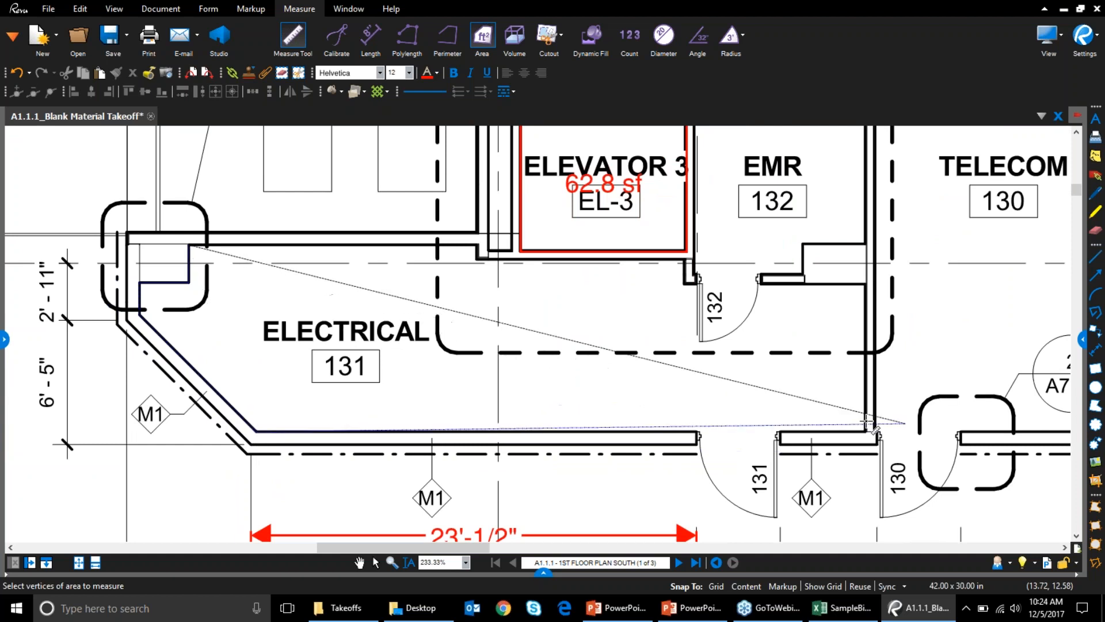
{"action": "left_click", "coordinate": [866, 431]}
{"action": "left_click", "coordinate": [866, 282]}
{"action": "left_click", "coordinate": [684, 283]}
{"action": "left_click", "coordinate": [683, 260]}
{"action": "left_click", "coordinate": [477, 259]}
{"action": "left_click", "coordinate": [476, 245]}
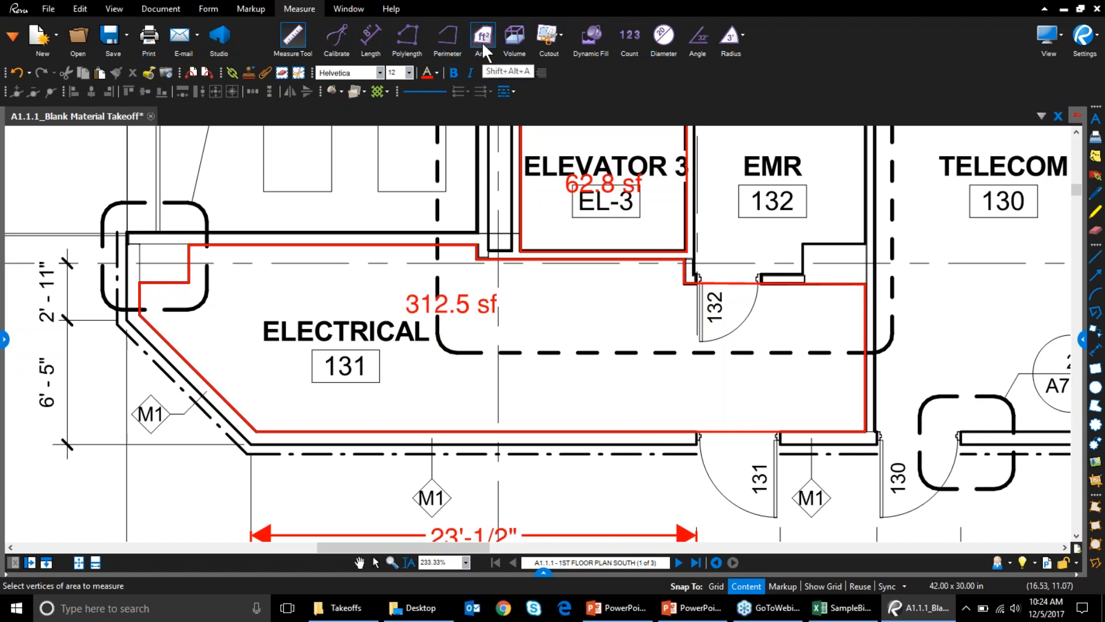
Step: Measure the volume of EMR room 132 with a rectangle across its main floor space
{"action": "left_click", "coordinate": [516, 36]}
{"action": "mouse_move", "coordinate": [817, 202]}
{"action": "left_mouse_down"}
{"action": "mouse_move", "coordinate": [817, 234]}
{"action": "mouse_move", "coordinate": [763, 288]}
{"action": "left_mouse_up"}
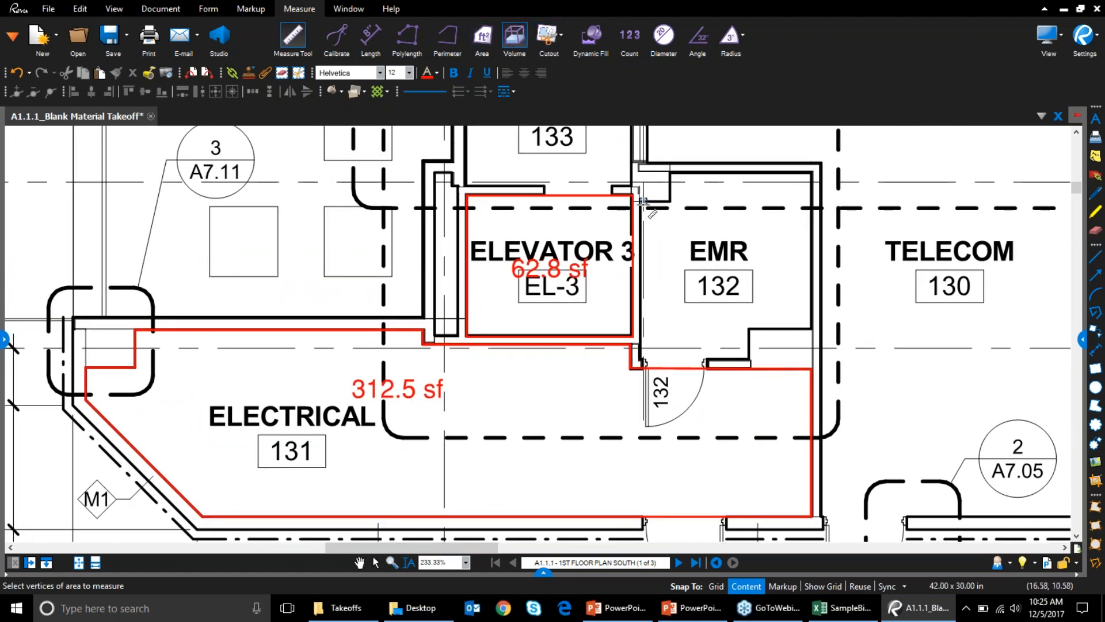
{"action": "left_click_drag", "start_coordinate": [643, 202], "coordinate": [813, 329]}
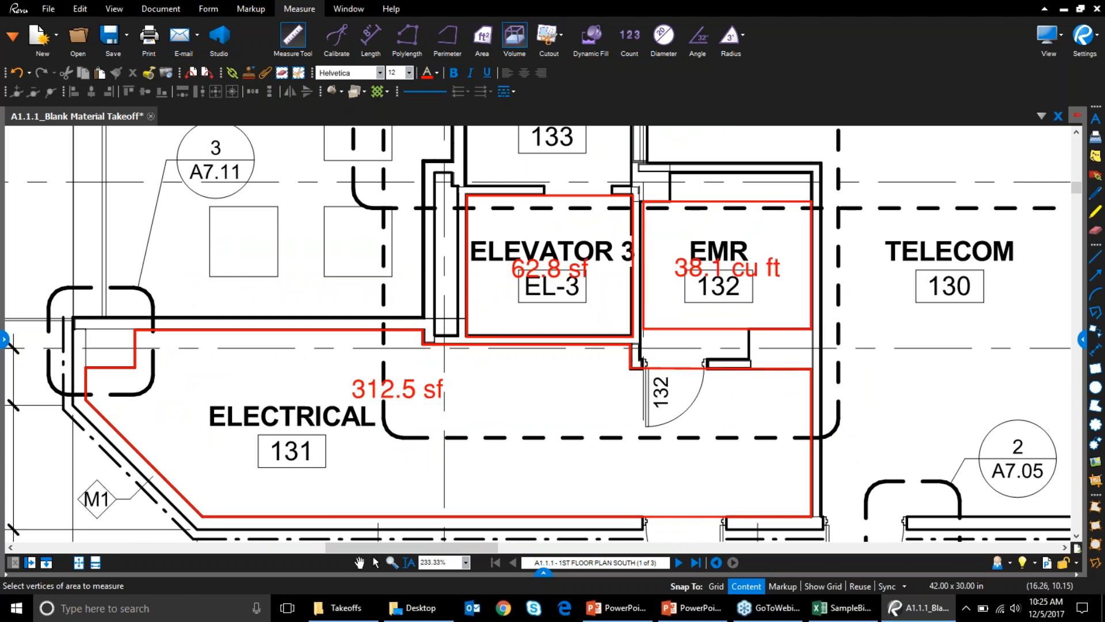
Step: Cut a small circular opening out of the Electrical 131 area measurement, just above the room name
{"action": "left_click", "coordinate": [555, 36]}
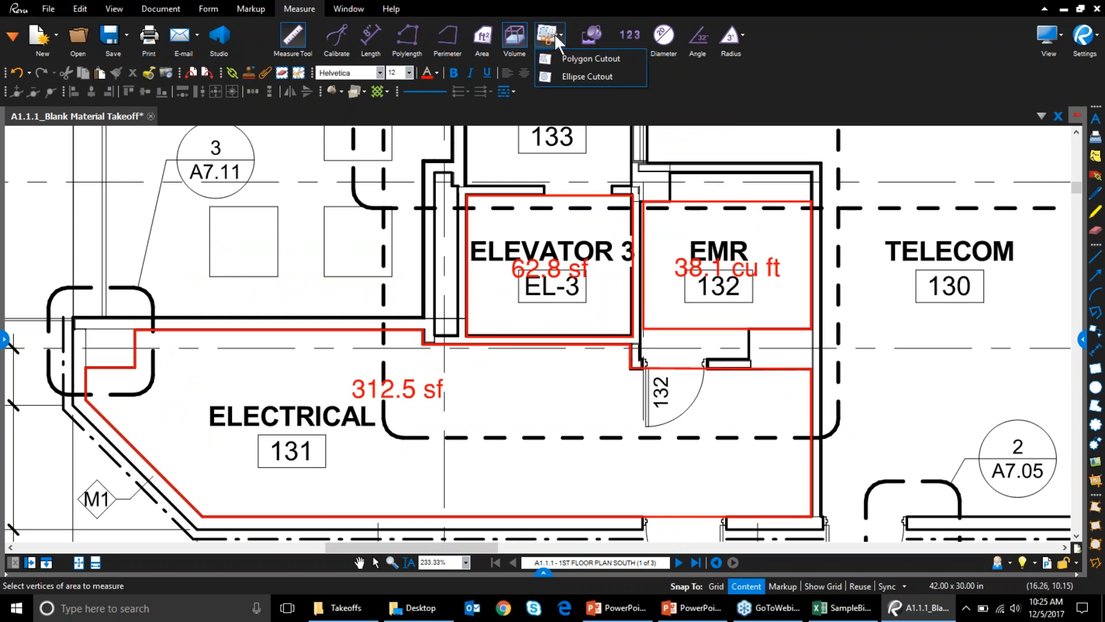
{"action": "left_click", "coordinate": [573, 77]}
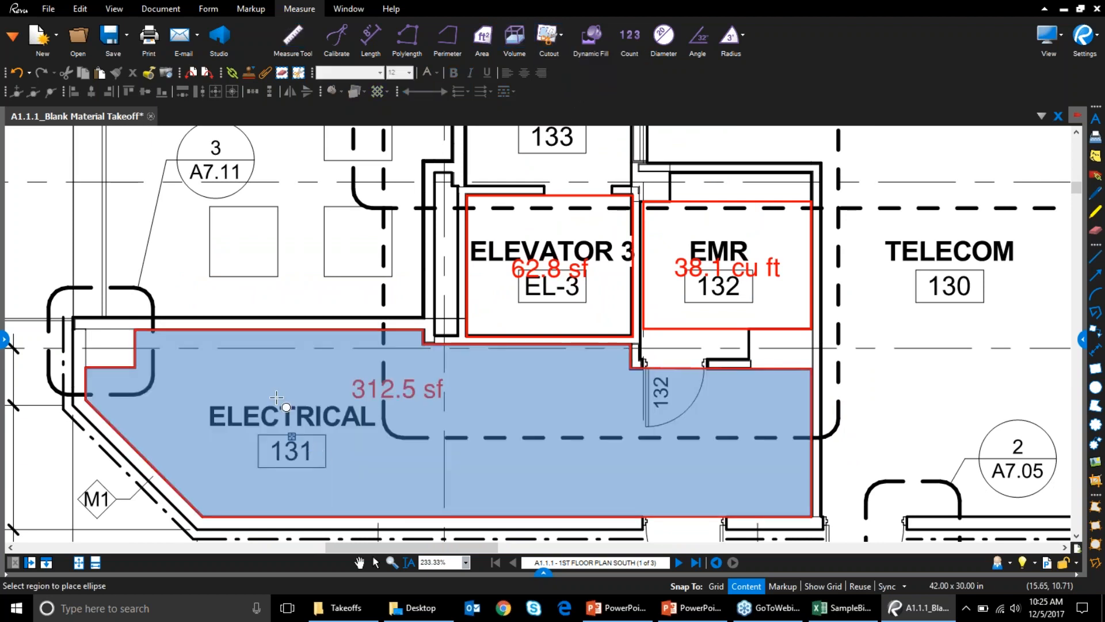
{"action": "left_click_drag", "start_coordinate": [231, 362], "coordinate": [269, 398]}
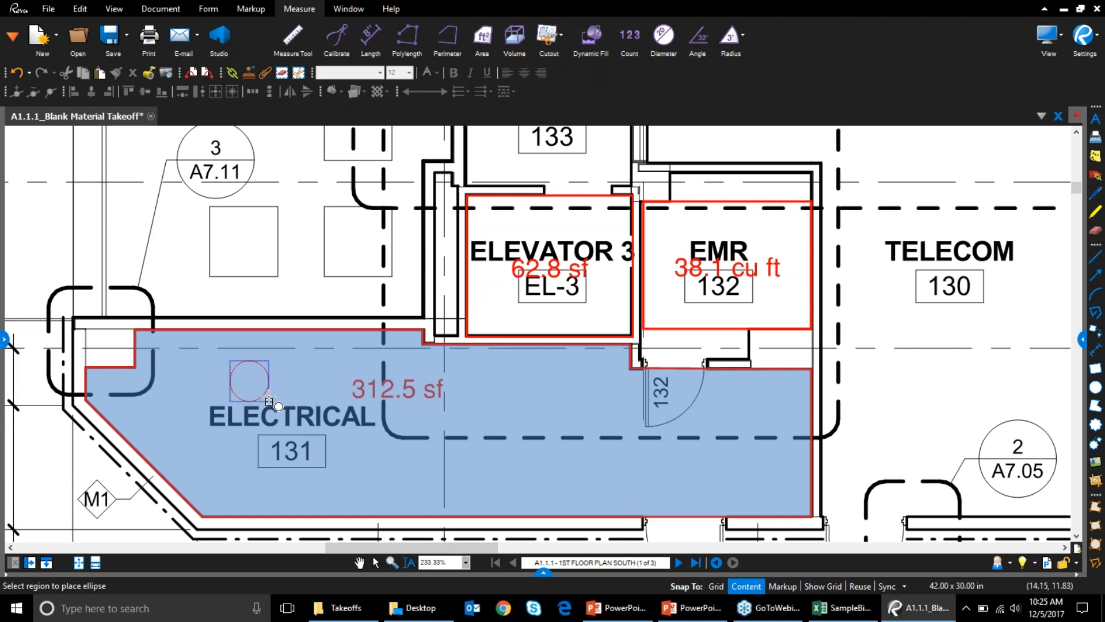
{"action": "left_click_drag", "start_coordinate": [269, 398], "coordinate": [269, 398]}
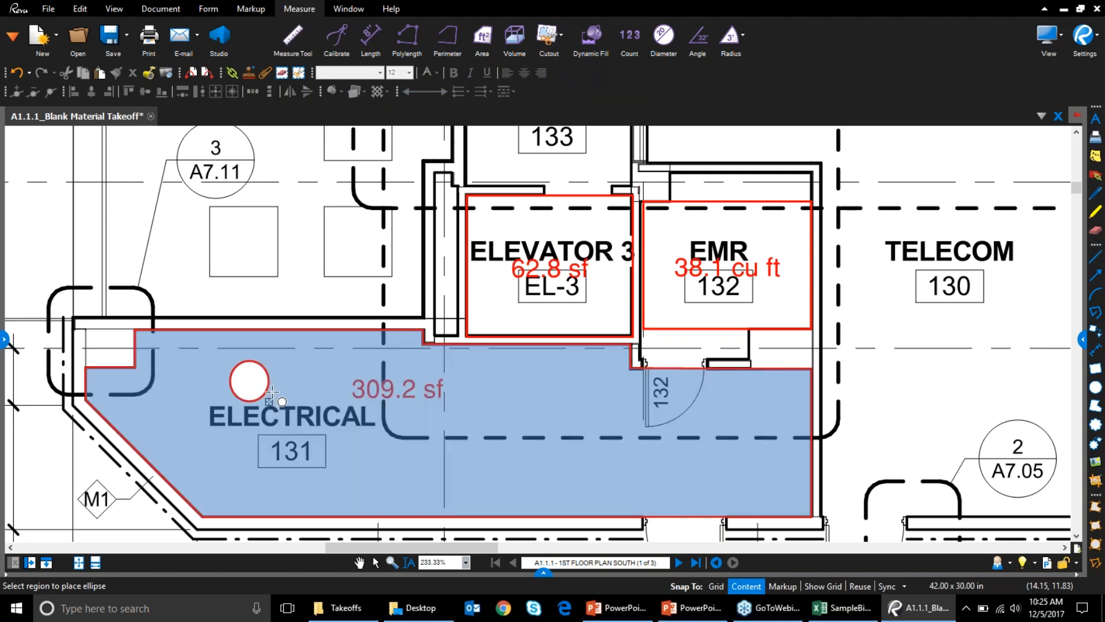
{"action": "left_click", "coordinate": [559, 35]}
{"action": "left_click", "coordinate": [601, 87]}
{"action": "left_click_drag", "start_coordinate": [462, 391], "coordinate": [479, 375]}
{"action": "key", "text": "Escape"}
Step: Use Polygon Cutout to subtract a five-sided shape, a wide rectangle and a small square near door 132 from the Electrical 131 area
{"action": "left_click", "coordinate": [549, 49]}
{"action": "left_click", "coordinate": [576, 79]}
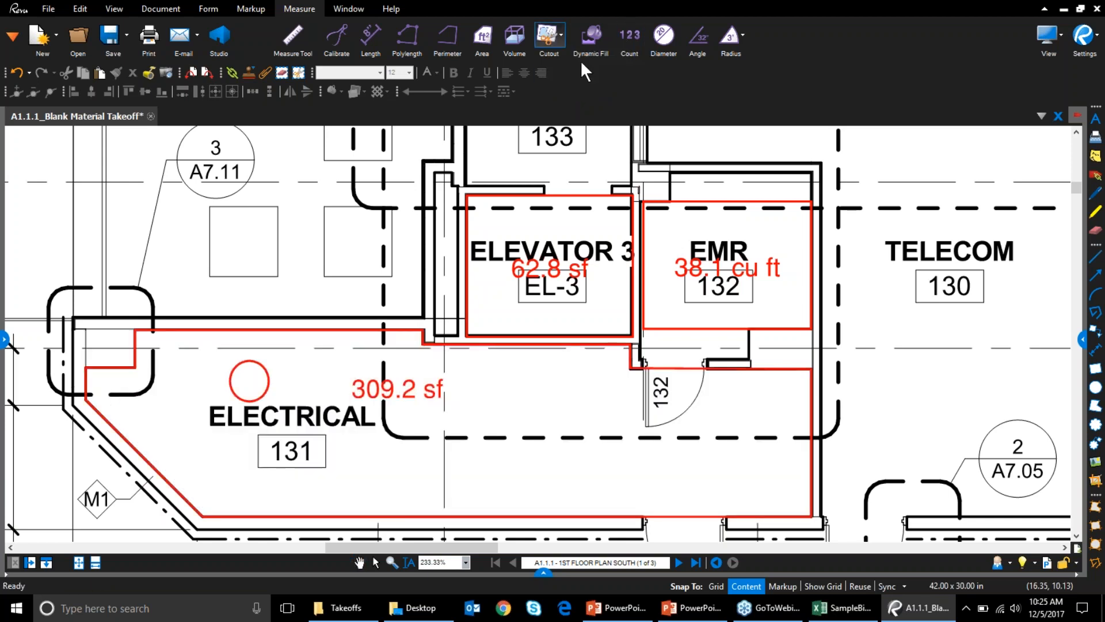
{"action": "mouse_move", "coordinate": [469, 401]}
{"action": "left_mouse_down"}
{"action": "mouse_move", "coordinate": [506, 364]}
{"action": "mouse_move", "coordinate": [561, 389]}
{"action": "mouse_move", "coordinate": [558, 454]}
{"action": "left_mouse_up"}
{"action": "left_click", "coordinate": [558, 454]}
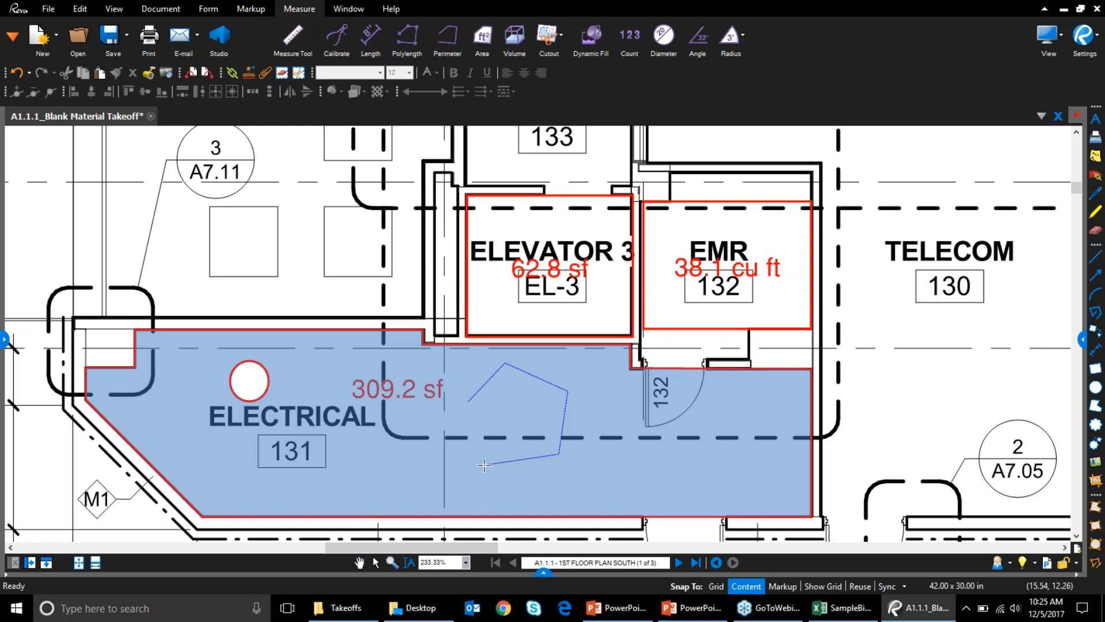
{"action": "double_click", "coordinate": [485, 463]}
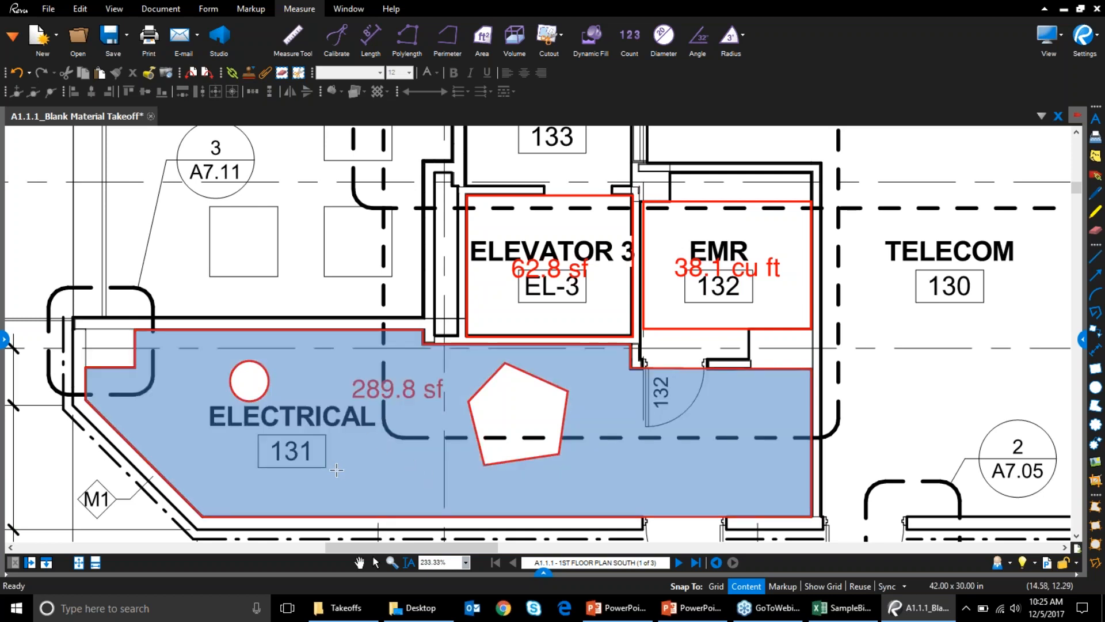
{"action": "left_click_drag", "start_coordinate": [353, 449], "coordinate": [455, 490]}
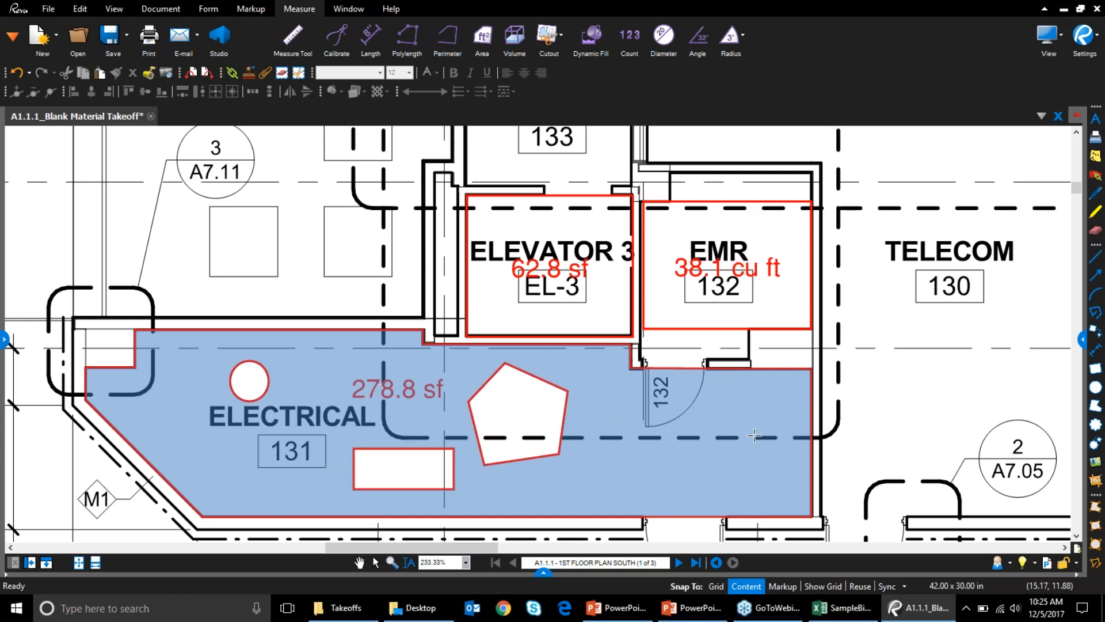
{"action": "left_click_drag", "start_coordinate": [742, 398], "coordinate": [772, 424]}
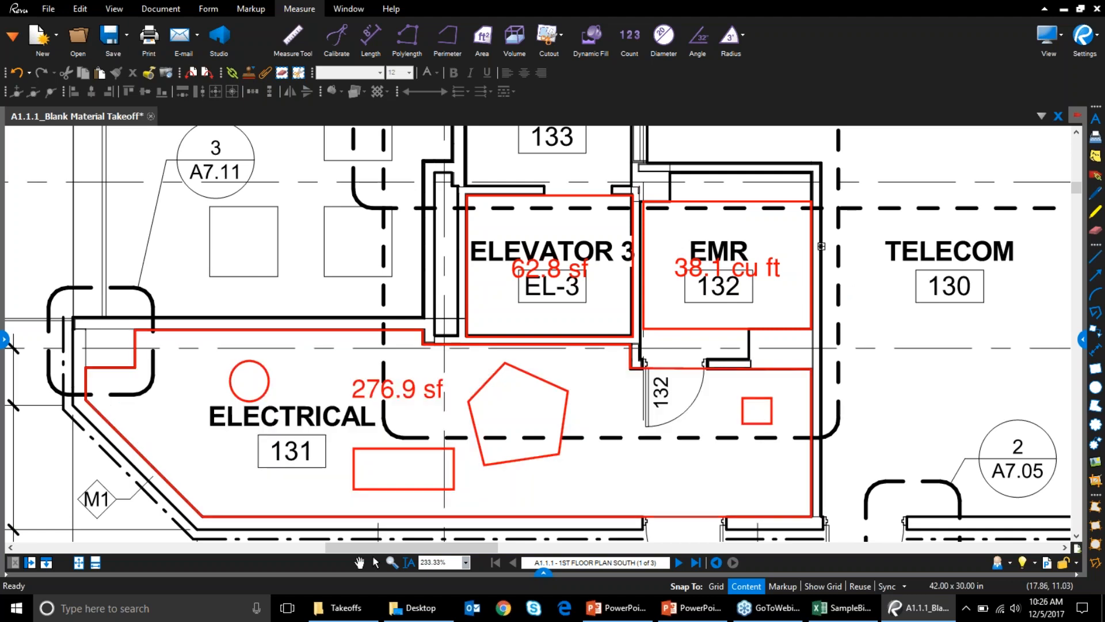
Step: Measure the perimeter of EMR room 132 around the same rectangle as its volume measurement
{"action": "left_click", "coordinate": [447, 35]}
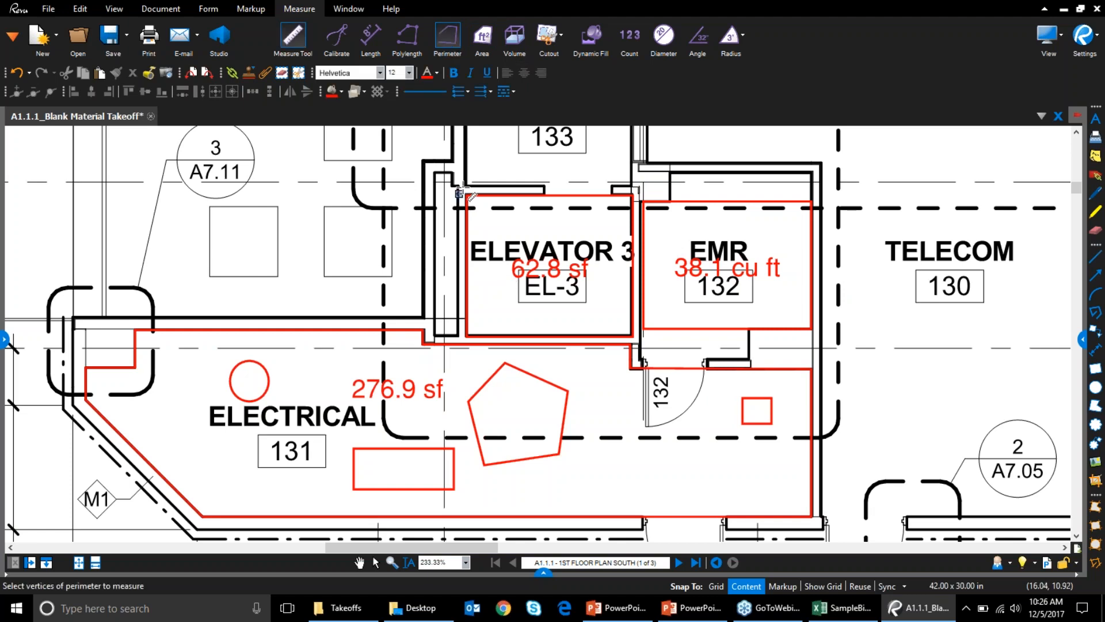
{"action": "left_click_drag", "start_coordinate": [641, 202], "coordinate": [812, 329]}
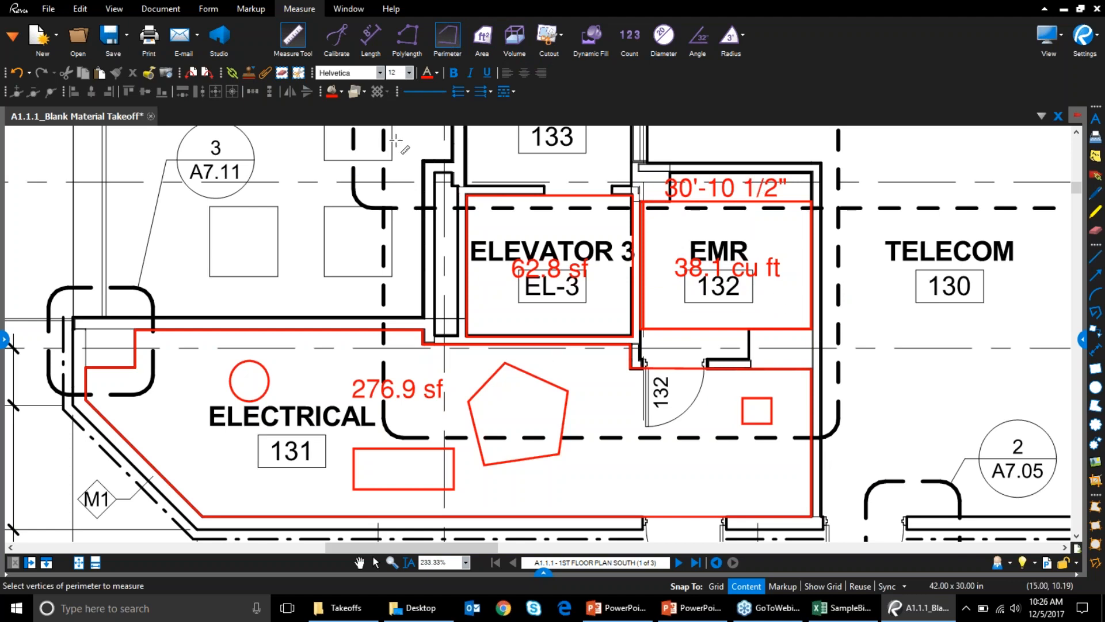
Step: Measure a polylength through the centers of all six sinks along the upper wall of Women's restroom 126
{"action": "left_click", "coordinate": [399, 39]}
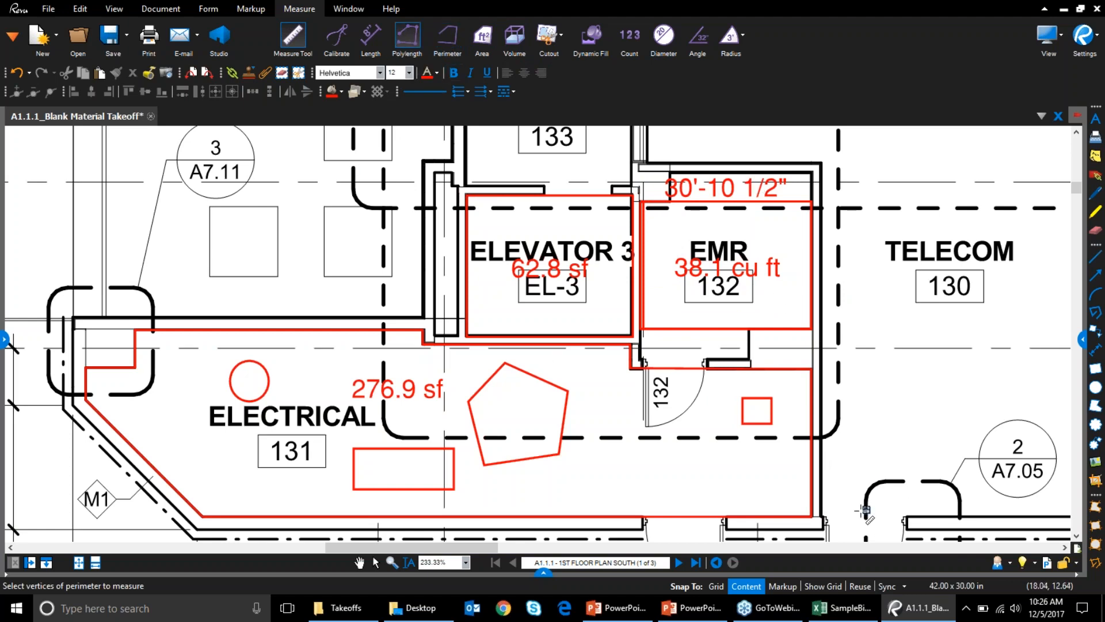
{"action": "scroll", "coordinate": [864, 510], "scroll_direction": "down", "scroll_amount": 3}
{"action": "mouse_move", "coordinate": [535, 452]}
{"action": "left_mouse_down"}
{"action": "mouse_move", "coordinate": [507, 326]}
{"action": "mouse_move", "coordinate": [461, 246]}
{"action": "left_mouse_up"}
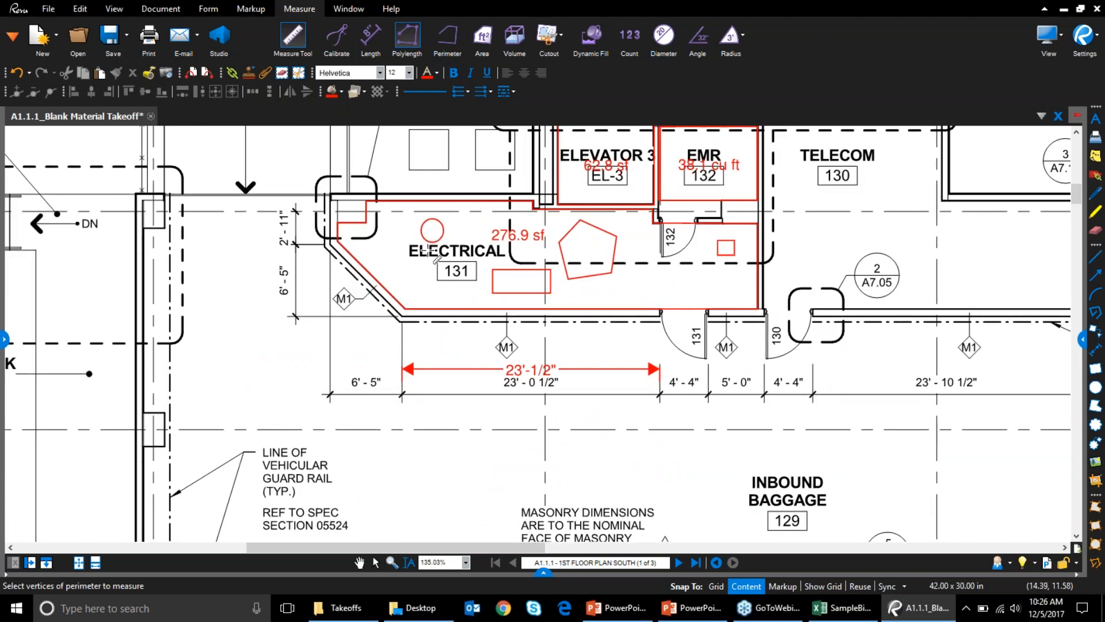
{"action": "left_click_drag", "start_coordinate": [942, 458], "coordinate": [478, 217]}
{"action": "mouse_move", "coordinate": [909, 420]}
{"action": "left_mouse_down"}
{"action": "mouse_move", "coordinate": [672, 413]}
{"action": "mouse_move", "coordinate": [527, 535]}
{"action": "mouse_move", "coordinate": [502, 552]}
{"action": "mouse_move", "coordinate": [496, 541]}
{"action": "left_mouse_up"}
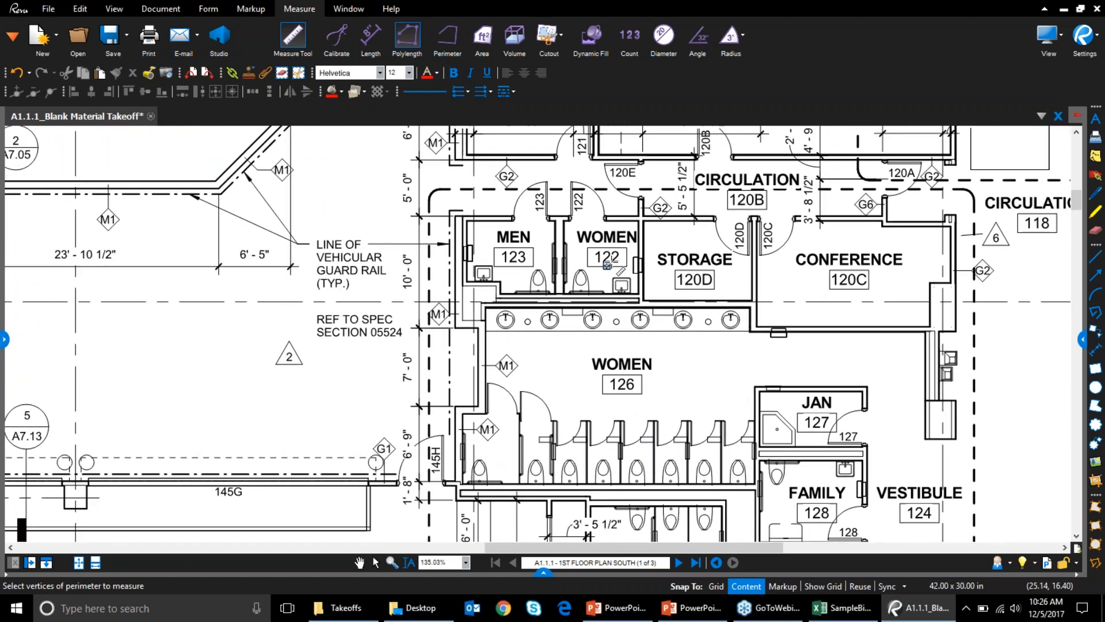
{"action": "scroll", "coordinate": [511, 380], "scroll_direction": "up", "scroll_amount": 3}
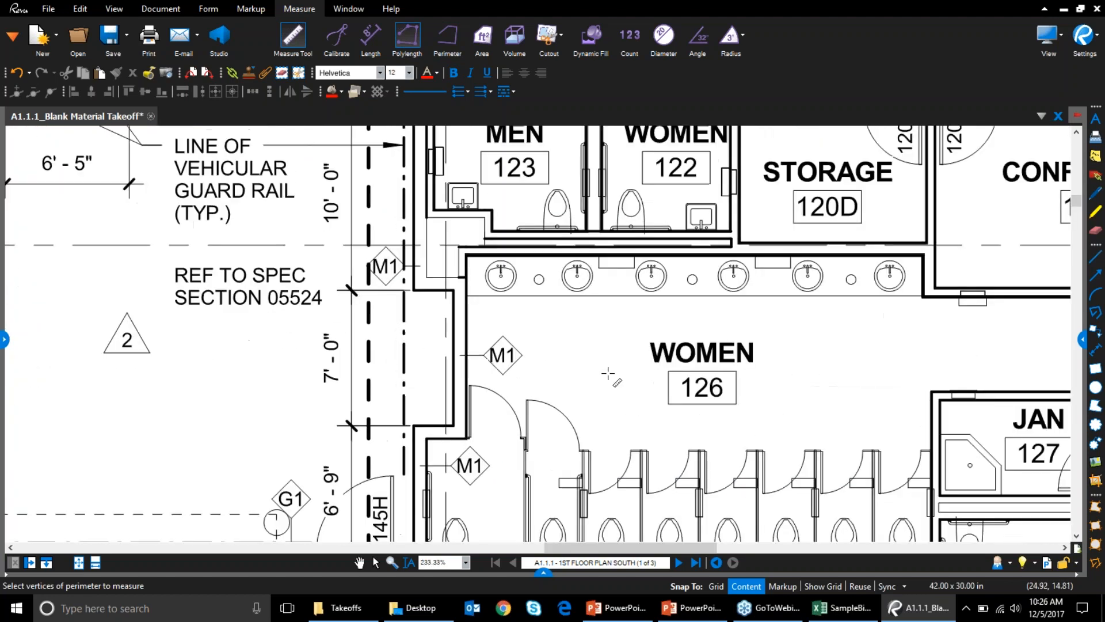
{"action": "left_click_drag", "start_coordinate": [656, 368], "coordinate": [562, 332]}
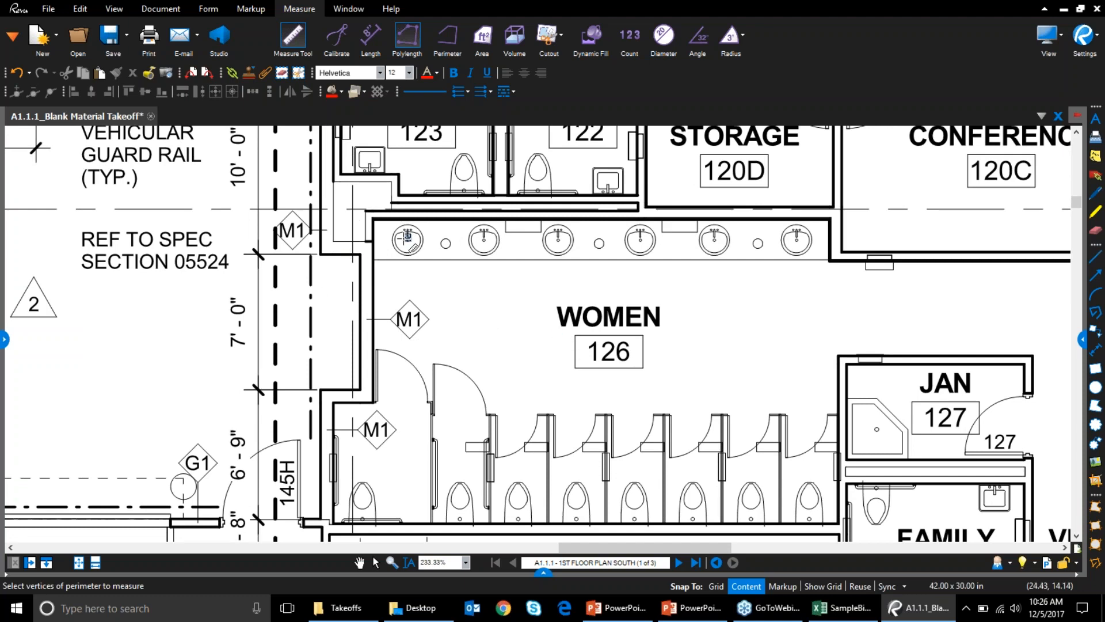
{"action": "left_click", "coordinate": [407, 235]}
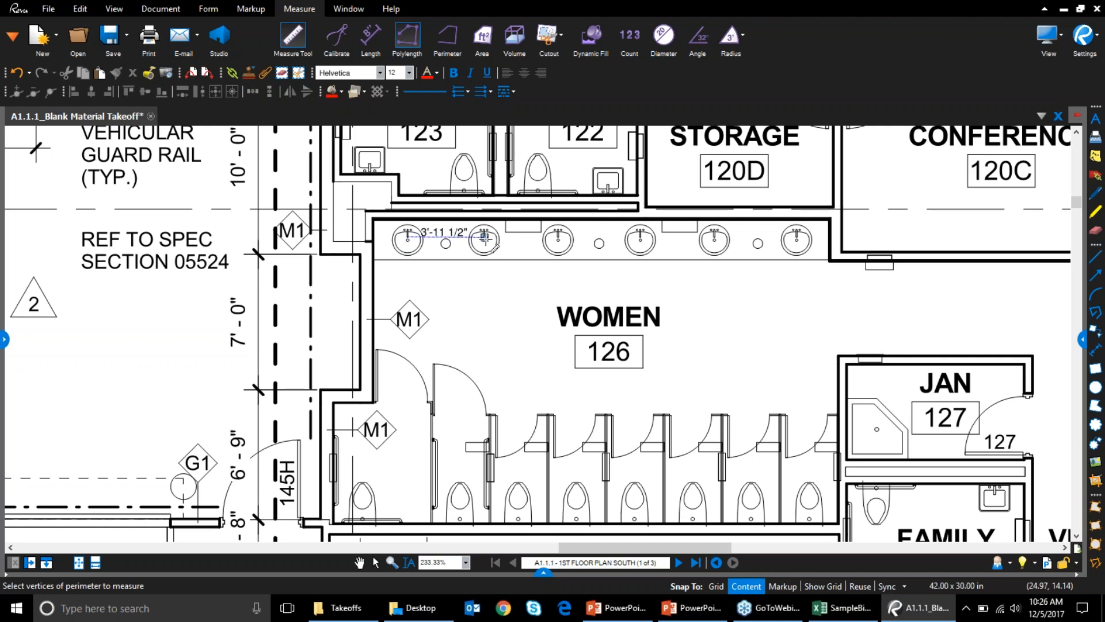
{"action": "left_click", "coordinate": [483, 235]}
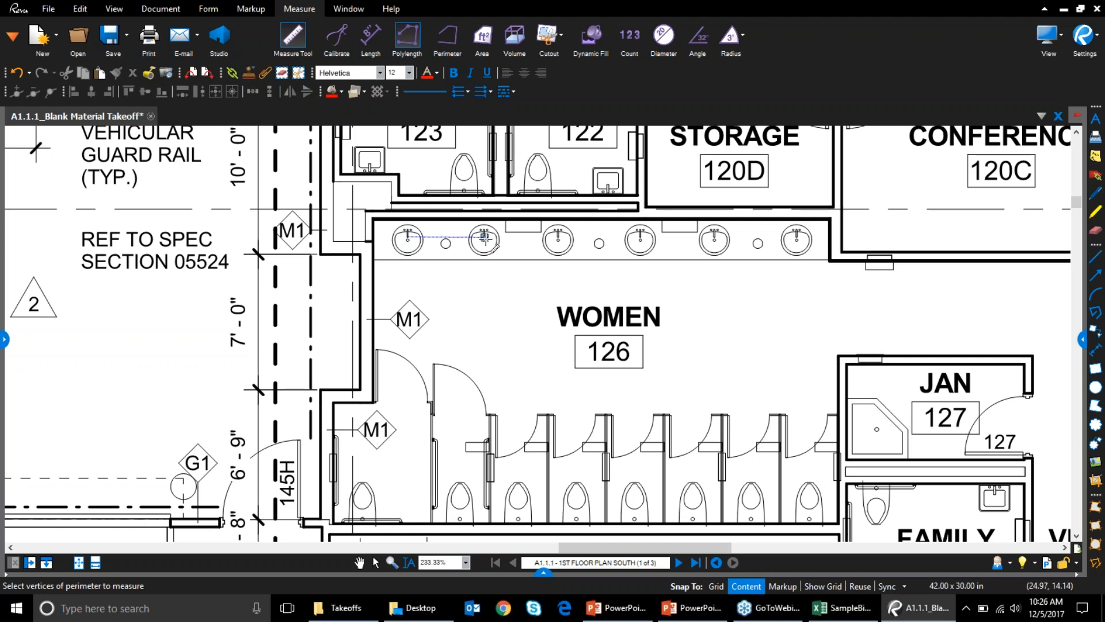
{"action": "left_click", "coordinate": [557, 236]}
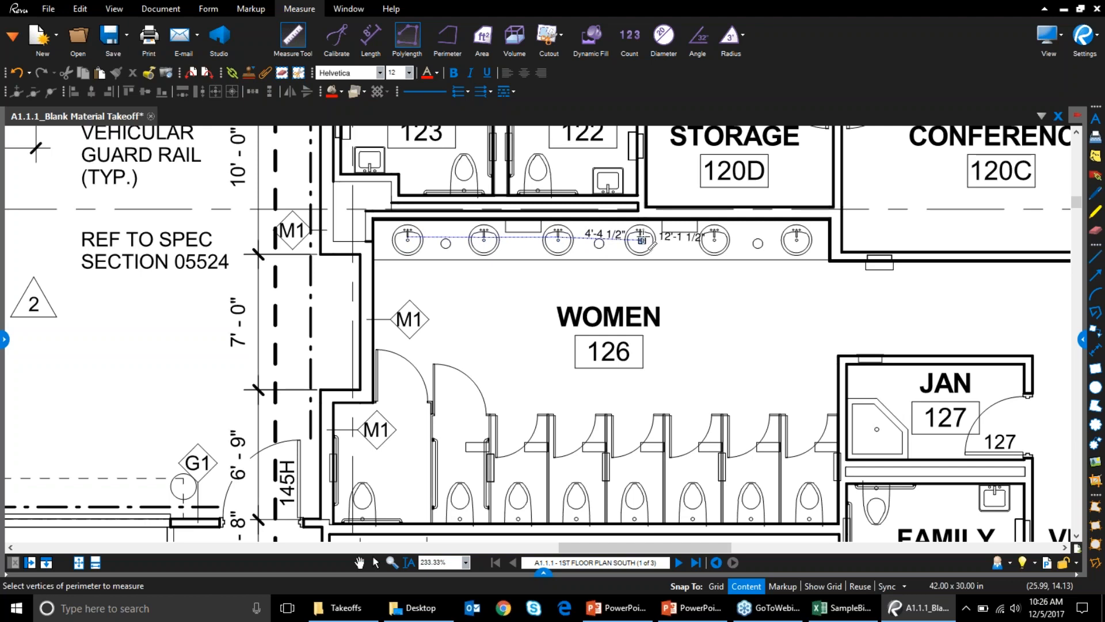
{"action": "left_click", "coordinate": [641, 237]}
{"action": "left_click", "coordinate": [715, 236]}
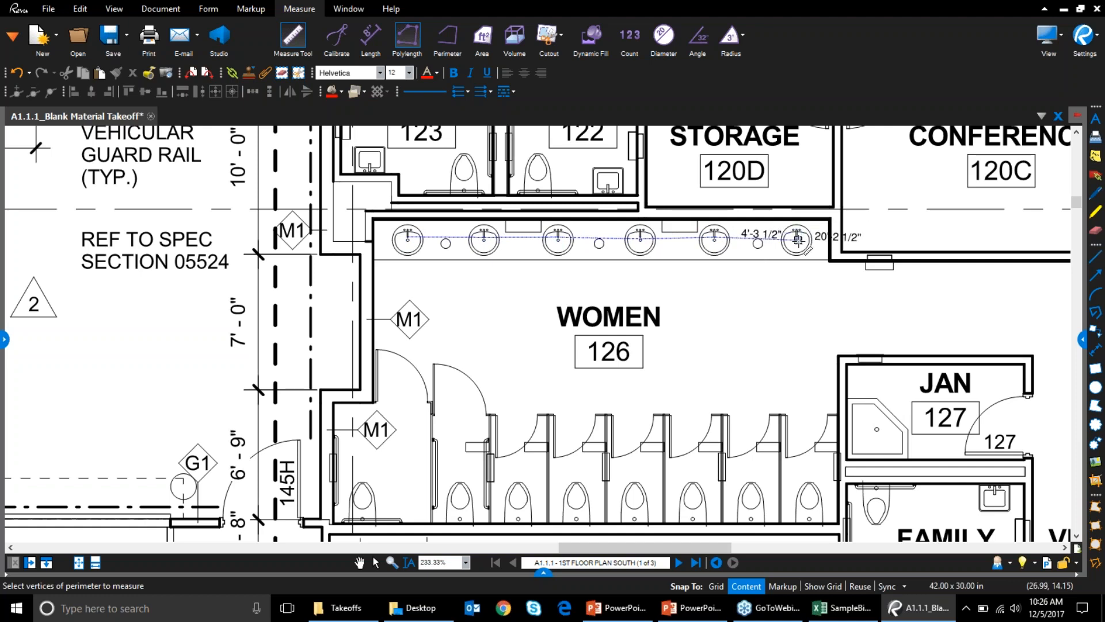
{"action": "double_click", "coordinate": [797, 239]}
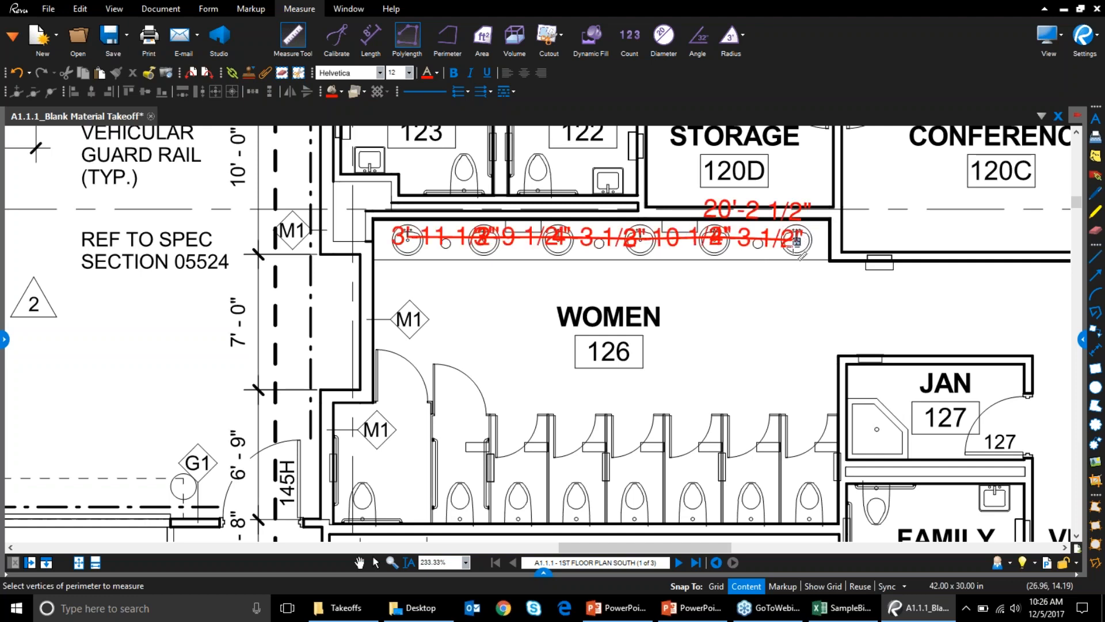
Step: Finish the sink polylength, move its total caption beside the WOMEN room name, and stagger the five segment captions above and below the line
{"action": "key", "text": "Escape"}
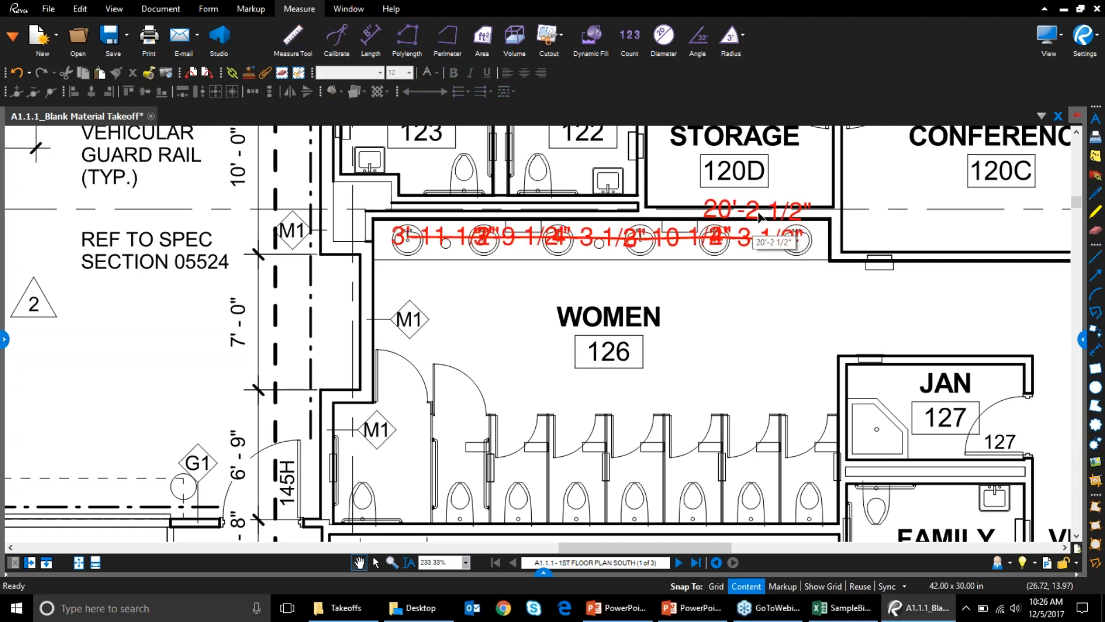
{"action": "left_click_drag", "start_coordinate": [757, 216], "coordinate": [791, 313]}
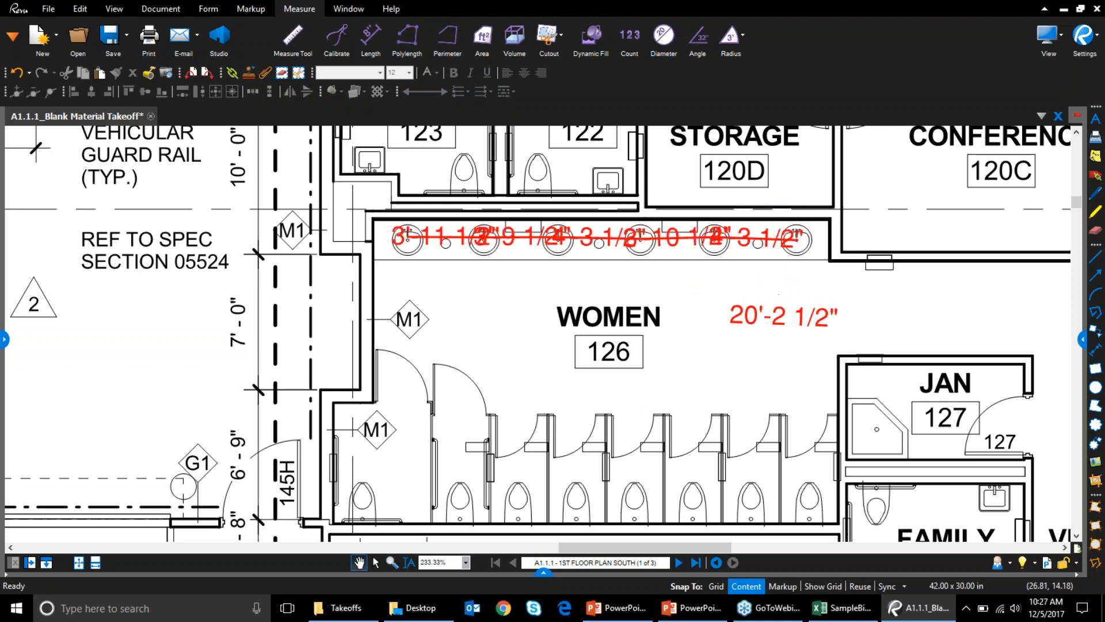
{"action": "left_click_drag", "start_coordinate": [763, 240], "coordinate": [769, 274]}
{"action": "left_click_drag", "start_coordinate": [675, 246], "coordinate": [674, 223]}
{"action": "left_click_drag", "start_coordinate": [611, 241], "coordinate": [611, 269]}
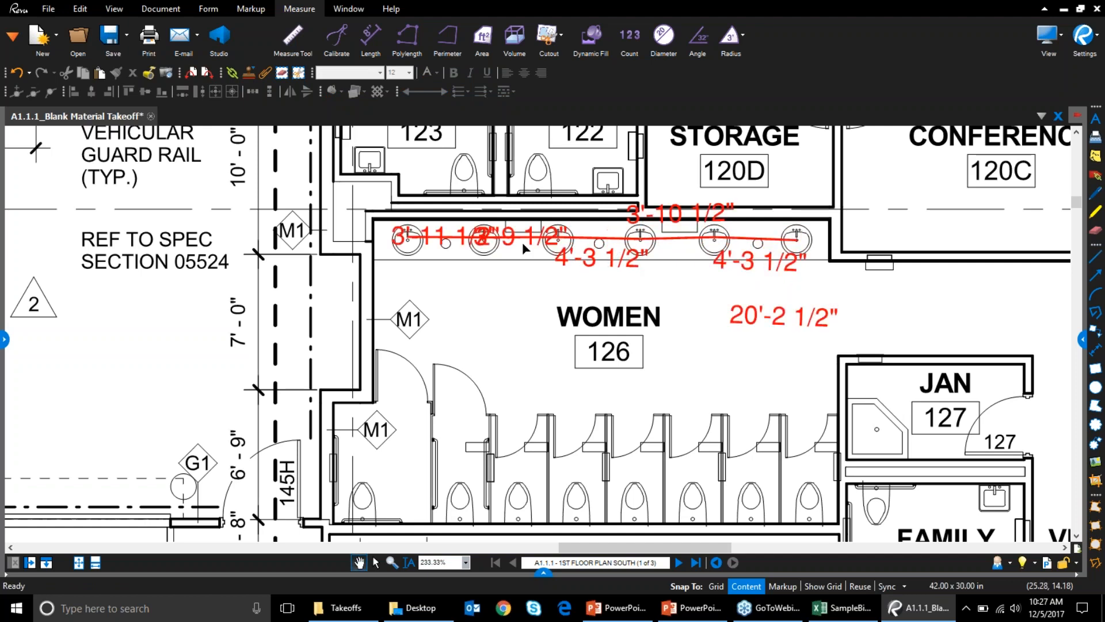
{"action": "left_click_drag", "start_coordinate": [514, 241], "coordinate": [514, 219]}
{"action": "left_click_drag", "start_coordinate": [440, 239], "coordinate": [439, 267]}
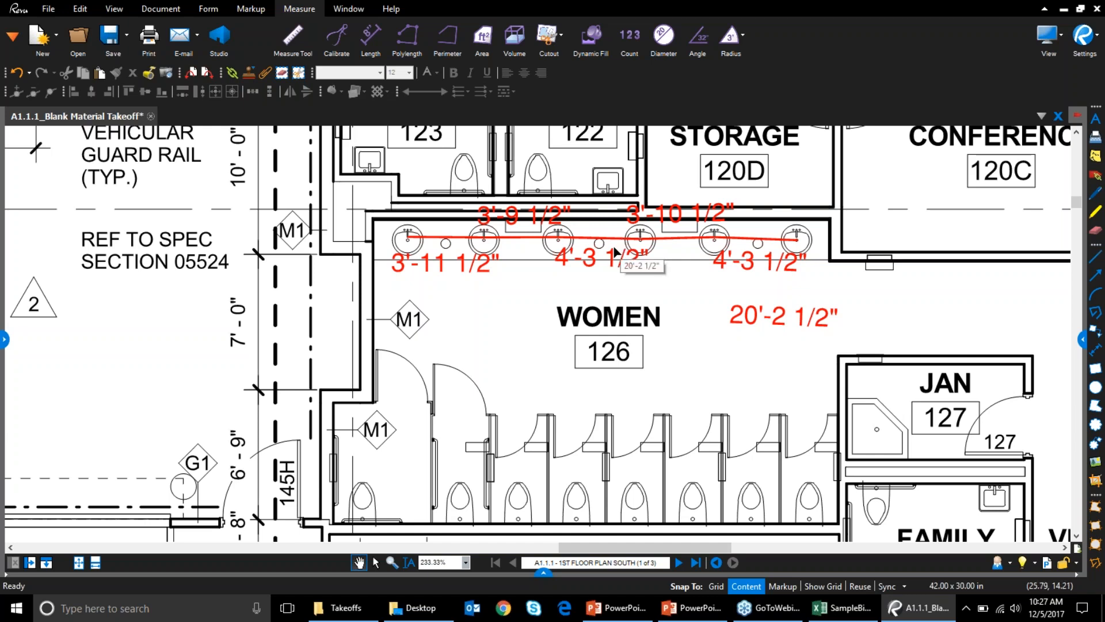
Step: Try splitting the sink polylength into separate segments and select individual pieces along the line
{"action": "right_click", "coordinate": [620, 247]}
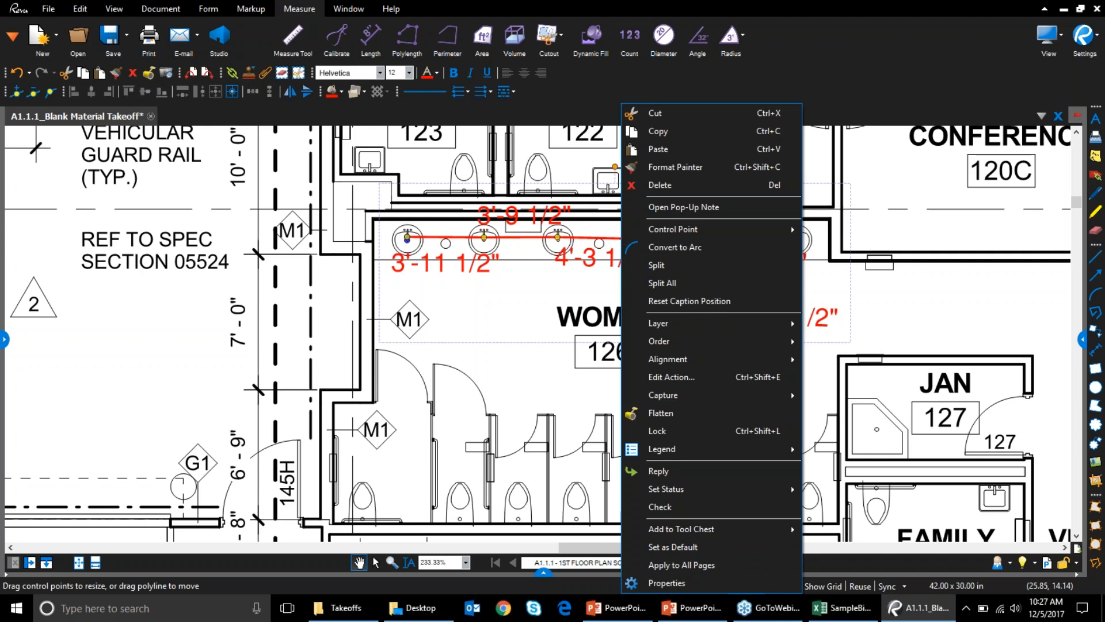
{"action": "left_click", "coordinate": [658, 283]}
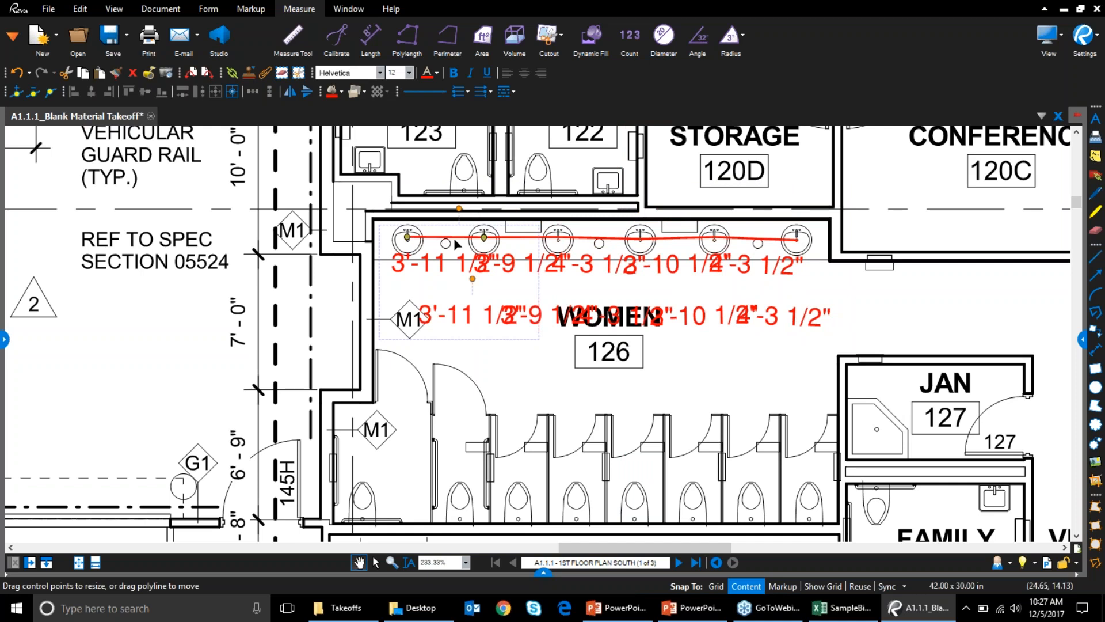
{"action": "left_click", "coordinate": [871, 392]}
{"action": "left_click", "coordinate": [520, 237]}
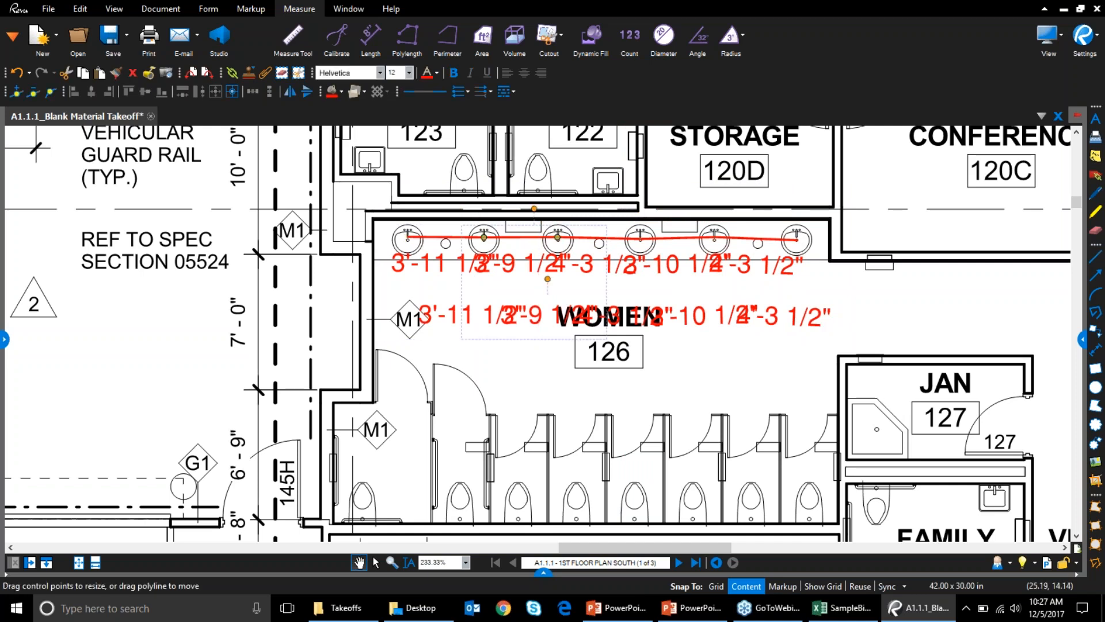
{"action": "left_click", "coordinate": [632, 238]}
{"action": "left_click", "coordinate": [761, 239]}
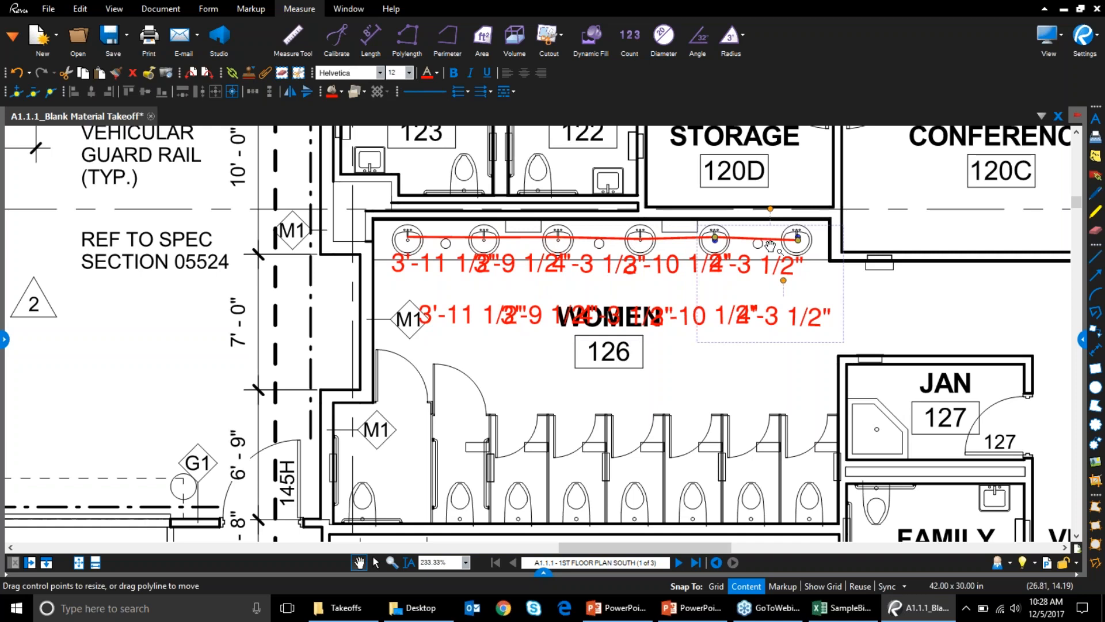
{"action": "left_click", "coordinate": [871, 286]}
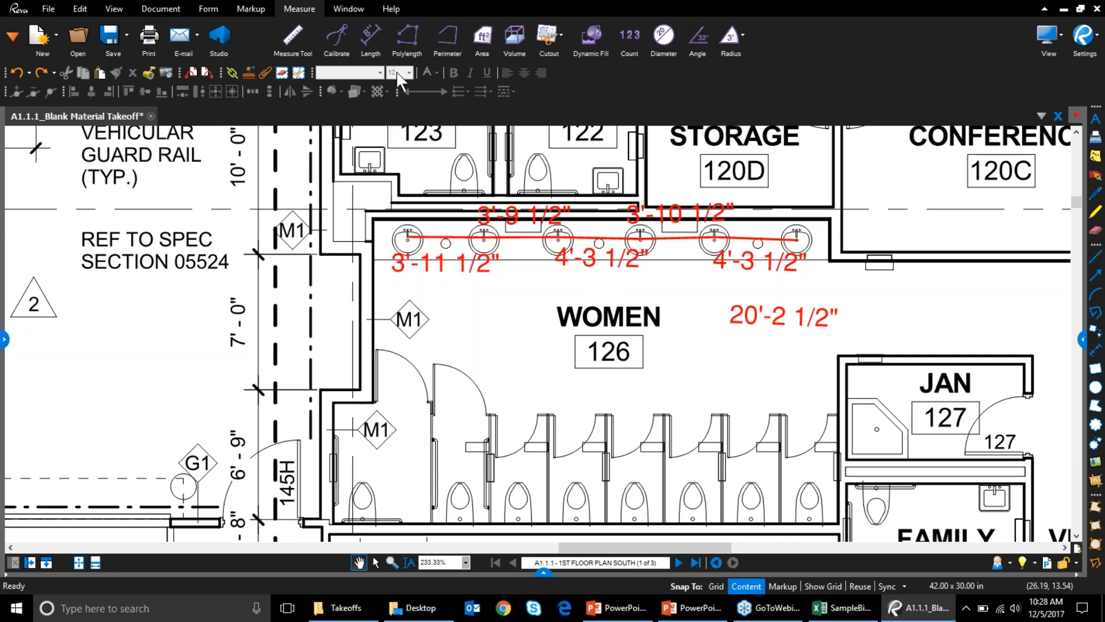
Step: Measure a diagonal length of about 6'-11" from the upper tick of the 7'-0" dimension toward the Women's restroom wall
{"action": "left_click", "coordinate": [375, 36]}
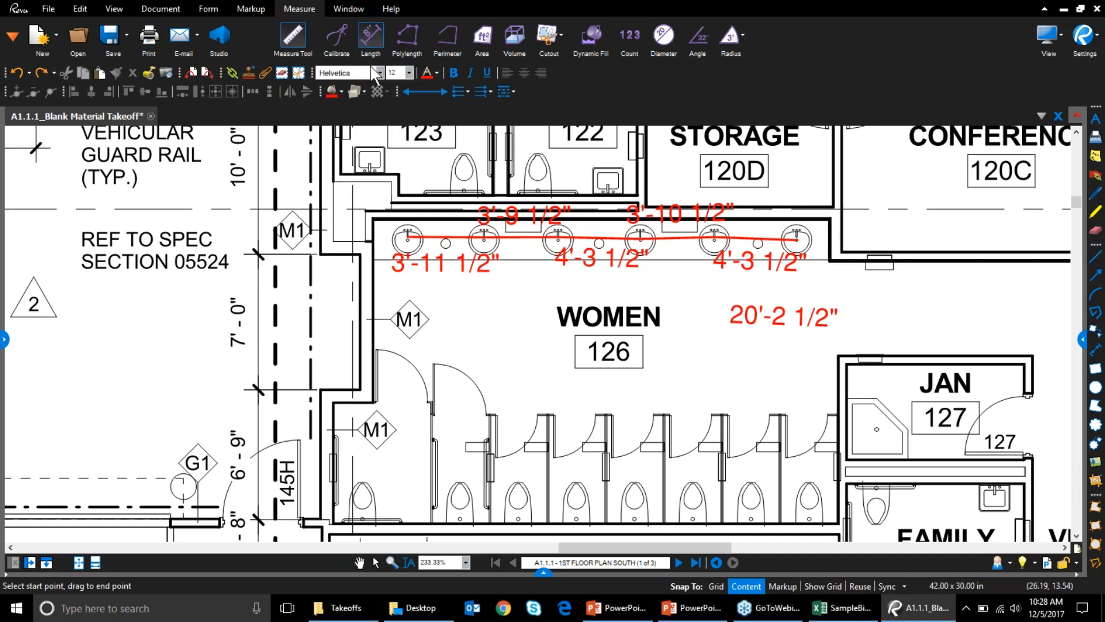
{"action": "left_click", "coordinate": [258, 253]}
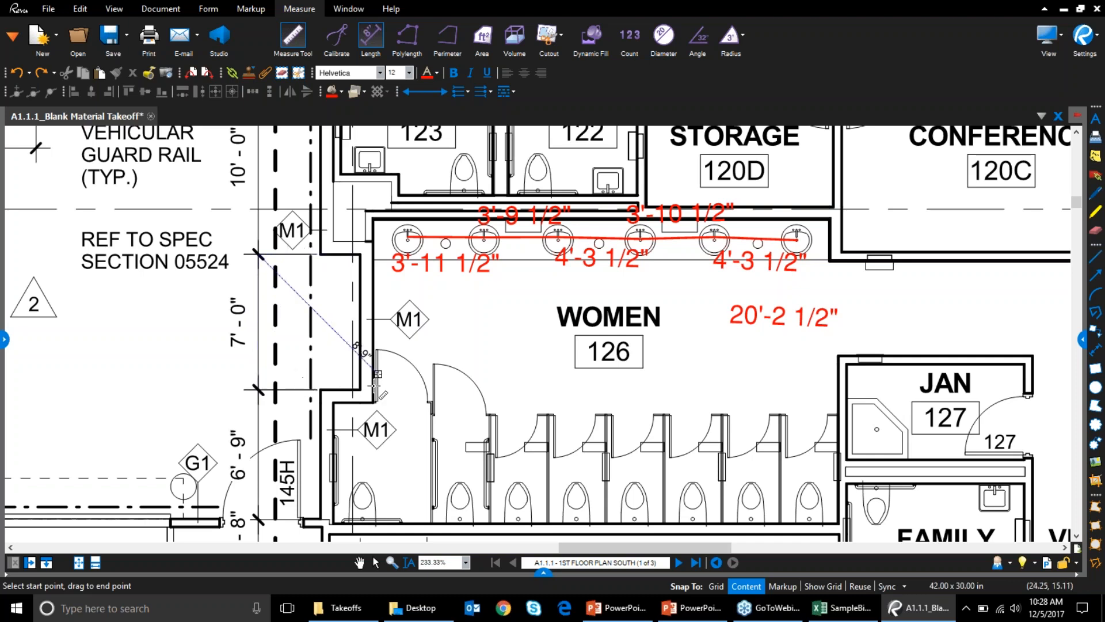
{"action": "left_click", "coordinate": [350, 368]}
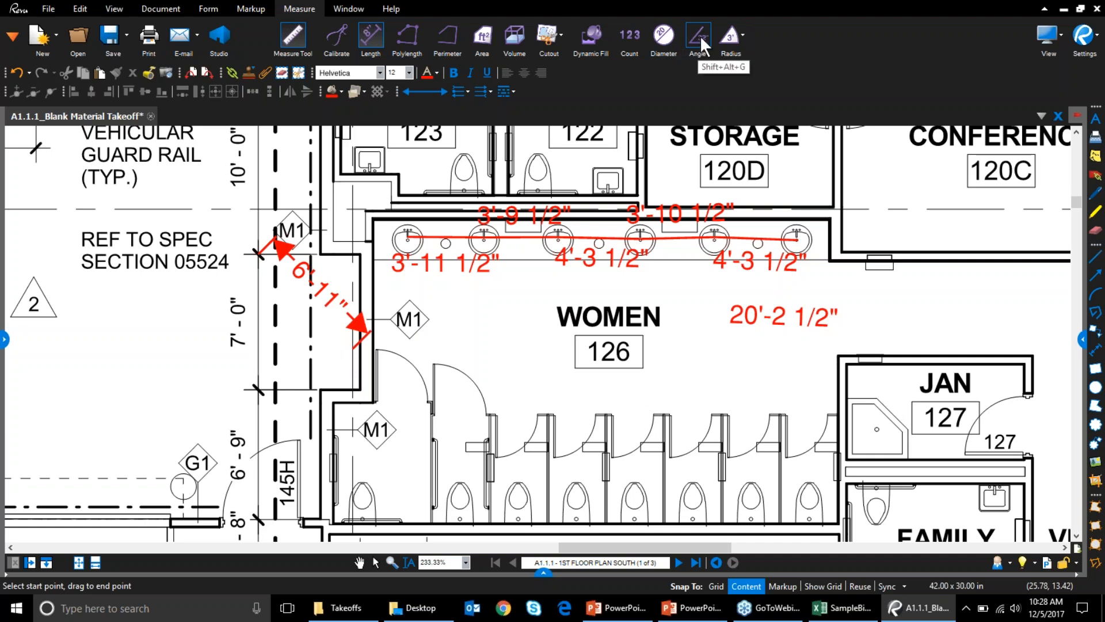
Step: Measure radii of about 2'-5" and 2'-6" in the leftmost stall of Women's restroom 126, and shift the circle slightly to the right
{"action": "left_click", "coordinate": [744, 35]}
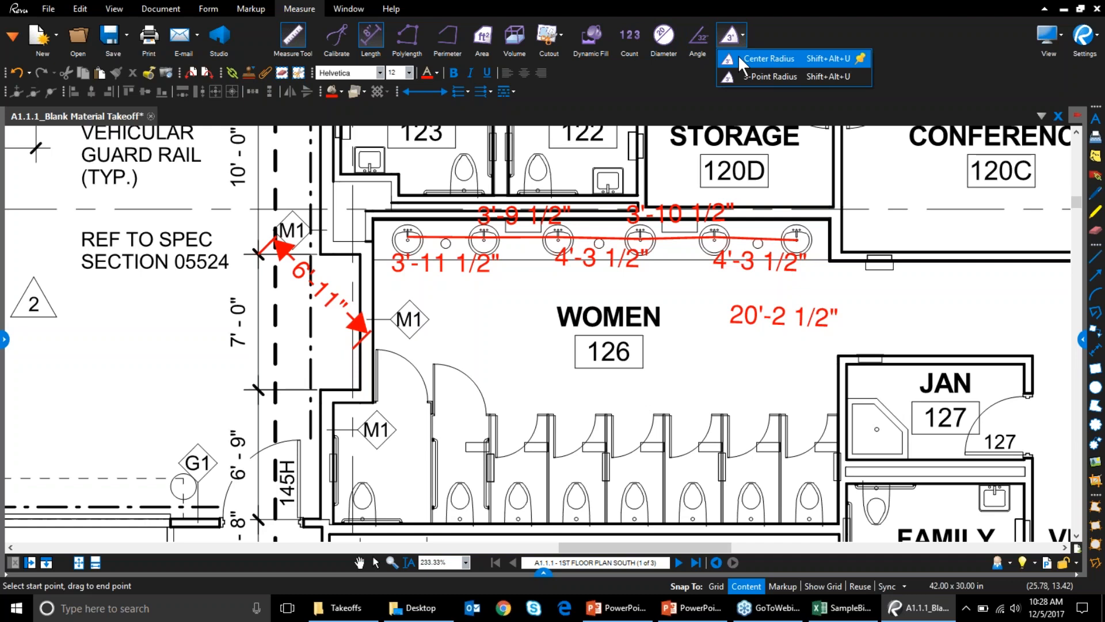
{"action": "left_click", "coordinate": [740, 60]}
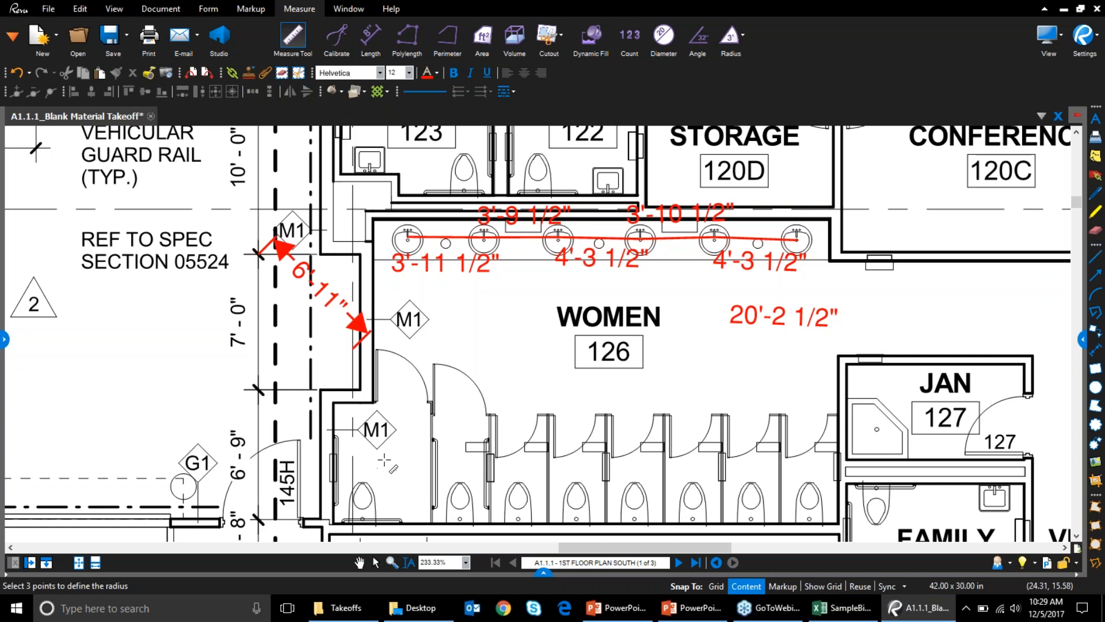
{"action": "left_click", "coordinate": [384, 452]}
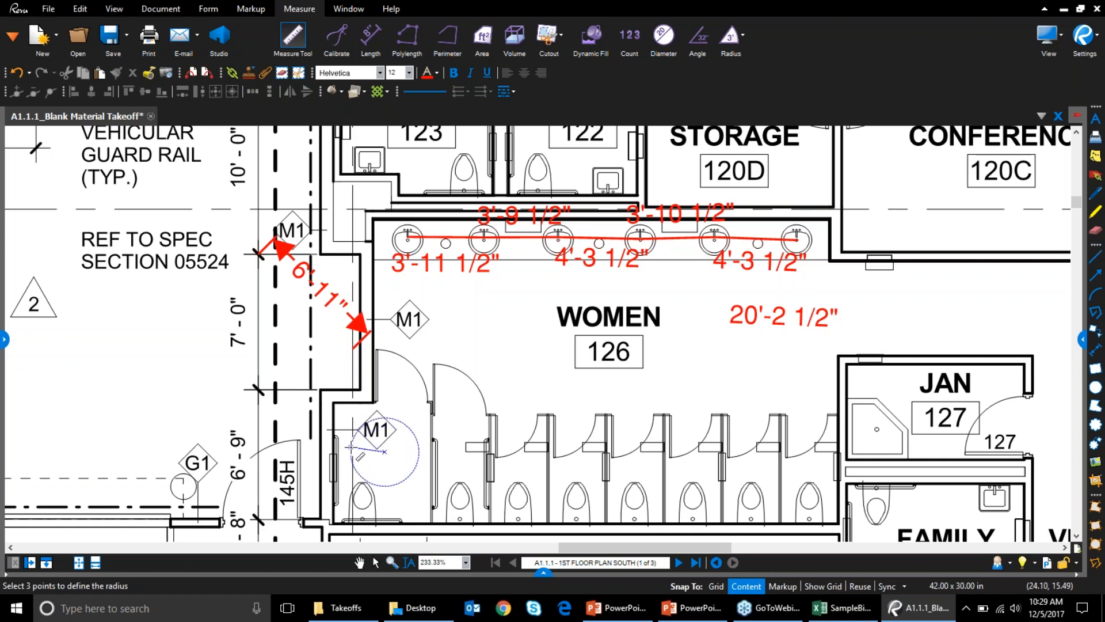
{"action": "left_click", "coordinate": [339, 449]}
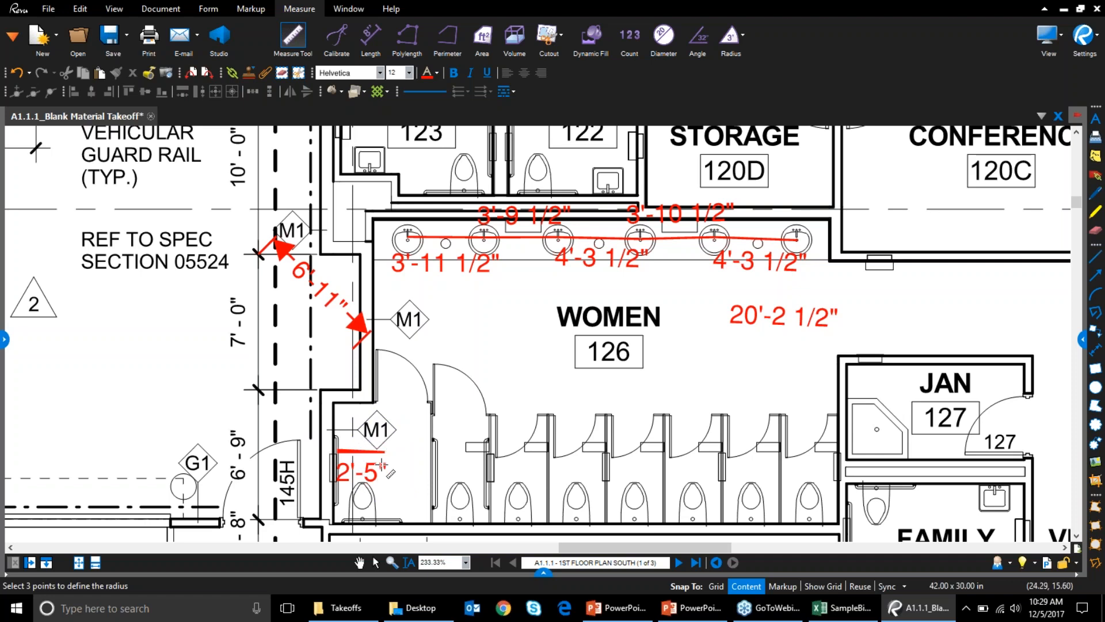
{"action": "left_click", "coordinate": [378, 449]}
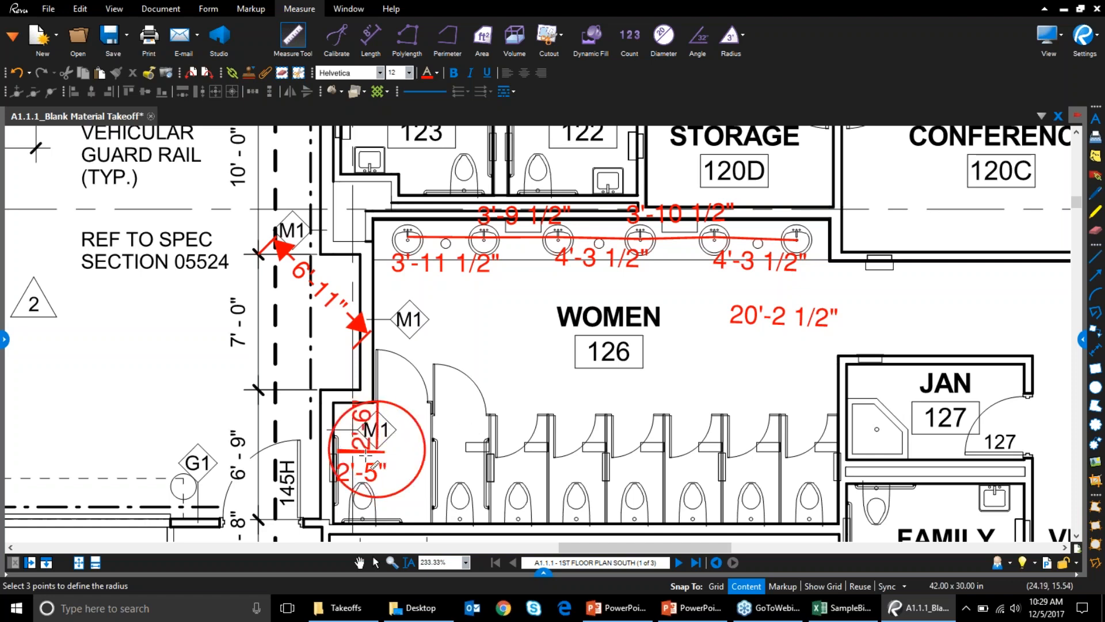
{"action": "left_click", "coordinate": [366, 455]}
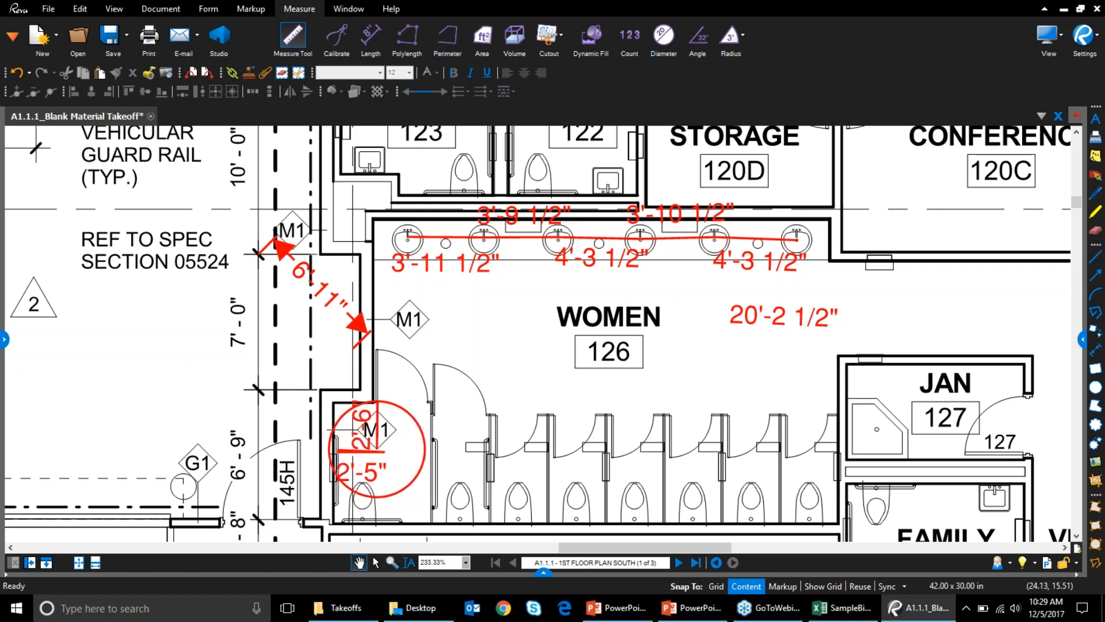
{"action": "left_click", "coordinate": [355, 456]}
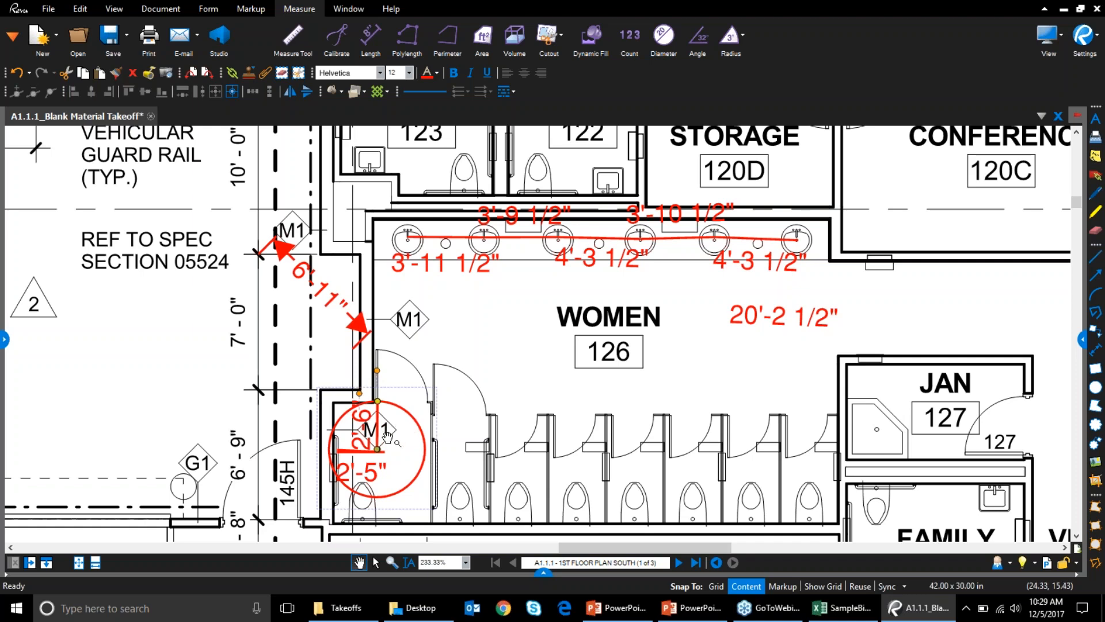
{"action": "left_click_drag", "start_coordinate": [403, 425], "coordinate": [429, 427]}
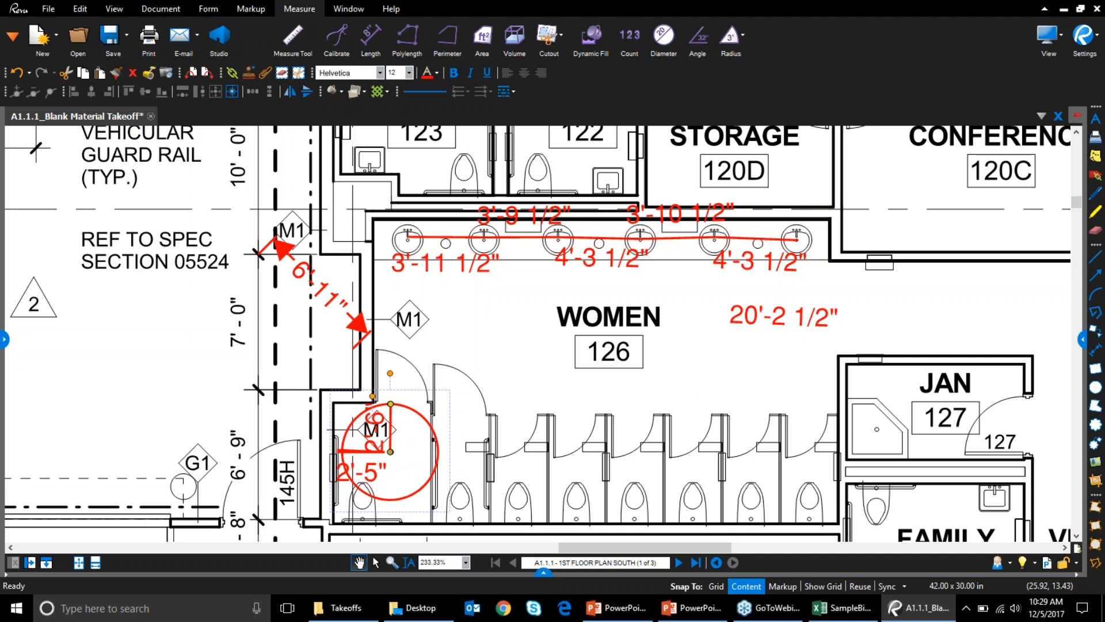
Step: Count the eight toilets along the lower wall of Women's restroom 126, placing one mark on each
{"action": "left_click", "coordinate": [635, 35]}
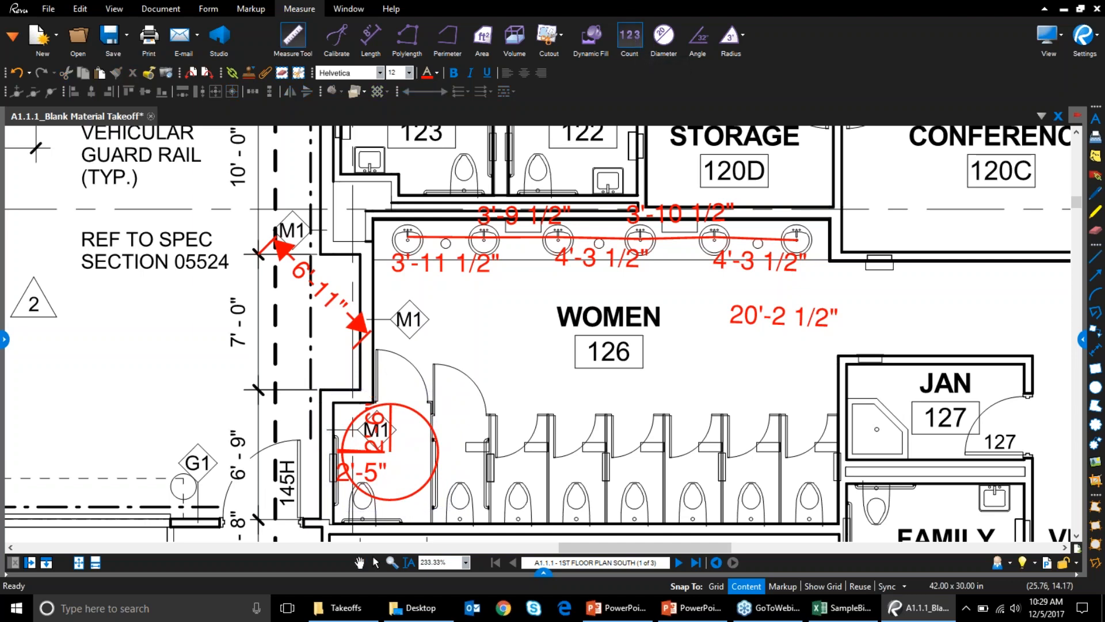
{"action": "left_click", "coordinate": [363, 506]}
{"action": "left_click", "coordinate": [462, 505]}
{"action": "left_click", "coordinate": [519, 505]}
{"action": "left_click", "coordinate": [574, 501]}
{"action": "left_click", "coordinate": [639, 501]}
{"action": "left_click", "coordinate": [694, 499]}
{"action": "left_click", "coordinate": [749, 500]}
{"action": "left_click", "coordinate": [809, 504]}
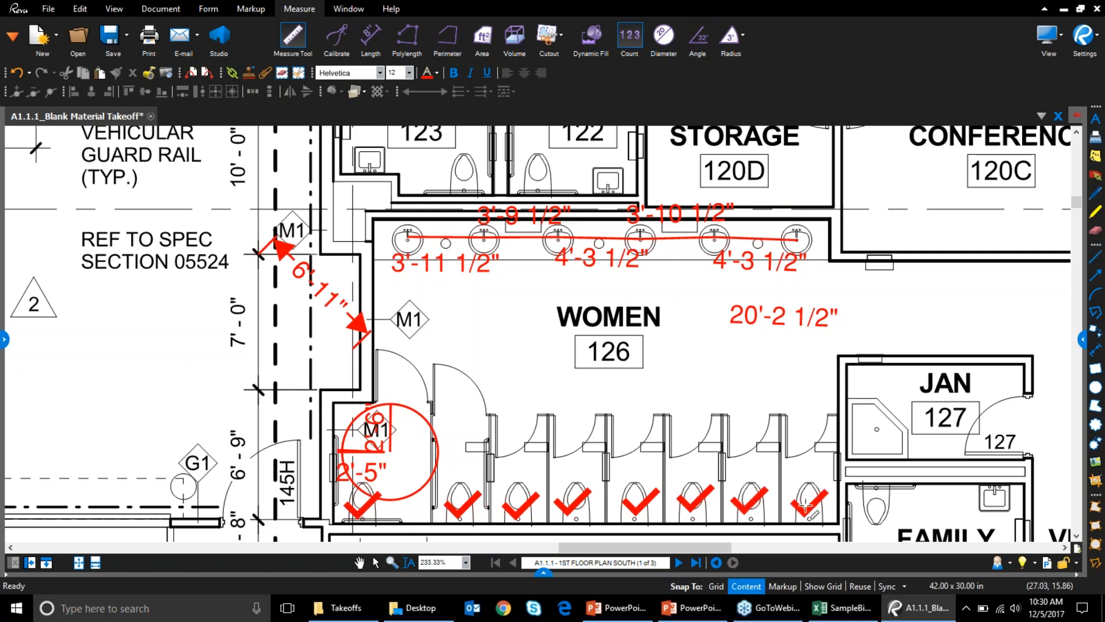
{"action": "key", "text": "Escape"}
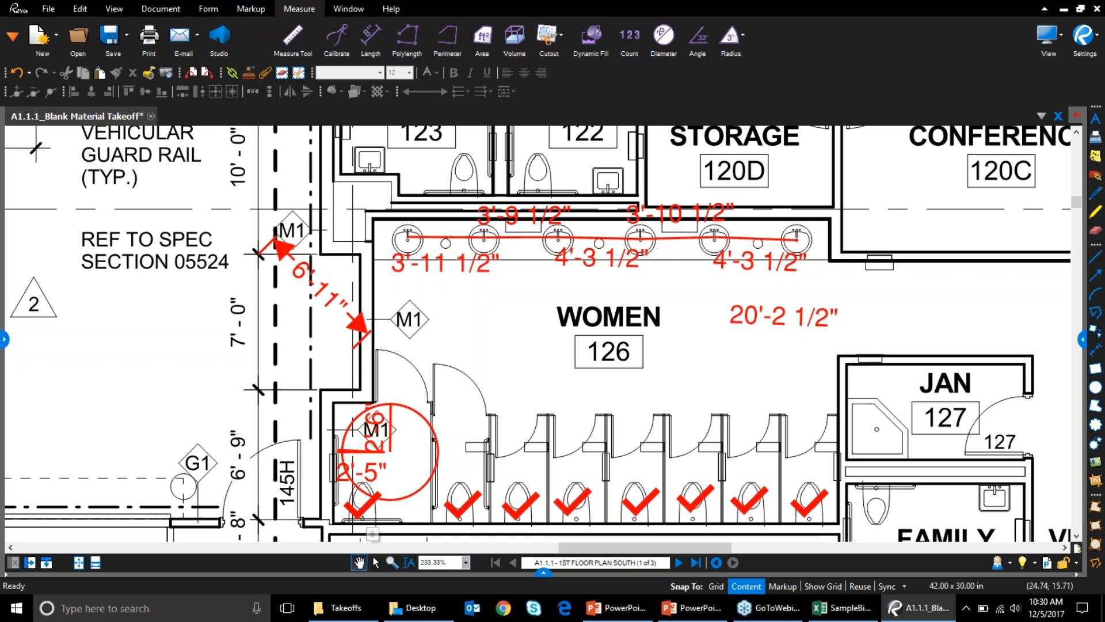
Step: Measure the area of Ramp 5 with a six-point polygon, using straight edges across its curved inner and outer walls
{"action": "scroll", "coordinate": [173, 454], "scroll_direction": "down", "scroll_amount": 4}
{"action": "left_click_drag", "start_coordinate": [178, 434], "coordinate": [834, 543]}
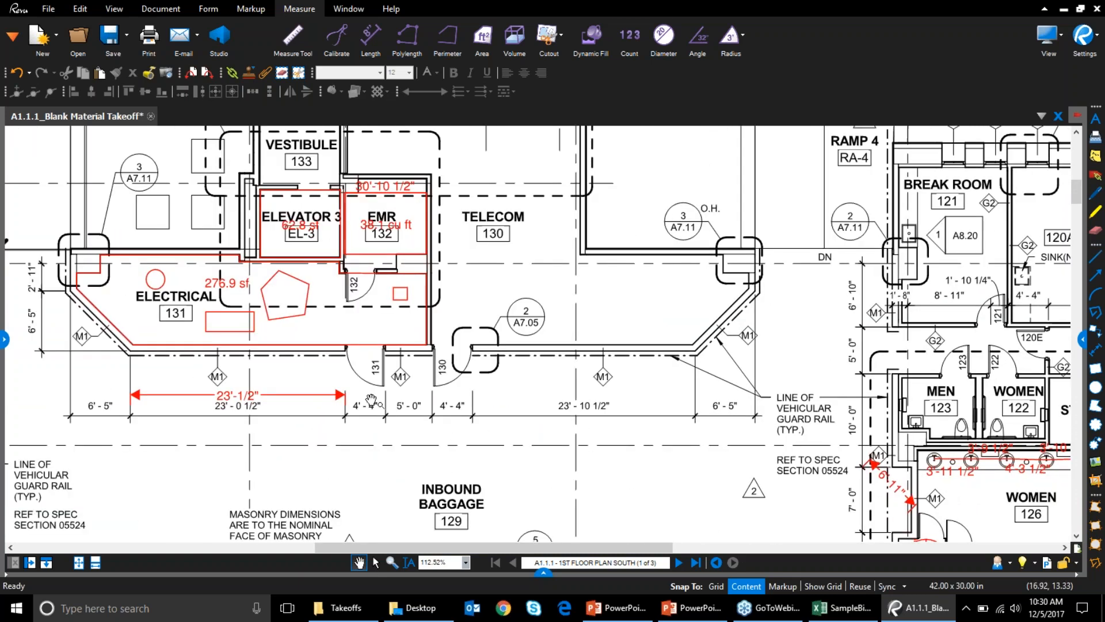
{"action": "left_click_drag", "start_coordinate": [527, 358], "coordinate": [790, 452]}
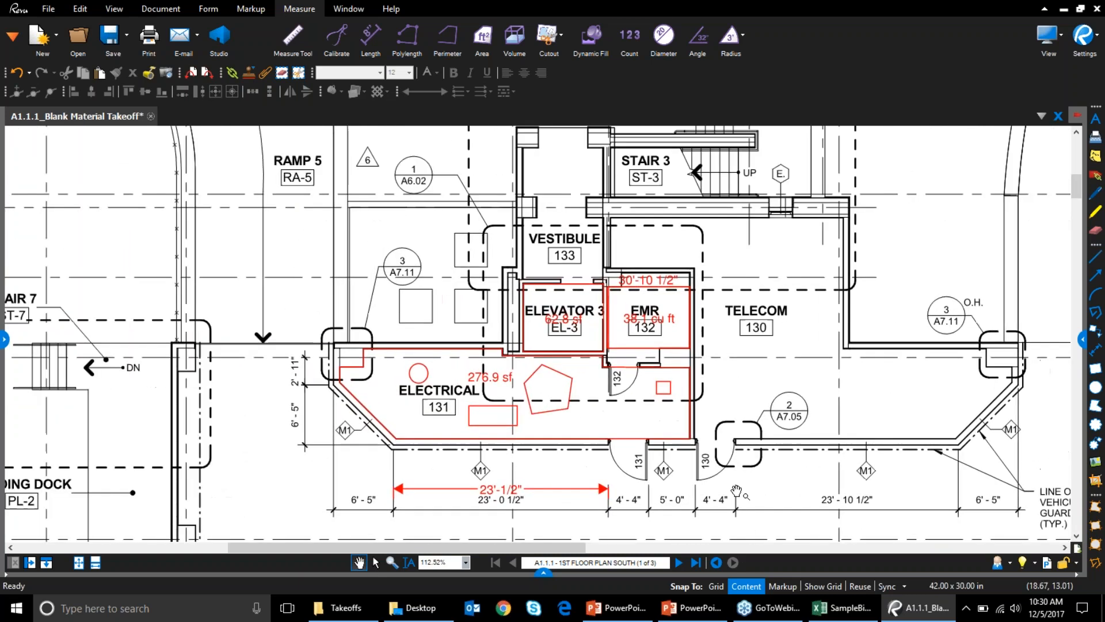
{"action": "left_click_drag", "start_coordinate": [426, 315], "coordinate": [465, 389]}
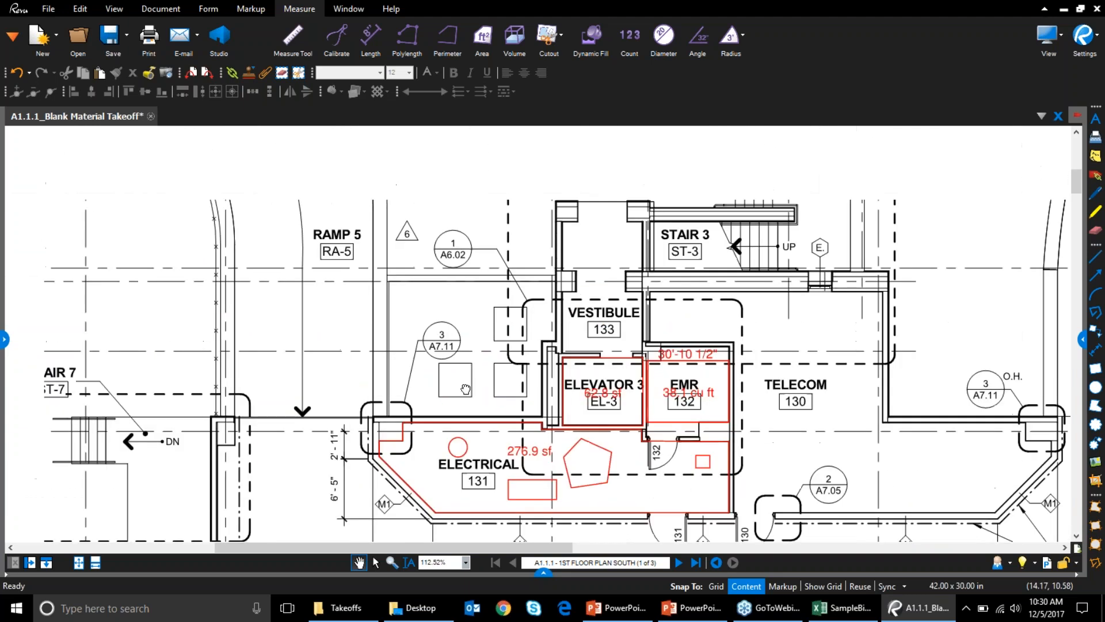
{"action": "scroll", "coordinate": [466, 389], "scroll_direction": "up", "scroll_amount": 1}
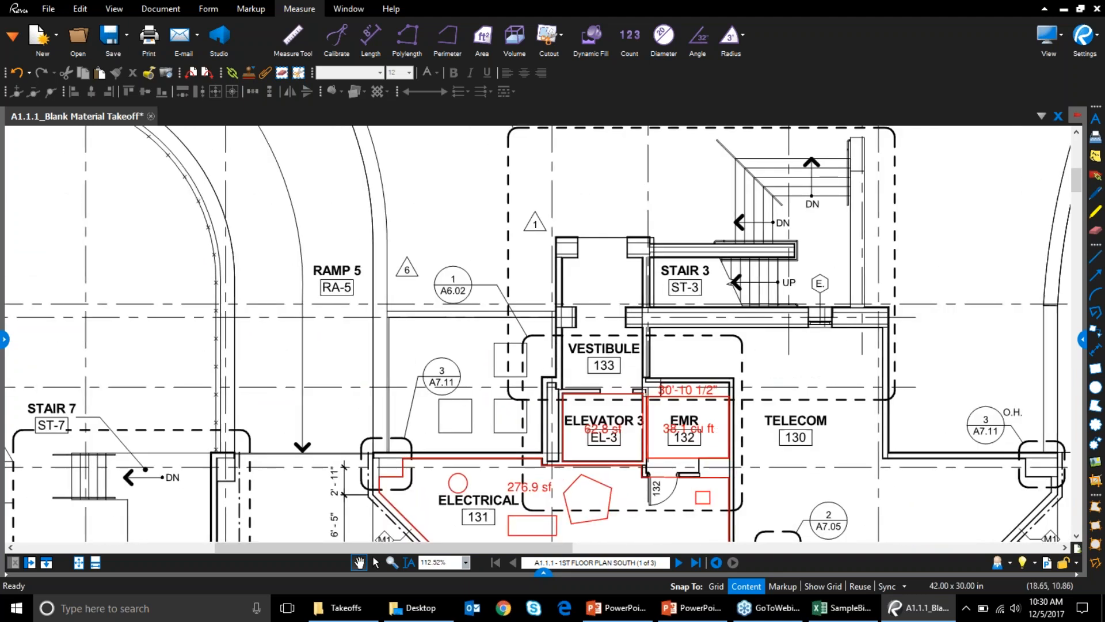
{"action": "left_click_drag", "start_coordinate": [567, 497], "coordinate": [563, 432]}
{"action": "scroll", "coordinate": [493, 496], "scroll_direction": "up", "scroll_amount": 3}
{"action": "scroll", "coordinate": [492, 496], "scroll_direction": "up", "scroll_amount": 3}
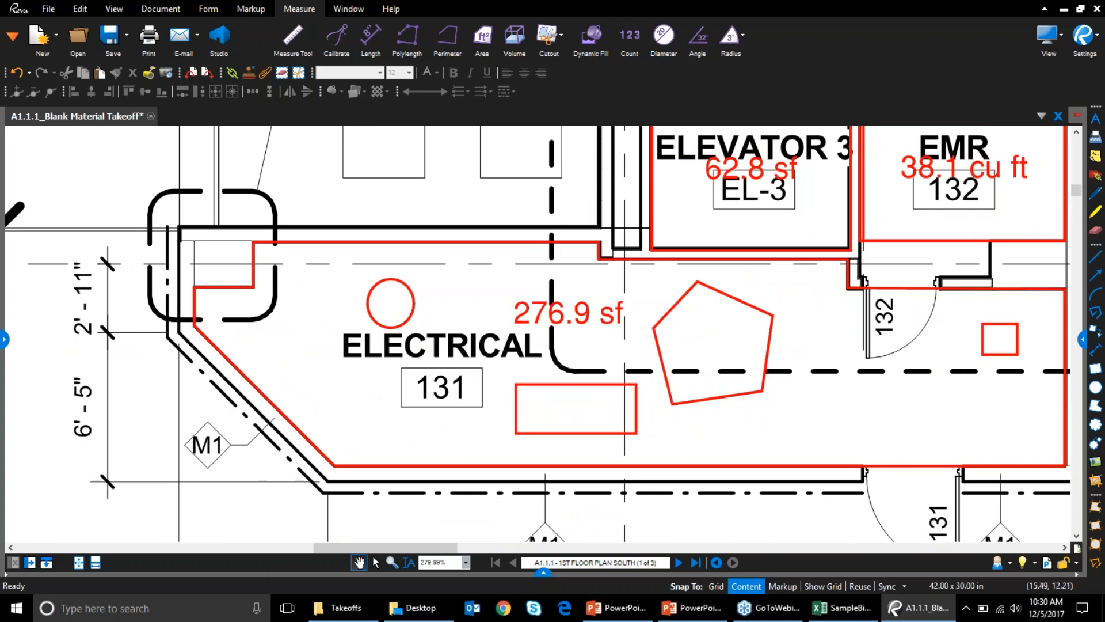
{"action": "scroll", "coordinate": [447, 417], "scroll_direction": "down", "scroll_amount": 5}
{"action": "scroll", "coordinate": [487, 406], "scroll_direction": "down", "scroll_amount": 3}
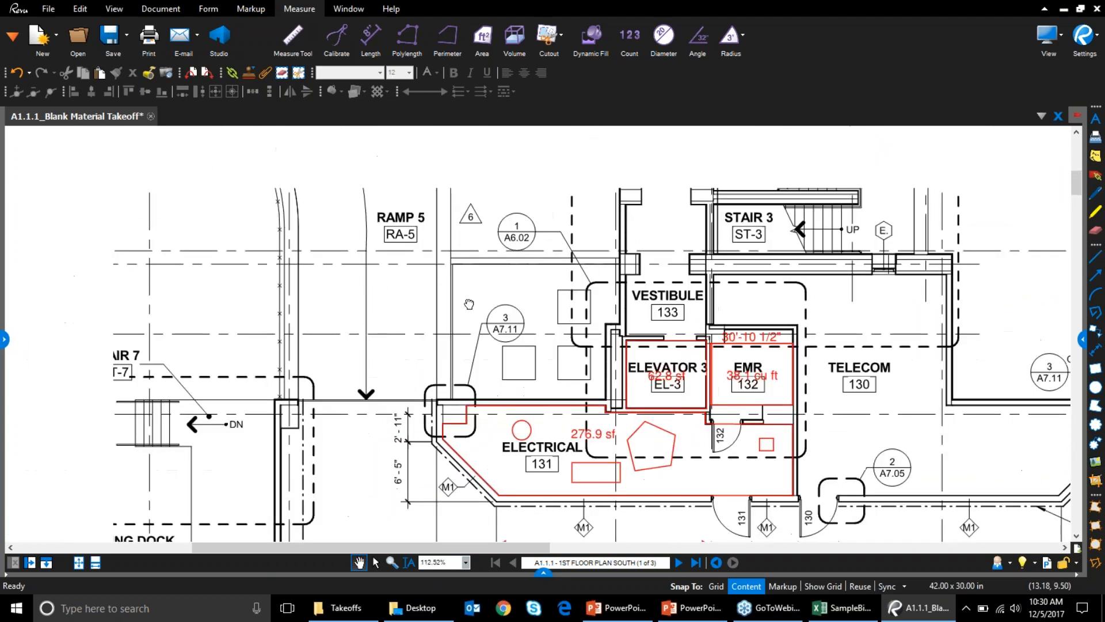
{"action": "scroll", "coordinate": [483, 407], "scroll_direction": "down", "scroll_amount": 2}
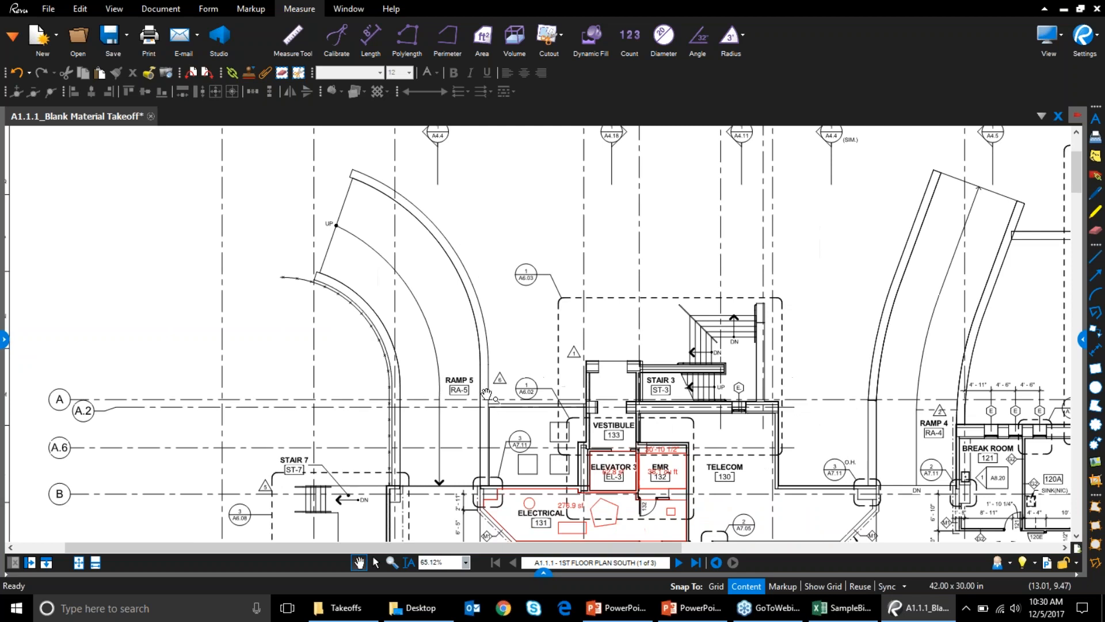
{"action": "left_click", "coordinate": [482, 36]}
{"action": "left_click", "coordinate": [353, 179]}
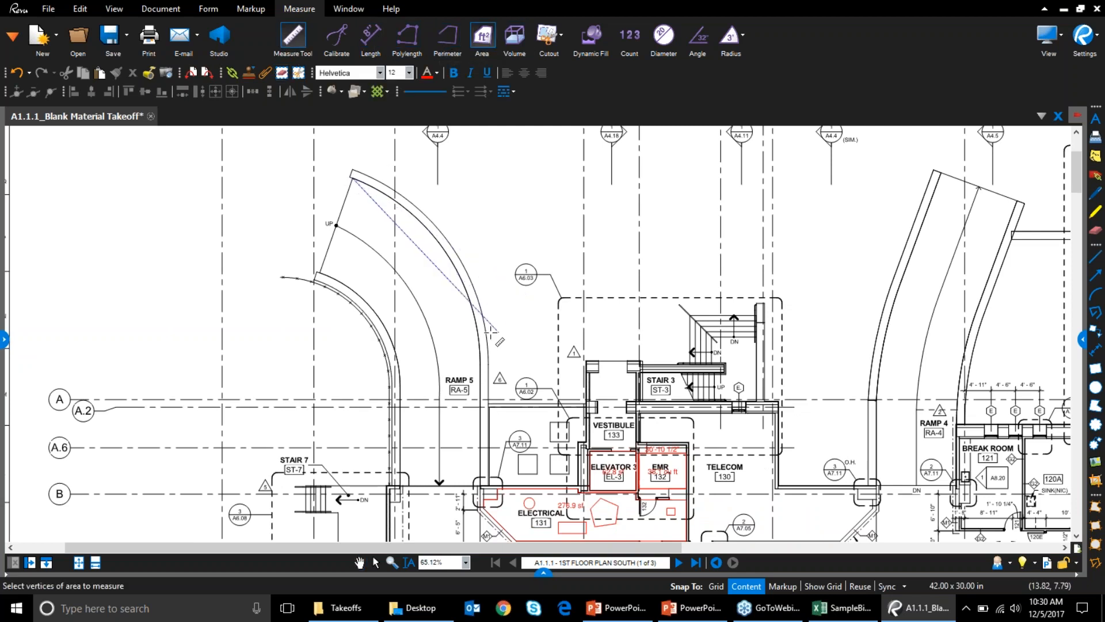
{"action": "left_click", "coordinate": [477, 325]}
{"action": "left_click", "coordinate": [481, 487]}
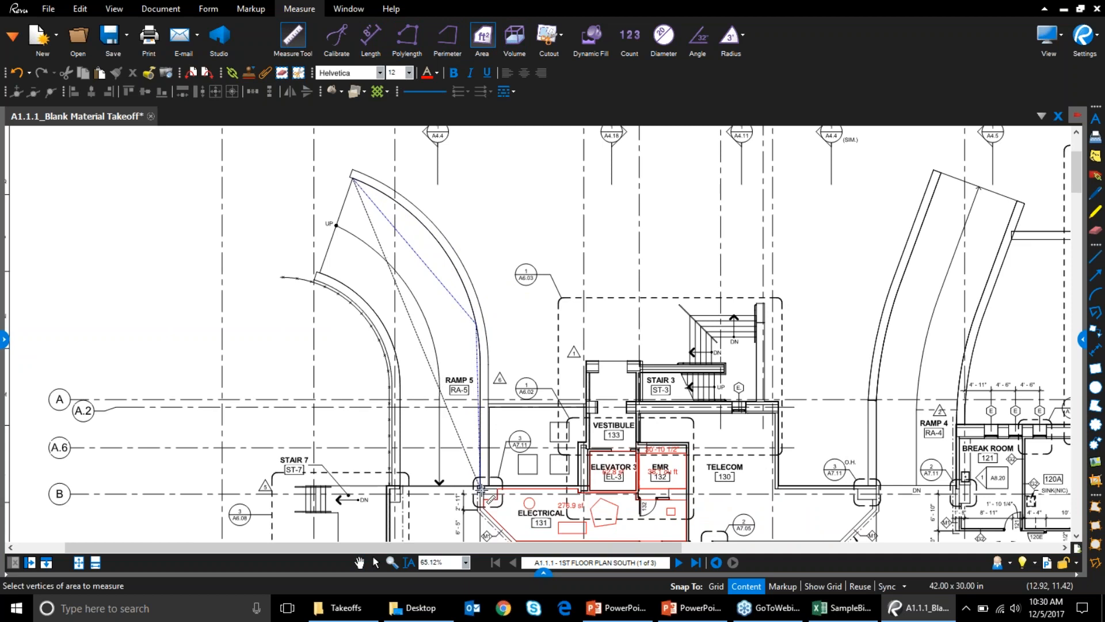
{"action": "left_click", "coordinate": [401, 486]}
{"action": "left_click", "coordinate": [397, 364]}
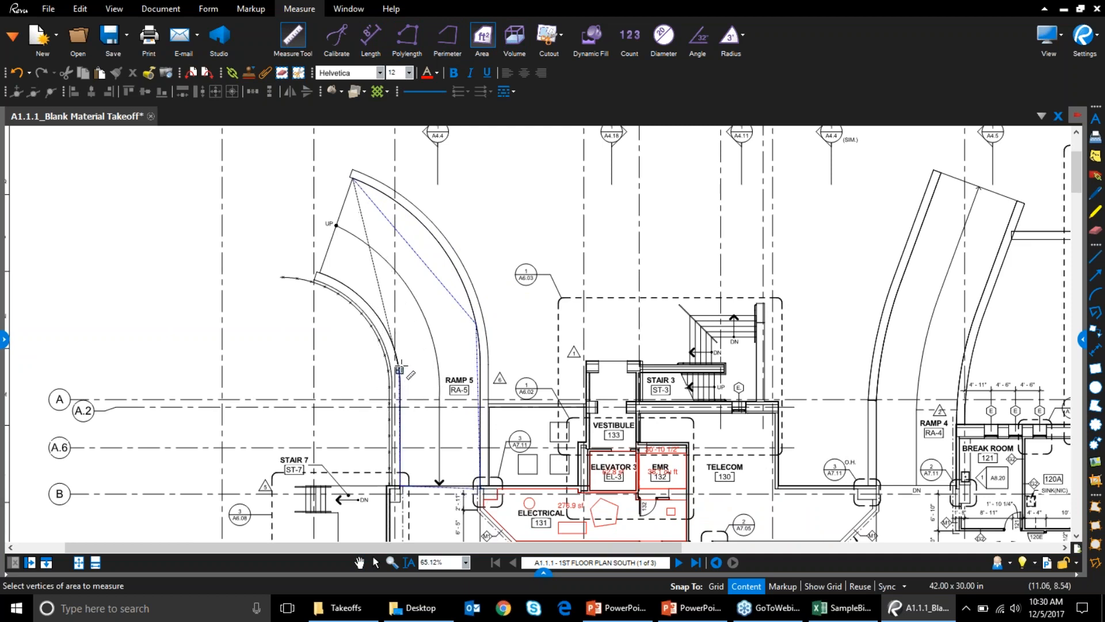
{"action": "double_click", "coordinate": [321, 274]}
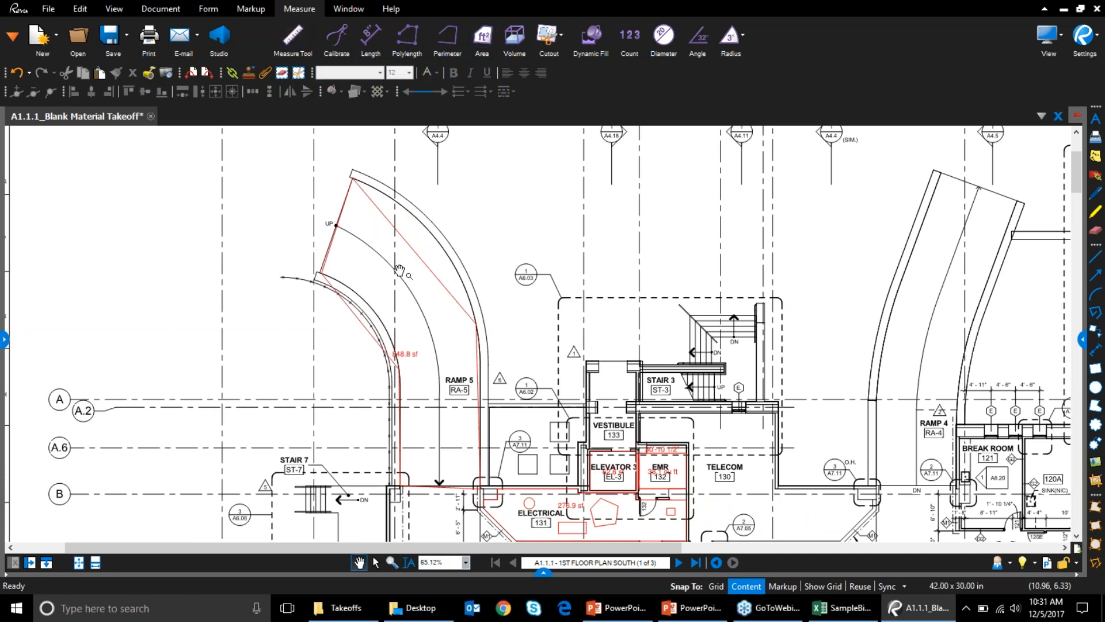
Step: Convert the outer straight edge of the Ramp 5 area to an arc and adjust its control points to follow the curved wall
{"action": "right_click", "coordinate": [416, 253]}
{"action": "left_click", "coordinate": [431, 248]}
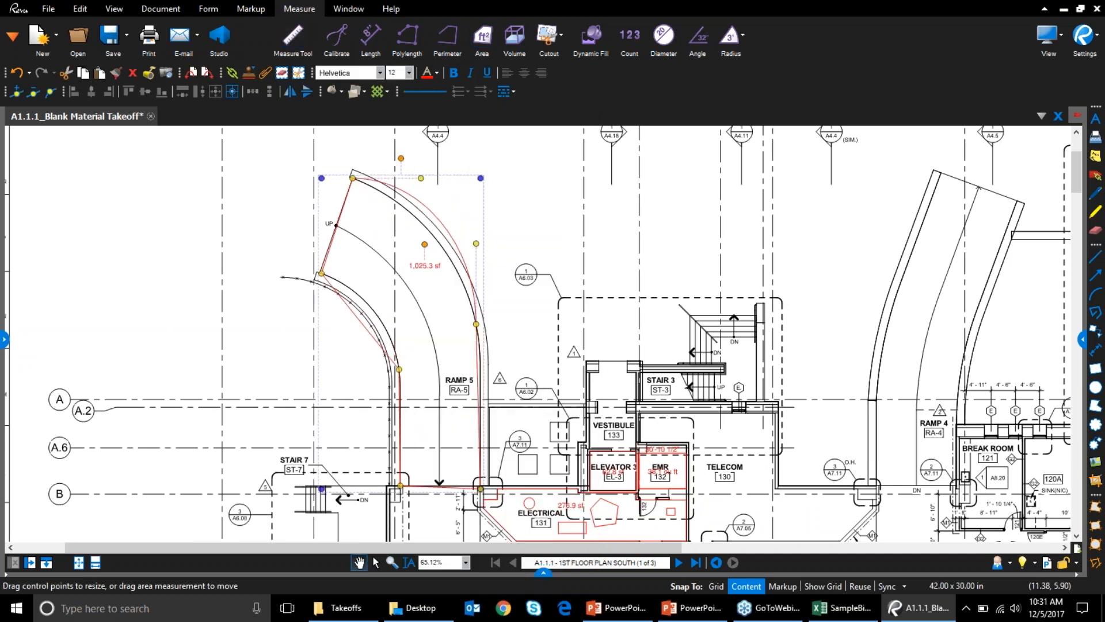
{"action": "left_click_drag", "start_coordinate": [476, 244], "coordinate": [425, 204]}
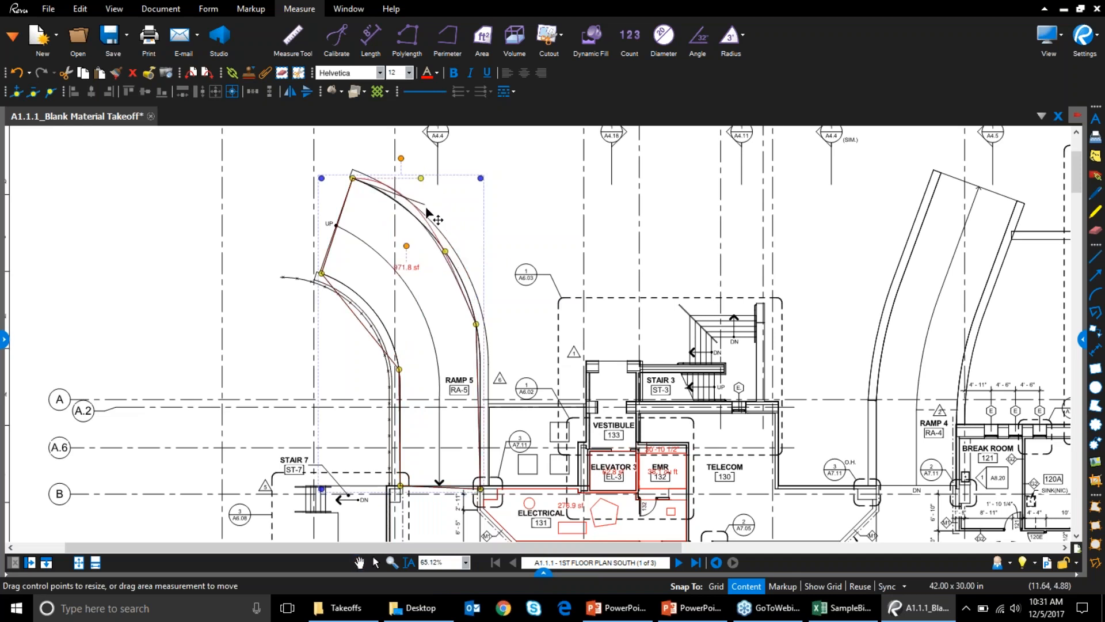
{"action": "left_click_drag", "start_coordinate": [445, 251], "coordinate": [453, 248]}
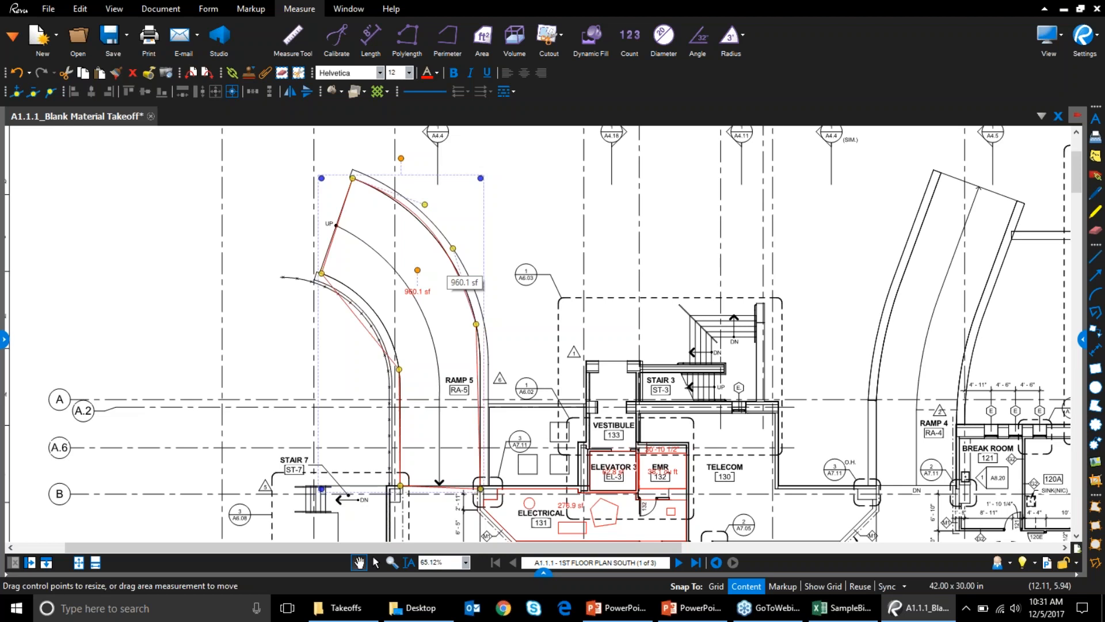
Step: Delete the polygon area measurement from Ramp 5 and fill the whole ramp using Dynamic Fill
{"action": "key", "text": "Delete"}
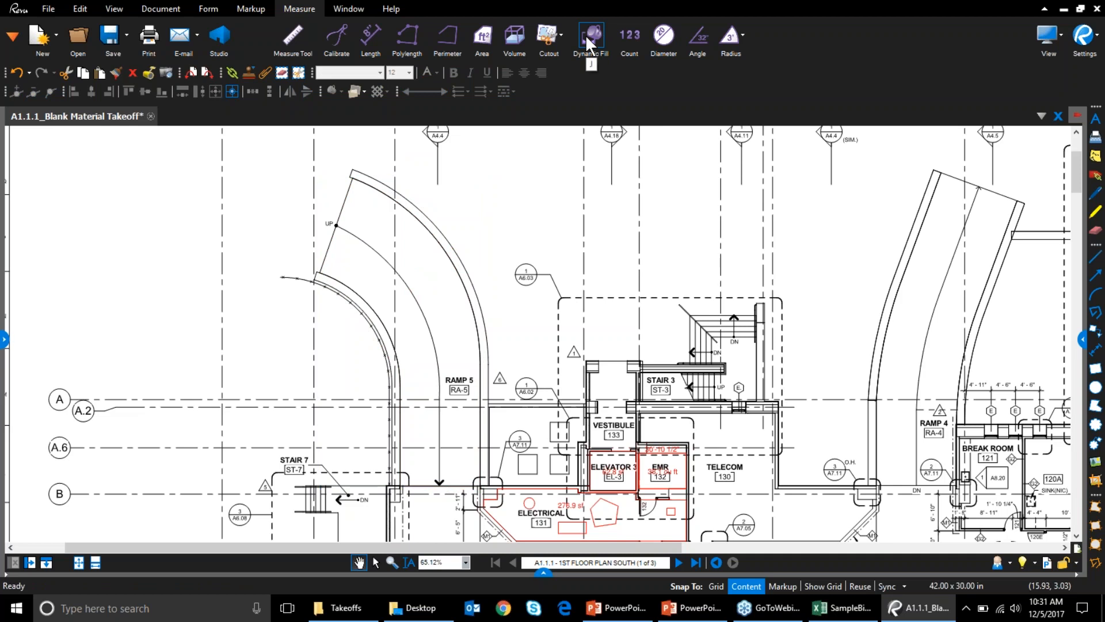
{"action": "left_click", "coordinate": [586, 35]}
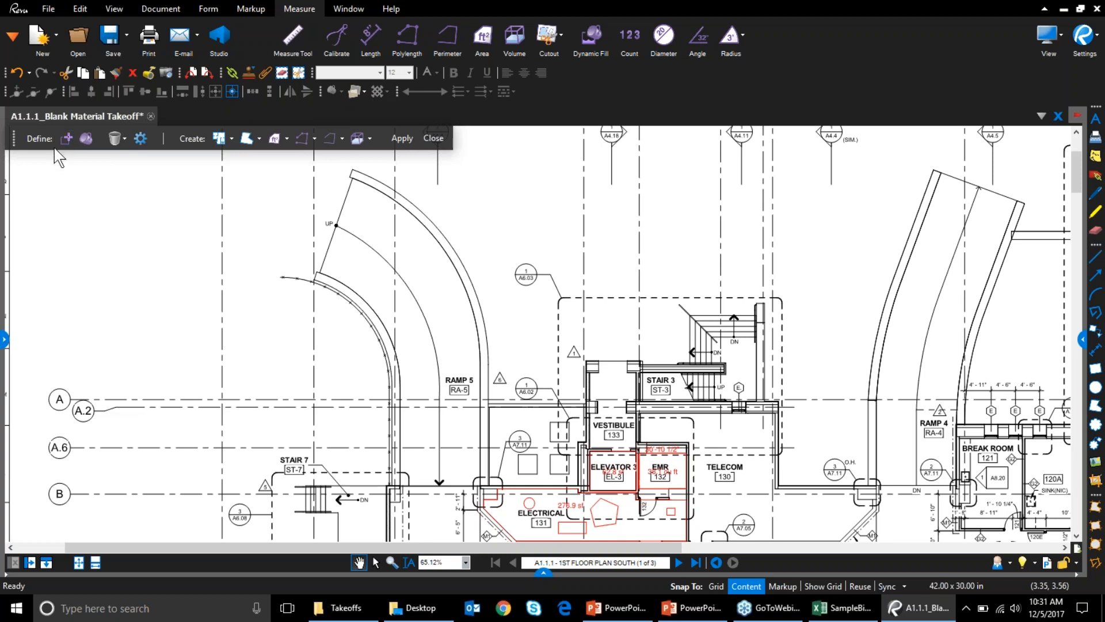
{"action": "left_click", "coordinate": [86, 138]}
{"action": "mouse_move", "coordinate": [350, 257]}
{"action": "left_mouse_down"}
{"action": "mouse_move", "coordinate": [377, 251]}
{"action": "mouse_move", "coordinate": [435, 303]}
{"action": "mouse_move", "coordinate": [450, 373]}
{"action": "mouse_move", "coordinate": [443, 436]}
{"action": "left_mouse_up"}
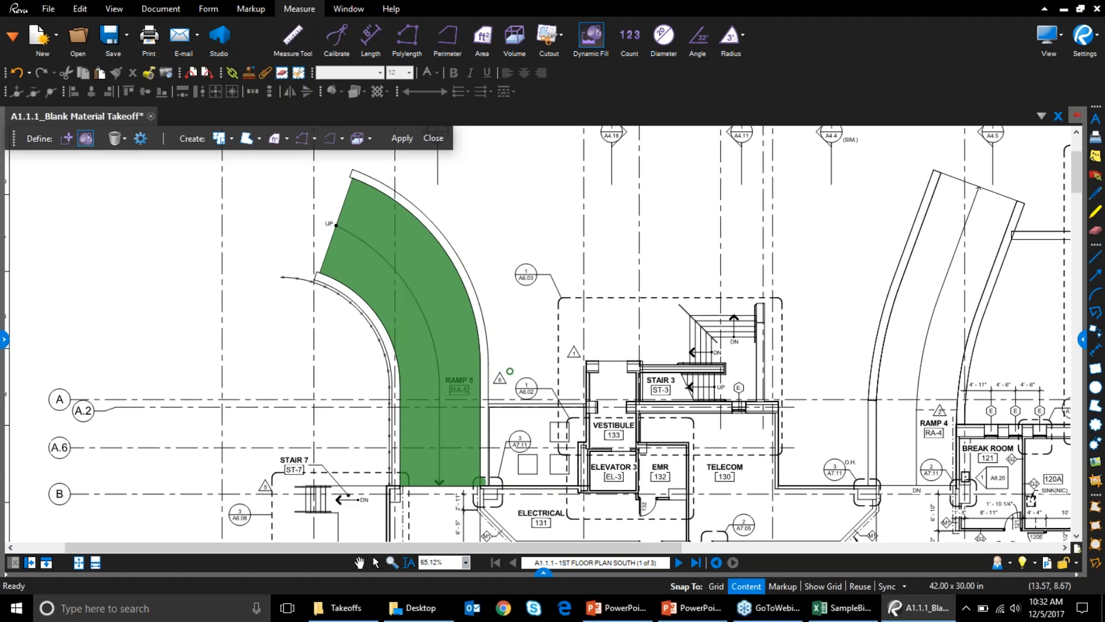
Step: Add a short vertical Dynamic Fill boundary where Ramp 5's outer wall meets the column near detail 3/A7.11
{"action": "left_click", "coordinate": [66, 139]}
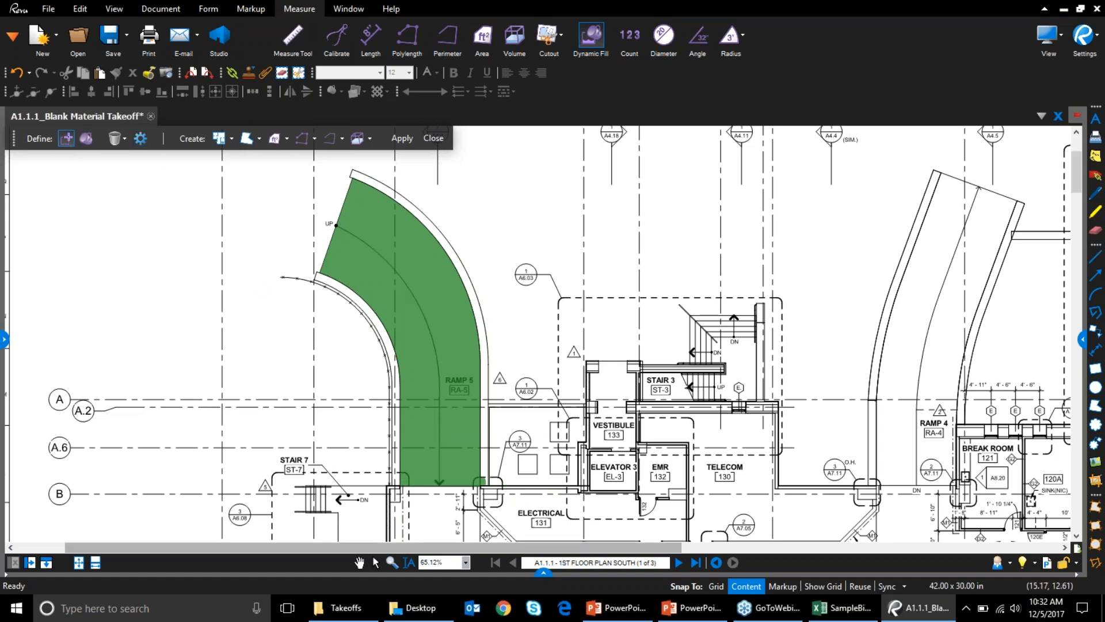
{"action": "scroll", "coordinate": [481, 497], "scroll_direction": "up", "scroll_amount": 2}
{"action": "scroll", "coordinate": [481, 497], "scroll_direction": "up", "scroll_amount": 5}
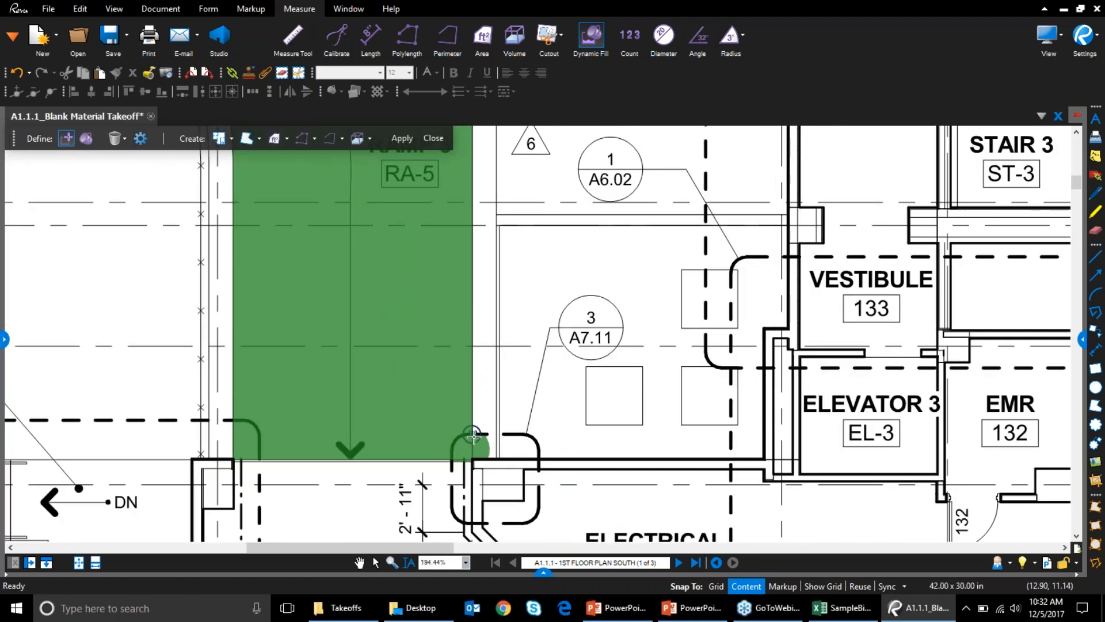
{"action": "double_click", "coordinate": [473, 463]}
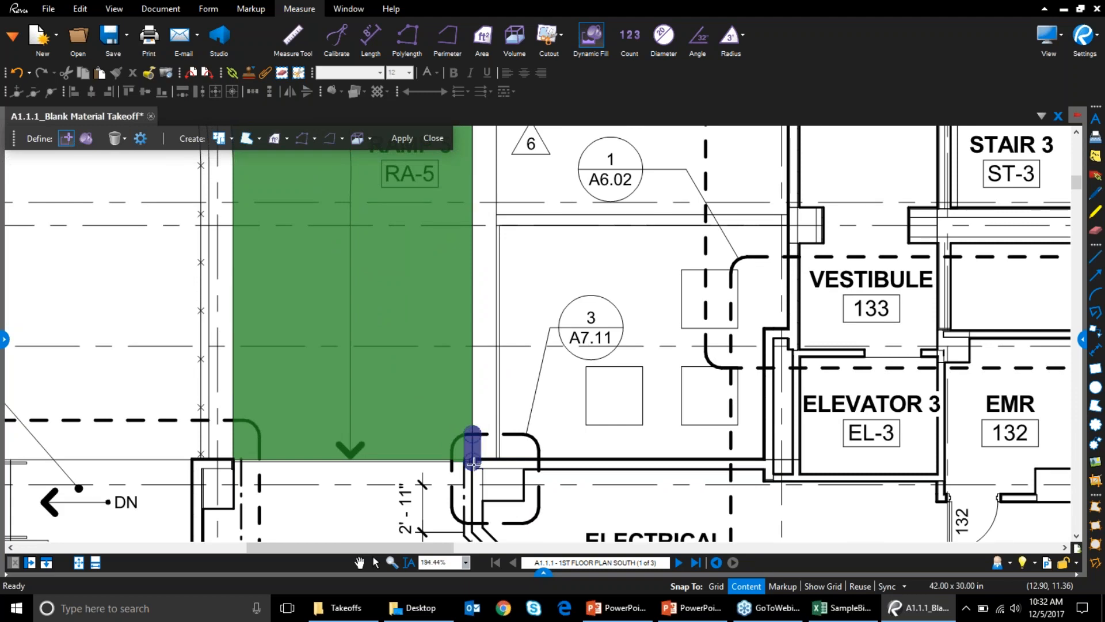
{"action": "scroll", "coordinate": [471, 455], "scroll_direction": "up", "scroll_amount": 3}
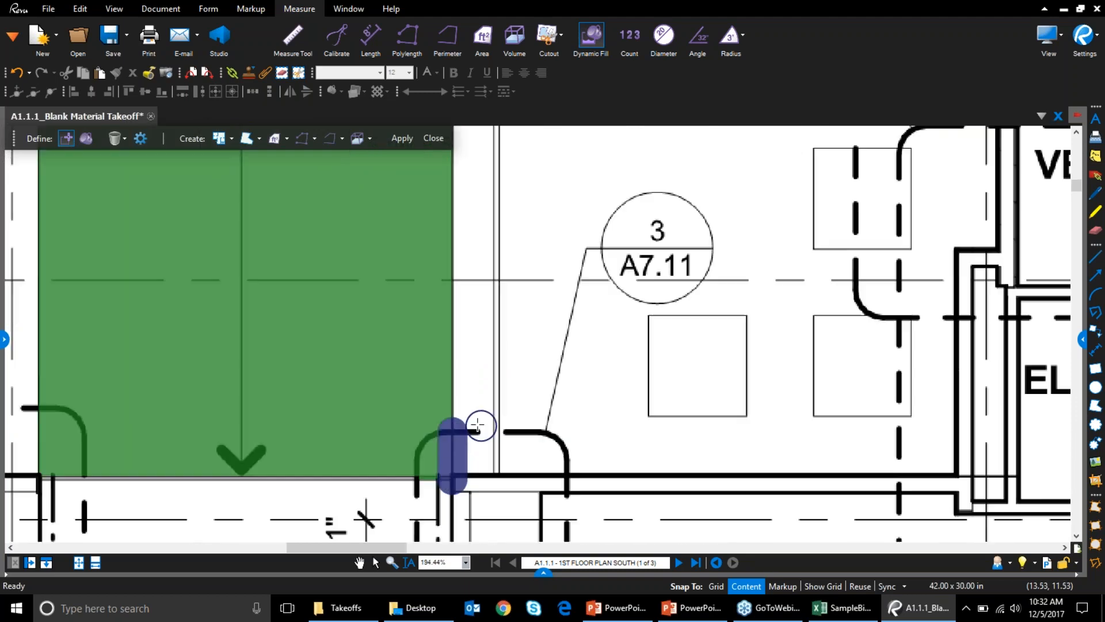
{"action": "scroll", "coordinate": [469, 420], "scroll_direction": "down", "scroll_amount": 8}
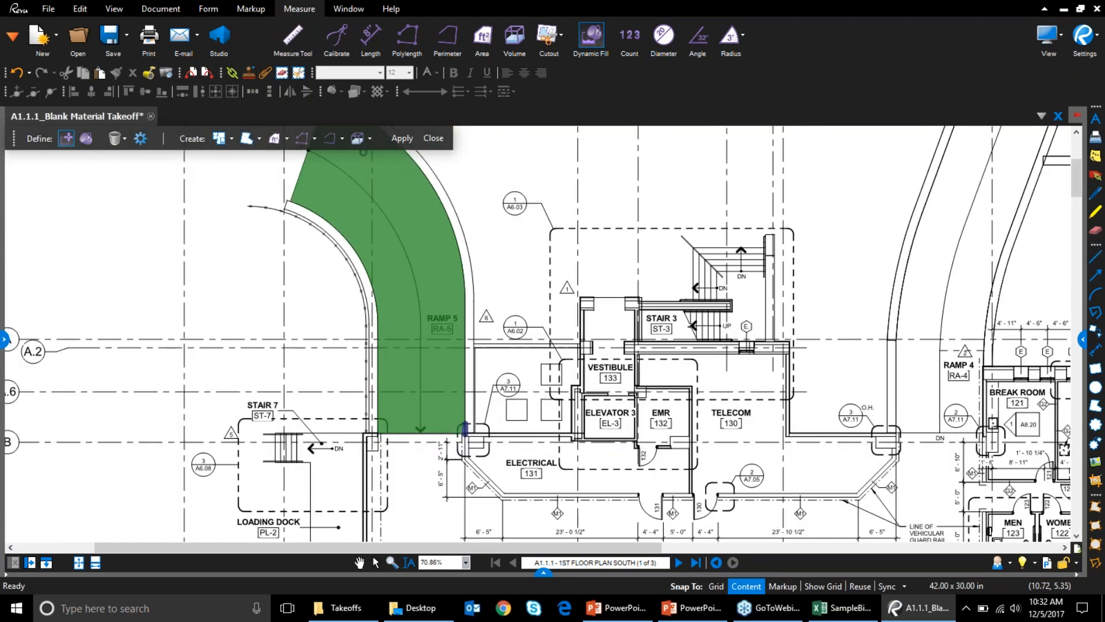
Step: Create an area measurement, a perimeter measurement and a space from the Ramp 5 fill, with default area properties
{"action": "left_click", "coordinate": [286, 139]}
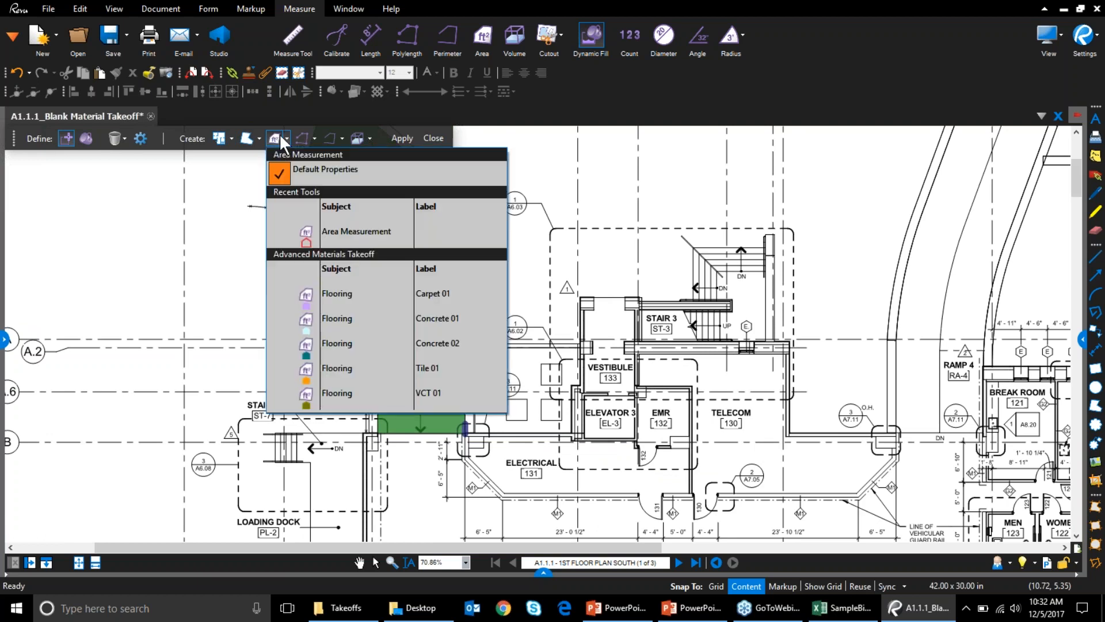
{"action": "left_click", "coordinate": [284, 138]}
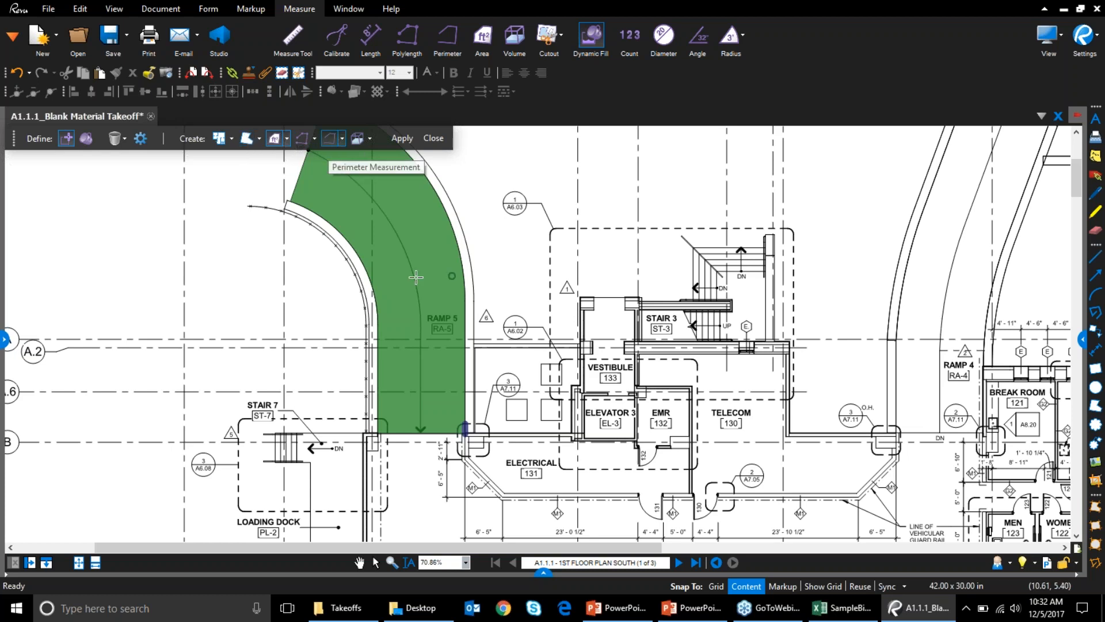
{"action": "left_click", "coordinate": [215, 140]}
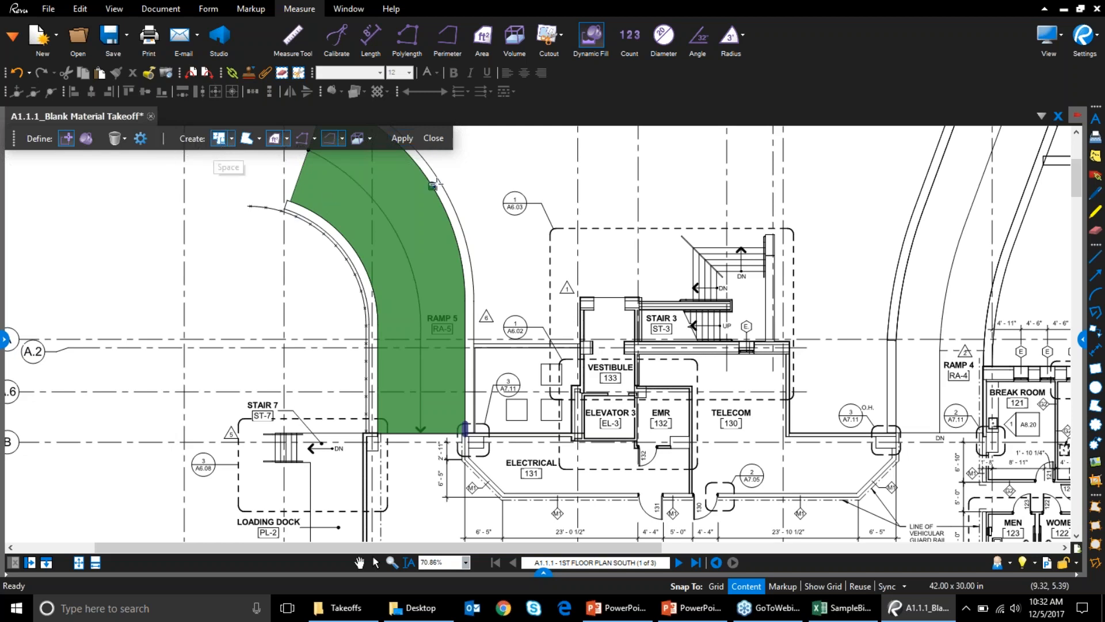
{"action": "left_click", "coordinate": [411, 140]}
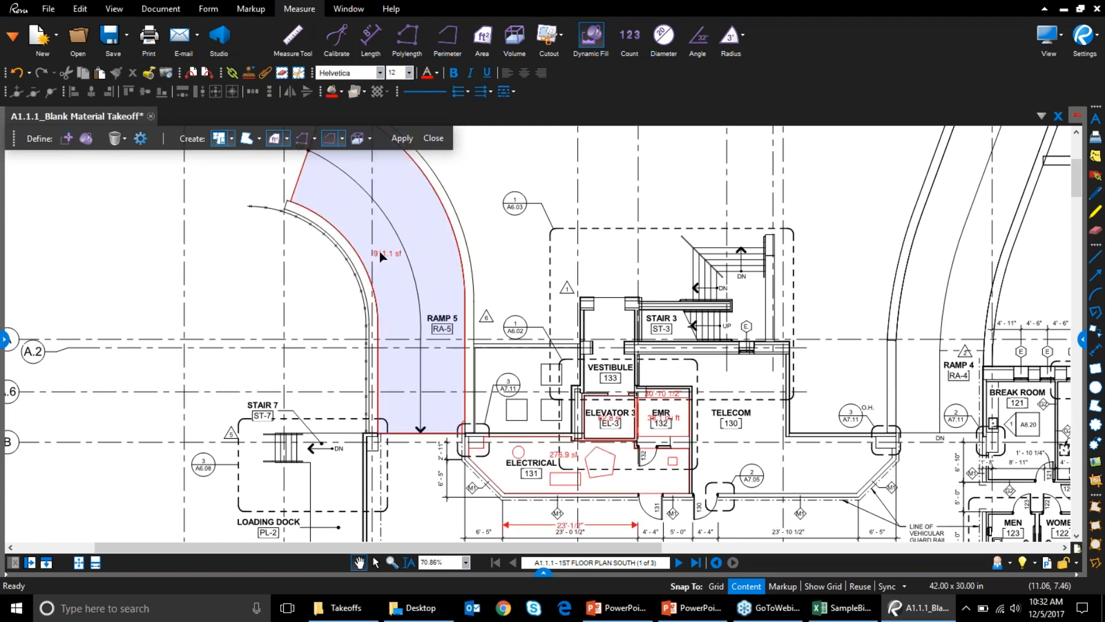
Step: Move Ramp 5's perimeter caption outside the outer curved wall and shift its area caption further right inside the ramp
{"action": "left_click_drag", "start_coordinate": [535, 262], "coordinate": [562, 328]}
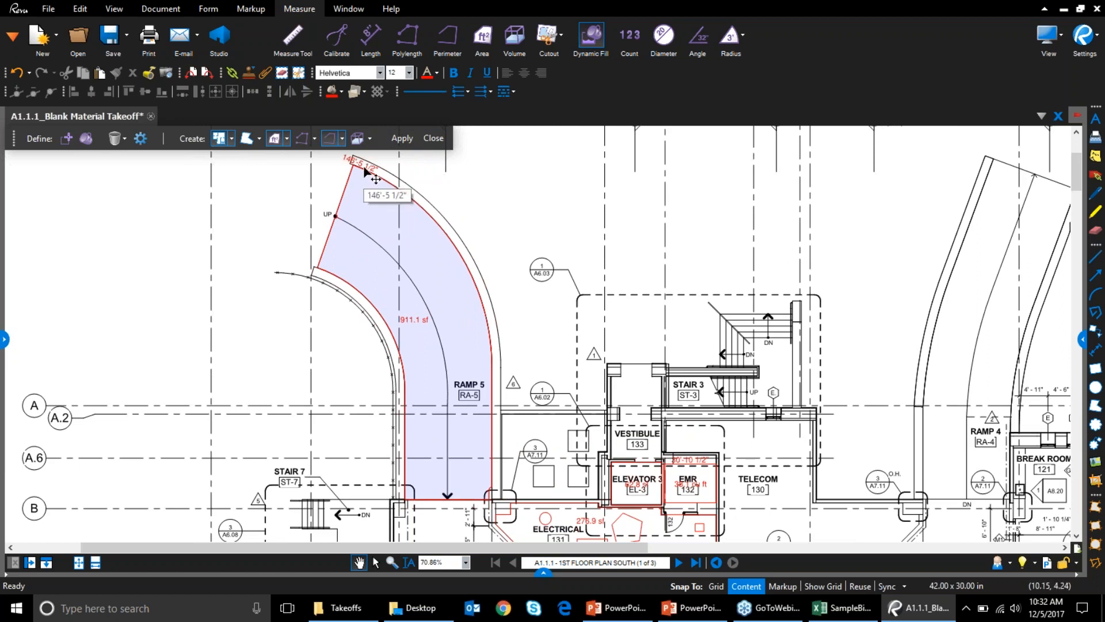
{"action": "key", "text": "Escape"}
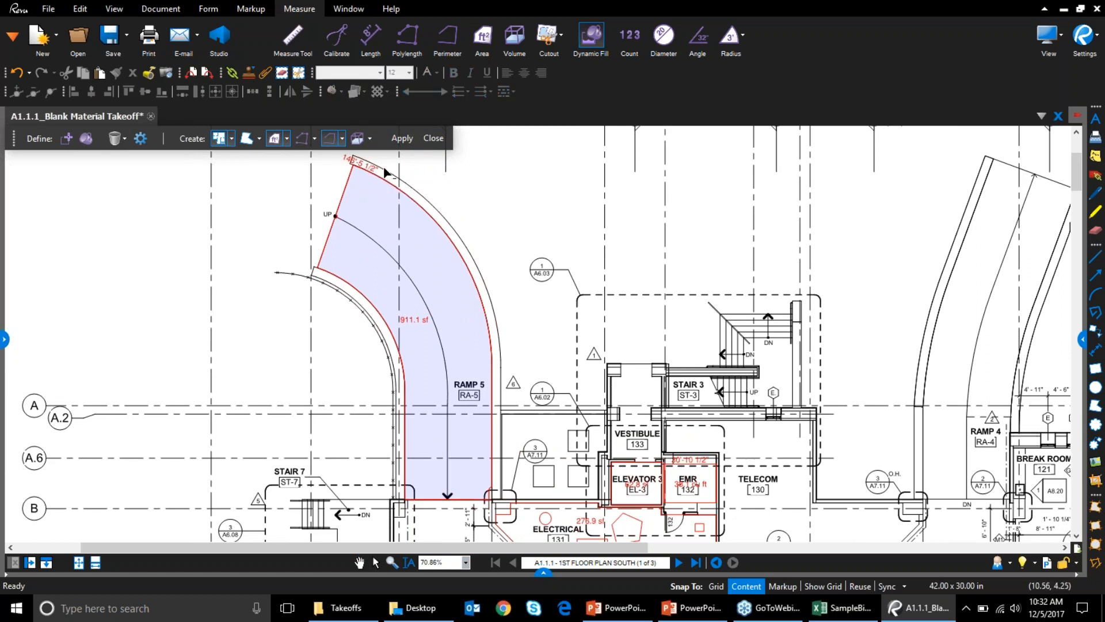
{"action": "scroll", "coordinate": [359, 170], "scroll_direction": "up", "scroll_amount": 3}
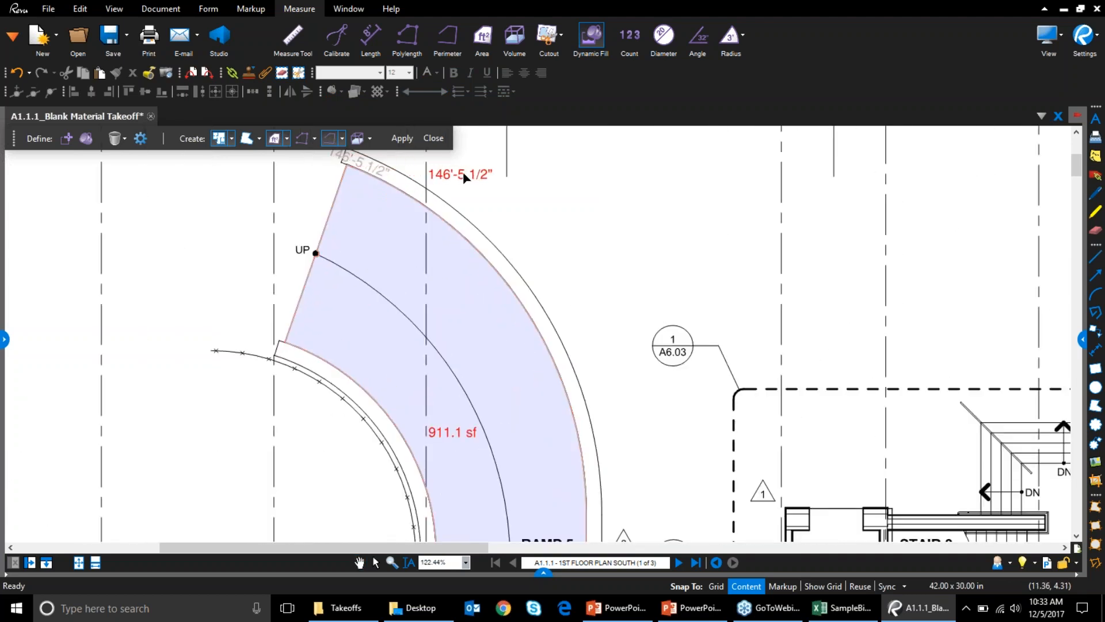
{"action": "left_click_drag", "start_coordinate": [459, 435], "coordinate": [520, 421]}
Step: Reduce the Dynamic Fill boundary size to 39% for working on Electrical room 131
{"action": "scroll", "coordinate": [520, 420], "scroll_direction": "down", "scroll_amount": 5}
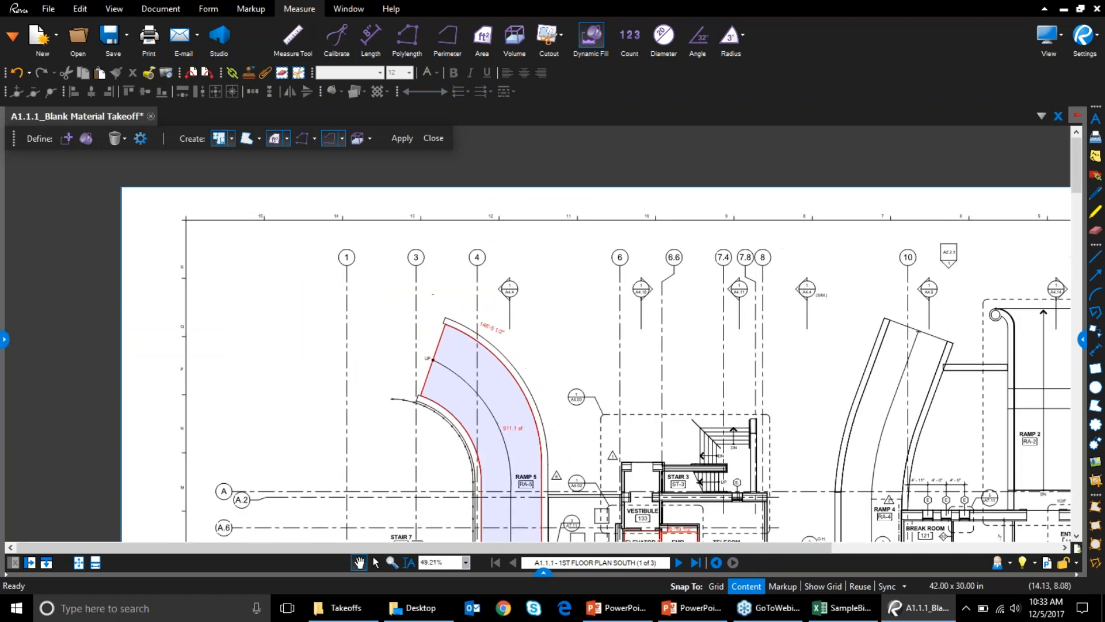
{"action": "scroll", "coordinate": [612, 448], "scroll_direction": "up", "scroll_amount": 6}
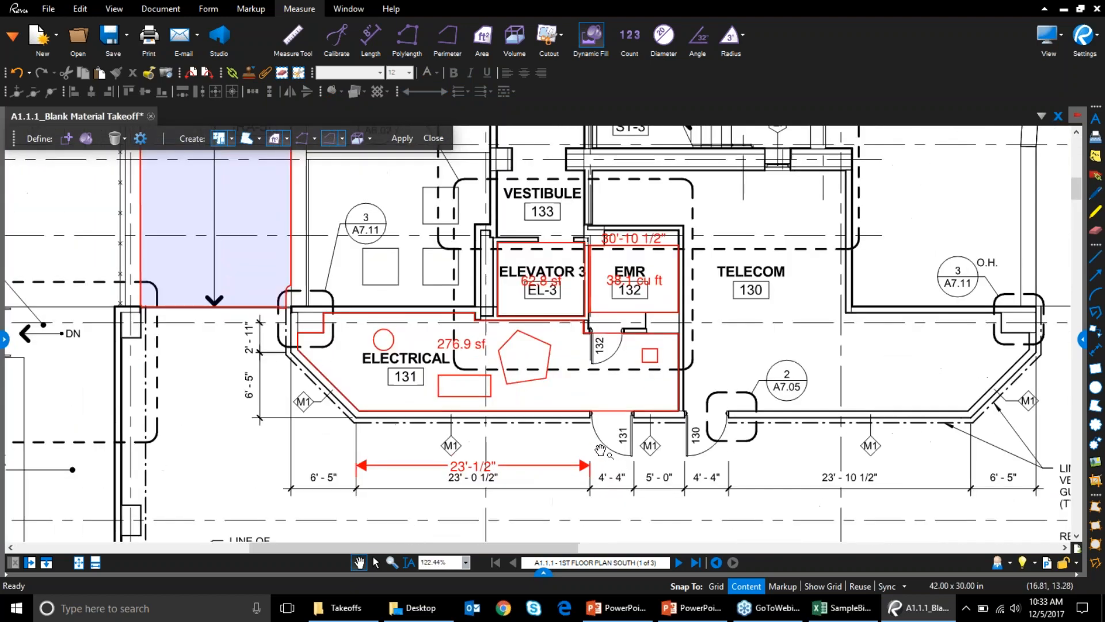
{"action": "scroll", "coordinate": [599, 419], "scroll_direction": "up", "scroll_amount": 2}
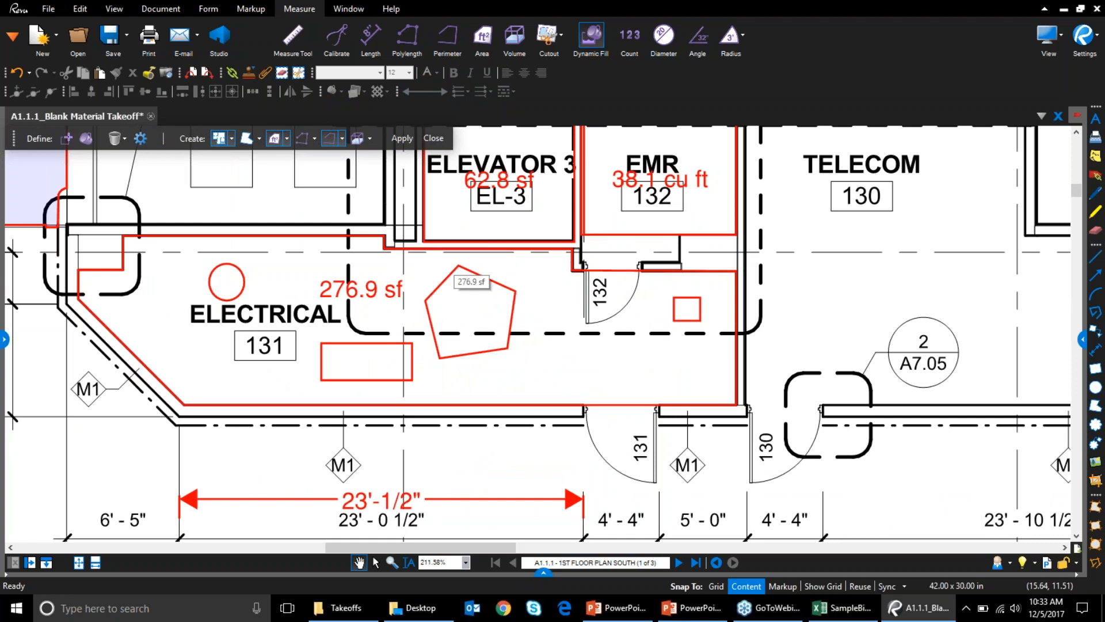
{"action": "left_click", "coordinate": [141, 138]}
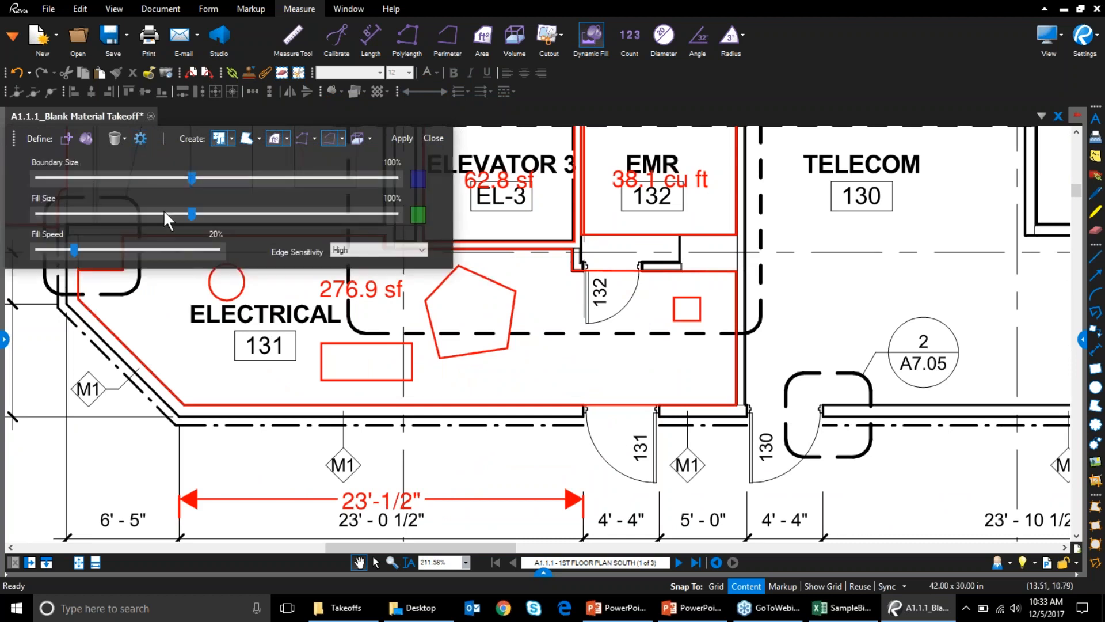
{"action": "left_click_drag", "start_coordinate": [194, 178], "coordinate": [120, 172]}
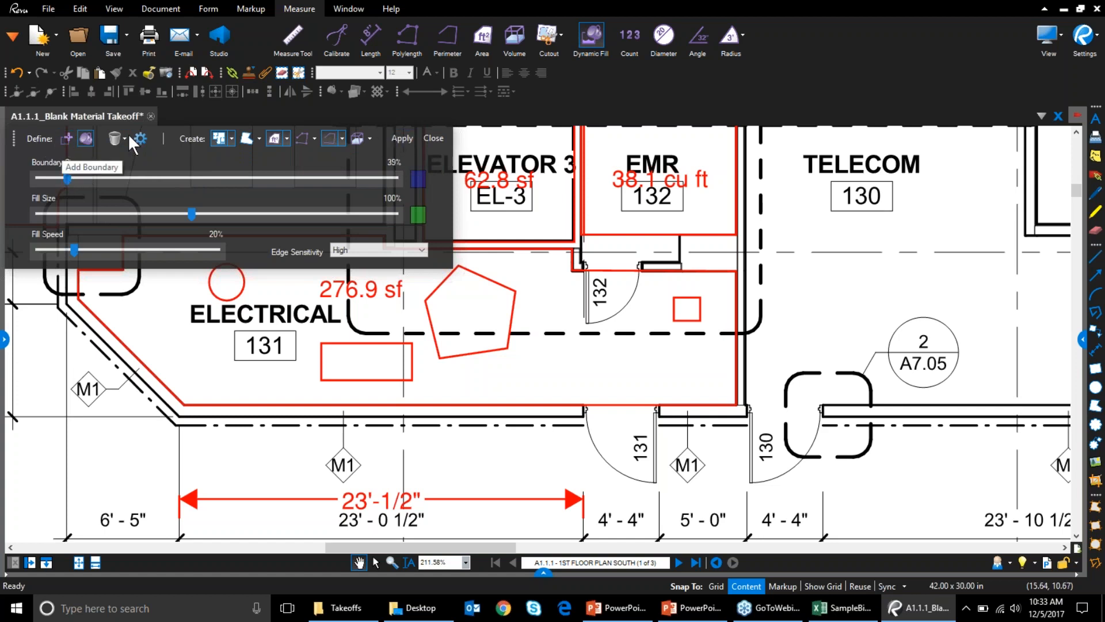
Step: Draw Dynamic Fill boundaries across the openings of doors 132 and 131 to close off the Electrical room
{"action": "left_click", "coordinate": [66, 138]}
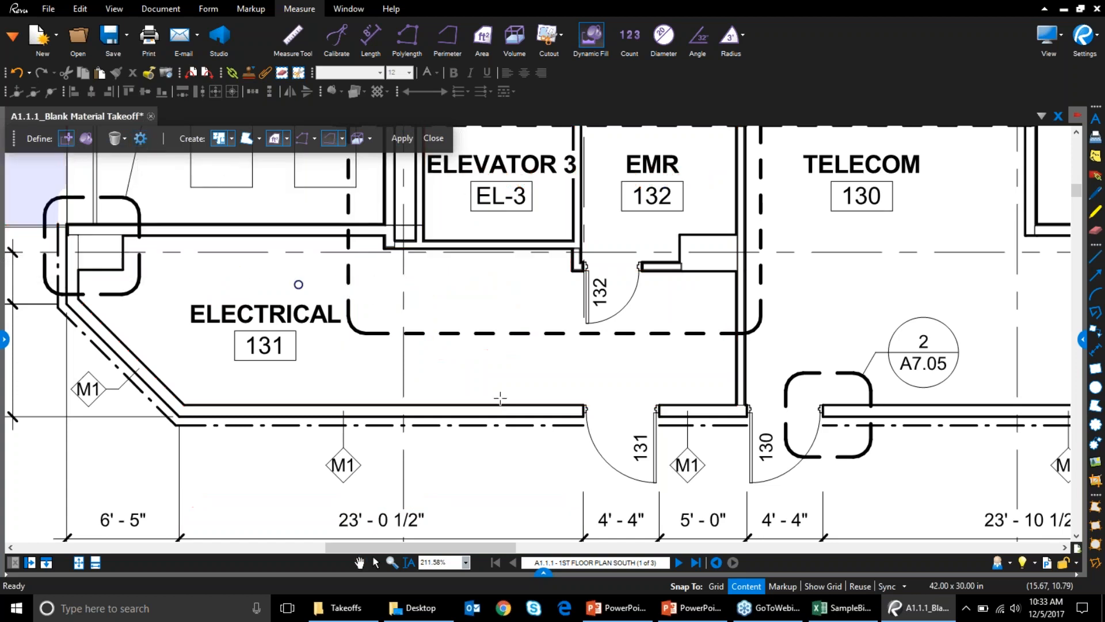
{"action": "left_click", "coordinate": [586, 266]}
{"action": "double_click", "coordinate": [642, 266]}
{"action": "left_click", "coordinate": [586, 405]}
{"action": "double_click", "coordinate": [655, 409]}
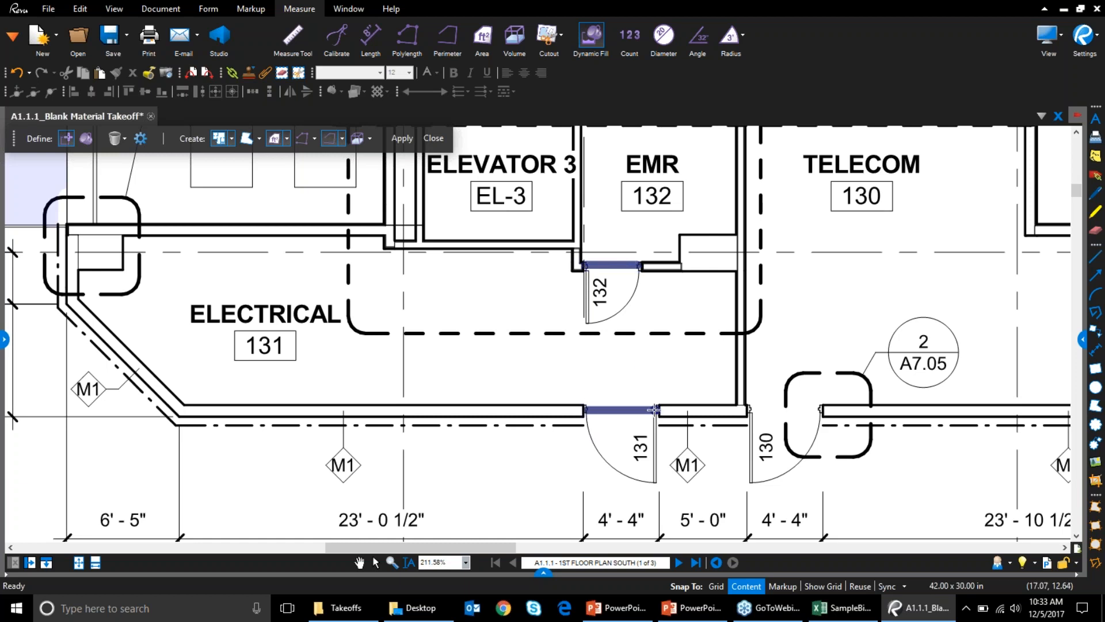
Step: Fill the interior of Electrical room 131 up to its walls and door boundaries
{"action": "left_click", "coordinate": [117, 131]}
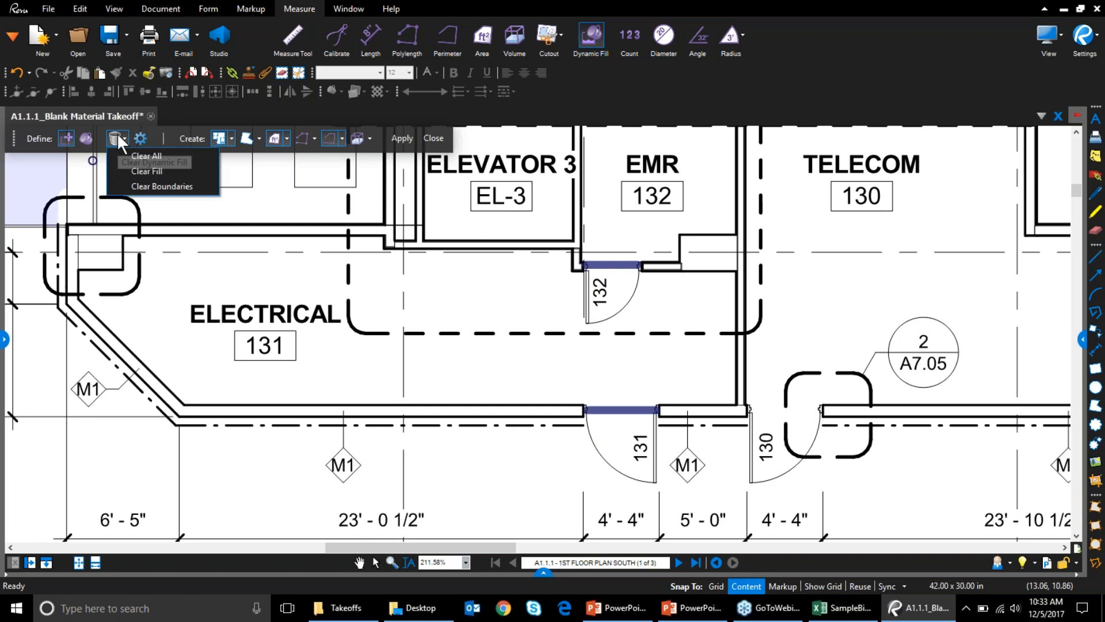
{"action": "left_click", "coordinate": [85, 137]}
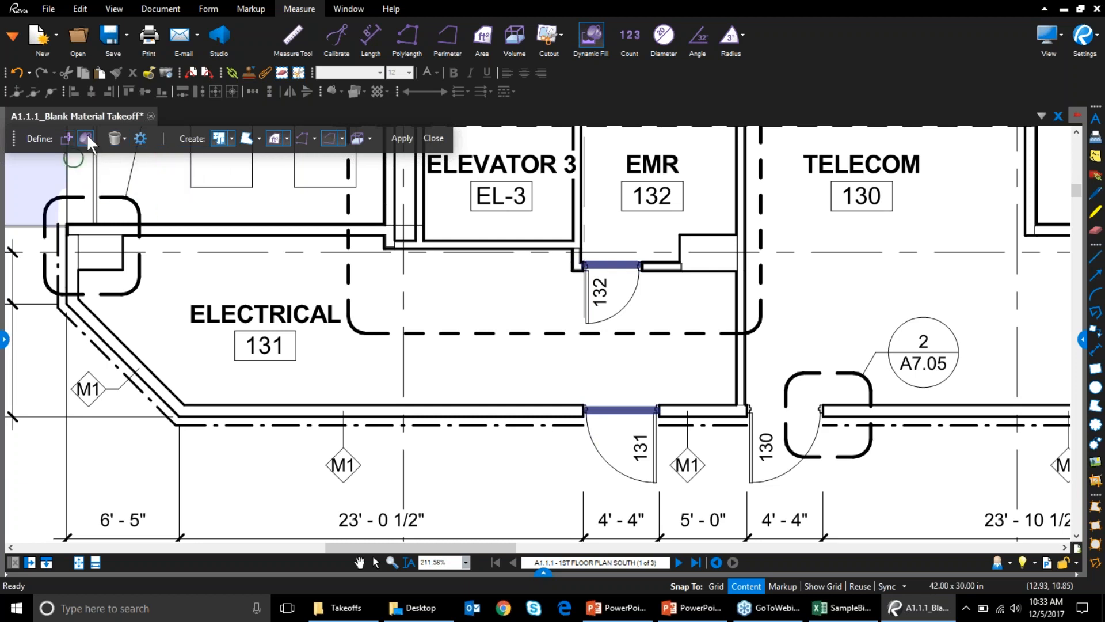
{"action": "left_click", "coordinate": [286, 344]}
{"action": "mouse_move", "coordinate": [286, 344]}
{"action": "left_mouse_down"}
{"action": "mouse_move", "coordinate": [180, 338]}
{"action": "mouse_move", "coordinate": [690, 337]}
{"action": "mouse_move", "coordinate": [604, 297]}
{"action": "mouse_move", "coordinate": [602, 308]}
{"action": "left_mouse_up"}
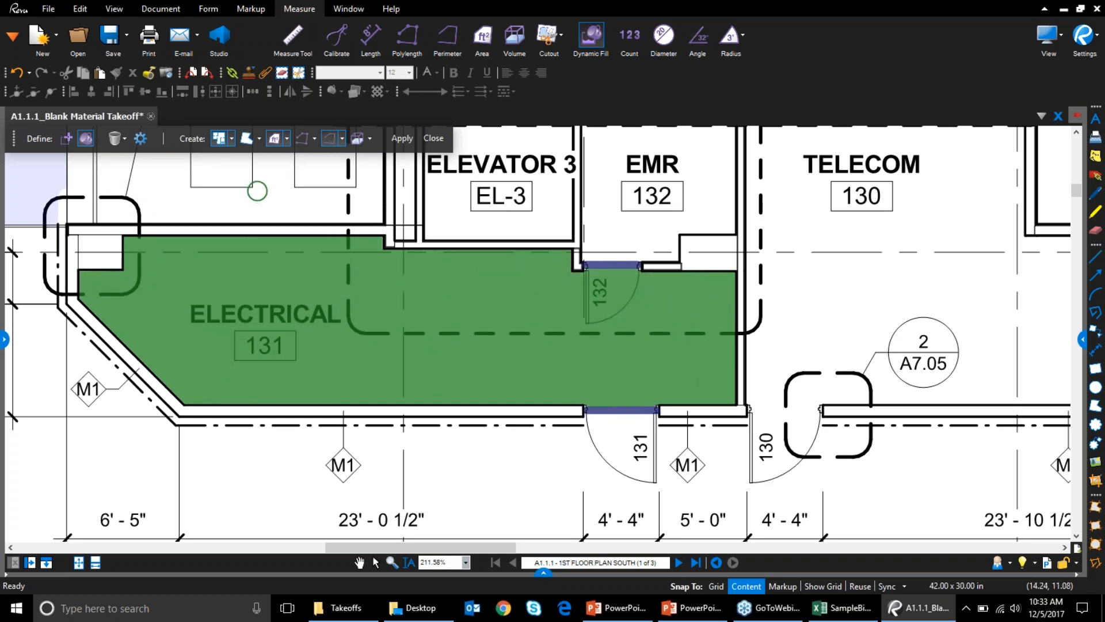
Step: Create a Carpet 01 flooring area and a Rubber Base perimeter, along with a space, from the Electrical 131 fill
{"action": "left_click", "coordinate": [285, 140]}
{"action": "left_click", "coordinate": [284, 141]}
{"action": "left_click", "coordinate": [287, 140]}
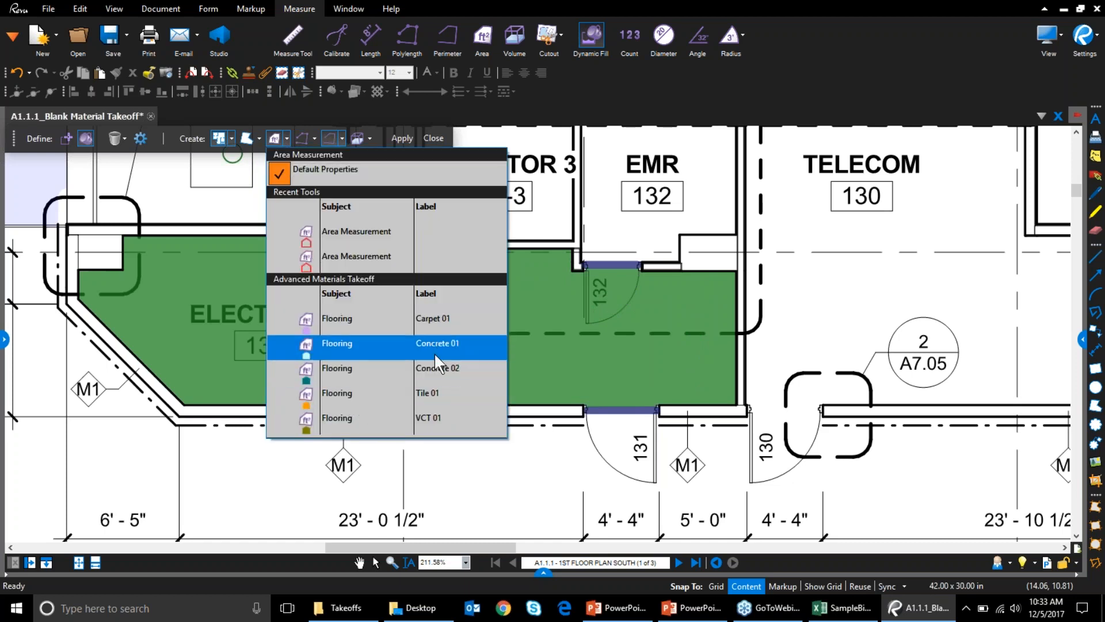
{"action": "left_click", "coordinate": [372, 330]}
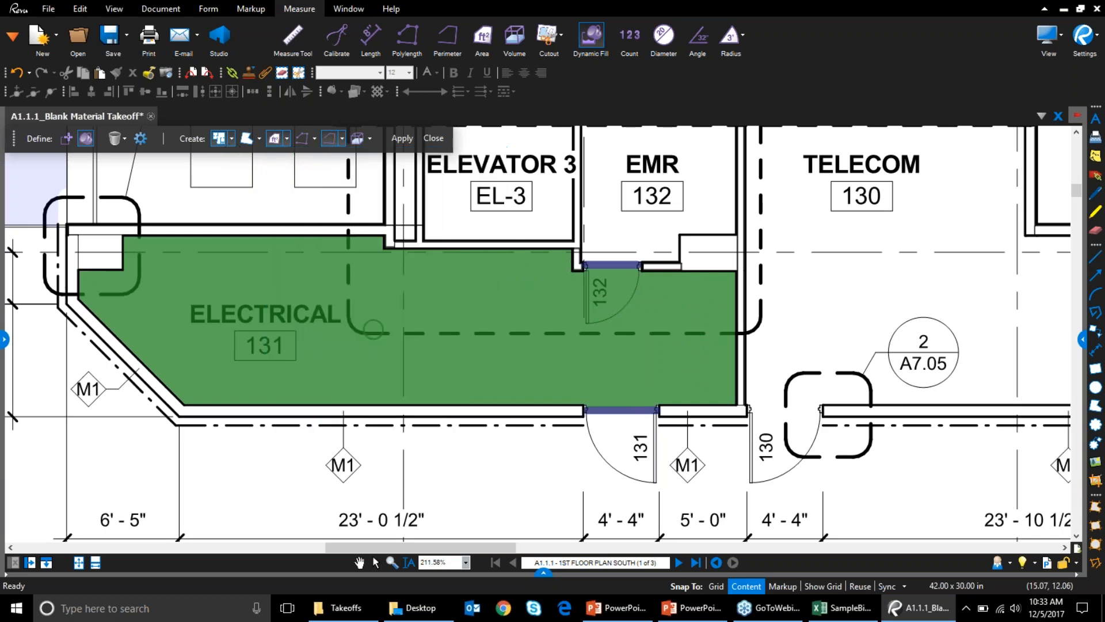
{"action": "left_click", "coordinate": [342, 139]}
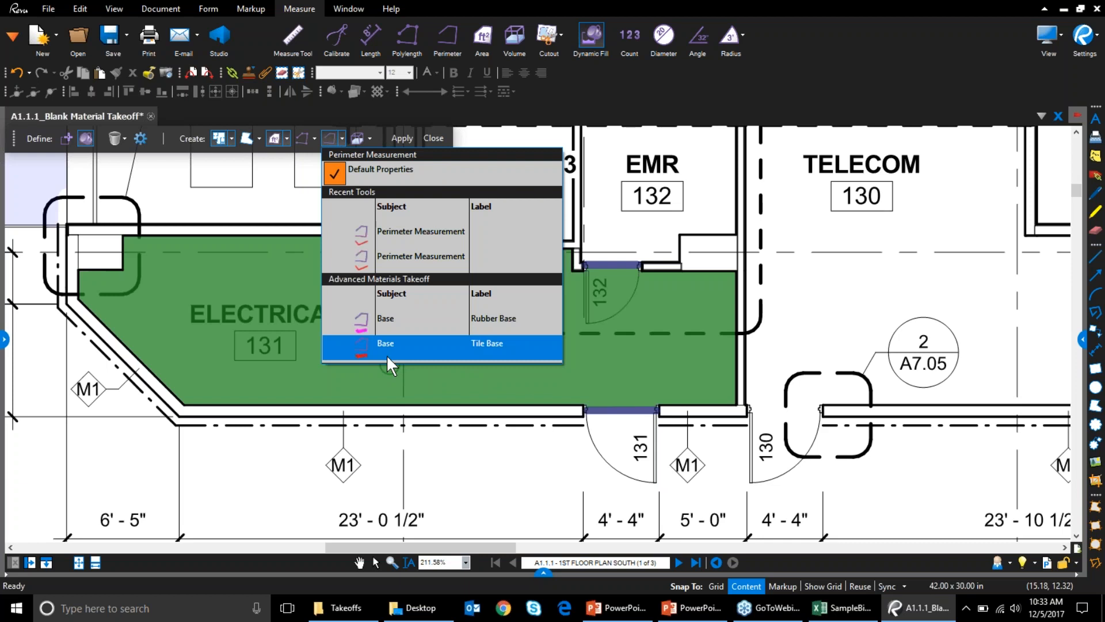
{"action": "left_click", "coordinate": [396, 327]}
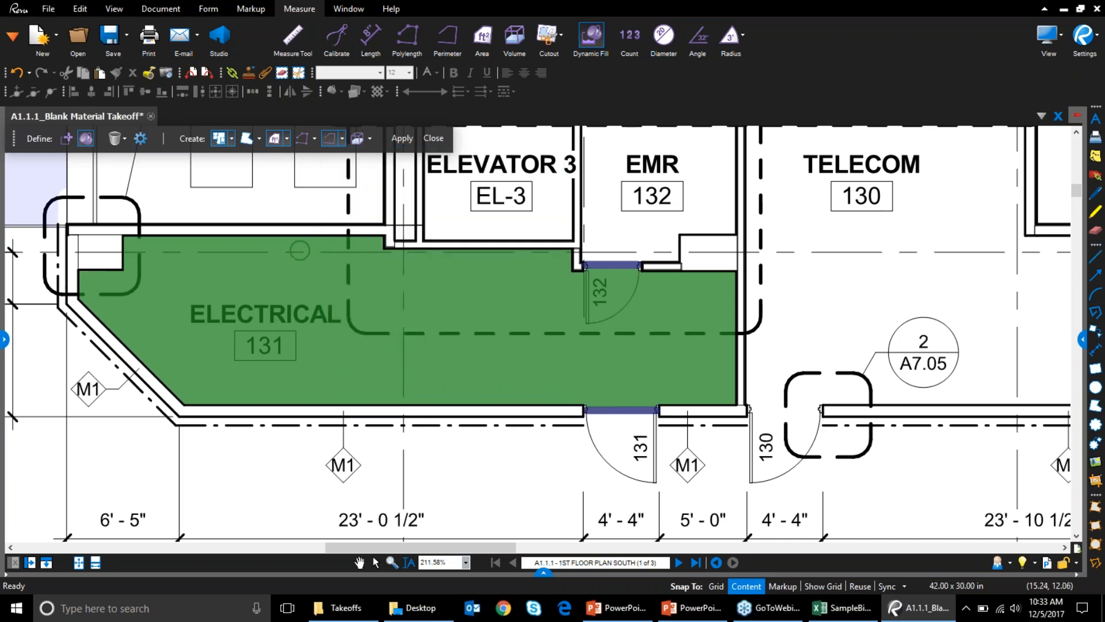
{"action": "left_click", "coordinate": [402, 138]}
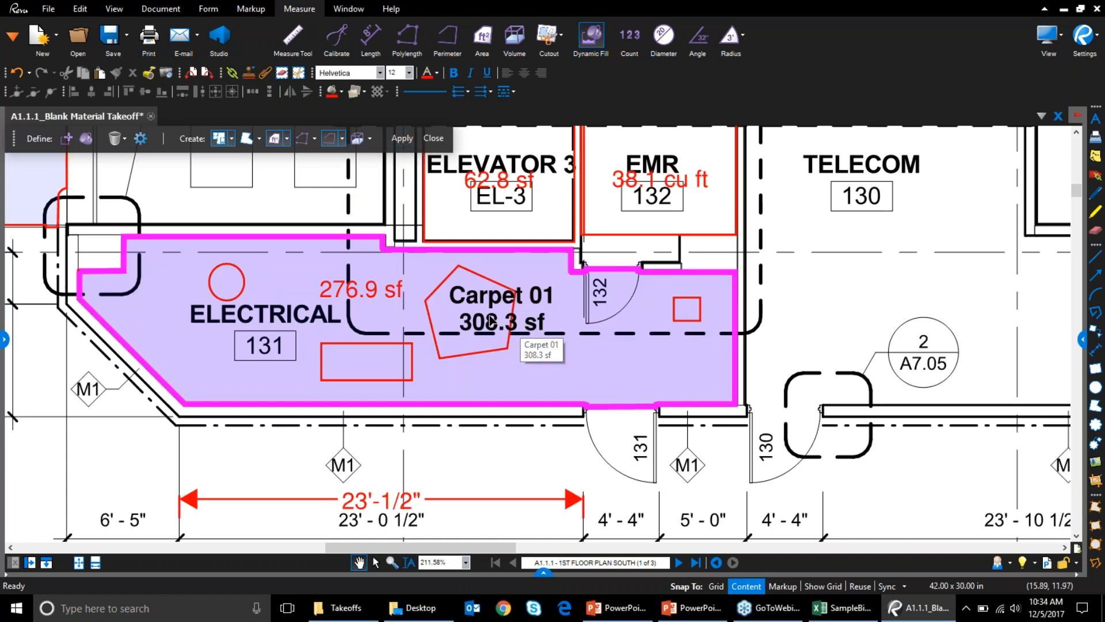
Step: Move the Carpet 01 caption to the right of the pentagon cutout and select the room's Rubber Base perimeter
{"action": "left_click_drag", "start_coordinate": [556, 357], "coordinate": [555, 357]}
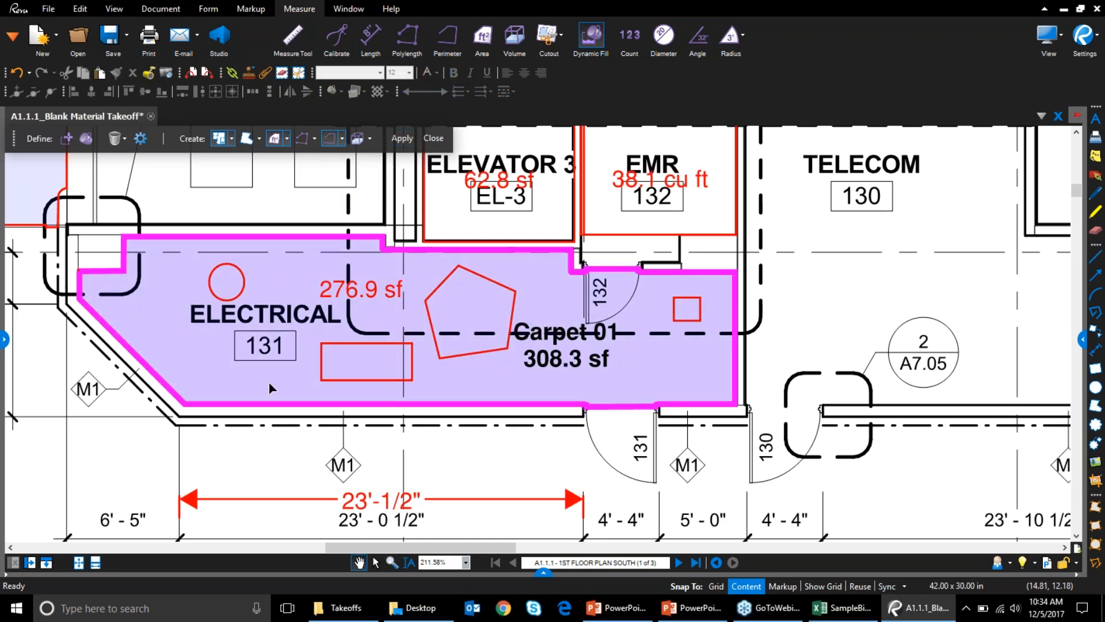
{"action": "left_click", "coordinate": [238, 404]}
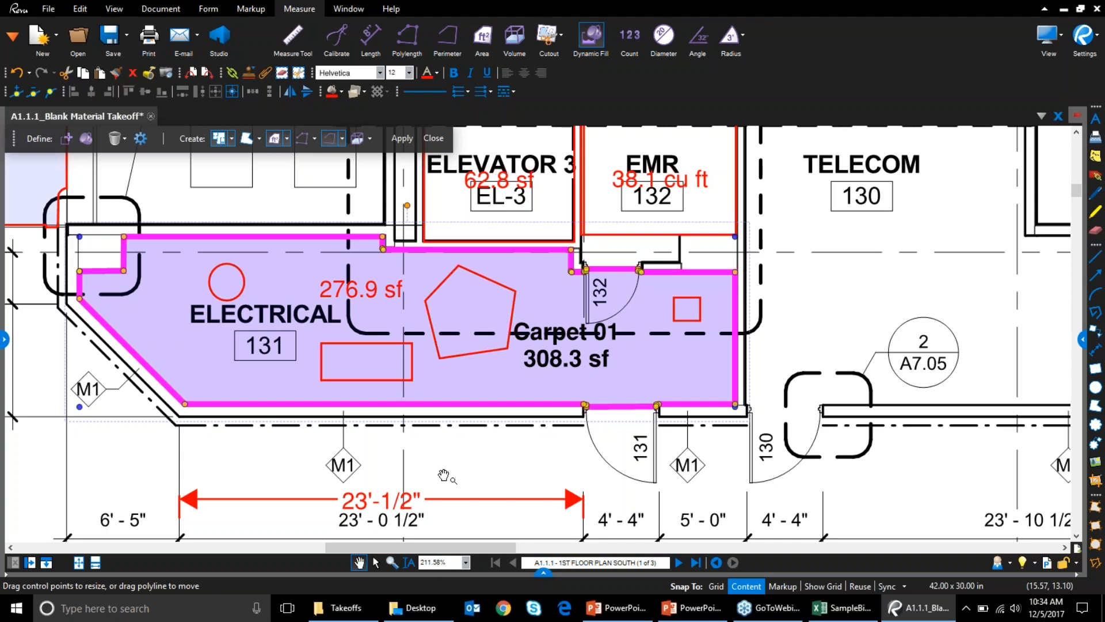
Step: Delete the red check-mark count measurement from the toilets in Women 126
{"action": "scroll", "coordinate": [487, 456], "scroll_direction": "down", "scroll_amount": 4}
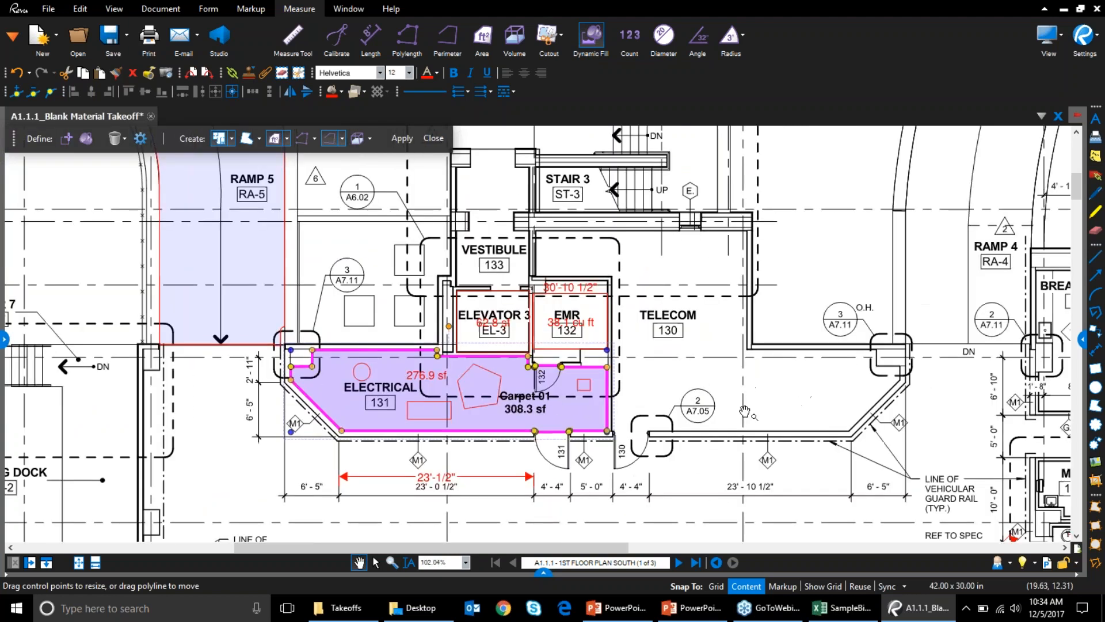
{"action": "mouse_move", "coordinate": [803, 465]}
{"action": "left_mouse_down"}
{"action": "mouse_move", "coordinate": [769, 460]}
{"action": "mouse_move", "coordinate": [658, 394]}
{"action": "mouse_move", "coordinate": [401, 327]}
{"action": "mouse_move", "coordinate": [320, 318]}
{"action": "left_mouse_up"}
{"action": "scroll", "coordinate": [629, 457], "scroll_direction": "up", "scroll_amount": 4}
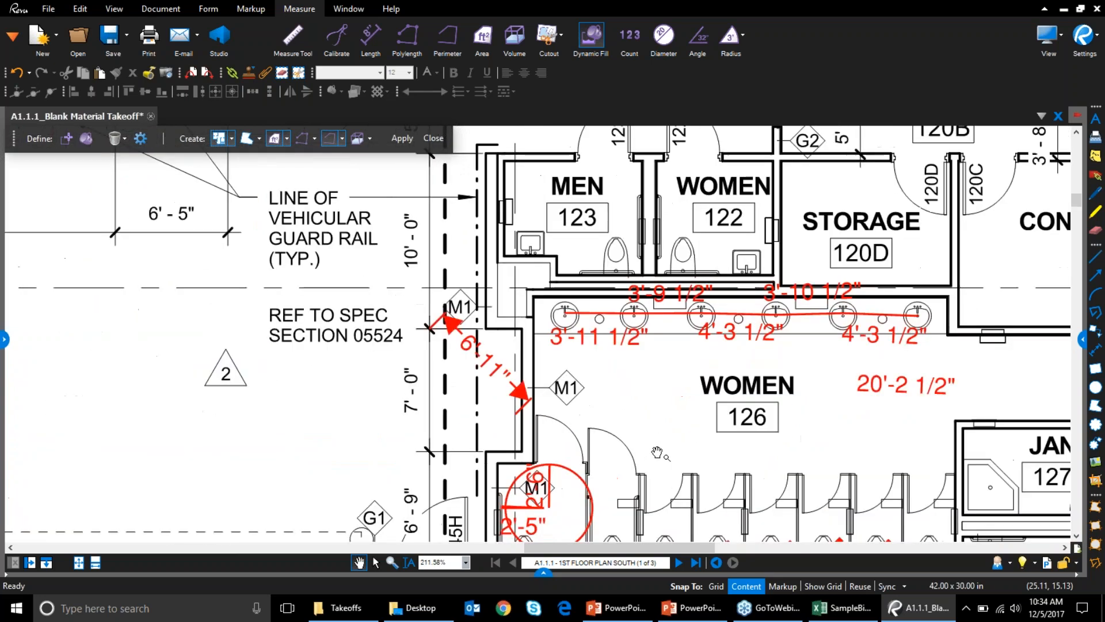
{"action": "mouse_move", "coordinate": [695, 453]}
{"action": "left_mouse_down"}
{"action": "mouse_move", "coordinate": [666, 396]}
{"action": "mouse_move", "coordinate": [636, 373]}
{"action": "left_mouse_up"}
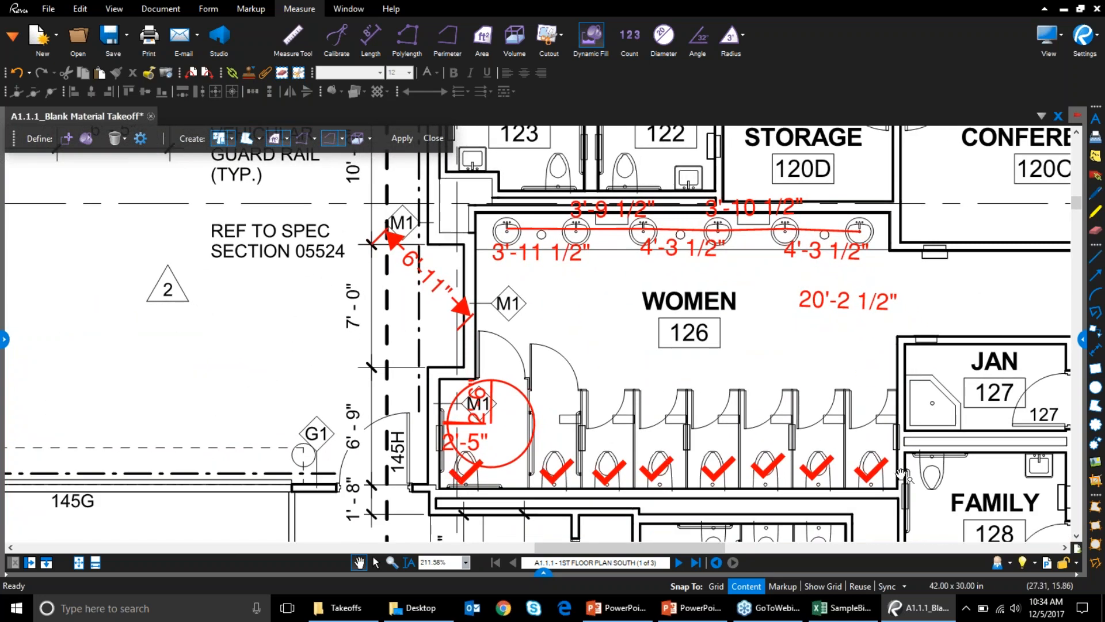
{"action": "left_click", "coordinate": [465, 475]}
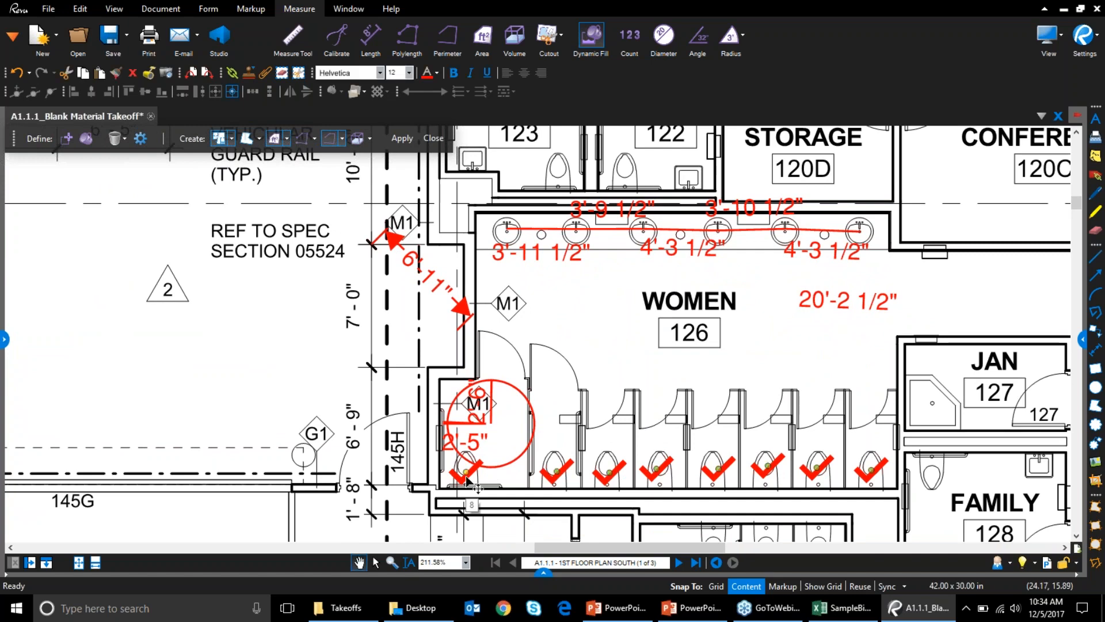
{"action": "key", "text": "Delete"}
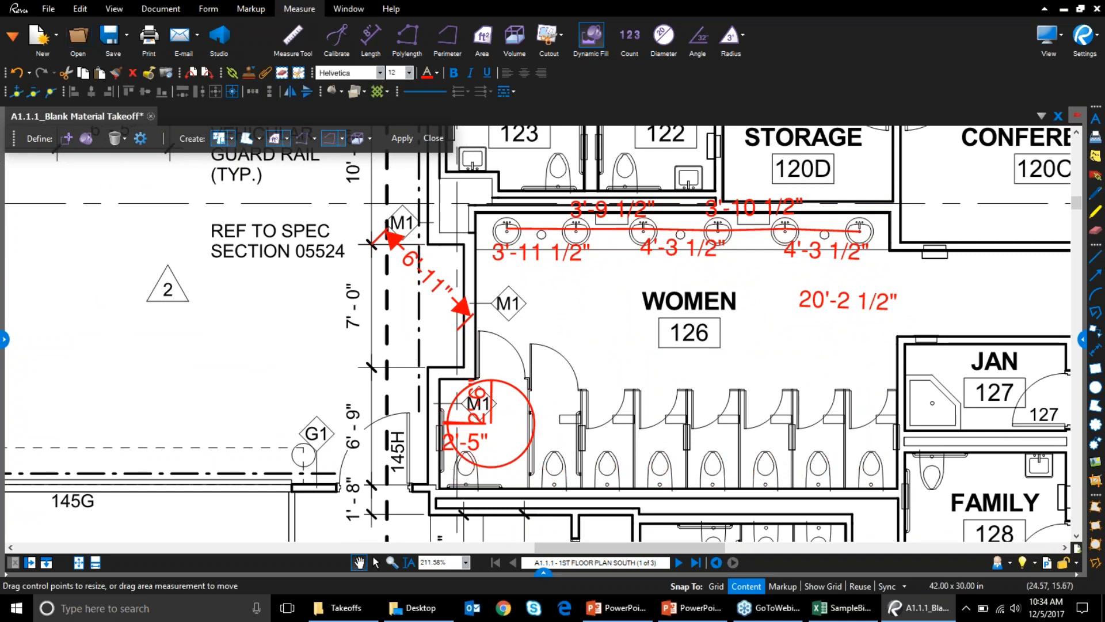
Step: Set up a visual search and capture one toilet symbol in Women 126 as the search sample
{"action": "left_click", "coordinate": [13, 38]}
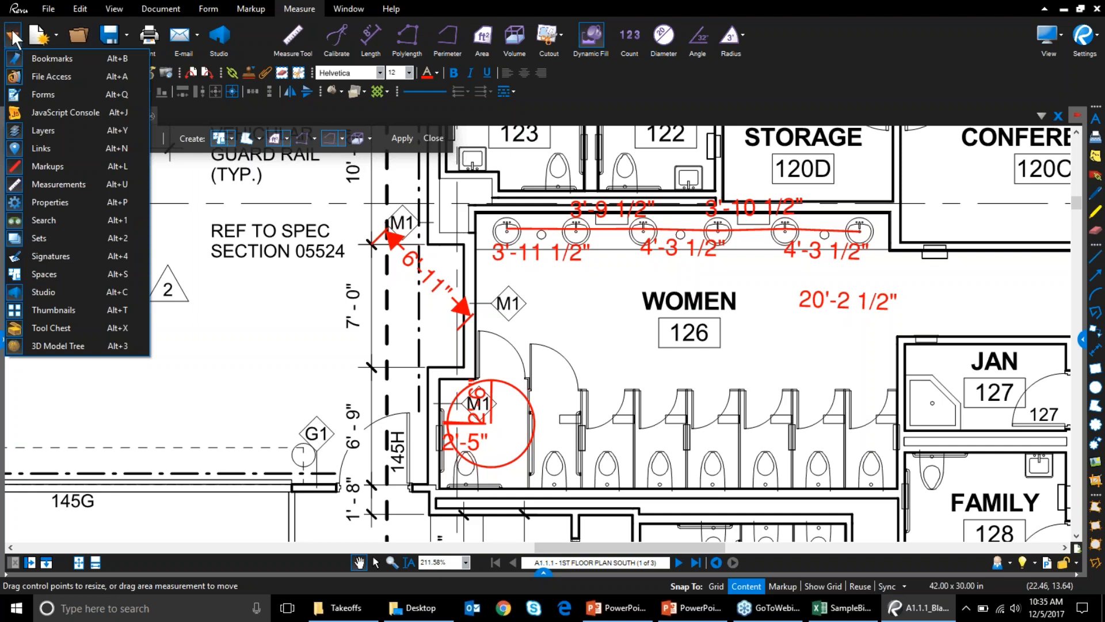
{"action": "left_click", "coordinate": [70, 226]}
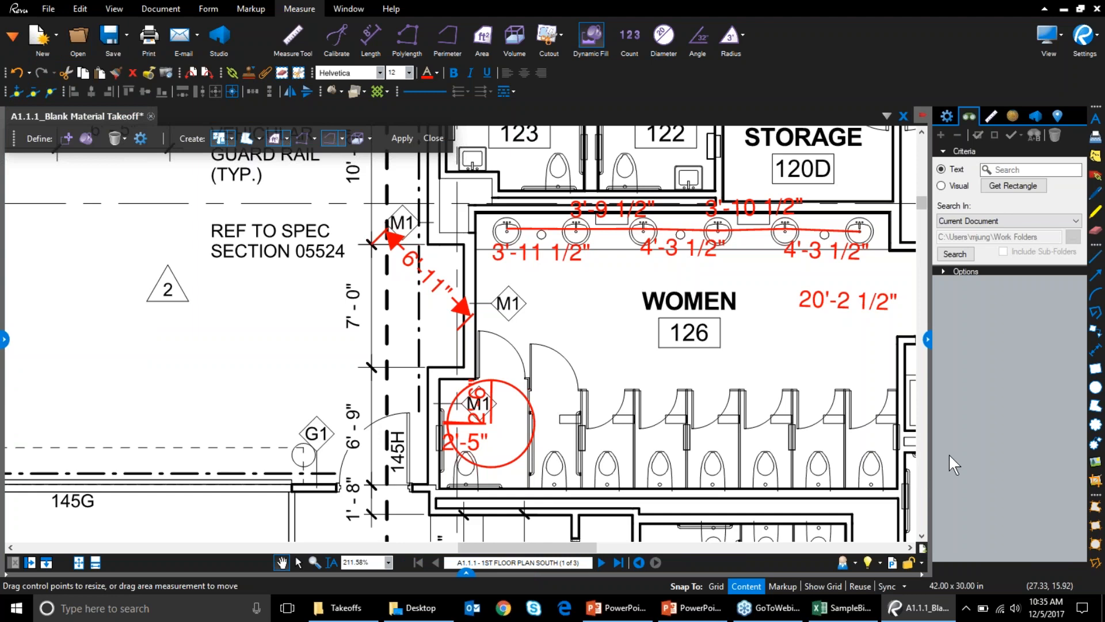
{"action": "left_click", "coordinate": [1014, 184]}
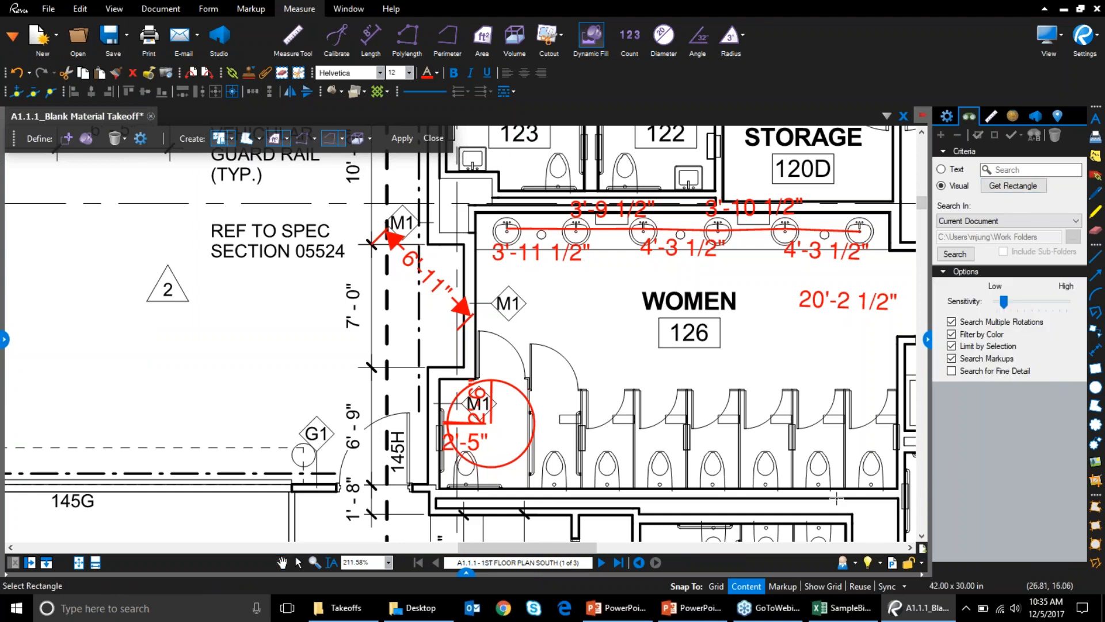
{"action": "scroll", "coordinate": [827, 511], "scroll_direction": "up", "scroll_amount": 3}
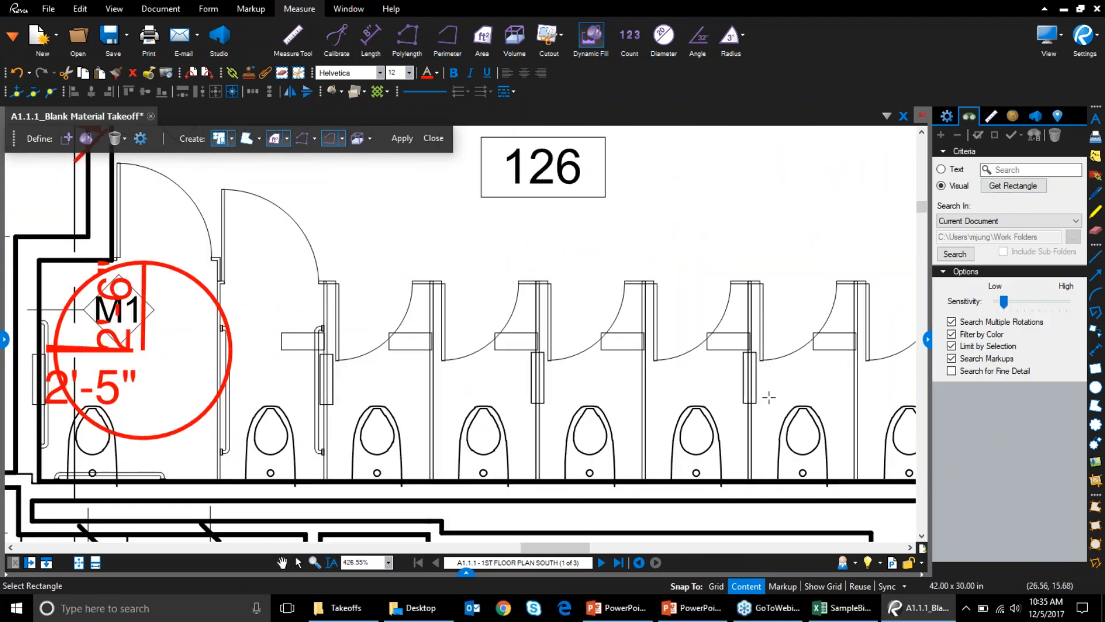
{"action": "left_click_drag", "start_coordinate": [770, 395], "coordinate": [834, 478]}
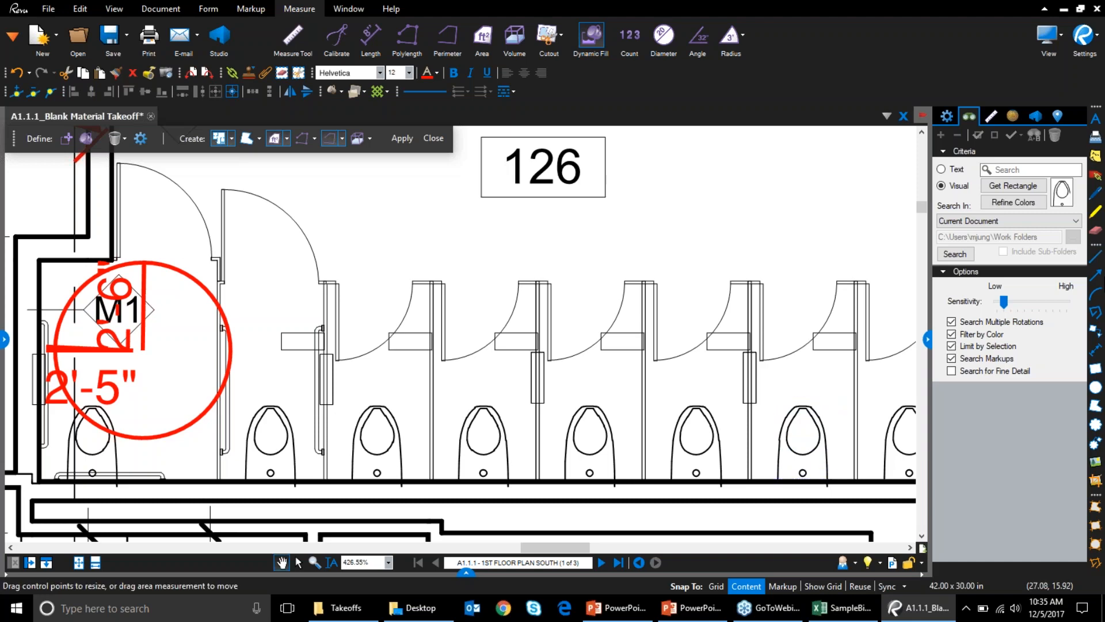
{"action": "left_click", "coordinate": [1013, 185]}
{"action": "left_click_drag", "start_coordinate": [774, 397], "coordinate": [840, 480]}
Step: Run the visual search for the captured toilet symbol across the current document
{"action": "left_click", "coordinate": [1006, 219]}
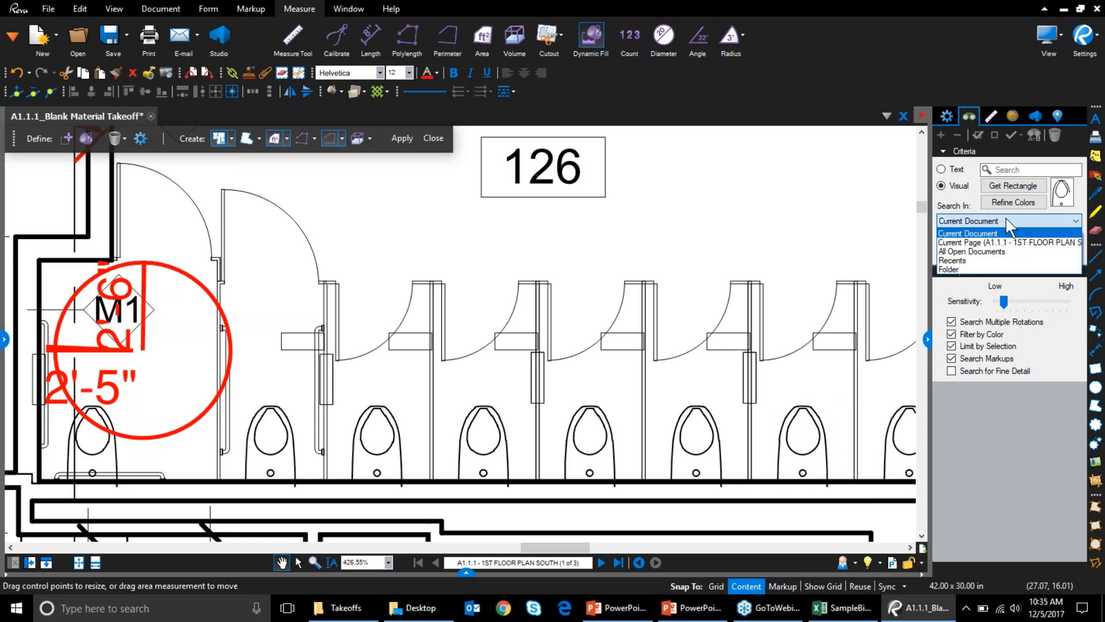
{"action": "left_click", "coordinate": [952, 270]}
{"action": "left_click", "coordinate": [955, 254]}
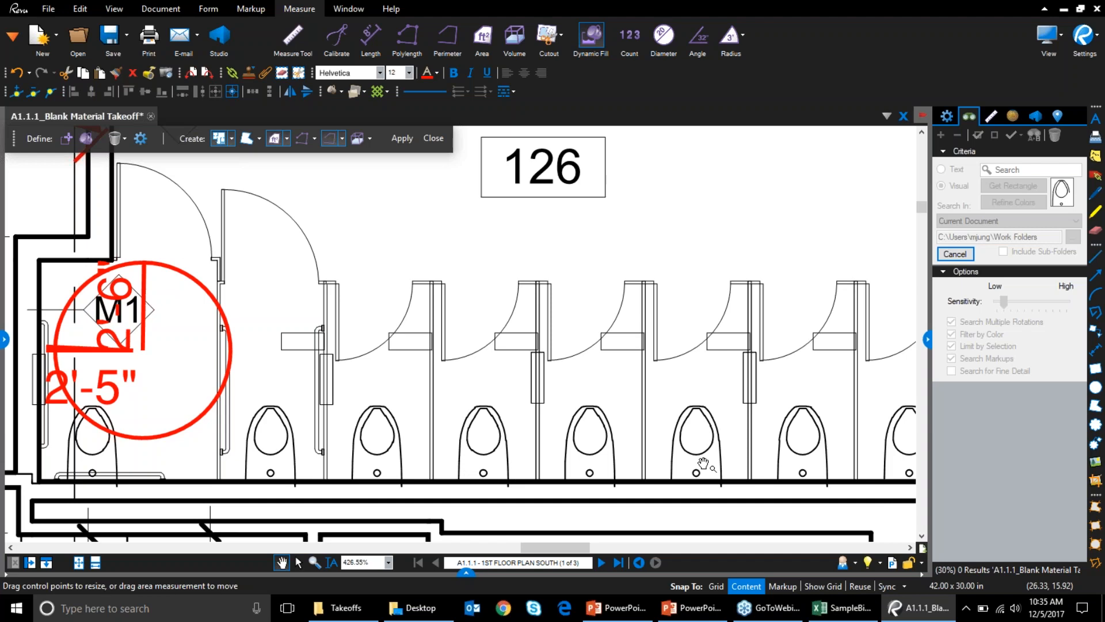
Step: Widen the search results area to show the result thumbnails and close Dynamic Fill
{"action": "scroll", "coordinate": [703, 498], "scroll_direction": "down", "scroll_amount": 3}
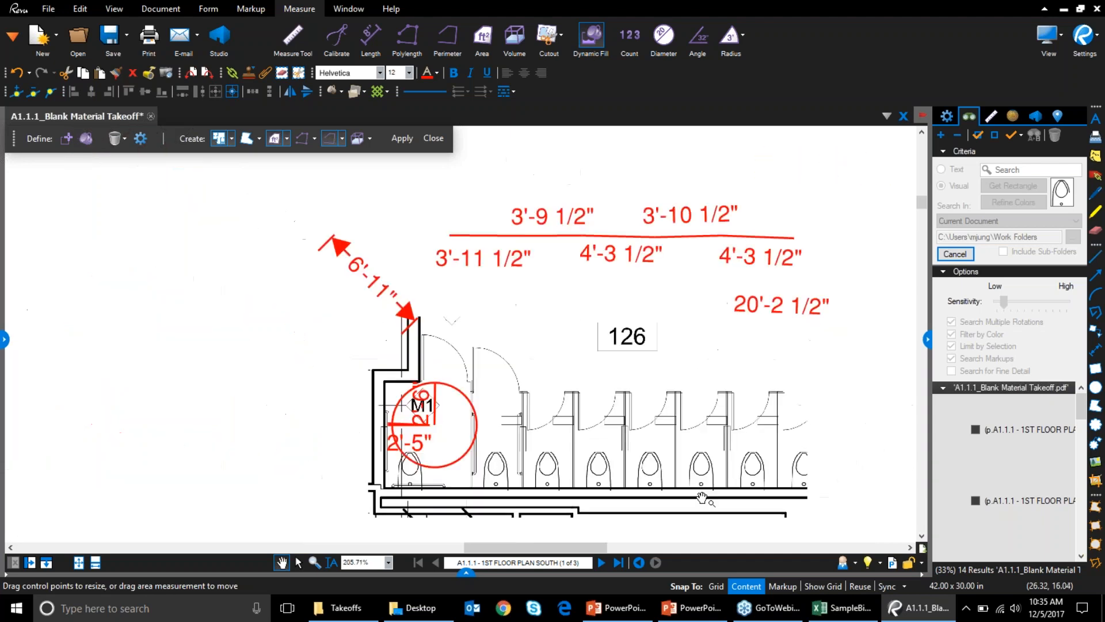
{"action": "left_click_drag", "start_coordinate": [693, 539], "coordinate": [671, 315]}
{"action": "scroll", "coordinate": [670, 315], "scroll_direction": "up", "scroll_amount": 1}
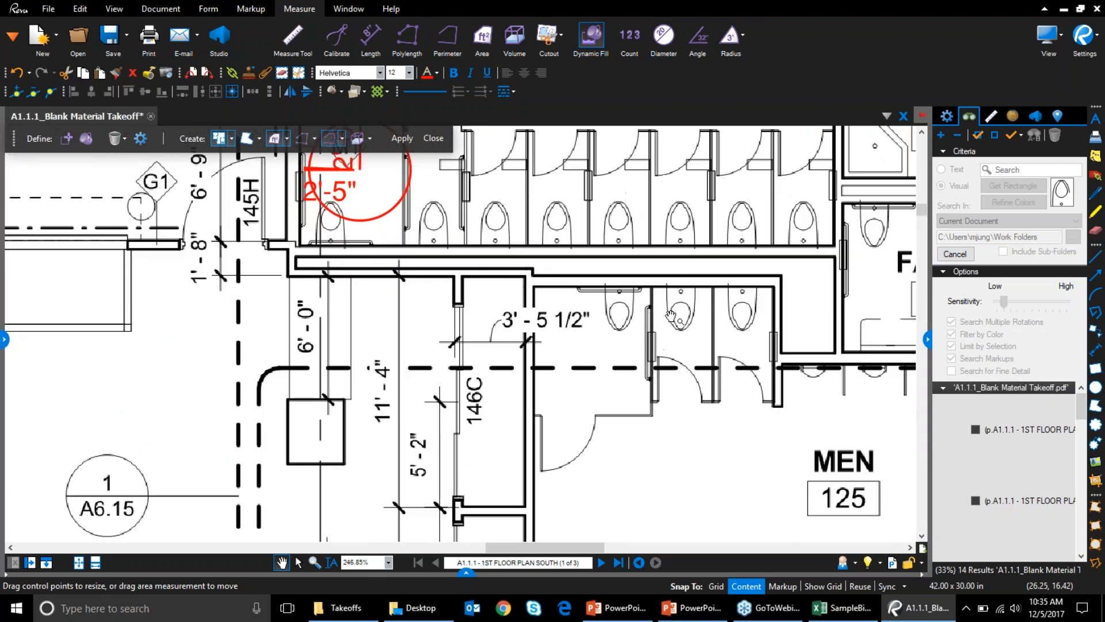
{"action": "scroll", "coordinate": [671, 316], "scroll_direction": "up", "scroll_amount": 3}
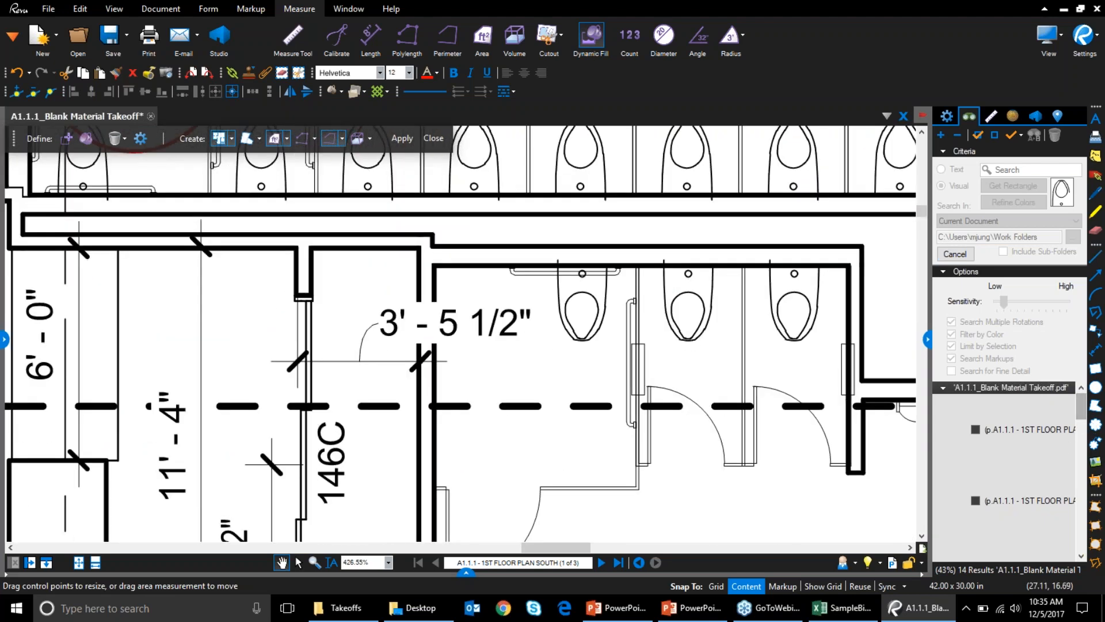
{"action": "left_click_drag", "start_coordinate": [925, 339], "coordinate": [771, 337]}
{"action": "left_click", "coordinate": [427, 140]}
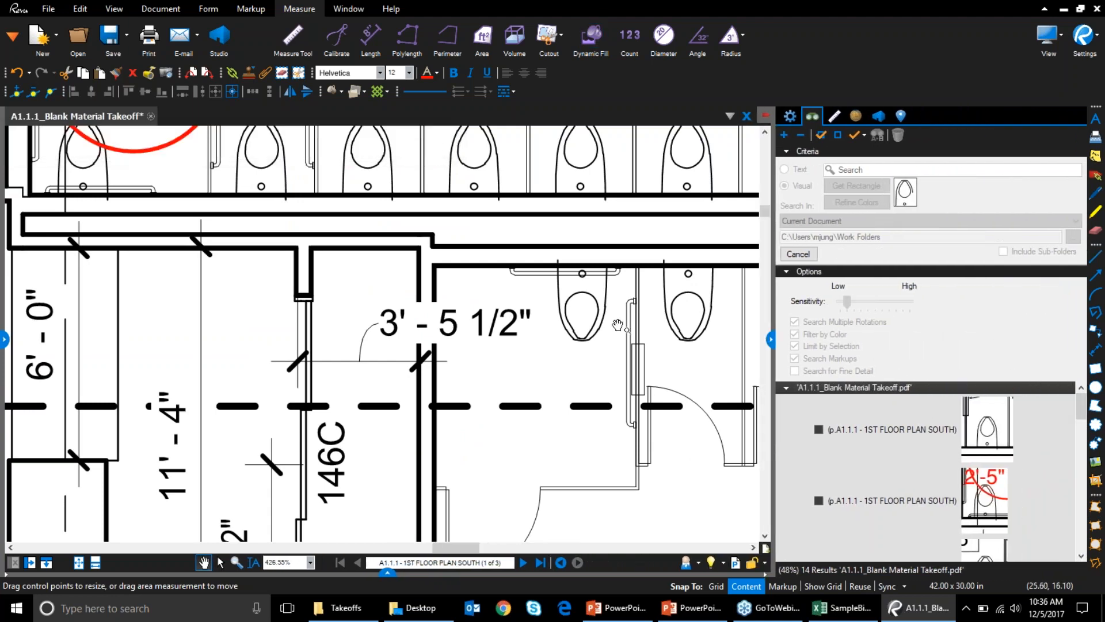
Step: Check all the toilet search results and apply the Plumbing Toilet count measurement from Advanced Materials Takeoff to them
{"action": "scroll", "coordinate": [999, 466], "scroll_direction": "down", "scroll_amount": 1}
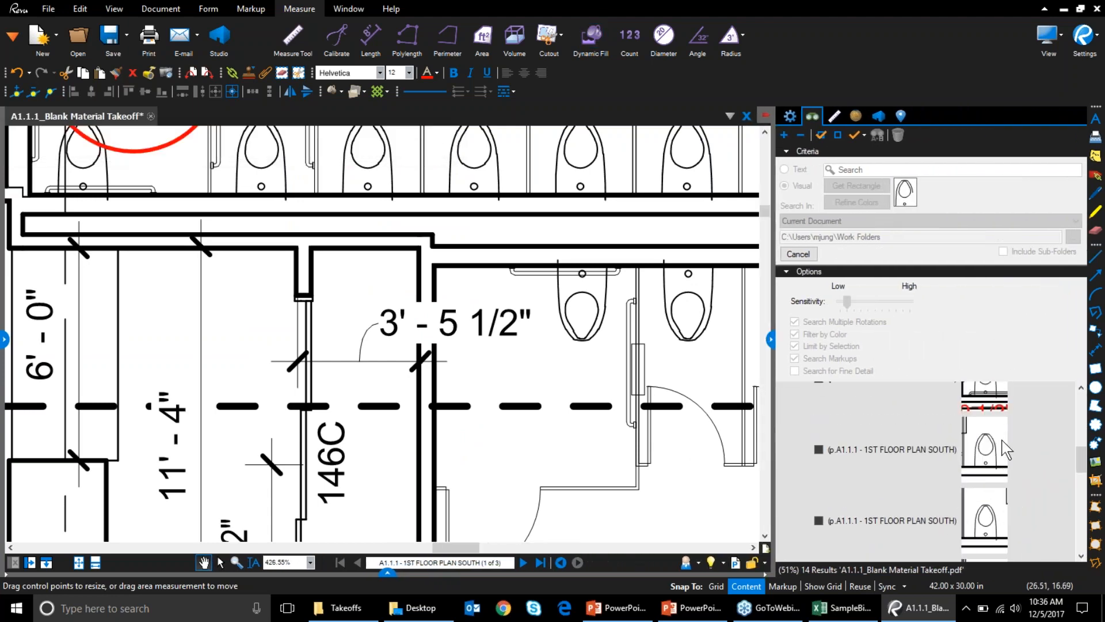
{"action": "scroll", "coordinate": [1005, 448], "scroll_direction": "down", "scroll_amount": 1}
{"action": "scroll", "coordinate": [1000, 445], "scroll_direction": "down", "scroll_amount": 1}
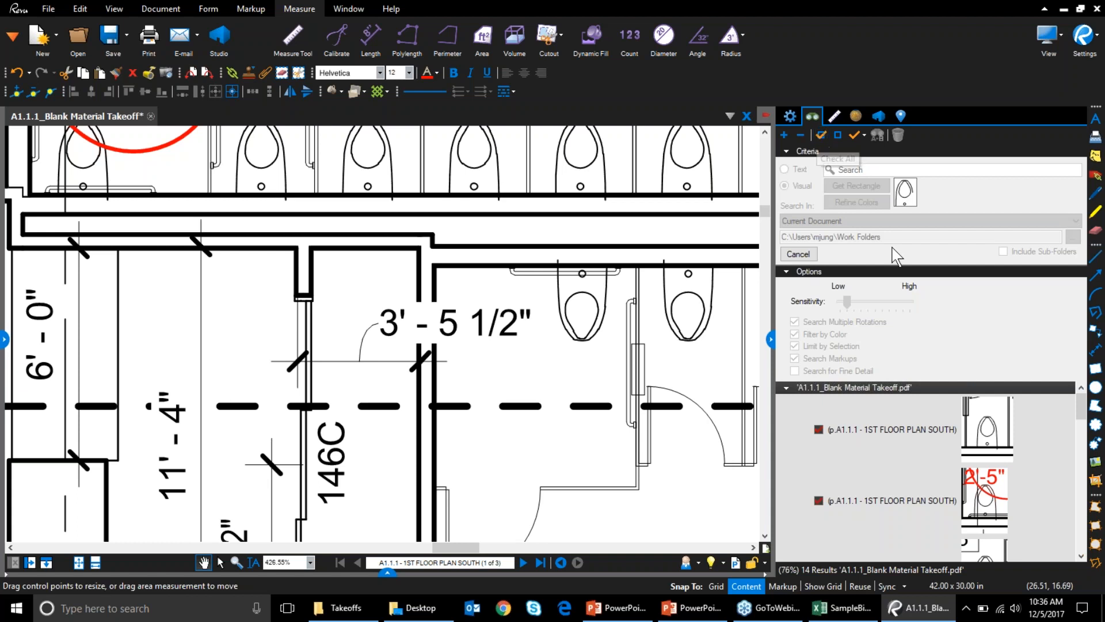
{"action": "left_click", "coordinate": [865, 134]}
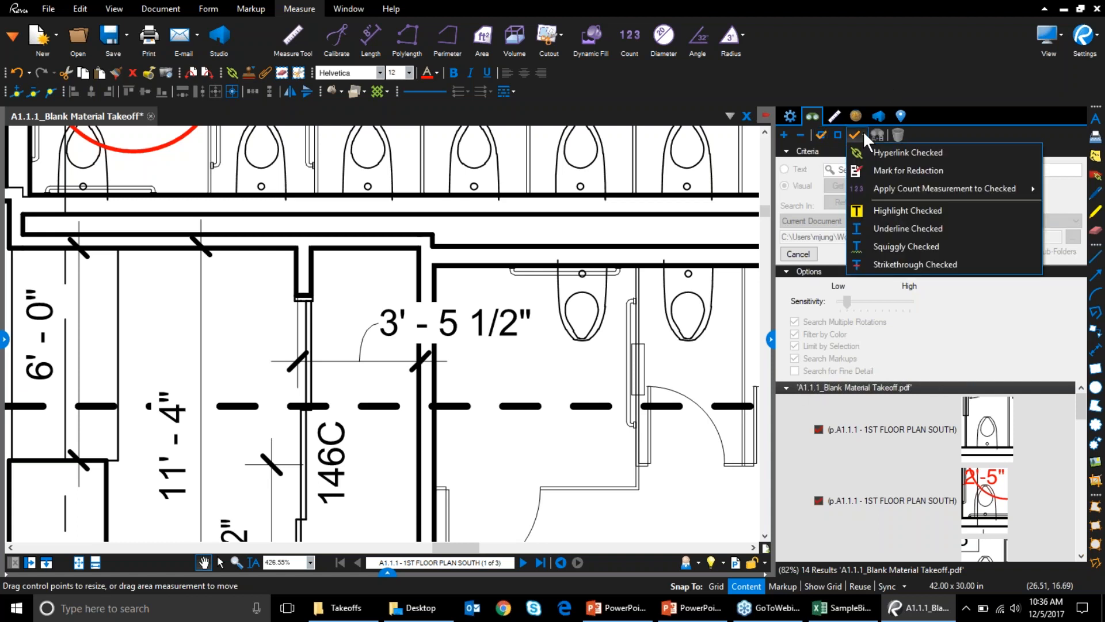
{"action": "mouse_move", "coordinate": [906, 189]}
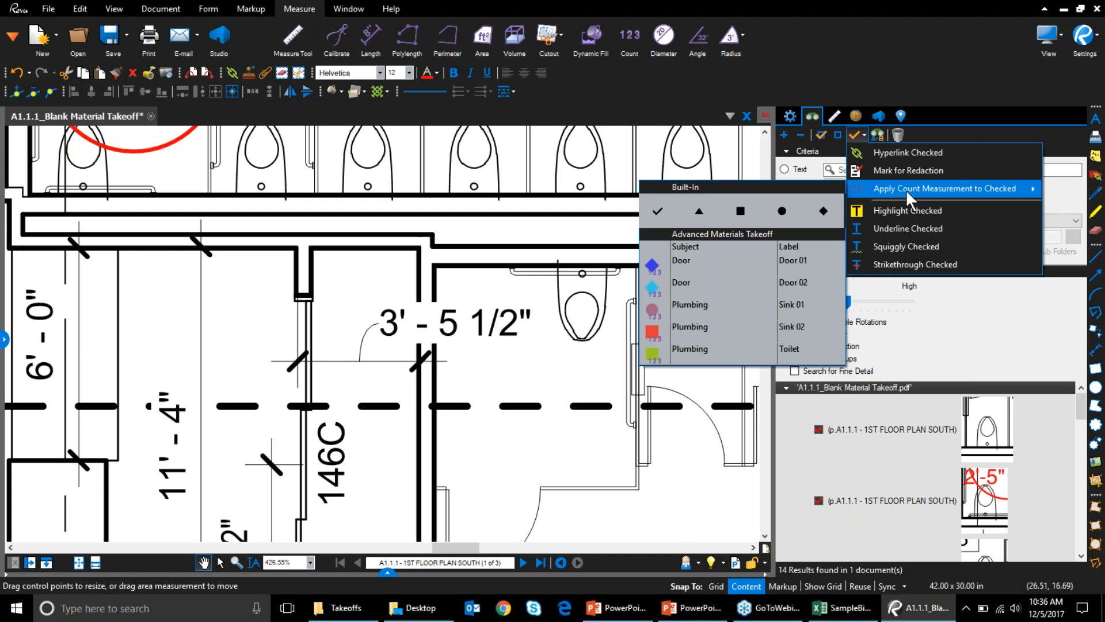
{"action": "left_click", "coordinate": [661, 362]}
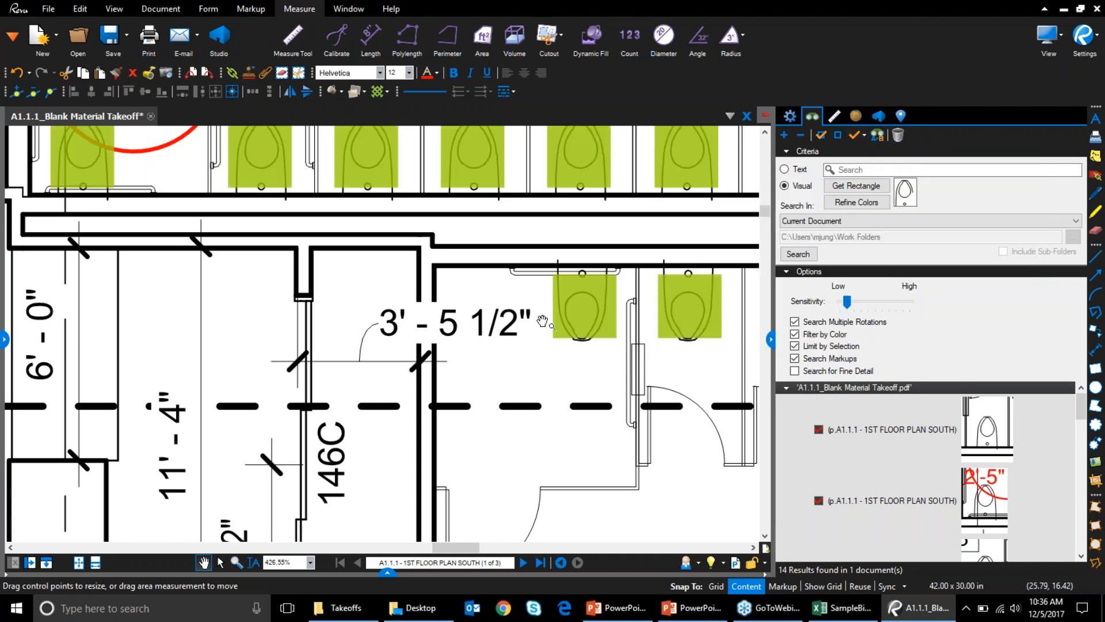
Step: Examine the green toilet count markers across the restrooms and the Carpet 01 takeoff in Electrical 131
{"action": "scroll", "coordinate": [662, 385], "scroll_direction": "down", "scroll_amount": 1}
{"action": "scroll", "coordinate": [555, 399], "scroll_direction": "down", "scroll_amount": 9}
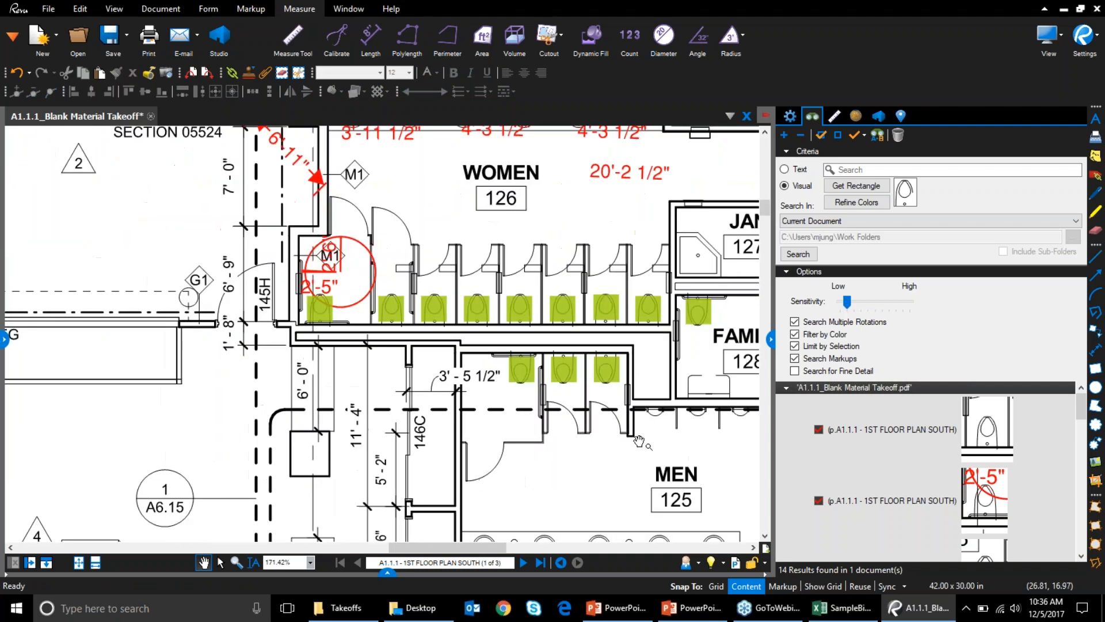
{"action": "scroll", "coordinate": [641, 430], "scroll_direction": "down", "scroll_amount": 4}
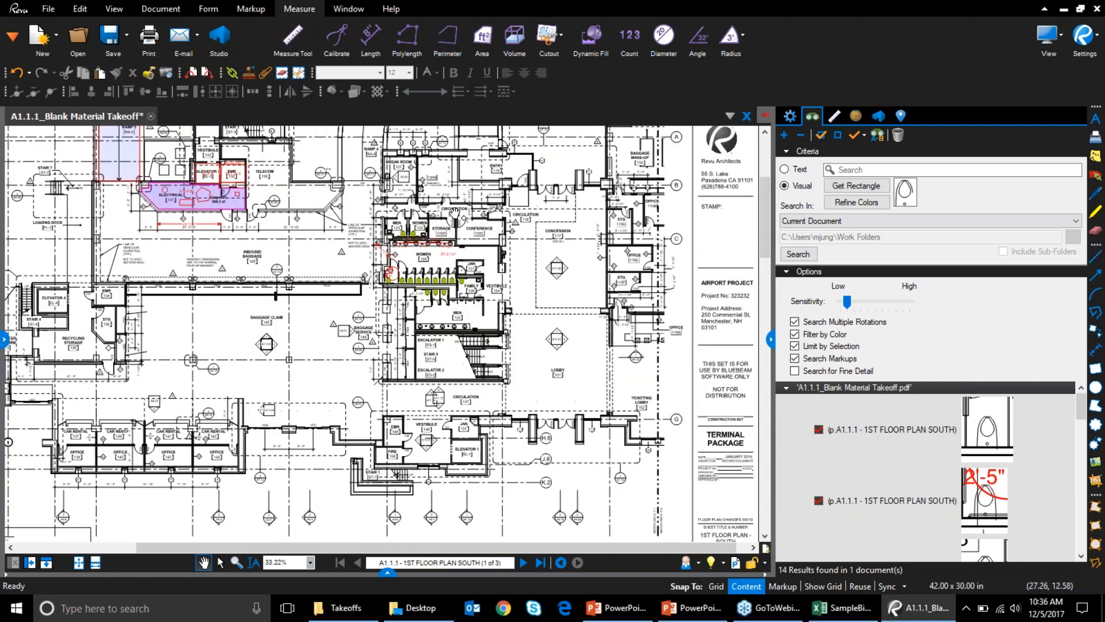
{"action": "scroll", "coordinate": [457, 232], "scroll_direction": "up", "scroll_amount": 6}
{"action": "left_click_drag", "start_coordinate": [419, 296], "coordinate": [490, 296]}
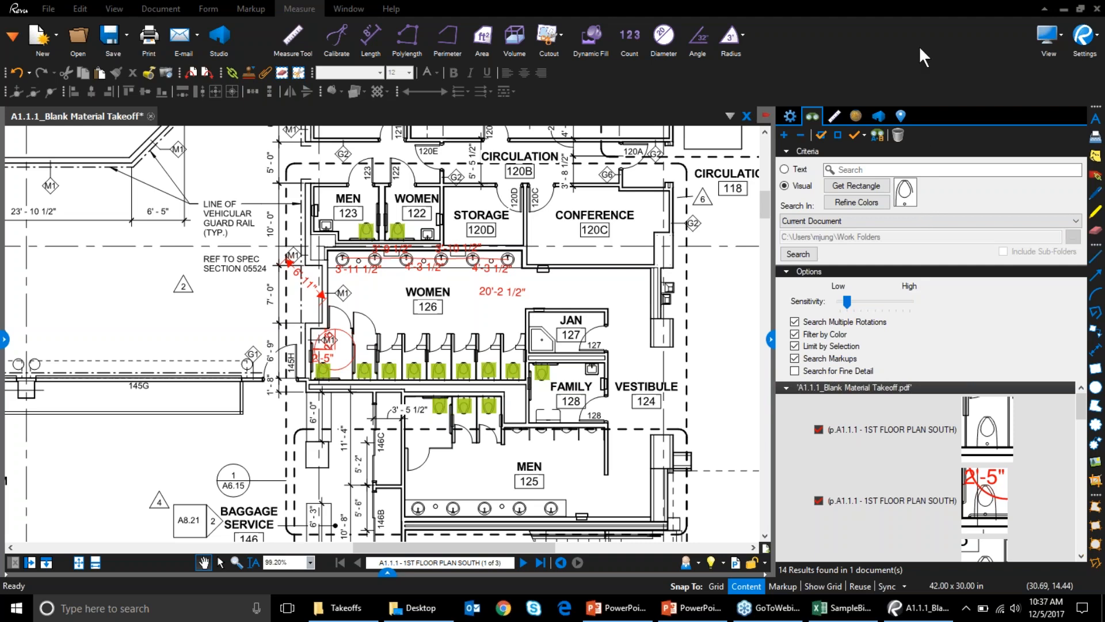
{"action": "left_click", "coordinate": [770, 339]}
{"action": "left_click_drag", "start_coordinate": [594, 430], "coordinate": [824, 441]}
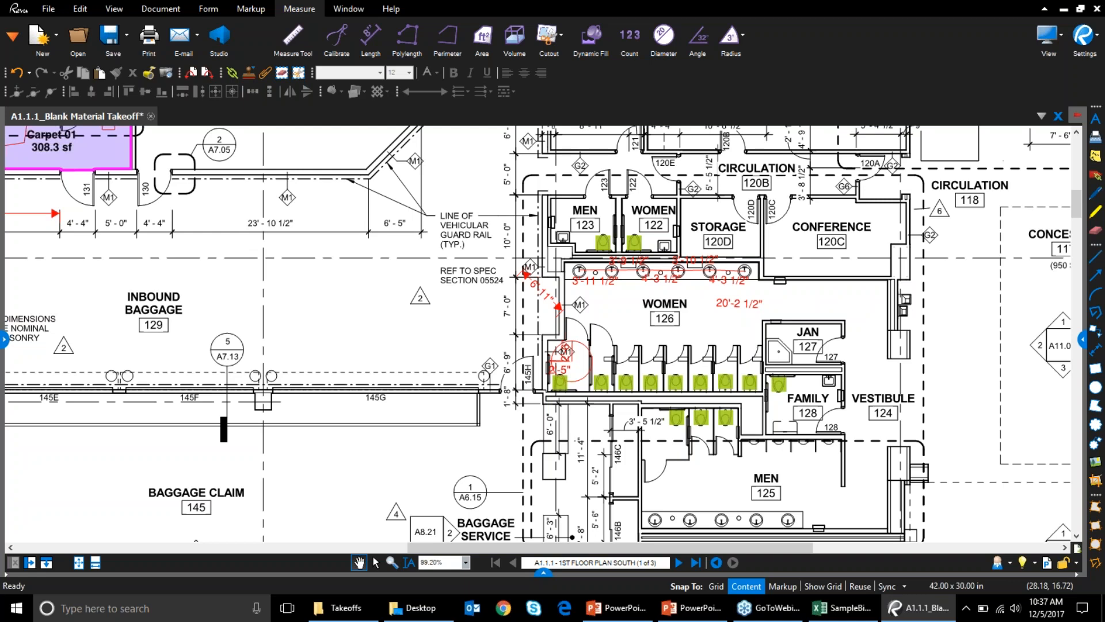
{"action": "left_click_drag", "start_coordinate": [131, 167], "coordinate": [612, 308]}
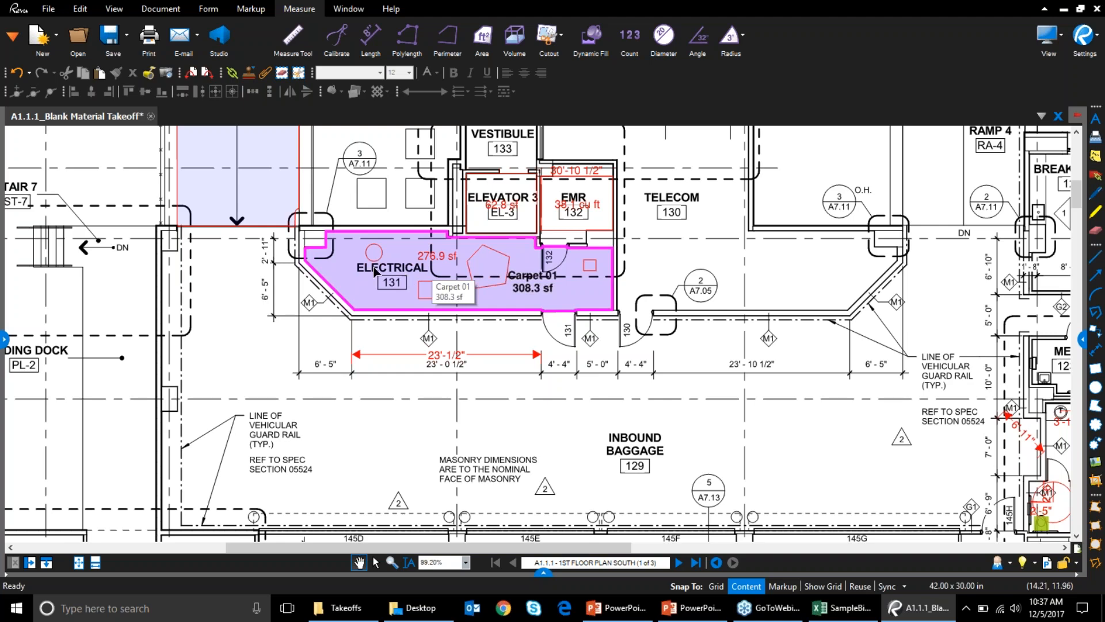
{"action": "left_click_drag", "start_coordinate": [420, 276], "coordinate": [87, 180]}
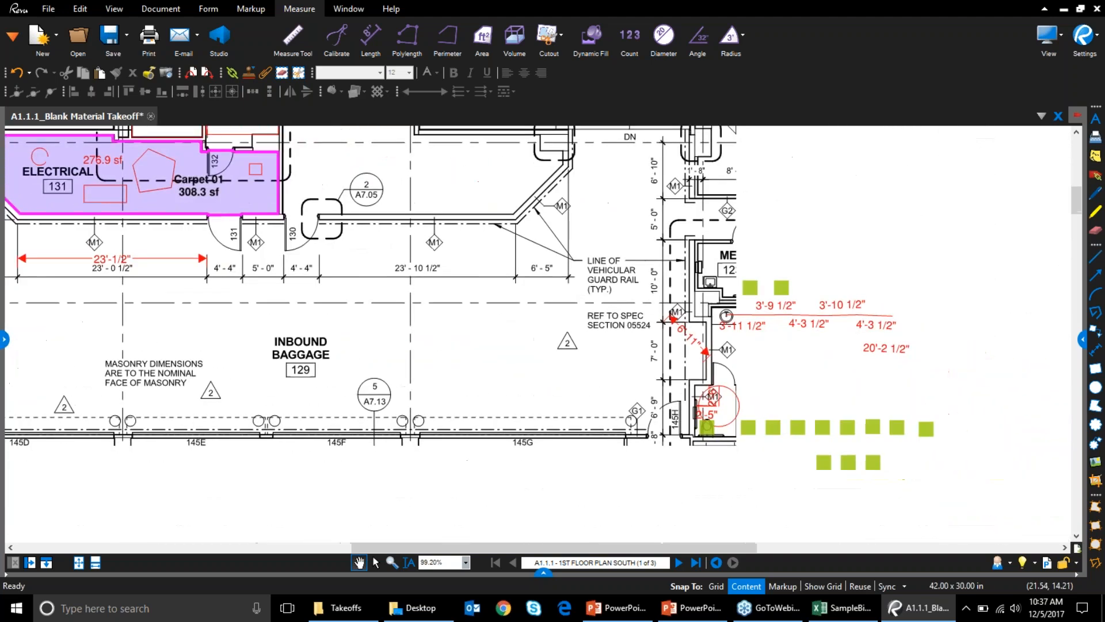
{"action": "scroll", "coordinate": [863, 471], "scroll_direction": "up", "scroll_amount": 3}
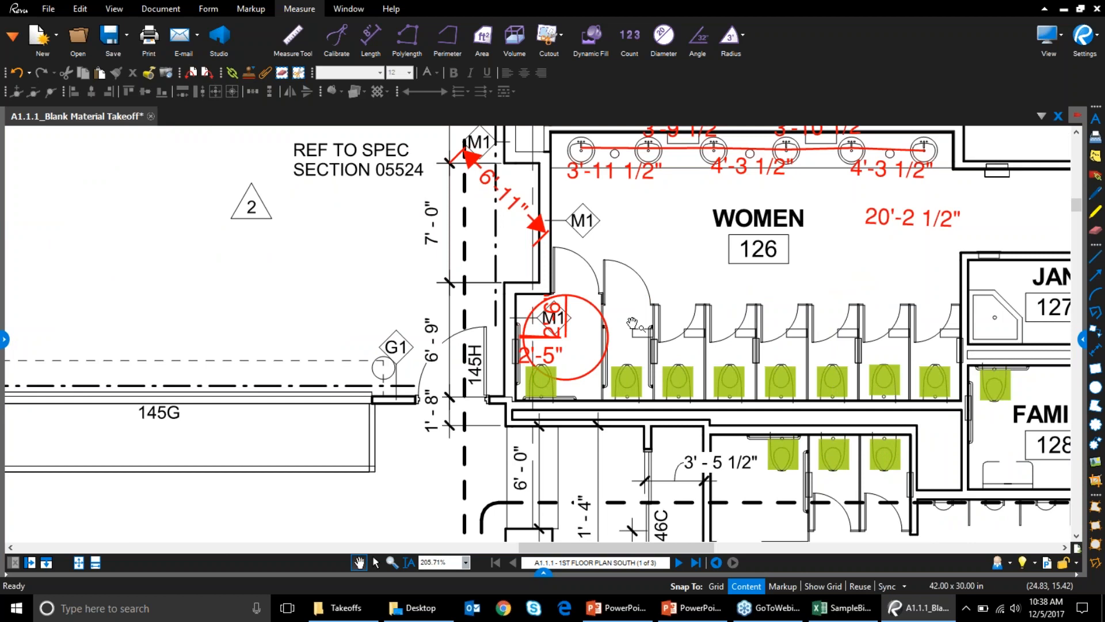
{"action": "left_click_drag", "start_coordinate": [838, 248], "coordinate": [775, 337]}
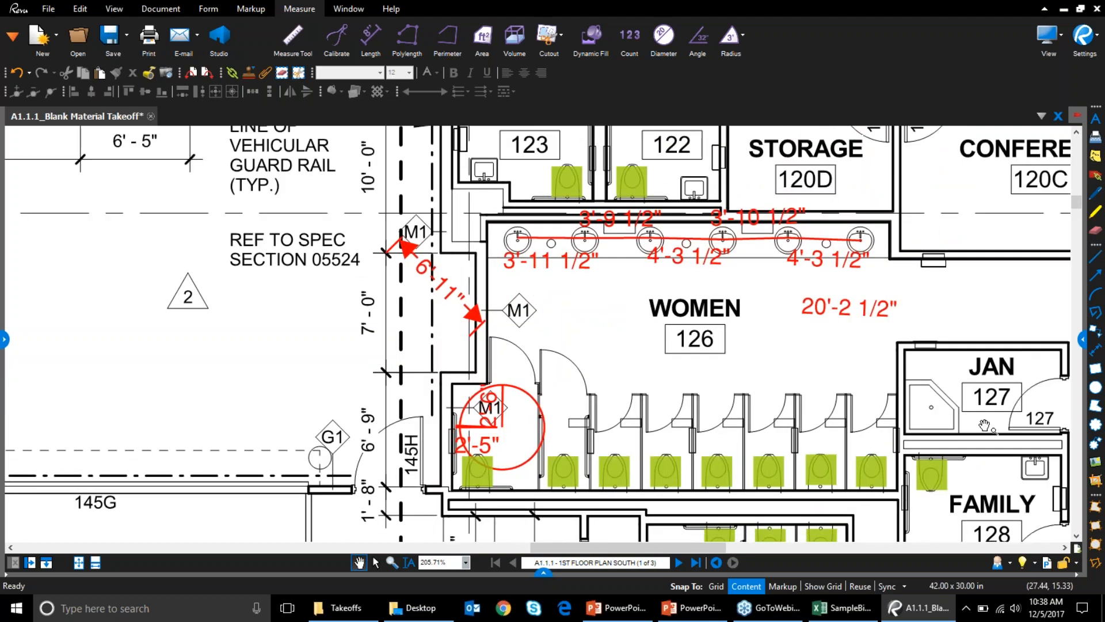
Step: Inspect the properties of the sink polylength, the diagonal length and the Toilet count measurement at Women 126
{"action": "left_click", "coordinate": [13, 36]}
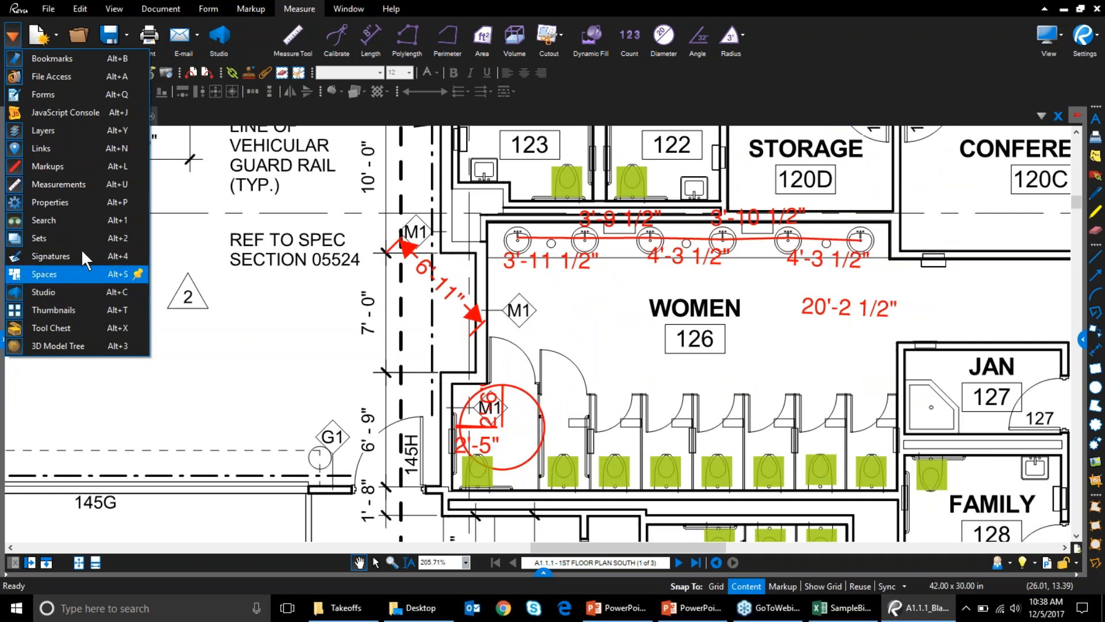
{"action": "left_click", "coordinate": [66, 203]}
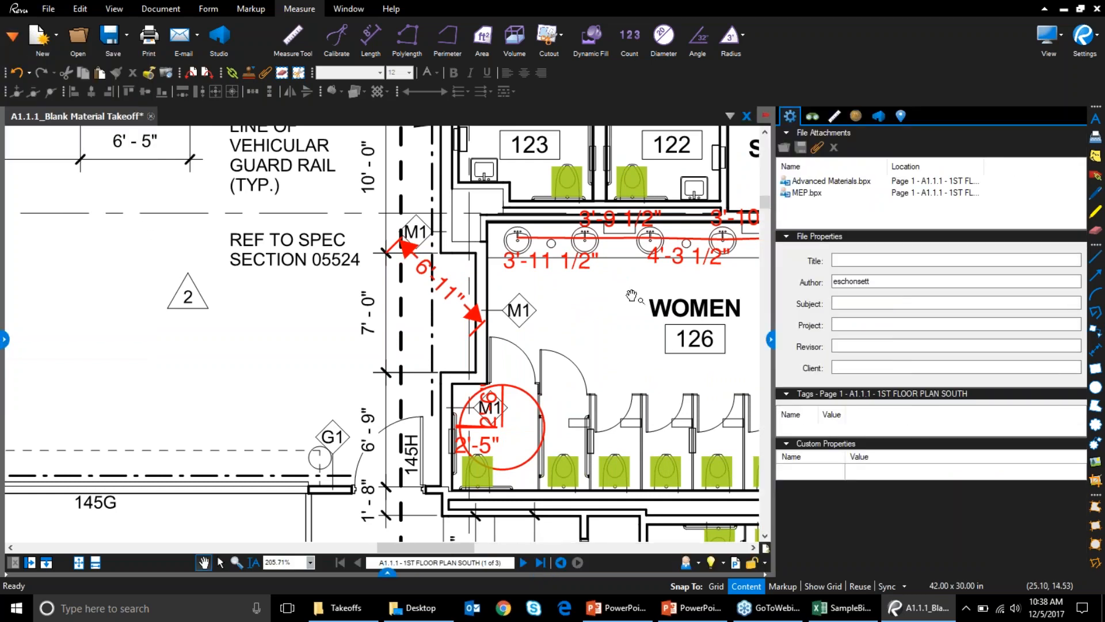
{"action": "left_click_drag", "start_coordinate": [628, 301], "coordinate": [318, 298]}
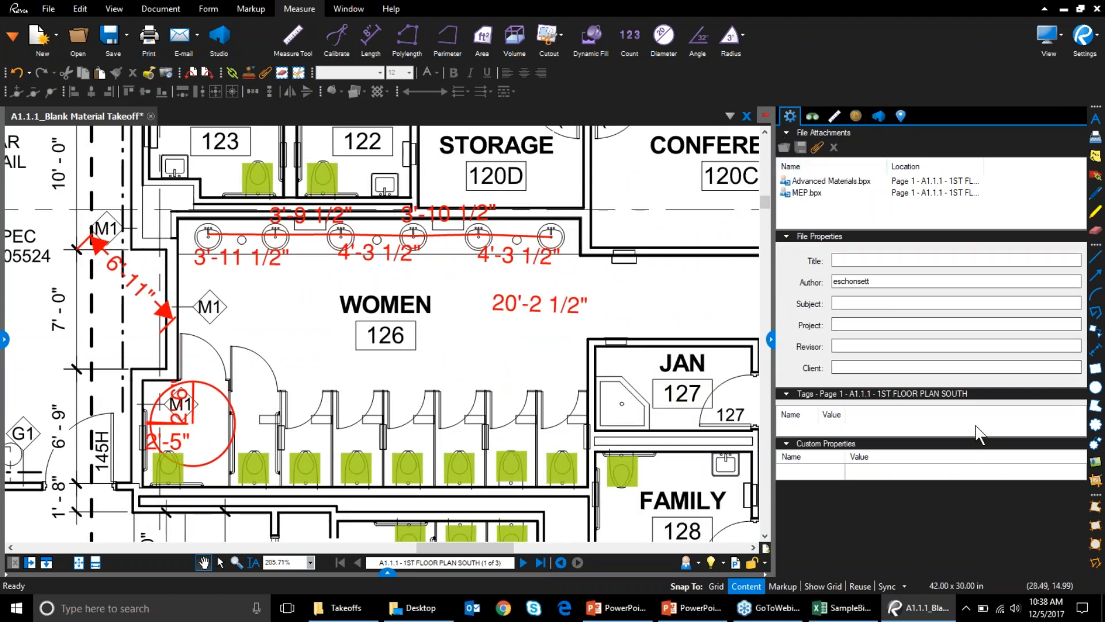
{"action": "left_click", "coordinate": [240, 240]}
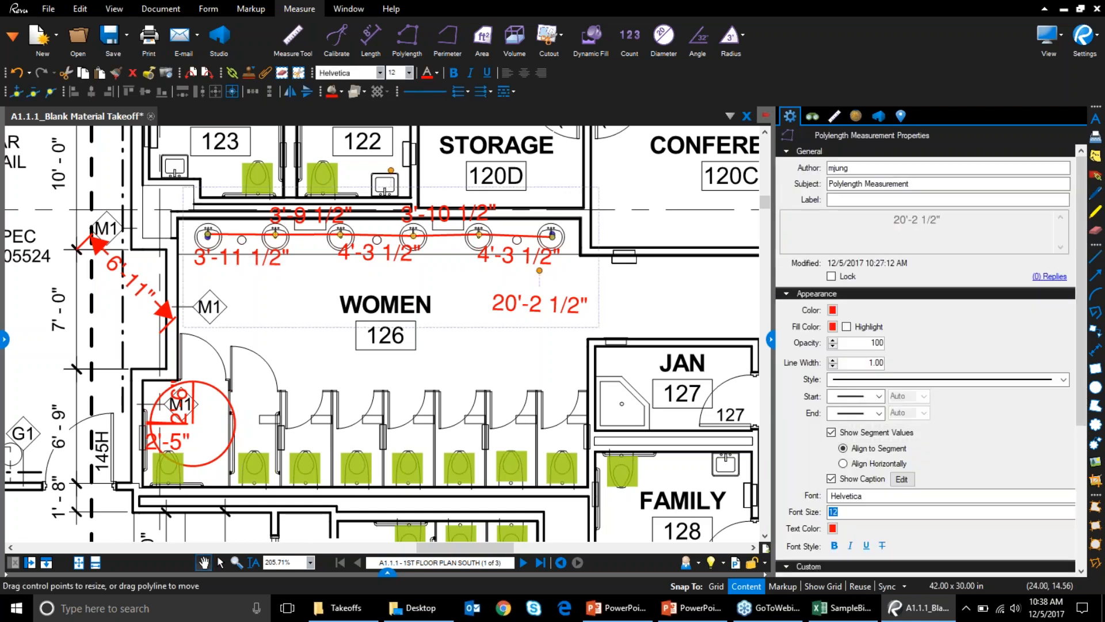
{"action": "left_click", "coordinate": [153, 292]}
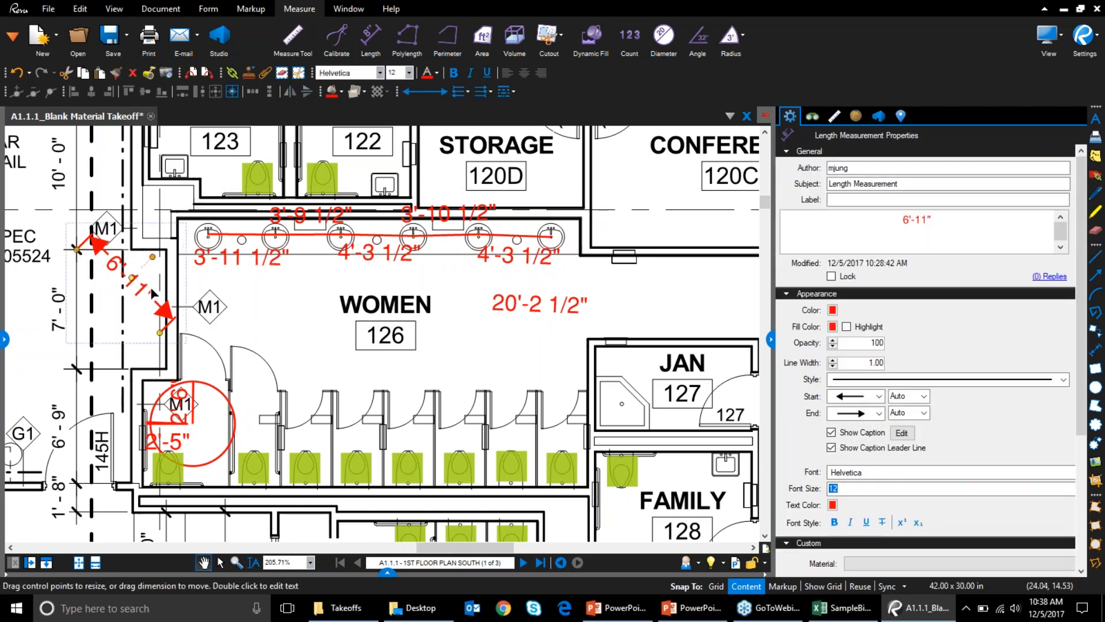
{"action": "left_click", "coordinate": [254, 467]}
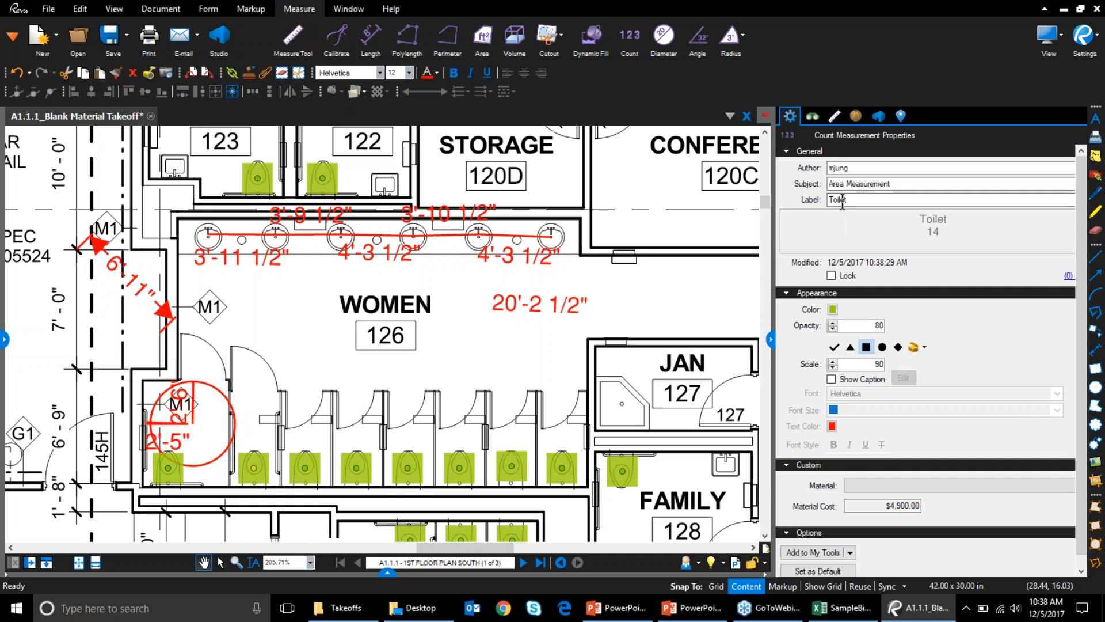
Step: Set the subject of the sink polylength in Women 126 to Piping and its label to 2" Pipes
{"action": "left_click", "coordinate": [469, 245]}
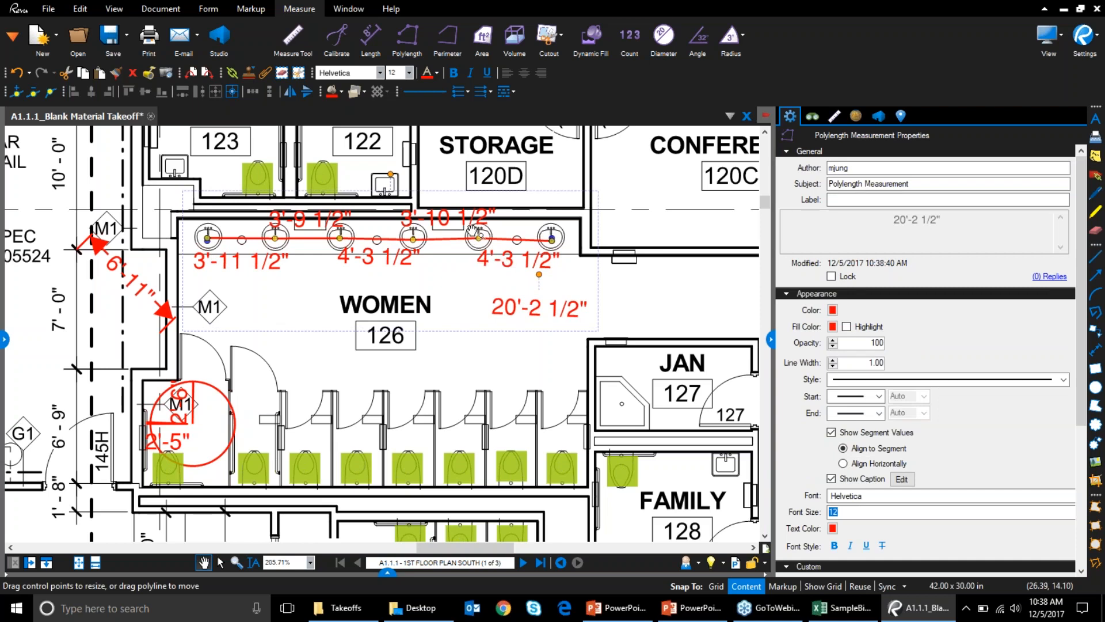
{"action": "left_click_drag", "start_coordinate": [926, 183], "coordinate": [827, 183]}
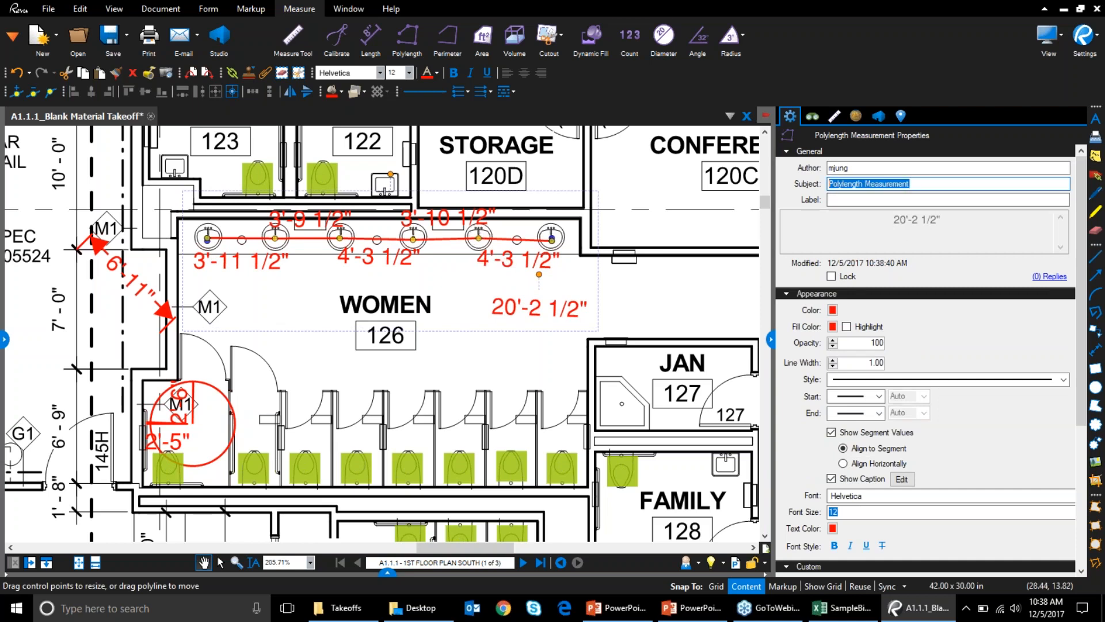
{"action": "type", "text": "Piping"}
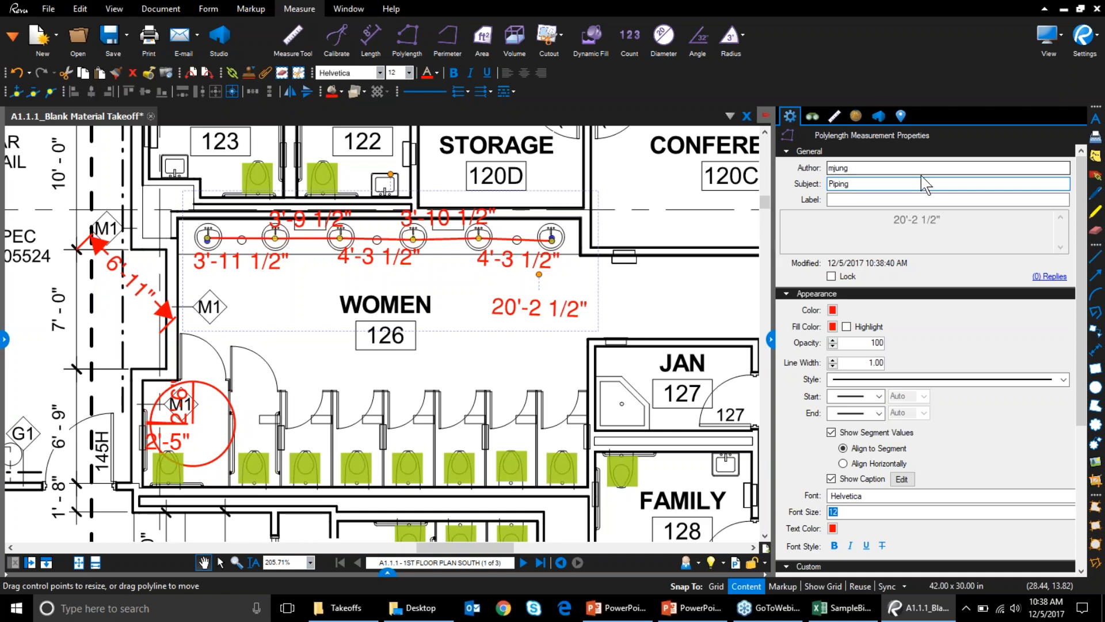
{"action": "left_click", "coordinate": [885, 199]}
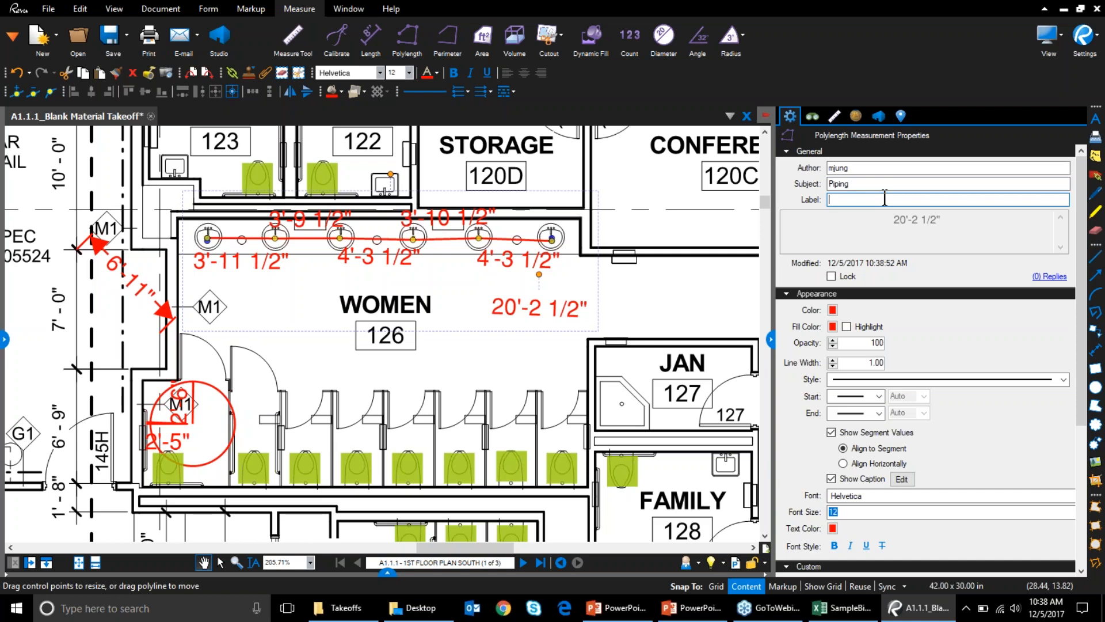
{"action": "type", "text": "2\" Pipes"}
Step: Restrict the sink polylength's caption to its length, leaving out the label
{"action": "left_click", "coordinate": [831, 479]}
{"action": "left_click", "coordinate": [832, 480]}
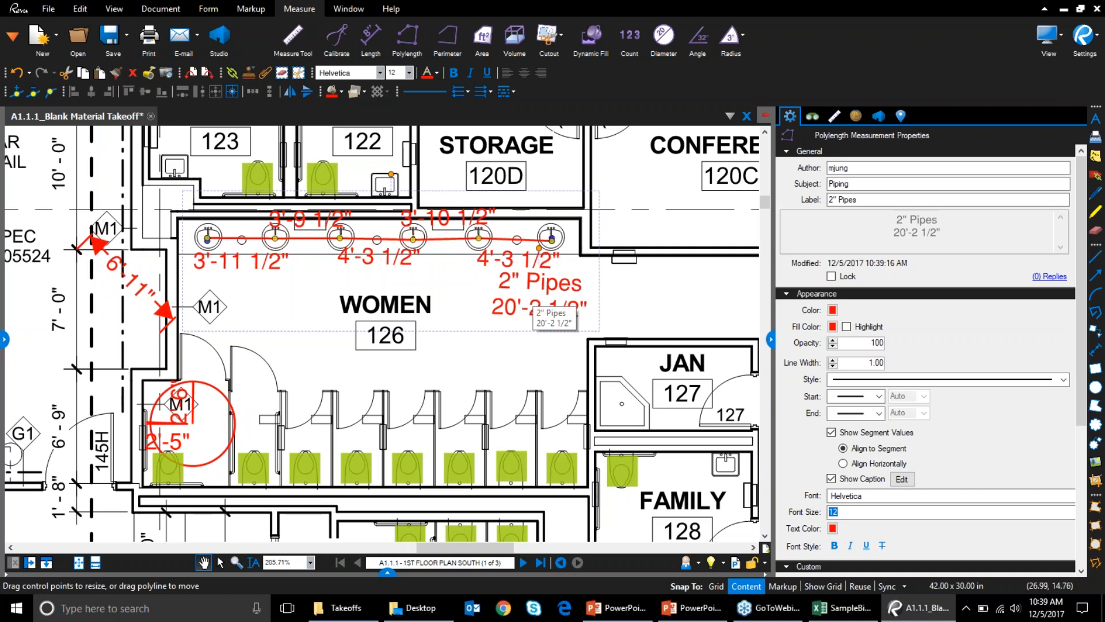
{"action": "left_click", "coordinate": [902, 479]}
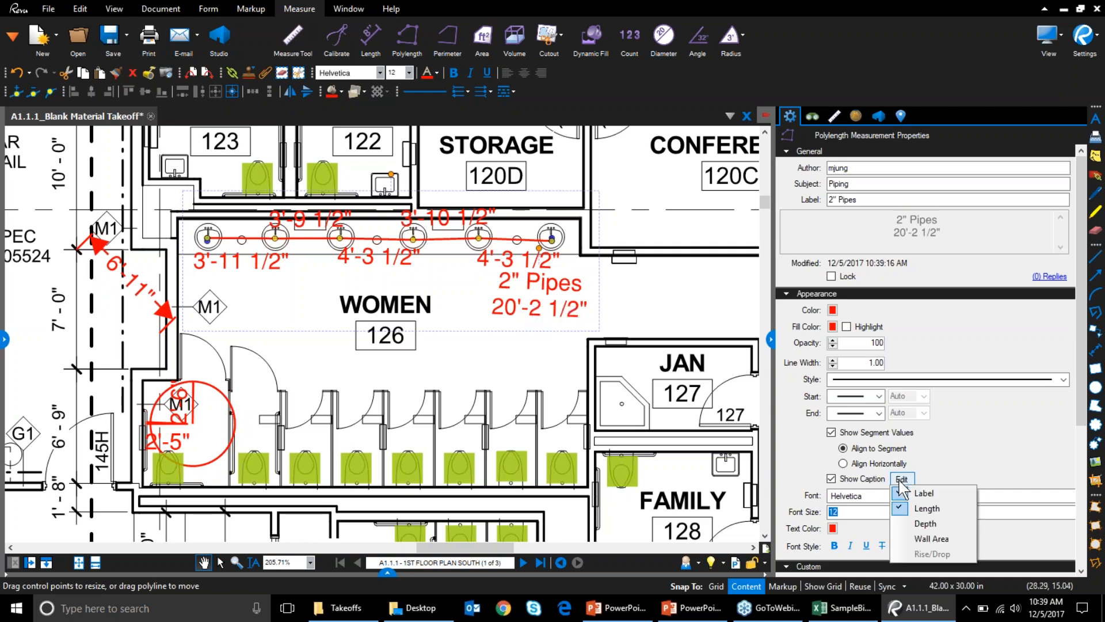
{"action": "left_click", "coordinate": [914, 509]}
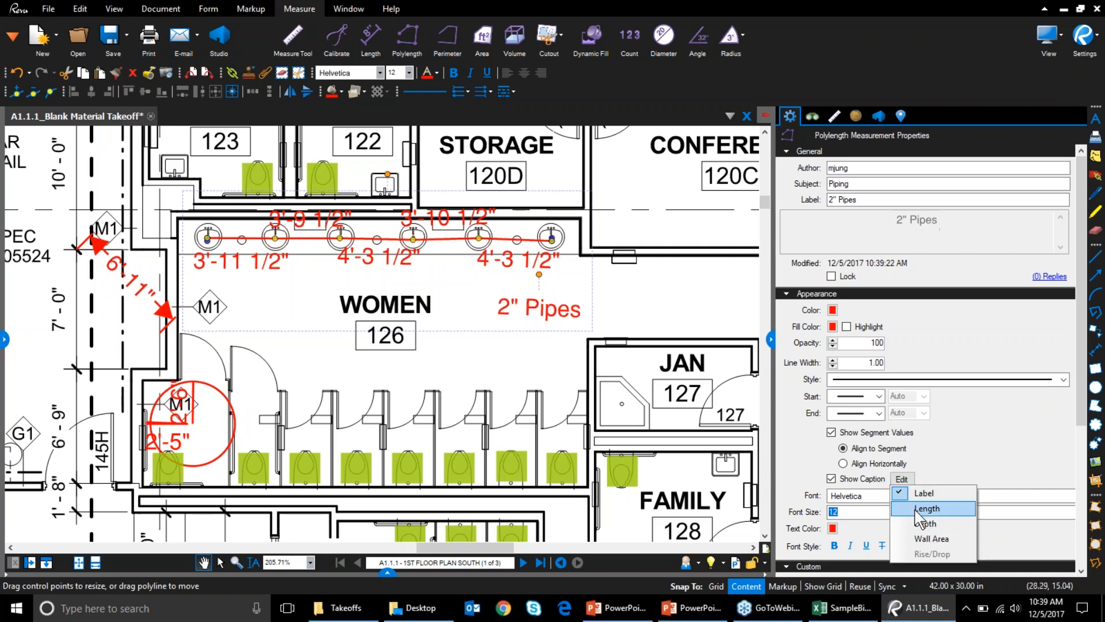
{"action": "left_click", "coordinate": [914, 509]}
{"action": "left_click", "coordinate": [924, 495]}
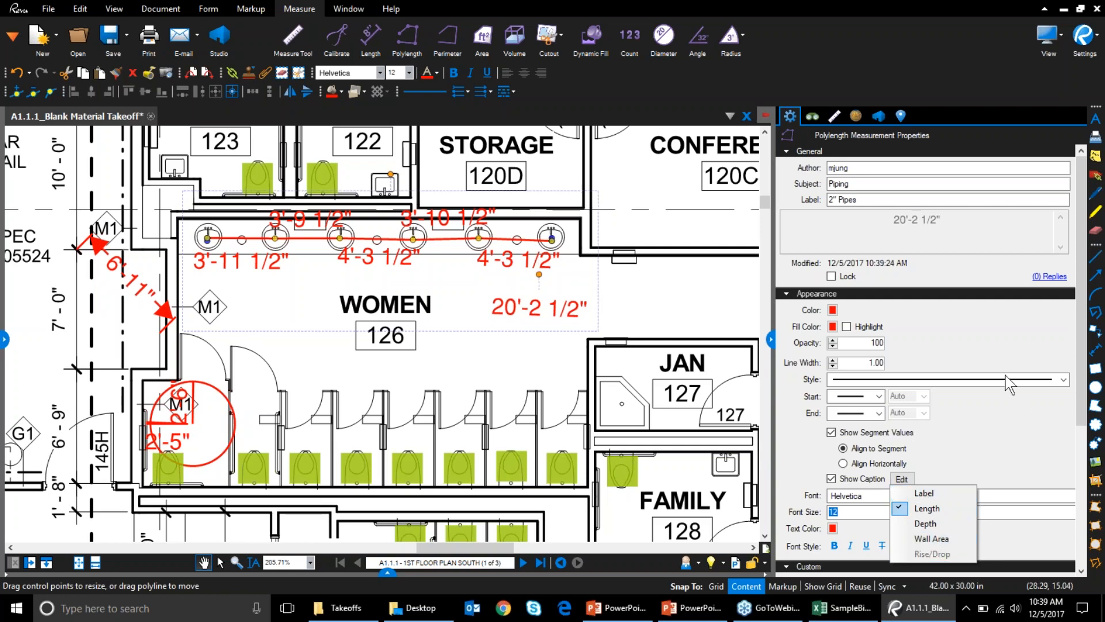
{"action": "left_click", "coordinate": [1020, 429]}
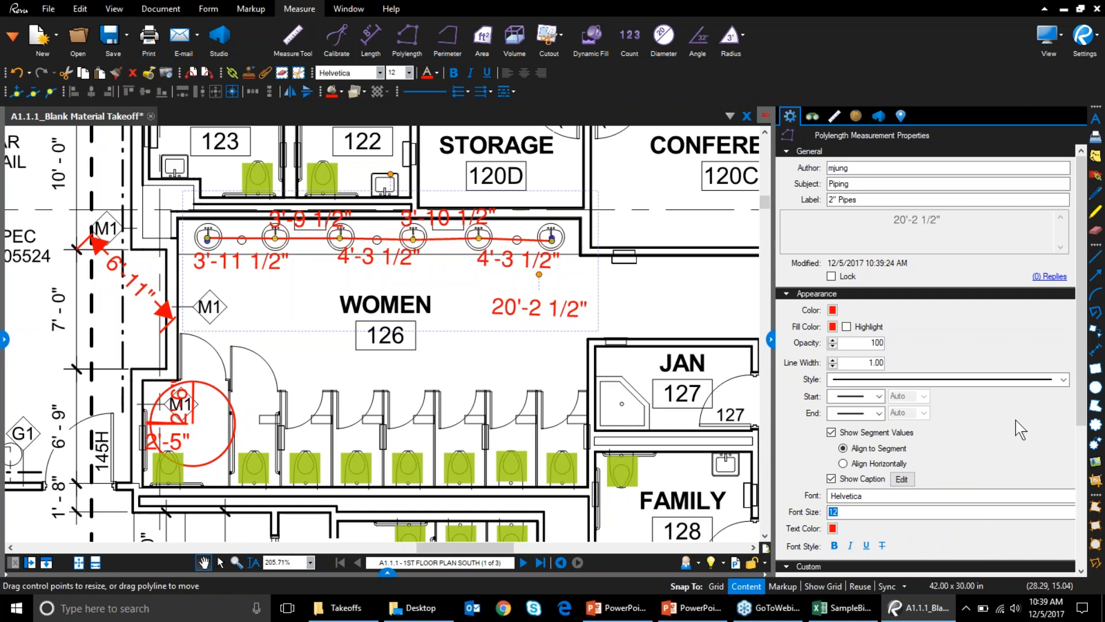
Step: Change the line color and text color of the sink polylength to blue
{"action": "left_click", "coordinate": [833, 311]}
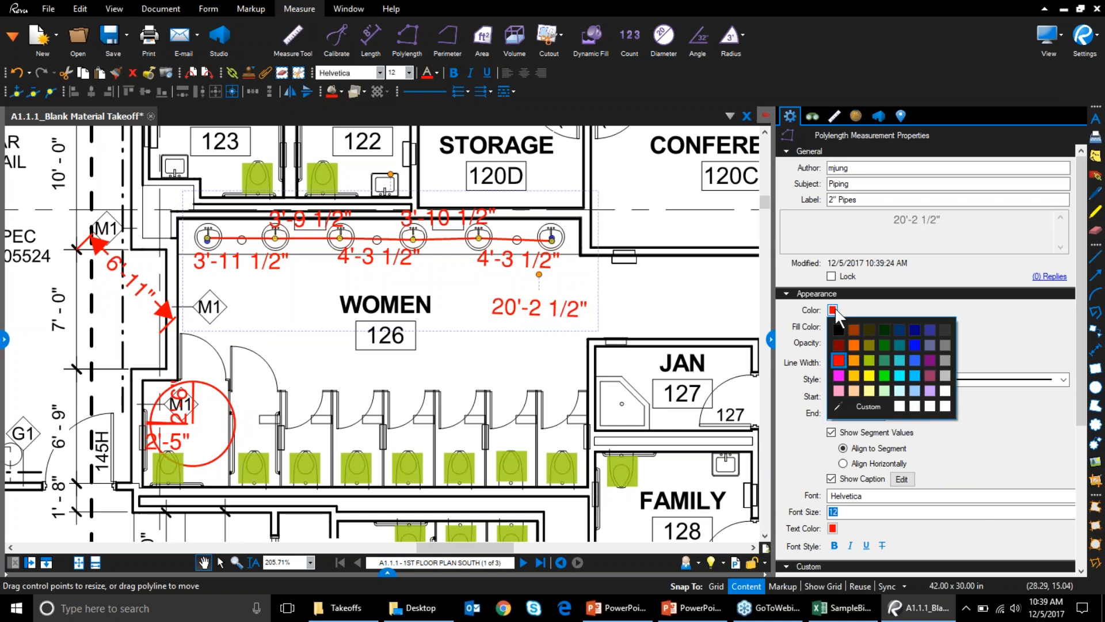
{"action": "left_click", "coordinate": [920, 344]}
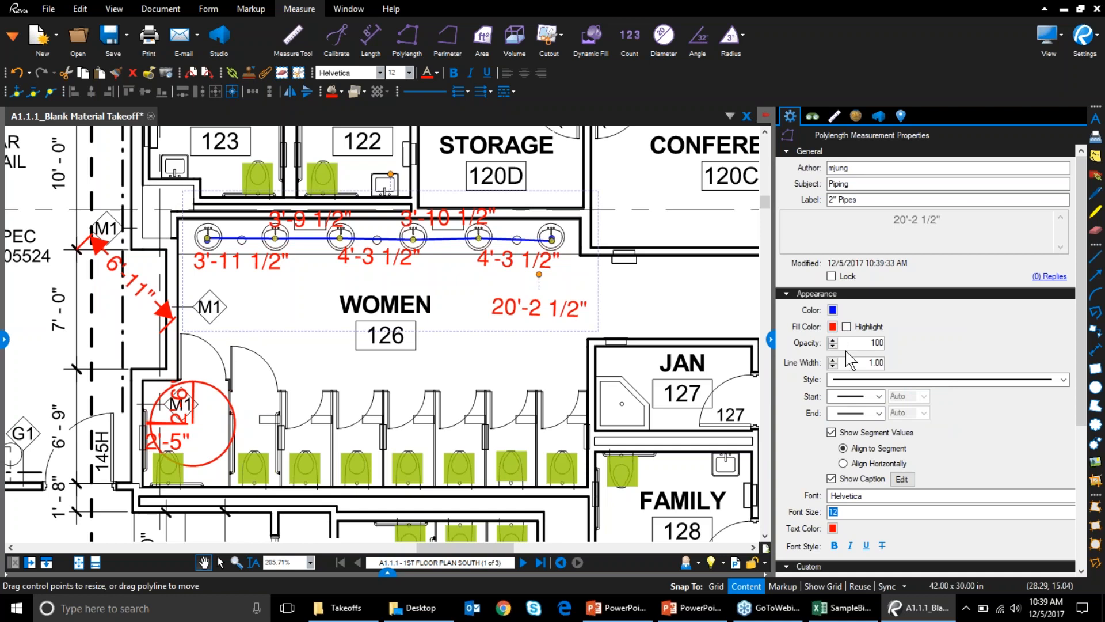
{"action": "left_click", "coordinate": [833, 527]}
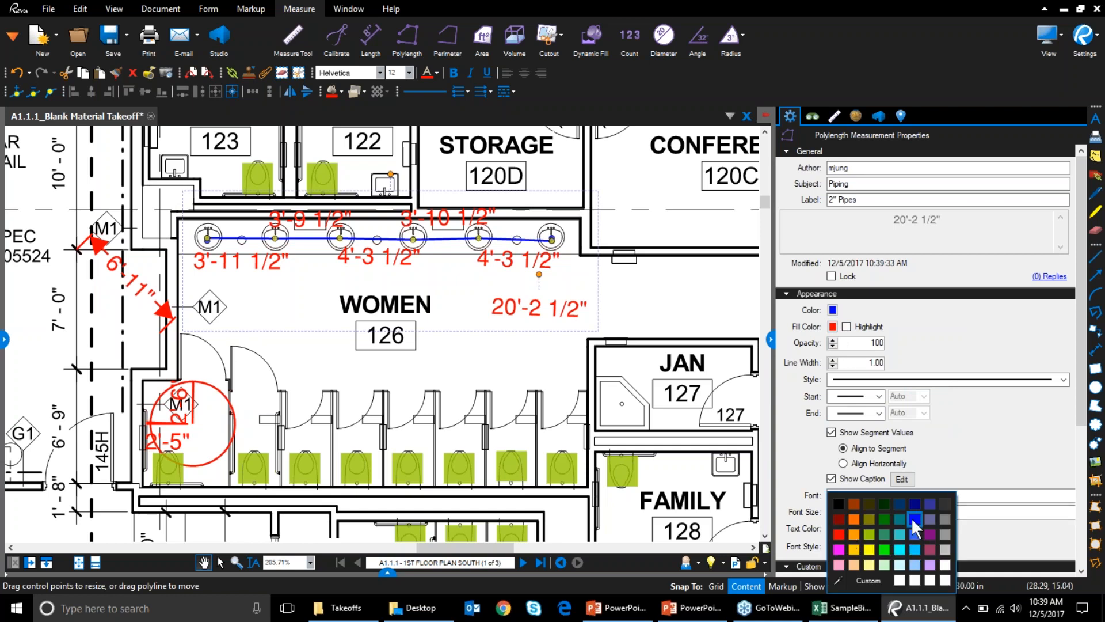
{"action": "left_click", "coordinate": [913, 518]}
Step: Reduce the font size of the sink polylength's text to 10 and deselect the markup
{"action": "scroll", "coordinate": [887, 460], "scroll_direction": "down", "scroll_amount": 3}
{"action": "left_click", "coordinate": [866, 429]}
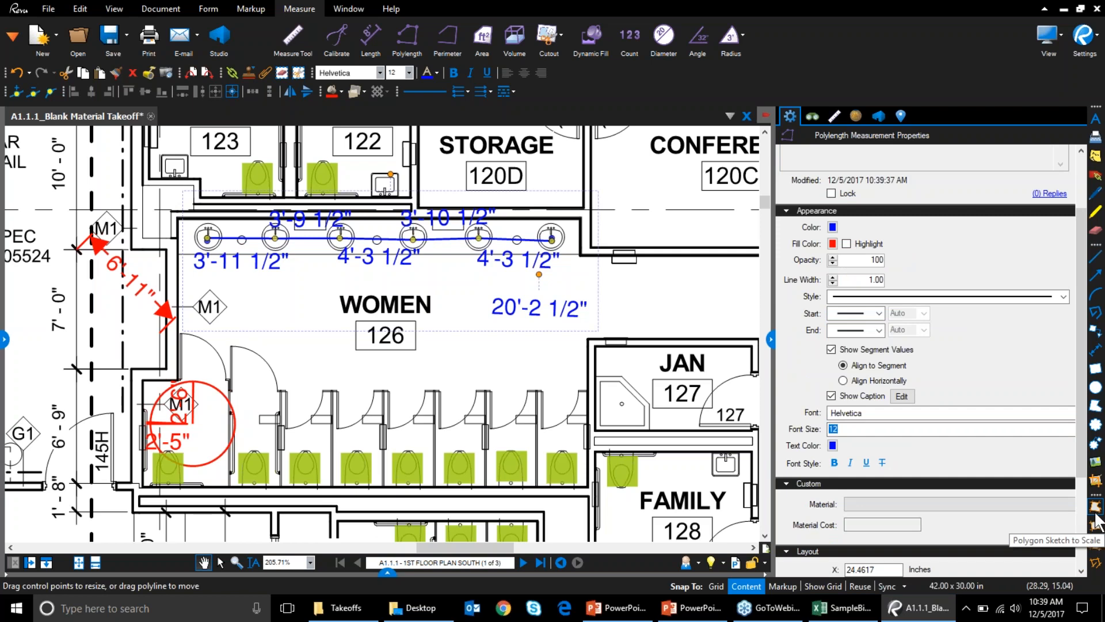
{"action": "key", "text": "h"}
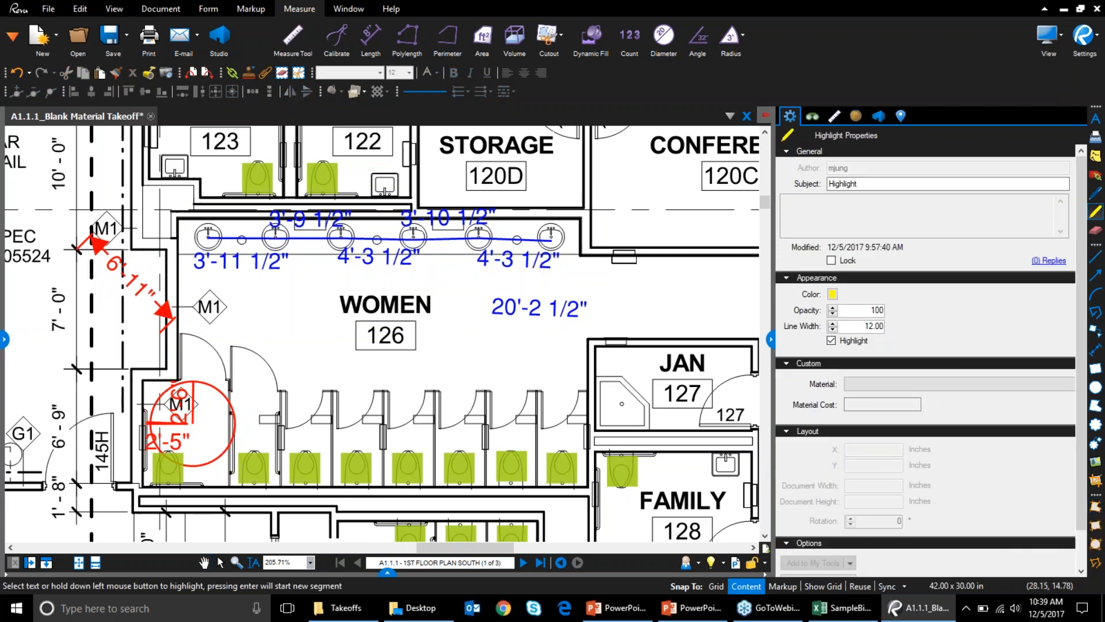
{"action": "key", "text": "Escape"}
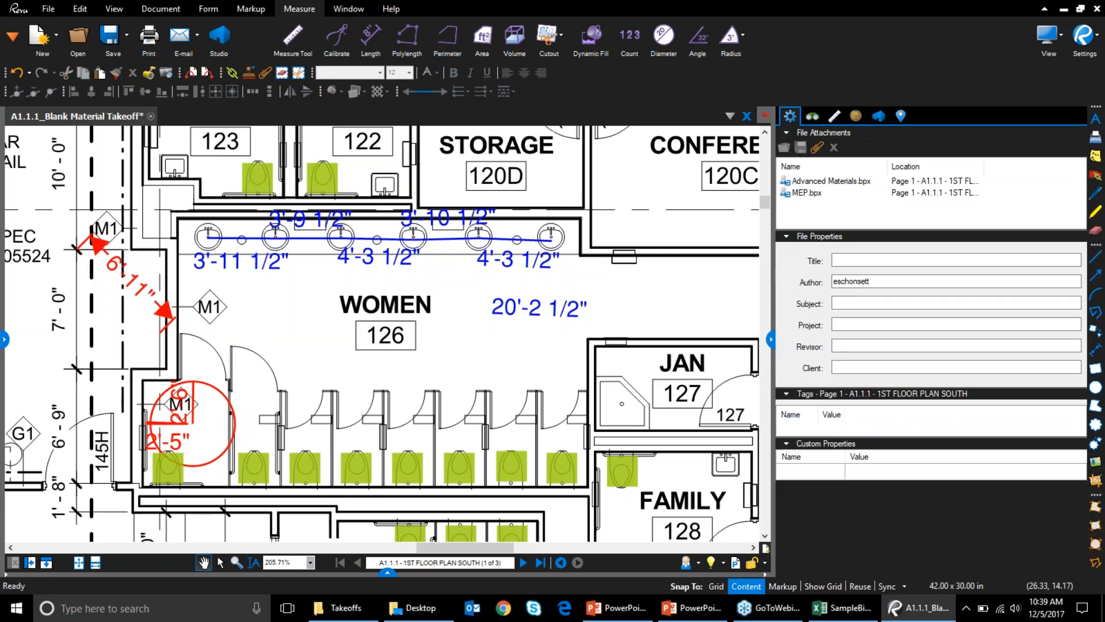
{"action": "left_click", "coordinate": [484, 266]}
{"action": "left_click", "coordinate": [847, 429]}
{"action": "type", "text": "11"}
{"action": "key", "text": "Return"}
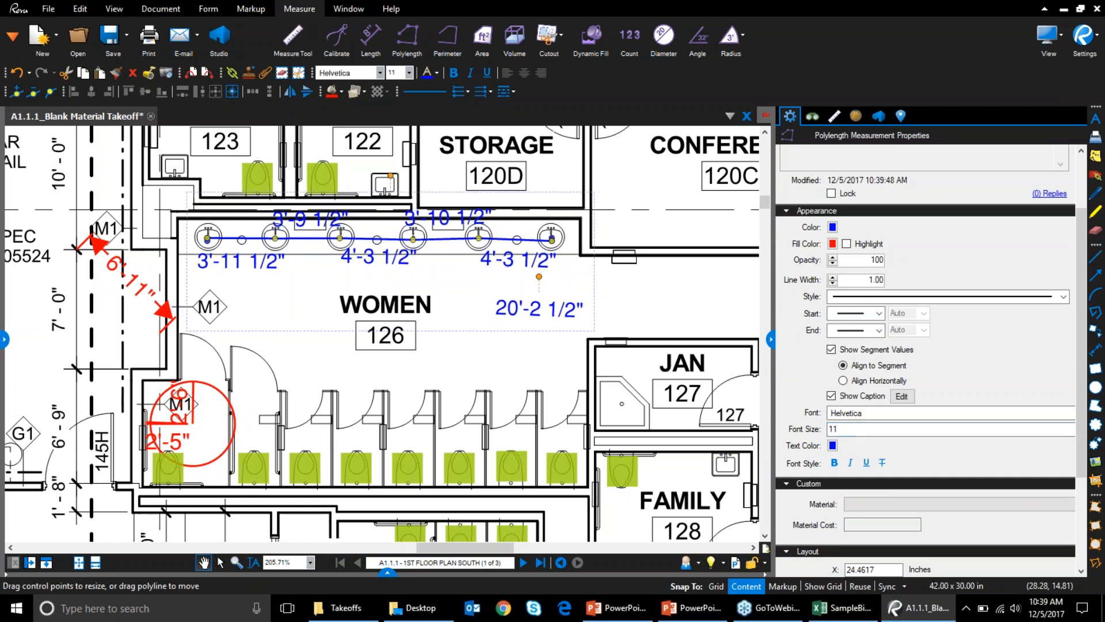
{"action": "scroll", "coordinate": [926, 432], "scroll_direction": "up", "scroll_amount": 1}
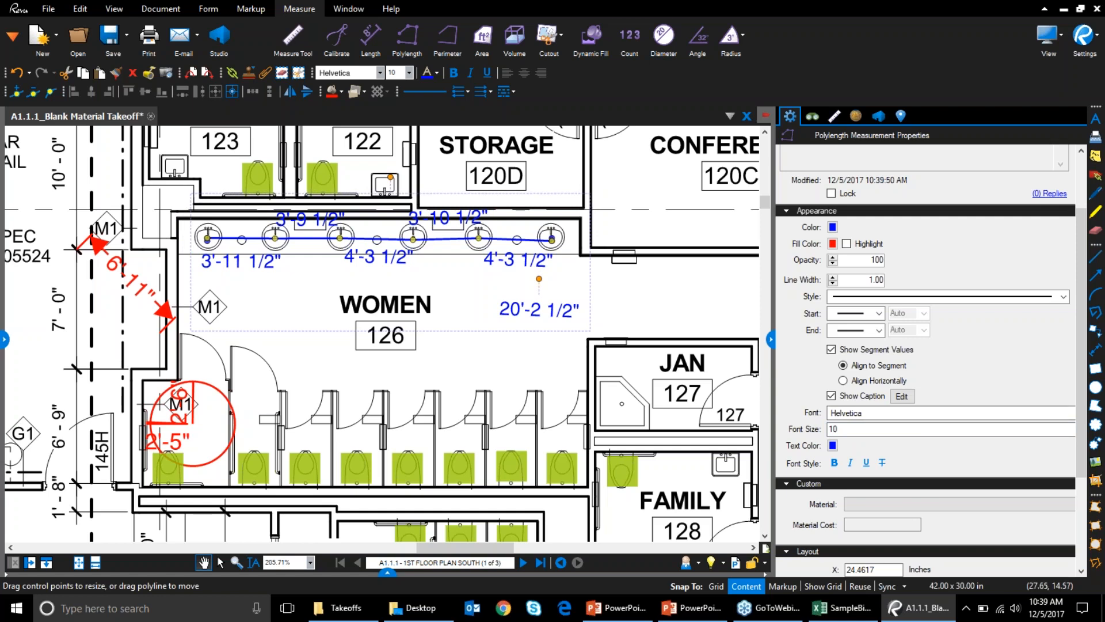
{"action": "left_click", "coordinate": [557, 343]}
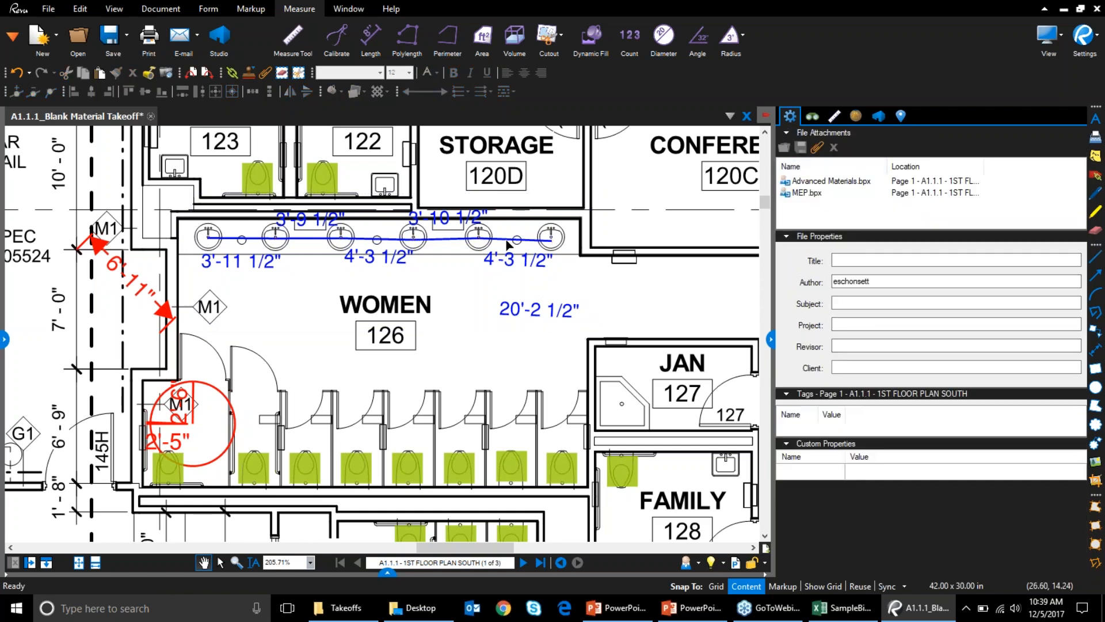
Step: Give the sink polylength the Dashed 3 line style
{"action": "left_click", "coordinate": [508, 243]}
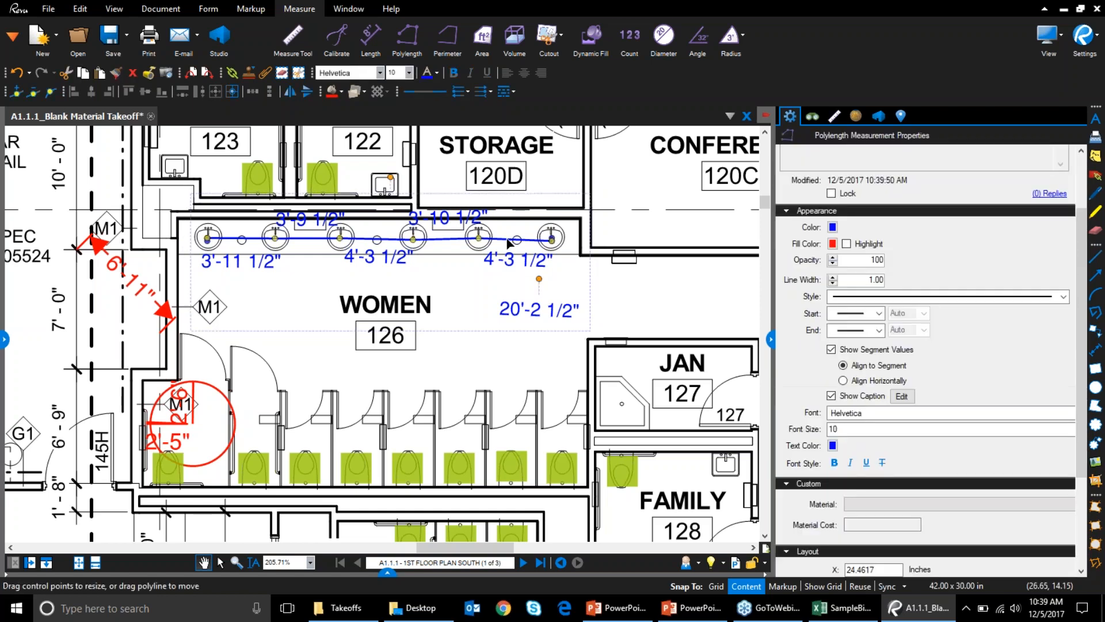
{"action": "left_click", "coordinate": [985, 297]}
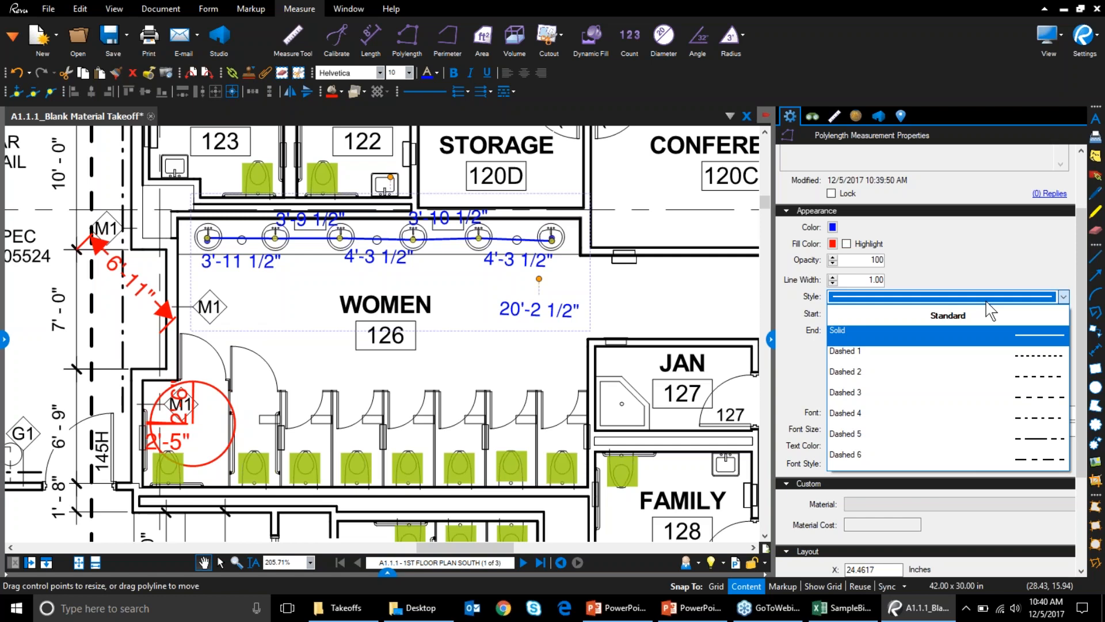
{"action": "left_click", "coordinate": [965, 403]}
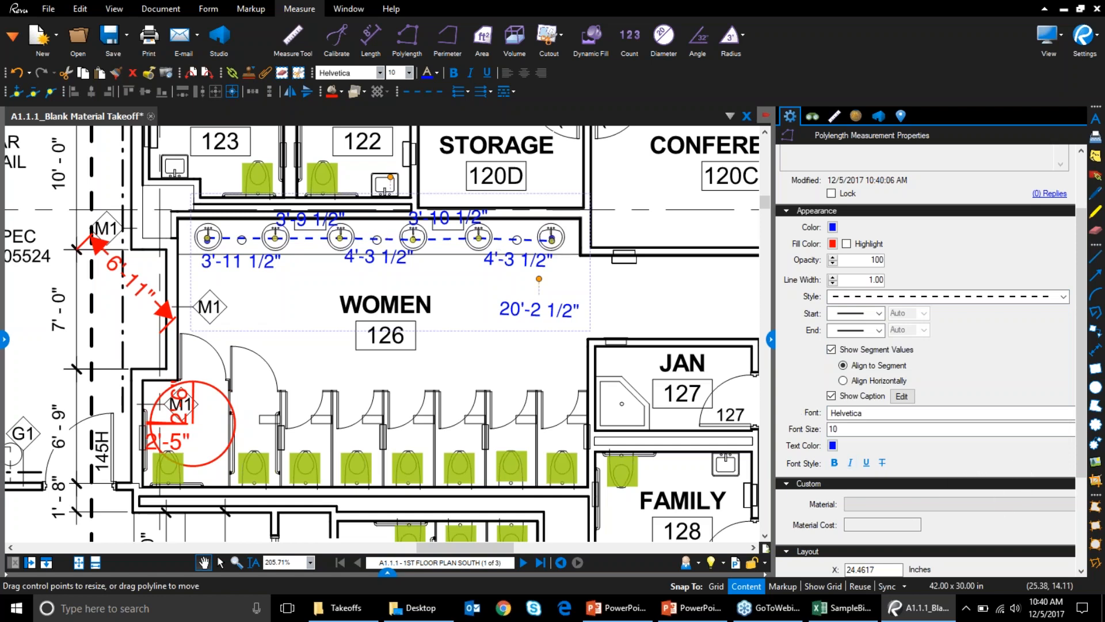
Step: Check the material choices offered for the sink polylength and display the markups list below the plan
{"action": "left_click", "coordinate": [858, 503]}
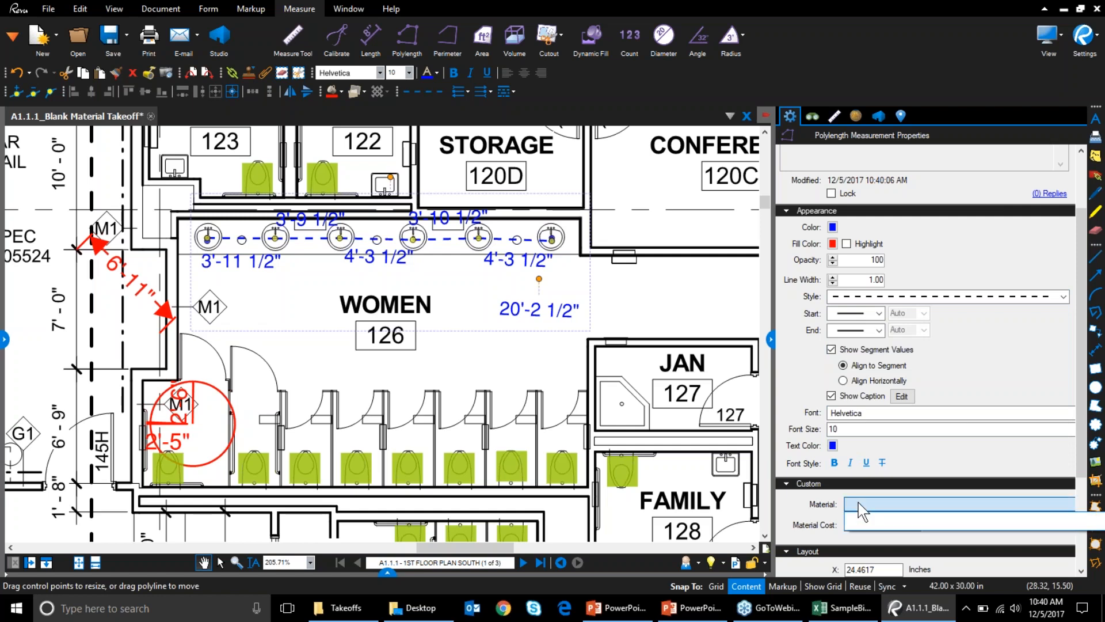
{"action": "left_click", "coordinate": [858, 505]}
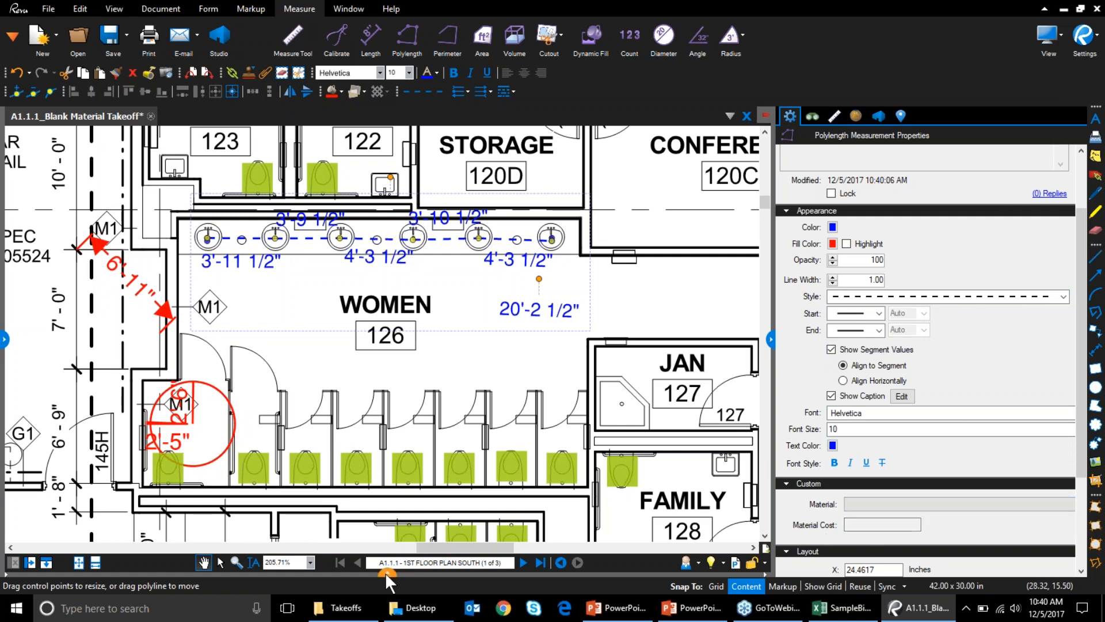
{"action": "left_click", "coordinate": [416, 532]}
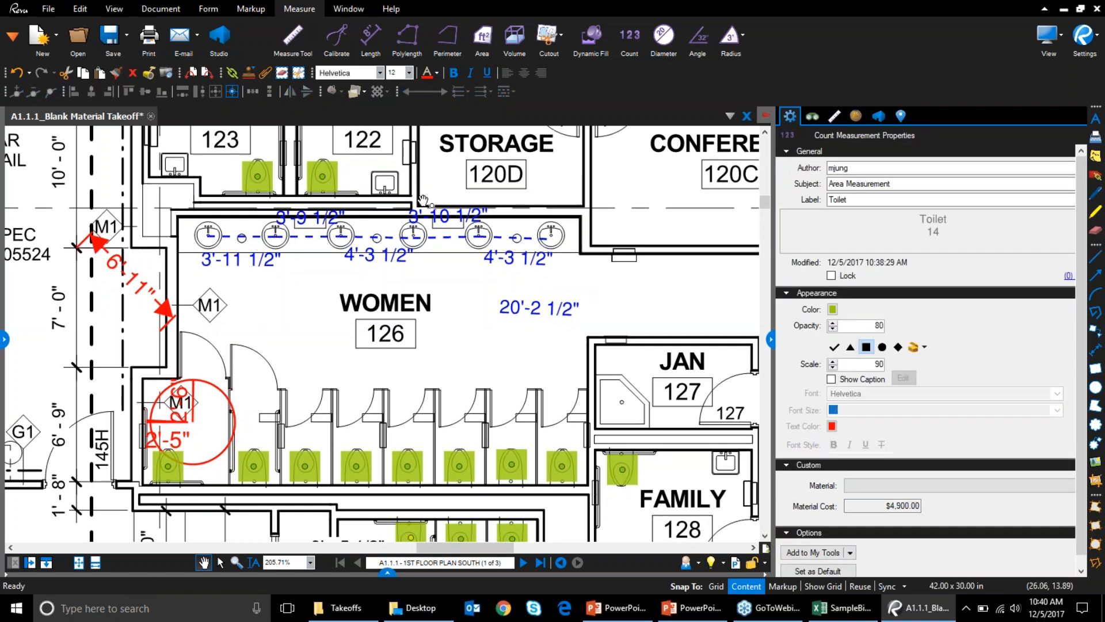
{"action": "left_click", "coordinate": [424, 237]}
{"action": "left_click_drag", "start_coordinate": [391, 572], "coordinate": [419, 333]}
Step: Open the Material custom column for modification and look through its choice items
{"action": "left_click", "coordinate": [305, 346]}
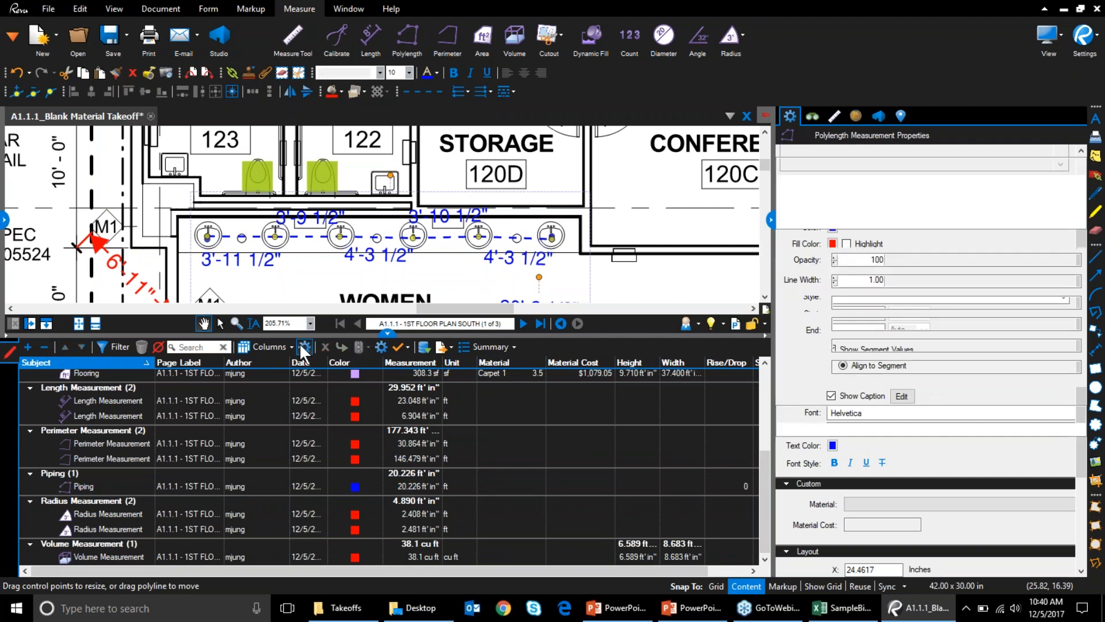
{"action": "left_click", "coordinate": [496, 181]}
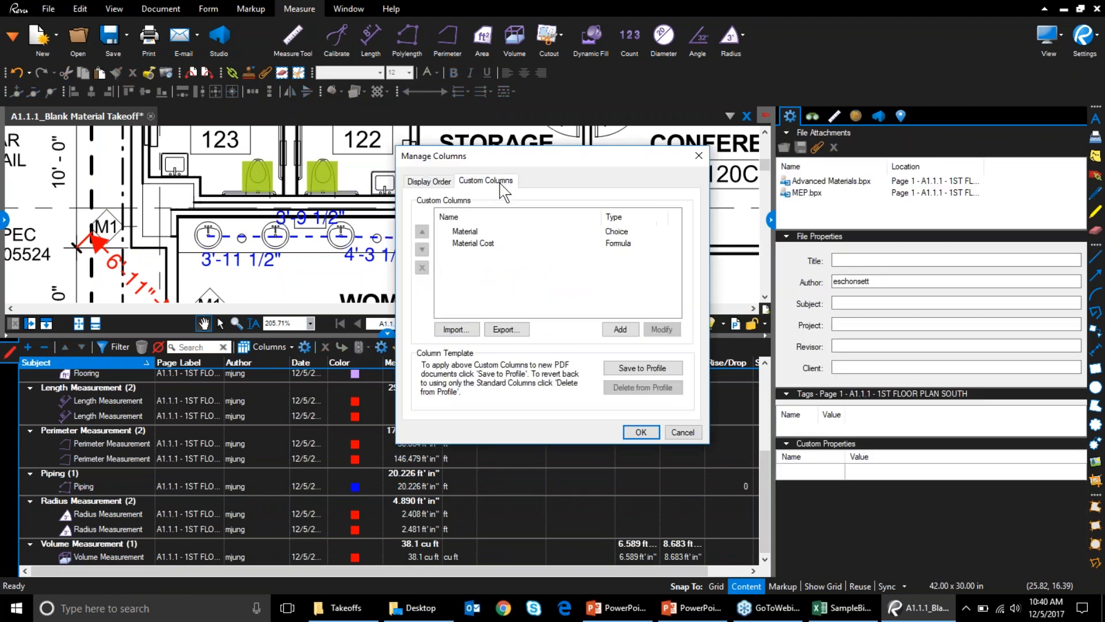
{"action": "left_click", "coordinate": [479, 233]}
{"action": "double_click", "coordinate": [465, 232]}
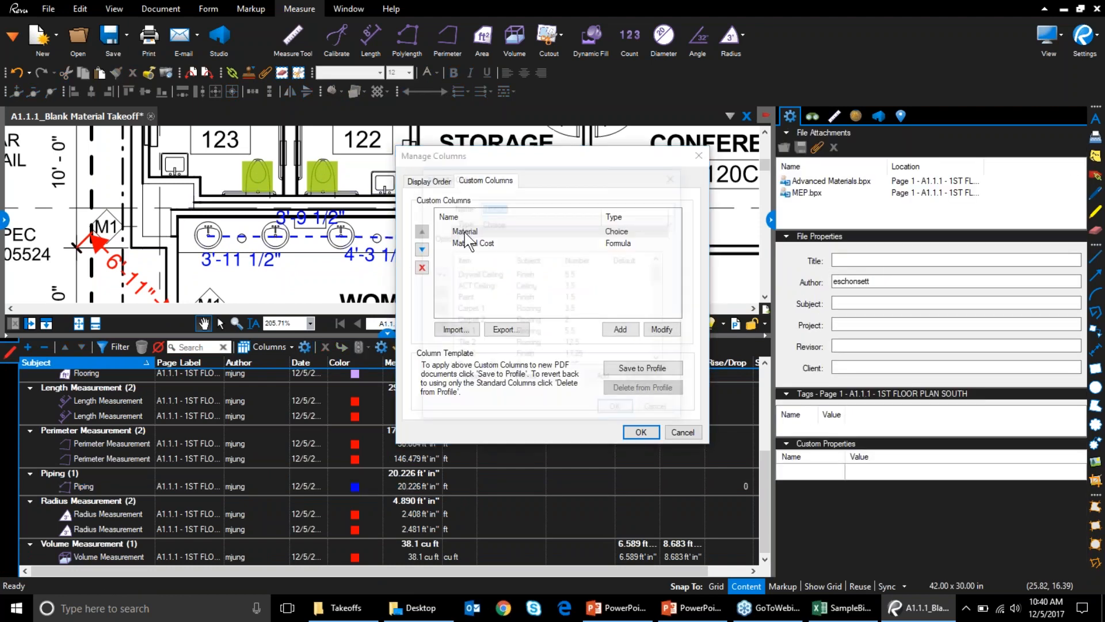
{"action": "left_click_drag", "start_coordinate": [662, 279], "coordinate": [662, 346]}
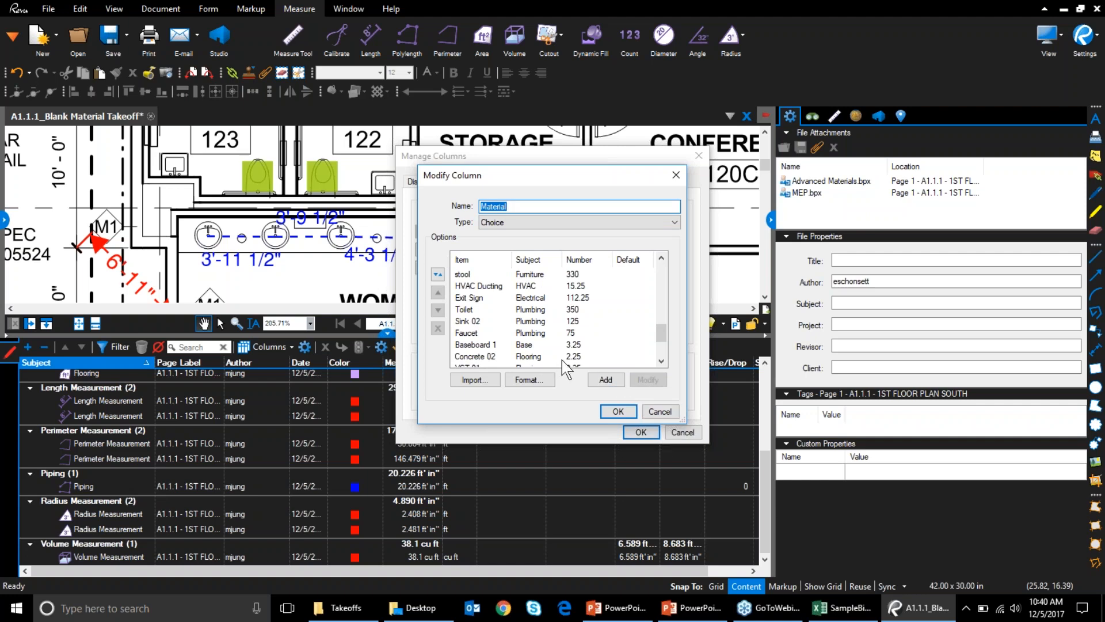
Step: Add a 2" Pipe choice item with subject Plumbing and numeric value 3.90 to the Material column and save the column changes
{"action": "left_click", "coordinate": [609, 385]}
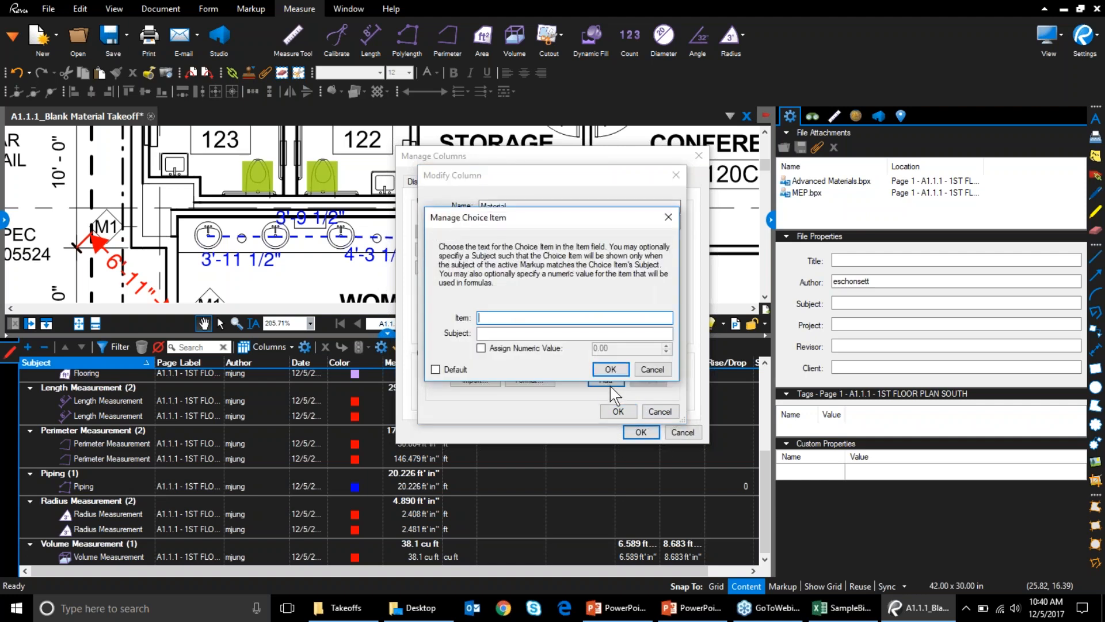
{"action": "type", "text": "2\" Pipe"}
{"action": "left_click", "coordinate": [481, 349]}
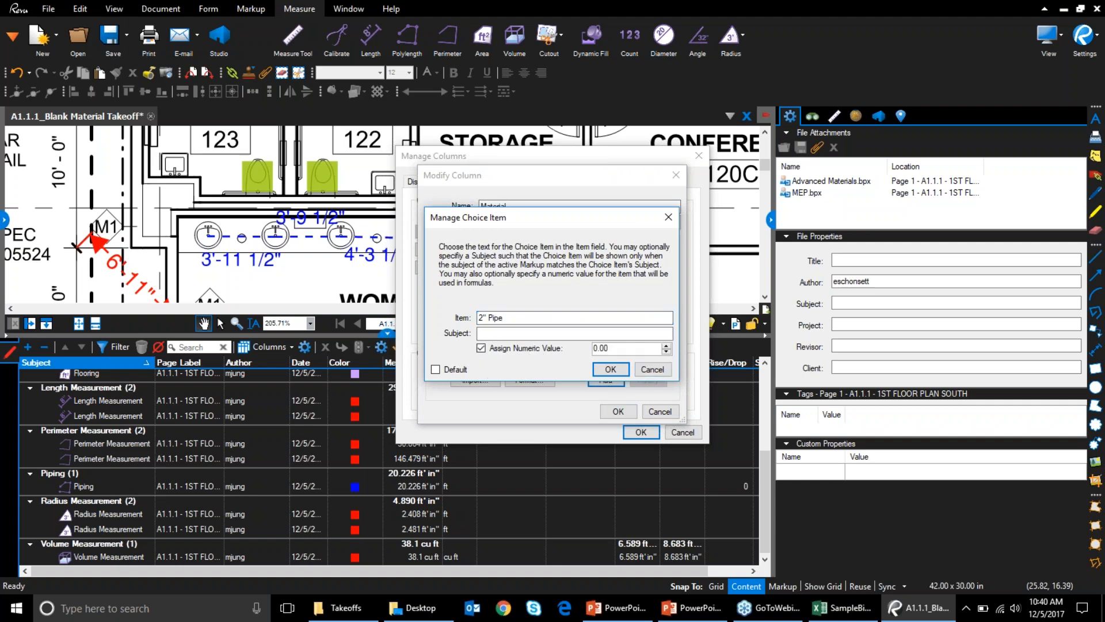
{"action": "key", "text": "Tab"}
{"action": "type", "text": "3.90"}
{"action": "left_click", "coordinate": [578, 329]}
{"action": "type", "text": "Plumbing"}
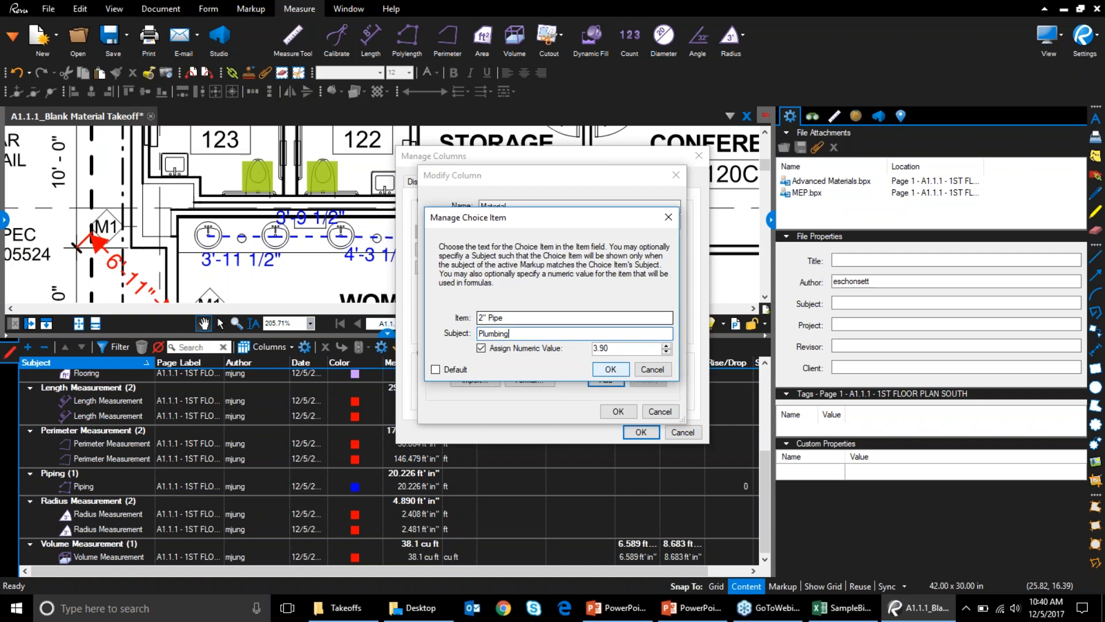
{"action": "left_click", "coordinate": [610, 369]}
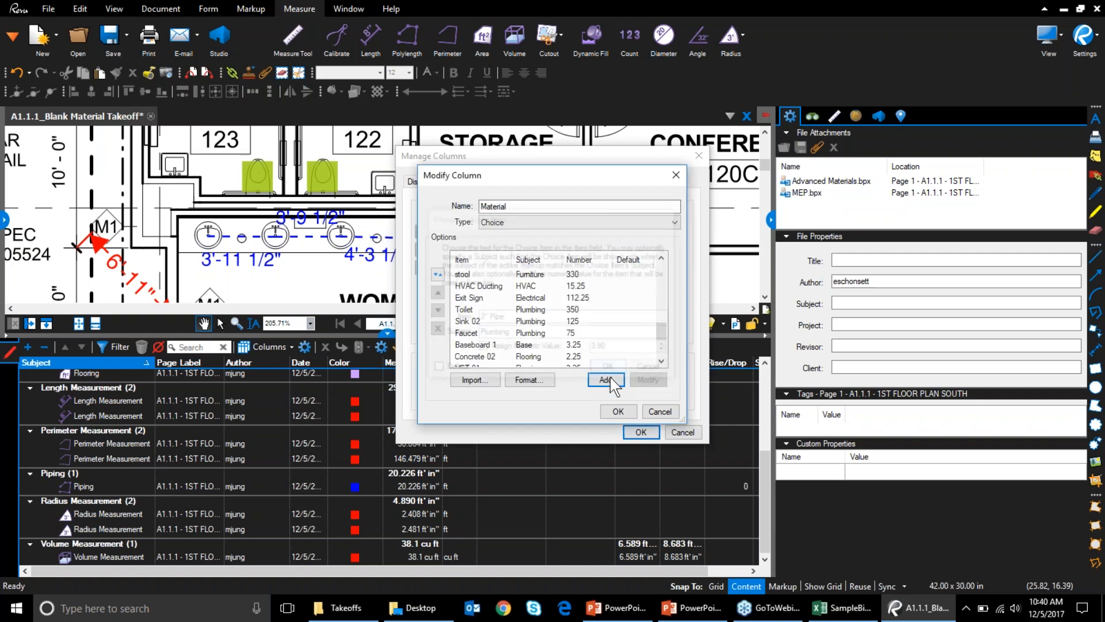
{"action": "left_click", "coordinate": [614, 410]}
{"action": "left_click", "coordinate": [640, 433]}
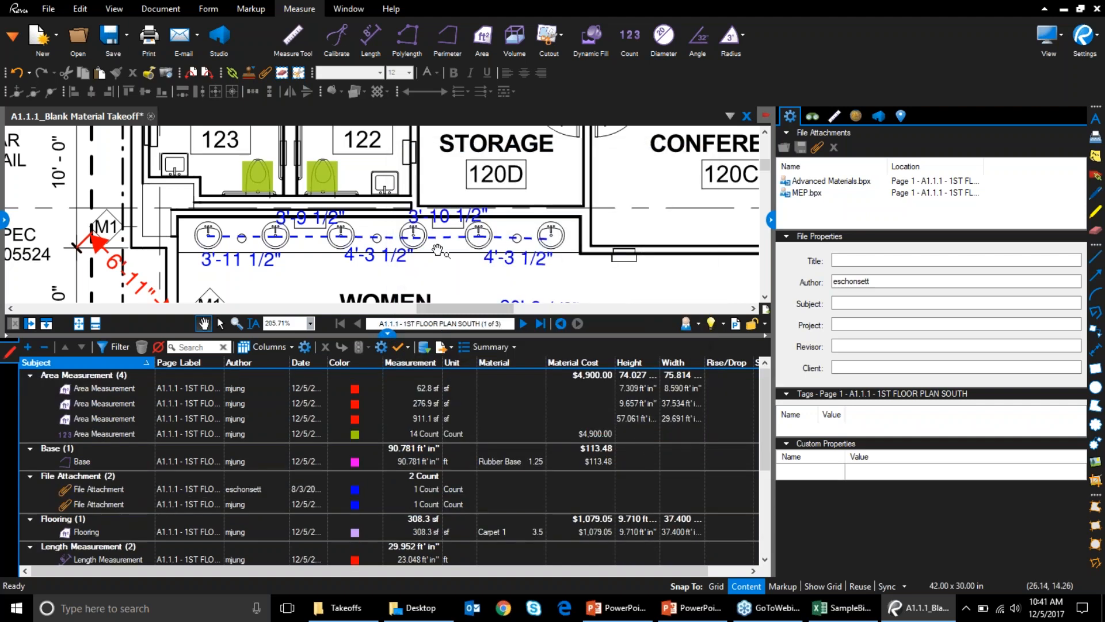
Step: Set the subject of the dashed blue sink polylength to Plumbing
{"action": "left_click", "coordinate": [467, 237]}
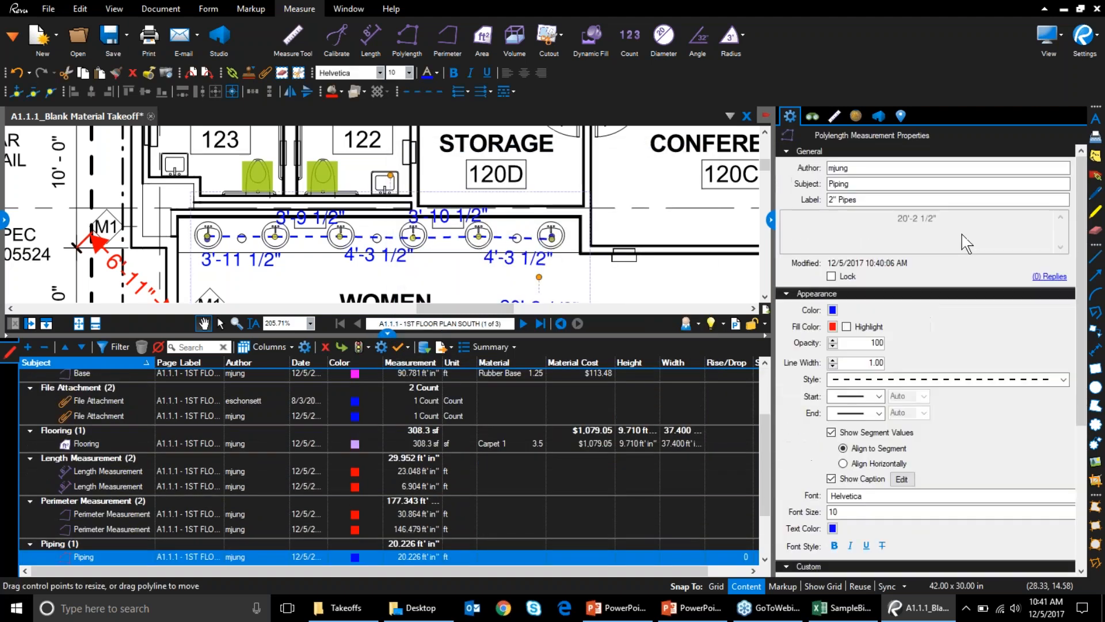
{"action": "double_click", "coordinate": [967, 183]}
{"action": "type", "text": "Plumbing"}
{"action": "key", "text": "Return"}
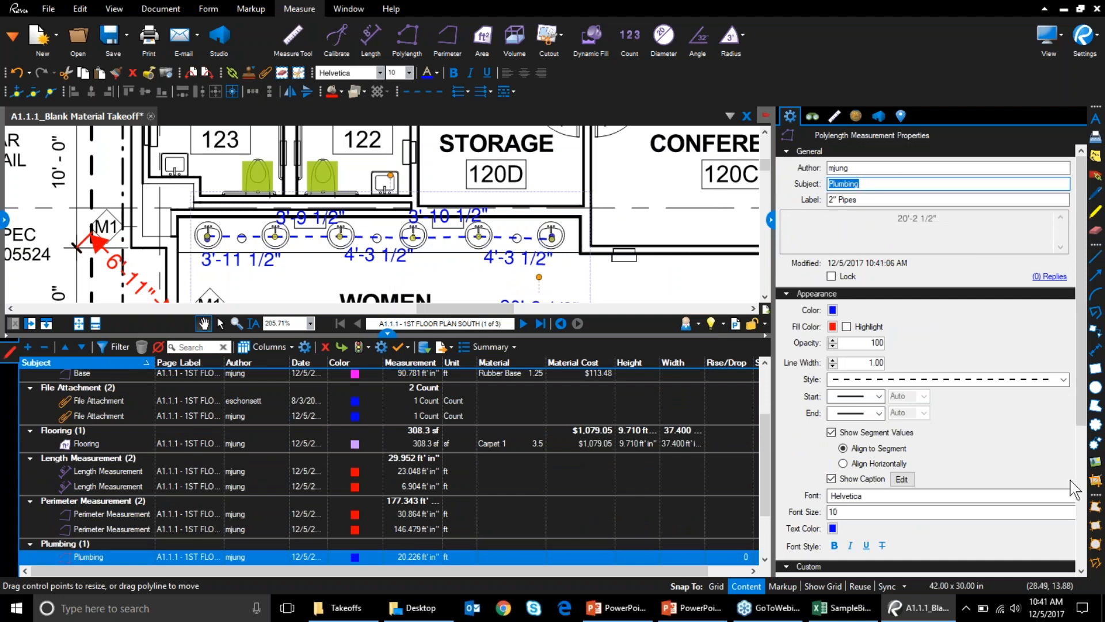
Step: Assign the 2" Pipe material to the dashed blue sink polylength and hide the markups list below the plan
{"action": "scroll", "coordinate": [907, 412], "scroll_direction": "down", "scroll_amount": 3}
{"action": "left_click", "coordinate": [907, 420]}
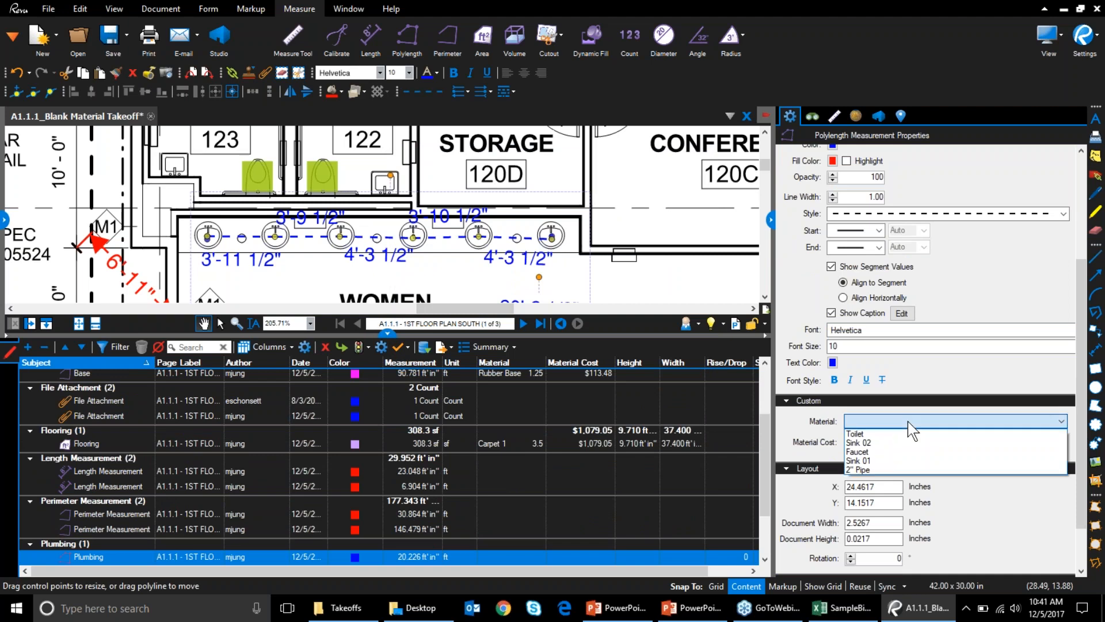
{"action": "left_click", "coordinate": [877, 470]}
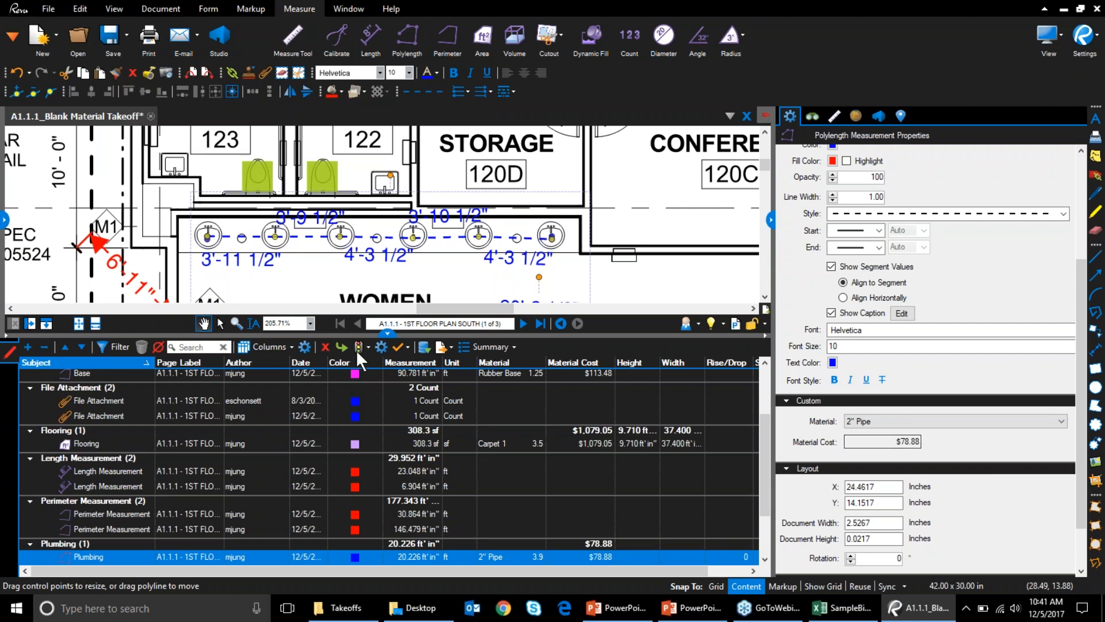
{"action": "left_click", "coordinate": [388, 332]}
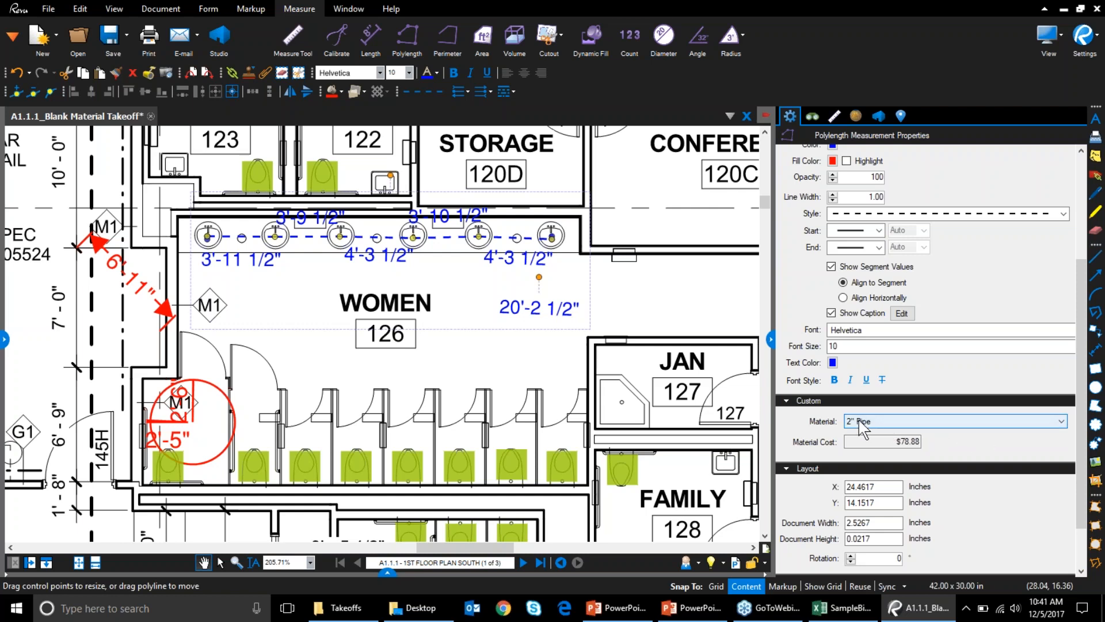
Step: Set the depth of the sink polylength to 10 ft in its measurement settings
{"action": "scroll", "coordinate": [1085, 426], "scroll_direction": "down", "scroll_amount": 2}
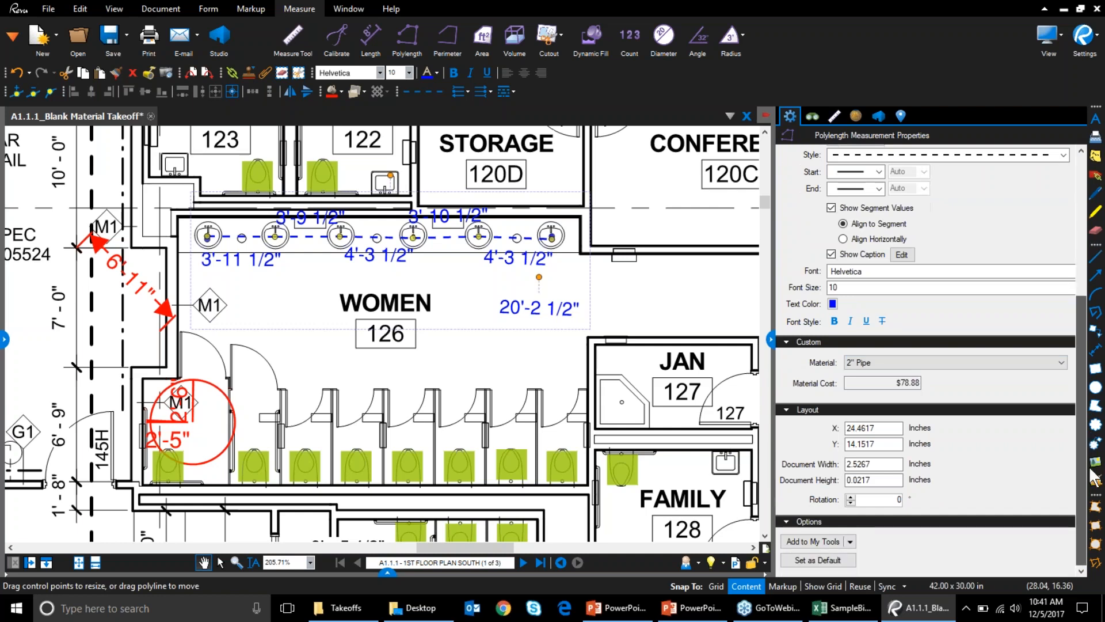
{"action": "scroll", "coordinate": [1092, 475], "scroll_direction": "up", "scroll_amount": 8}
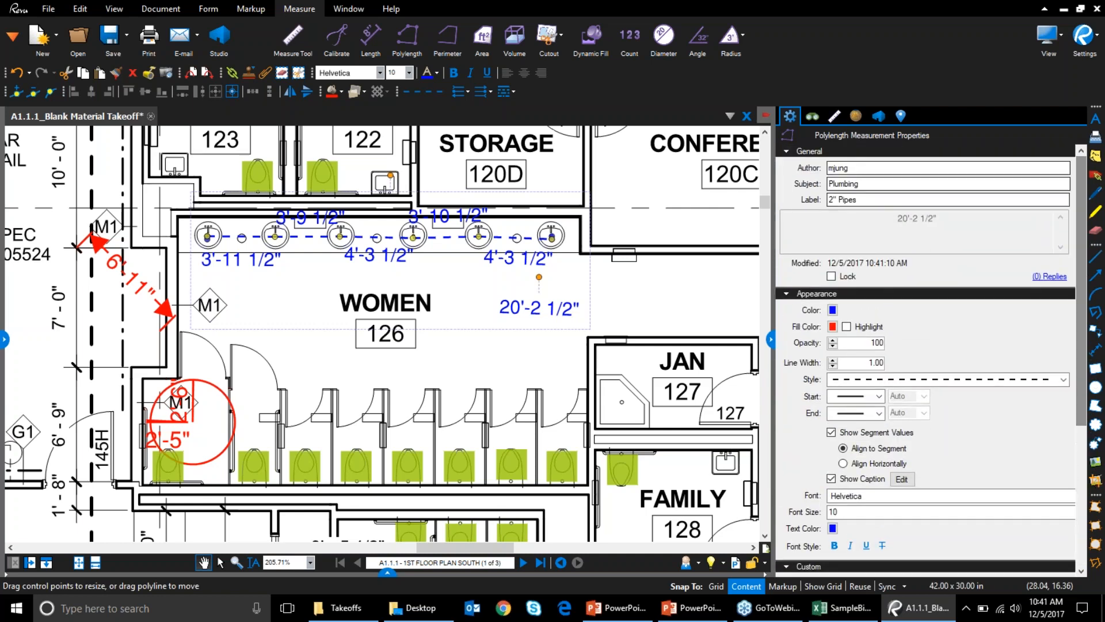
{"action": "left_click", "coordinate": [836, 114]}
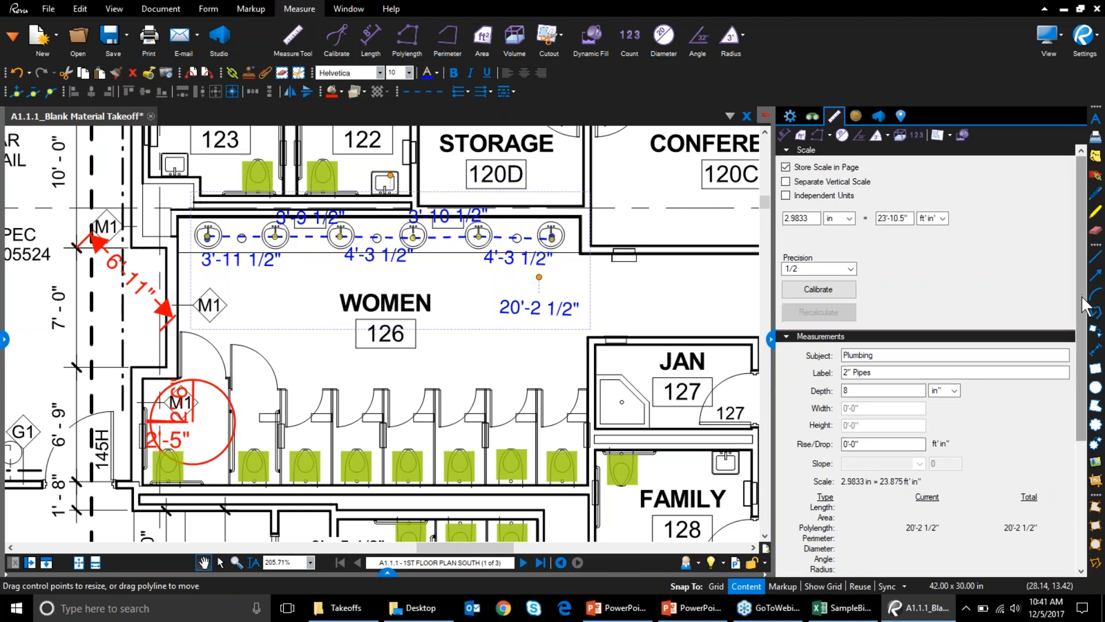
{"action": "scroll", "coordinate": [1085, 314], "scroll_direction": "down", "scroll_amount": 1}
{"action": "left_click_drag", "start_coordinate": [1085, 314], "coordinate": [1097, 414]}
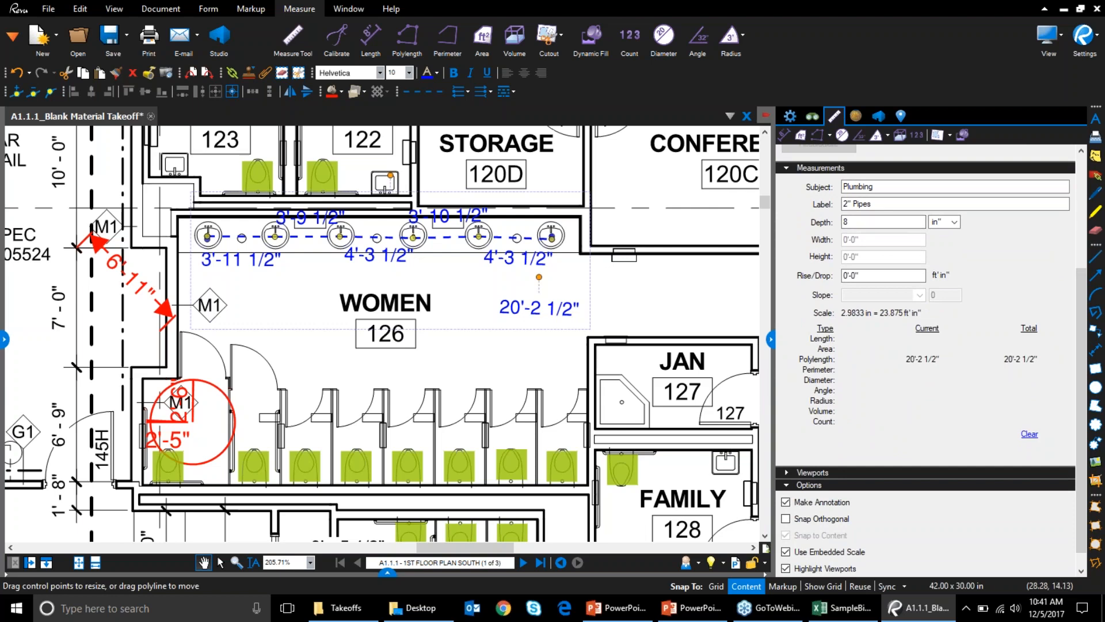
{"action": "left_click", "coordinate": [962, 219]}
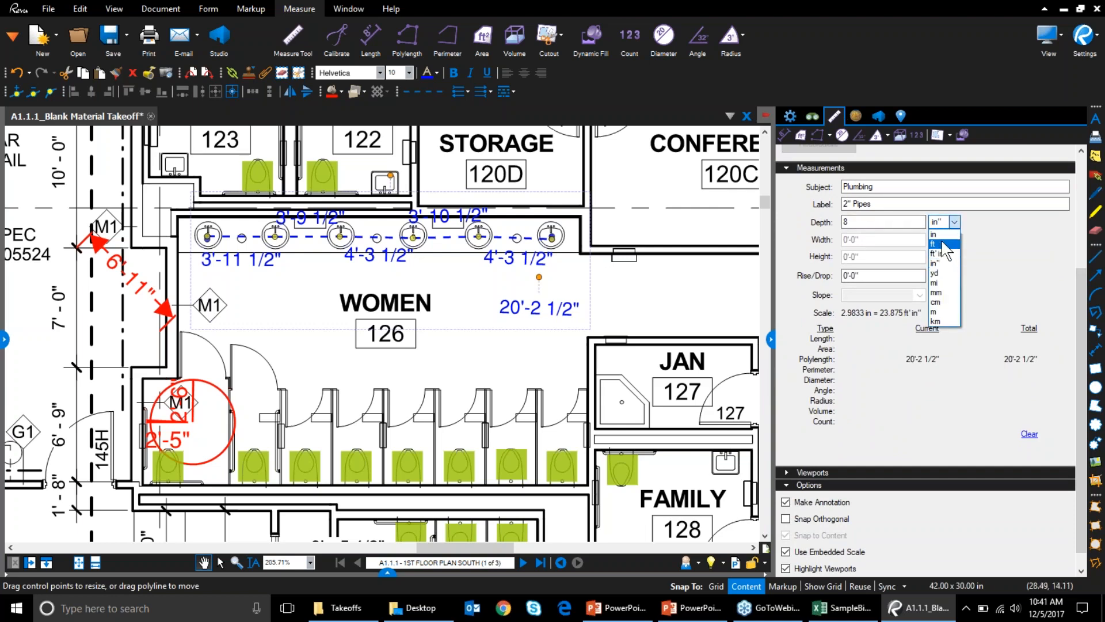
{"action": "left_click", "coordinate": [944, 242]}
{"action": "double_click", "coordinate": [887, 221]}
{"action": "type", "text": "10"}
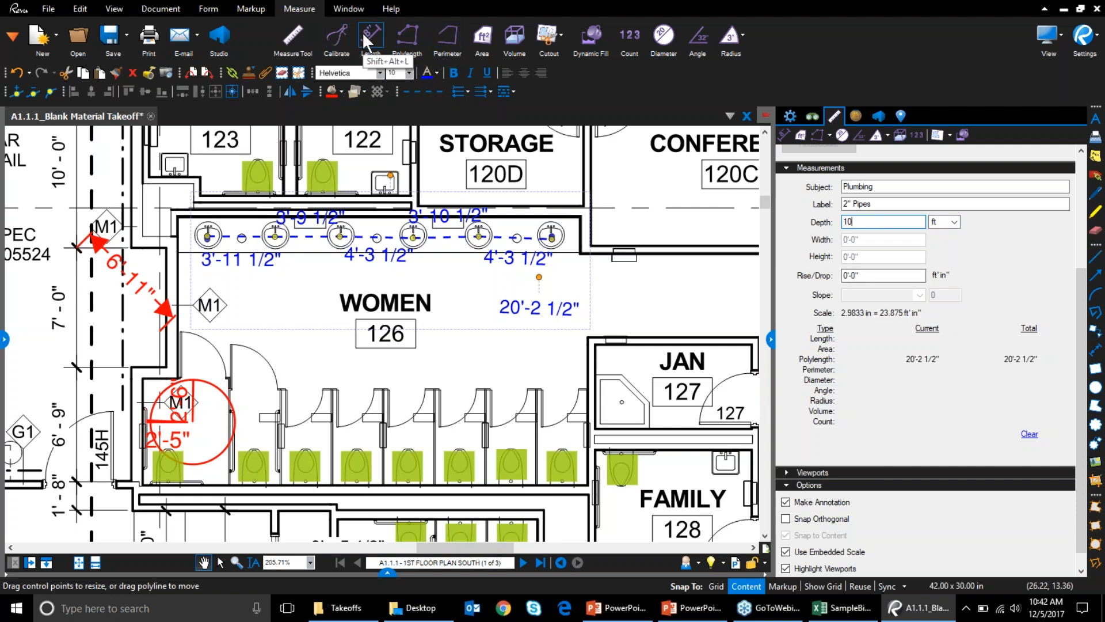
Step: Give the sink polylength a rise/drop of 10 ft
{"action": "key", "text": "Tab"}
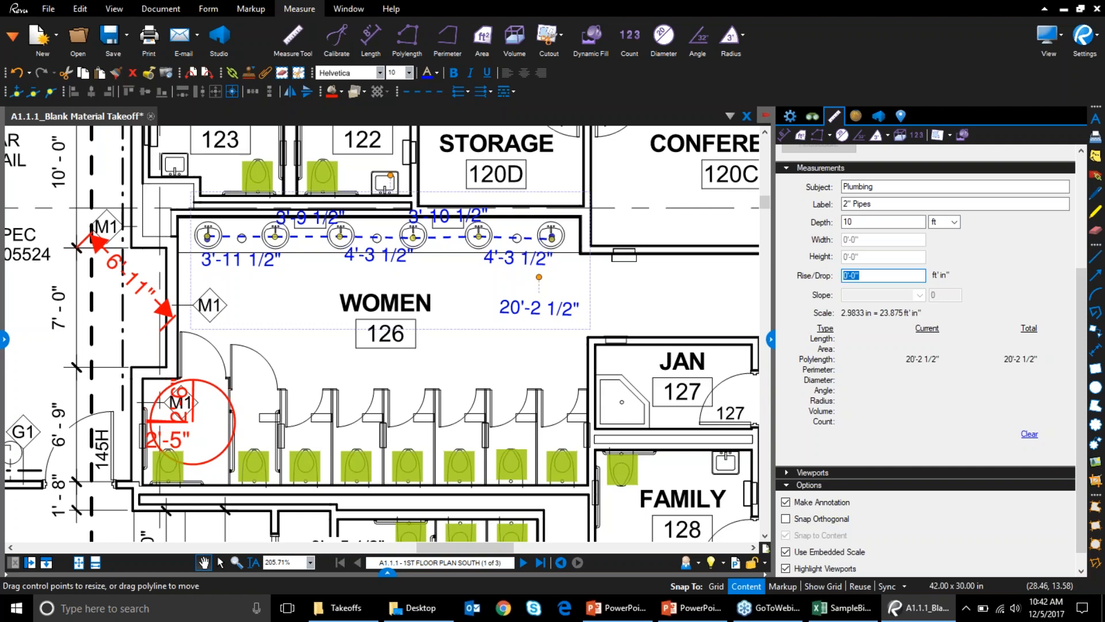
{"action": "type", "text": "10"}
{"action": "left_click", "coordinate": [883, 203]}
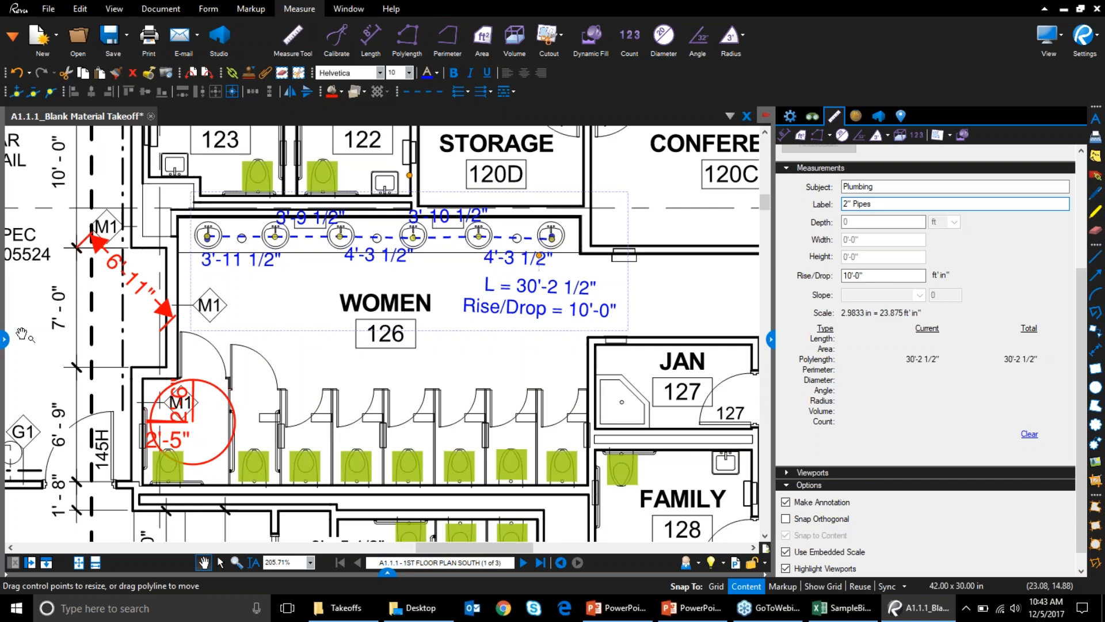
Step: Examine the measurement settings of the EMR 132 volume, the Elevator 3 area and the EMR 132 perimeter
{"action": "scroll", "coordinate": [23, 333], "scroll_direction": "down", "scroll_amount": 3}
{"action": "left_click_drag", "start_coordinate": [23, 303], "coordinate": [462, 501]}
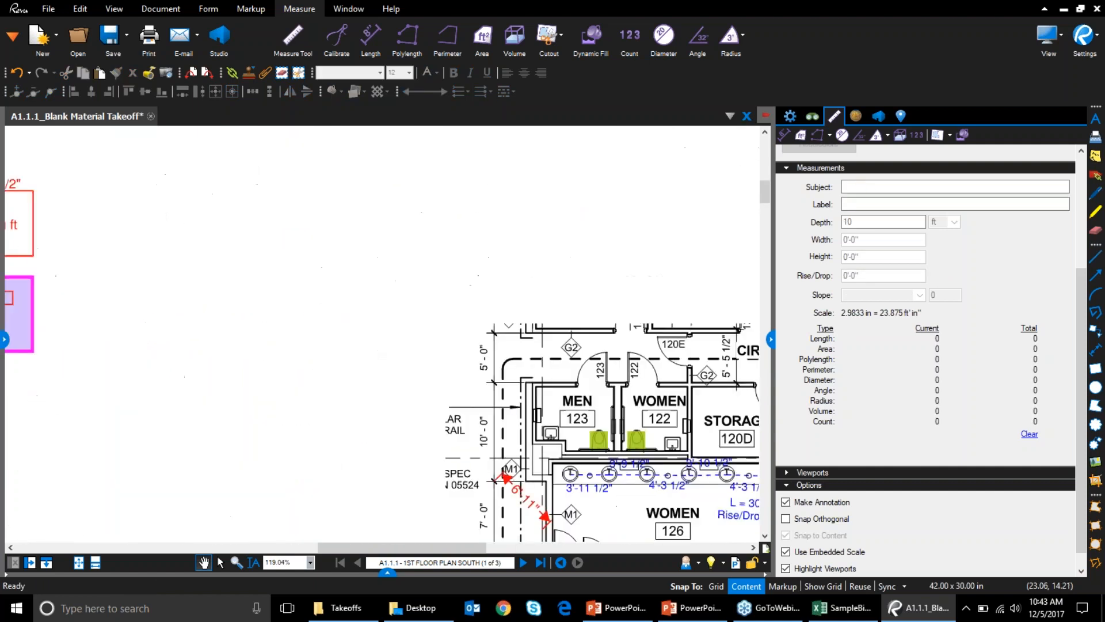
{"action": "left_click_drag", "start_coordinate": [374, 283], "coordinate": [753, 429]}
{"action": "scroll", "coordinate": [419, 340], "scroll_direction": "up", "scroll_amount": 4}
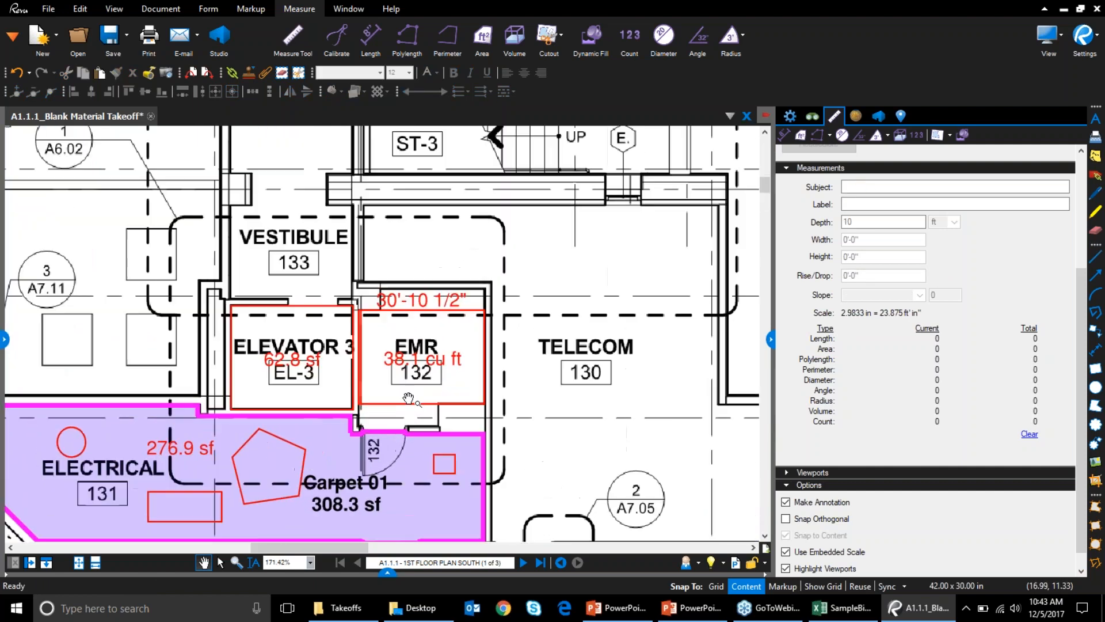
{"action": "left_click", "coordinate": [419, 340]}
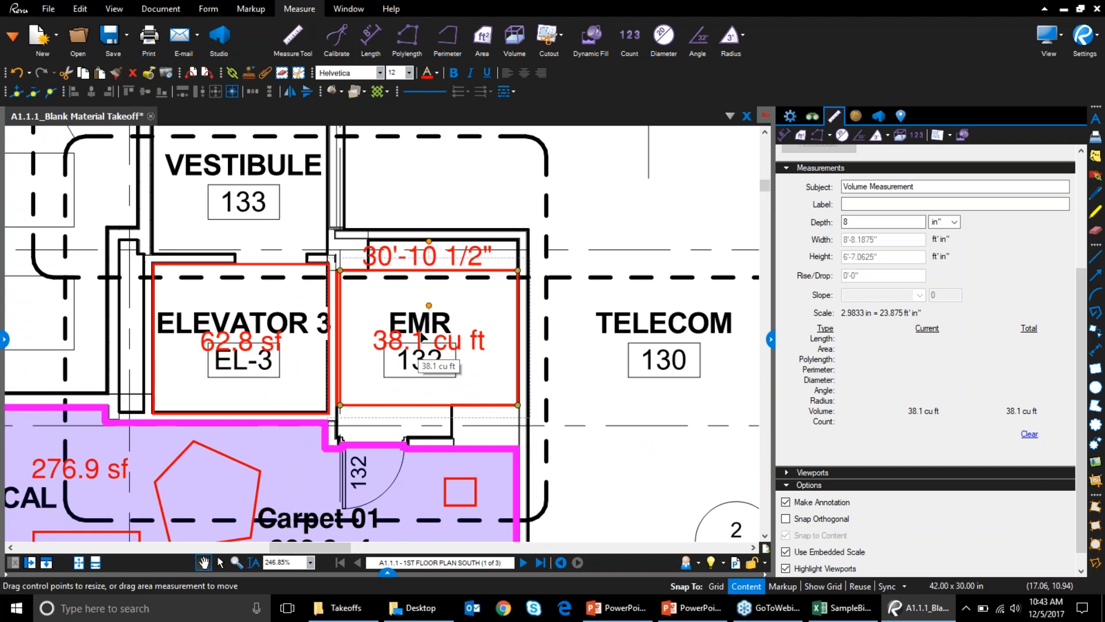
{"action": "left_click", "coordinate": [264, 265]}
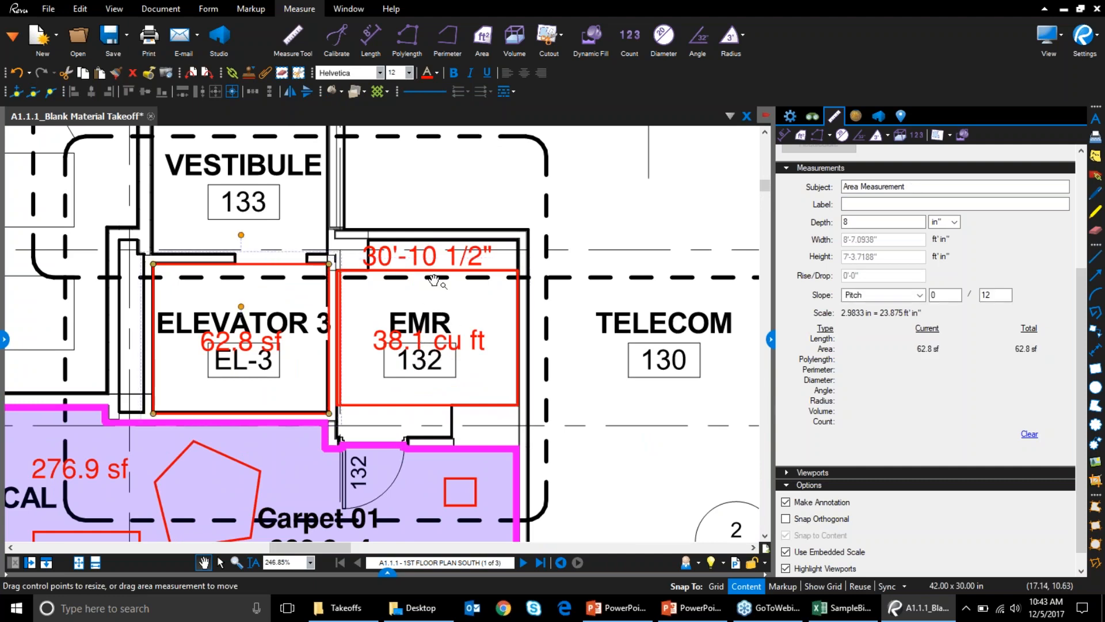
{"action": "left_click", "coordinate": [431, 272]}
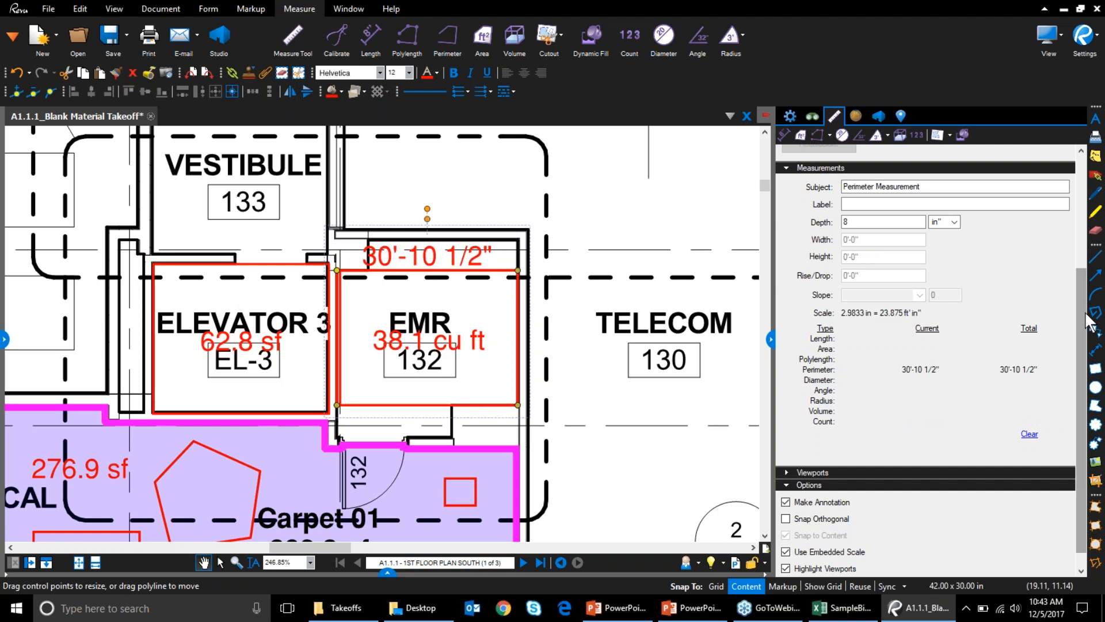
{"action": "left_click_drag", "start_coordinate": [1084, 314], "coordinate": [1083, 313]}
Step: Set the depth of the volume measurement in room EMR 132 to 10 ft and check the volume total
{"action": "left_click", "coordinate": [420, 352]}
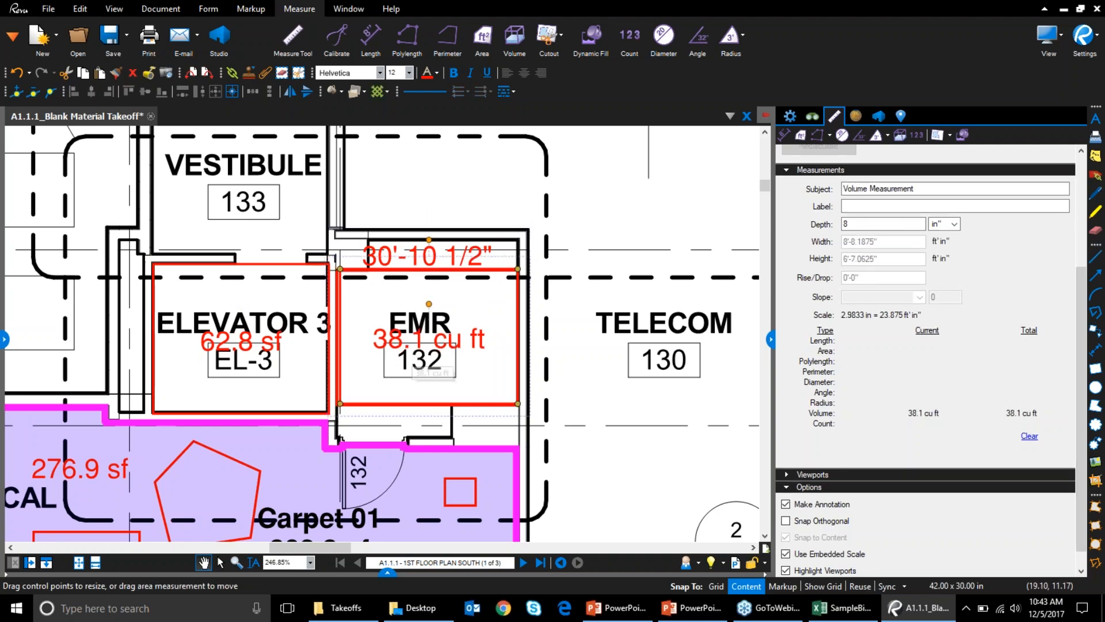
{"action": "scroll", "coordinate": [1025, 317], "scroll_direction": "up", "scroll_amount": 3}
{"action": "scroll", "coordinate": [1029, 326], "scroll_direction": "up", "scroll_amount": 3}
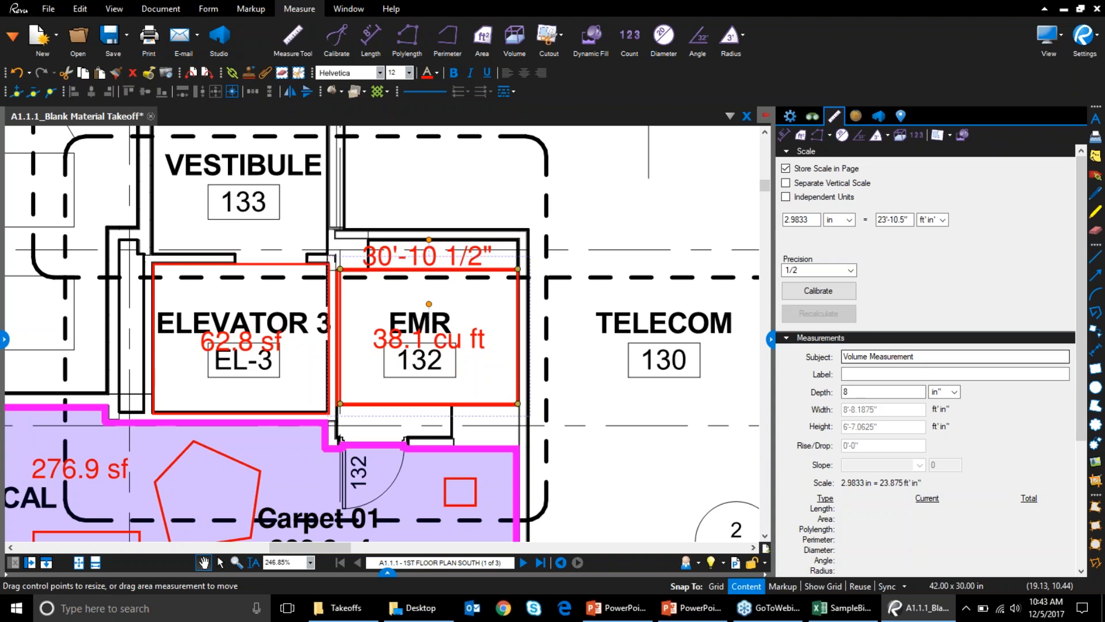
{"action": "left_click", "coordinate": [954, 392]}
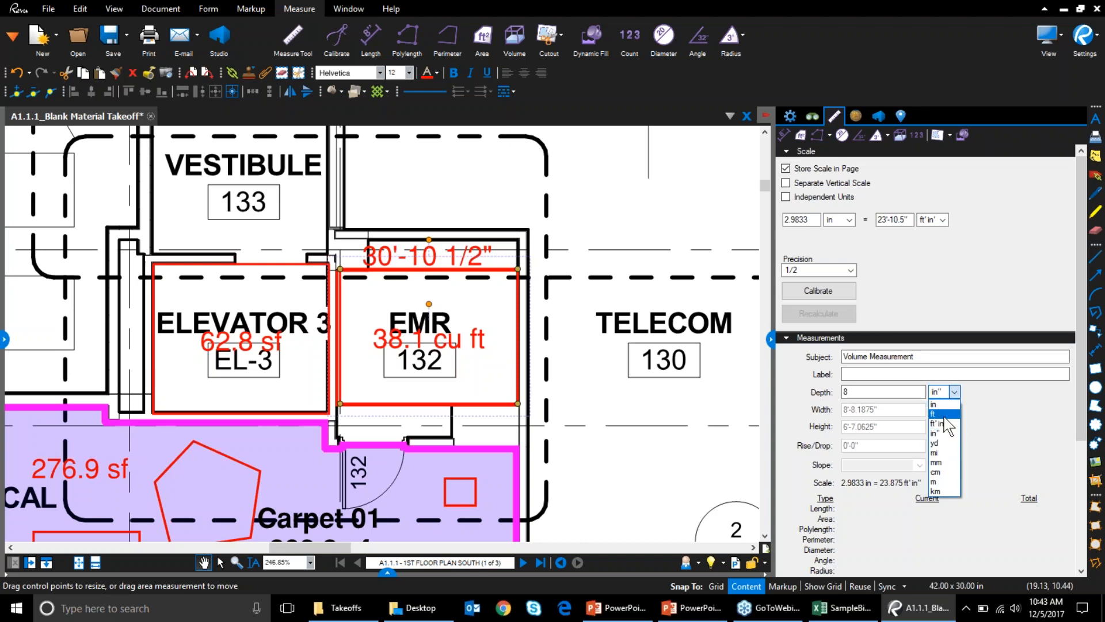
{"action": "left_click", "coordinate": [935, 413]}
{"action": "left_click_drag", "start_coordinate": [861, 387], "coordinate": [753, 378]}
{"action": "type", "text": "10"}
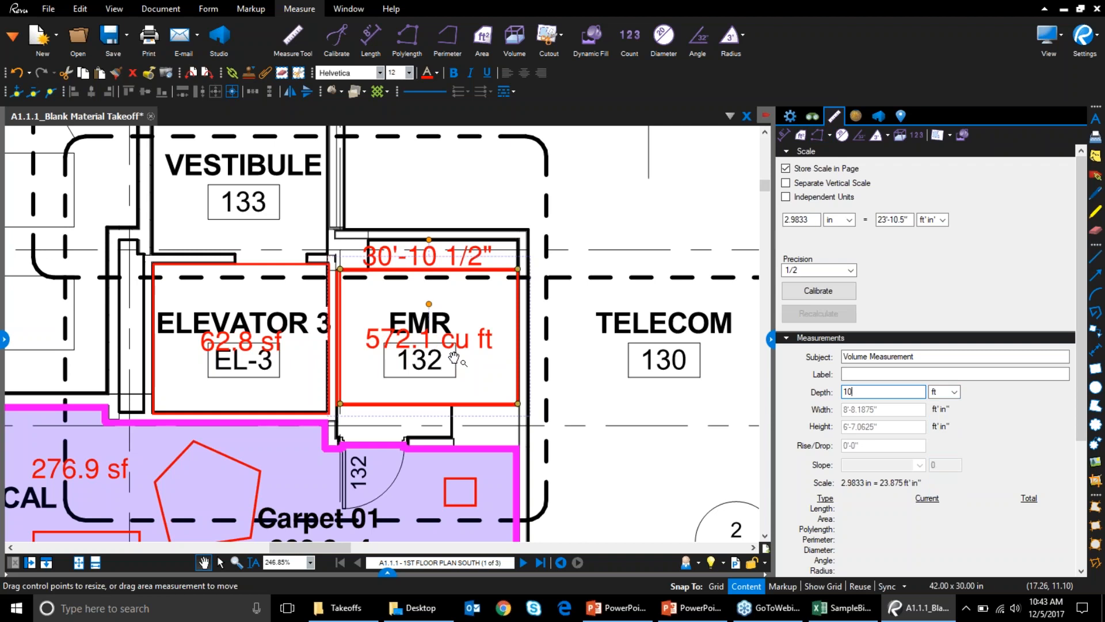
{"action": "key", "text": "XF86AudioMute"}
{"action": "scroll", "coordinate": [1014, 473], "scroll_direction": "down", "scroll_amount": 3}
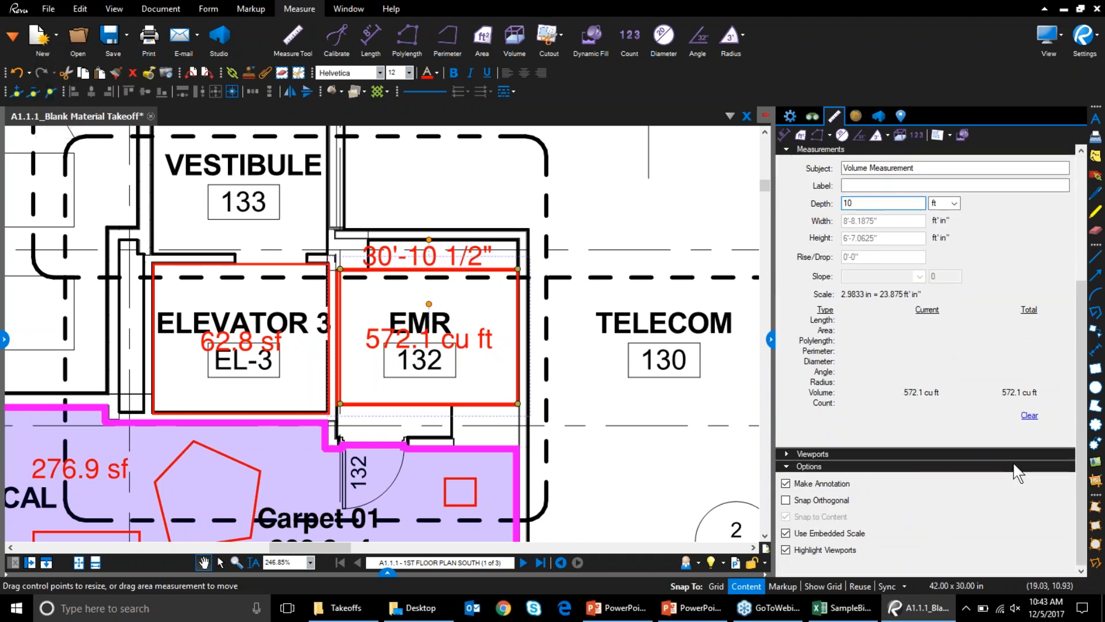
Step: Give the EMR room's volume measurement a blue outline and a cyan fill with Highlight turned on
{"action": "scroll", "coordinate": [1015, 465], "scroll_direction": "up", "scroll_amount": 3}
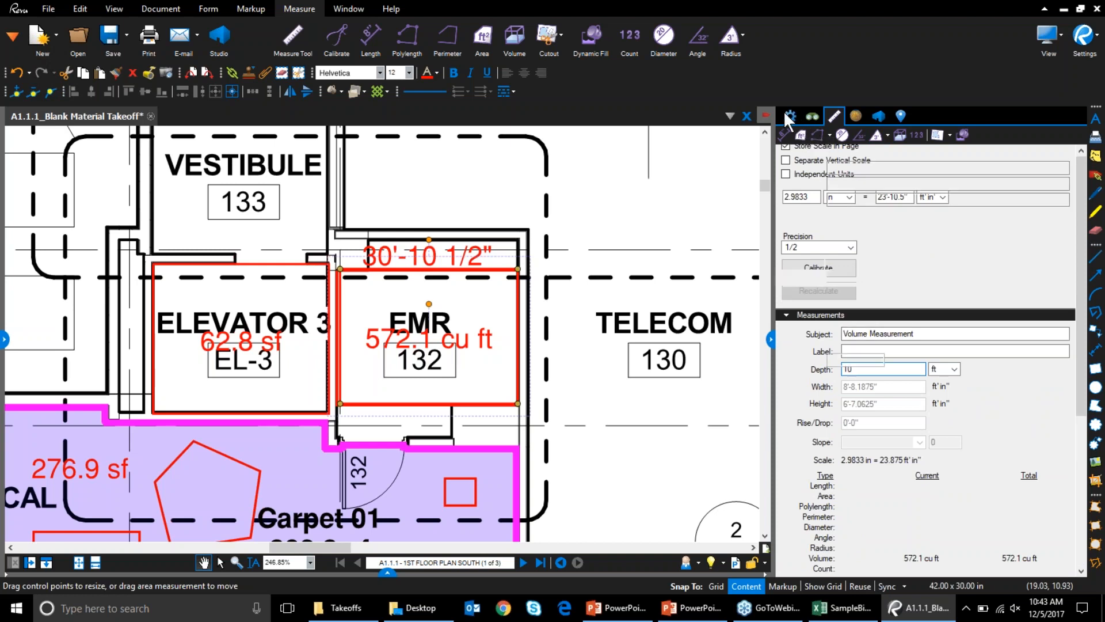
{"action": "left_click", "coordinate": [786, 113]}
{"action": "left_click", "coordinate": [833, 310]}
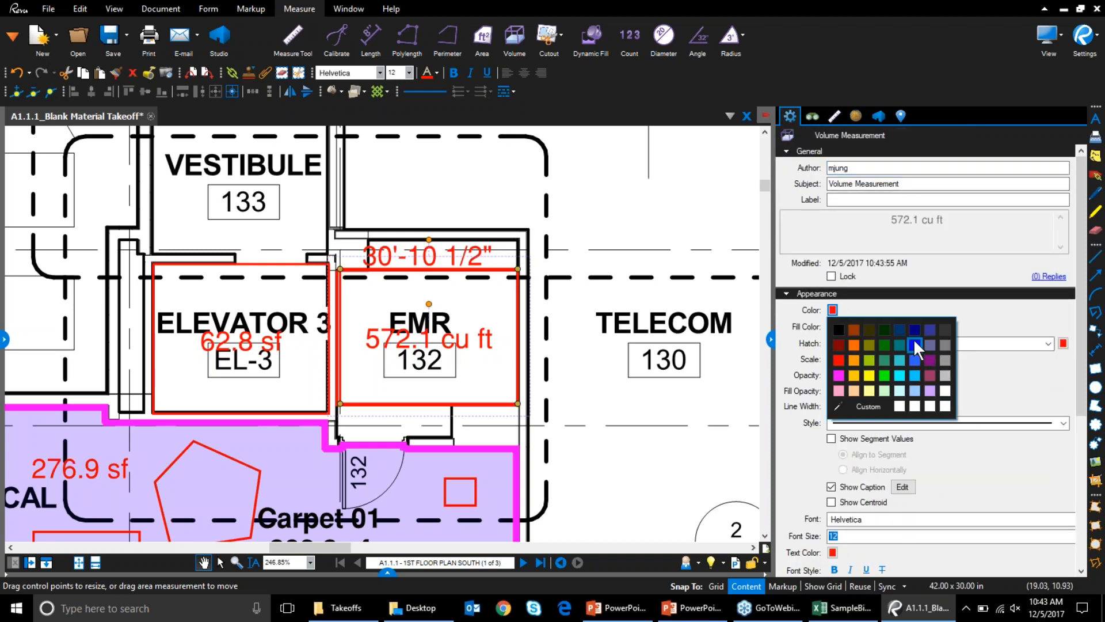
{"action": "left_click", "coordinate": [914, 345]}
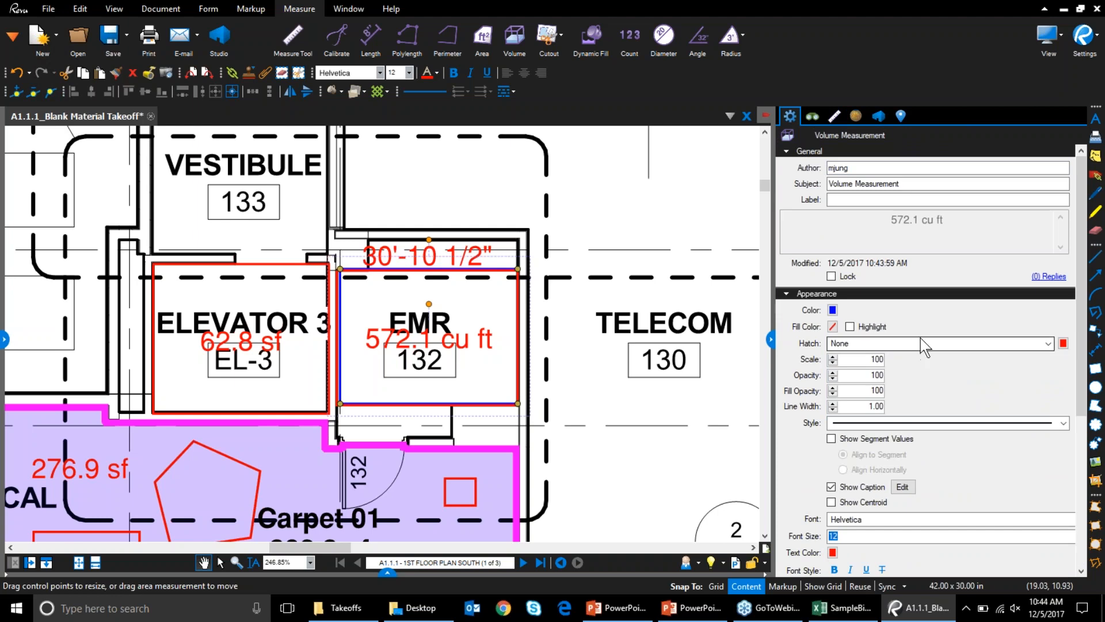
{"action": "left_click", "coordinate": [832, 326]}
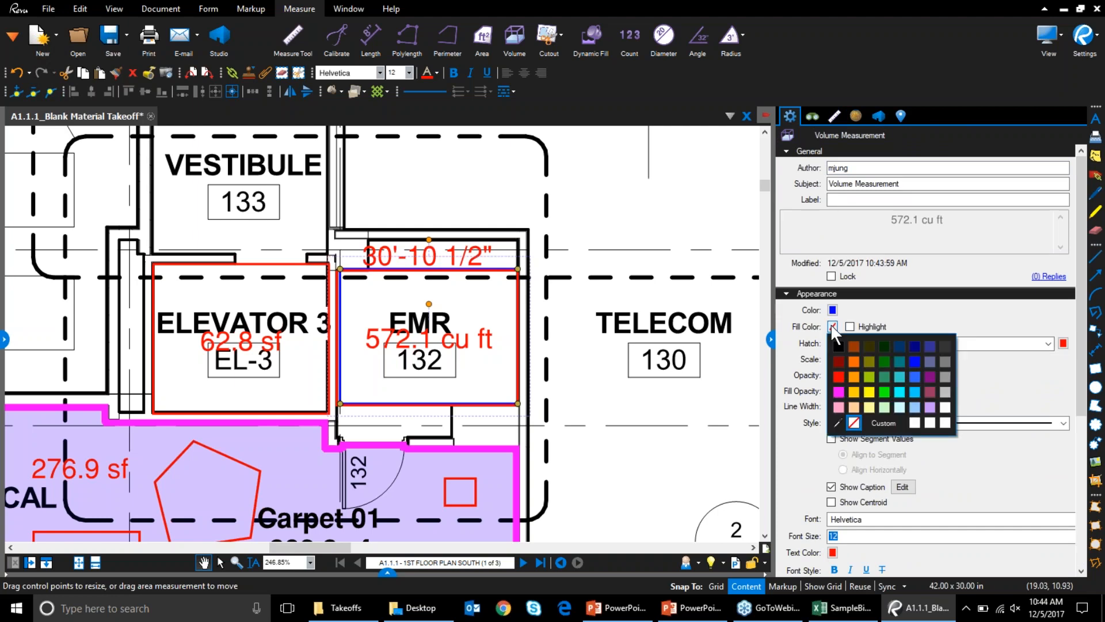
{"action": "left_click", "coordinate": [908, 390]}
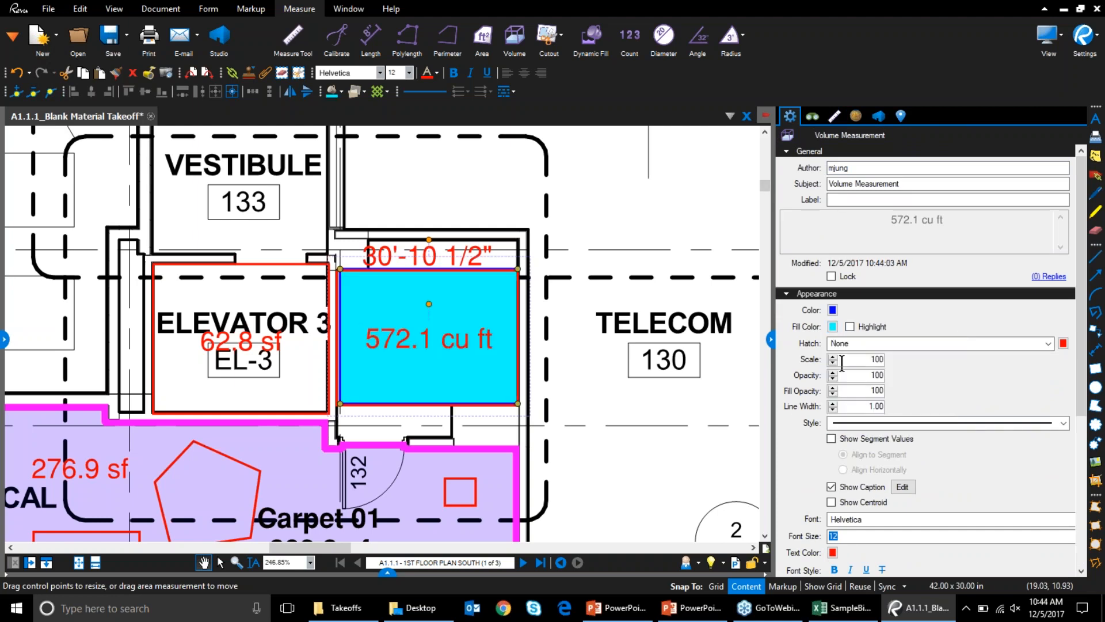
{"action": "left_click", "coordinate": [849, 326]}
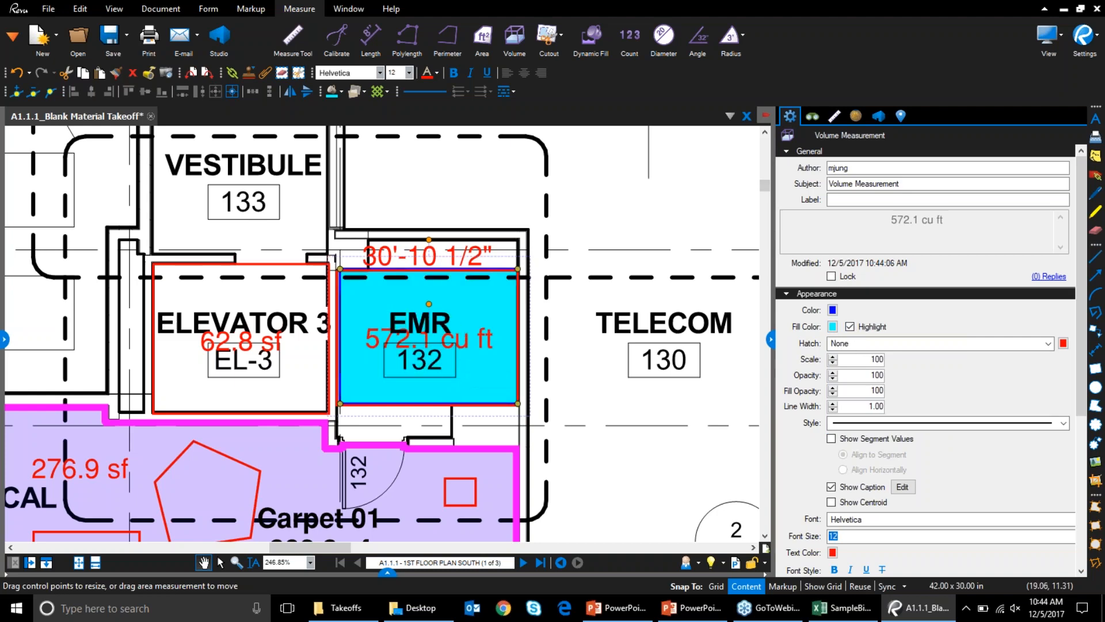
Step: Apply the Grid hatch pattern to the EMR volume measurement and make the hatch black
{"action": "left_click", "coordinate": [858, 342]}
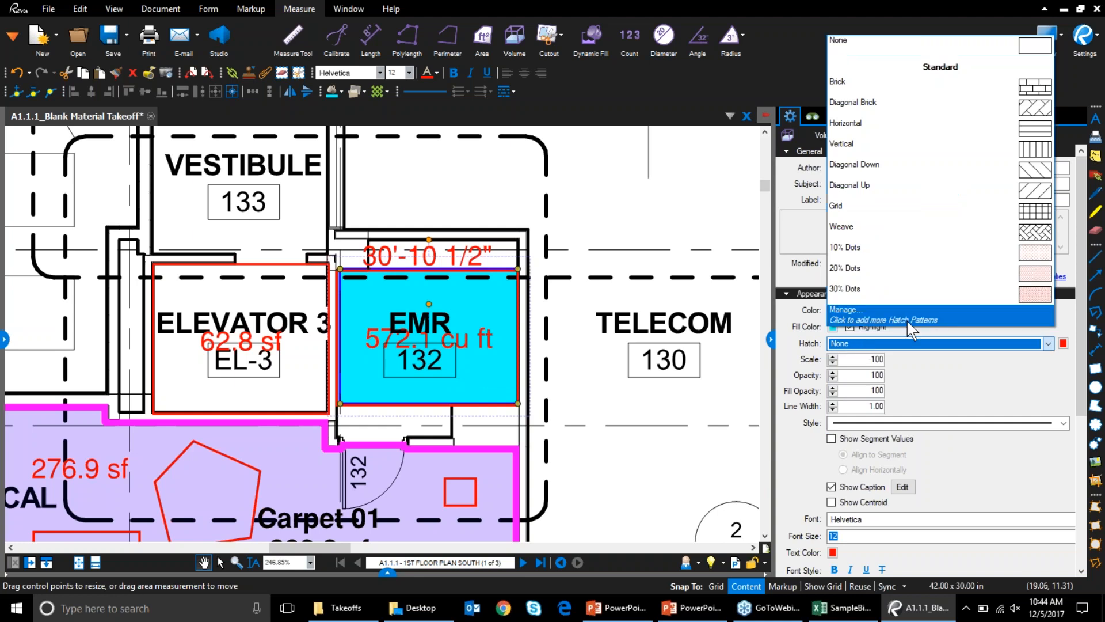
{"action": "left_click", "coordinate": [1040, 218]}
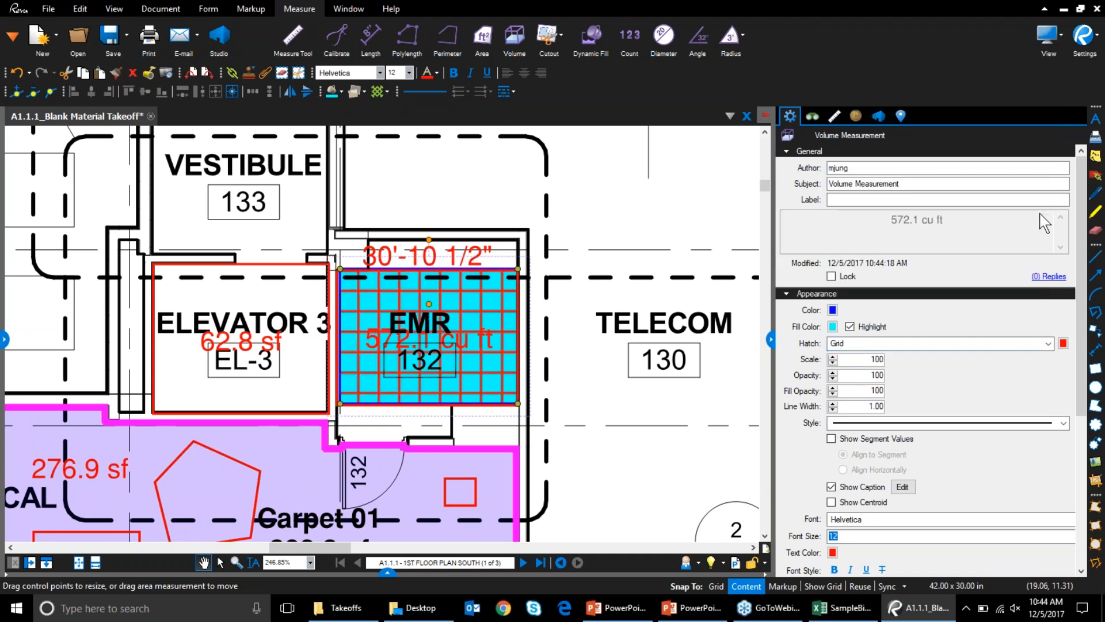
{"action": "left_click", "coordinate": [1063, 344]}
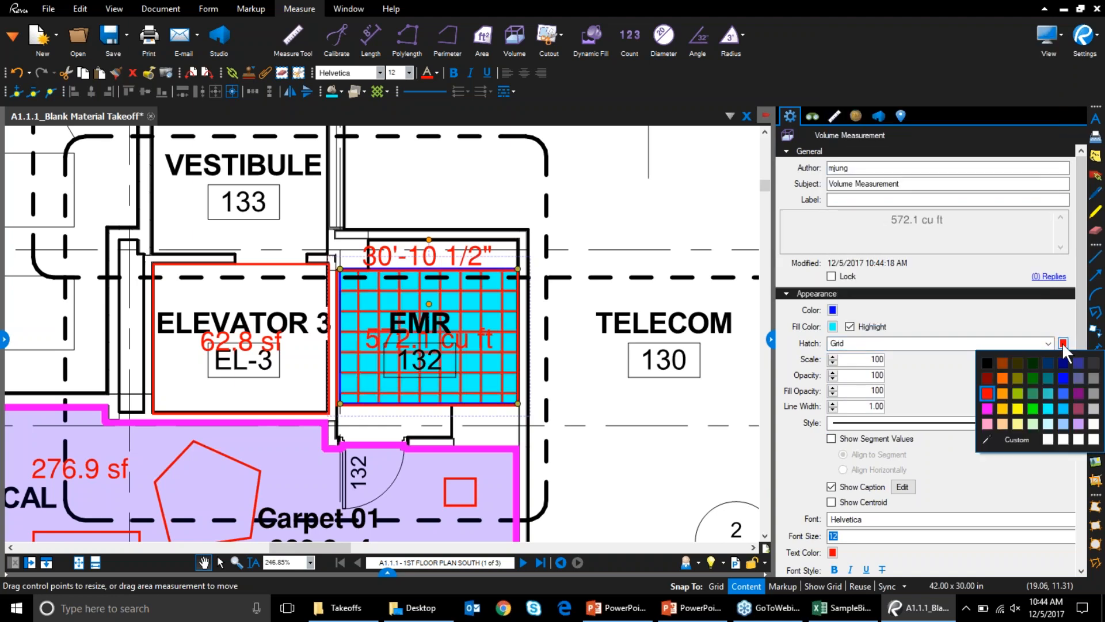
{"action": "left_click", "coordinate": [988, 362]}
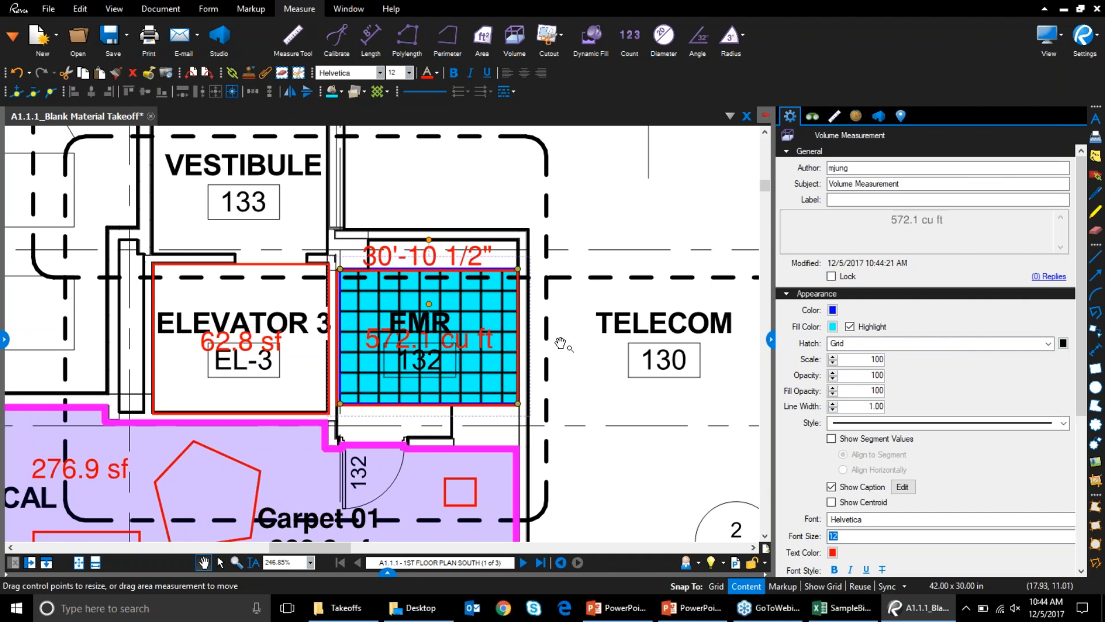
Step: Try a lower overall opacity on the EMR volume measurement, ending back at 100
{"action": "left_click", "coordinate": [832, 378]}
{"action": "left_click", "coordinate": [832, 378]}
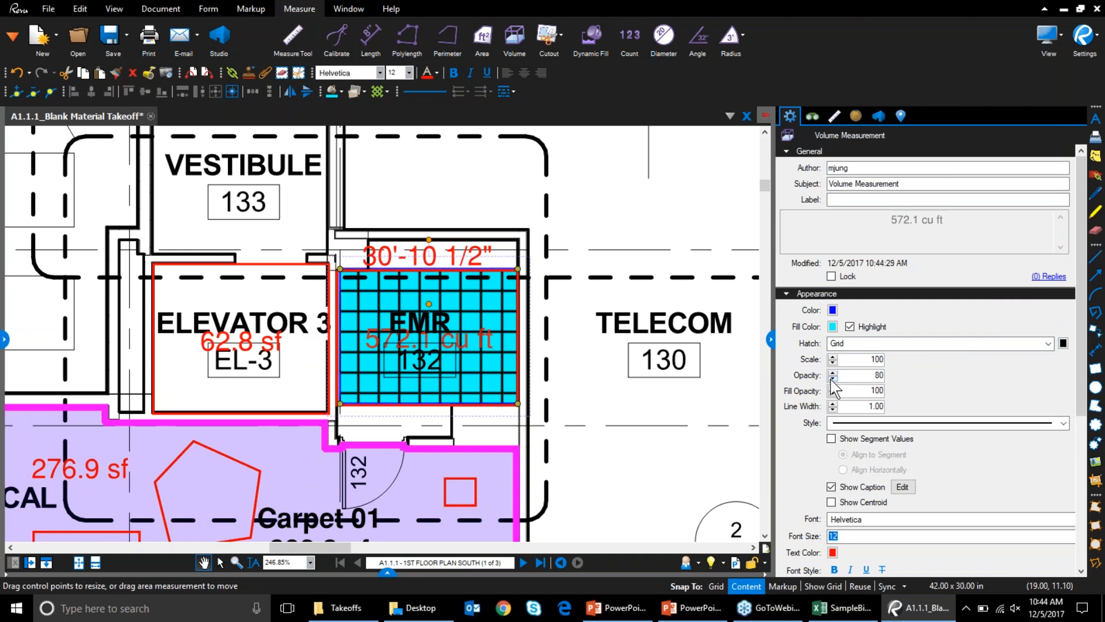
{"action": "left_click", "coordinate": [832, 378]}
{"action": "left_click", "coordinate": [831, 371]}
{"action": "left_click", "coordinate": [831, 372]}
{"action": "left_click", "coordinate": [831, 371]}
Step: Reduce the fill opacity of the EMR volume measurement to 60
{"action": "left_click", "coordinate": [833, 394]}
{"action": "left_click", "coordinate": [833, 394]}
{"action": "left_click", "coordinate": [833, 394]}
{"action": "left_click", "coordinate": [833, 394]}
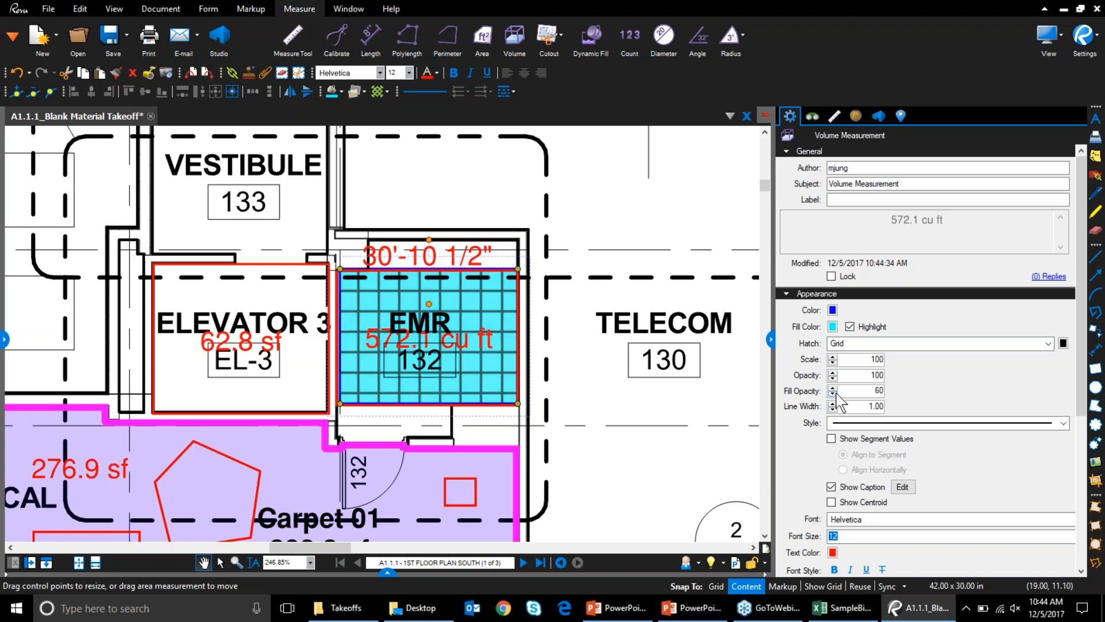
Step: Change the caption text color of the EMR volume measurement to dark blue
{"action": "left_click", "coordinate": [833, 554]}
{"action": "left_click", "coordinate": [914, 517]}
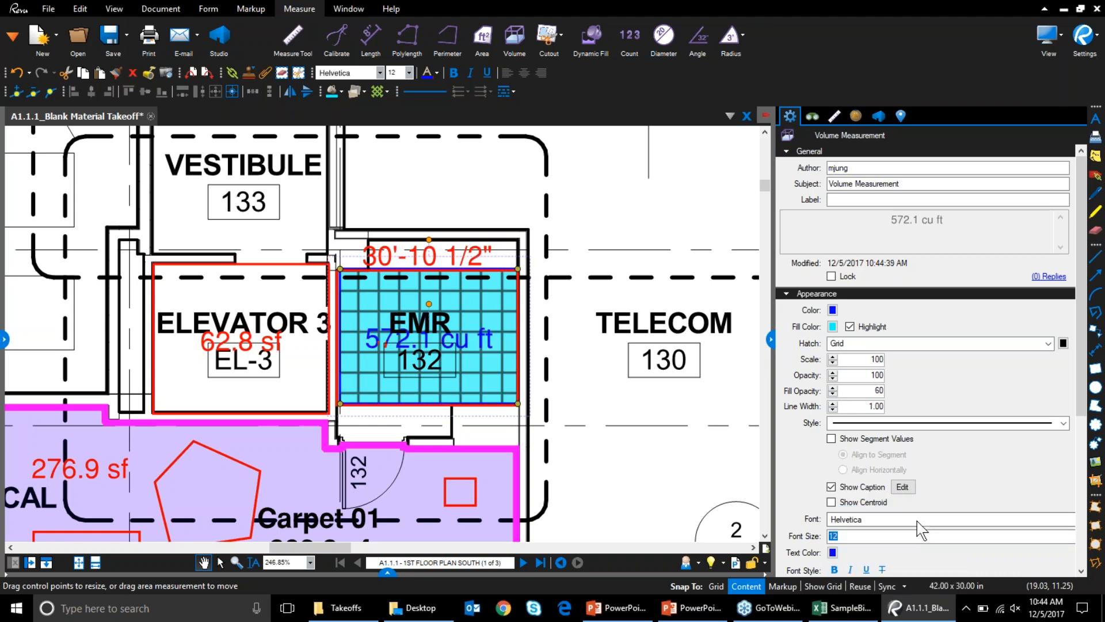
{"action": "left_click", "coordinate": [833, 552]}
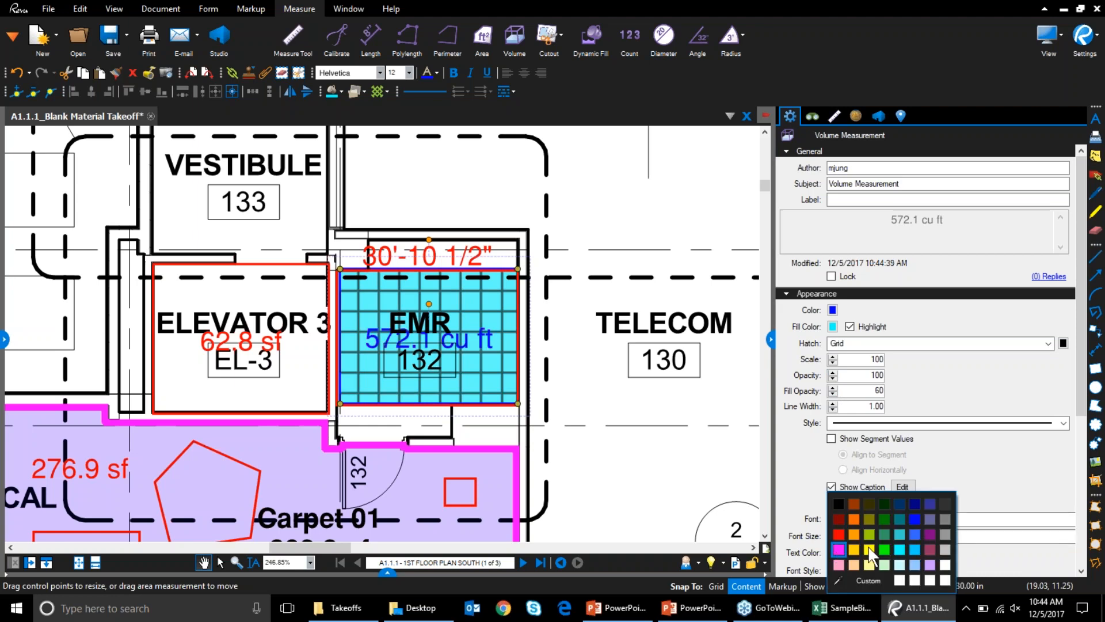
{"action": "left_click", "coordinate": [920, 502]}
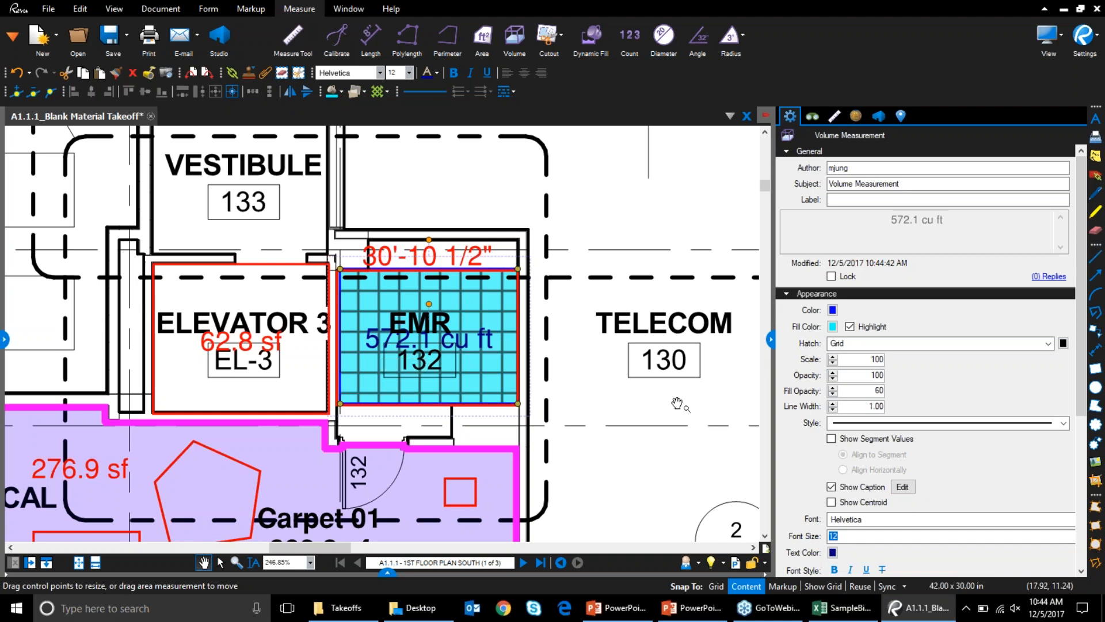
{"action": "left_click", "coordinate": [912, 183]}
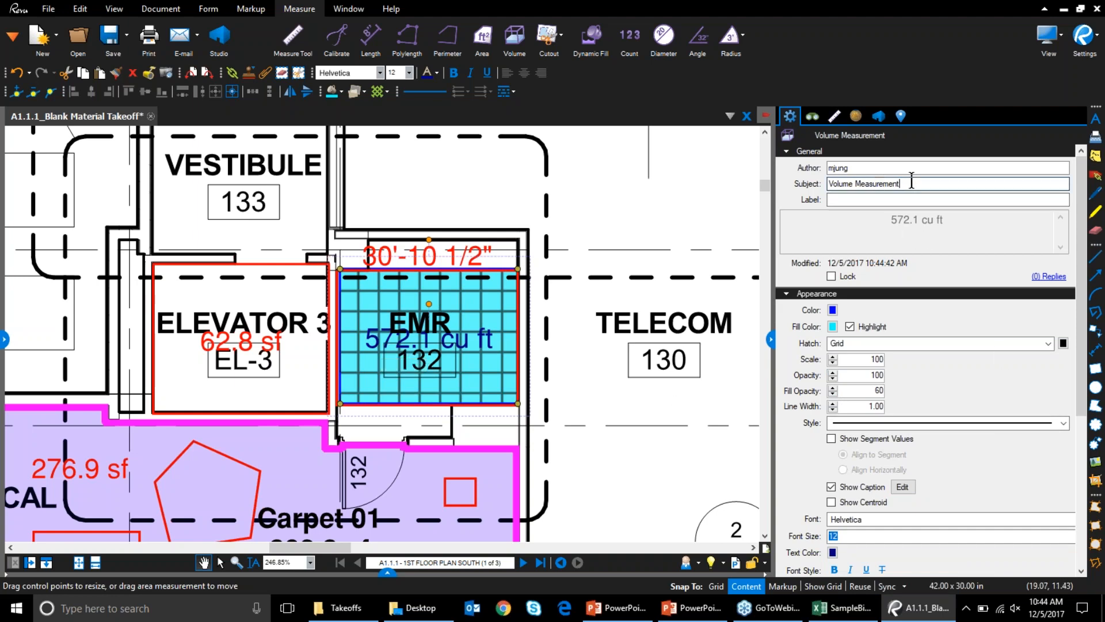
{"action": "key", "text": "ctrl+a"}
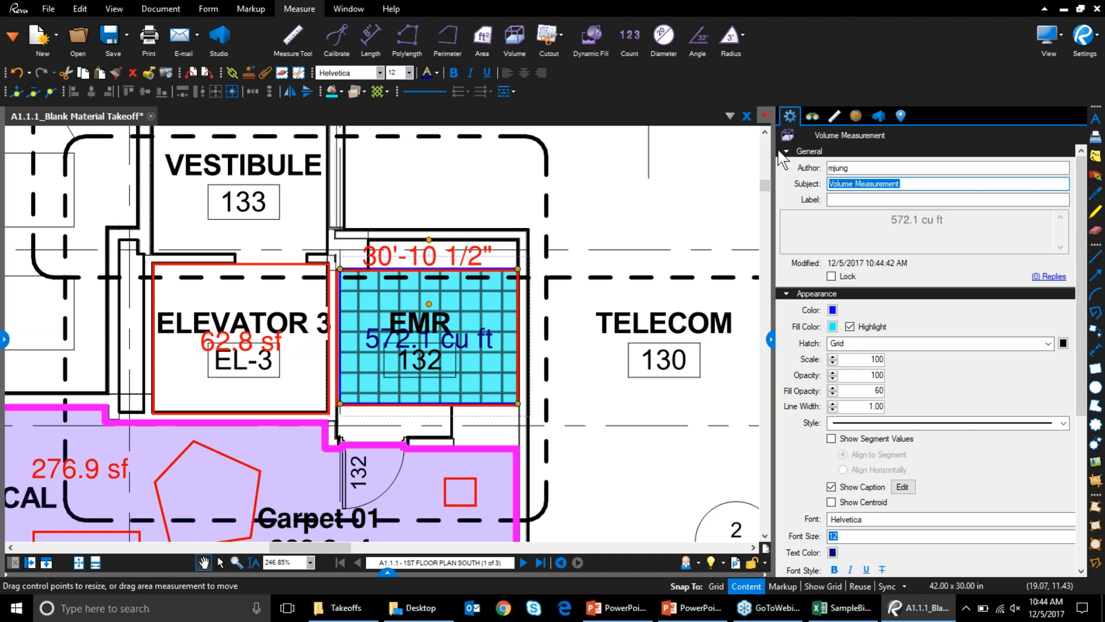
{"action": "left_click_drag", "start_coordinate": [1080, 341], "coordinate": [1080, 478]}
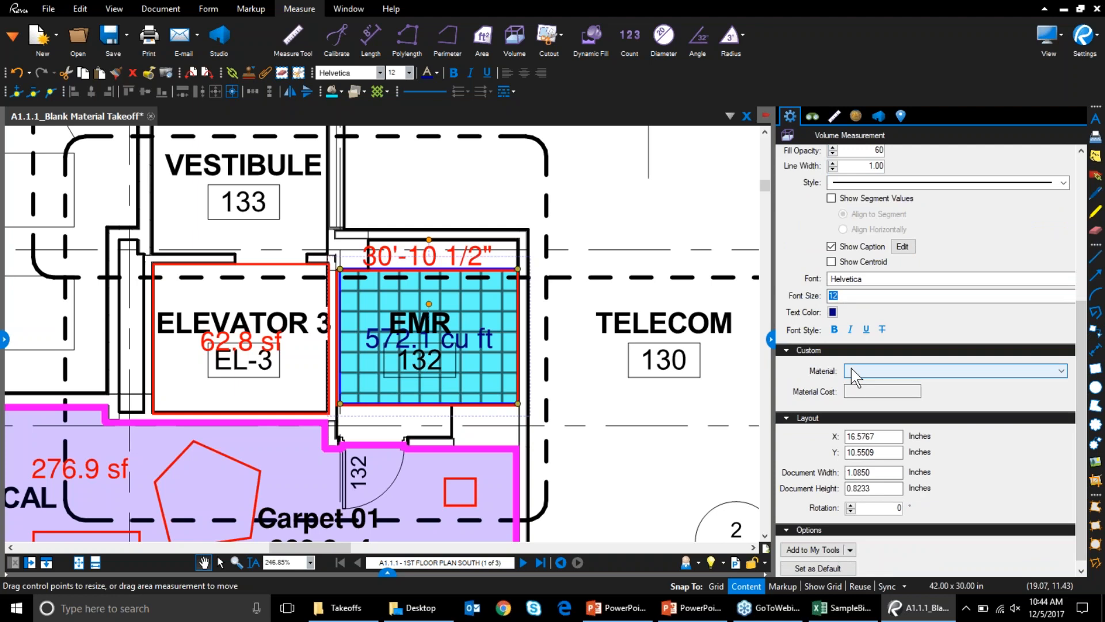
{"action": "scroll", "coordinate": [896, 414], "scroll_direction": "up", "scroll_amount": 5}
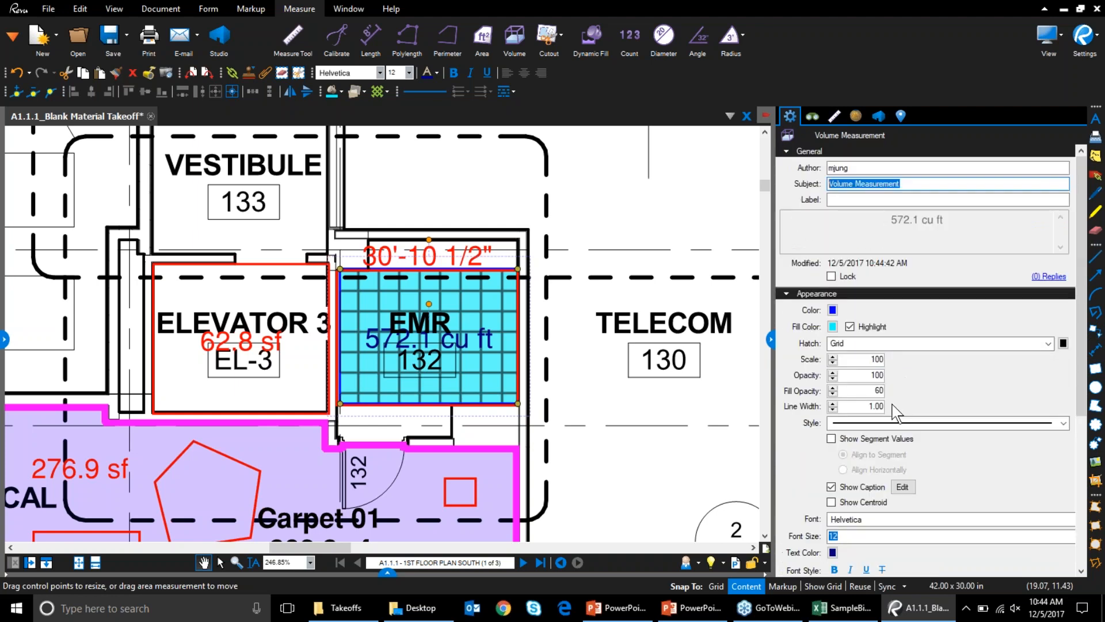
{"action": "left_click", "coordinate": [233, 345]}
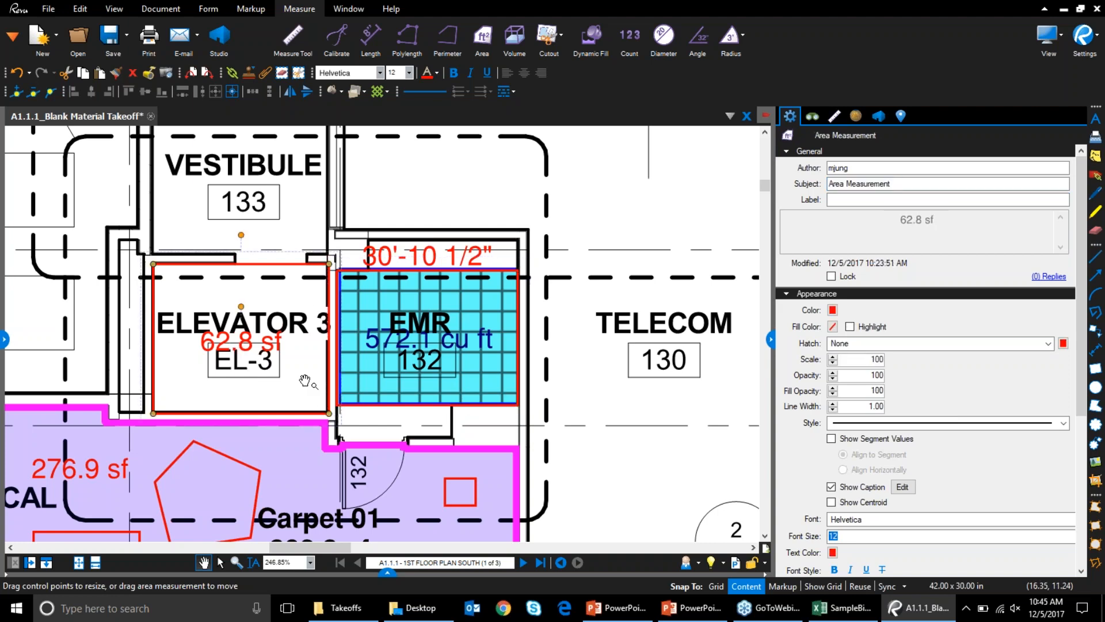
Step: Show segment values on the EMR volume measurement, align them horizontally, and hide them again
{"action": "left_click", "coordinate": [439, 367]}
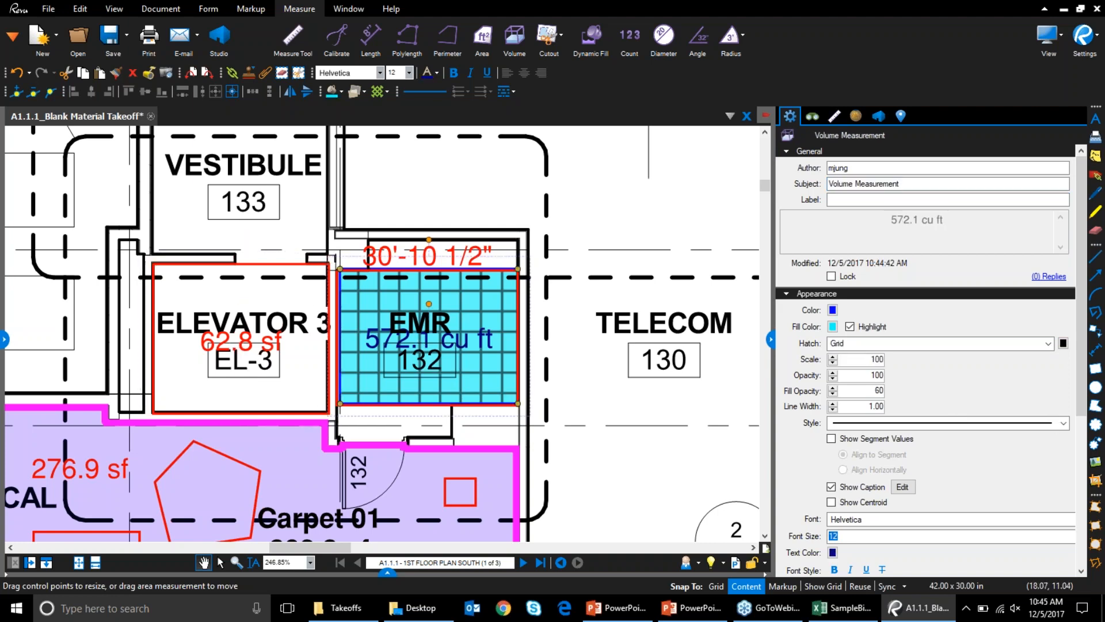
{"action": "left_click", "coordinate": [832, 439]}
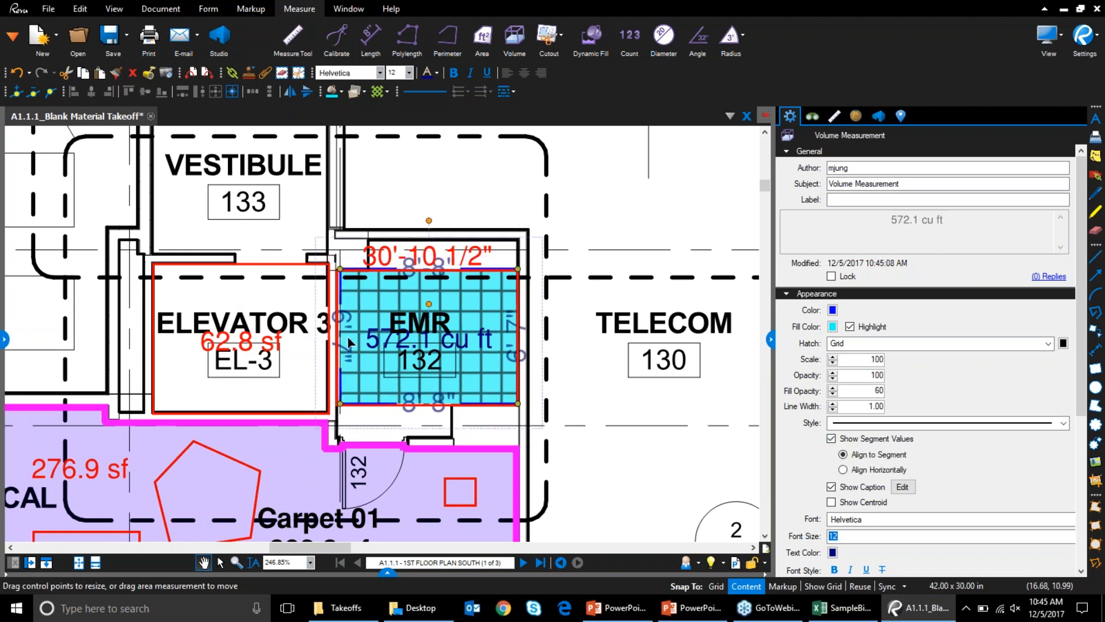
{"action": "left_click", "coordinate": [844, 470]}
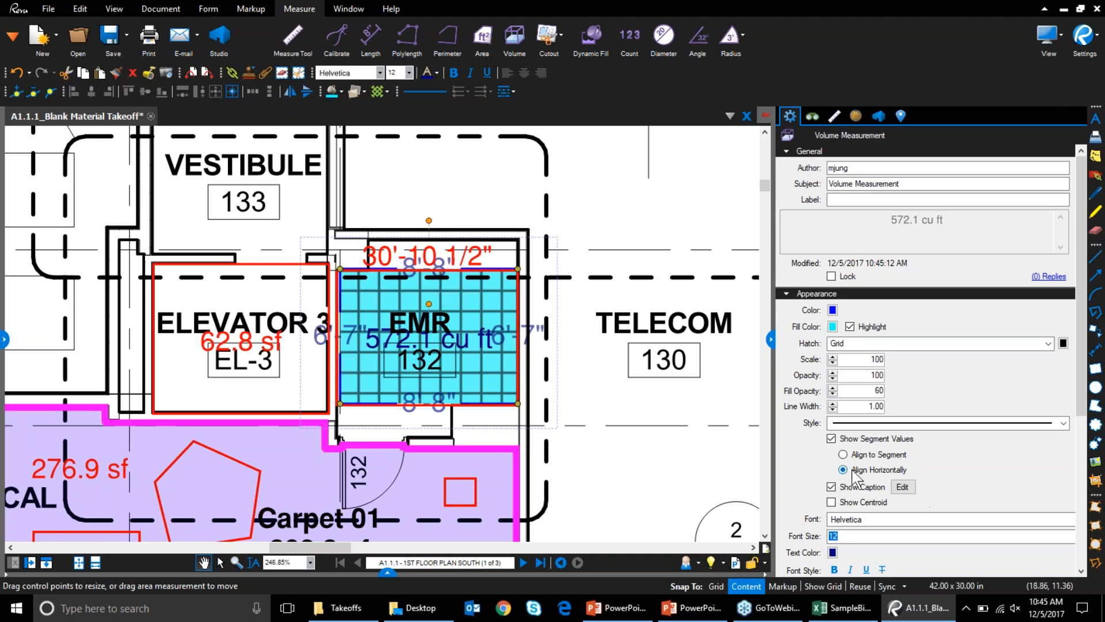
{"action": "left_click", "coordinate": [831, 438]}
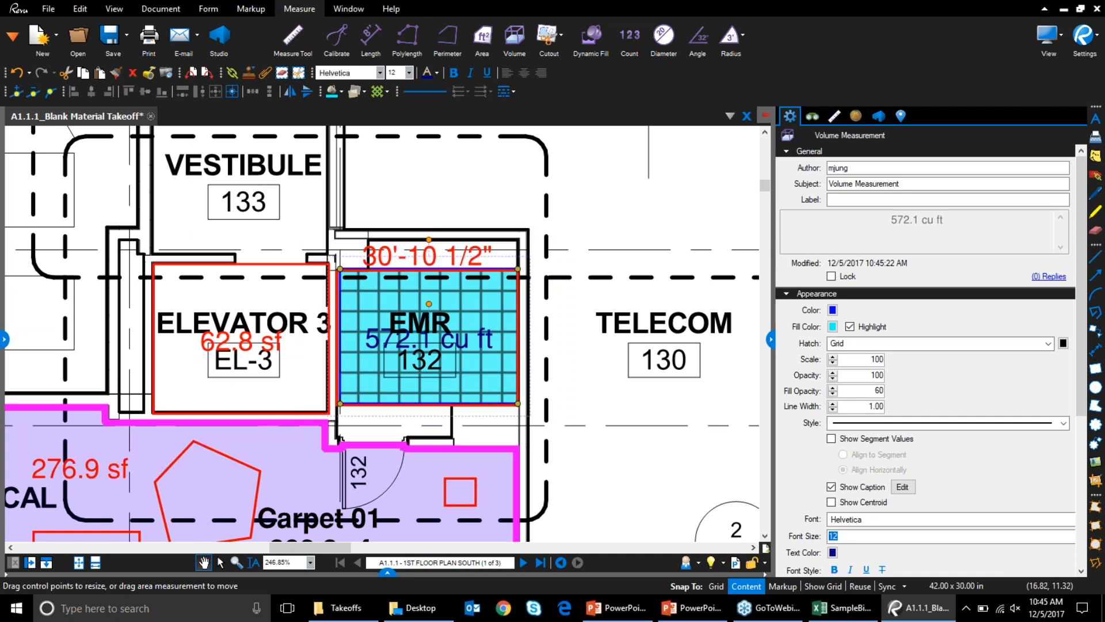
Step: Turn the segment values and the centroid of the Elevator 3 area measurement on and off again
{"action": "left_click", "coordinate": [280, 358]}
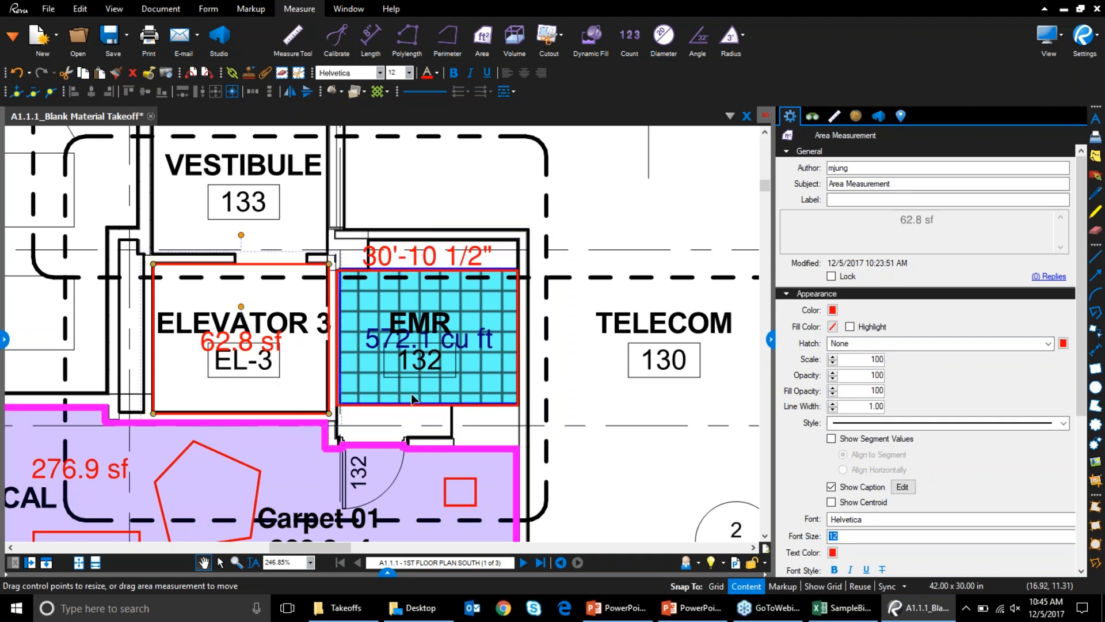
{"action": "left_click", "coordinate": [832, 439]}
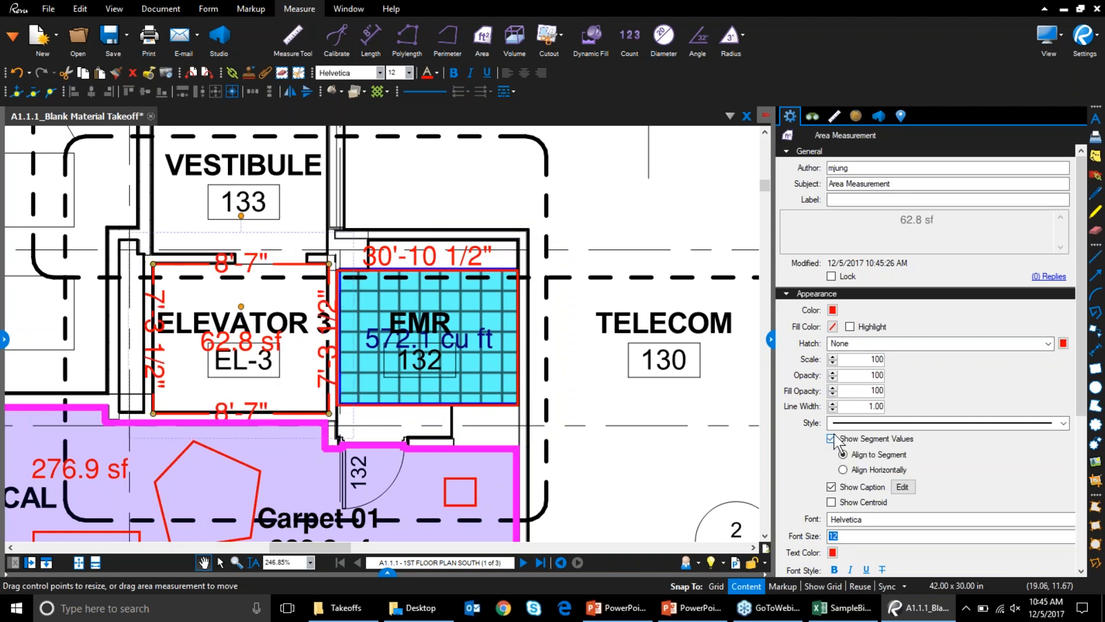
{"action": "left_click", "coordinate": [833, 440]}
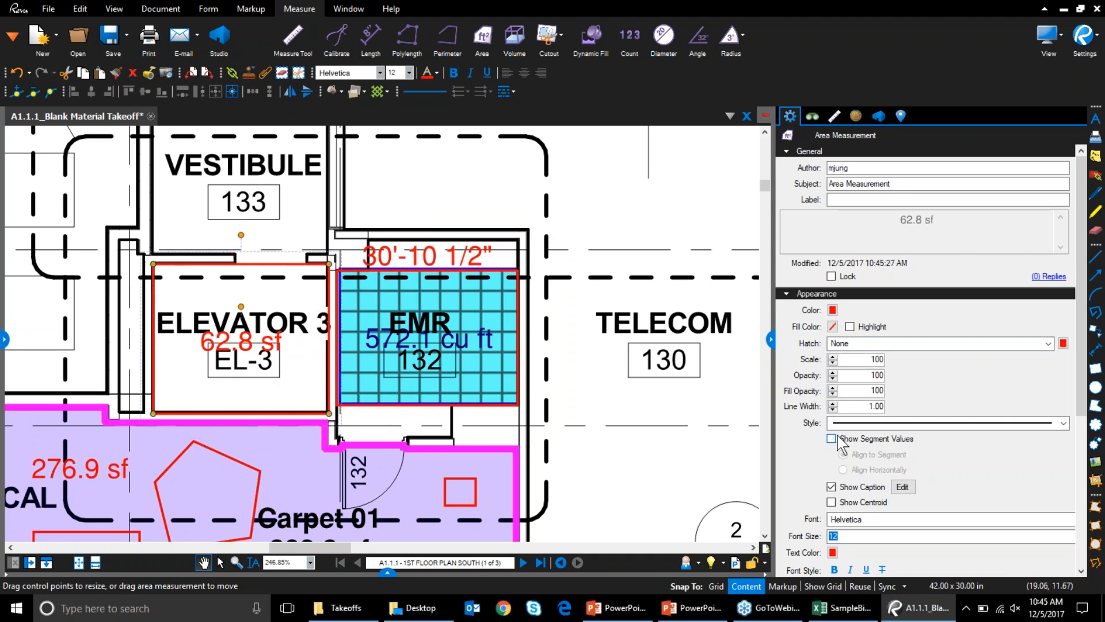
{"action": "left_click", "coordinate": [832, 502]}
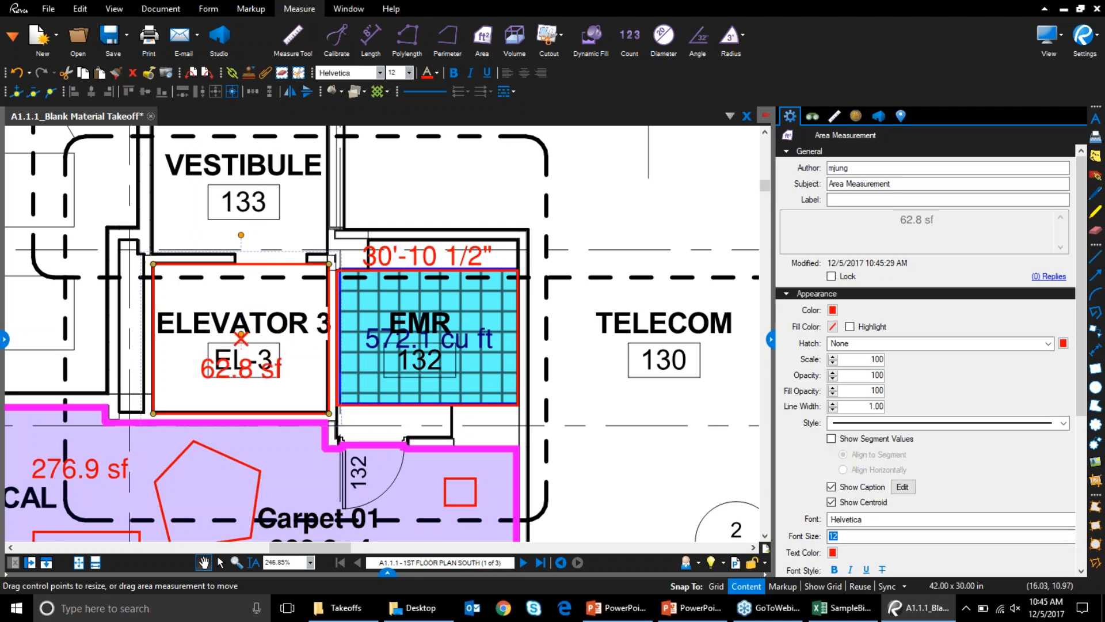
{"action": "left_click", "coordinate": [832, 503]}
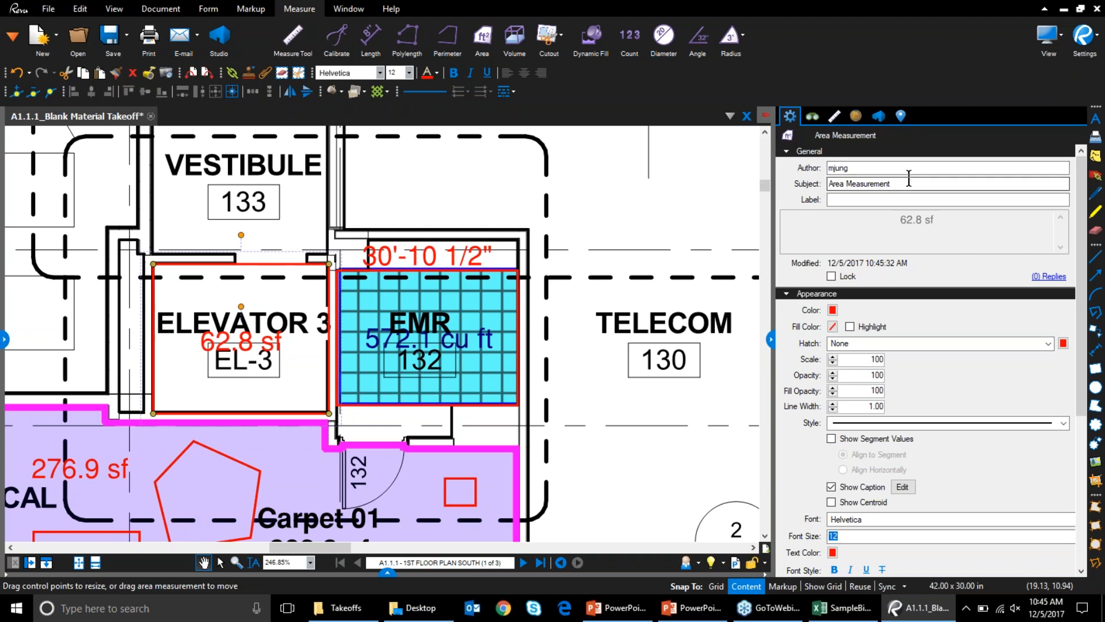
Step: Try the Courier font on the Elevator 3 area caption and return it to Helvetica
{"action": "scroll", "coordinate": [977, 435], "scroll_direction": "down", "scroll_amount": 3}
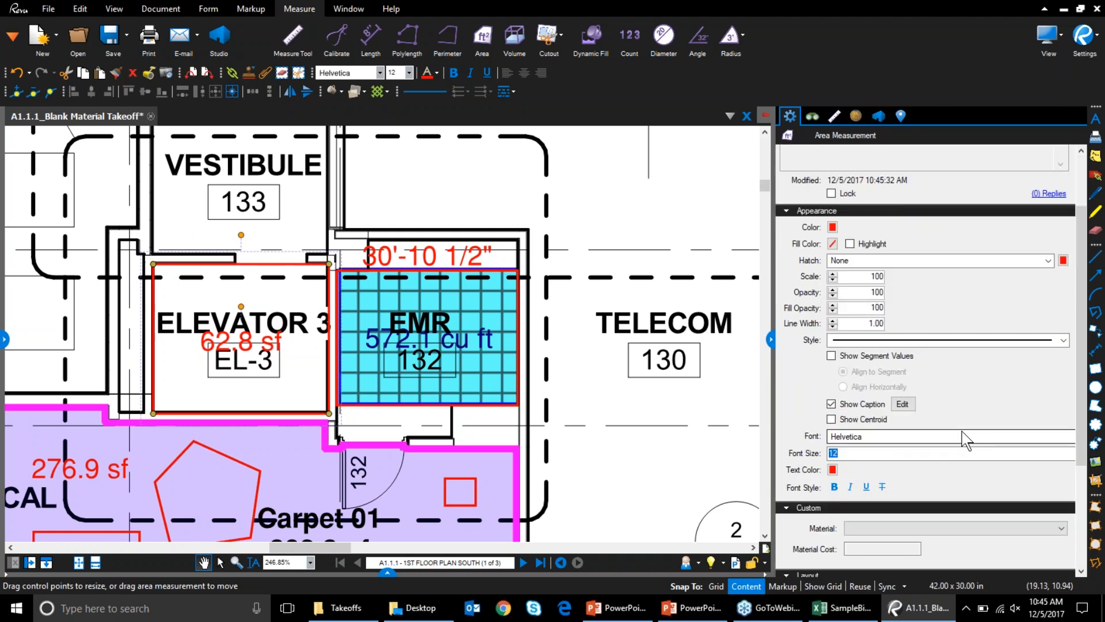
{"action": "scroll", "coordinate": [931, 439], "scroll_direction": "up", "scroll_amount": 1}
{"action": "left_click", "coordinate": [931, 437]}
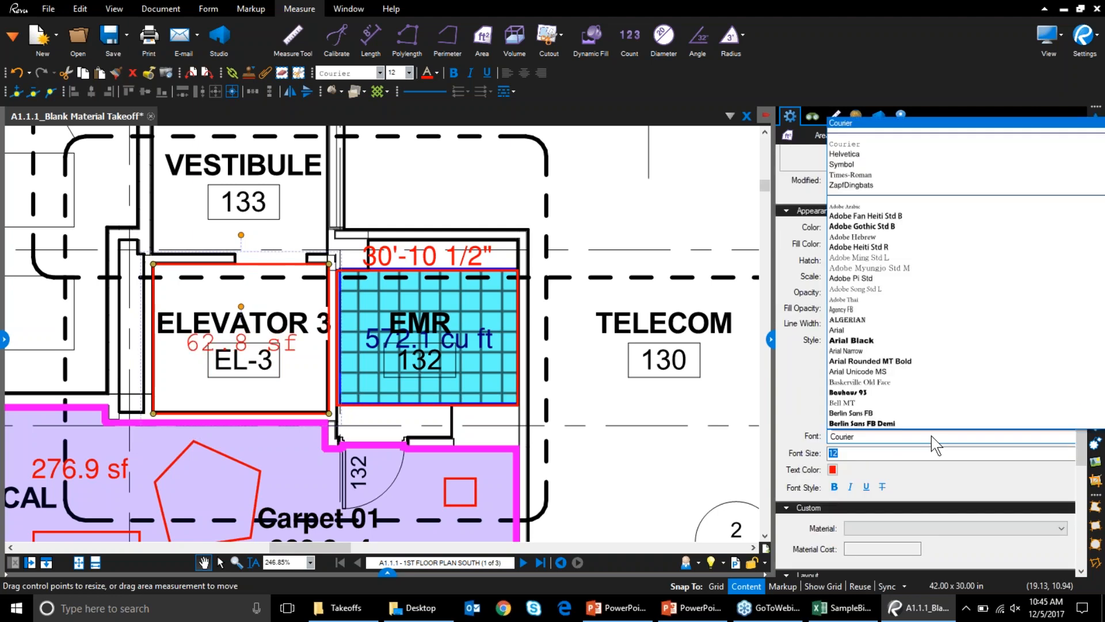
{"action": "left_click", "coordinate": [855, 153]}
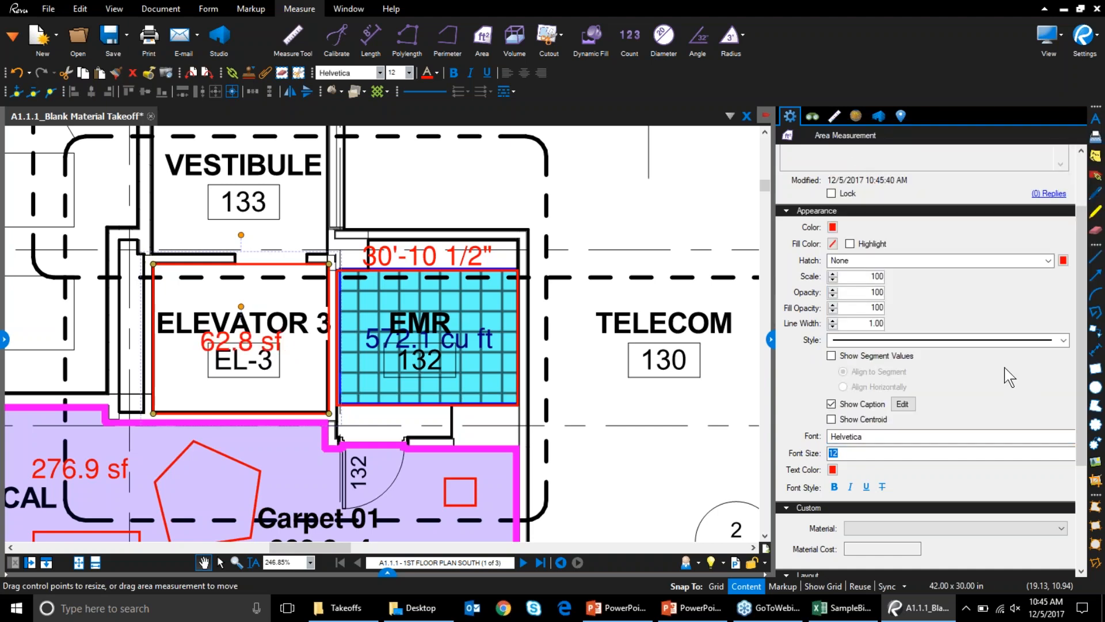
Step: Look through the Elevator 3 area measurement's remaining properties and bring up its measurement settings
{"action": "scroll", "coordinate": [1084, 426], "scroll_direction": "down", "scroll_amount": 6}
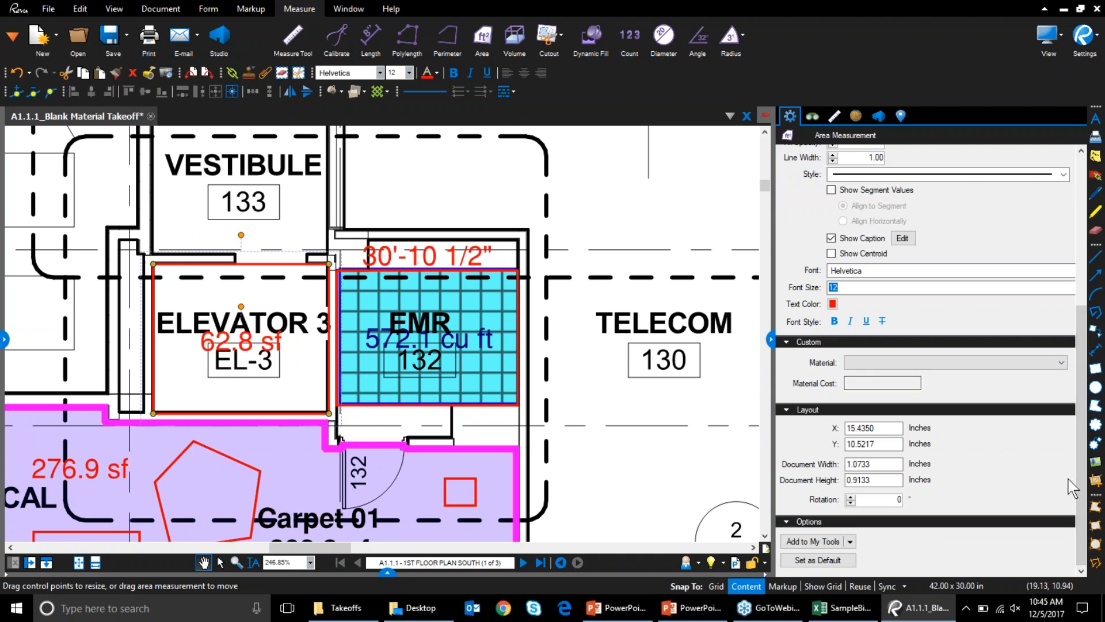
{"action": "scroll", "coordinate": [1085, 437], "scroll_direction": "up", "scroll_amount": 4}
{"action": "scroll", "coordinate": [1085, 421], "scroll_direction": "up", "scroll_amount": 5}
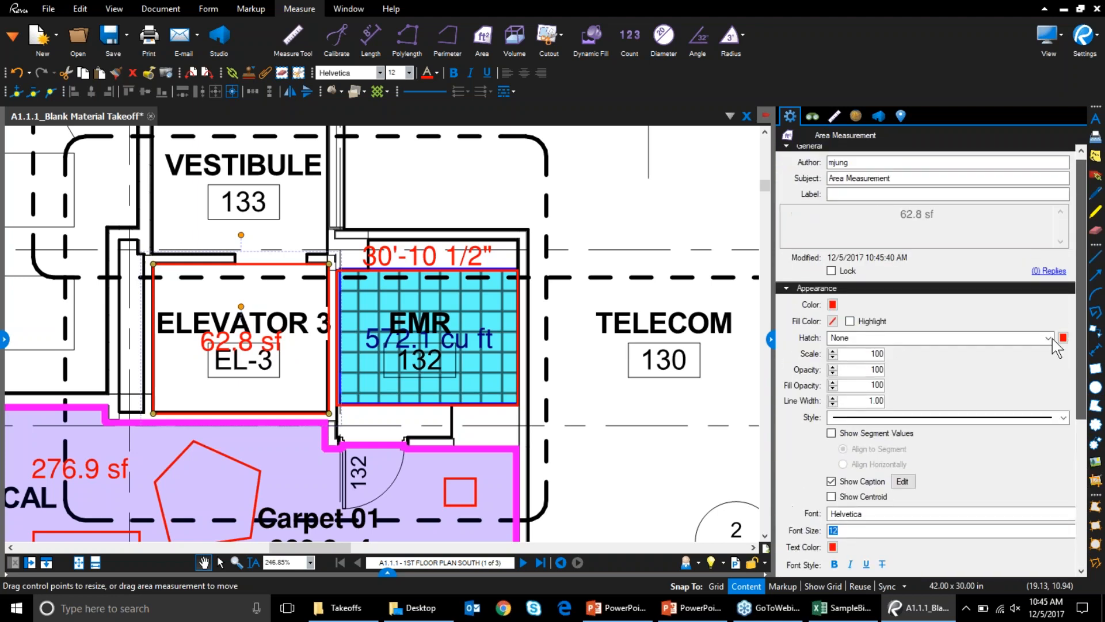
{"action": "left_click", "coordinate": [834, 117]}
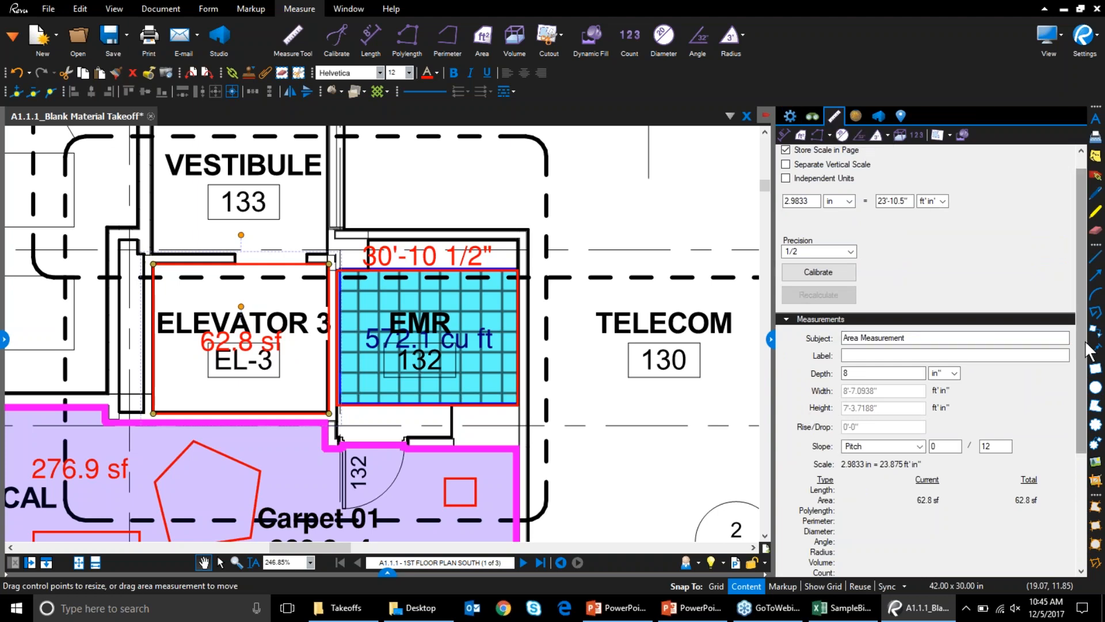
Step: Review the slope types available for the Elevator 3 area measurement, keeping Pitch
{"action": "scroll", "coordinate": [1085, 429], "scroll_direction": "down", "scroll_amount": 3}
{"action": "left_click", "coordinate": [886, 315]}
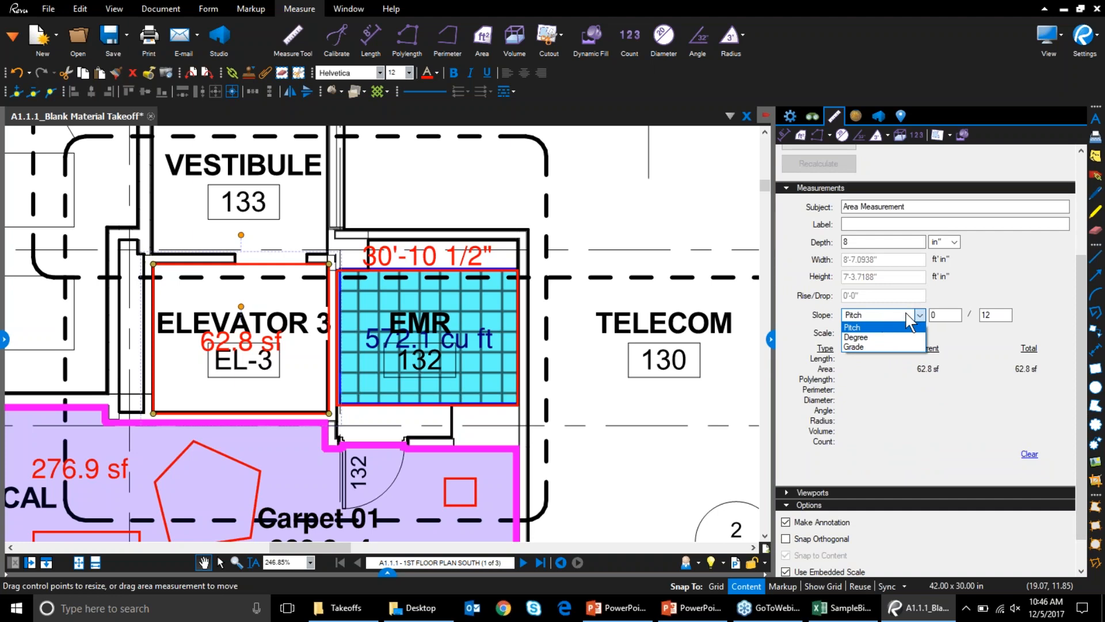
{"action": "left_click", "coordinate": [1009, 267]}
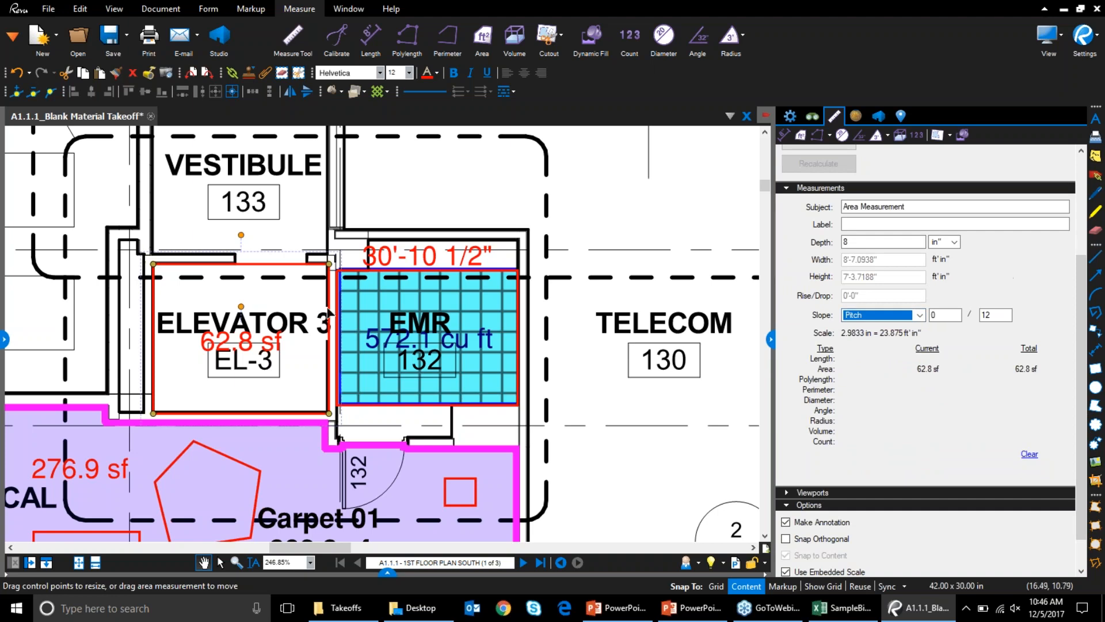
Step: Set the slope of the Ramp 5 area measurement to a 5% grade
{"action": "left_click_drag", "start_coordinate": [581, 401], "coordinate": [941, 415]}
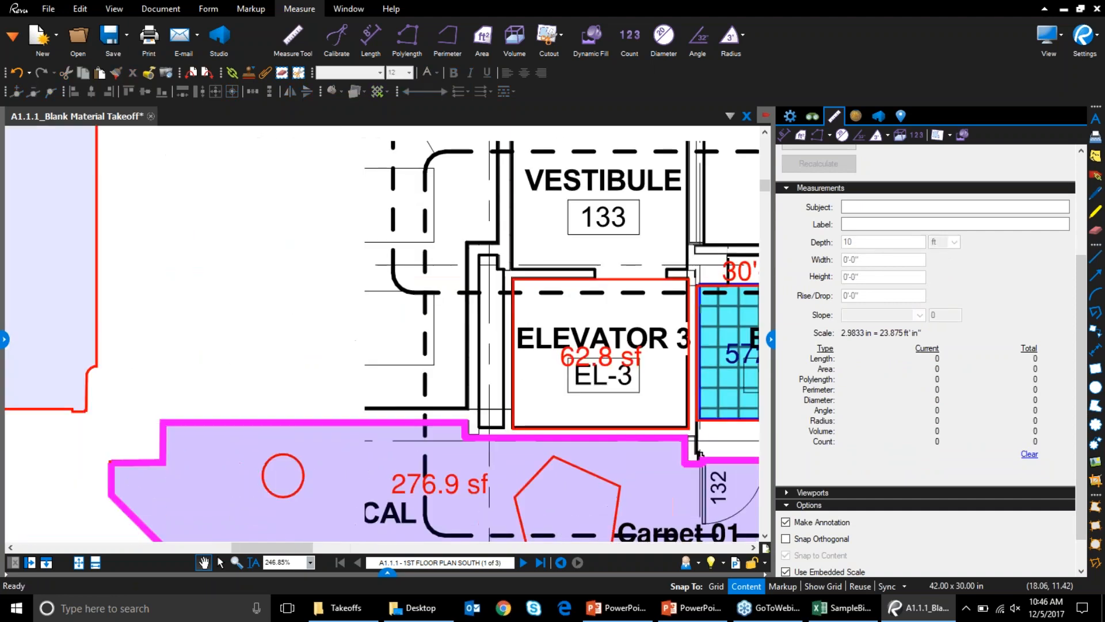
{"action": "scroll", "coordinate": [323, 352], "scroll_direction": "down", "scroll_amount": 2}
{"action": "mouse_move", "coordinate": [324, 352]}
{"action": "left_mouse_down"}
{"action": "mouse_move", "coordinate": [459, 367]}
{"action": "mouse_move", "coordinate": [774, 443]}
{"action": "left_mouse_up"}
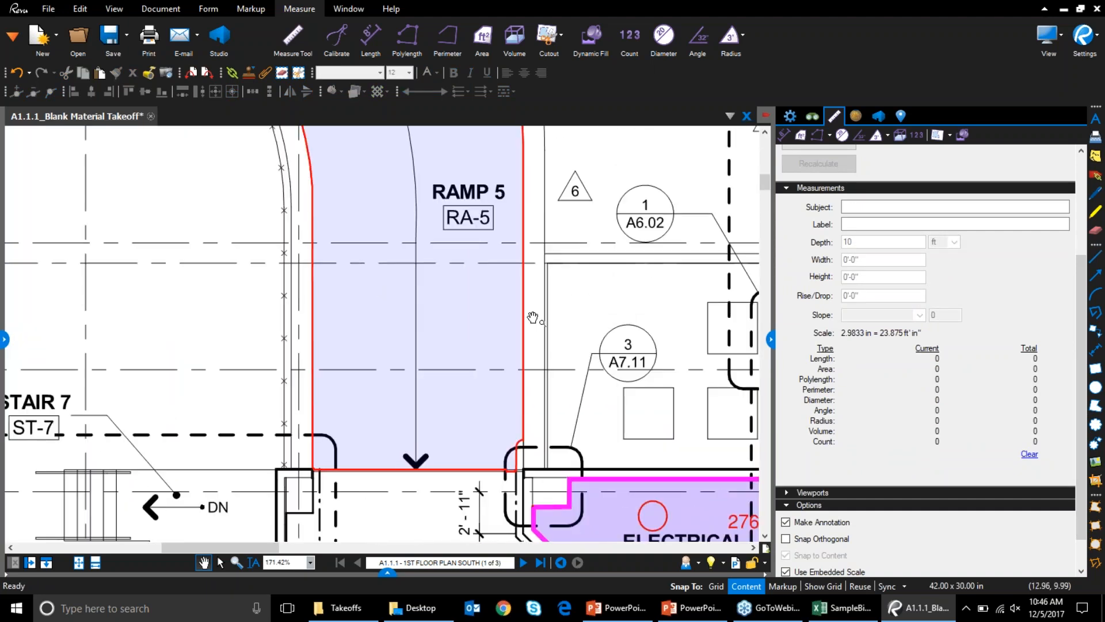
{"action": "scroll", "coordinate": [541, 299], "scroll_direction": "down", "scroll_amount": 5}
{"action": "left_click", "coordinate": [503, 196]}
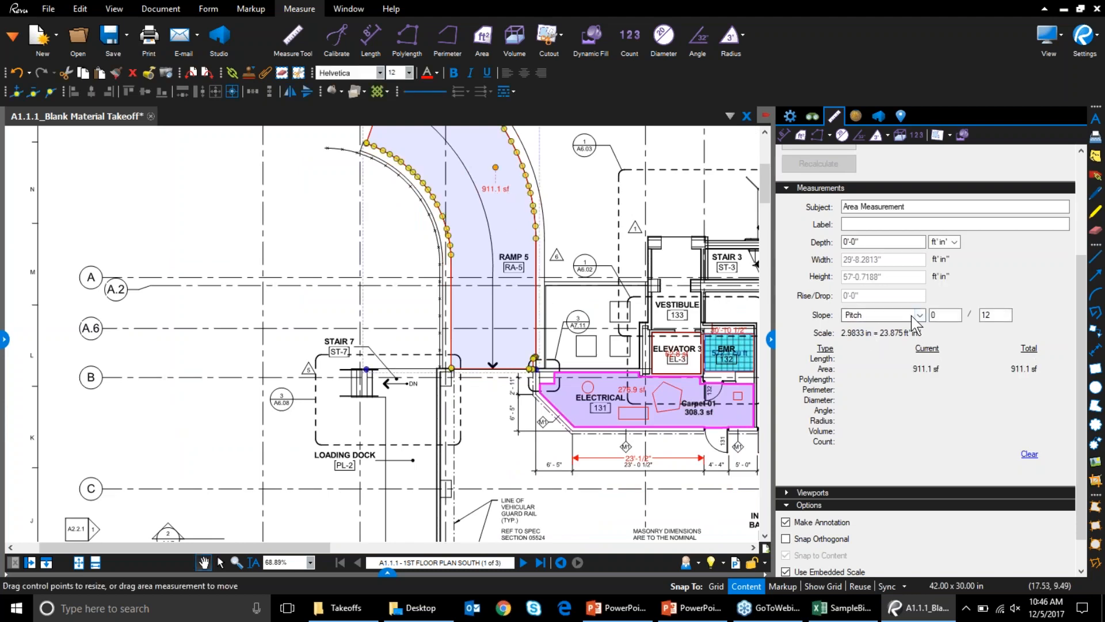
{"action": "left_click", "coordinate": [604, 236]}
{"action": "scroll", "coordinate": [510, 328], "scroll_direction": "up", "scroll_amount": 1}
{"action": "left_click", "coordinate": [510, 328]}
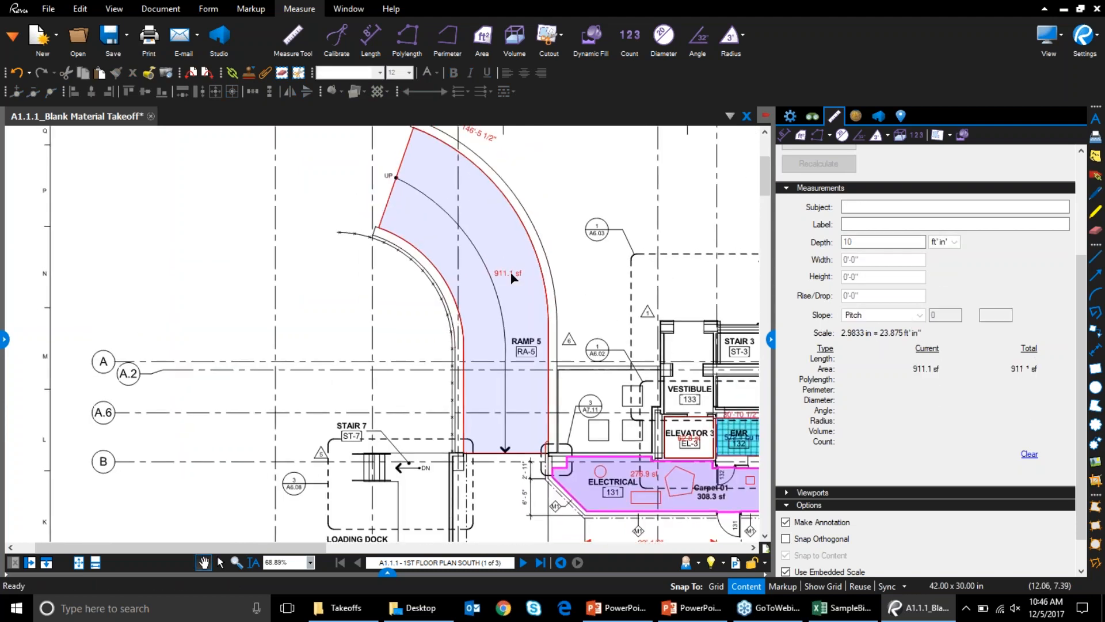
{"action": "scroll", "coordinate": [510, 328], "scroll_direction": "up", "scroll_amount": 2}
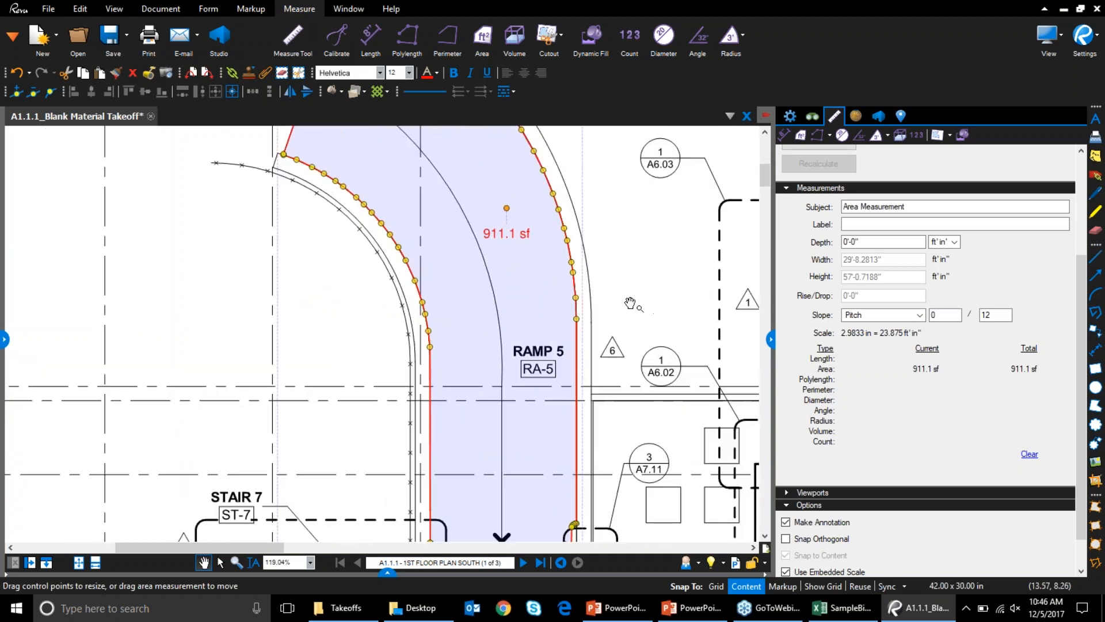
{"action": "left_click", "coordinate": [918, 315]}
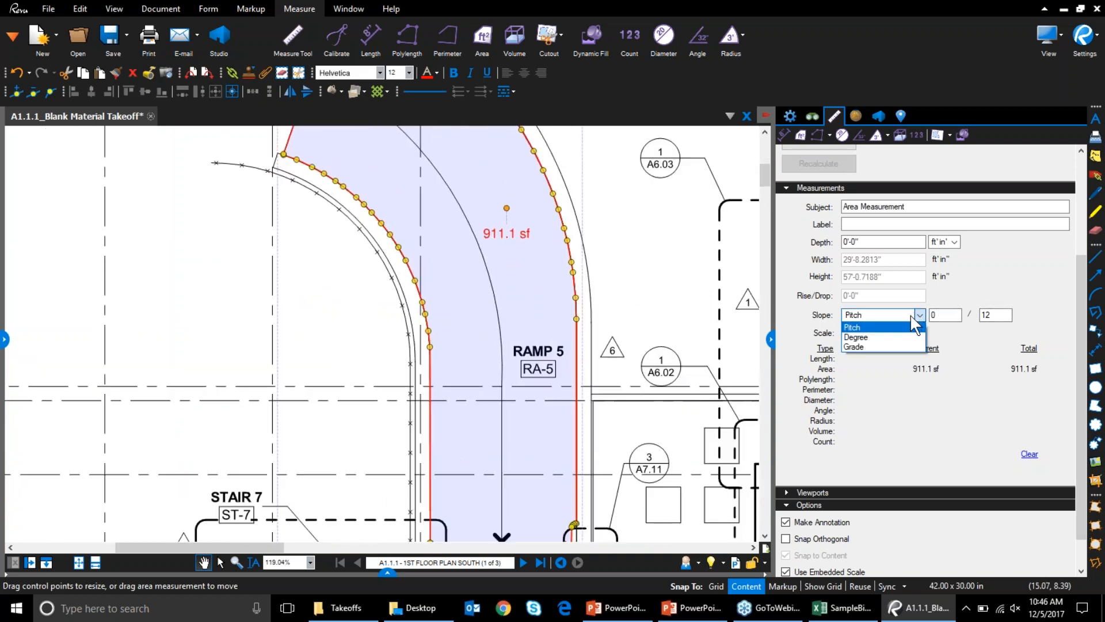
{"action": "left_click", "coordinate": [854, 347]}
{"action": "key", "text": "Tab"}
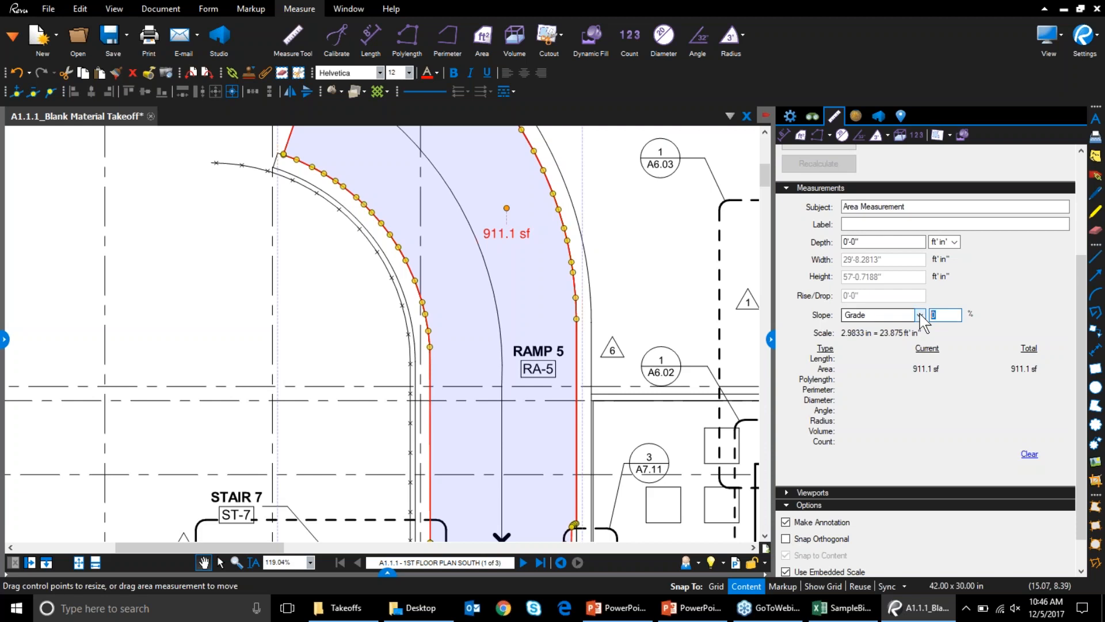
{"action": "type", "text": "5"}
{"action": "key", "text": "Tab"}
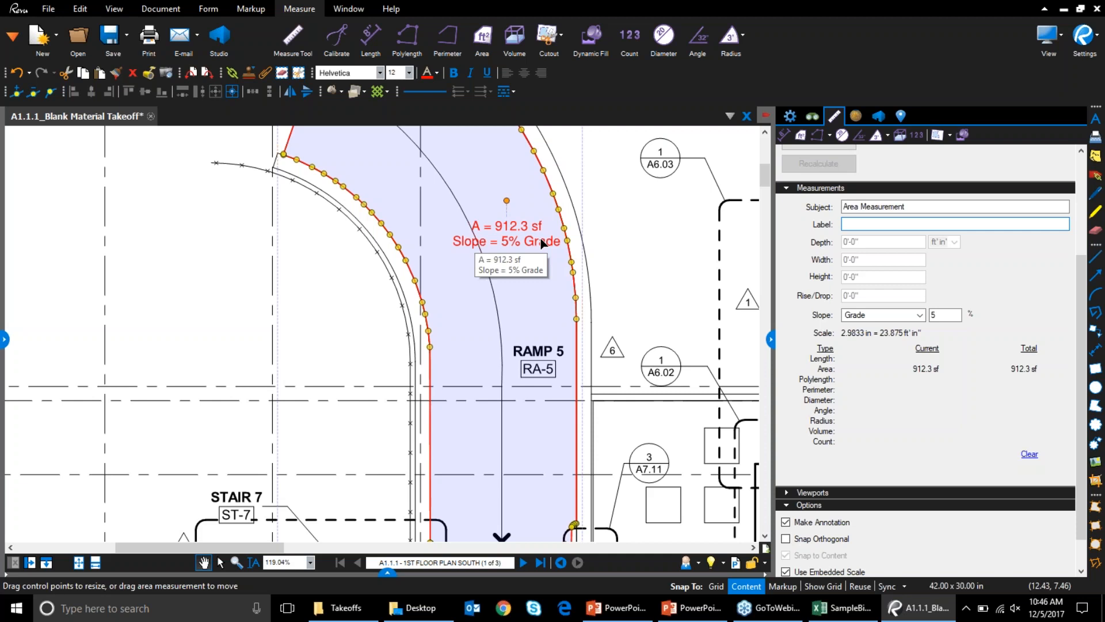
Step: Bring up the Tool Chest in place of the measurement properties and widen it until the tool labels show
{"action": "left_click", "coordinate": [790, 115]}
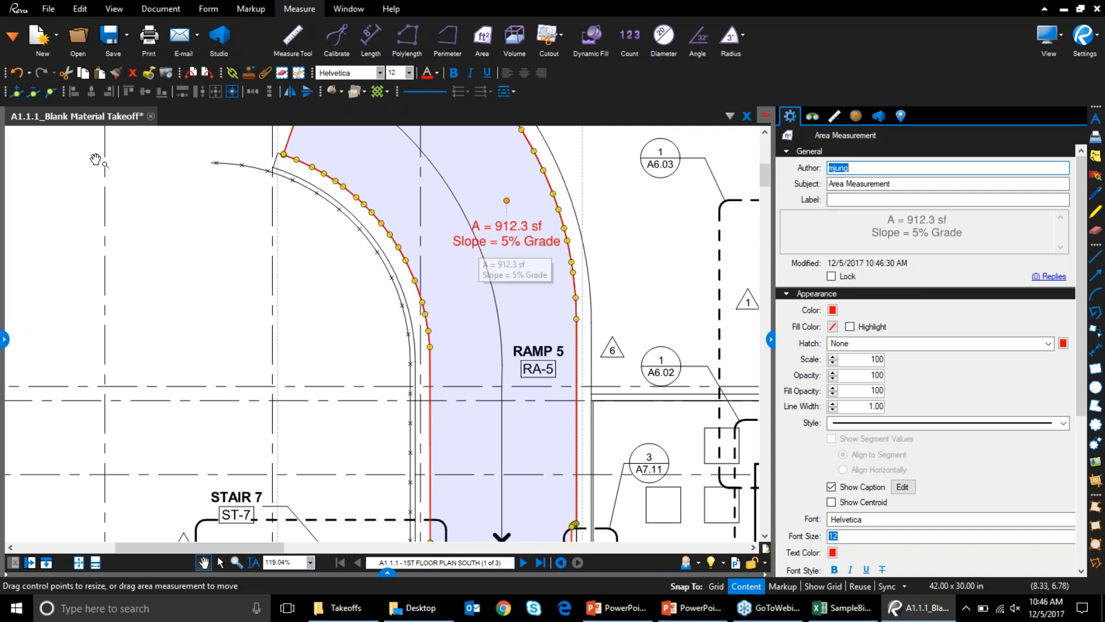
{"action": "left_click", "coordinate": [13, 36]}
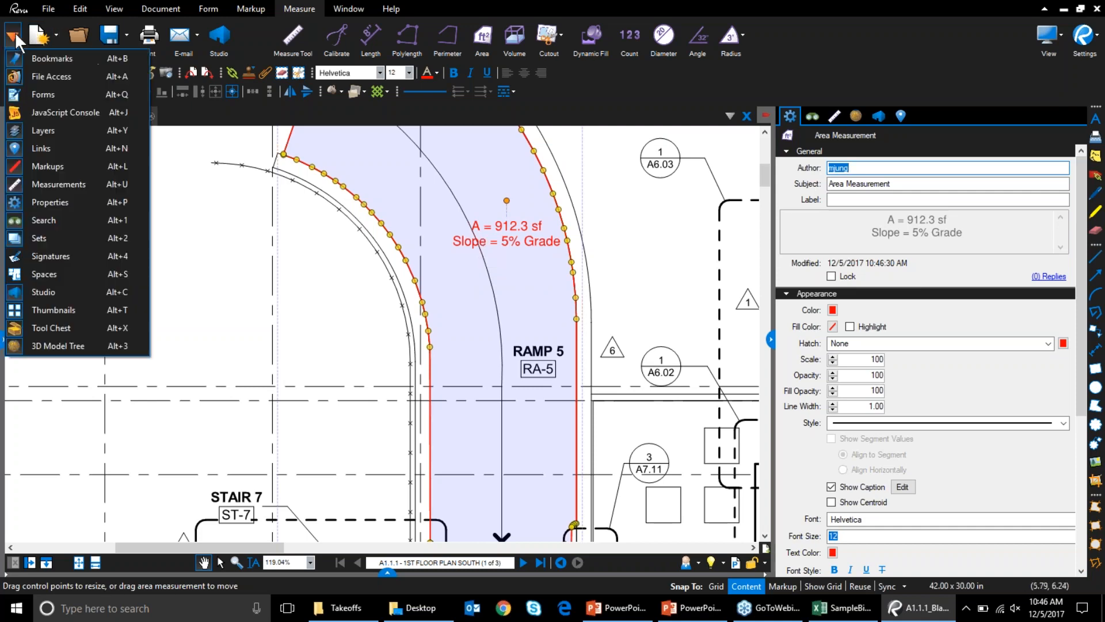
{"action": "left_click", "coordinate": [36, 329]}
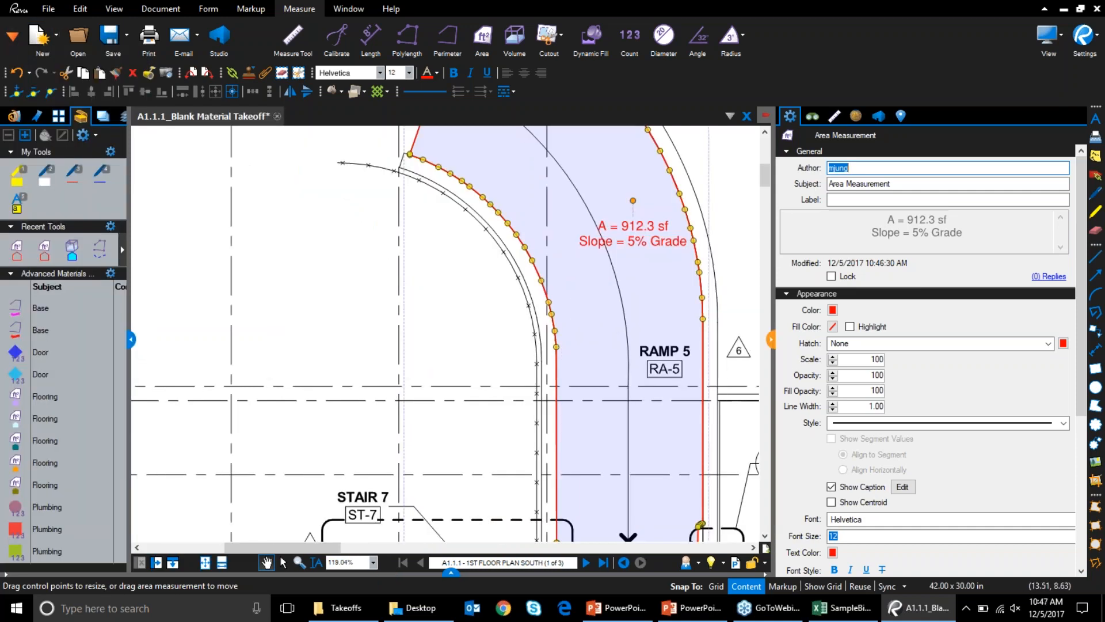
{"action": "left_click", "coordinate": [771, 340]}
{"action": "left_click_drag", "start_coordinate": [132, 350], "coordinate": [294, 345]}
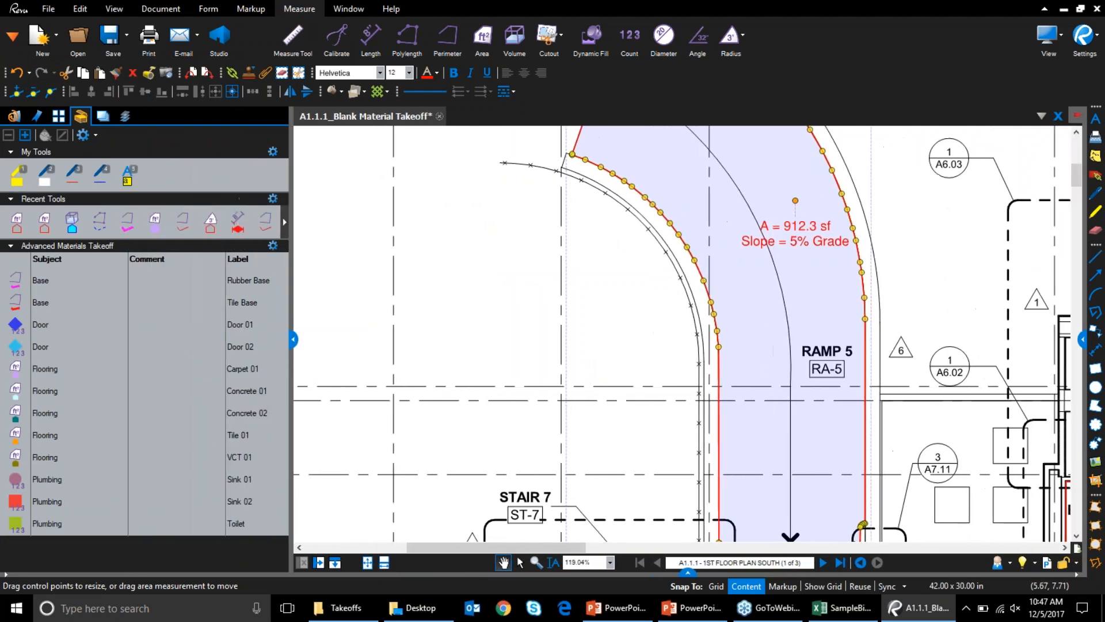
Step: Reuse the recent 5% grade area tool for a rectangle of about 176 sf beside Ramp 5, and the hatched volume tool for a smaller rectangle above it
{"action": "left_click", "coordinate": [18, 226]}
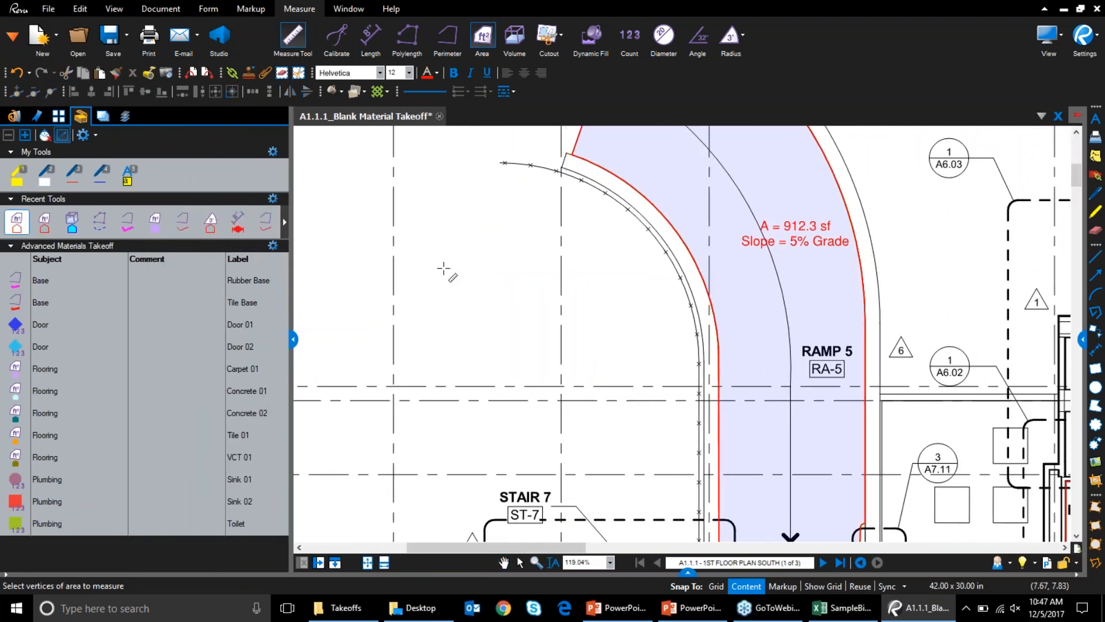
{"action": "mouse_move", "coordinate": [421, 254]}
{"action": "left_mouse_down"}
{"action": "mouse_move", "coordinate": [563, 328]}
{"action": "mouse_move", "coordinate": [583, 360]}
{"action": "left_mouse_up"}
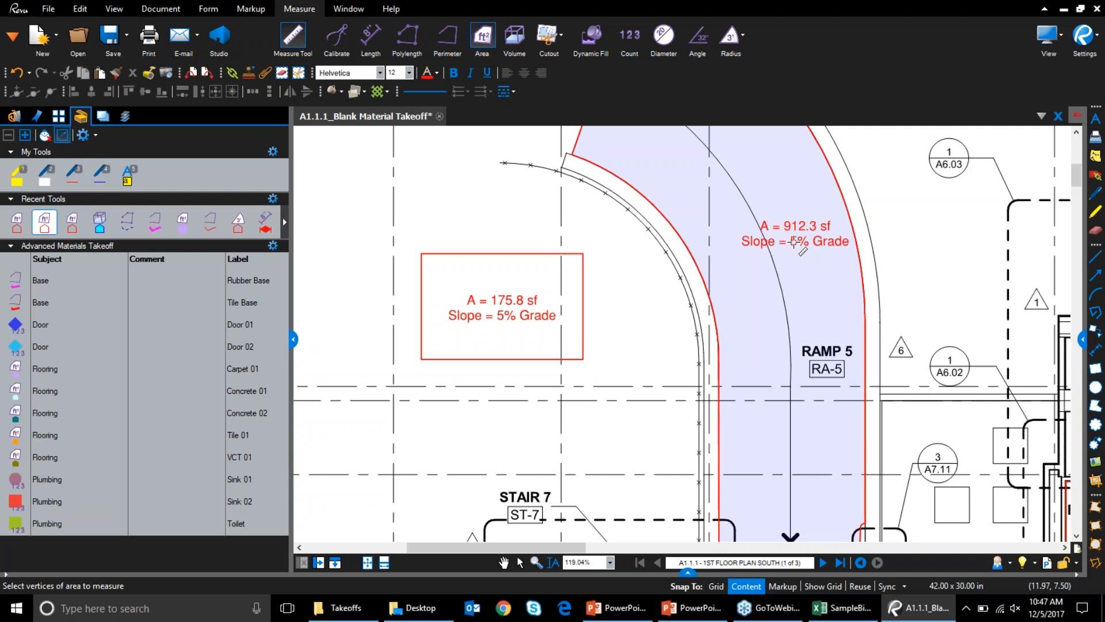
{"action": "left_click", "coordinate": [99, 223]}
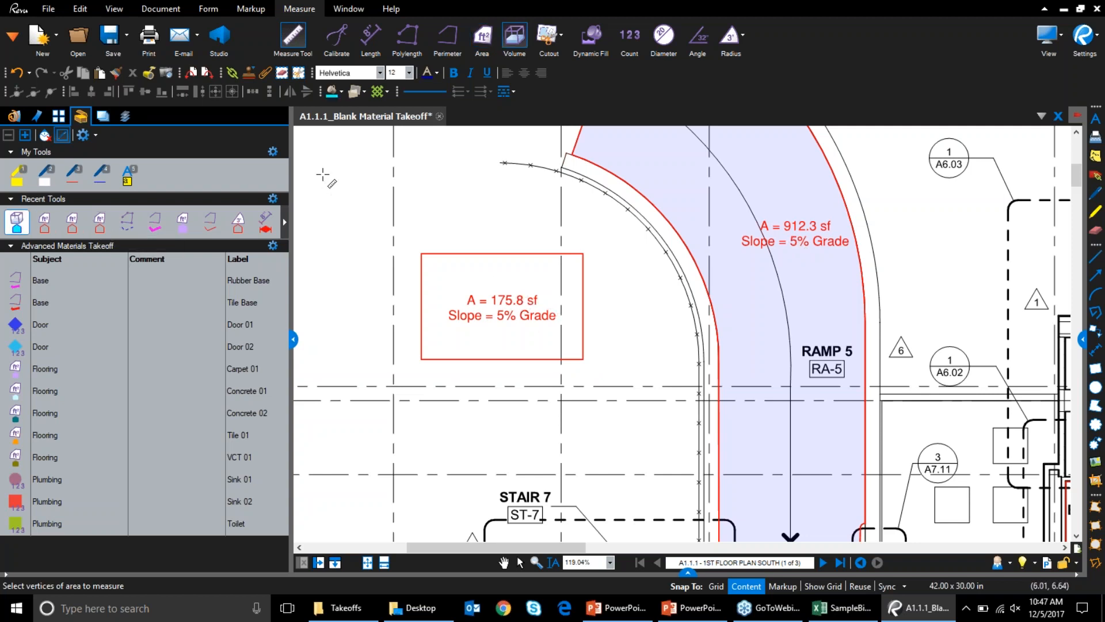
{"action": "left_click_drag", "start_coordinate": [322, 174], "coordinate": [434, 227]}
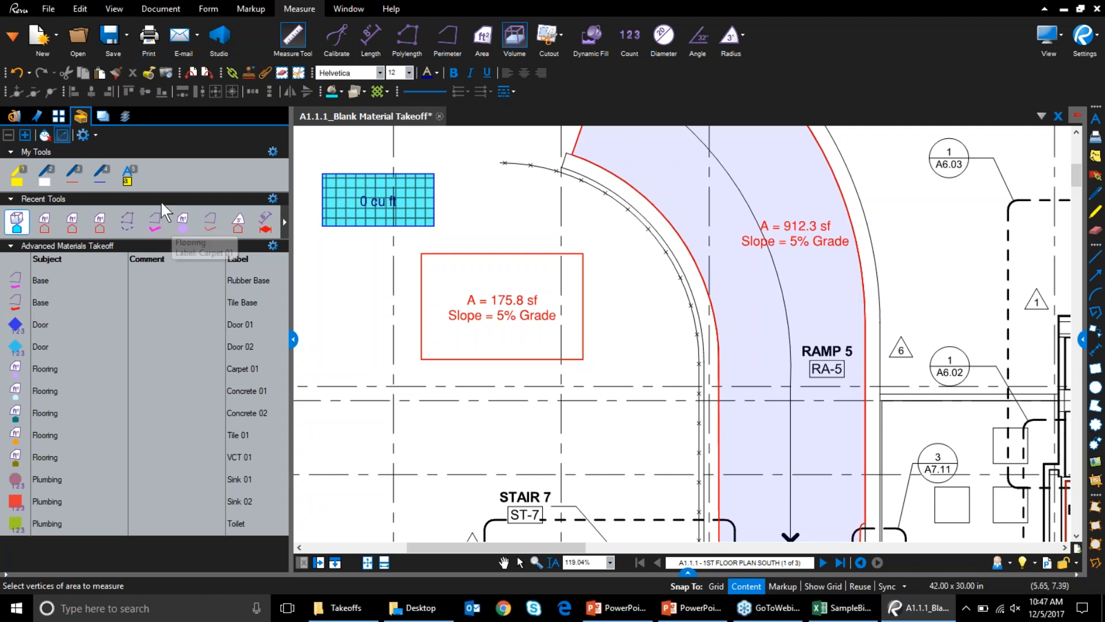
Step: Draw a polylength near Stair 7 with the recent dashed blue tool, using three segments of about 7, 8 and 10.5 ft
{"action": "left_click", "coordinate": [127, 224]}
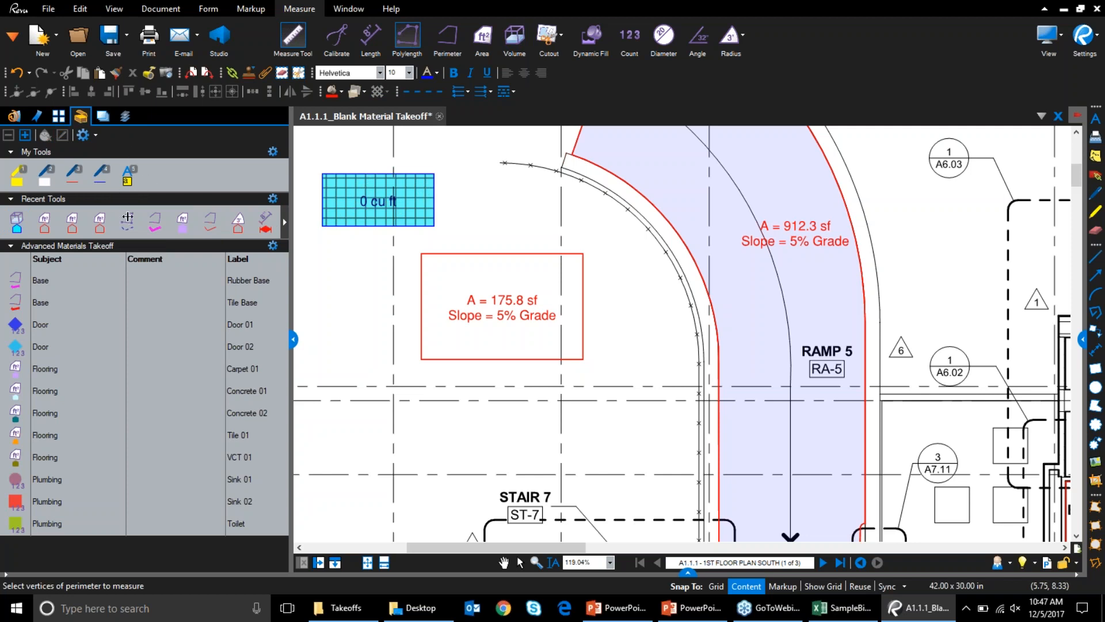
{"action": "left_click", "coordinate": [154, 226]}
{"action": "left_click", "coordinate": [154, 227]}
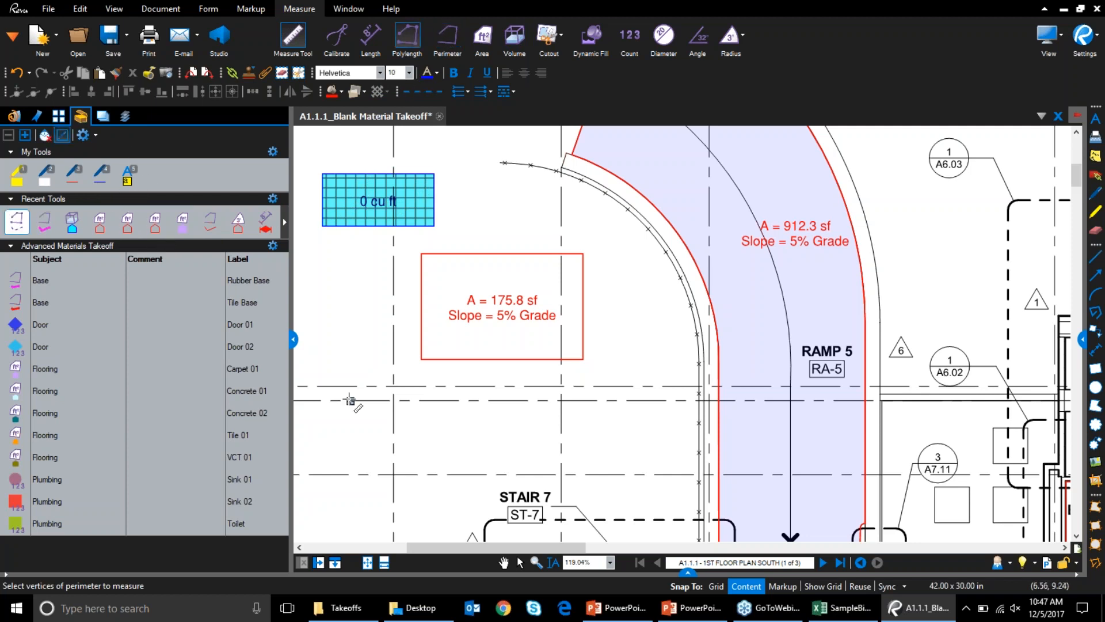
{"action": "left_click", "coordinate": [374, 410]}
{"action": "left_click", "coordinate": [435, 385]}
{"action": "left_click", "coordinate": [494, 442]}
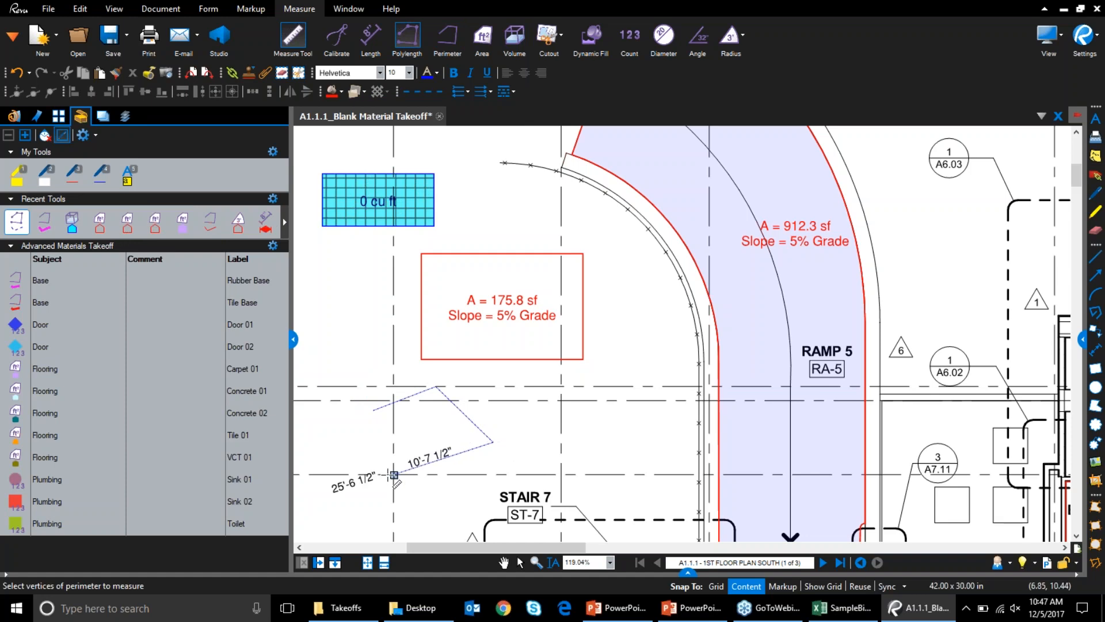
{"action": "double_click", "coordinate": [394, 474]}
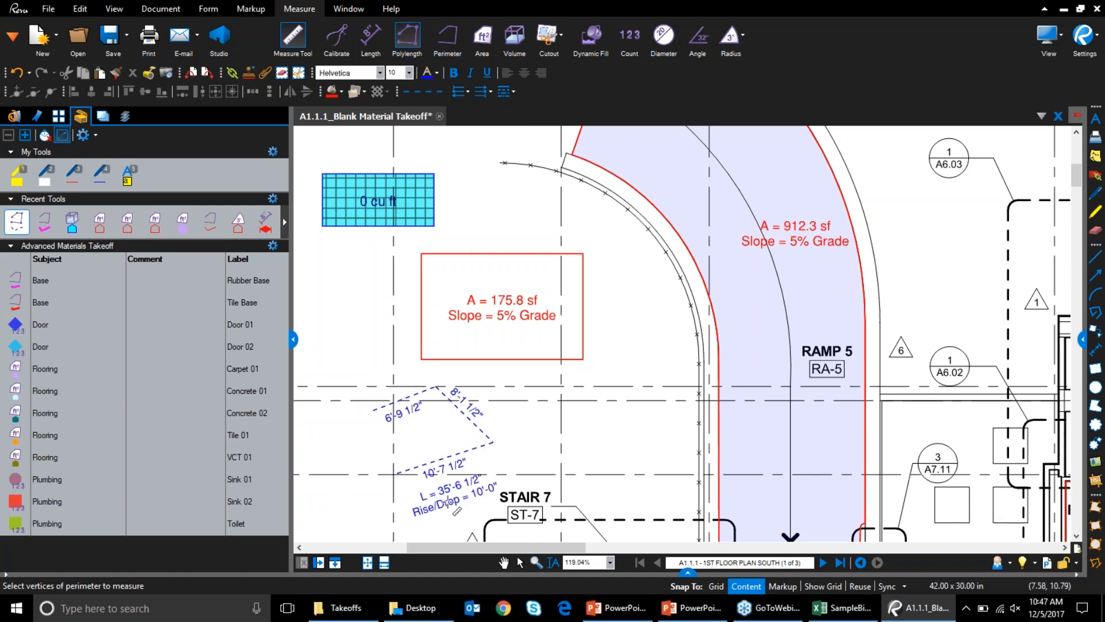
{"action": "scroll", "coordinate": [457, 513], "scroll_direction": "up", "scroll_amount": 5}
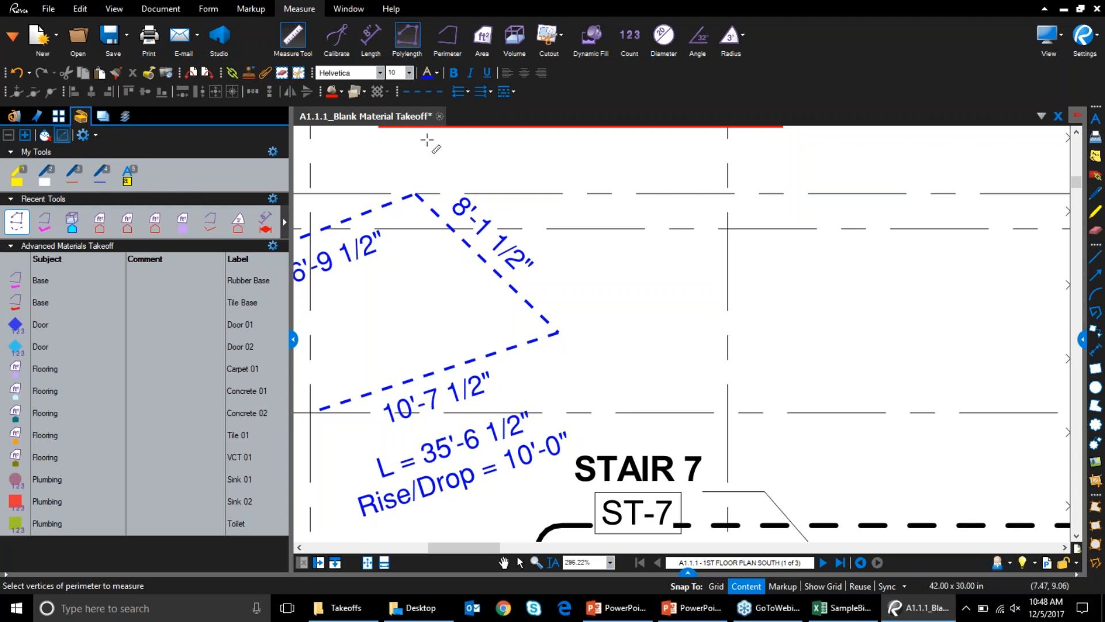
Step: Look at the Advanced Materials entry in the profile manager and close it without changes
{"action": "left_click", "coordinate": [999, 562]}
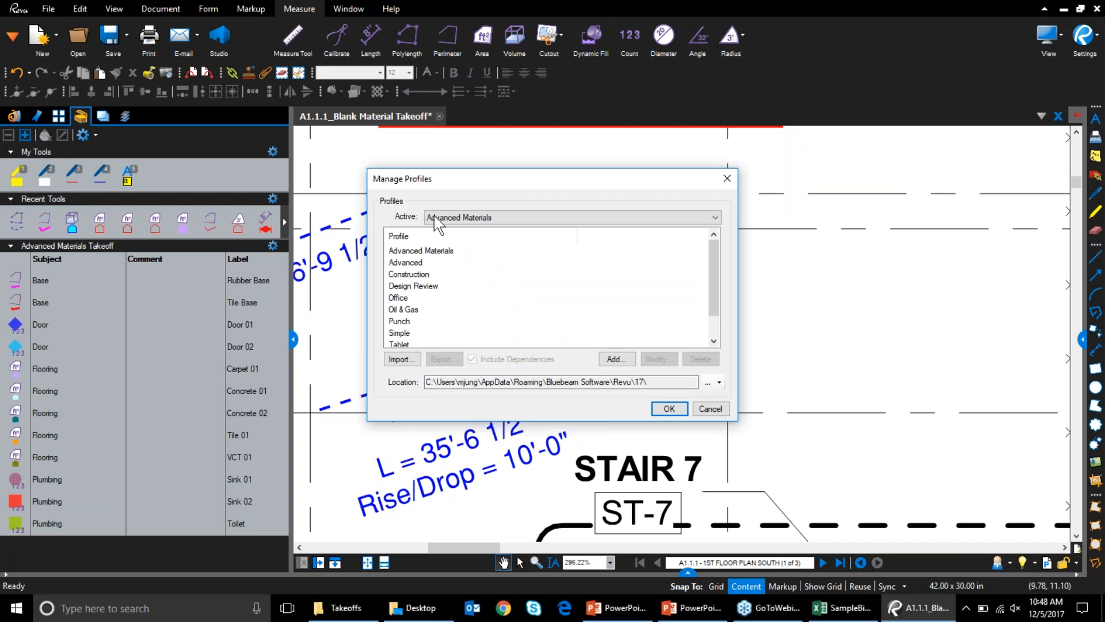
{"action": "left_click", "coordinate": [444, 252]}
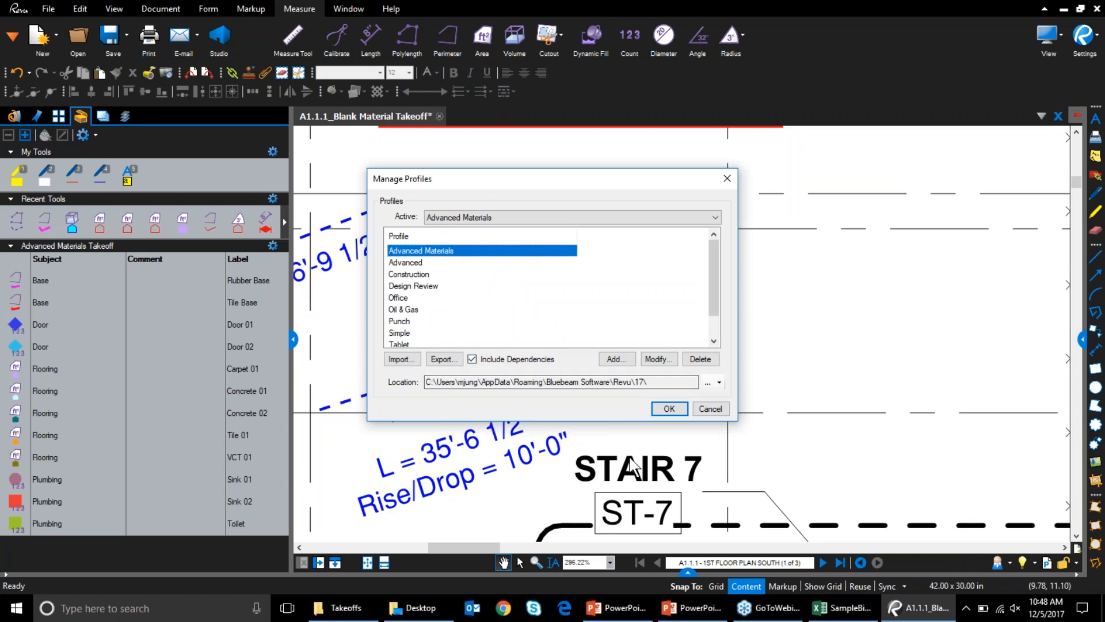
{"action": "left_click", "coordinate": [720, 407]}
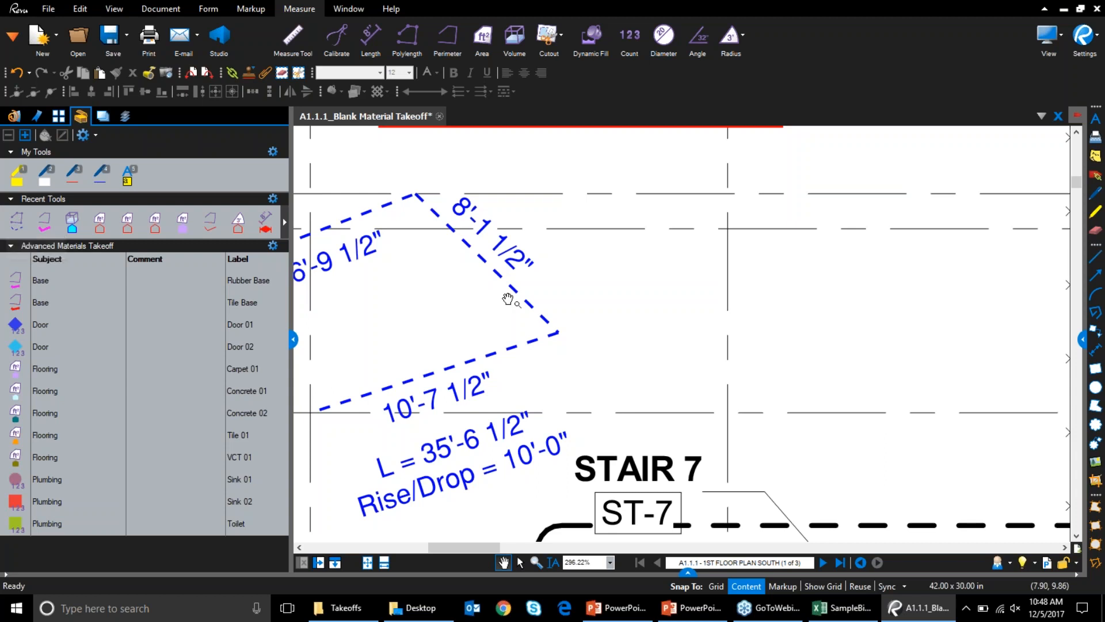
Step: Add the recent 2" Pipes polylength tool to the Advanced Materials Takeoff set, between Sink 02 and Toilet
{"action": "left_click", "coordinate": [17, 220]}
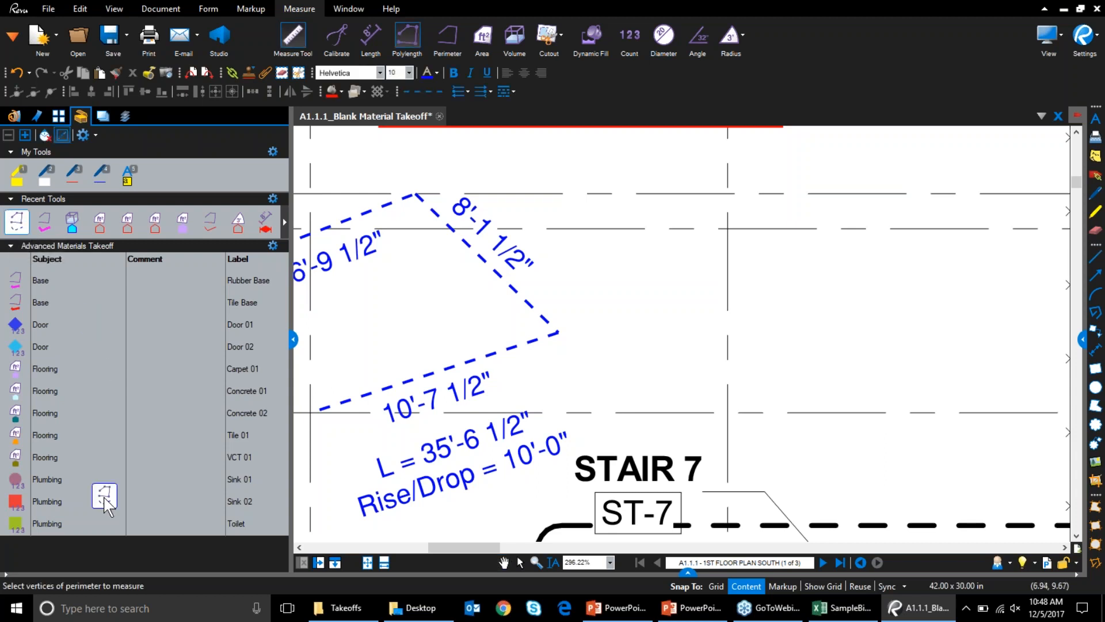
{"action": "left_click_drag", "start_coordinate": [100, 532], "coordinate": [102, 532]}
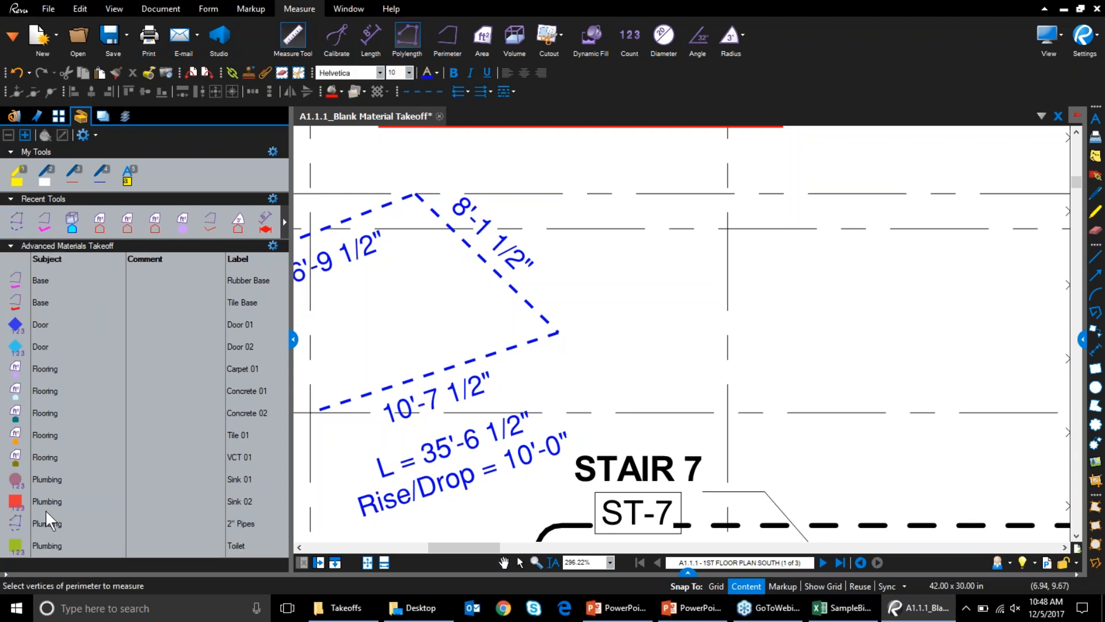
{"action": "left_click", "coordinate": [26, 524]}
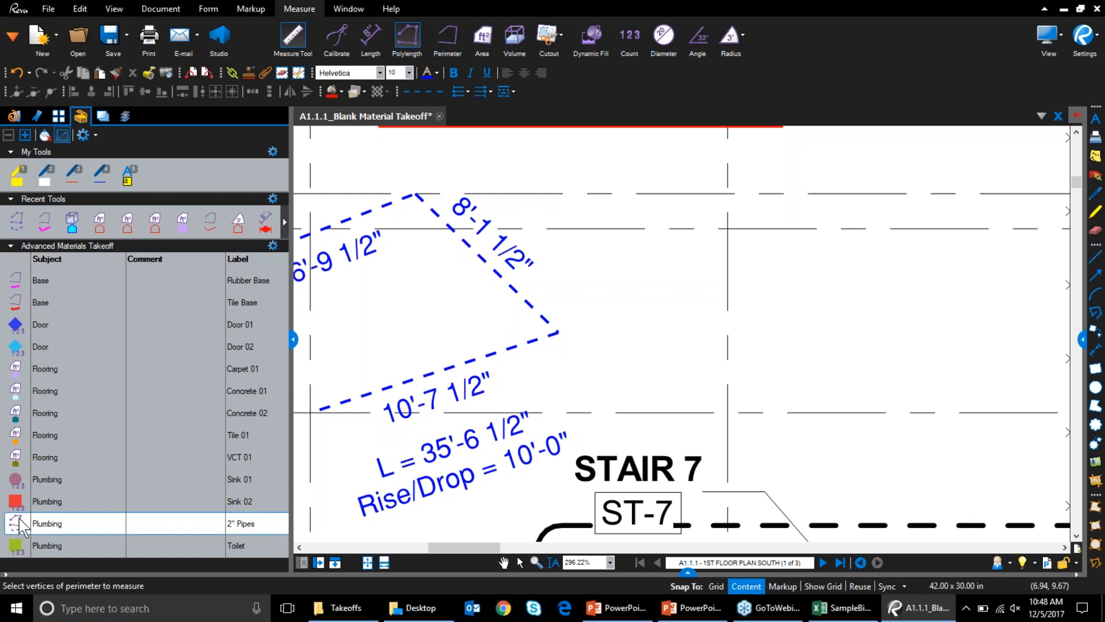
{"action": "key", "text": "Escape"}
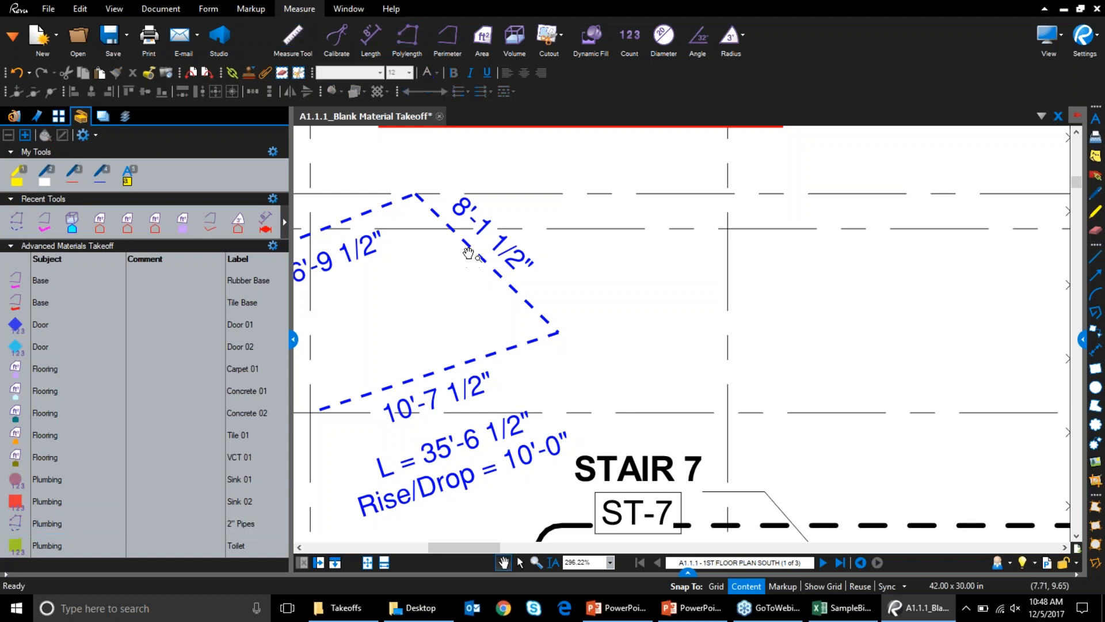
Step: Add the drawn polylength measurement near Stair 7 to the Advanced Materials Takeoff tool set from the drawing
{"action": "left_click", "coordinate": [470, 249]}
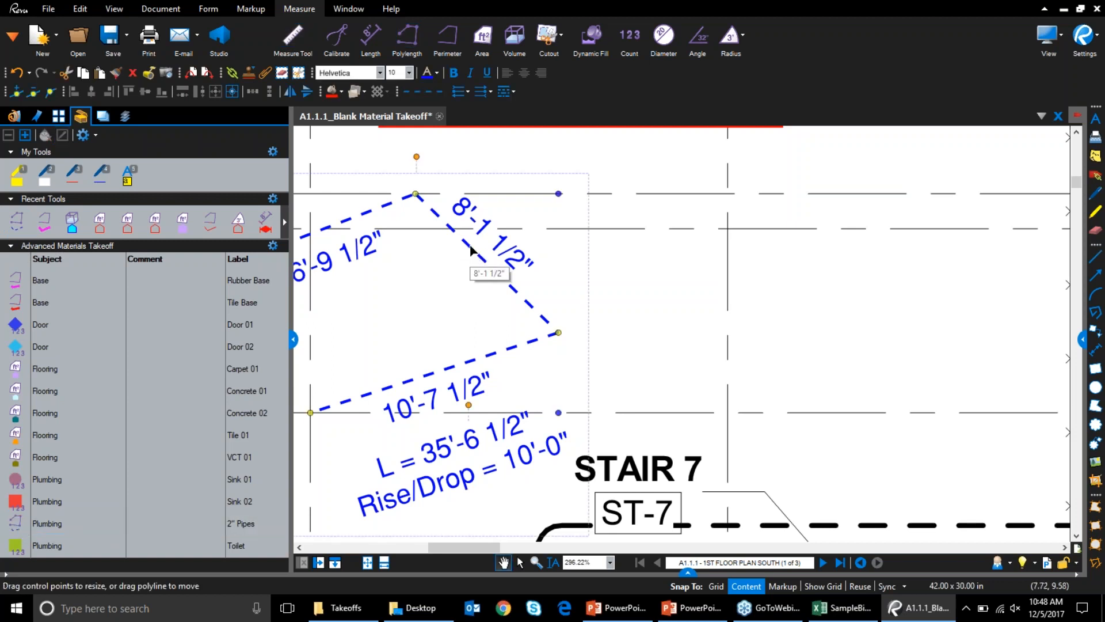
{"action": "right_click", "coordinate": [465, 245]}
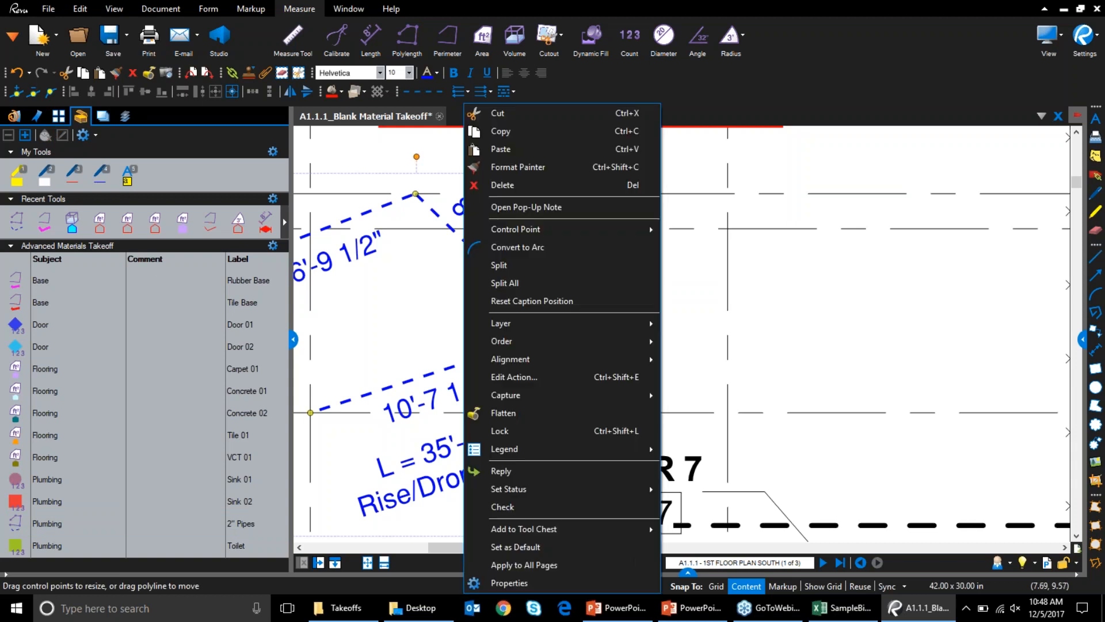
{"action": "mouse_move", "coordinate": [573, 536]}
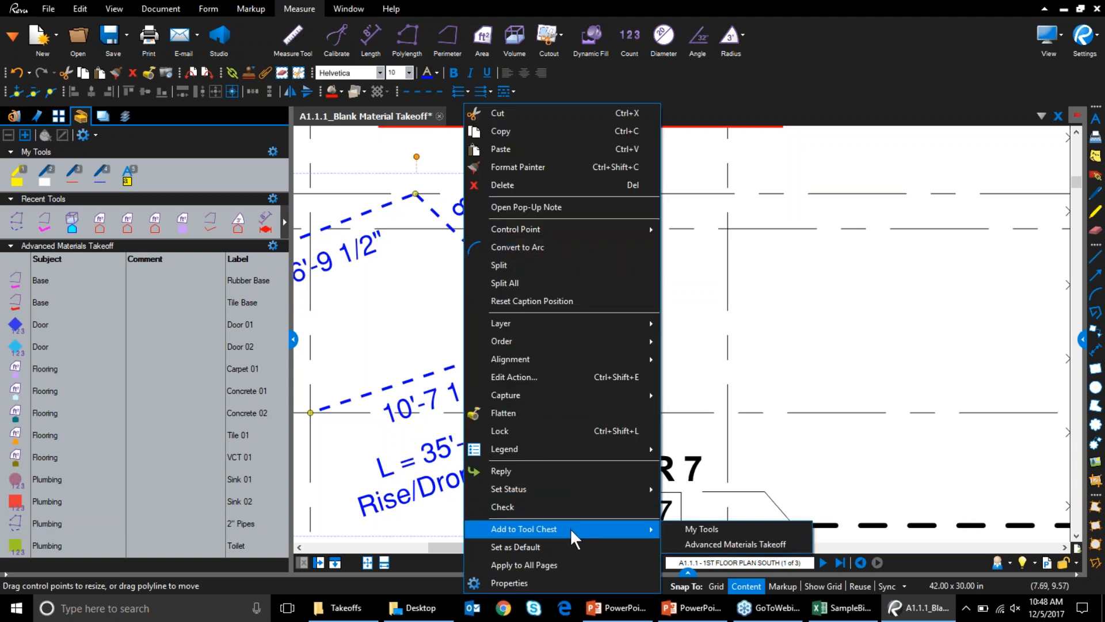
{"action": "left_click", "coordinate": [716, 545]}
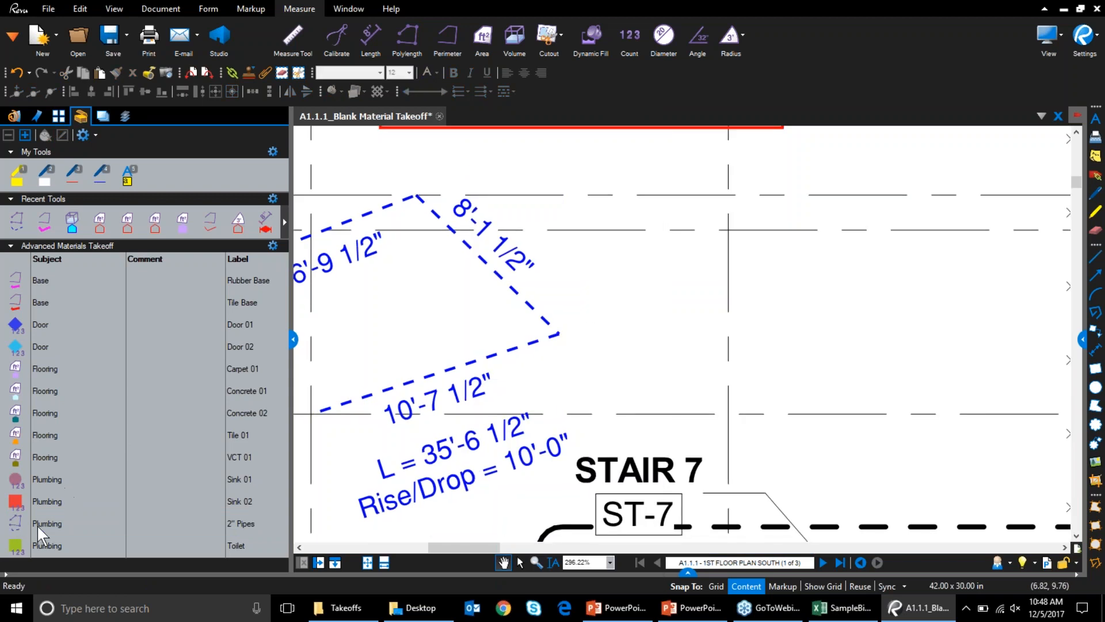
Step: Save the Advanced Materials Takeoff tool set
{"action": "left_click", "coordinate": [271, 248]}
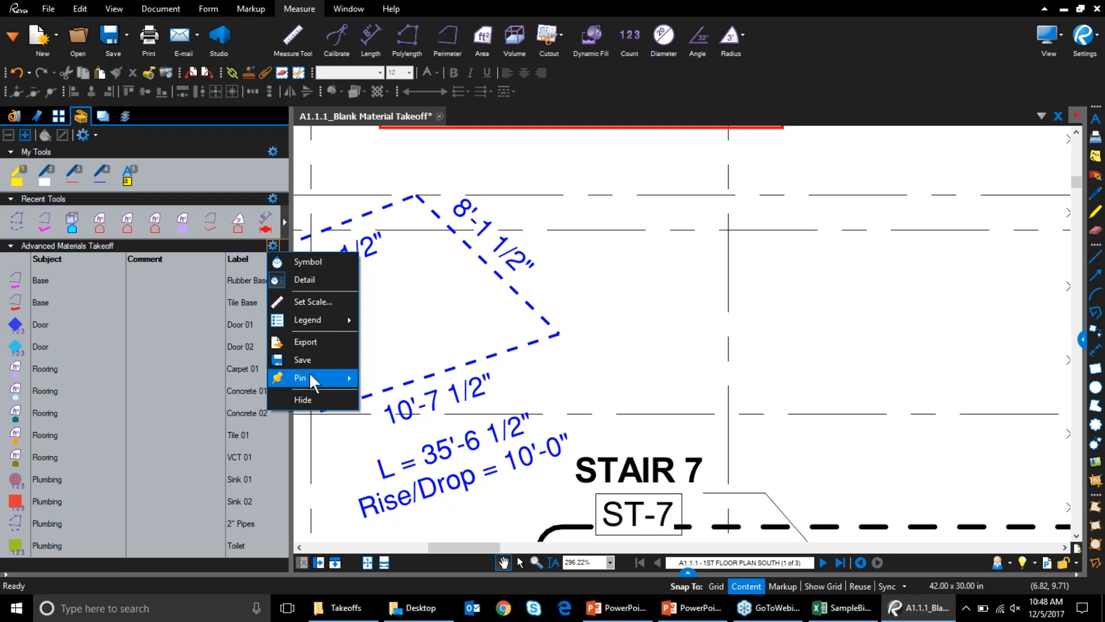
{"action": "left_click", "coordinate": [268, 245]}
{"action": "left_click", "coordinate": [271, 246]}
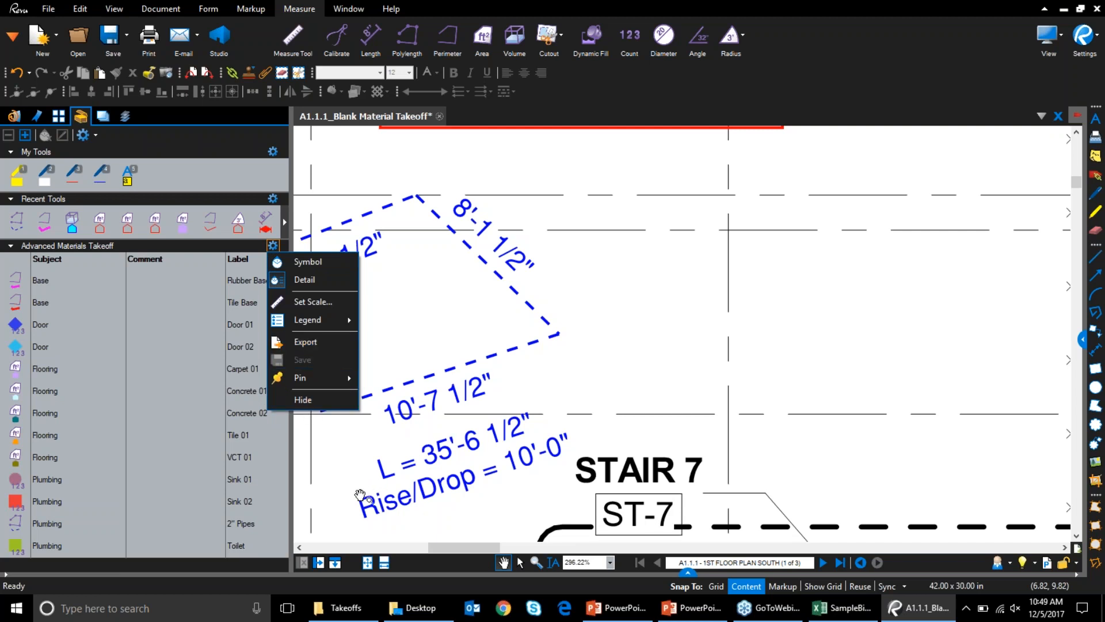
{"action": "left_click", "coordinate": [294, 539]}
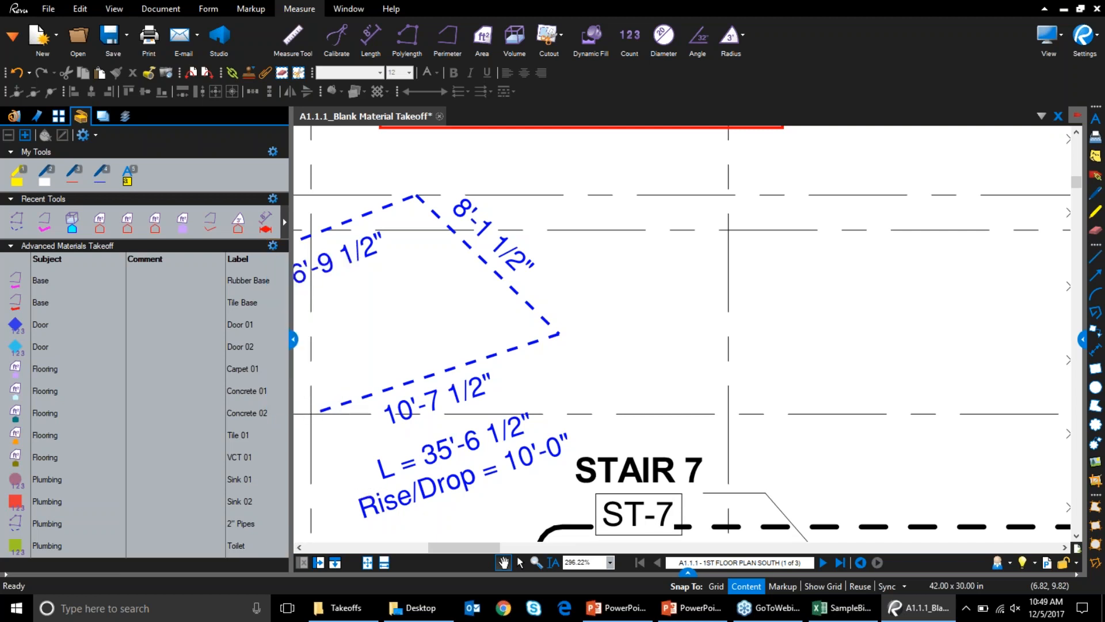
Step: Widen the Tool Chest slightly and place one Sink 01 count marker beside the 2" Pipes polylength above Stair 7
{"action": "left_click_drag", "start_coordinate": [293, 339], "coordinate": [309, 338]}
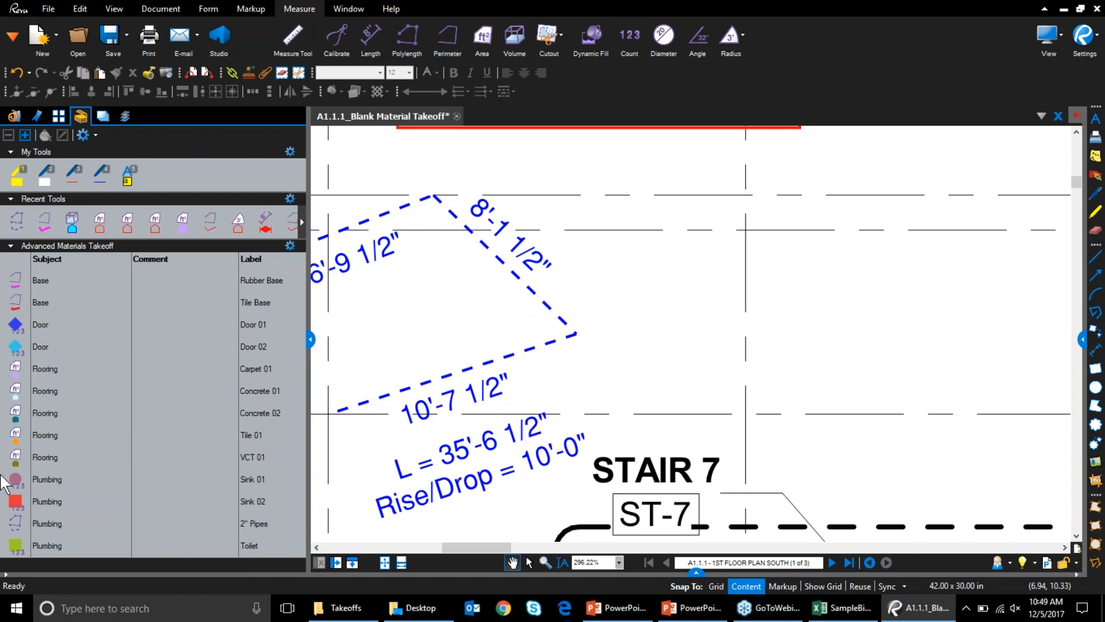
{"action": "left_click", "coordinate": [16, 484]}
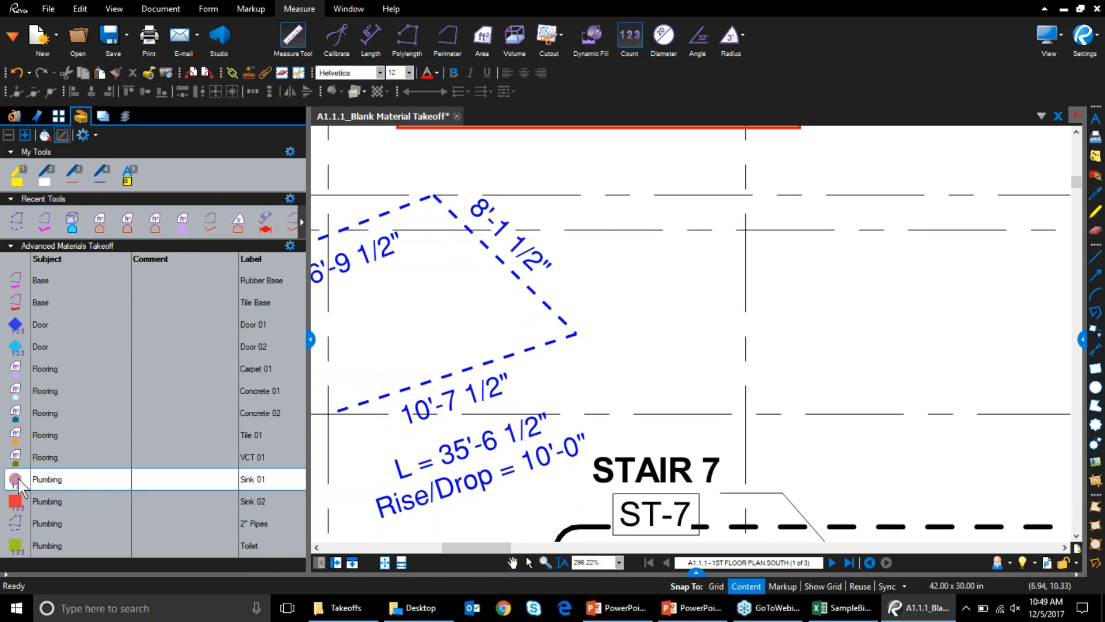
{"action": "left_click", "coordinate": [1082, 340]}
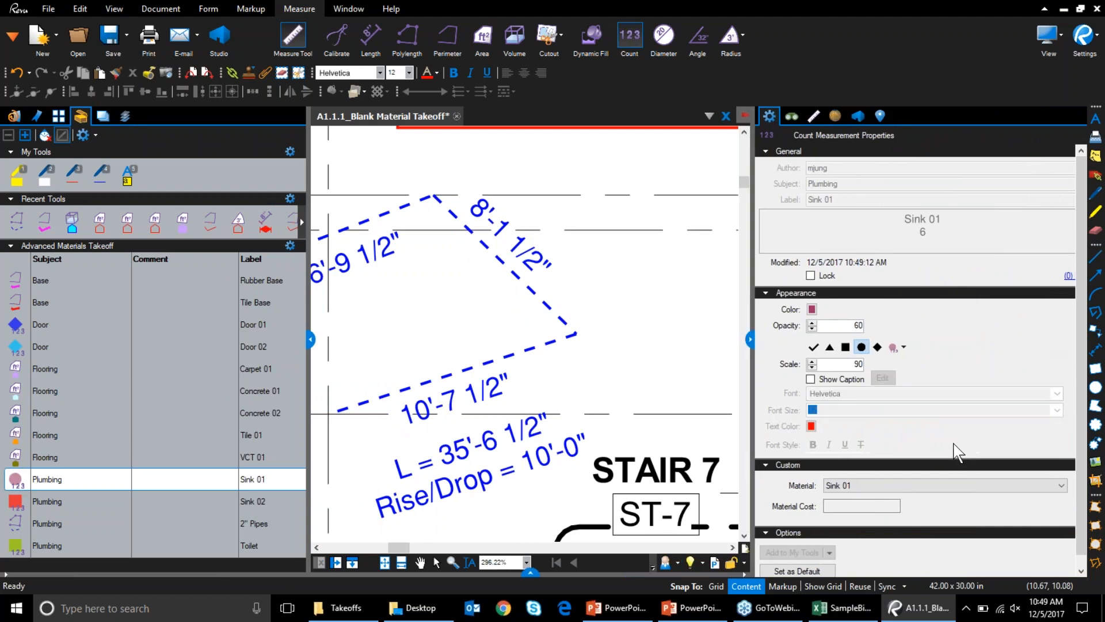
{"action": "scroll", "coordinate": [958, 452], "scroll_direction": "down", "scroll_amount": 1}
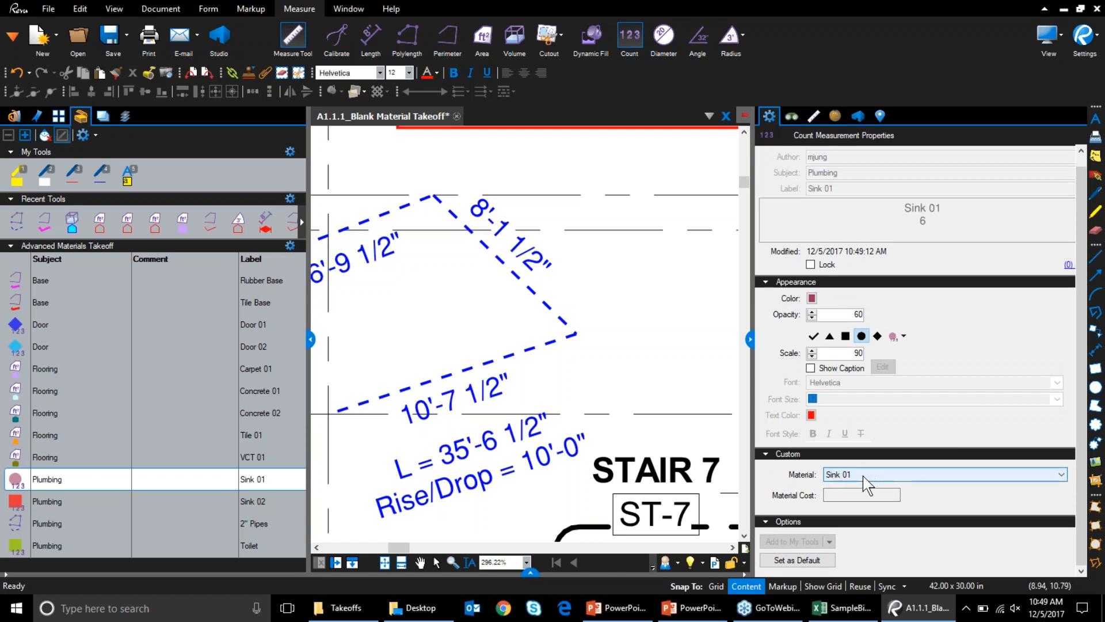
{"action": "left_click", "coordinate": [616, 352]}
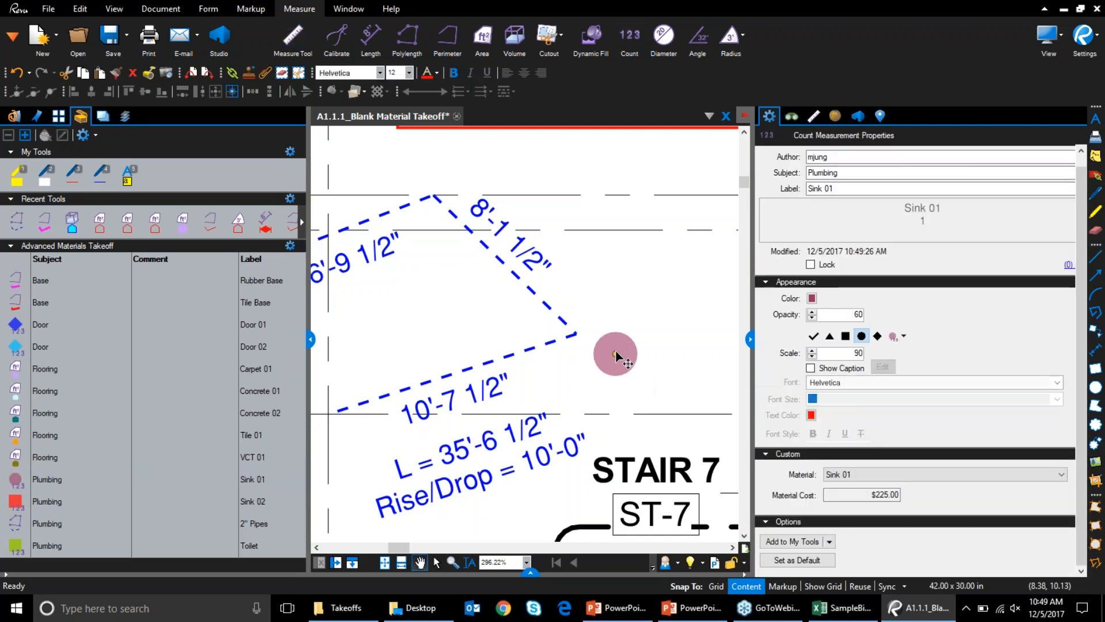
Step: Create a new layer named Plumbing from the placed Sink 01 count marker
{"action": "right_click", "coordinate": [615, 353]}
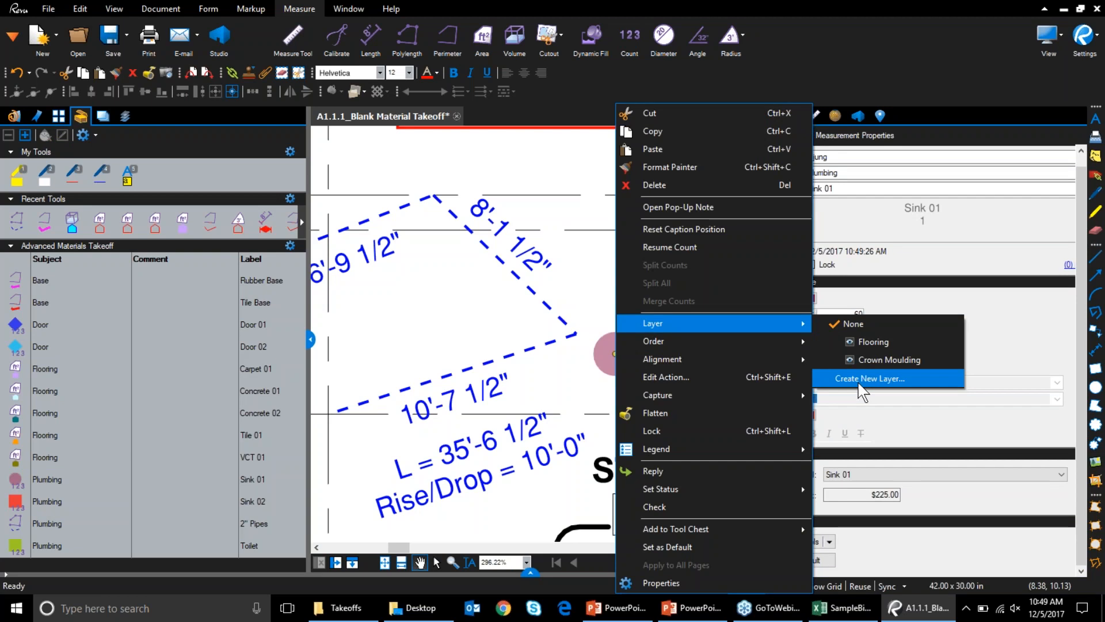
{"action": "left_click", "coordinate": [597, 360]}
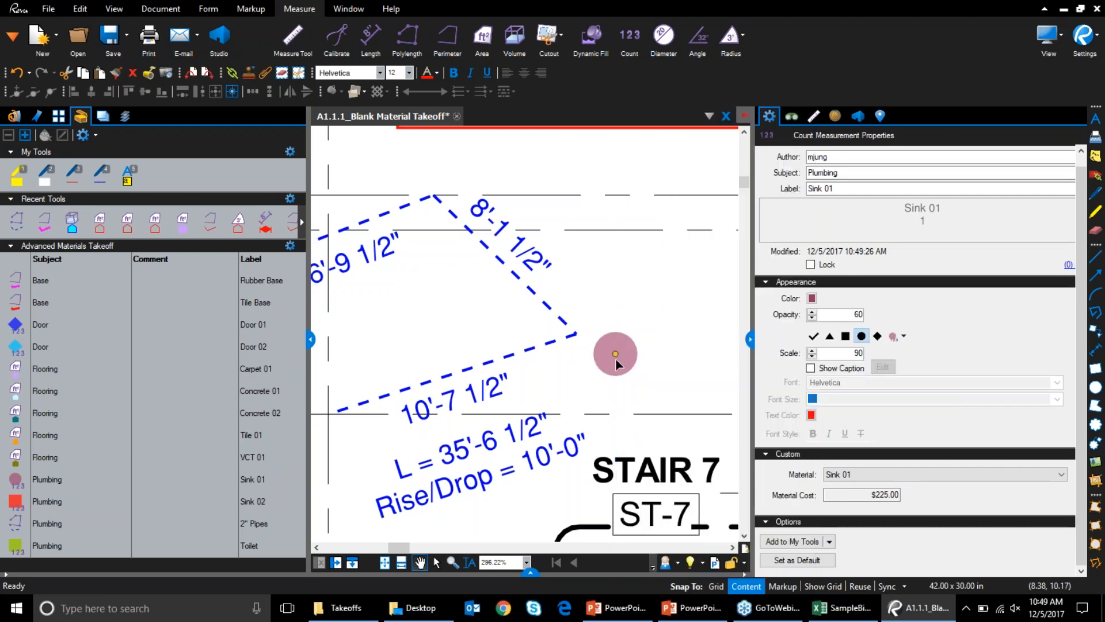
{"action": "right_click", "coordinate": [627, 358]}
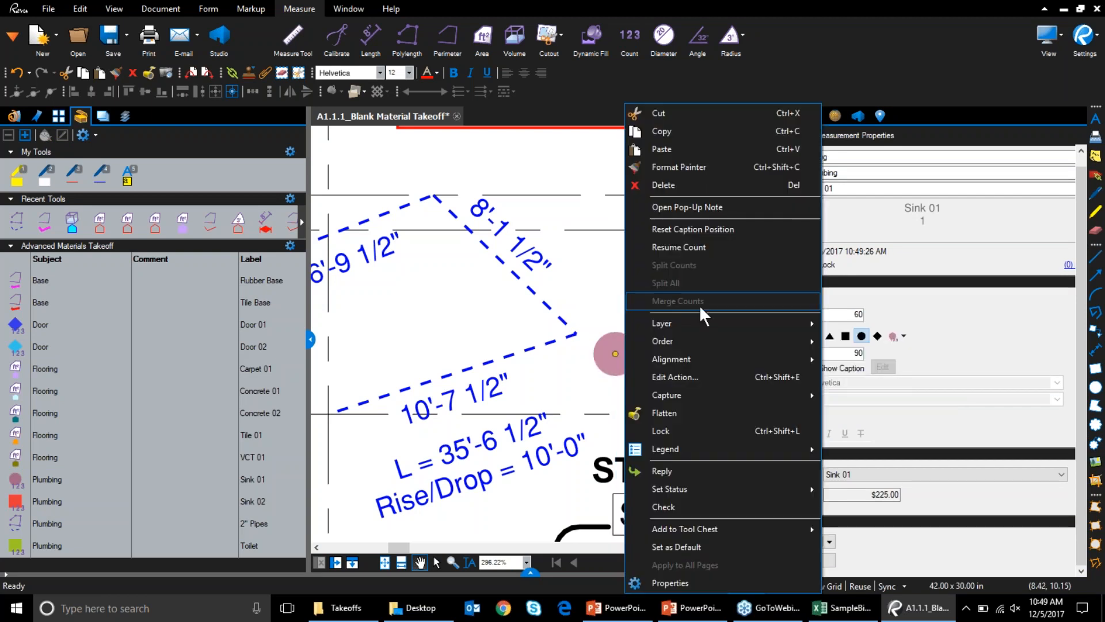
{"action": "mouse_move", "coordinate": [696, 316]}
{"action": "left_click", "coordinate": [876, 377]}
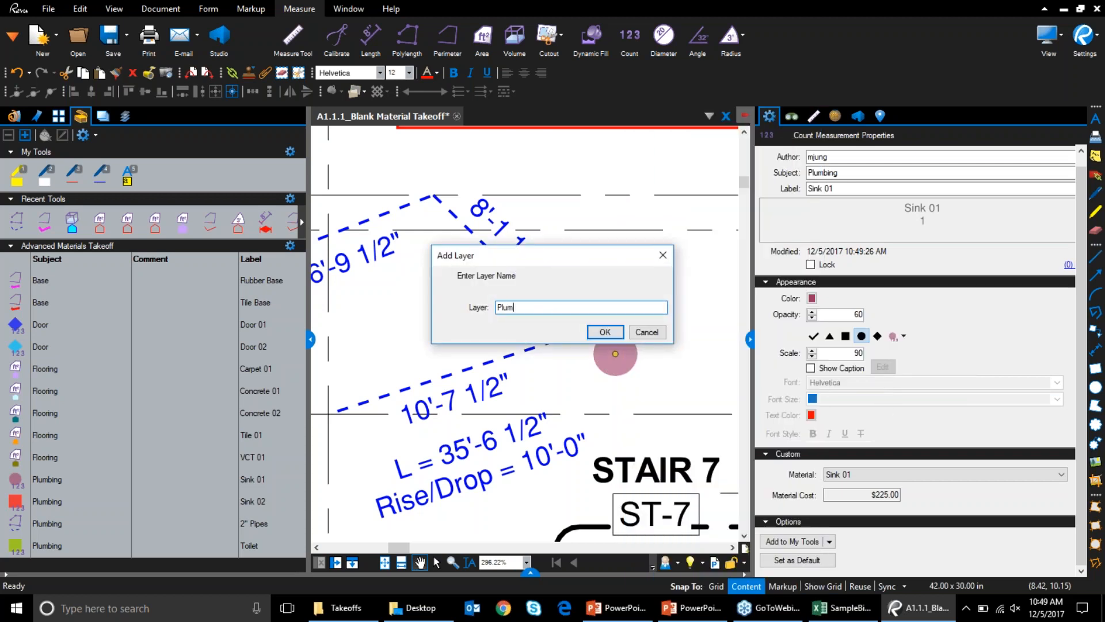
{"action": "left_click", "coordinate": [604, 332]}
Step: Assign the 2" Pipes polylength above Stair 7 to the Plumbing layer
{"action": "right_click", "coordinate": [567, 344]}
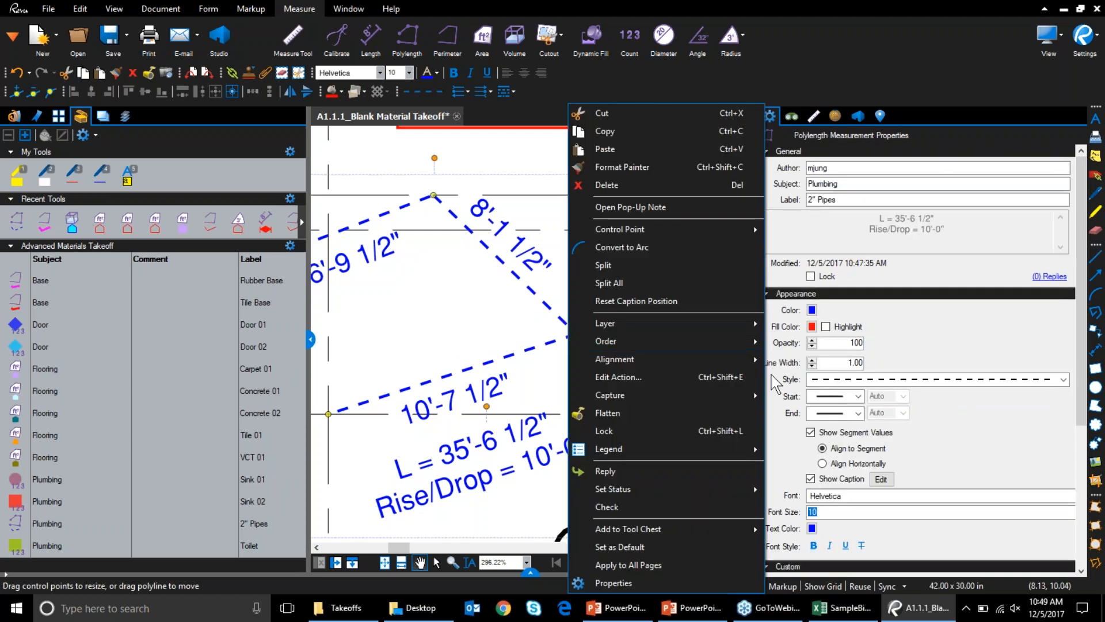
{"action": "mouse_move", "coordinate": [710, 323]}
{"action": "left_click", "coordinate": [803, 375]}
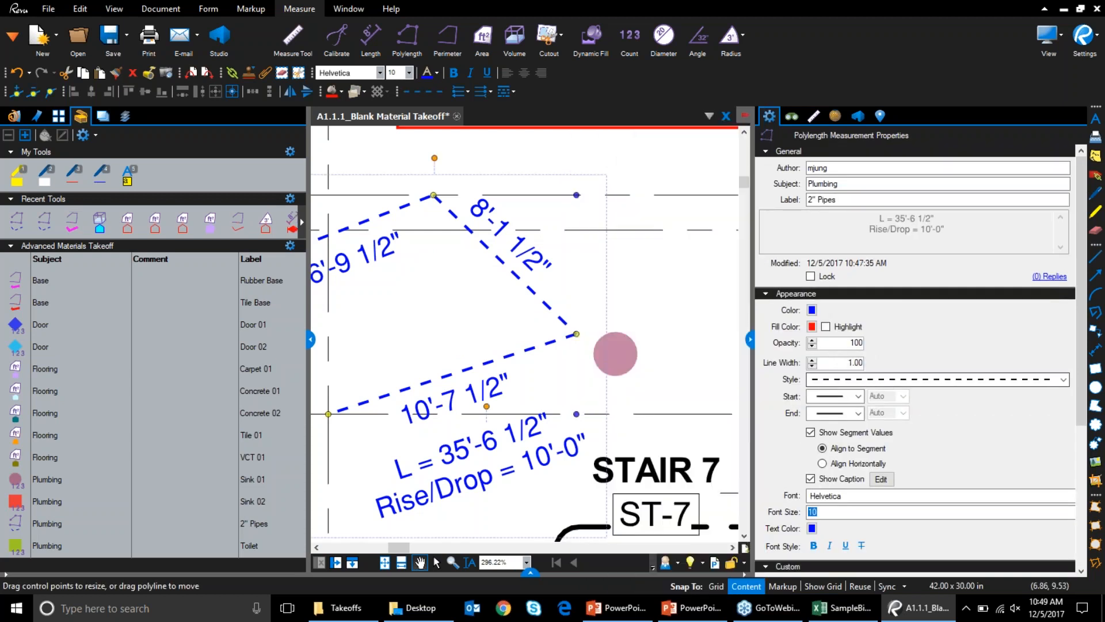
Step: Add the layered 2" Pipes polylength and the Sink 01 count from the drawing to the Advanced Materials Takeoff tool set
{"action": "right_click", "coordinate": [561, 343]}
{"action": "mouse_move", "coordinate": [673, 530]}
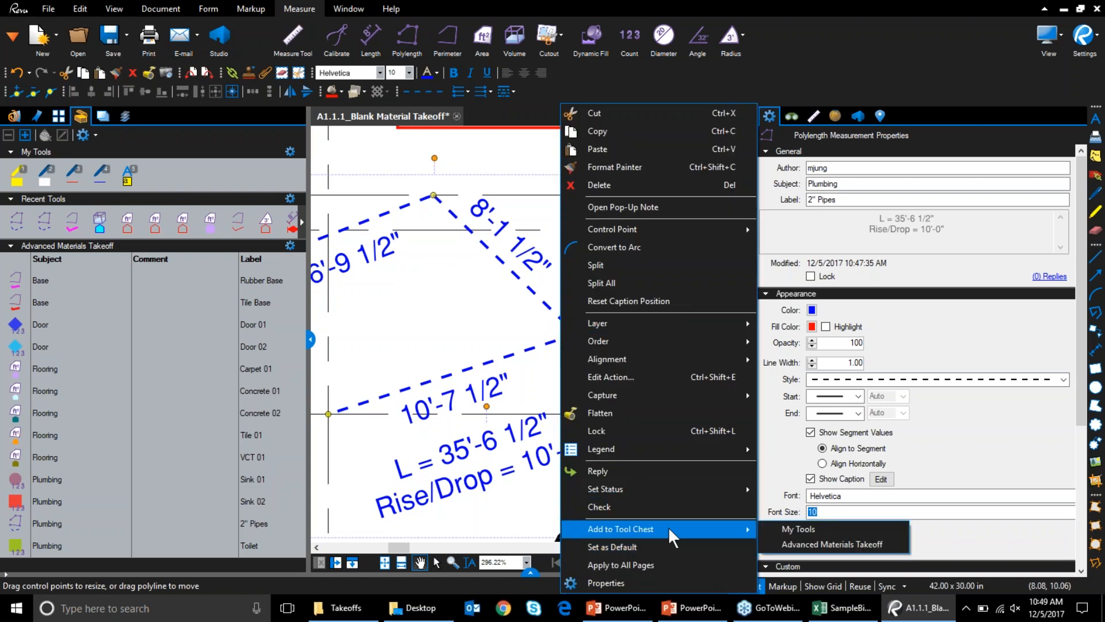
{"action": "left_click", "coordinate": [829, 544]}
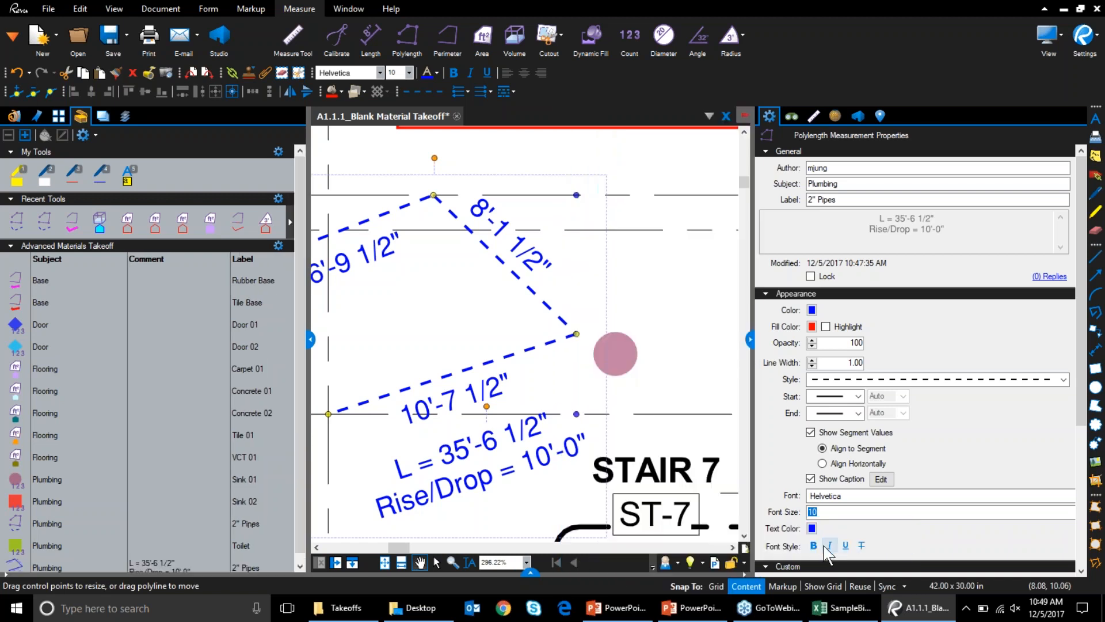
{"action": "right_click", "coordinate": [624, 358]}
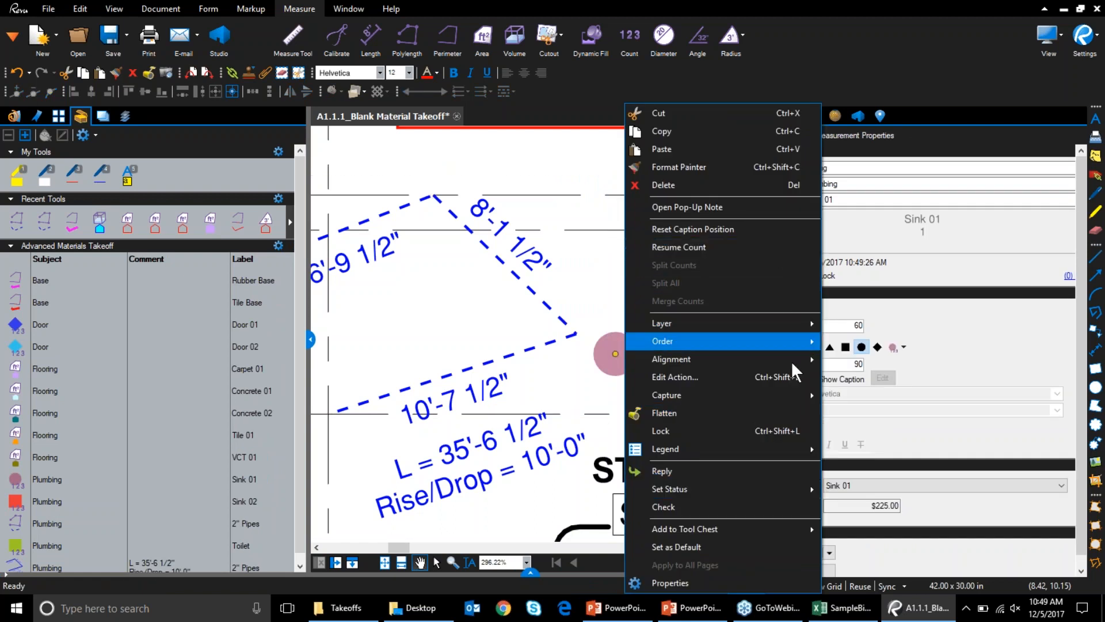
{"action": "mouse_move", "coordinate": [776, 528]}
{"action": "left_click", "coordinate": [880, 544]}
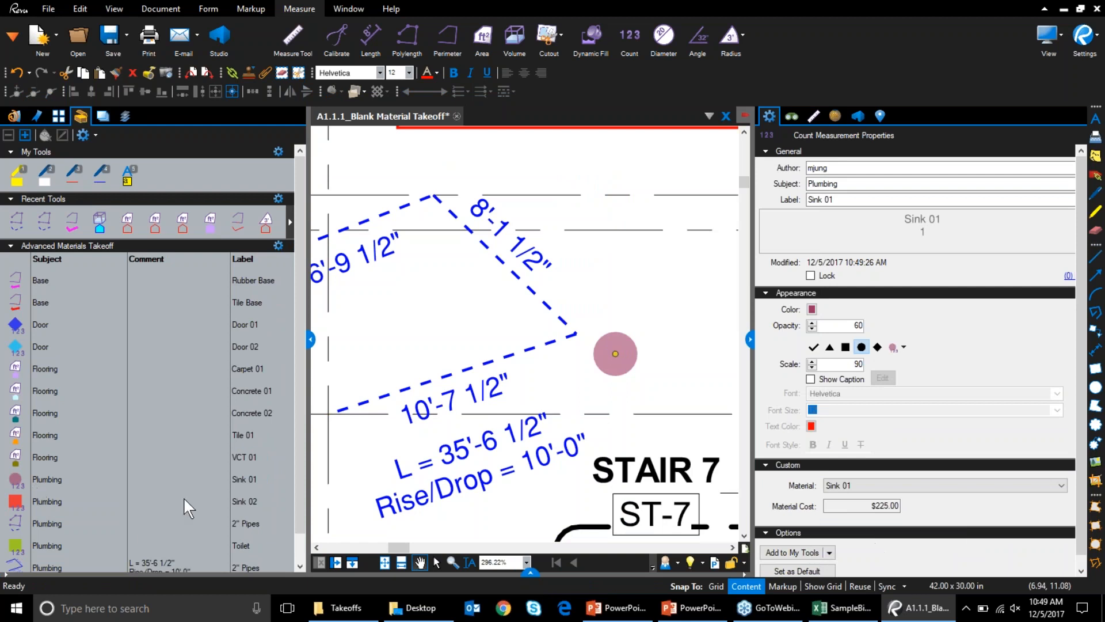
Step: Delete the original Sink 01 and 2" Pipes tools, without the layer assignment, from the Advanced Materials Takeoff set
{"action": "scroll", "coordinate": [14, 461], "scroll_direction": "down", "scroll_amount": 1}
{"action": "right_click", "coordinate": [11, 450]}
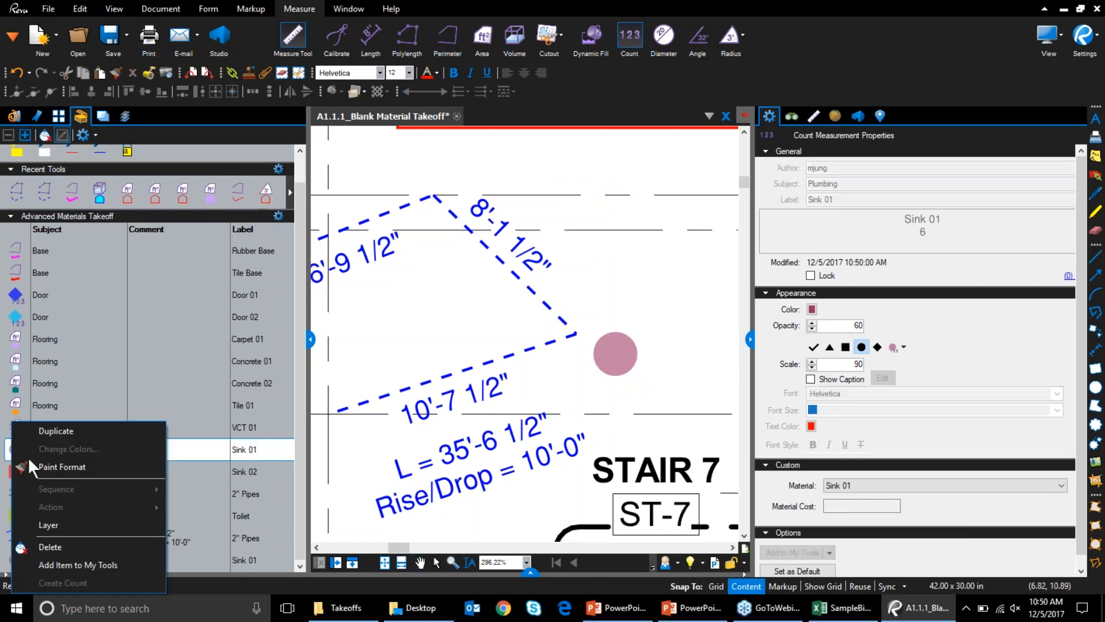
{"action": "left_click", "coordinate": [72, 544]}
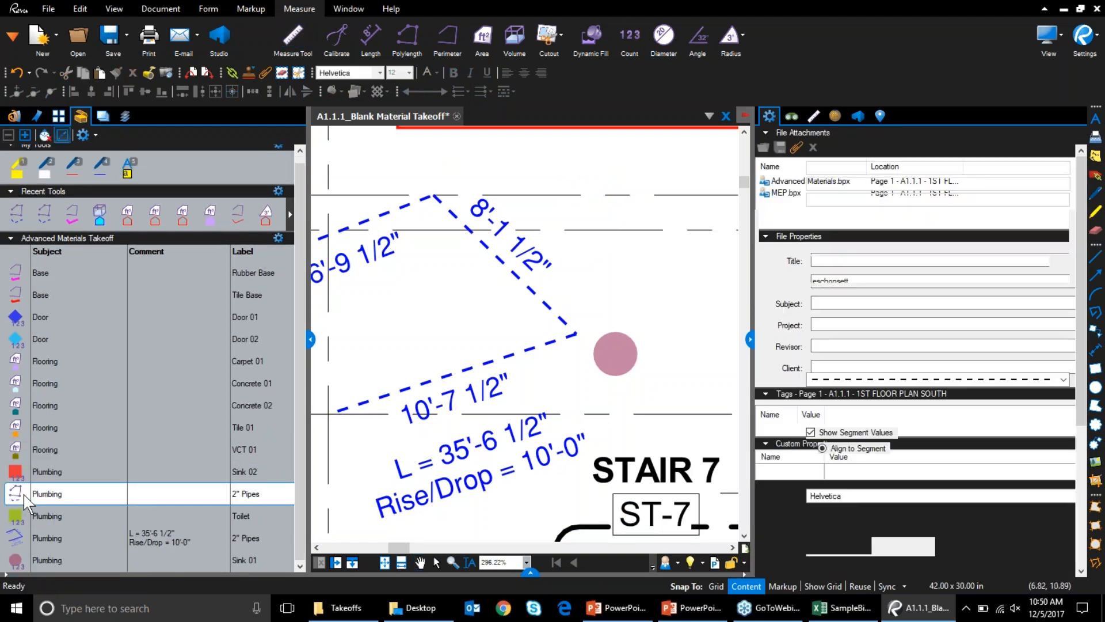
{"action": "right_click", "coordinate": [24, 500]}
{"action": "left_click", "coordinate": [74, 526]}
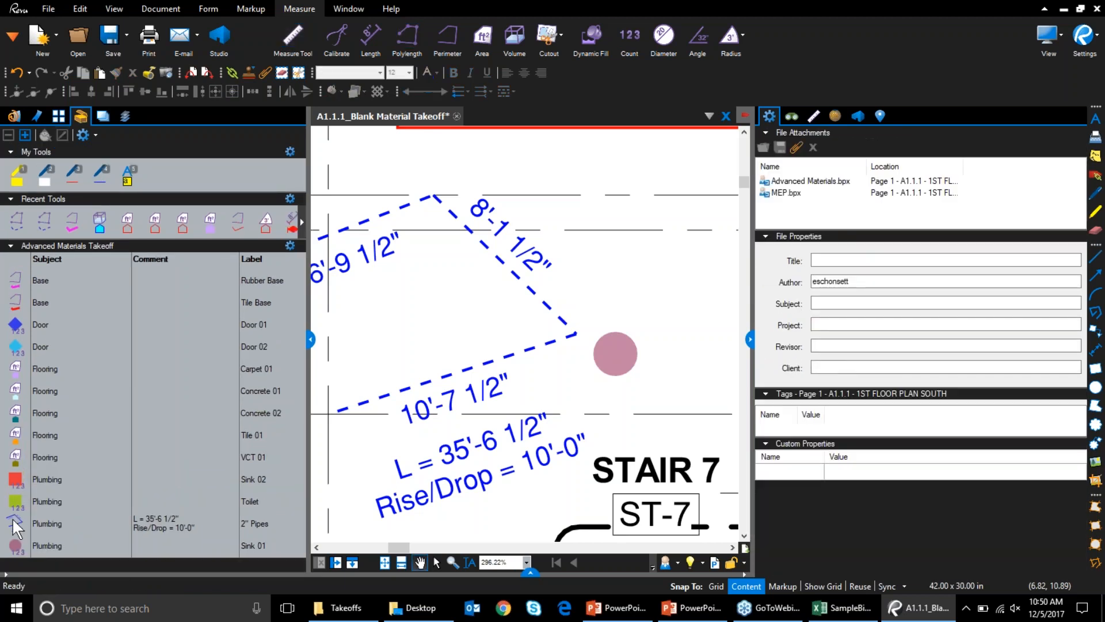
Step: Draw a polylength beside the sink marker with the saved 2" Pipes tool, using segments of about 3'-7", 3'-10" and 3'-3"
{"action": "left_click", "coordinate": [12, 516]}
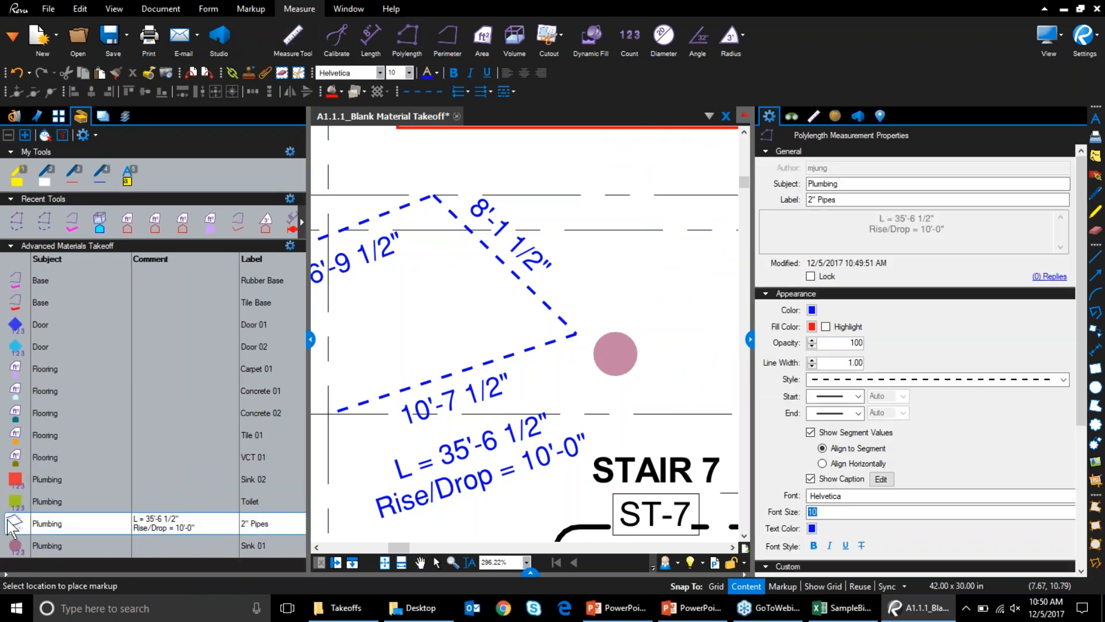
{"action": "left_click", "coordinate": [578, 230]}
{"action": "left_click", "coordinate": [705, 295]}
{"action": "double_click", "coordinate": [630, 286]}
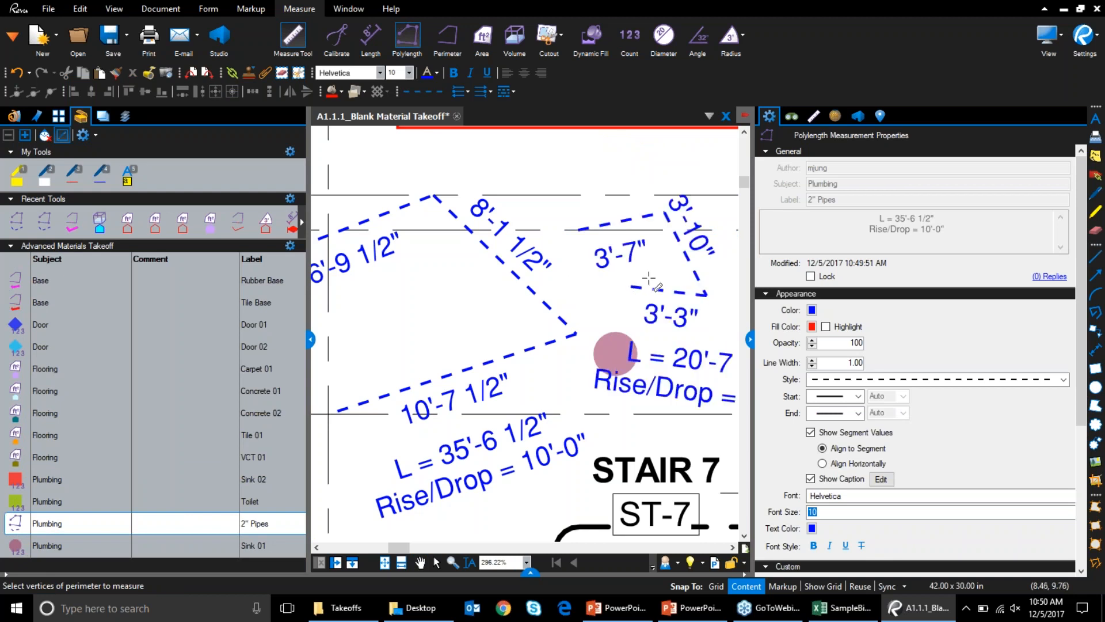
{"action": "left_click", "coordinate": [678, 260]}
{"action": "right_click", "coordinate": [680, 261]}
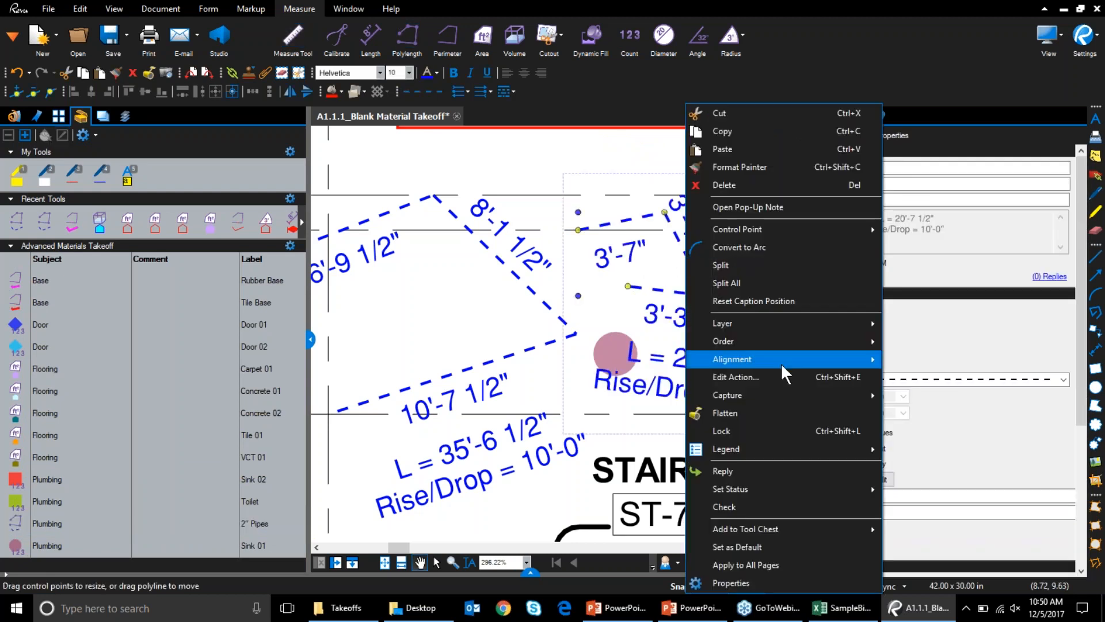
{"action": "mouse_move", "coordinate": [846, 359]}
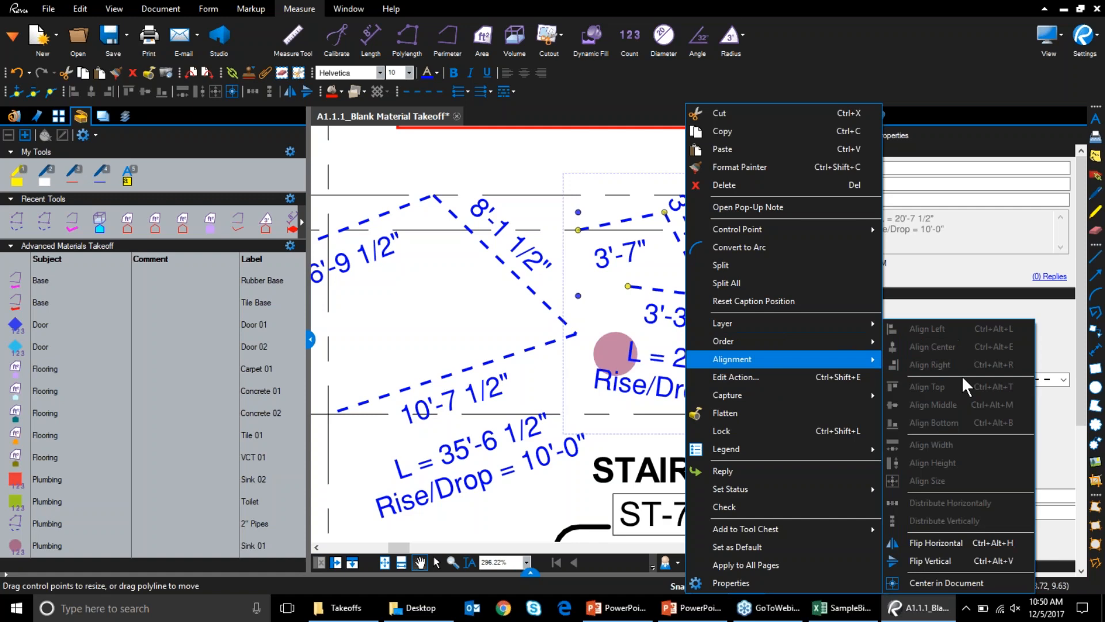
{"action": "left_click", "coordinate": [557, 488]}
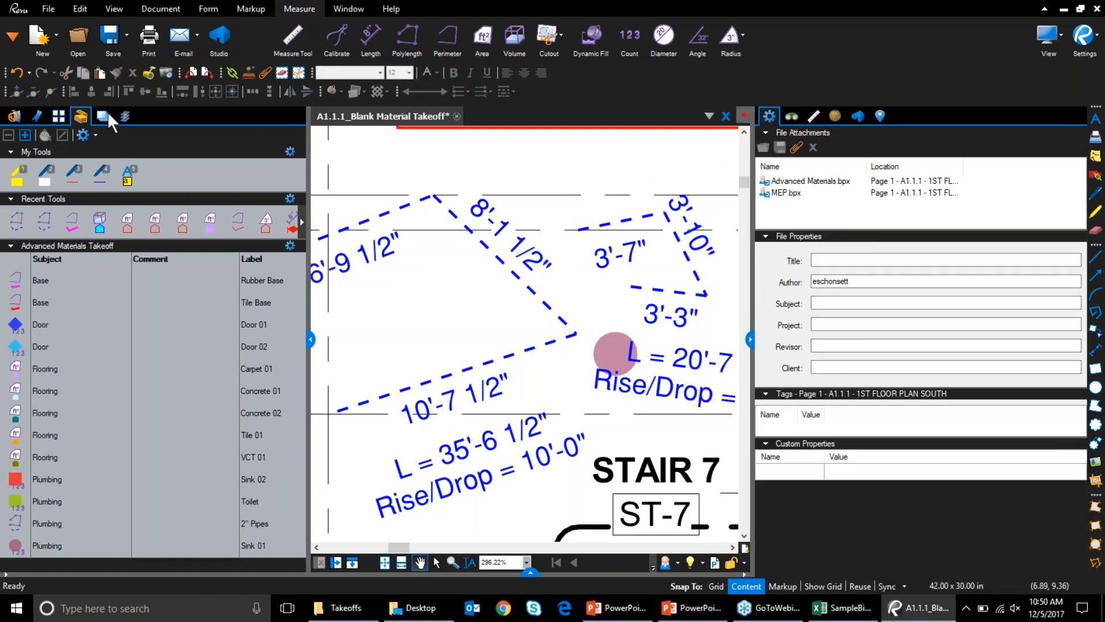
Step: Hide and show the Plumbing layer to check which markups belong to it, and return to the Tool Chest
{"action": "left_click", "coordinate": [749, 340]}
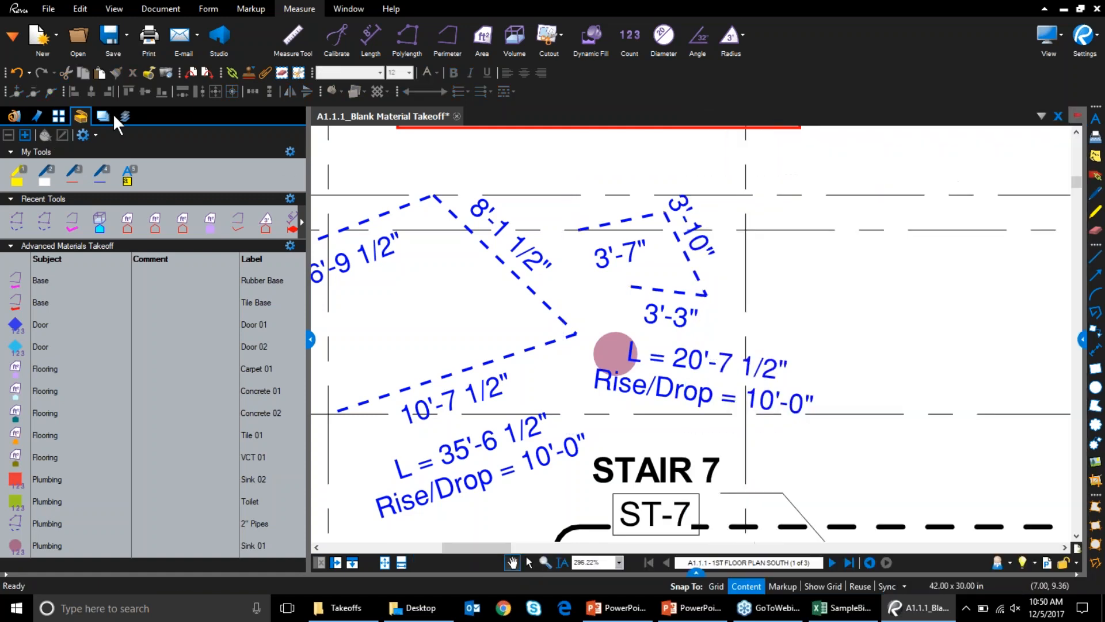
{"action": "left_click", "coordinate": [126, 115]}
{"action": "left_click", "coordinate": [23, 175]}
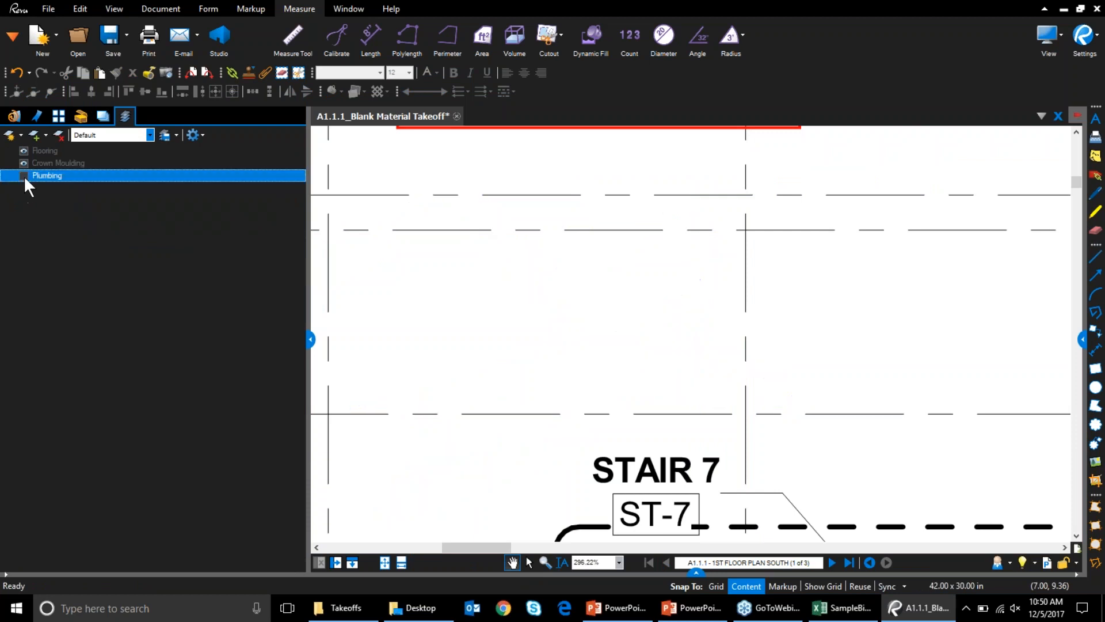
{"action": "left_click", "coordinate": [23, 175]}
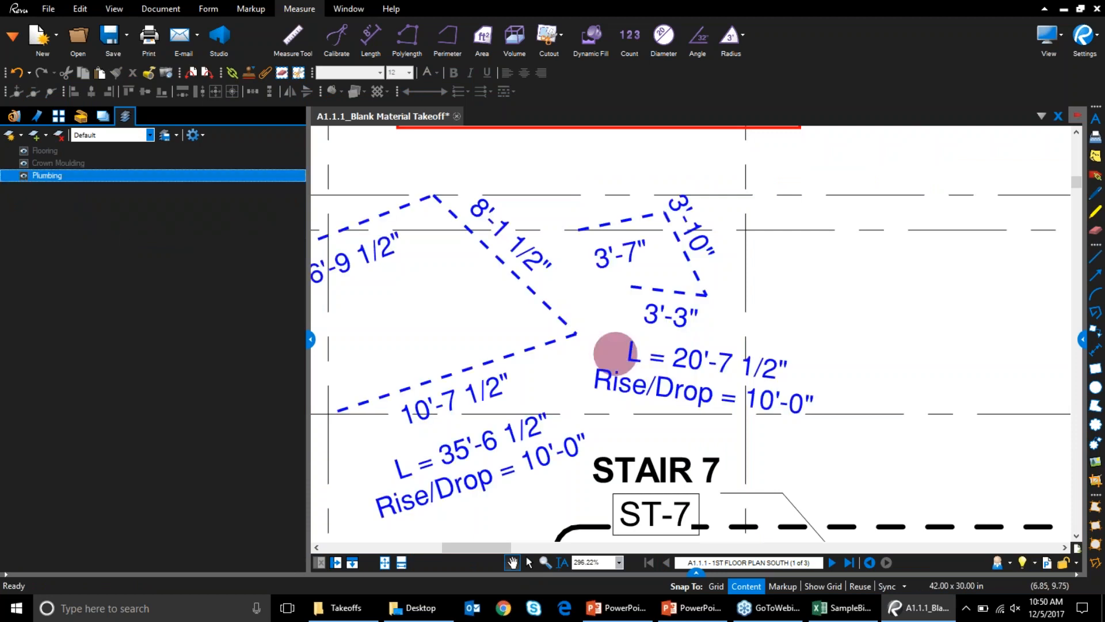
{"action": "left_click", "coordinate": [80, 115]}
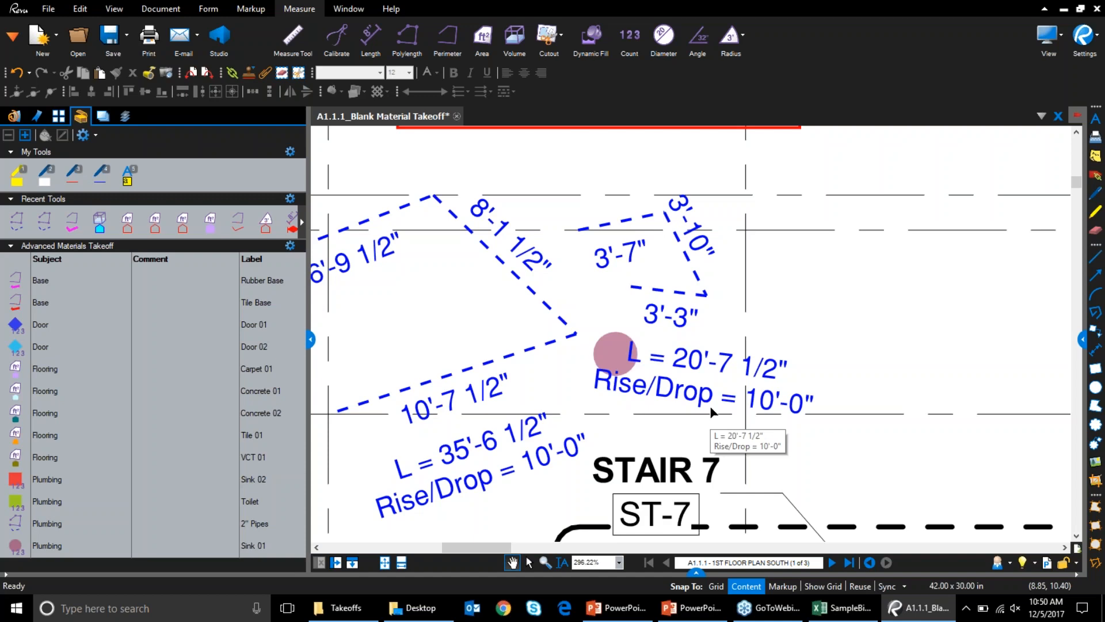
Step: Start Dynamic Fill on Vestibule 133 and close its upper and lower openings with boundary segments
{"action": "scroll", "coordinate": [815, 456], "scroll_direction": "down", "scroll_amount": 5}
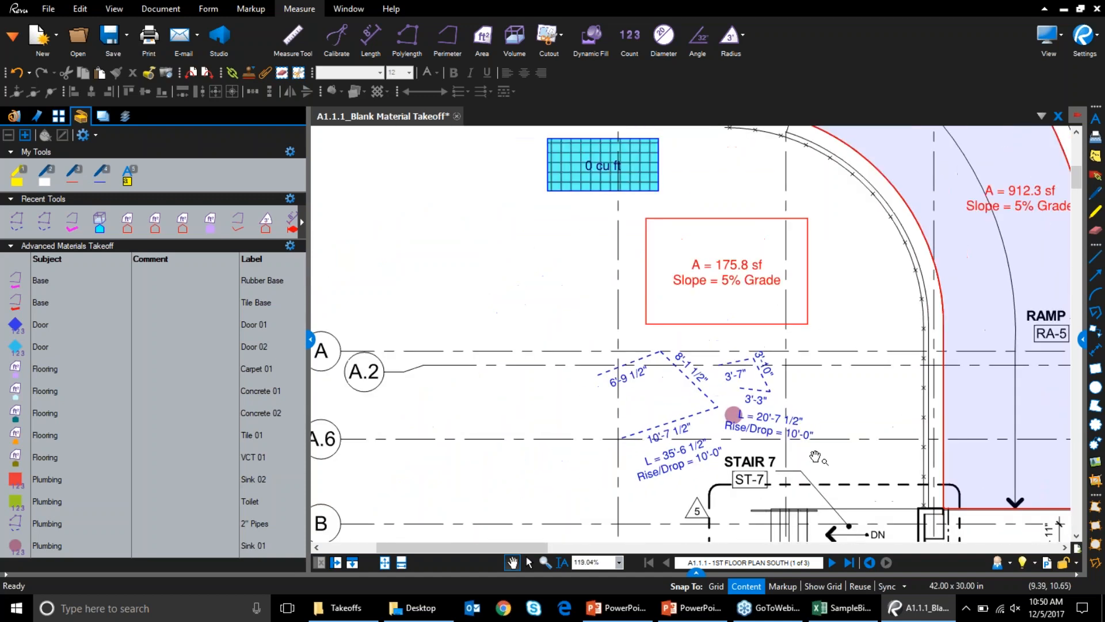
{"action": "mouse_move", "coordinate": [882, 449]}
{"action": "left_mouse_down"}
{"action": "mouse_move", "coordinate": [766, 409]}
{"action": "mouse_move", "coordinate": [596, 310]}
{"action": "mouse_move", "coordinate": [521, 247]}
{"action": "left_mouse_up"}
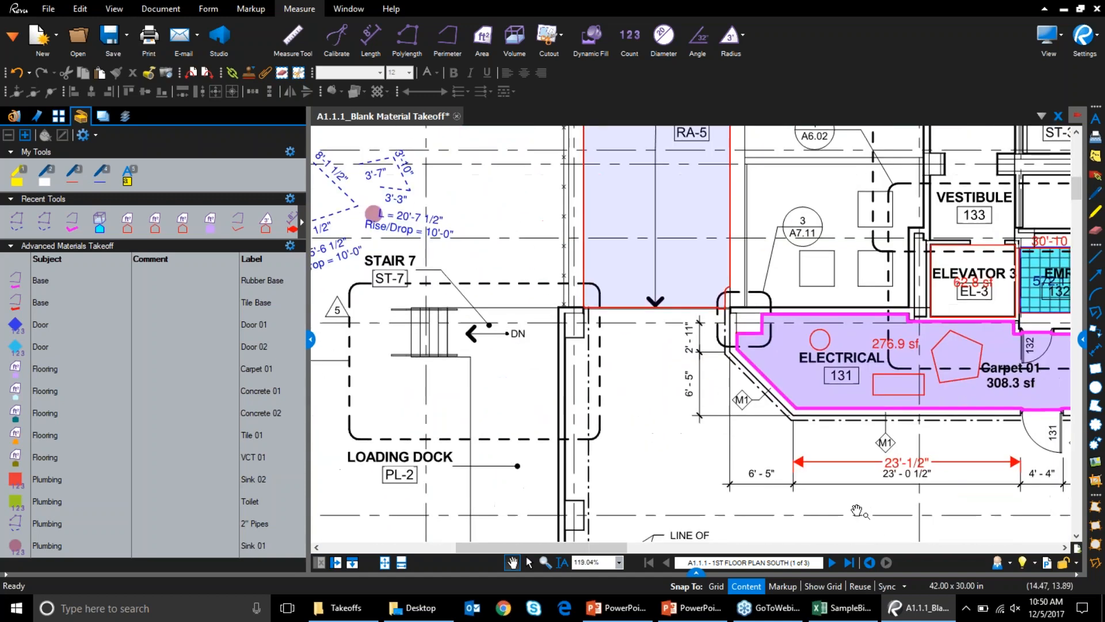
{"action": "mouse_move", "coordinate": [1002, 249]}
{"action": "left_mouse_down"}
{"action": "mouse_move", "coordinate": [702, 281]}
{"action": "mouse_move", "coordinate": [675, 385]}
{"action": "left_mouse_up"}
{"action": "scroll", "coordinate": [702, 282], "scroll_direction": "up", "scroll_amount": 1}
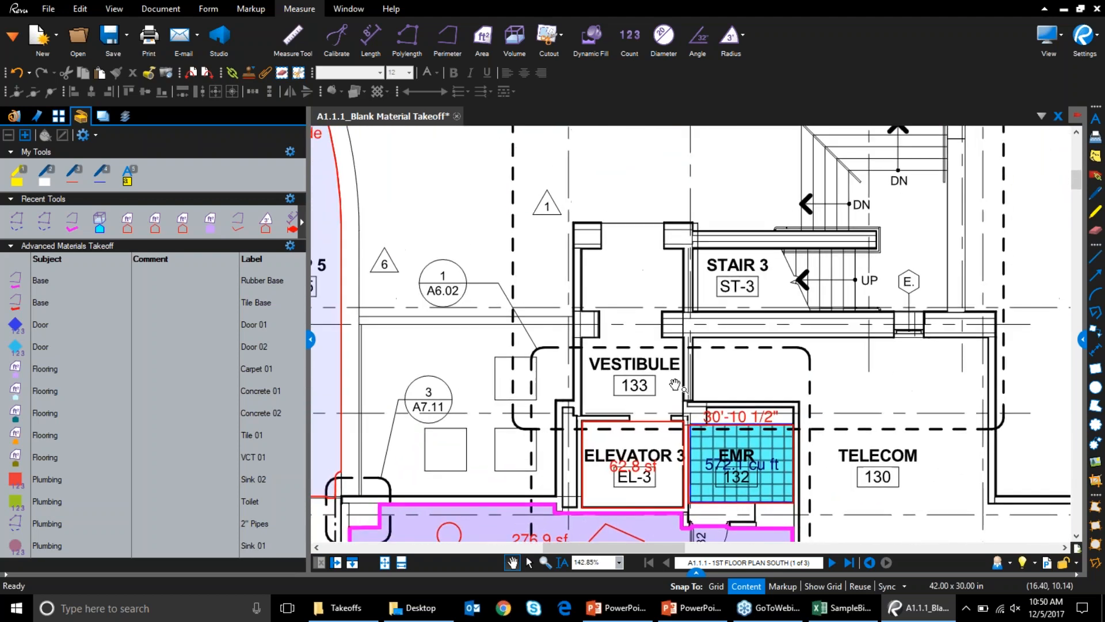
{"action": "scroll", "coordinate": [674, 384], "scroll_direction": "up", "scroll_amount": 2}
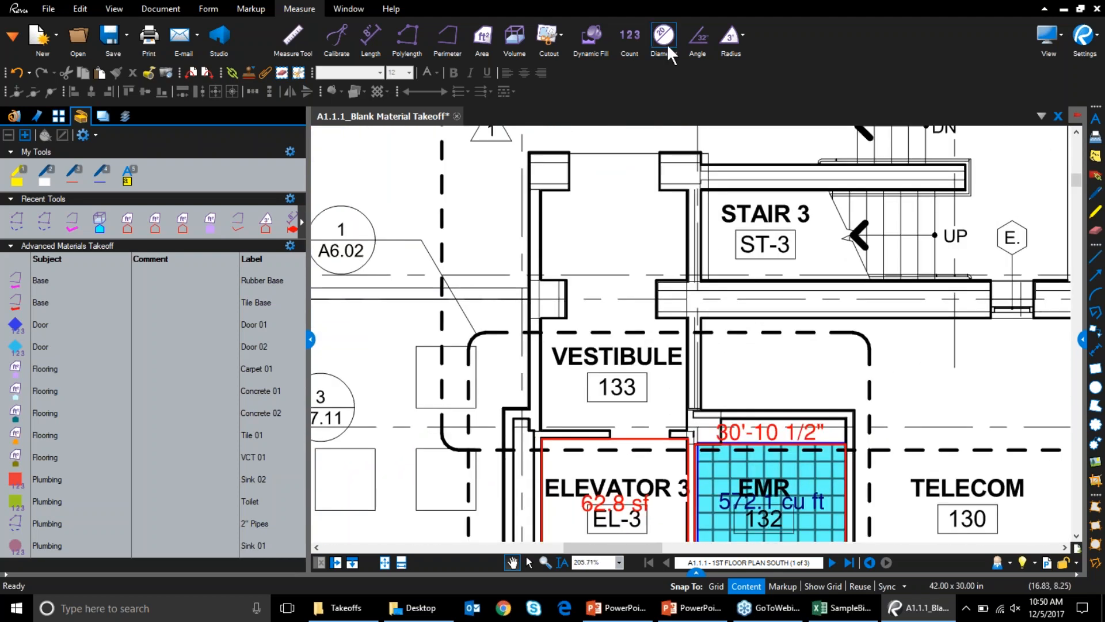
{"action": "left_click", "coordinate": [587, 38]}
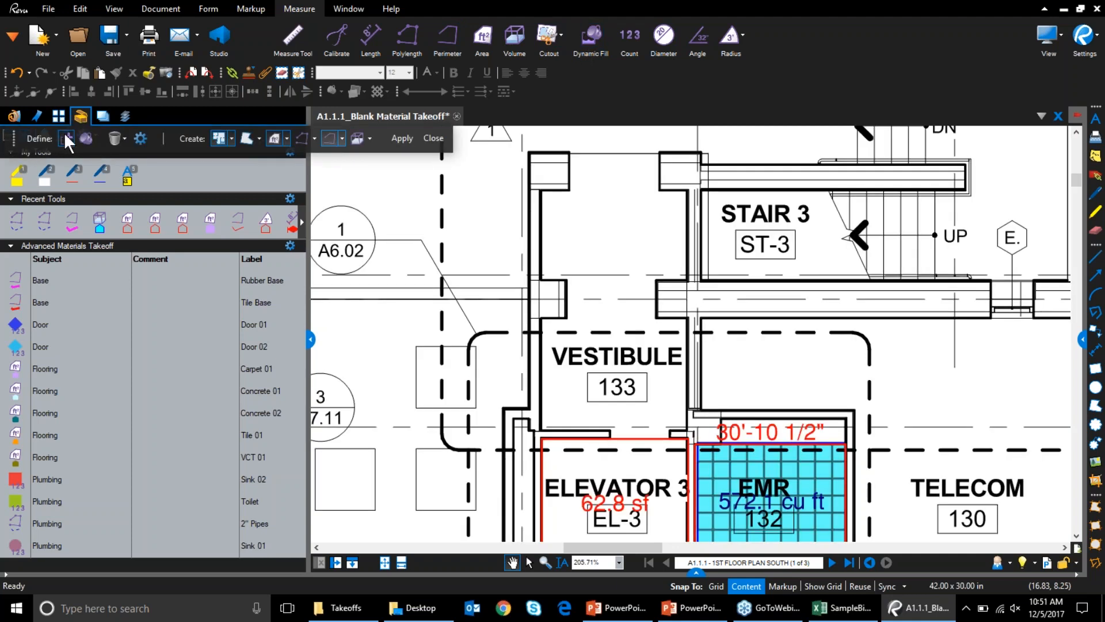
{"action": "left_click", "coordinate": [67, 138]}
{"action": "left_click", "coordinate": [569, 154]}
{"action": "left_click", "coordinate": [619, 154]}
{"action": "left_click", "coordinate": [663, 154]}
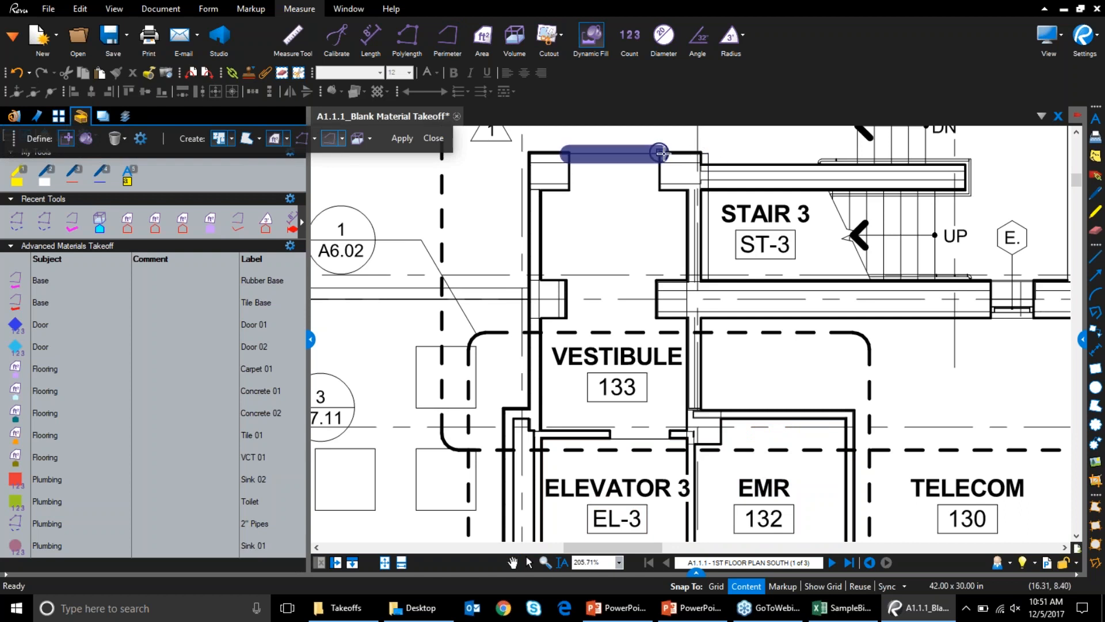
{"action": "left_click", "coordinate": [610, 436]}
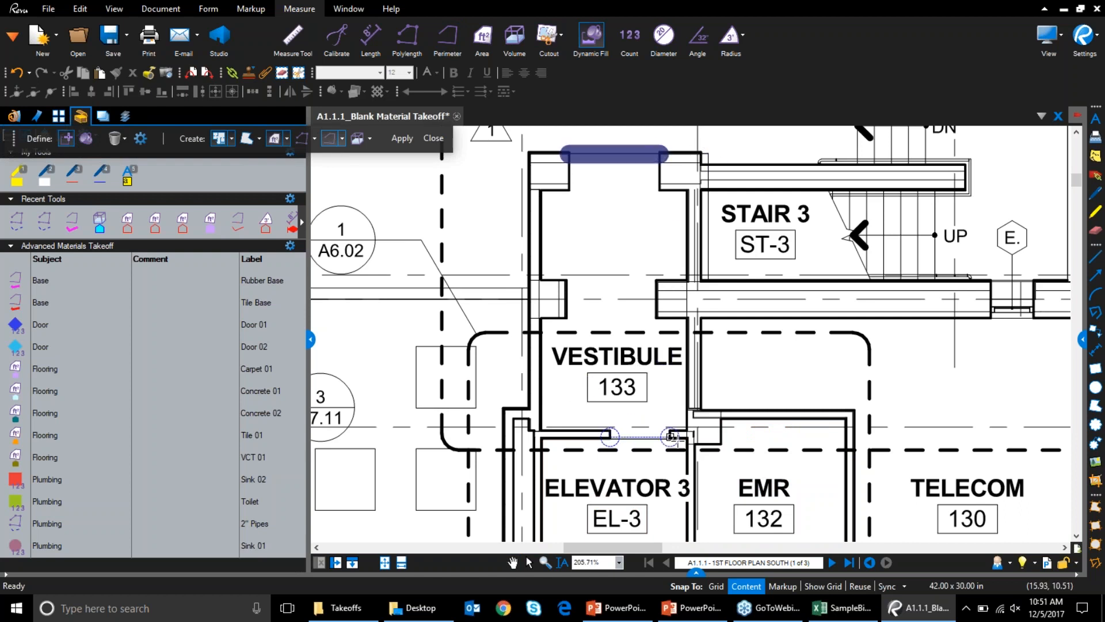
{"action": "left_click", "coordinate": [669, 435]}
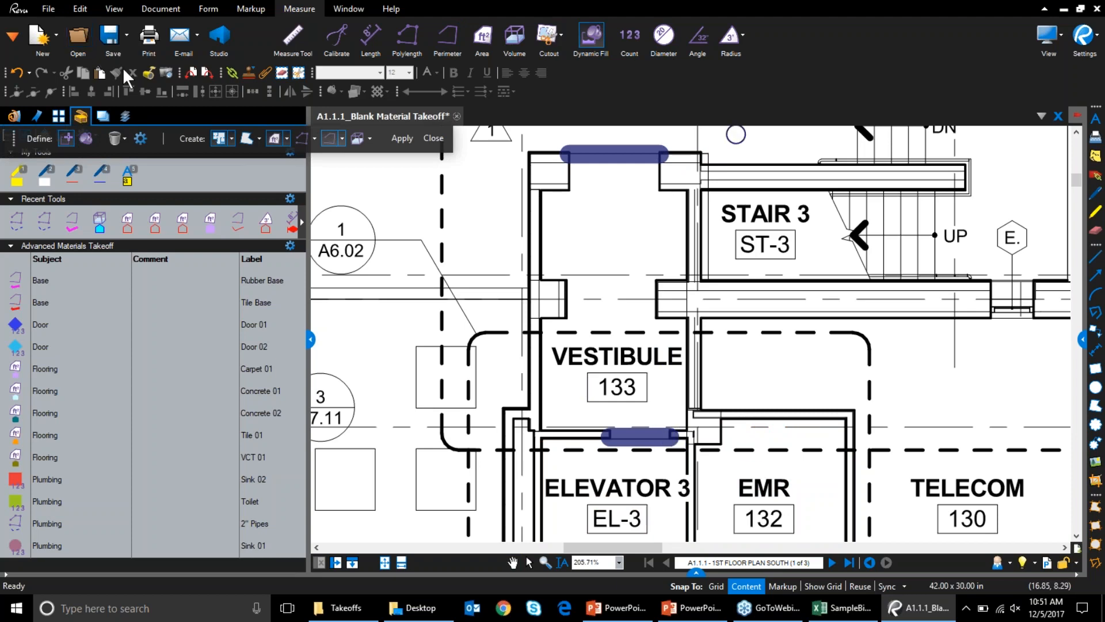
Step: Fill the bounded Vestibule 133 area and choose the Tile 01 flooring tool for its area measurement
{"action": "left_click", "coordinate": [86, 138]}
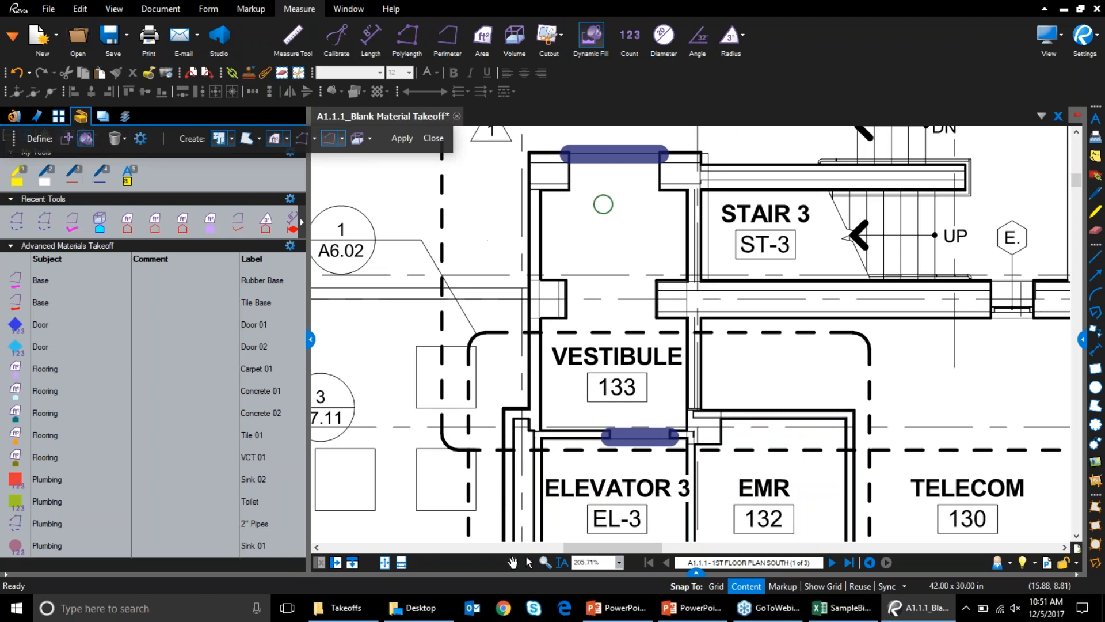
{"action": "left_click_drag", "start_coordinate": [599, 202], "coordinate": [637, 374]}
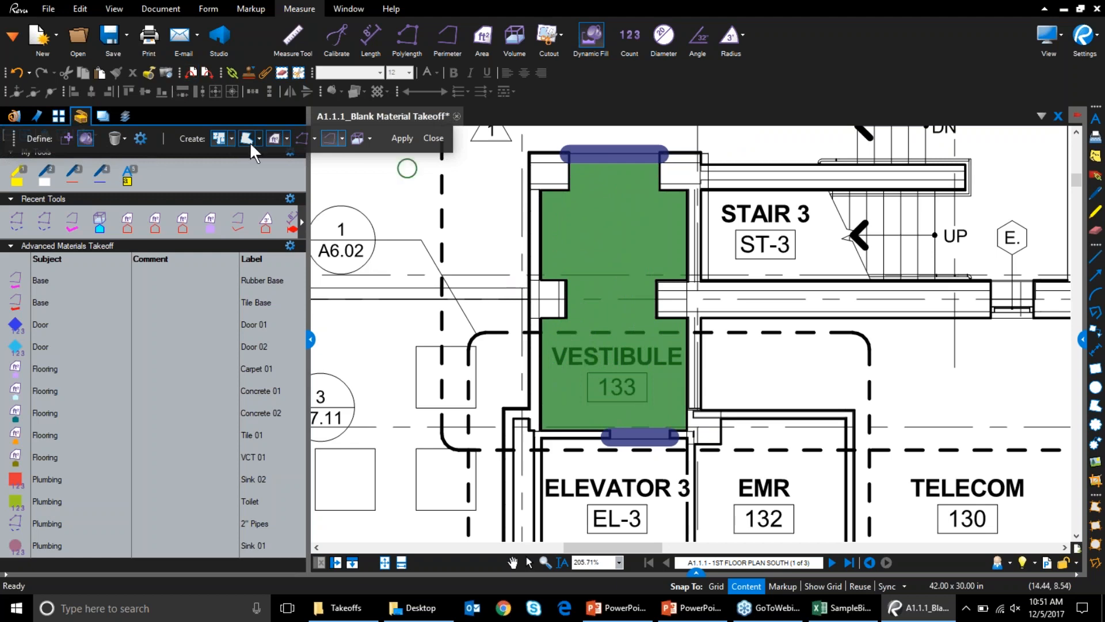
{"action": "left_click", "coordinate": [287, 140]}
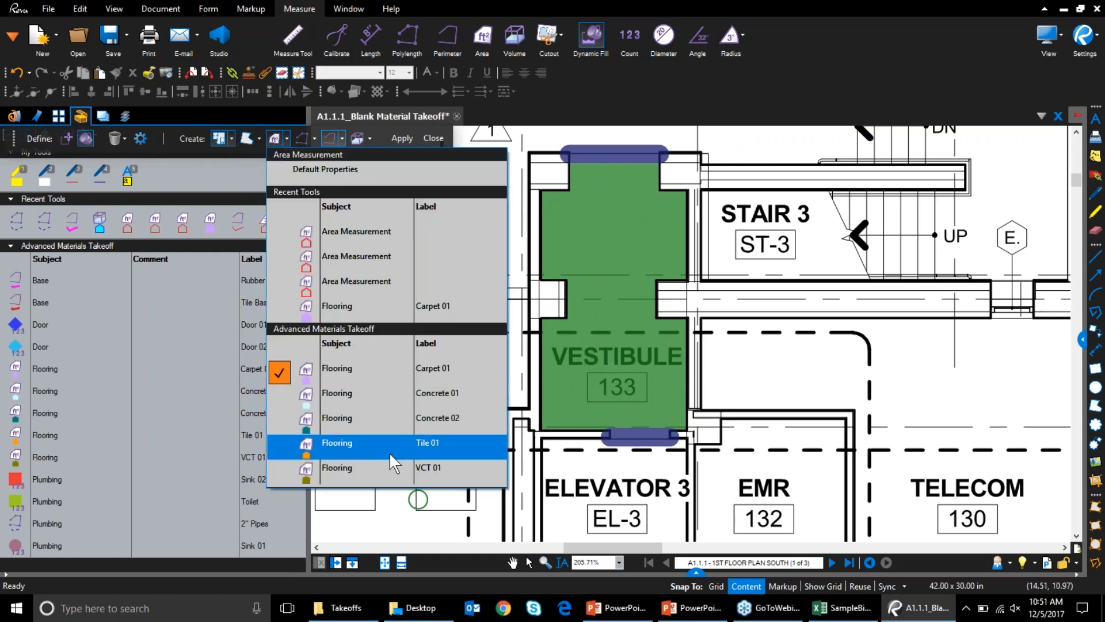
{"action": "left_click", "coordinate": [346, 445]}
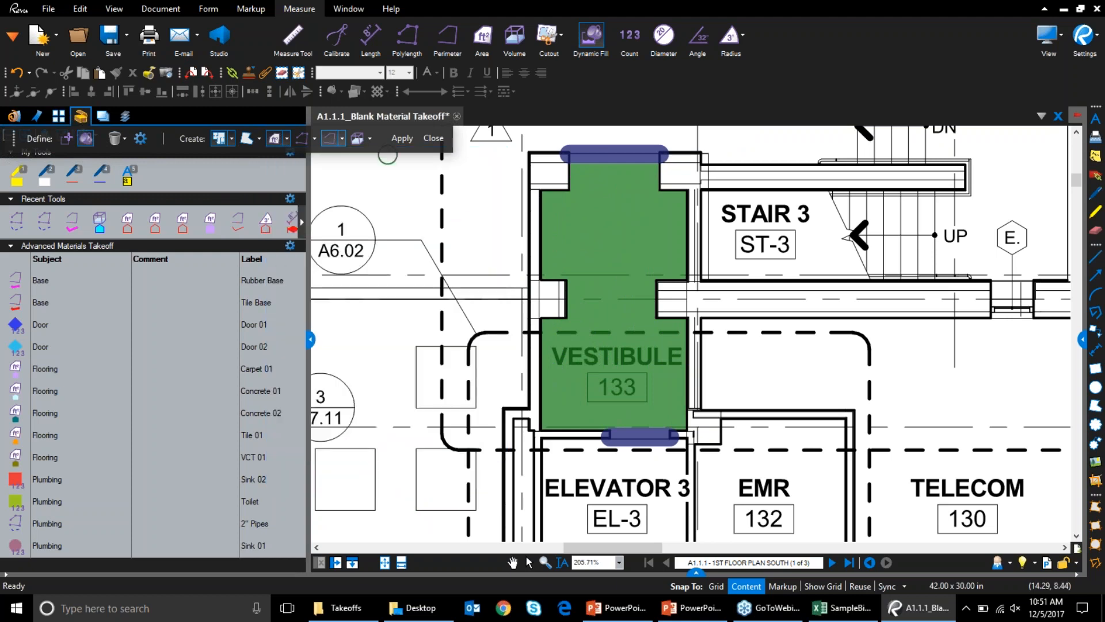
Step: Choose Tile Base for the vestibule's perimeter measurement, apply the Dynamic Fill and close it
{"action": "left_click", "coordinate": [344, 143]}
{"action": "left_click", "coordinate": [344, 143]}
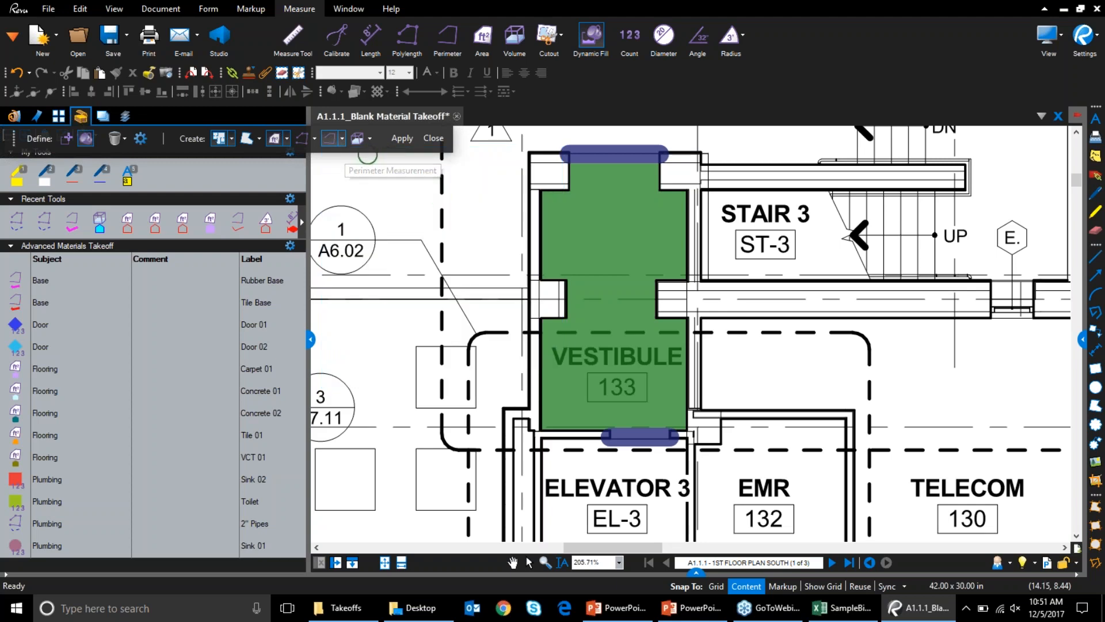
{"action": "left_click", "coordinate": [342, 139]}
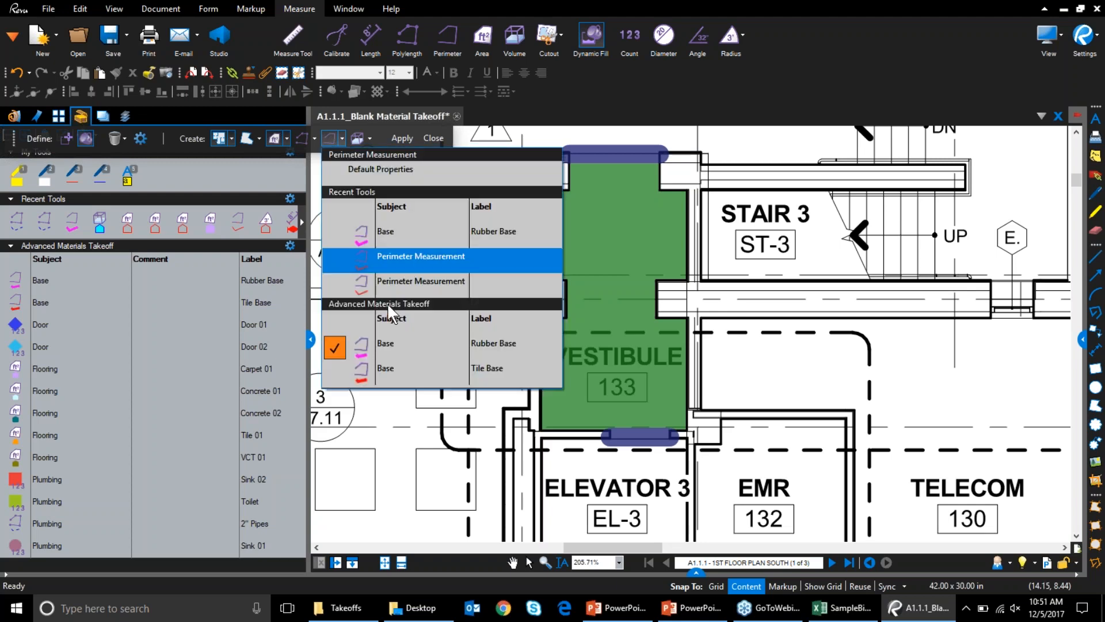
{"action": "left_click", "coordinate": [377, 372]}
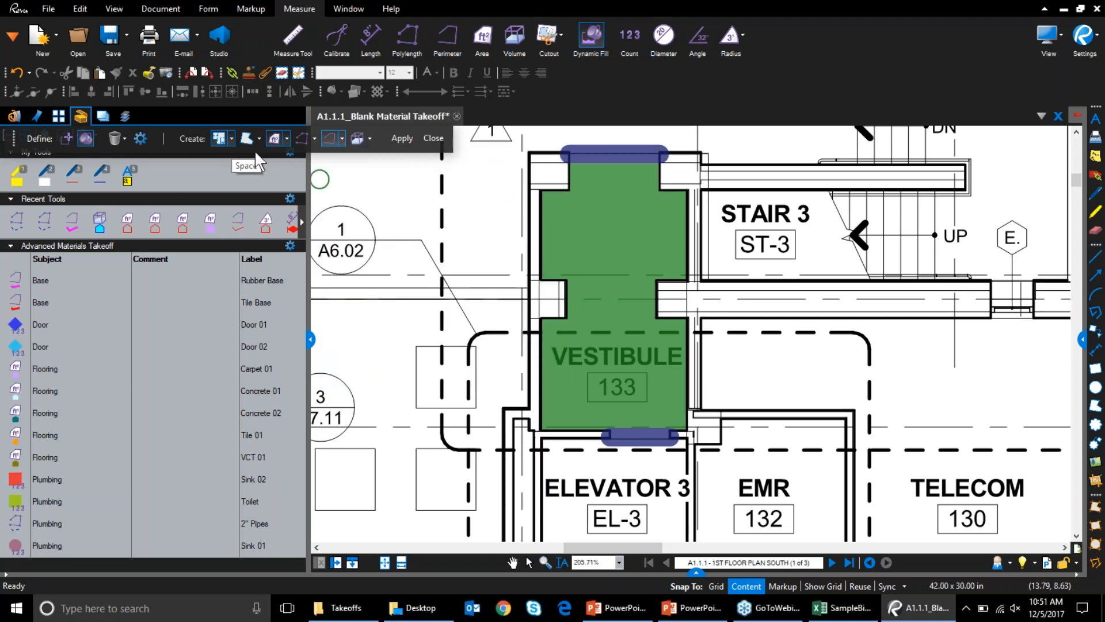
{"action": "left_click", "coordinate": [402, 138]}
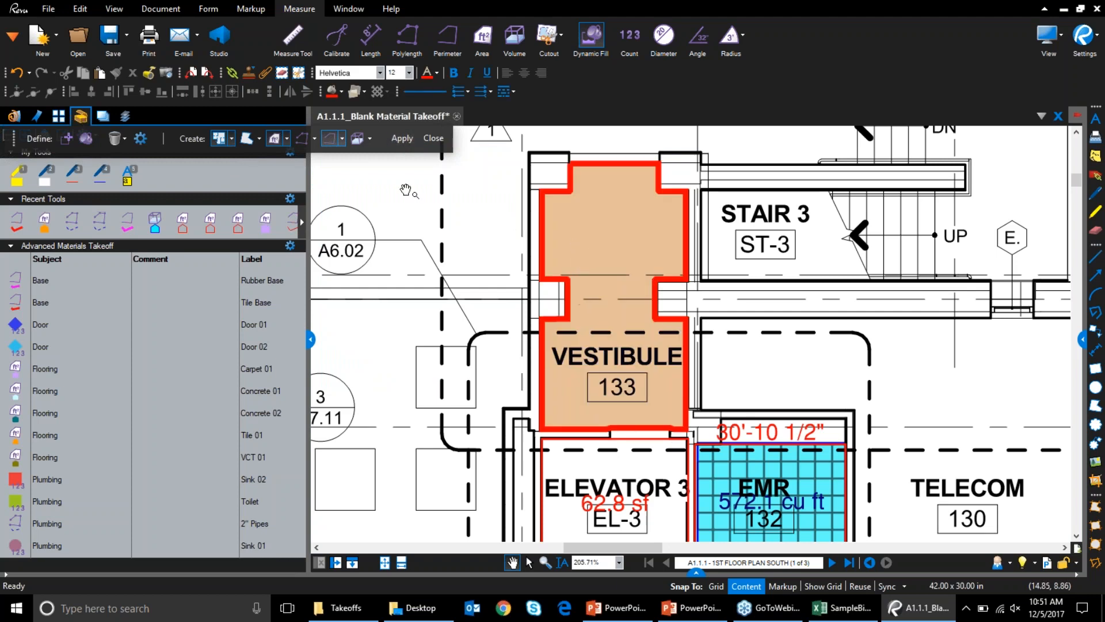
{"action": "left_click", "coordinate": [424, 141]}
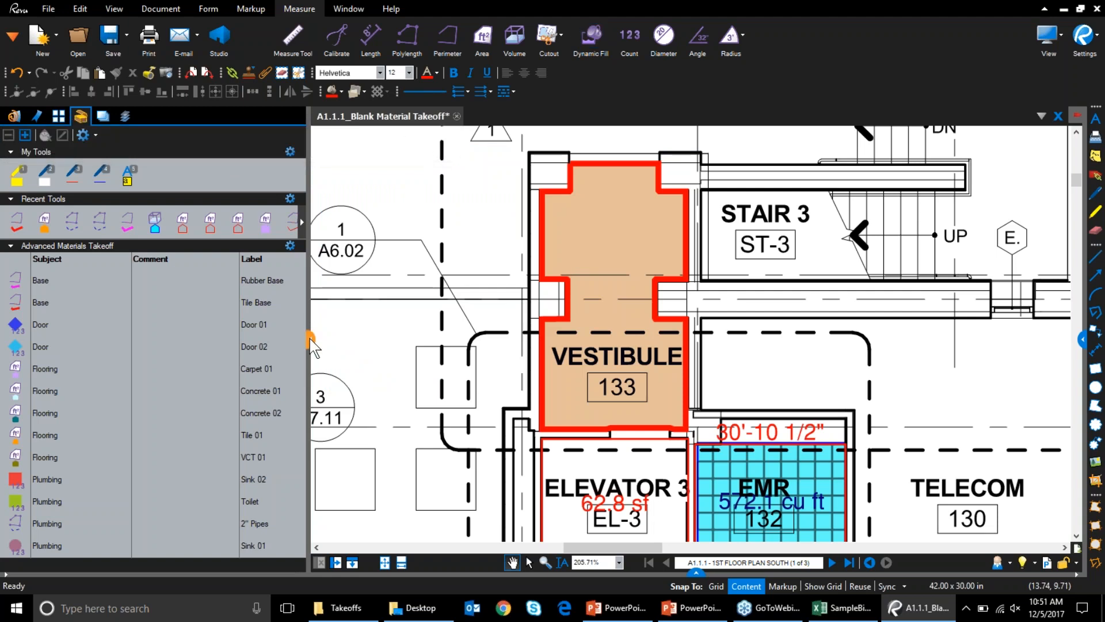
Step: Hide the Tool Chest, show and enlarge the Markups List, and review the measurements grouped by subject
{"action": "left_click", "coordinate": [311, 341]}
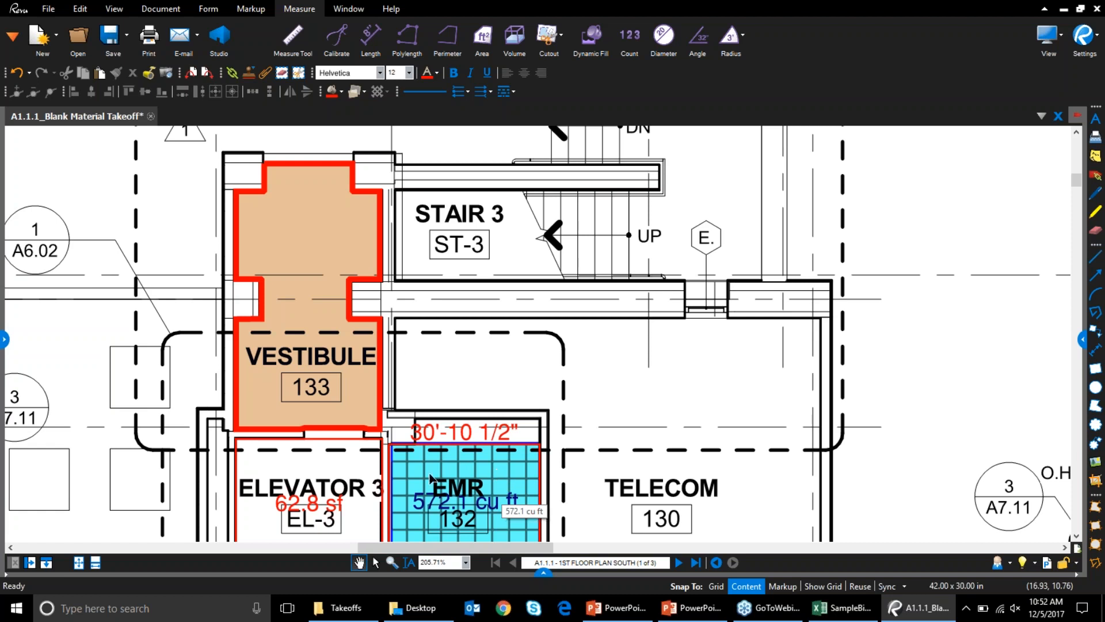
{"action": "left_click", "coordinate": [541, 570]}
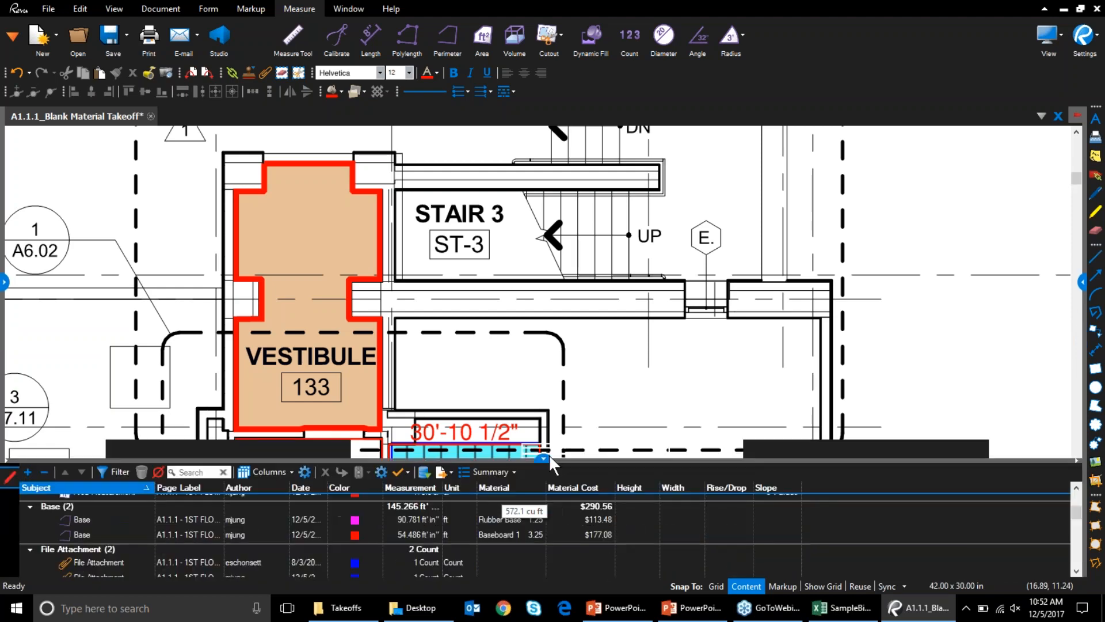
{"action": "left_click_drag", "start_coordinate": [583, 360], "coordinate": [608, 253]}
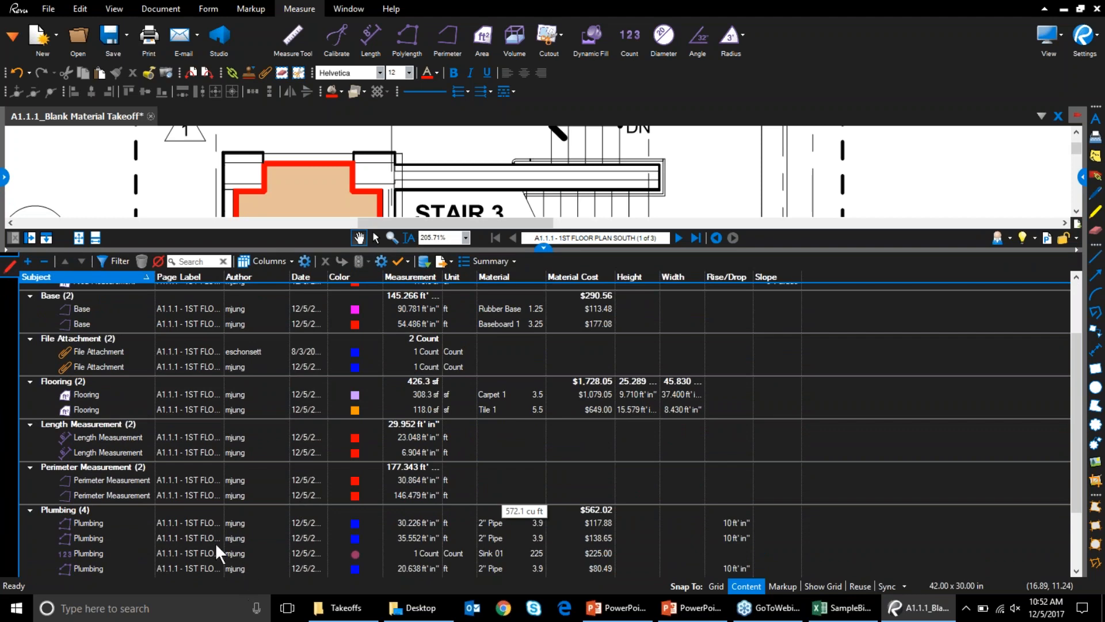
{"action": "scroll", "coordinate": [215, 543], "scroll_direction": "up", "scroll_amount": 2}
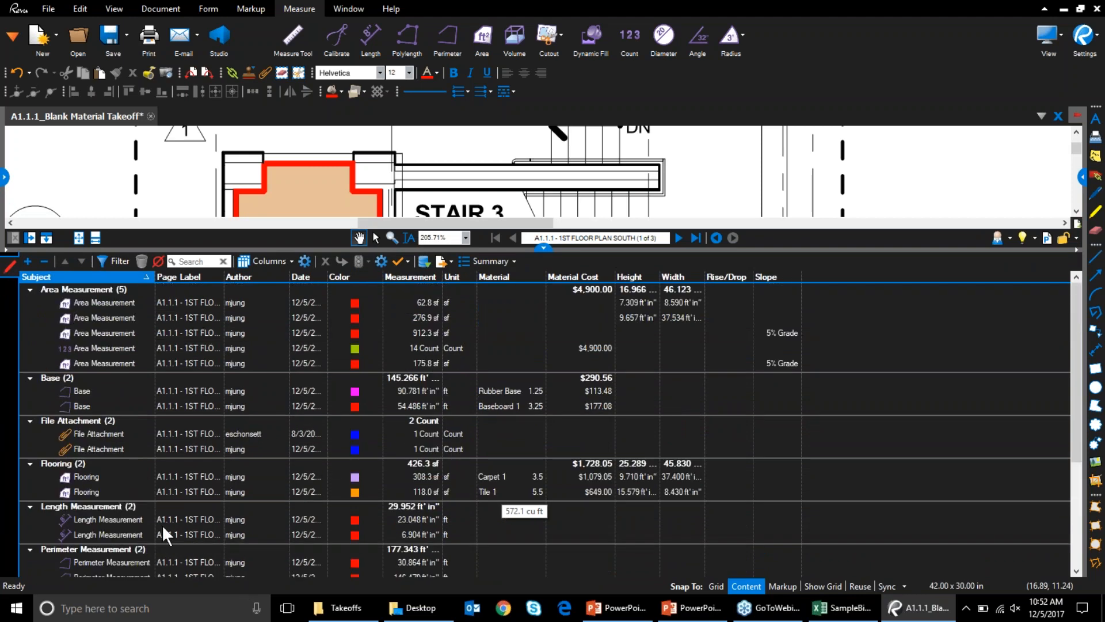
{"action": "scroll", "coordinate": [159, 523], "scroll_direction": "down", "scroll_amount": 4}
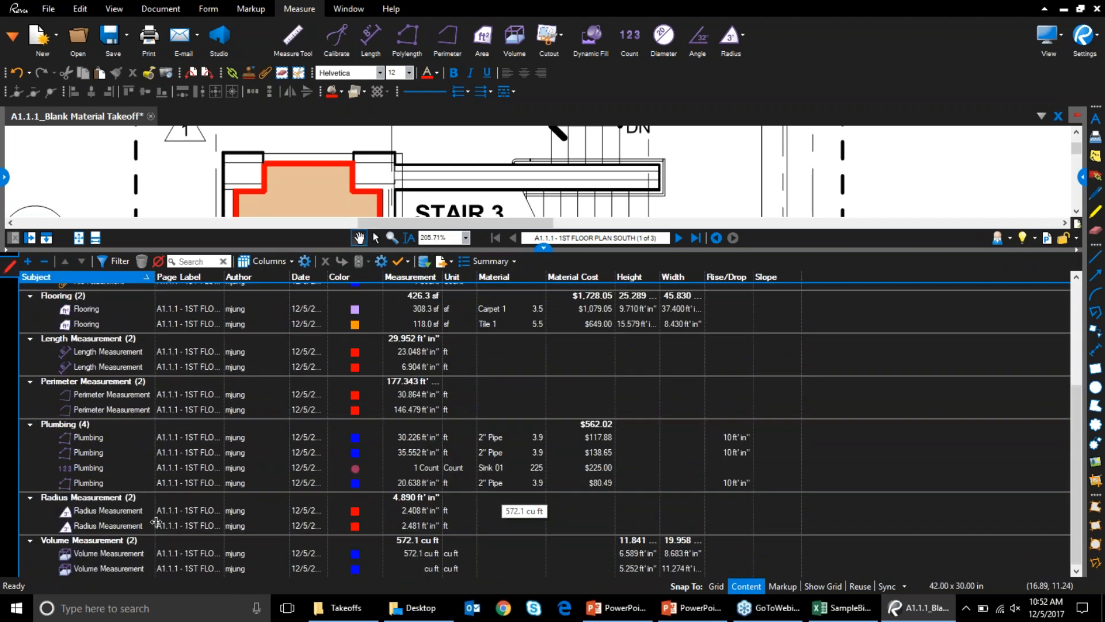
{"action": "scroll", "coordinate": [161, 520], "scroll_direction": "up", "scroll_amount": 4}
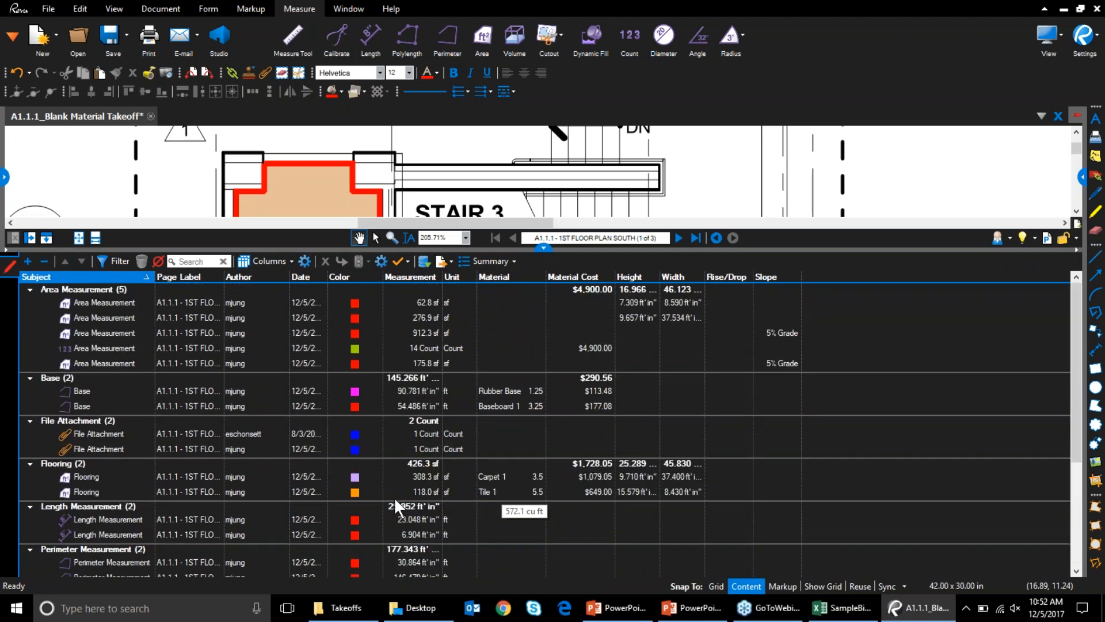
Step: Examine which columns the Markups List can show and which custom columns are defined
{"action": "left_click", "coordinate": [270, 262]}
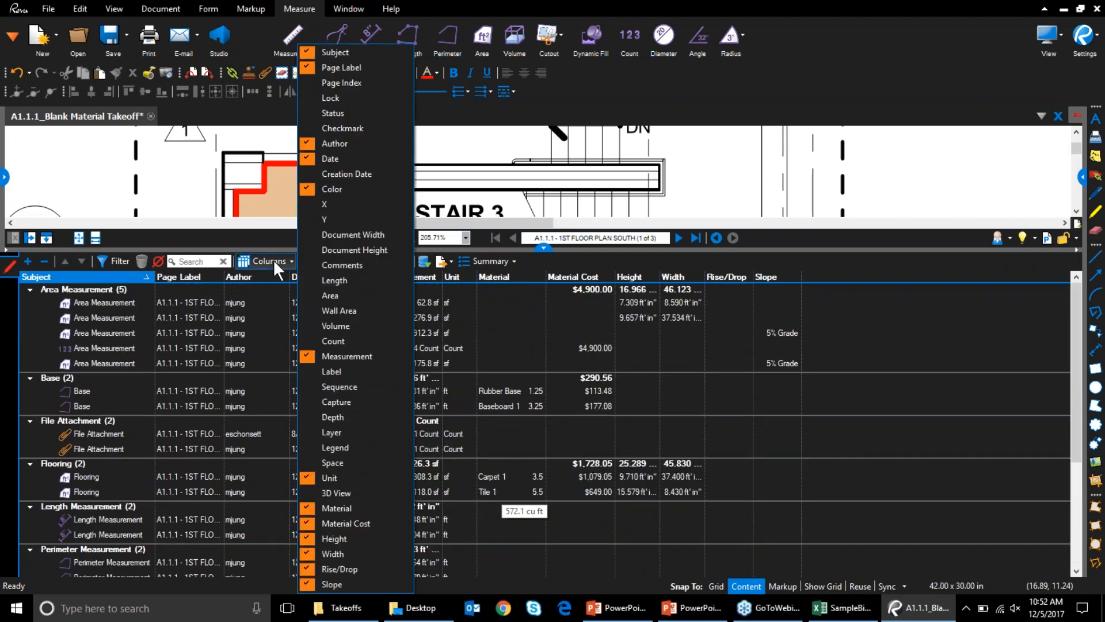
{"action": "left_click", "coordinate": [273, 259]}
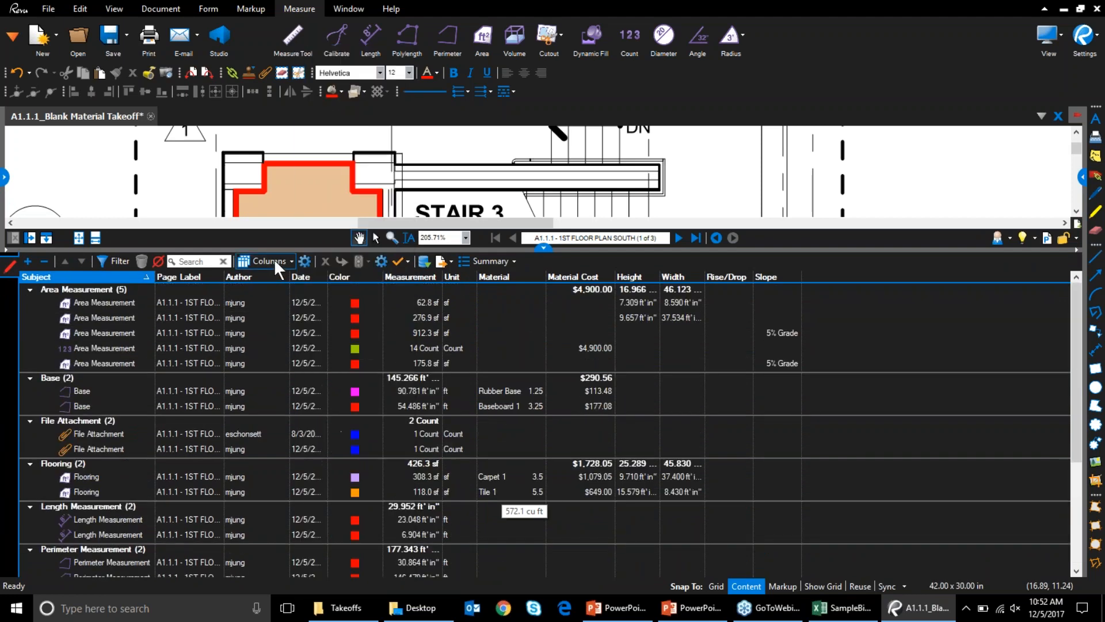
{"action": "left_click", "coordinate": [305, 261]}
{"action": "left_click", "coordinate": [484, 181]}
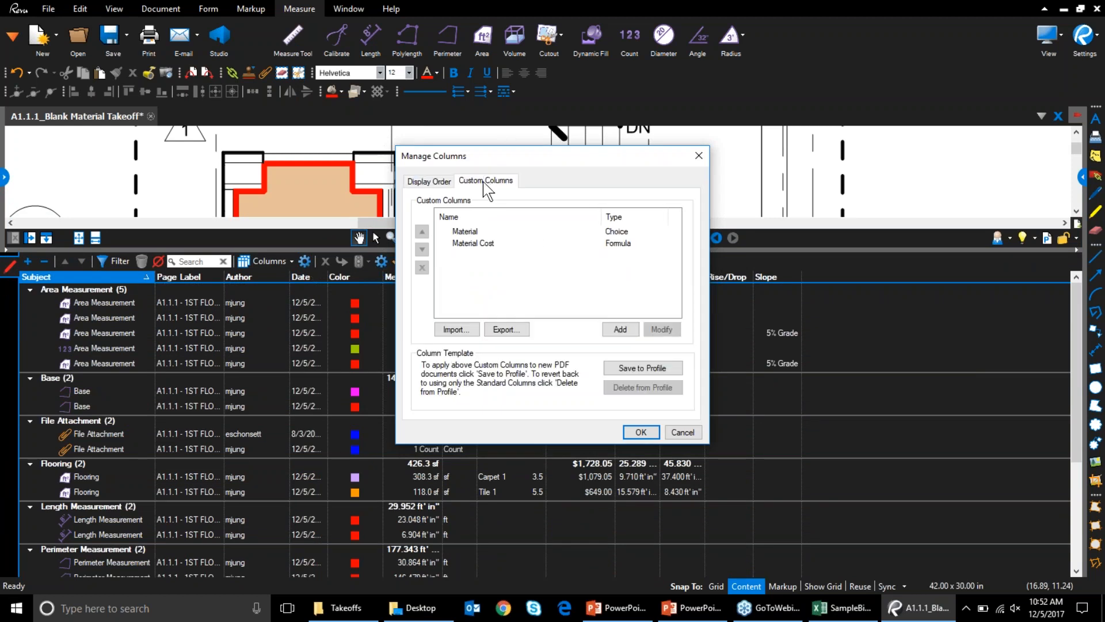
{"action": "left_click", "coordinate": [640, 429]}
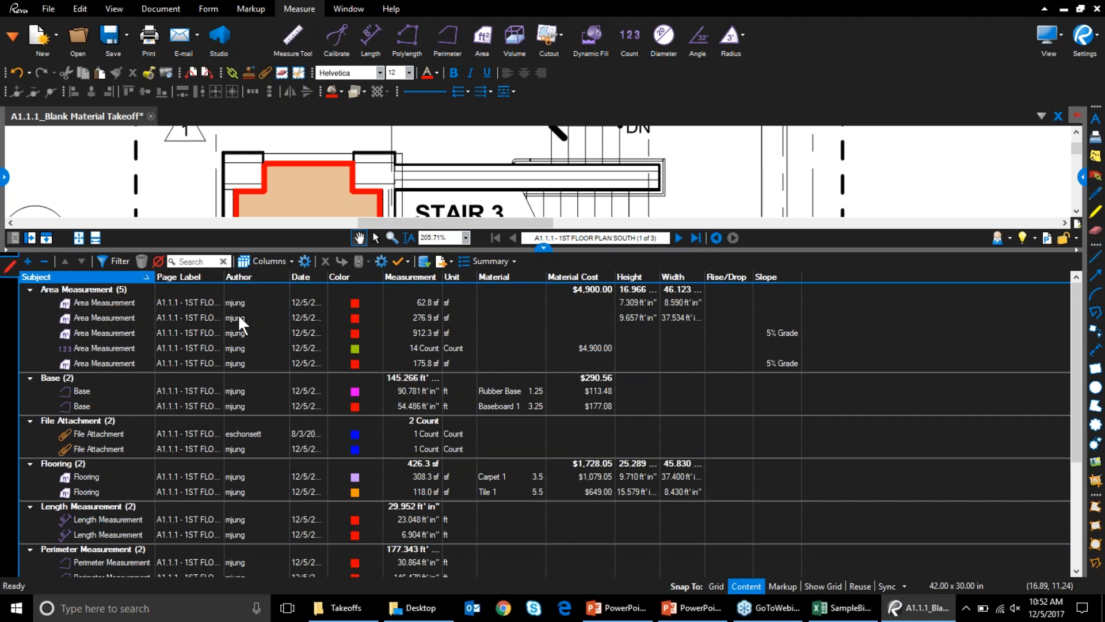
Step: Add the Volume and Wall Area columns to the Markups List and place them between Width and Rise/Drop
{"action": "left_click", "coordinate": [97, 300]}
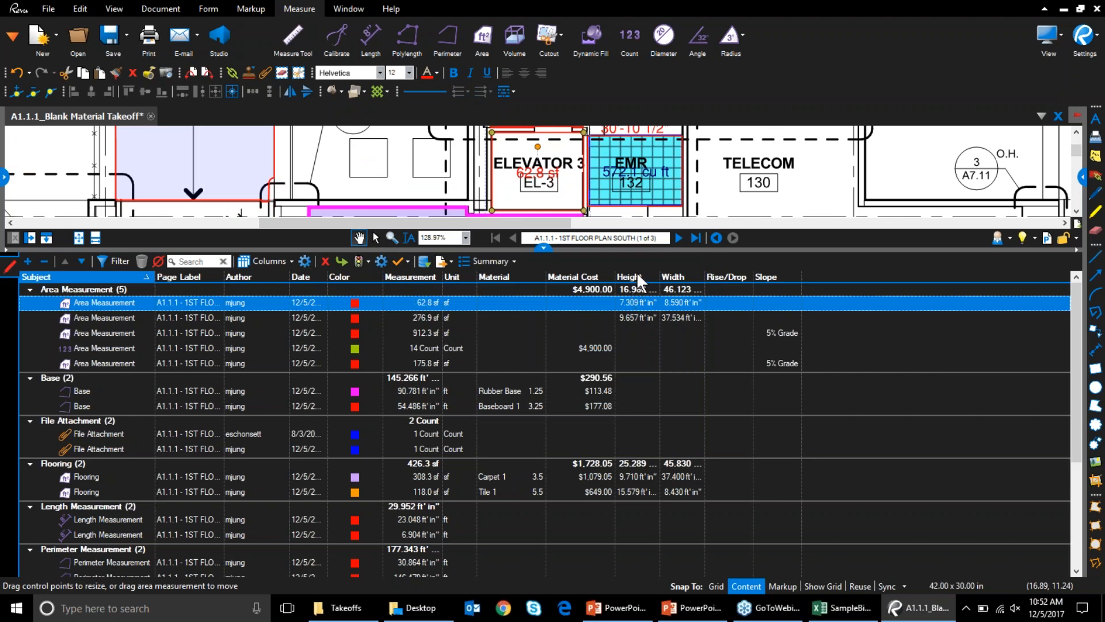
{"action": "left_click", "coordinate": [279, 262]}
{"action": "left_click", "coordinate": [336, 326]}
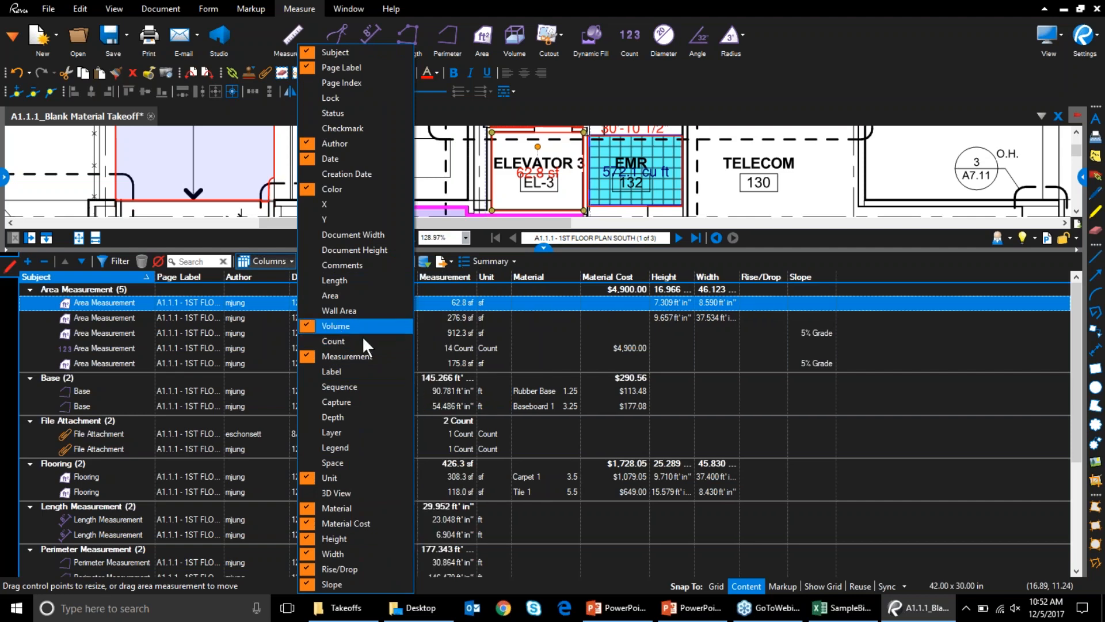
{"action": "left_click", "coordinate": [367, 310]}
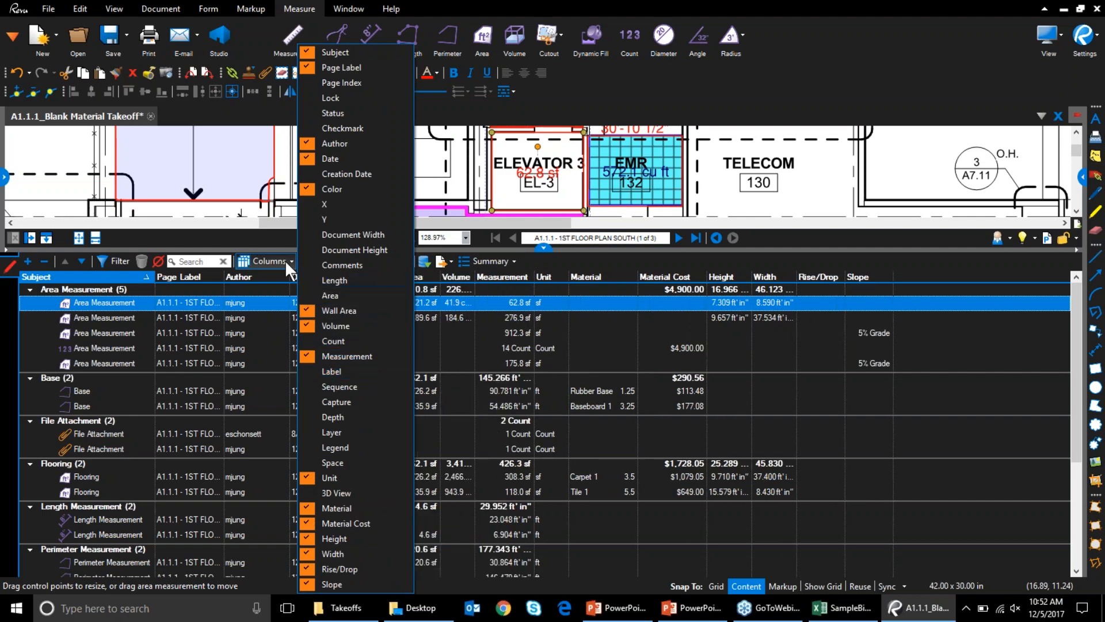
{"action": "left_click", "coordinate": [268, 260]}
{"action": "left_click_drag", "start_coordinate": [403, 277], "coordinate": [795, 287]}
{"action": "left_click_drag", "start_coordinate": [476, 292], "coordinate": [800, 287]}
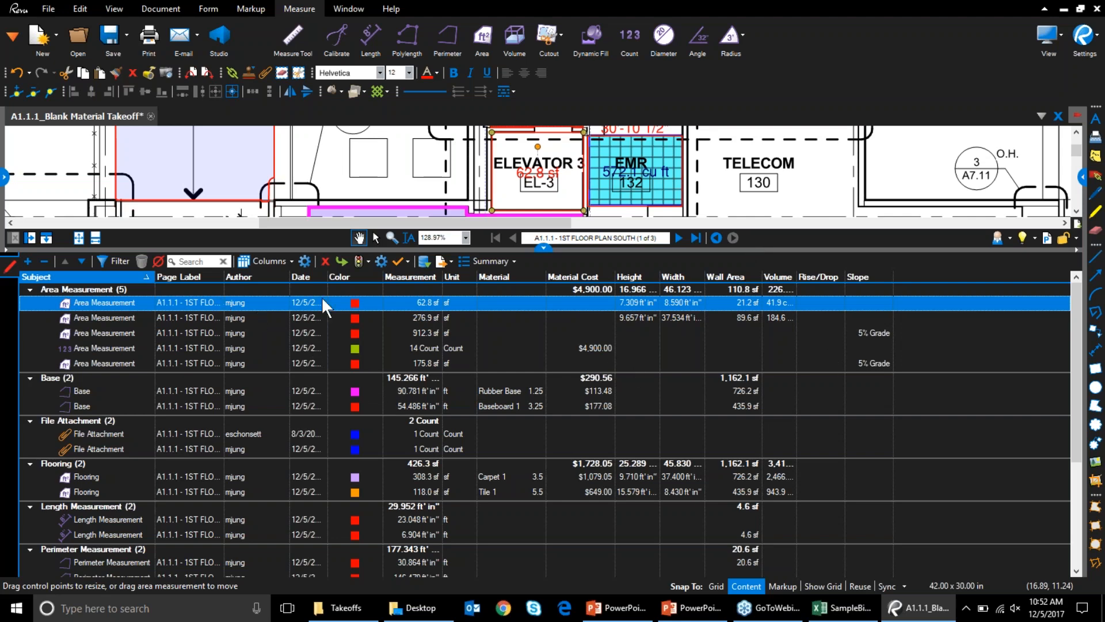
Step: Check the material choices of the Elevator 3 area measurement, change its subject to Flooring, and select it in the Flooring group
{"action": "left_click", "coordinate": [506, 305]}
{"action": "left_click", "coordinate": [508, 314]}
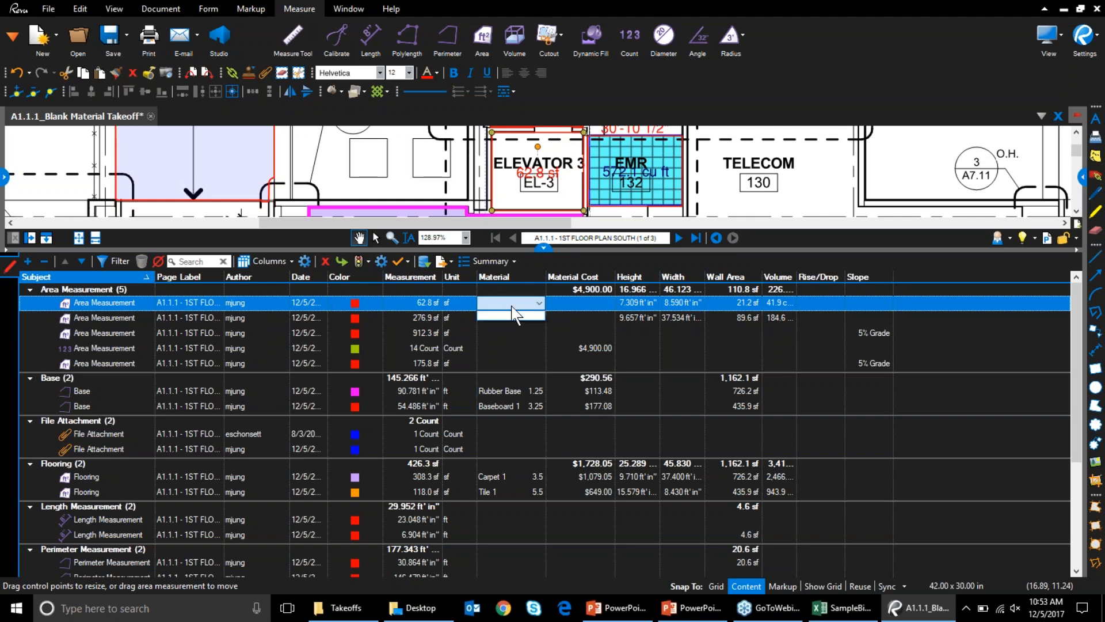
{"action": "left_click", "coordinate": [127, 304]}
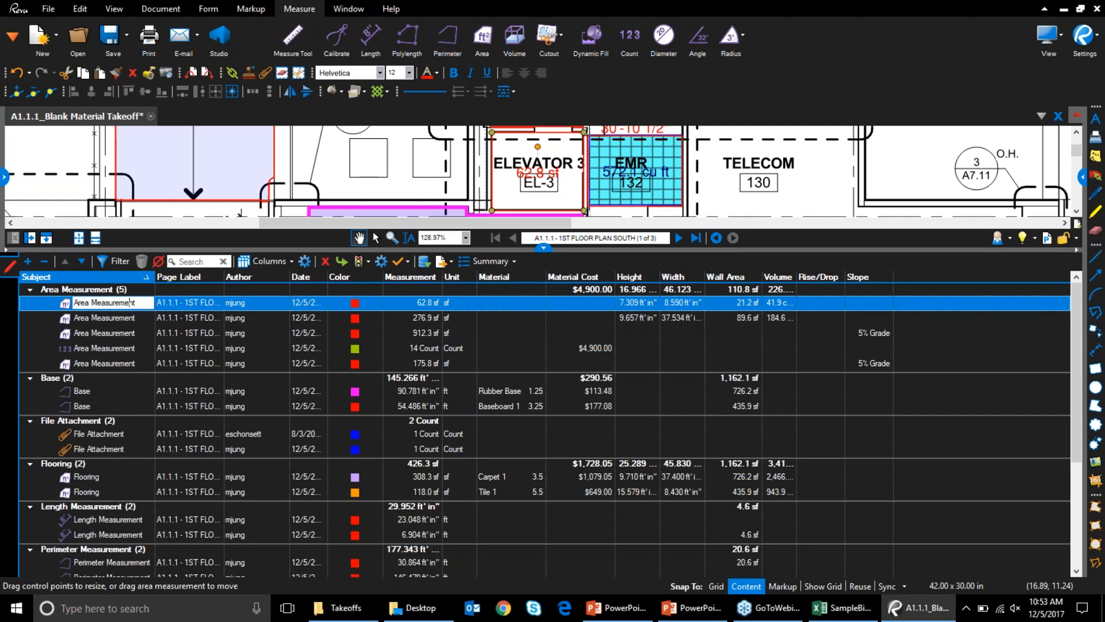
{"action": "type", "text": "Flooring"}
{"action": "left_click", "coordinate": [498, 305]}
{"action": "scroll", "coordinate": [493, 520], "scroll_direction": "down", "scroll_amount": 3}
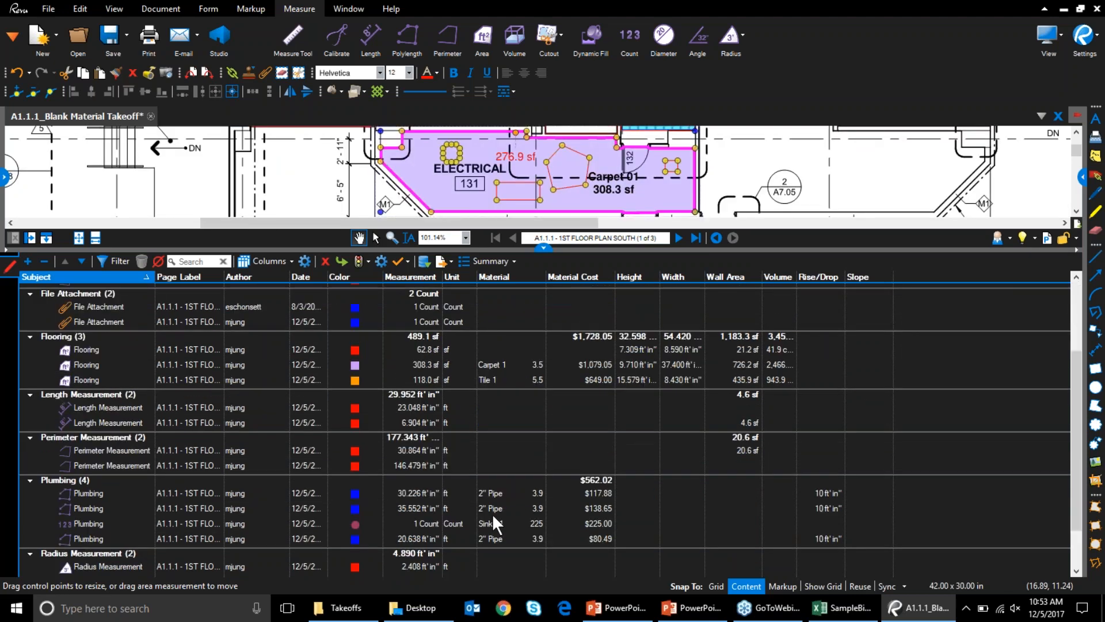
{"action": "left_click", "coordinate": [89, 350]}
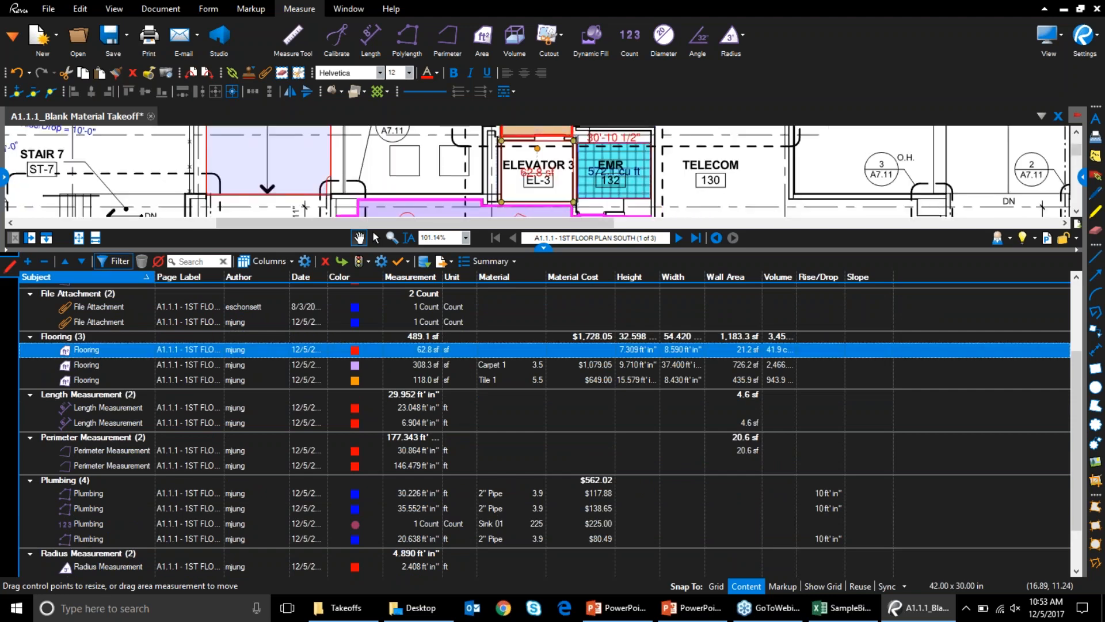
Step: Assign the Concrete 01 material to the Elevator 3 measurement in the Flooring group
{"action": "left_click", "coordinate": [535, 348]}
{"action": "left_click", "coordinate": [535, 347]}
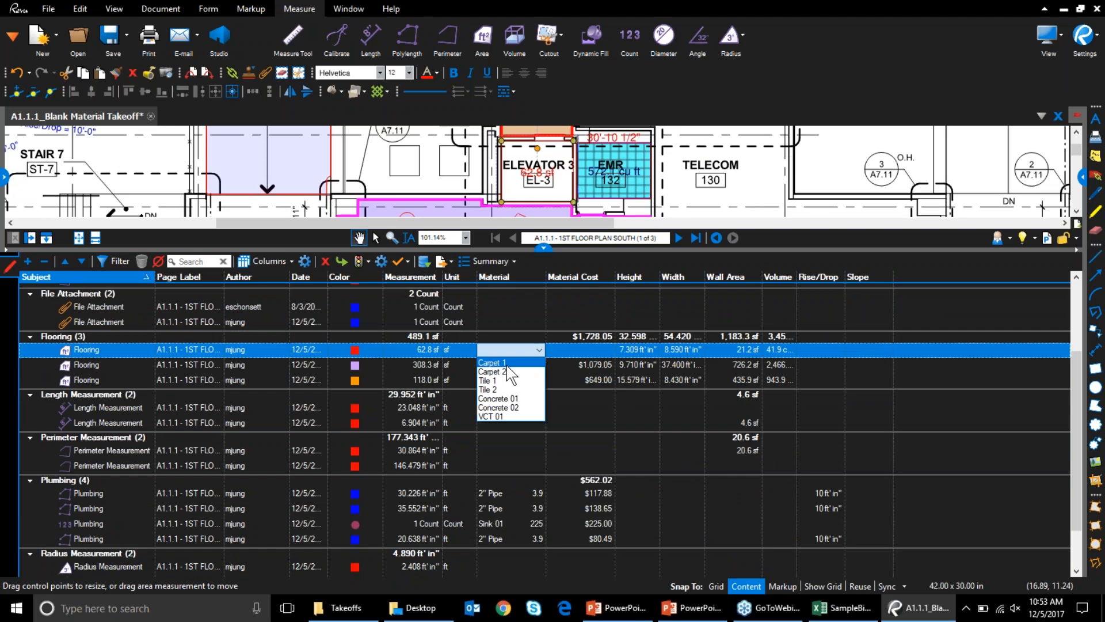
{"action": "left_click", "coordinate": [511, 400]}
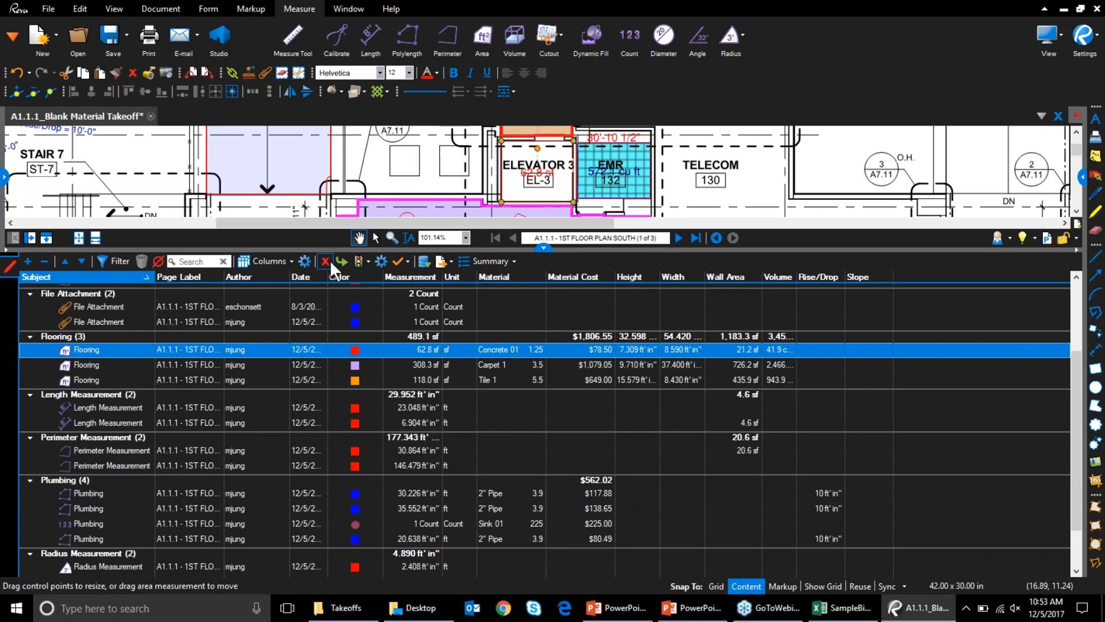
Step: Open the custom Material Cost column for modification and re-enter its expression as Measurement * Material from the available variables
{"action": "left_click", "coordinate": [301, 260]}
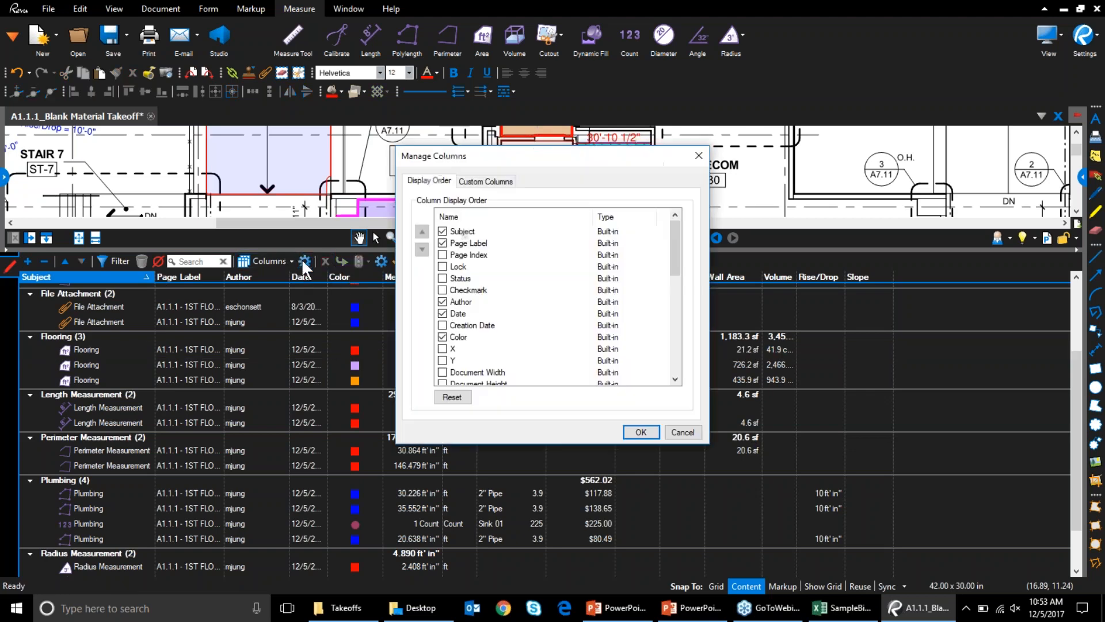
{"action": "left_click", "coordinate": [488, 182]}
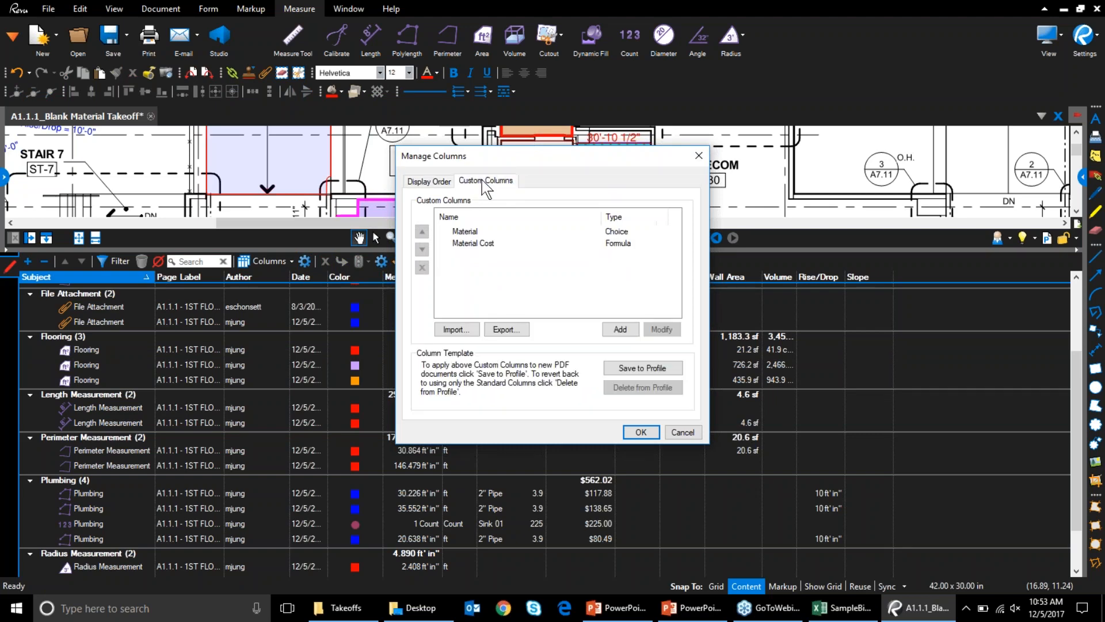
{"action": "double_click", "coordinate": [478, 244]}
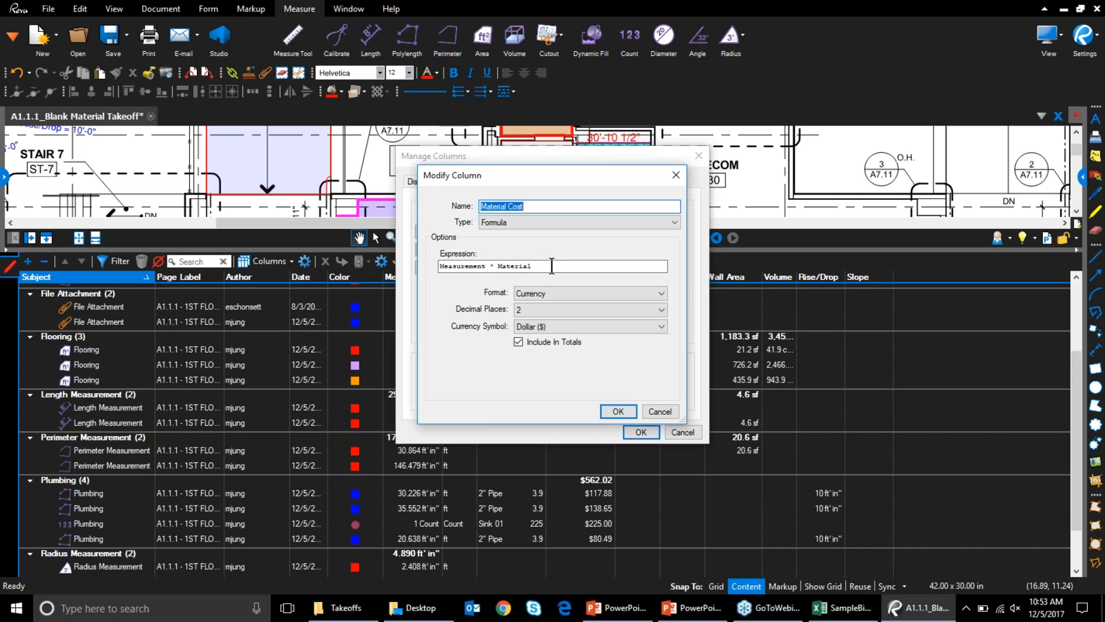
{"action": "left_click_drag", "start_coordinate": [547, 265], "coordinate": [401, 249]}
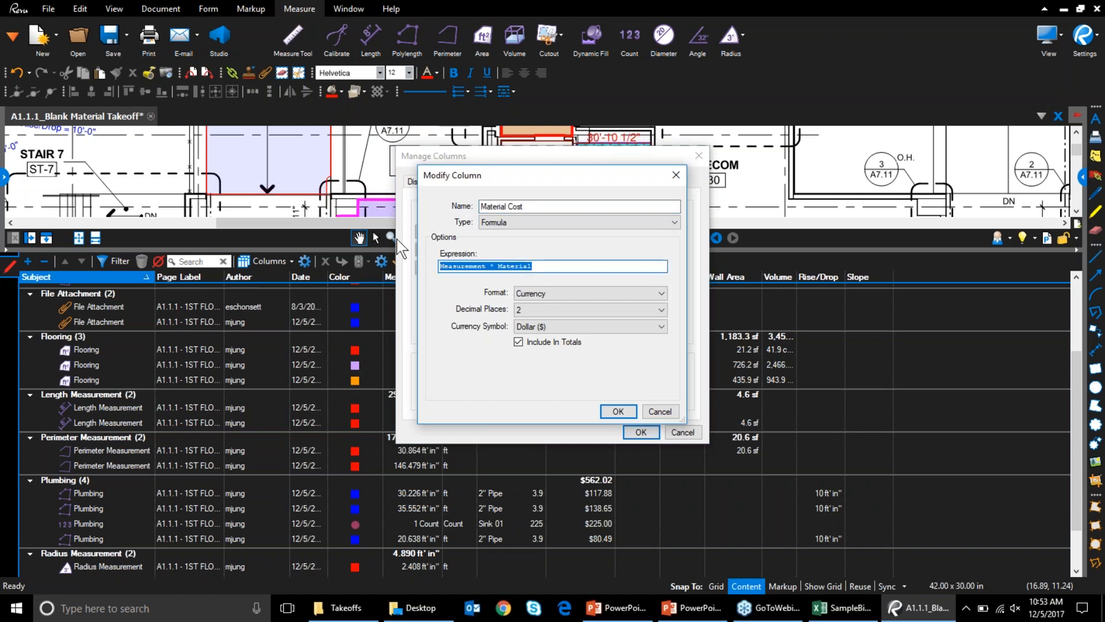
{"action": "key", "text": "Delete"}
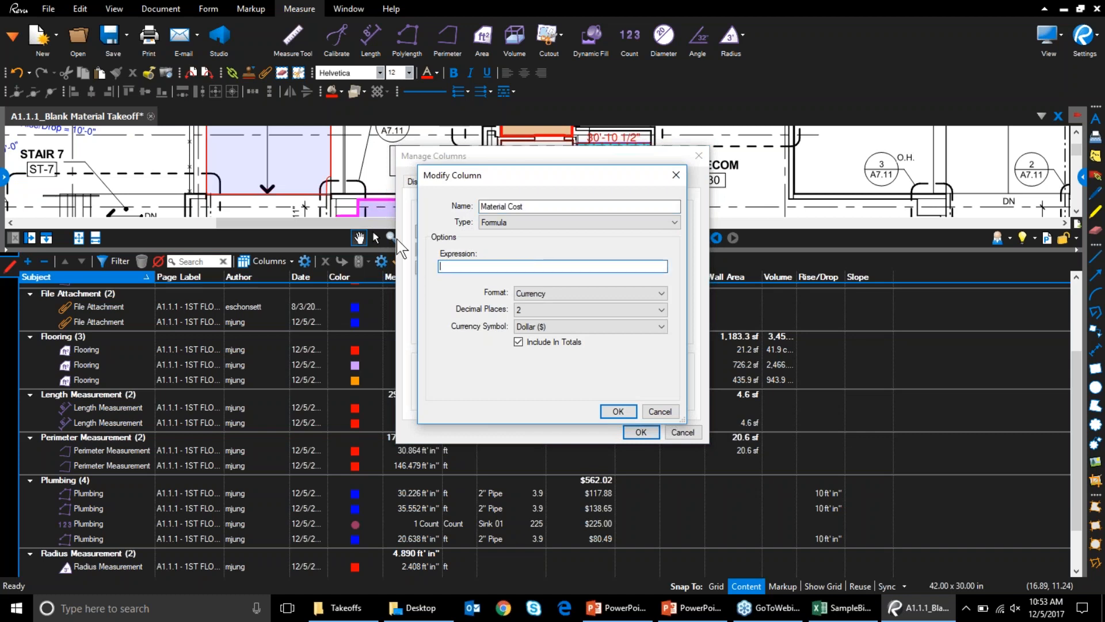
{"action": "type", "text": "M"}
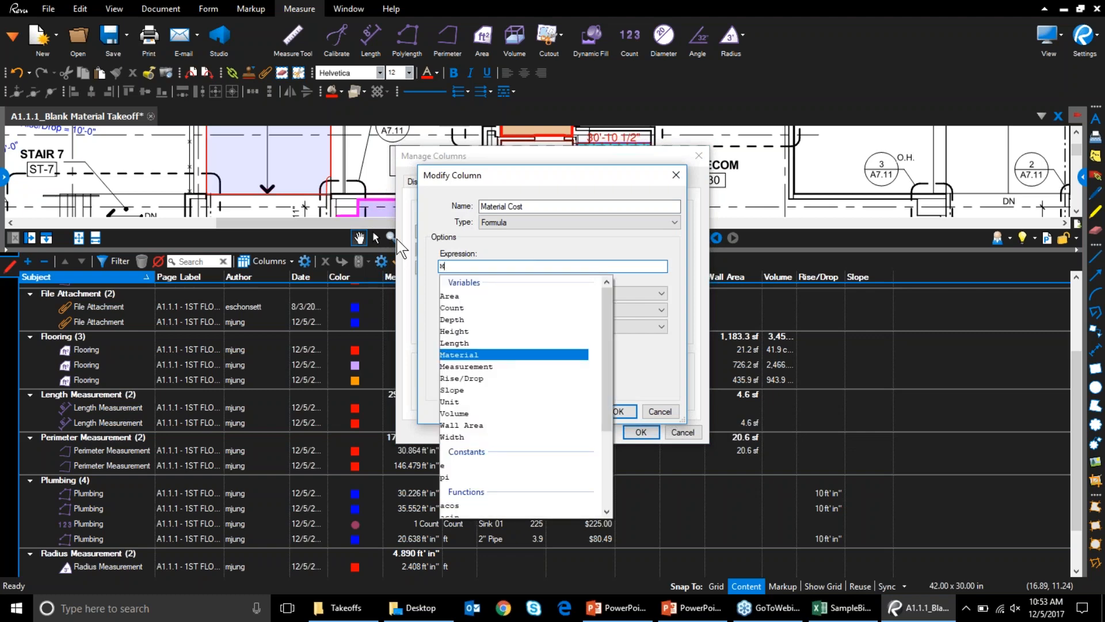
{"action": "left_click_drag", "start_coordinate": [604, 352], "coordinate": [611, 445]}
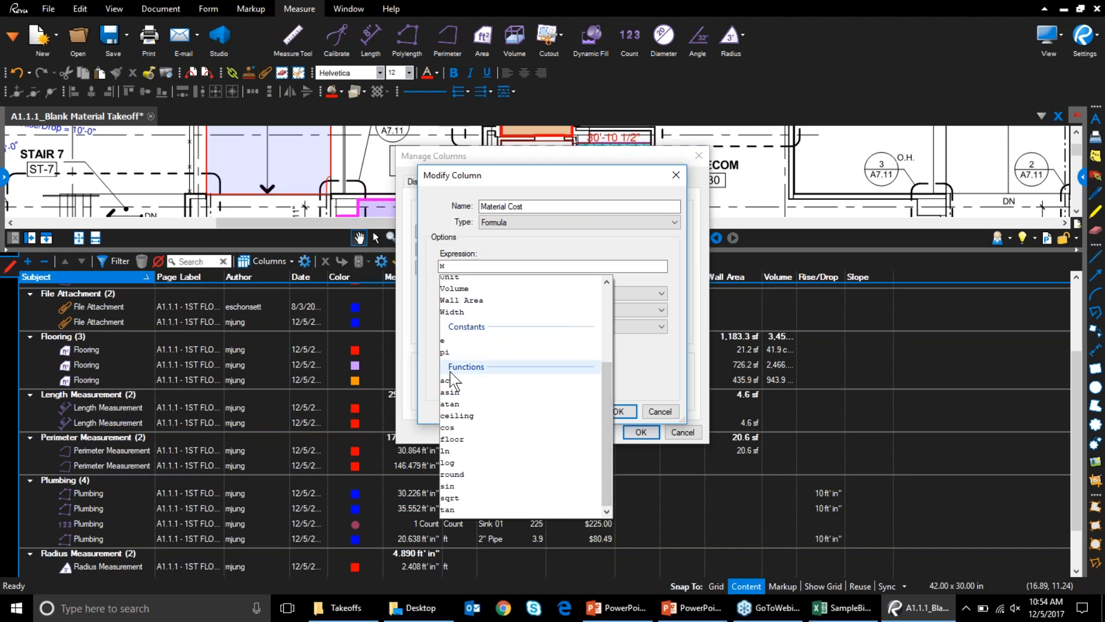
{"action": "left_click_drag", "start_coordinate": [603, 478], "coordinate": [604, 411]}
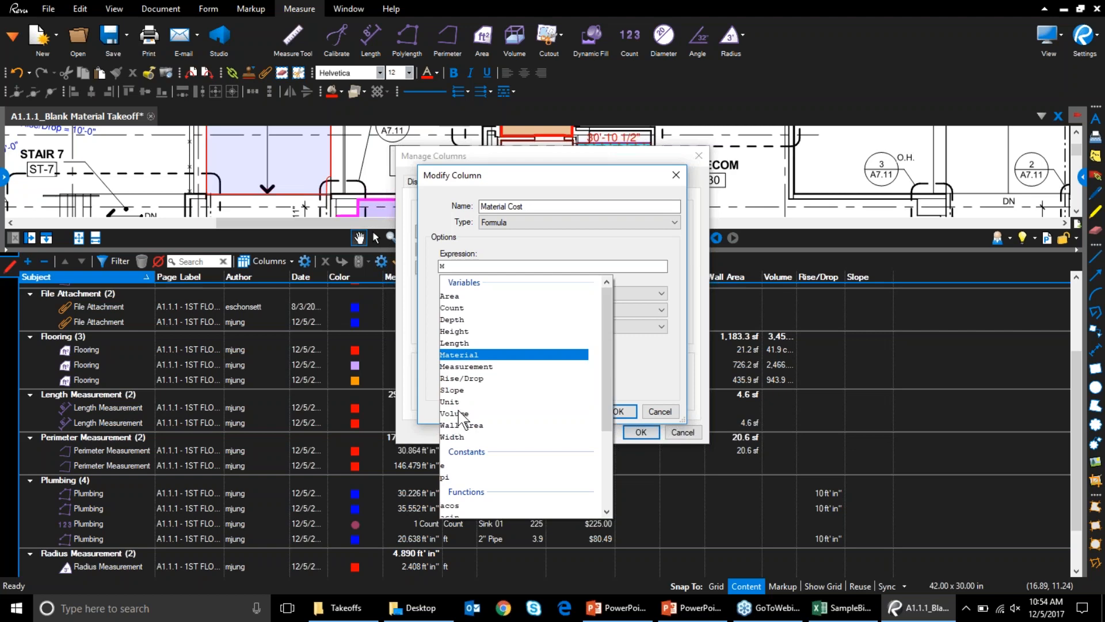
{"action": "left_click", "coordinate": [462, 367]}
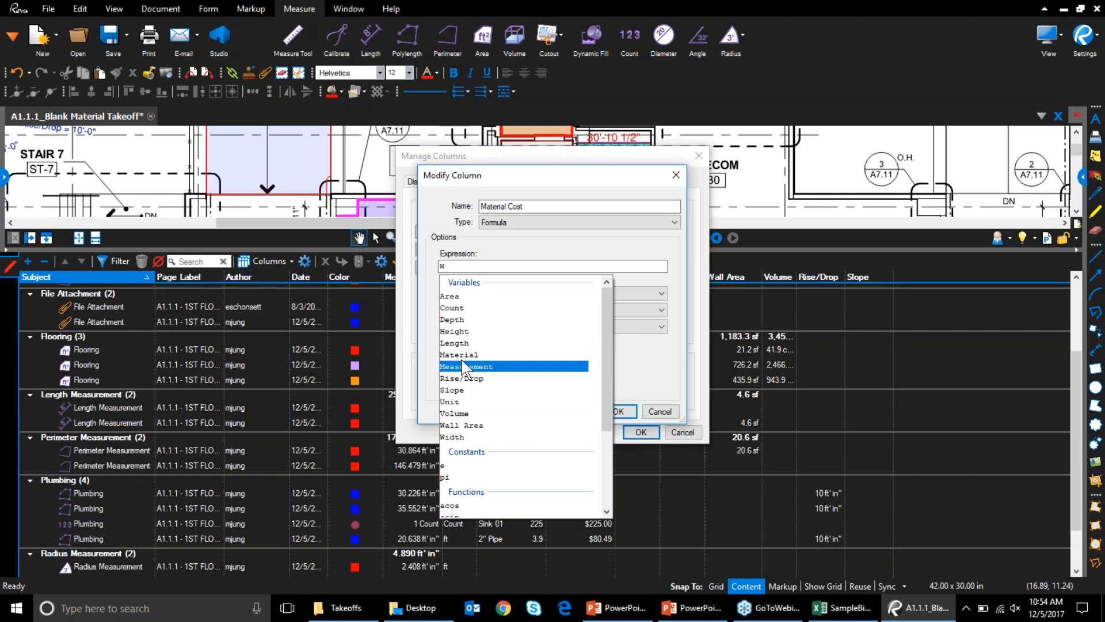
{"action": "double_click", "coordinate": [461, 366]}
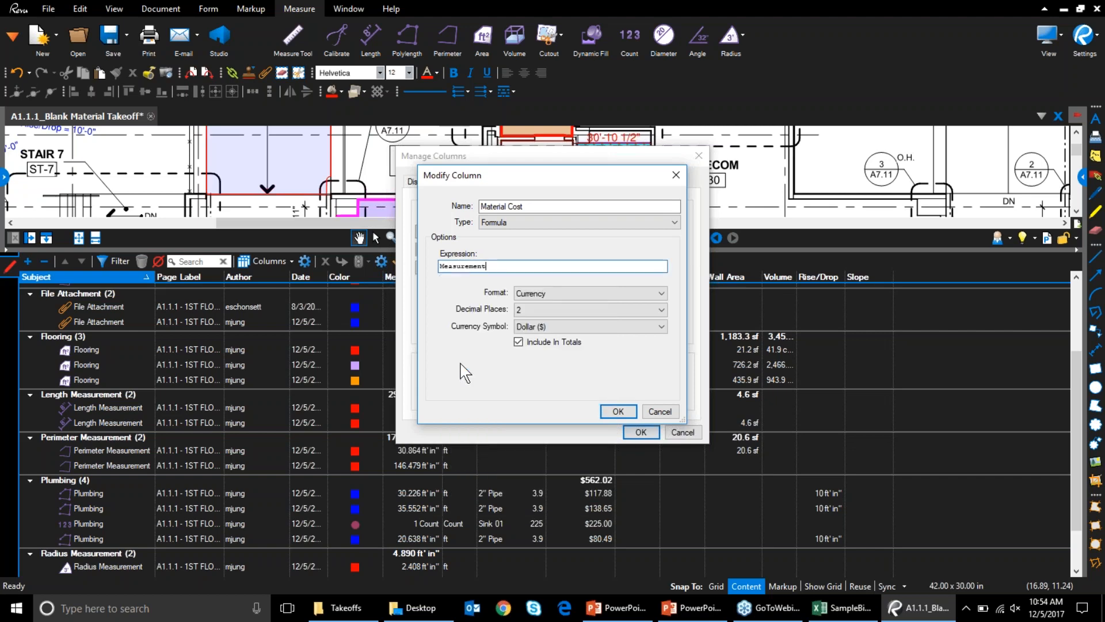
{"action": "type", "text": "* M"}
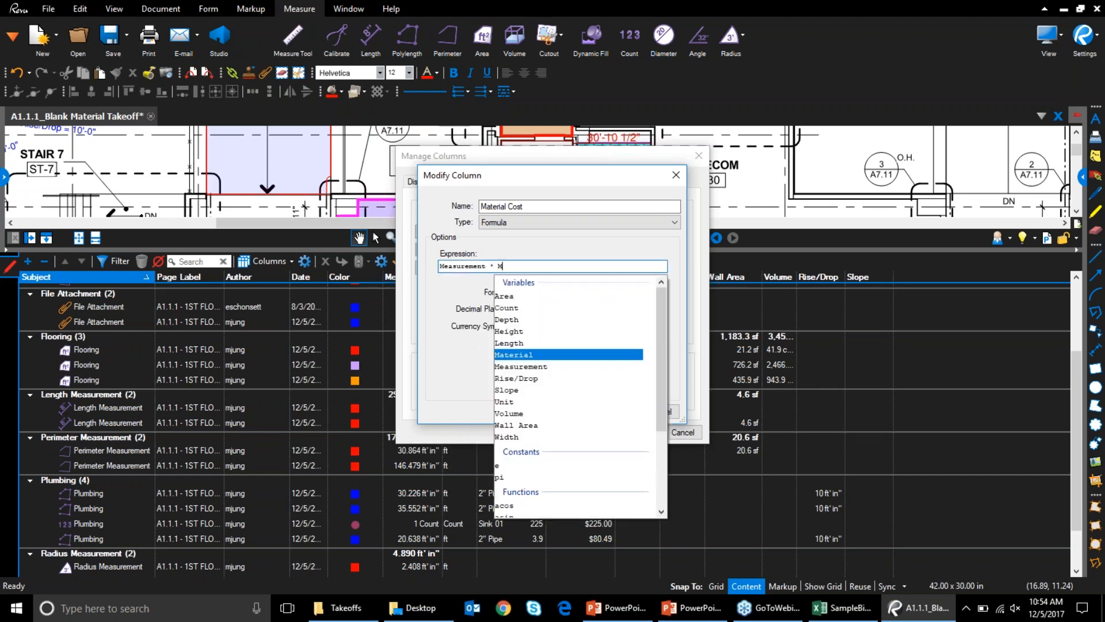
{"action": "left_click", "coordinate": [514, 354]}
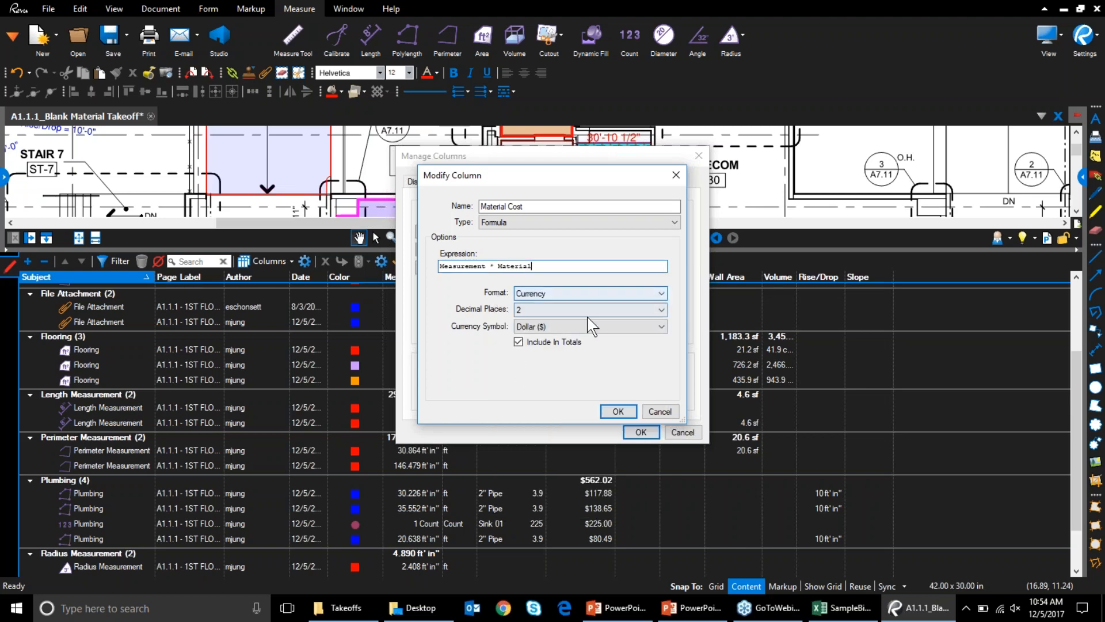
Step: Keep the Material Cost column in Currency format with 2 decimal places and the Dollar ($) symbol, and apply the column settings
{"action": "left_click", "coordinate": [595, 294]}
{"action": "left_click", "coordinate": [670, 279]}
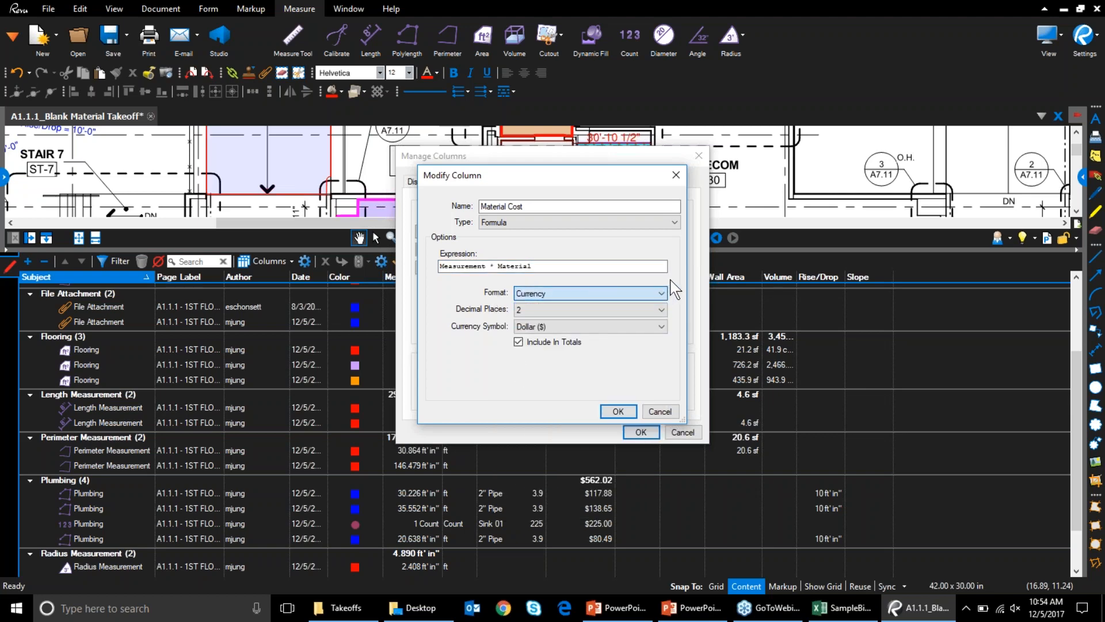
{"action": "left_click", "coordinate": [562, 311]}
{"action": "left_click", "coordinate": [563, 312]}
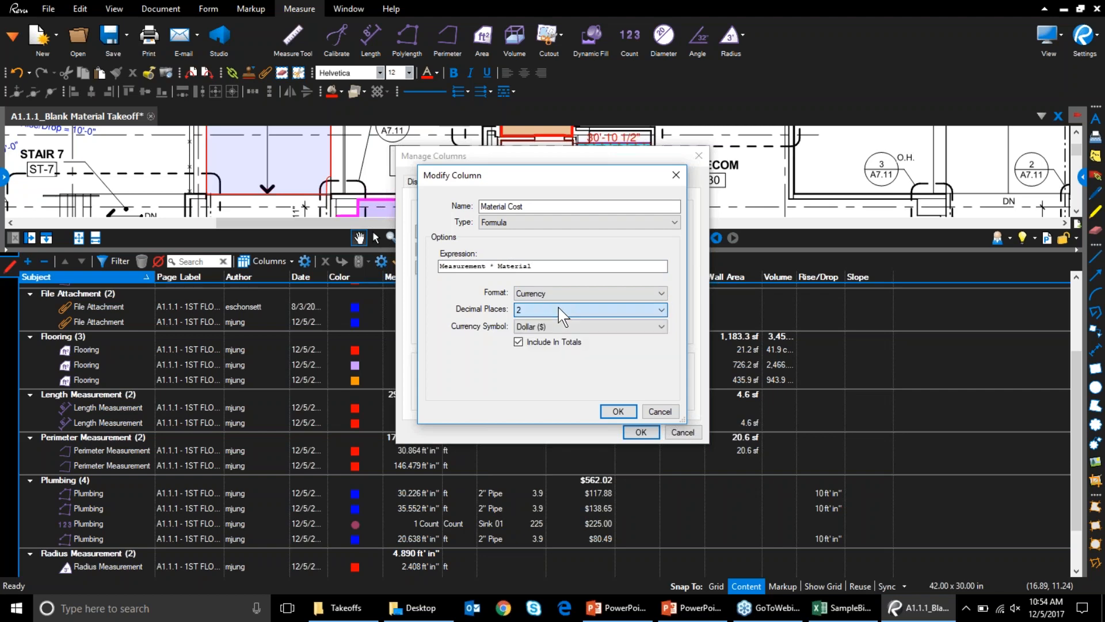
{"action": "left_click", "coordinate": [590, 327]}
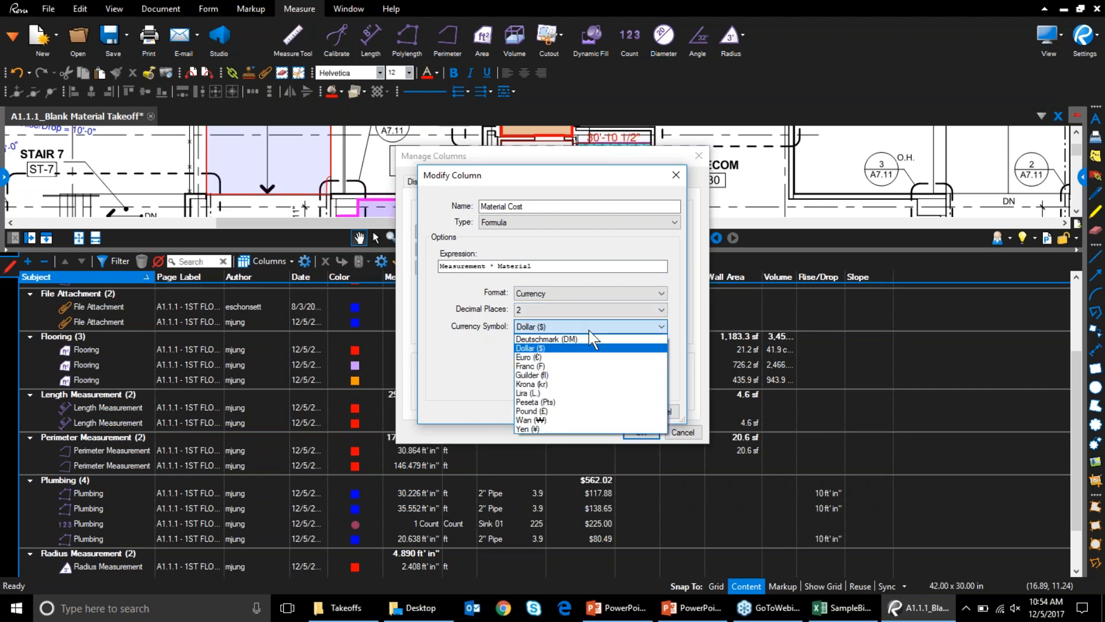
{"action": "left_click", "coordinate": [537, 349]}
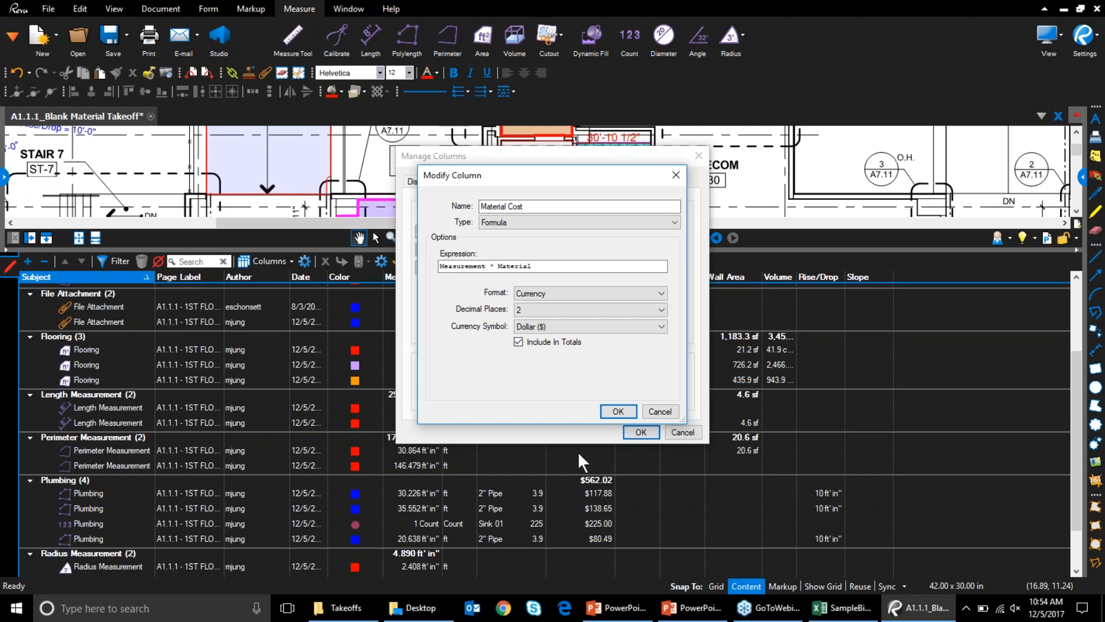
{"action": "left_click", "coordinate": [607, 411]}
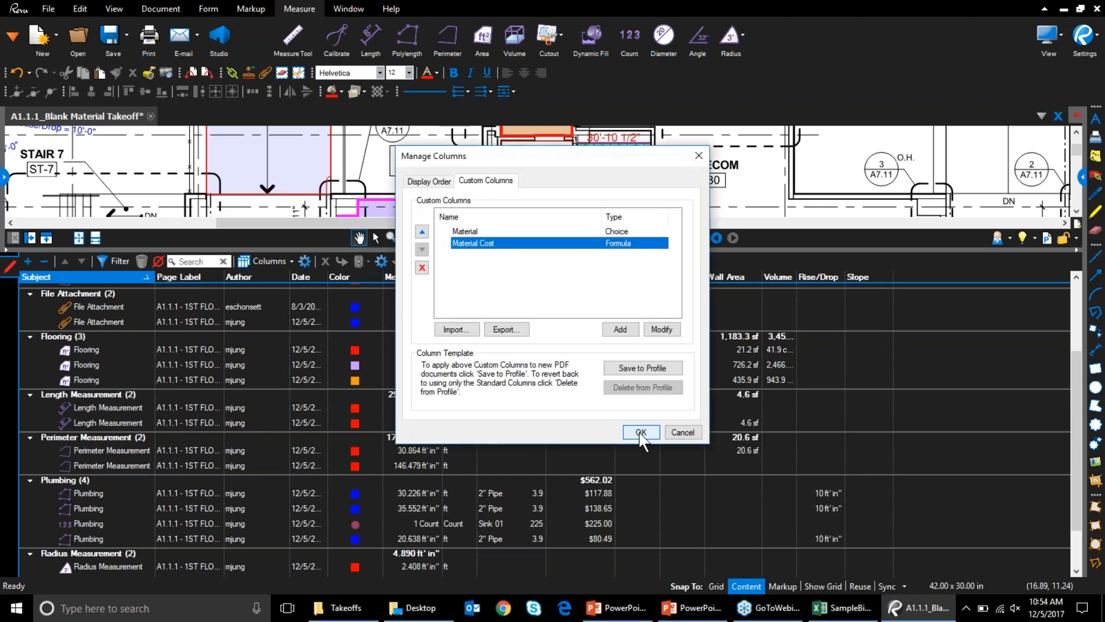
{"action": "left_click", "coordinate": [641, 433]}
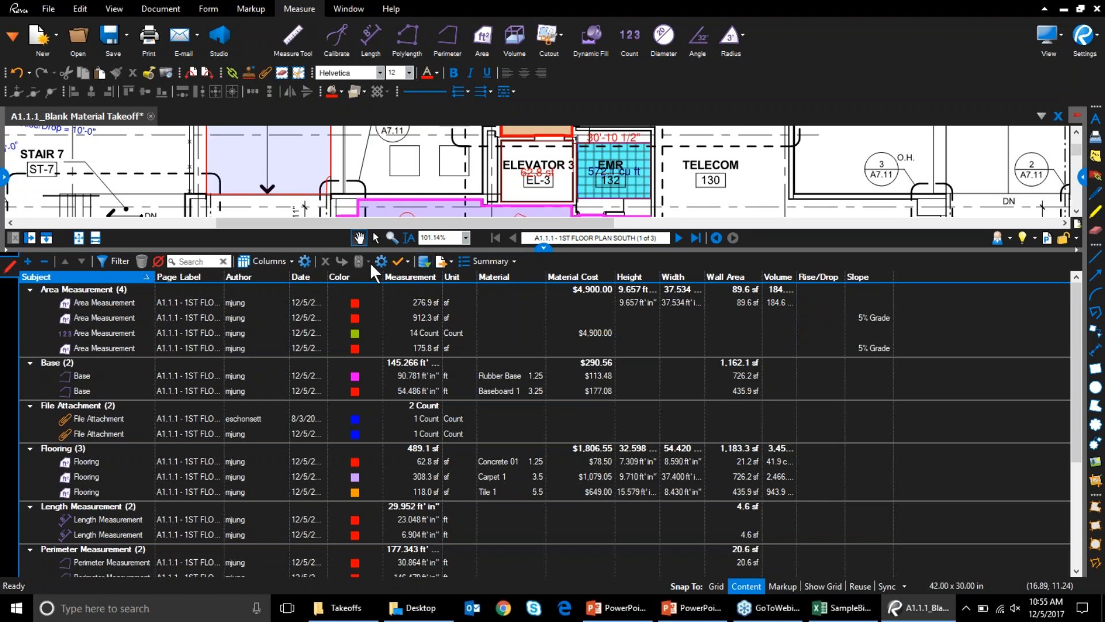
Step: Change the Material Cost column's expression to Measurement * Material * 1.2 and apply it to the Markups List
{"action": "left_click", "coordinate": [299, 259]}
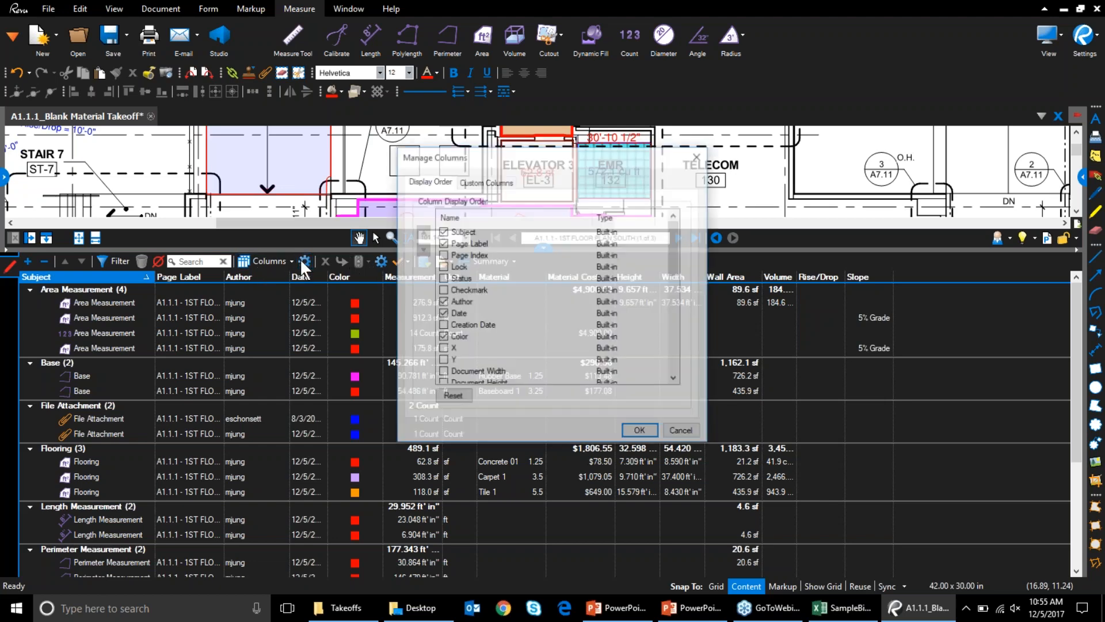
{"action": "left_click", "coordinate": [515, 179]}
{"action": "left_click", "coordinate": [479, 243]}
{"action": "double_click", "coordinate": [479, 244]}
{"action": "left_click", "coordinate": [545, 265]}
{"action": "type", "text": "* 1.2"}
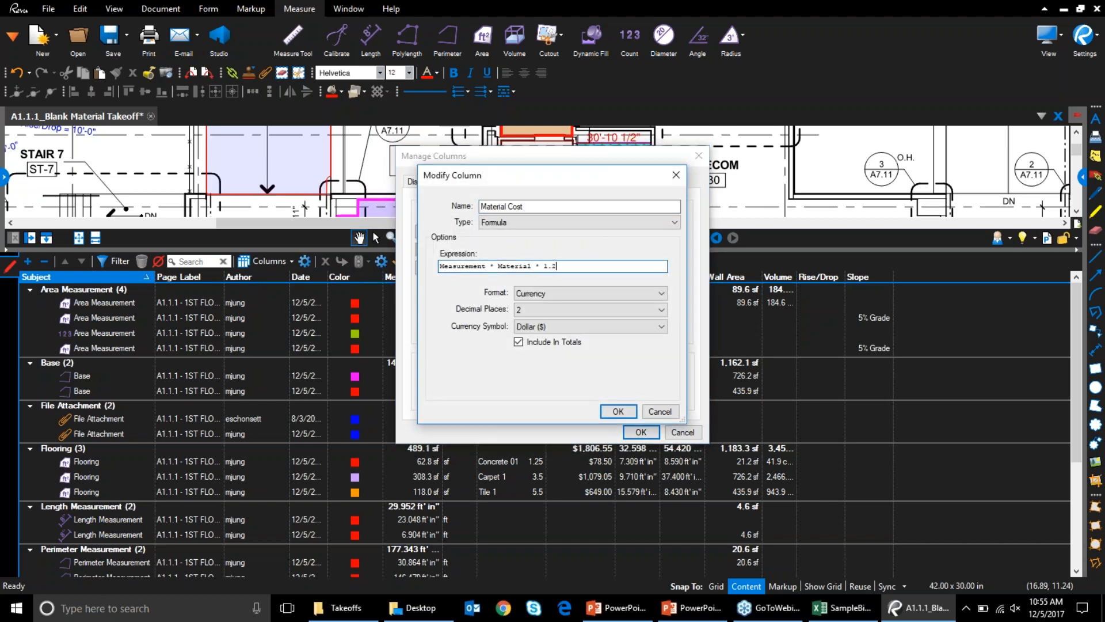
{"action": "left_click", "coordinate": [618, 411]}
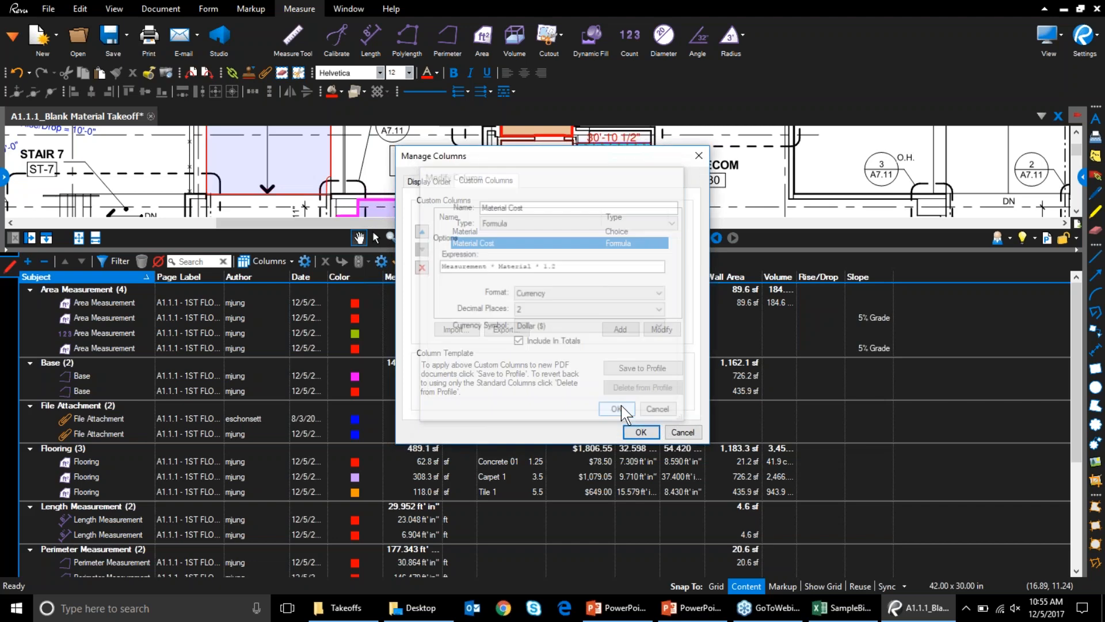
{"action": "left_click", "coordinate": [640, 432]}
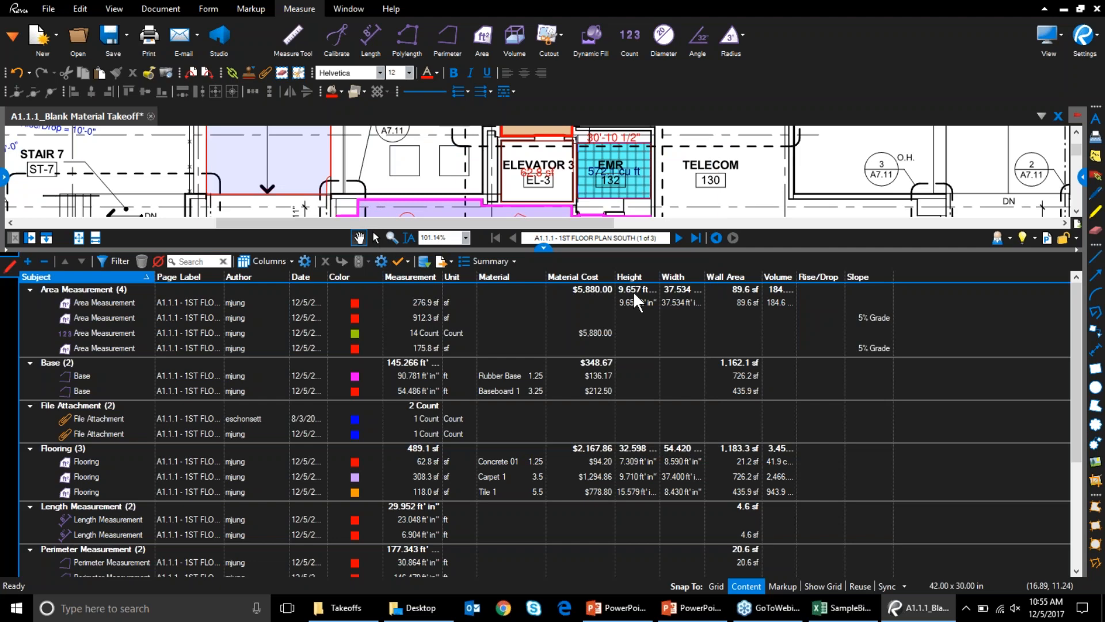
Step: Check the summary output formats available for the Markups List and expand the File Attachment group again
{"action": "left_click", "coordinate": [486, 260]}
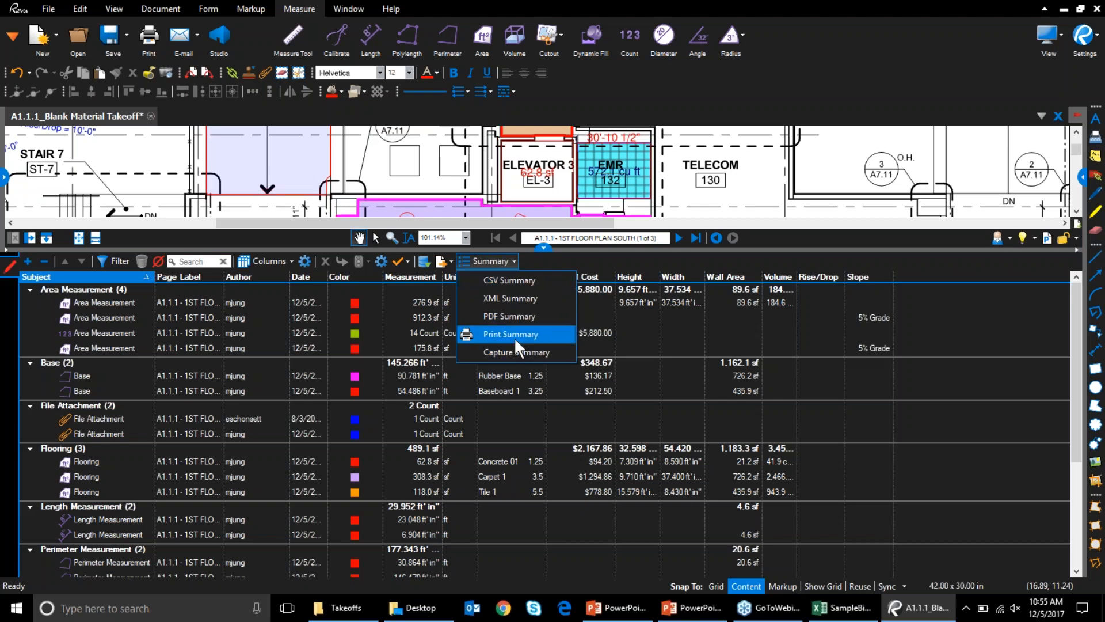
{"action": "left_click", "coordinate": [945, 409]}
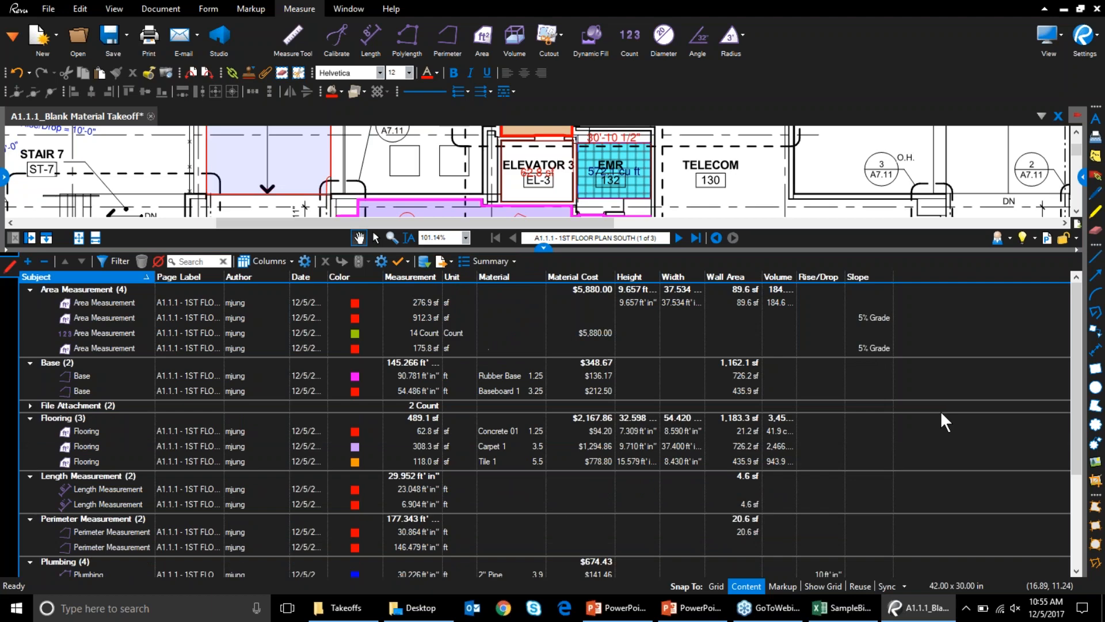
{"action": "left_click", "coordinate": [28, 405]}
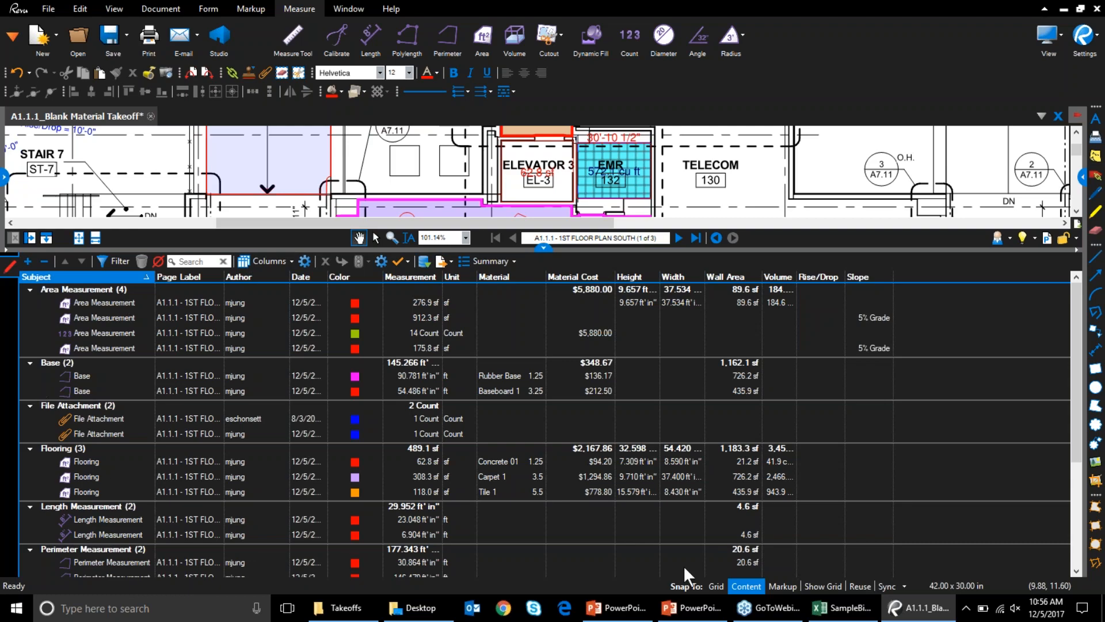
Step: View the SampleBid workbook in Excel, return to Bluebeam Revu, and group the Markups List by material
{"action": "left_click", "coordinate": [827, 617]}
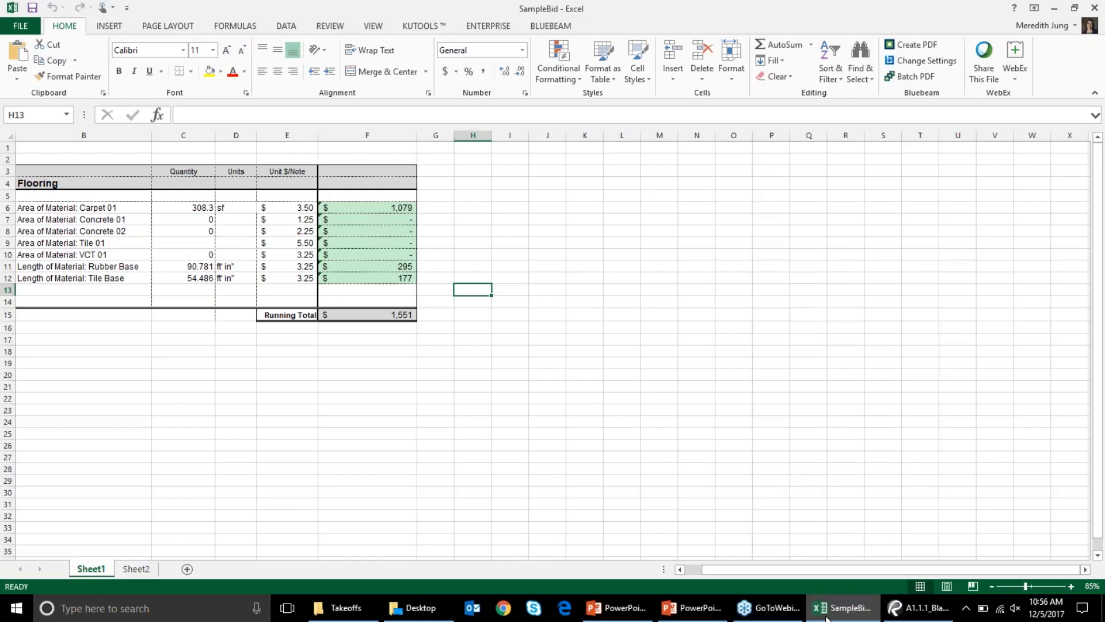
{"action": "left_click", "coordinate": [909, 618]}
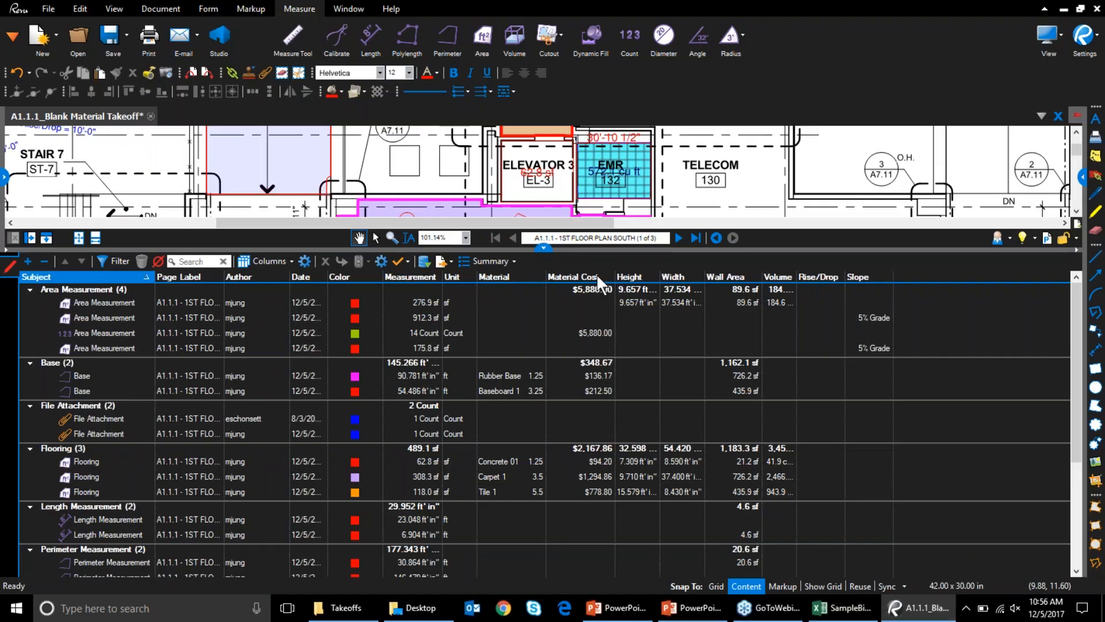
{"action": "left_click", "coordinate": [501, 276]}
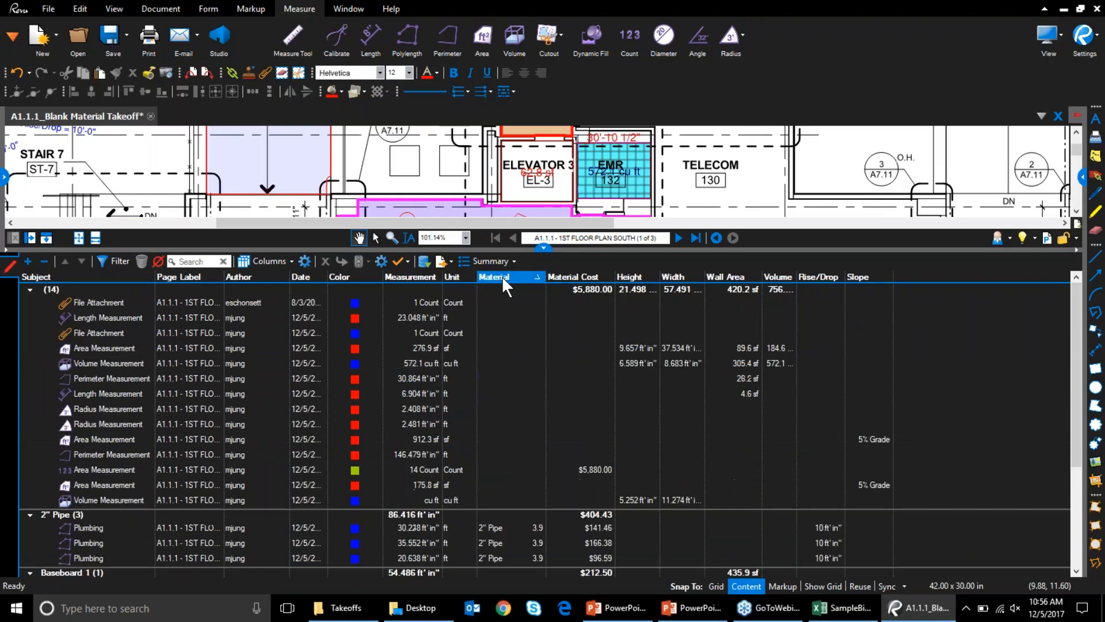
{"action": "scroll", "coordinate": [516, 395], "scroll_direction": "down", "scroll_amount": 3}
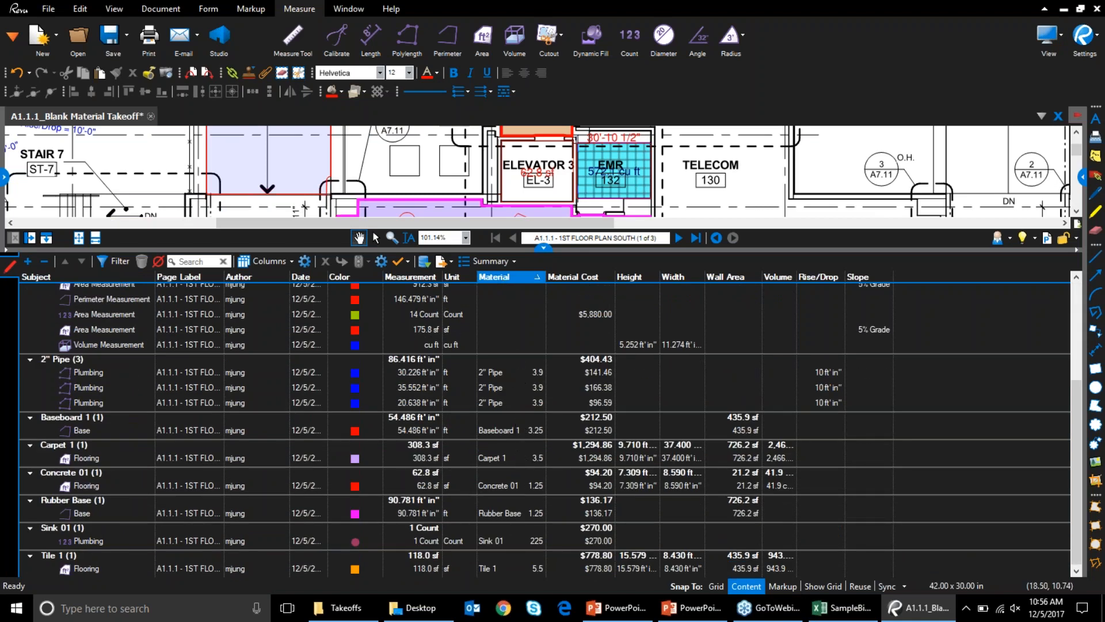
Step: Arrange the SampleBid workbook in Excel and the Revu window side by side, and select the Carpet 1 flooring measurement
{"action": "left_click_drag", "start_coordinate": [788, 9], "coordinate": [1103, 264]}
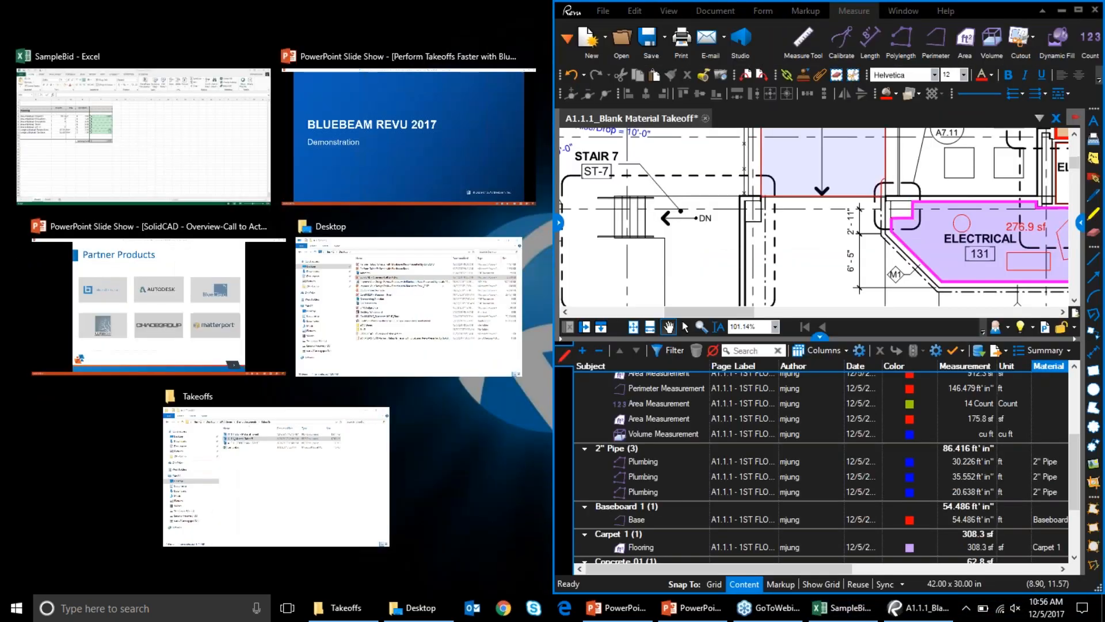
{"action": "left_click", "coordinate": [185, 162]}
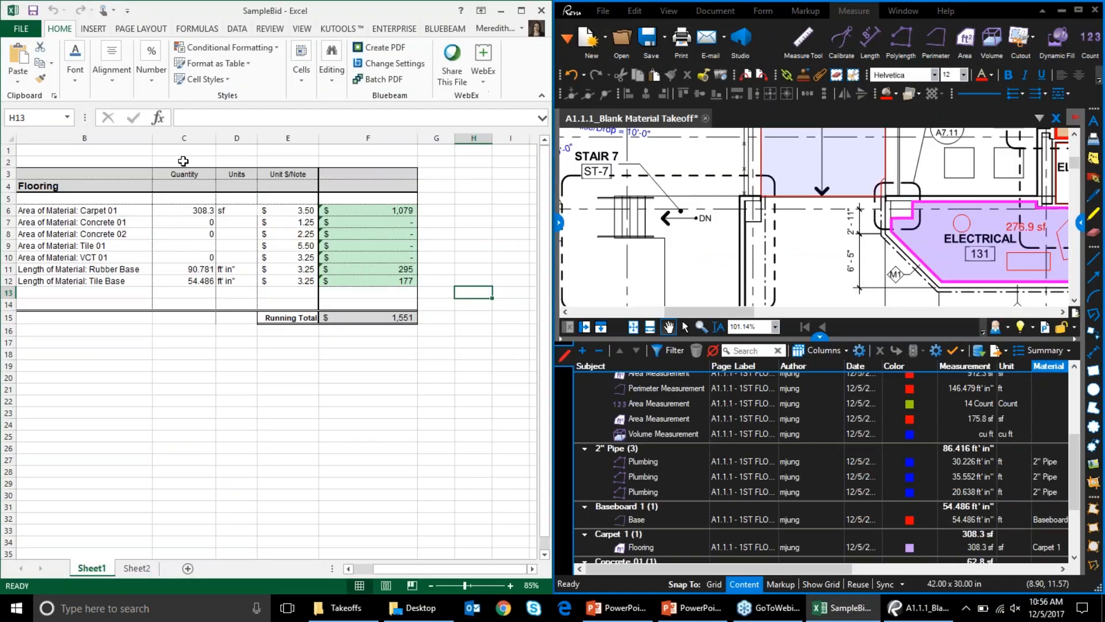
{"action": "scroll", "coordinate": [980, 556], "scroll_direction": "down", "scroll_amount": 1}
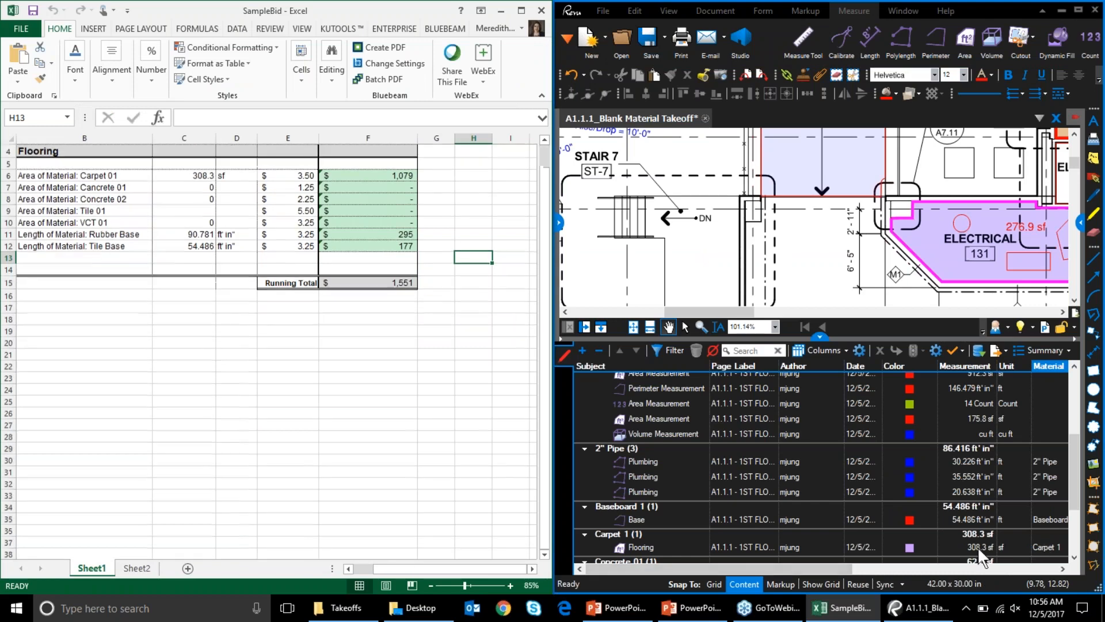
{"action": "left_click", "coordinate": [1045, 544]}
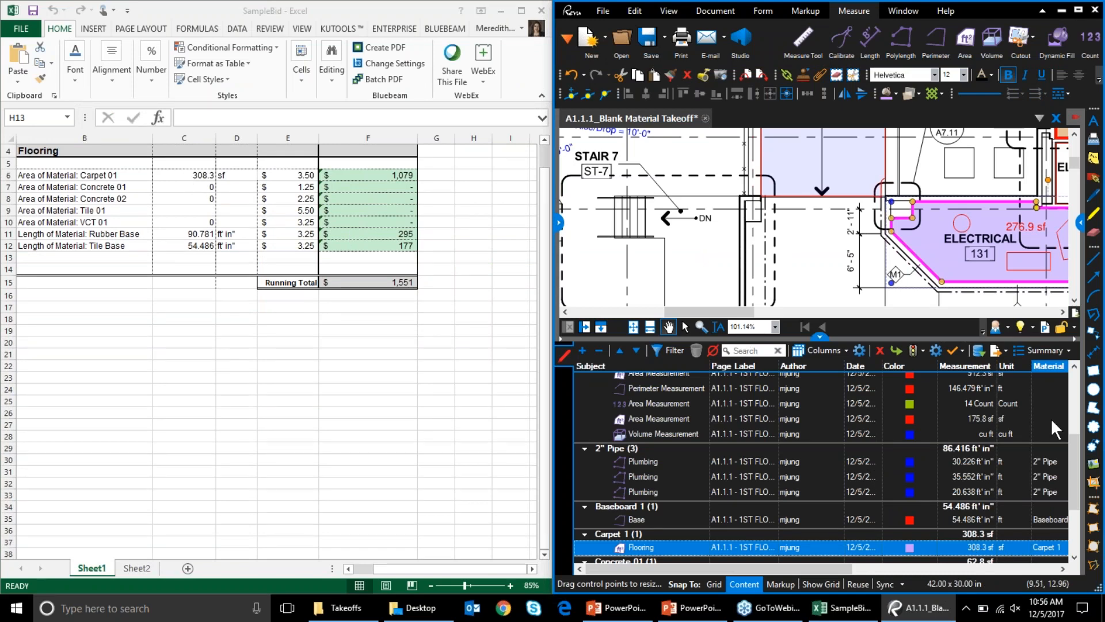
Step: Change the material of the Concrete 01 flooring measurement to Carpet 1 in the Markups List
{"action": "left_click_drag", "start_coordinate": [1075, 446], "coordinate": [1069, 550]}
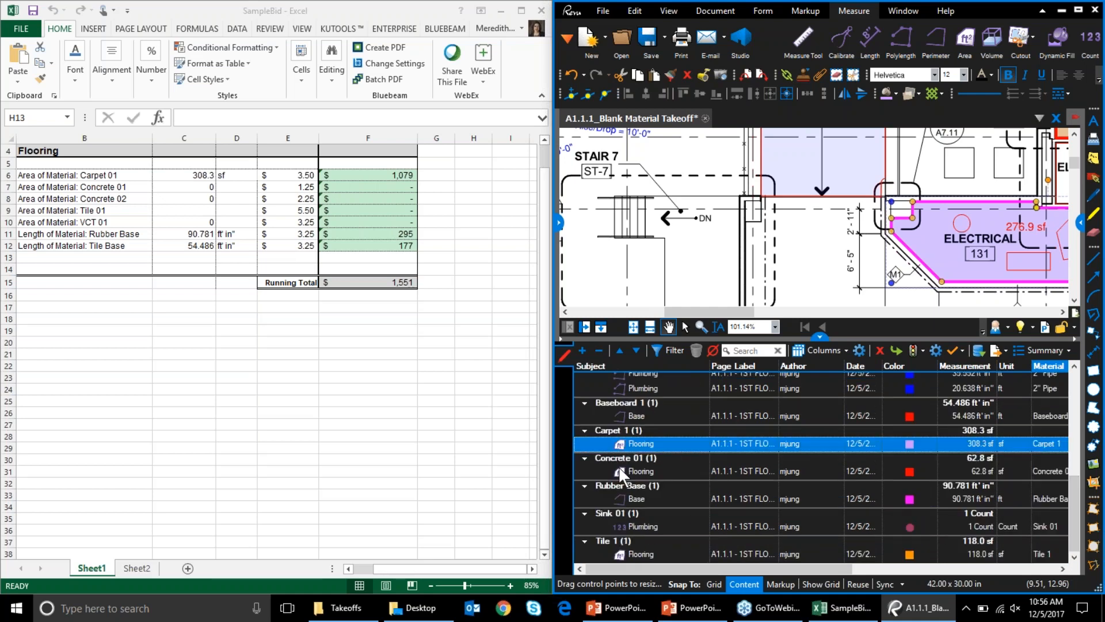
{"action": "left_click", "coordinate": [1055, 470]}
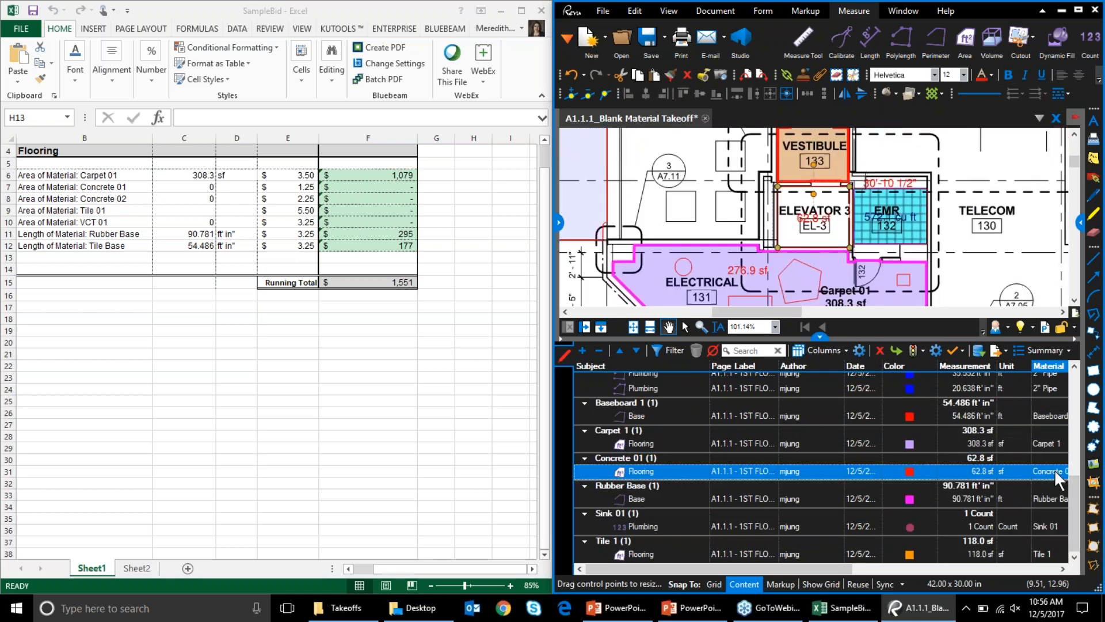
{"action": "left_click", "coordinate": [1055, 470]}
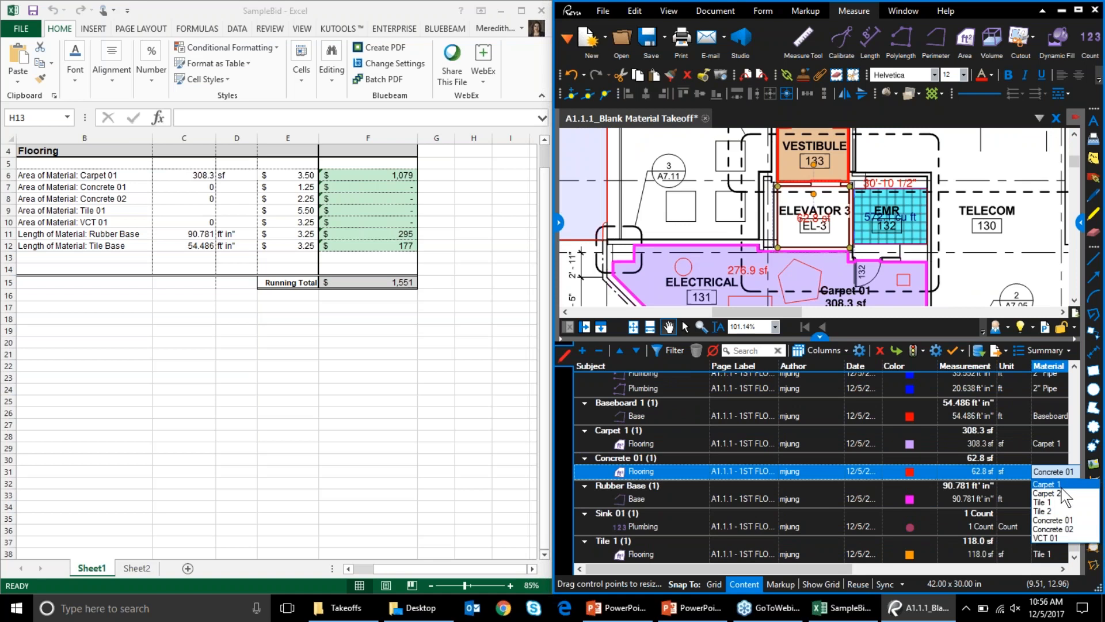
{"action": "left_click", "coordinate": [1061, 486]}
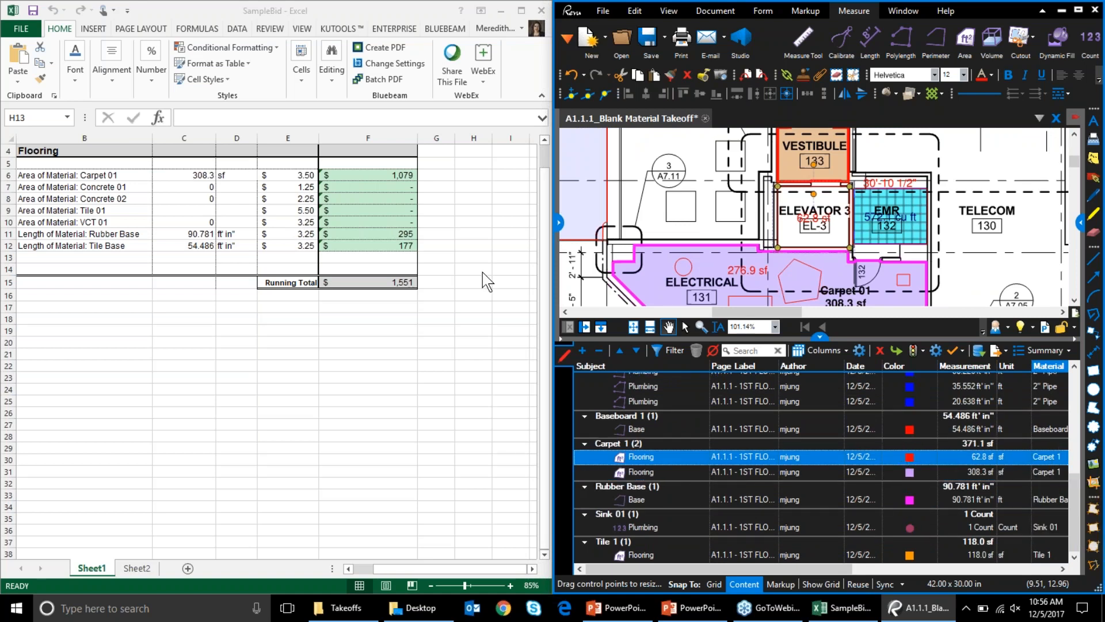
Step: Switch to the SampleBid workbook in Excel and compare its Carpet 01, Concrete 01 and Tile Base quantity cells with the Markups List
{"action": "left_click", "coordinate": [388, 471]}
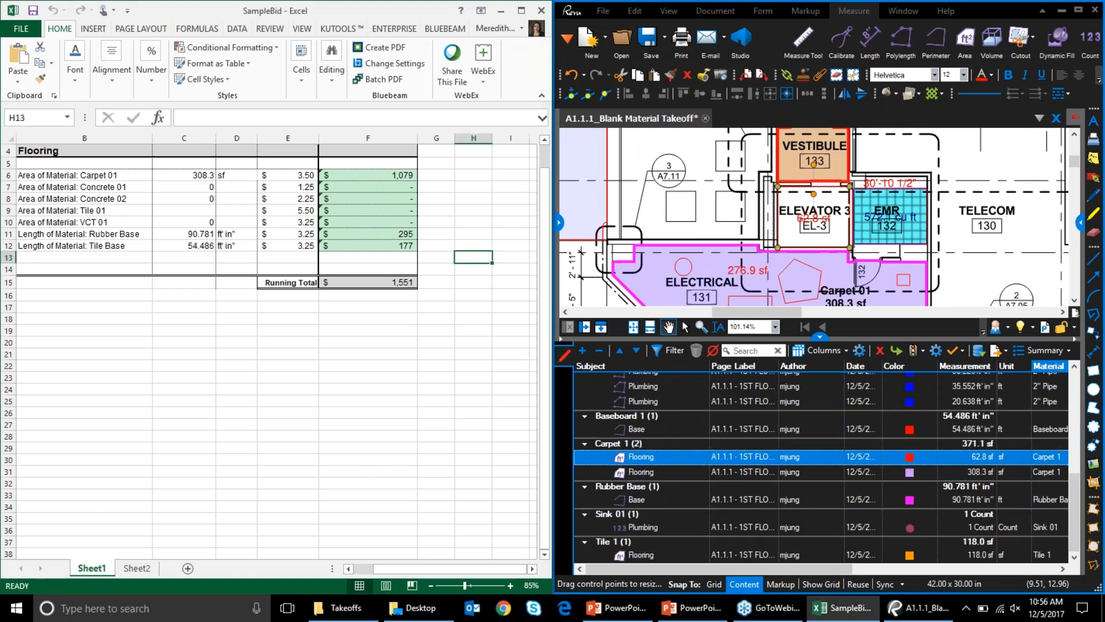
{"action": "left_click", "coordinate": [191, 176]}
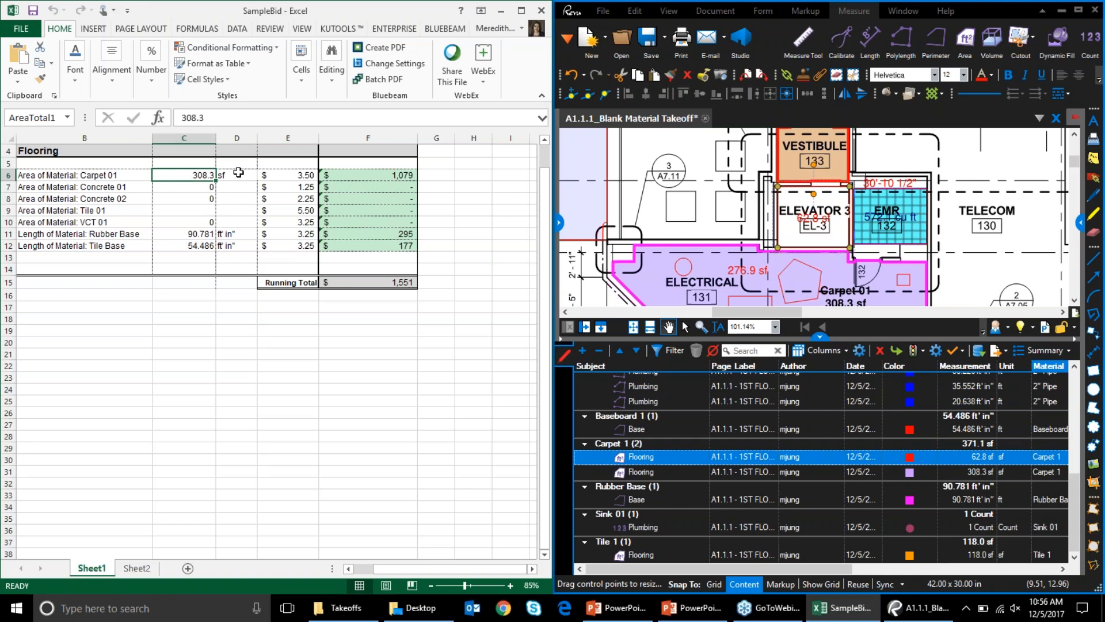
{"action": "right_click", "coordinate": [175, 179]}
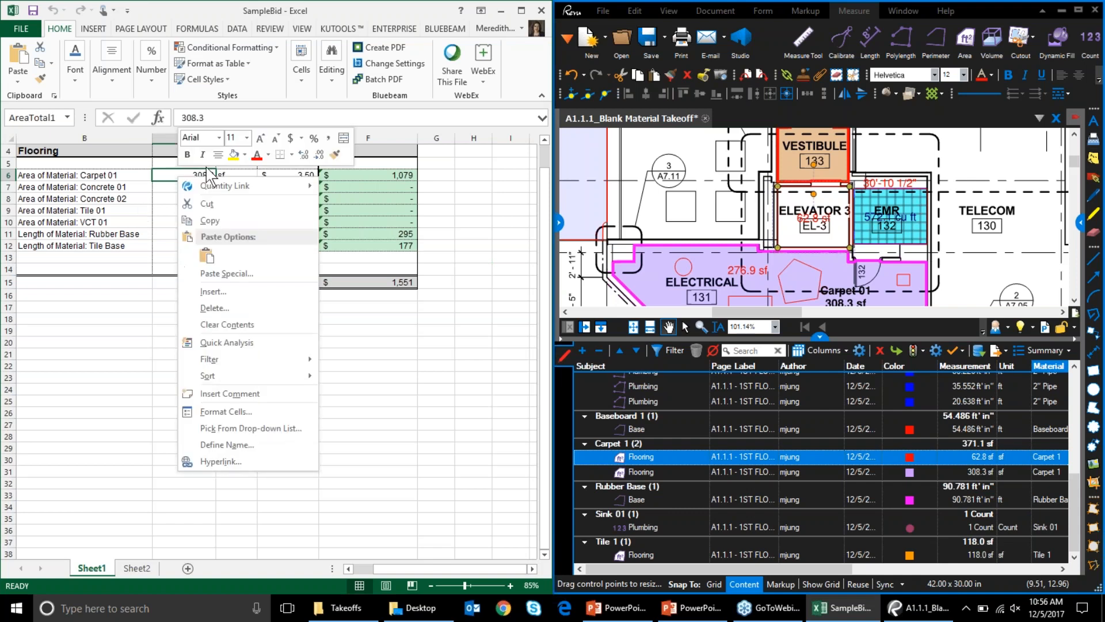
{"action": "left_click", "coordinate": [461, 367]}
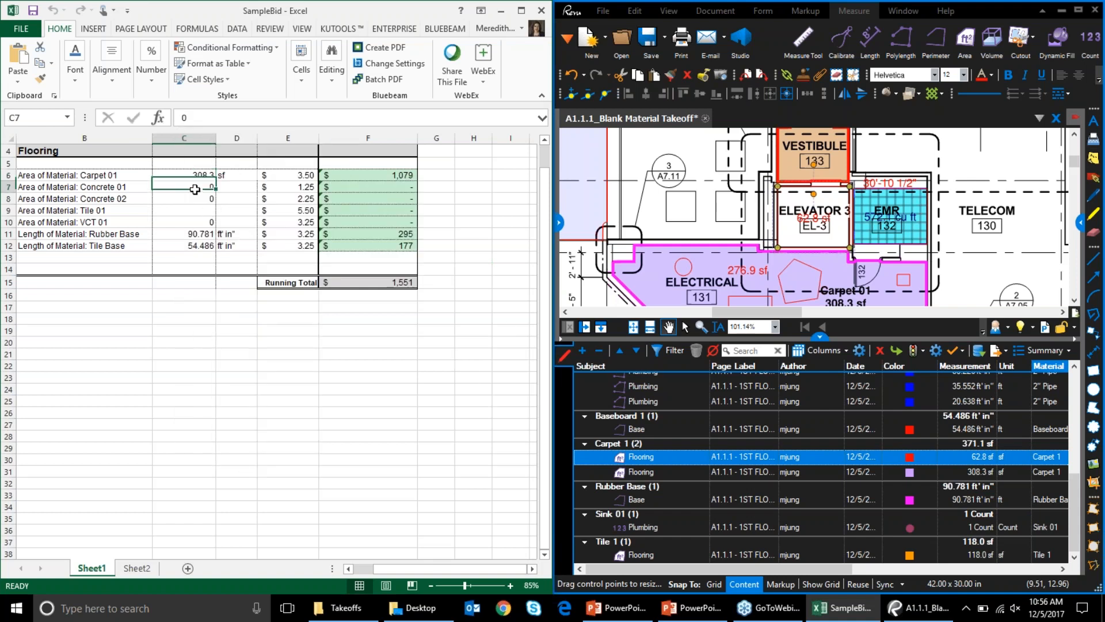
{"action": "left_click", "coordinate": [196, 262]}
{"action": "left_click", "coordinate": [180, 242]}
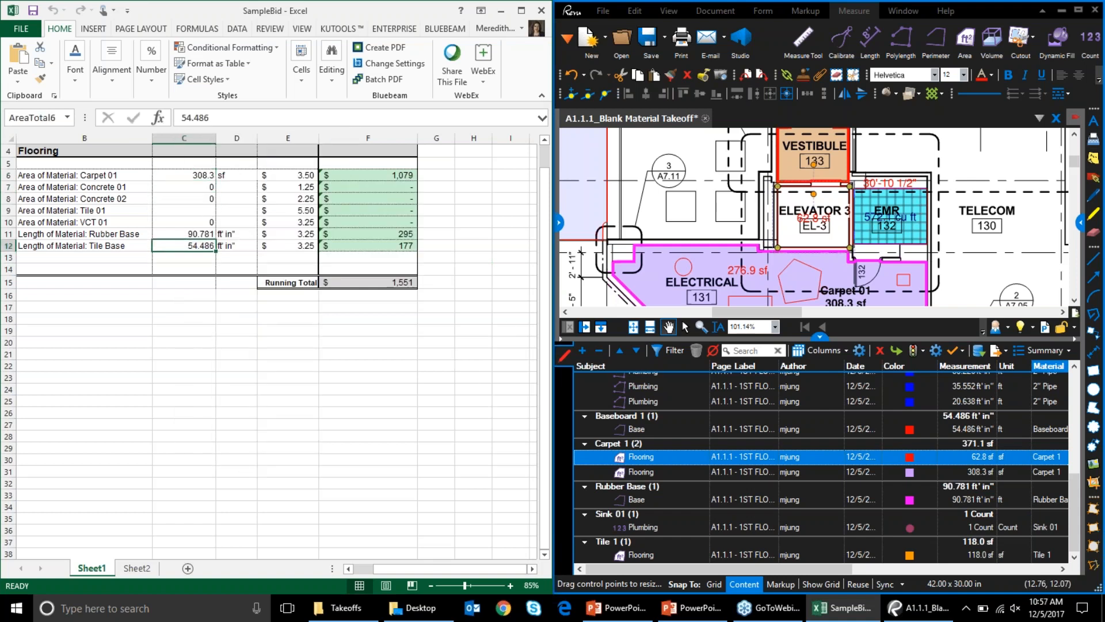
{"action": "left_click_drag", "start_coordinate": [1074, 483], "coordinate": [1076, 605]}
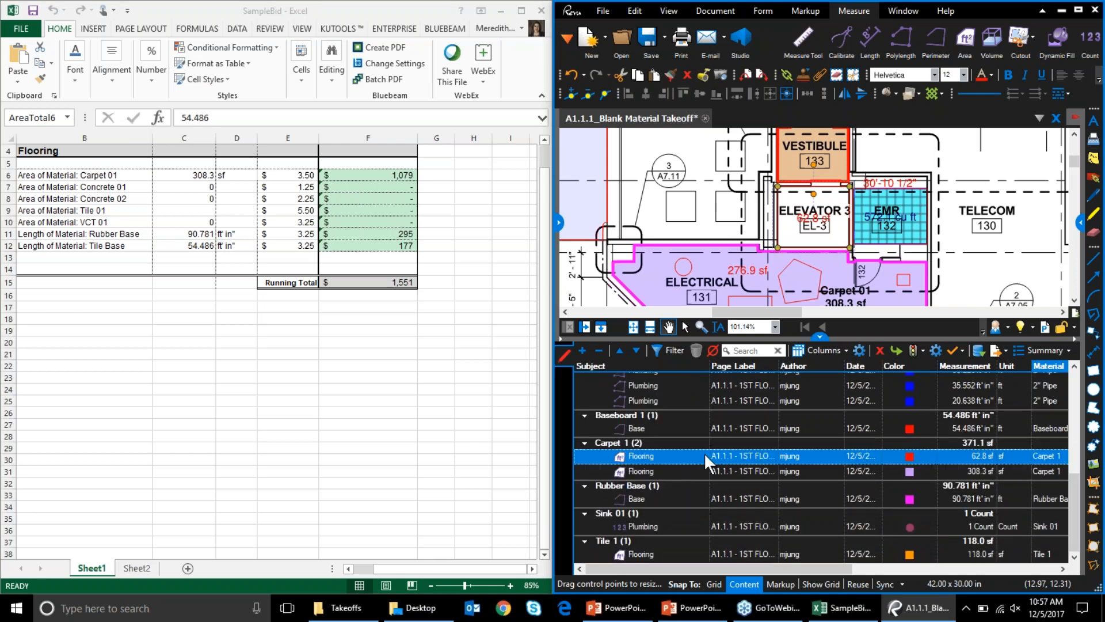
{"action": "left_click", "coordinate": [166, 245]}
{"action": "left_click", "coordinate": [189, 175]}
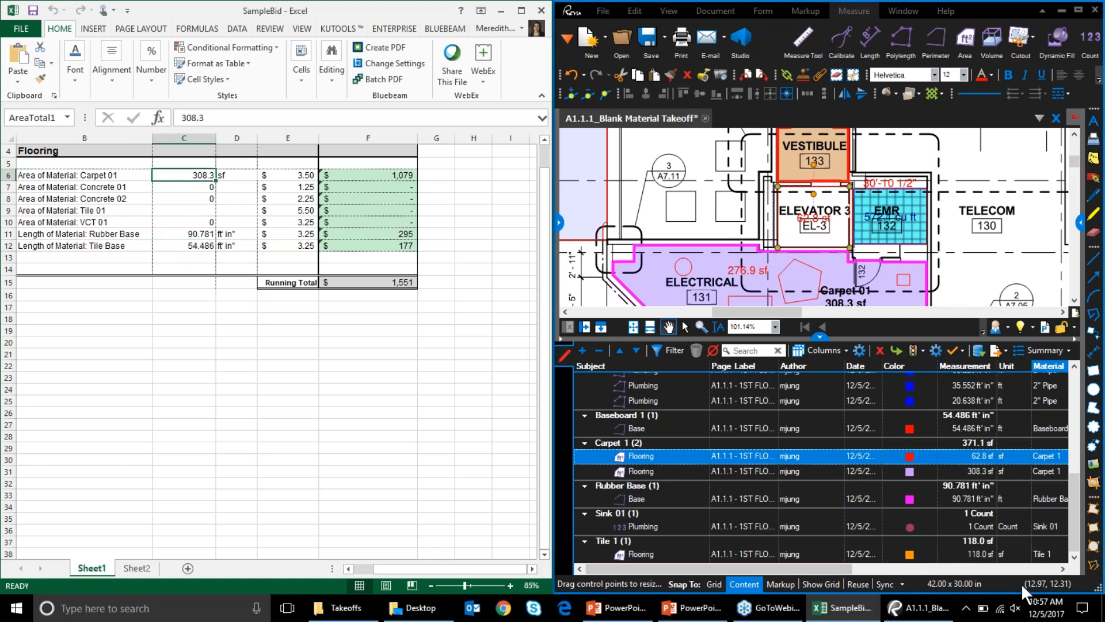
Step: Return to Revu and set the Elevator 3 flooring measurement's material back to Concrete 01
{"action": "left_click", "coordinate": [167, 189]}
{"action": "left_click", "coordinate": [1045, 458]}
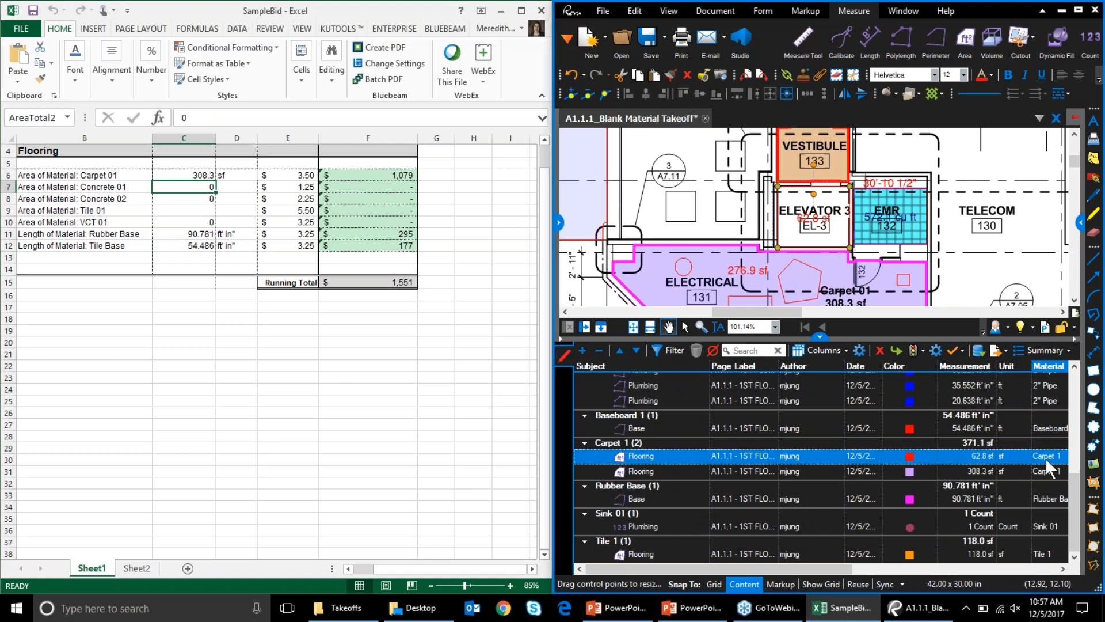
{"action": "left_click", "coordinate": [1064, 505]}
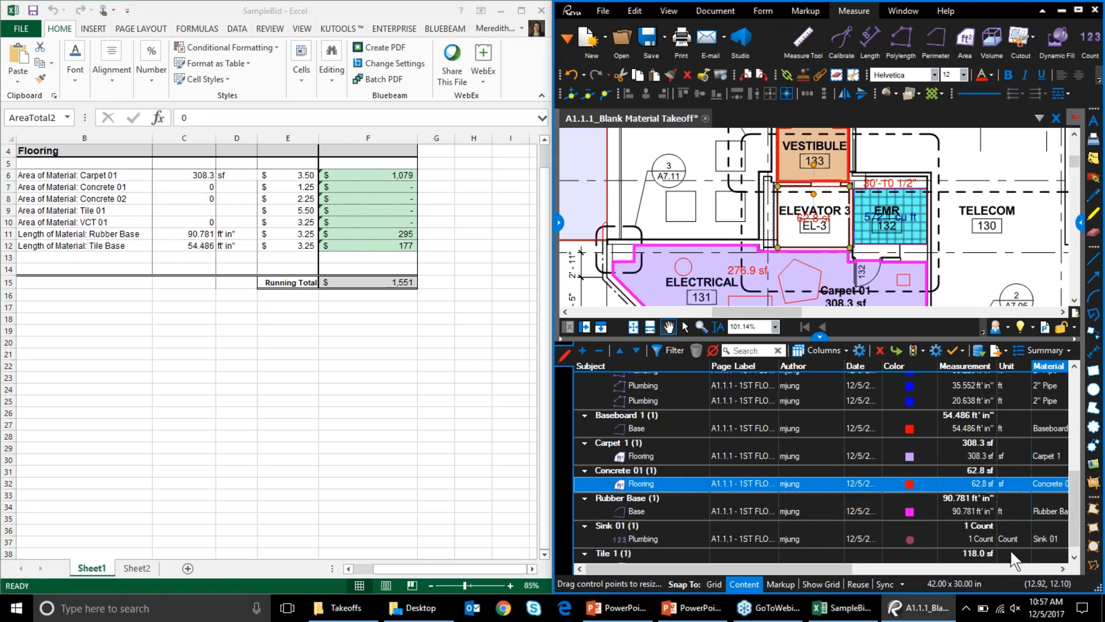
Step: In Excel, edit the Quantity Link of the Concrete 01 area cell C7 to total Area for Material: Concrete 01
{"action": "left_click", "coordinate": [171, 186]}
{"action": "right_click", "coordinate": [172, 184]}
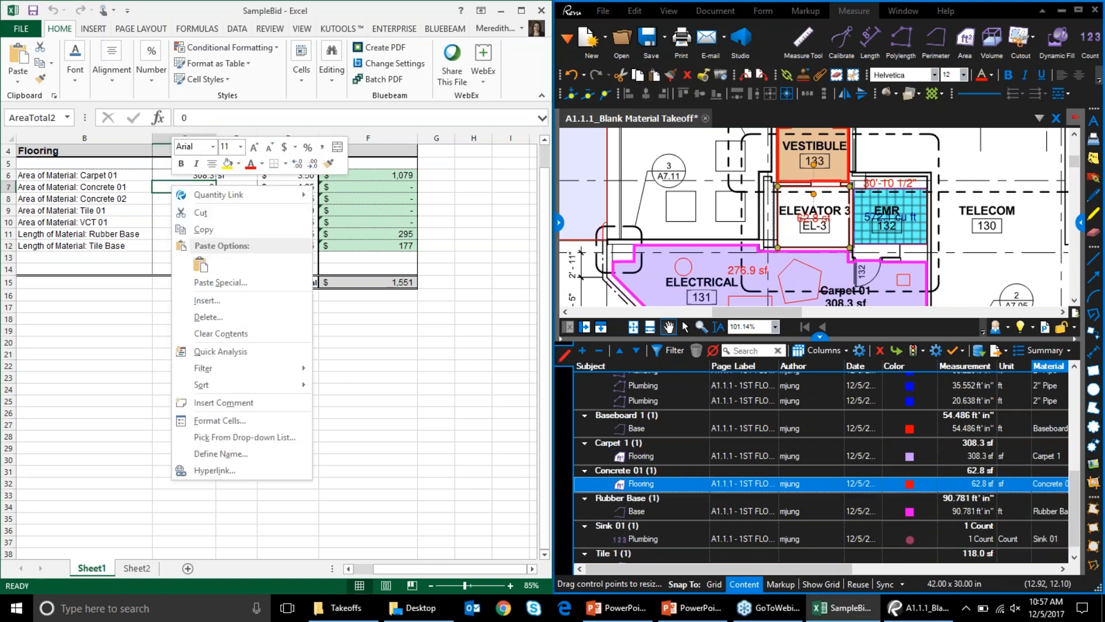
{"action": "mouse_move", "coordinate": [184, 198]}
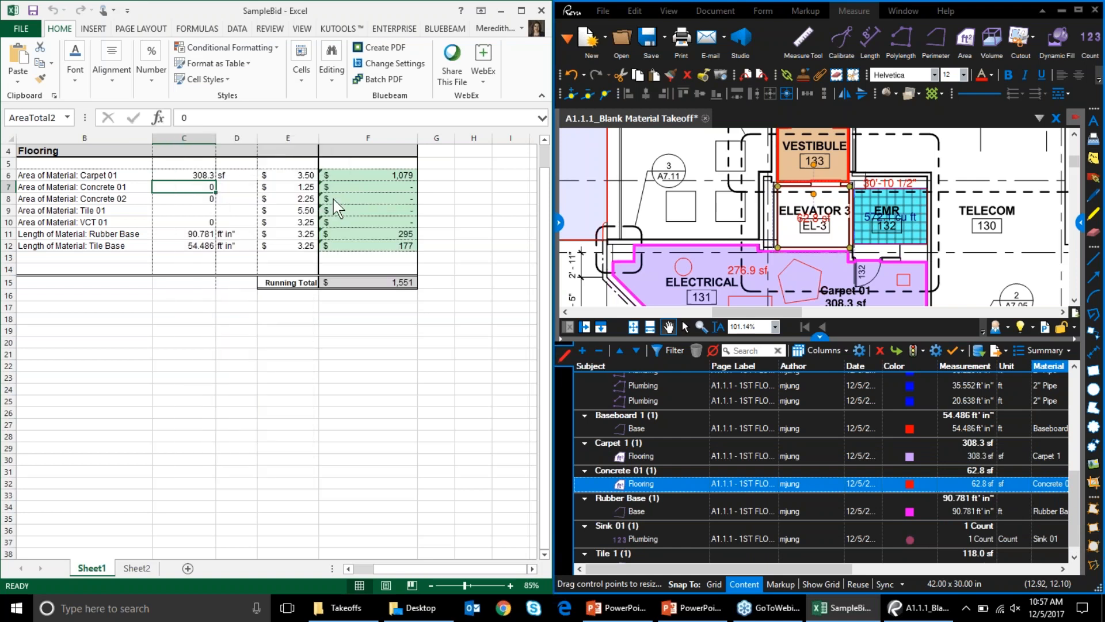
{"action": "left_click", "coordinate": [305, 230]}
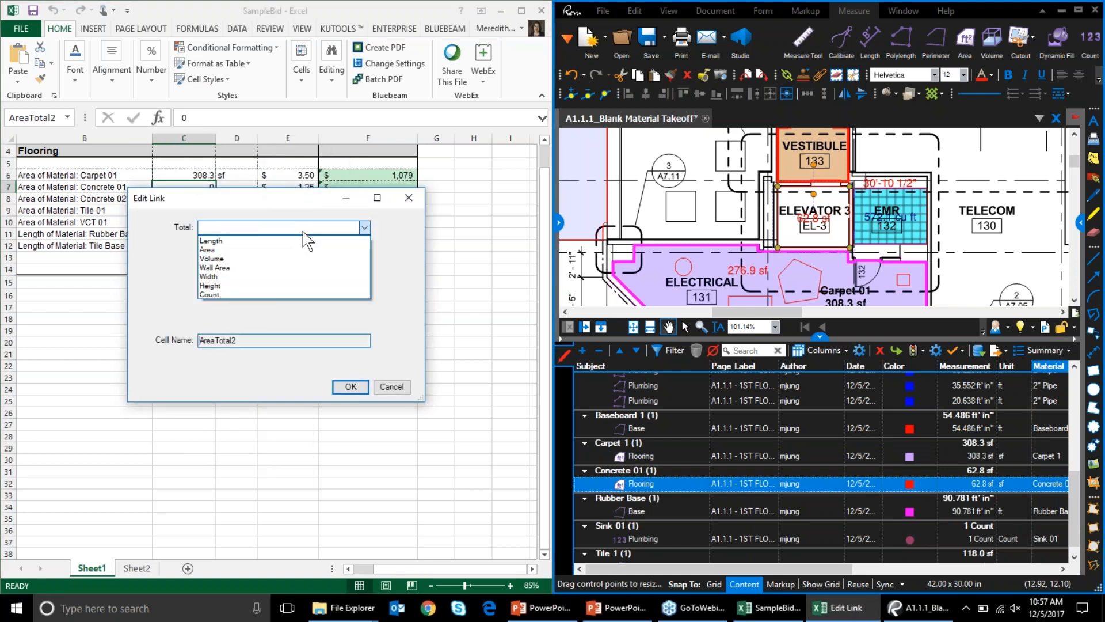
{"action": "left_click", "coordinate": [229, 250]}
{"action": "left_click", "coordinate": [236, 248]}
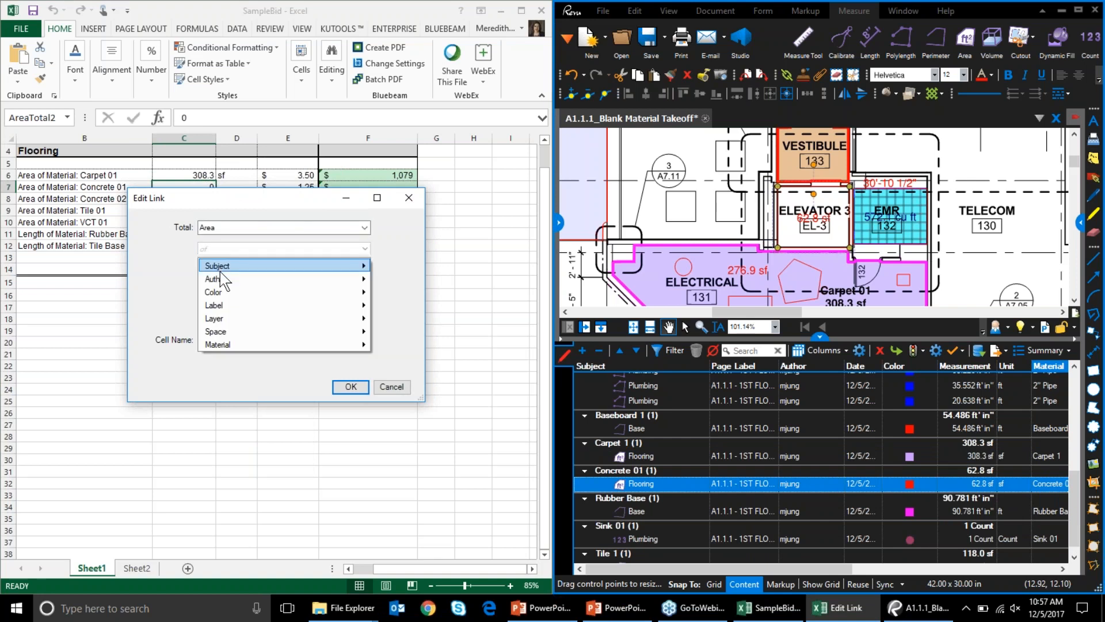
{"action": "mouse_move", "coordinate": [227, 348]}
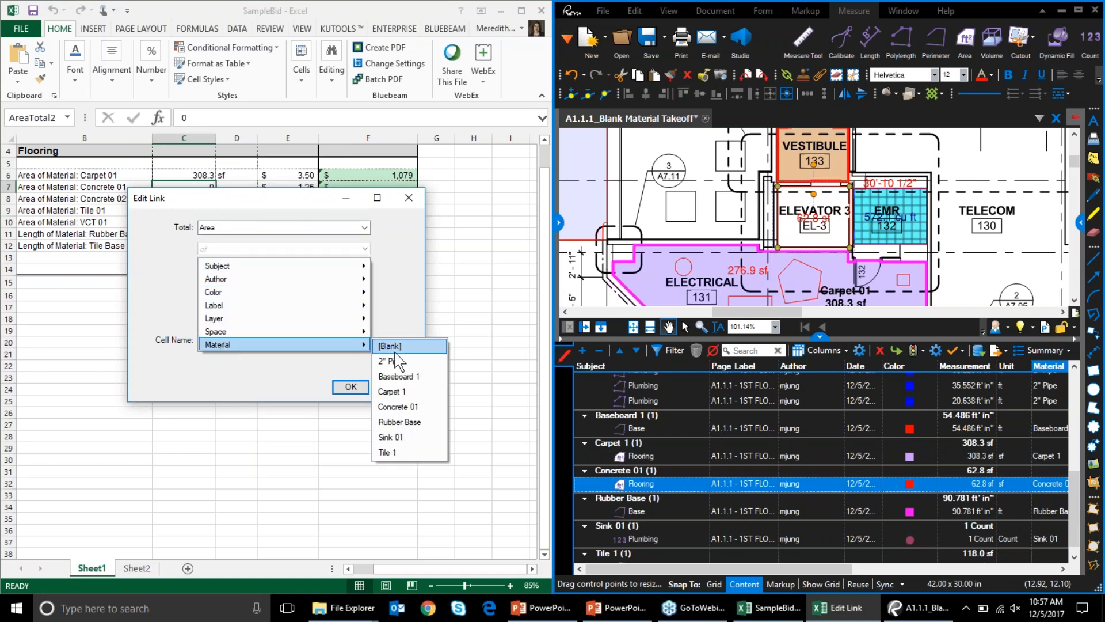
{"action": "left_click", "coordinate": [399, 407]}
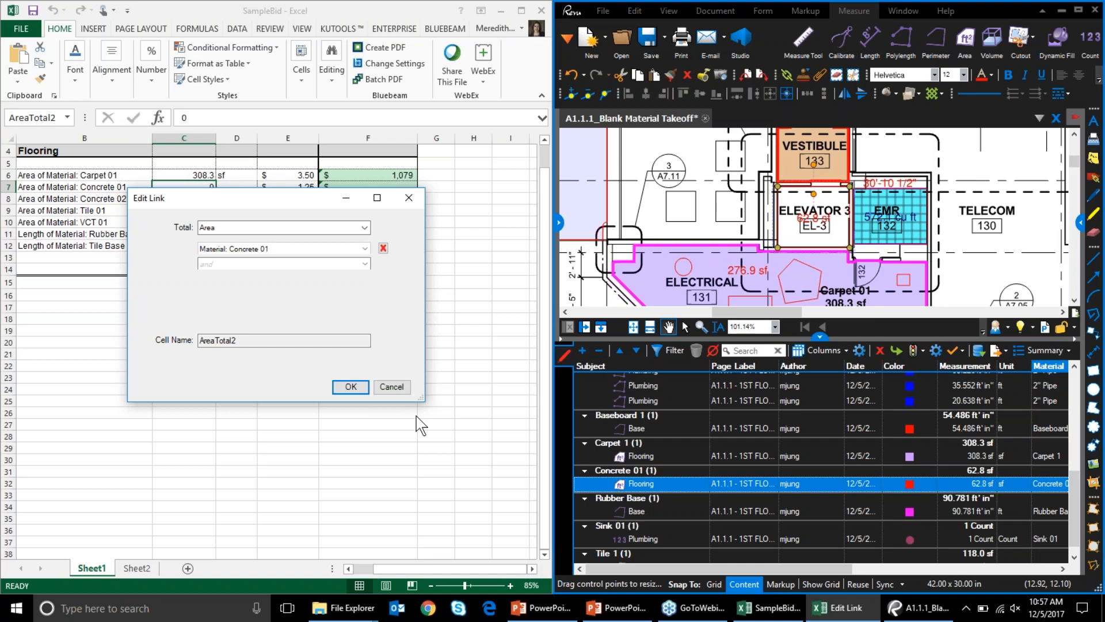
{"action": "left_click", "coordinate": [347, 391]}
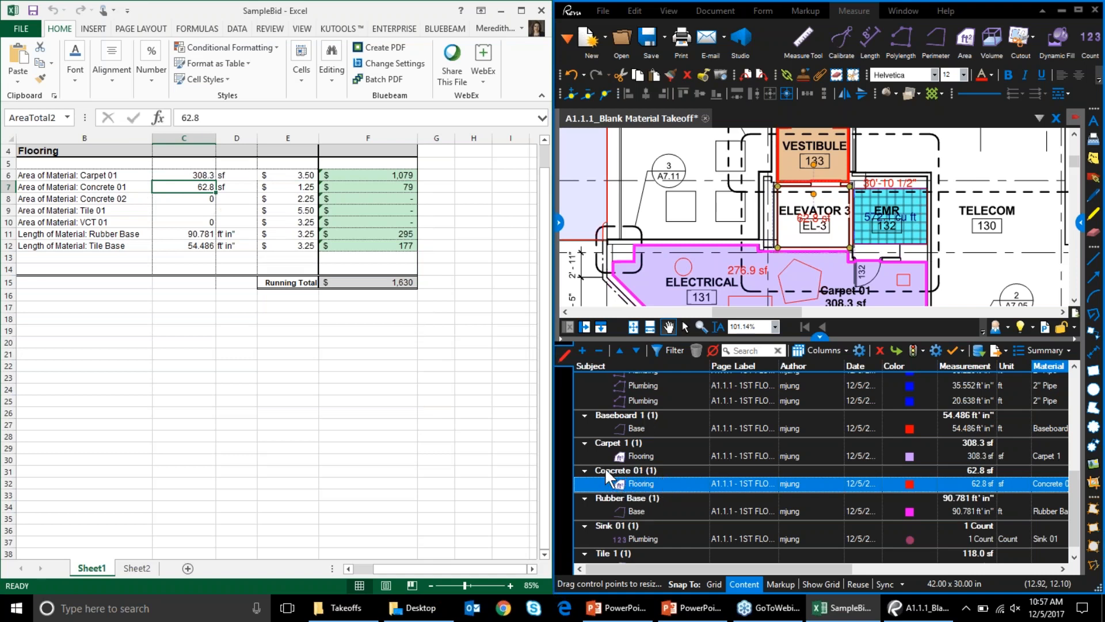
Step: Edit the Quantity Link of the Carpet 01 area cell C6 to total Area by Material: Carpet 1 instead of the label
{"action": "right_click", "coordinate": [191, 175]}
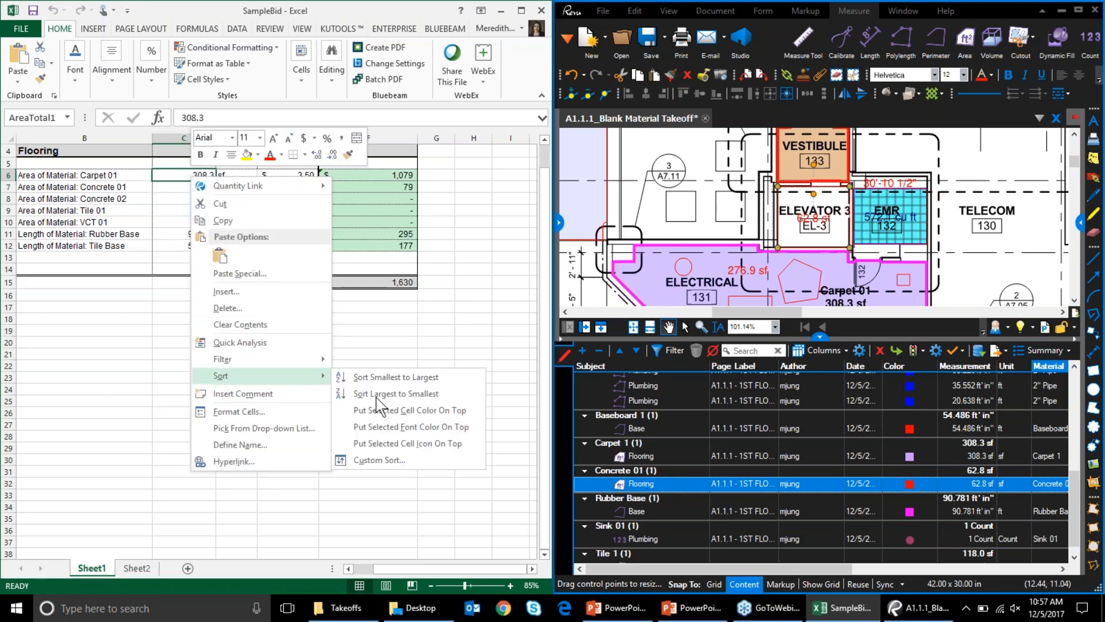
{"action": "mouse_move", "coordinate": [292, 188]}
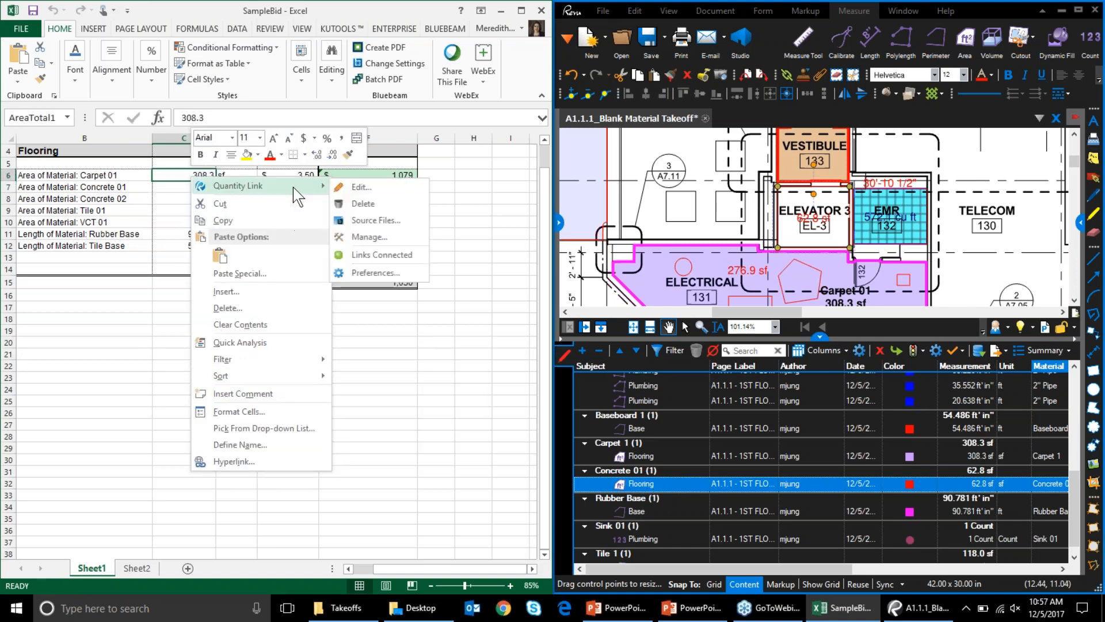
{"action": "left_click", "coordinate": [369, 189]}
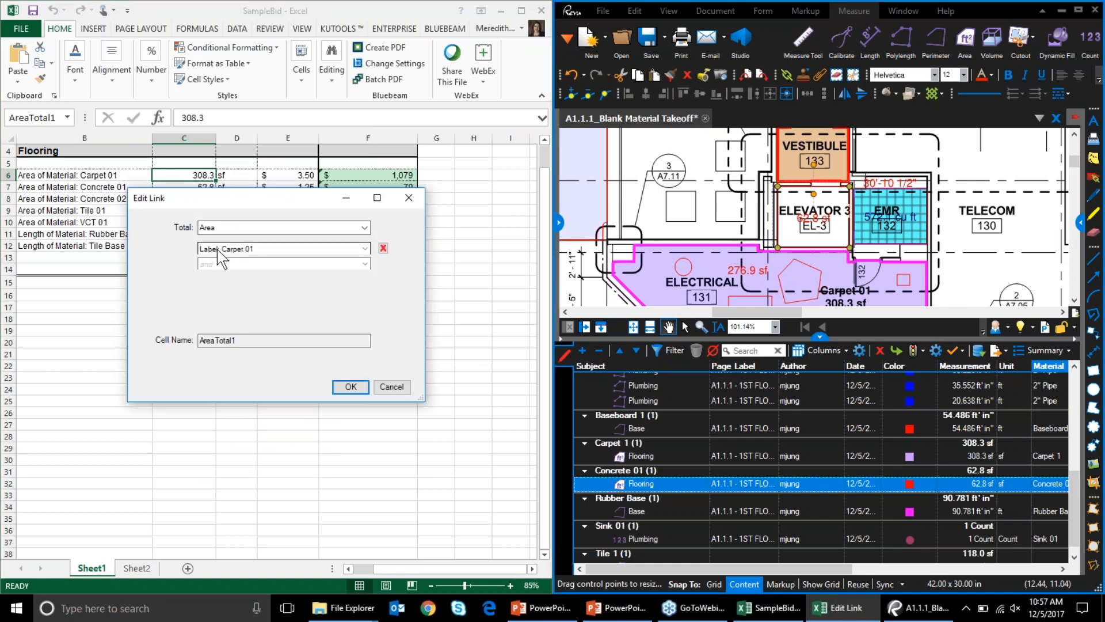
{"action": "left_click", "coordinate": [221, 254]}
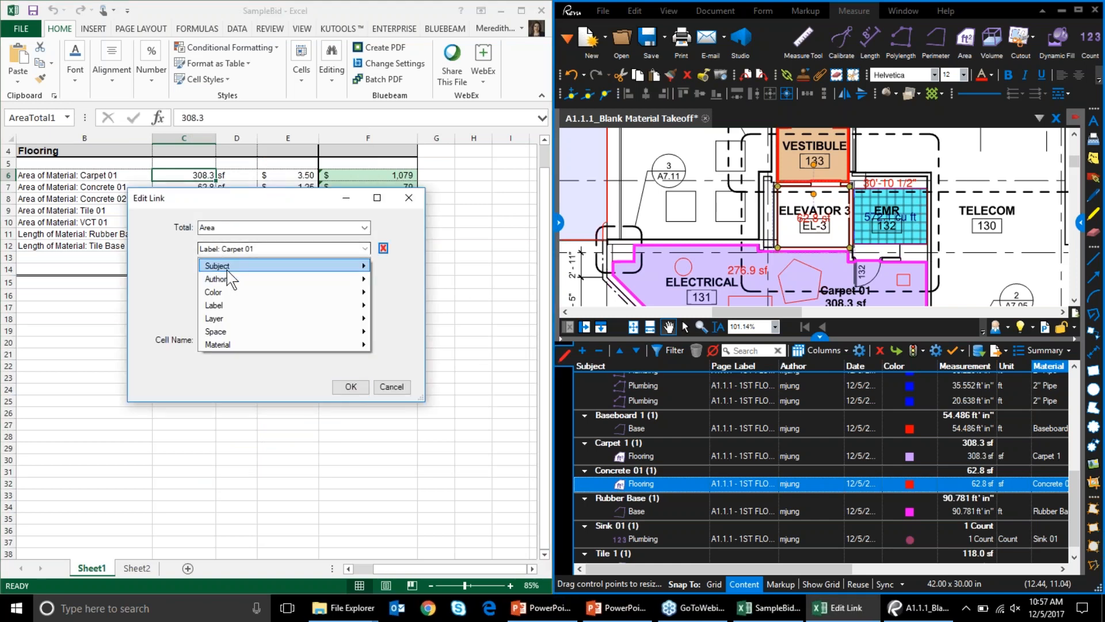
{"action": "mouse_move", "coordinate": [227, 270]}
{"action": "mouse_move", "coordinate": [237, 346]}
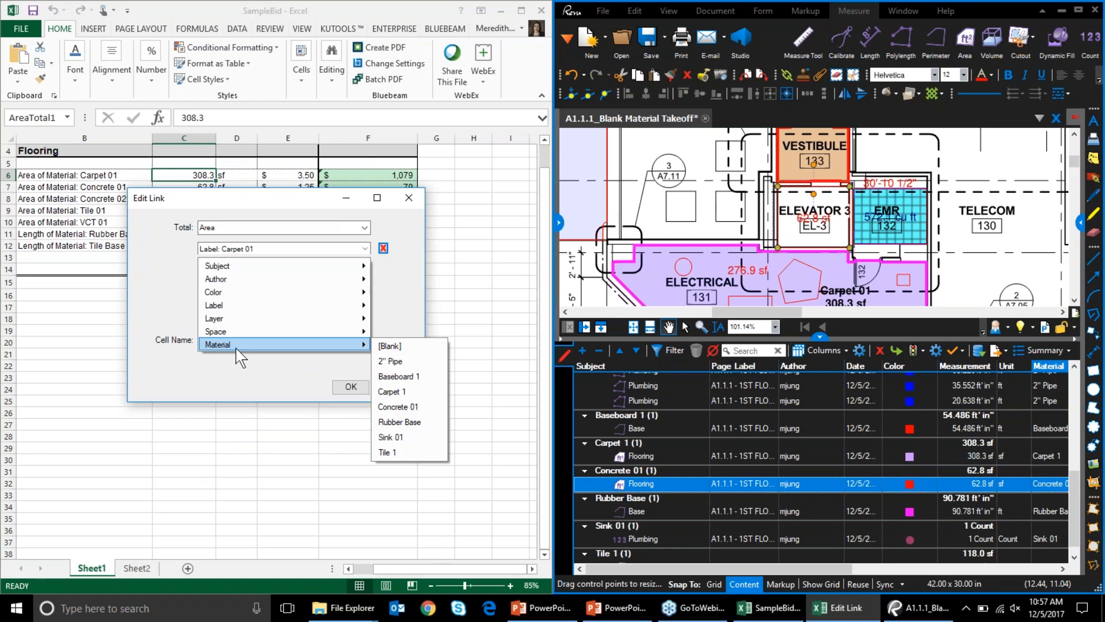
{"action": "left_click", "coordinate": [433, 403]}
{"action": "left_click", "coordinate": [351, 386]}
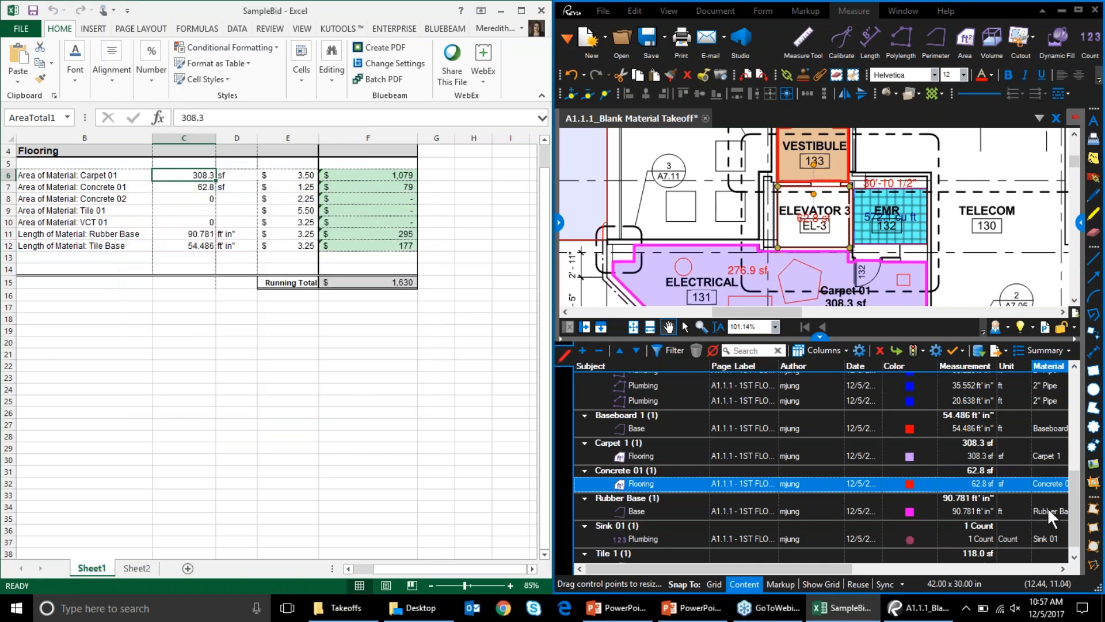
Step: In Revu, reassign the Concrete 01 flooring measurement at Elevator 3 to the Carpet 1 material
{"action": "left_click", "coordinate": [1049, 482]}
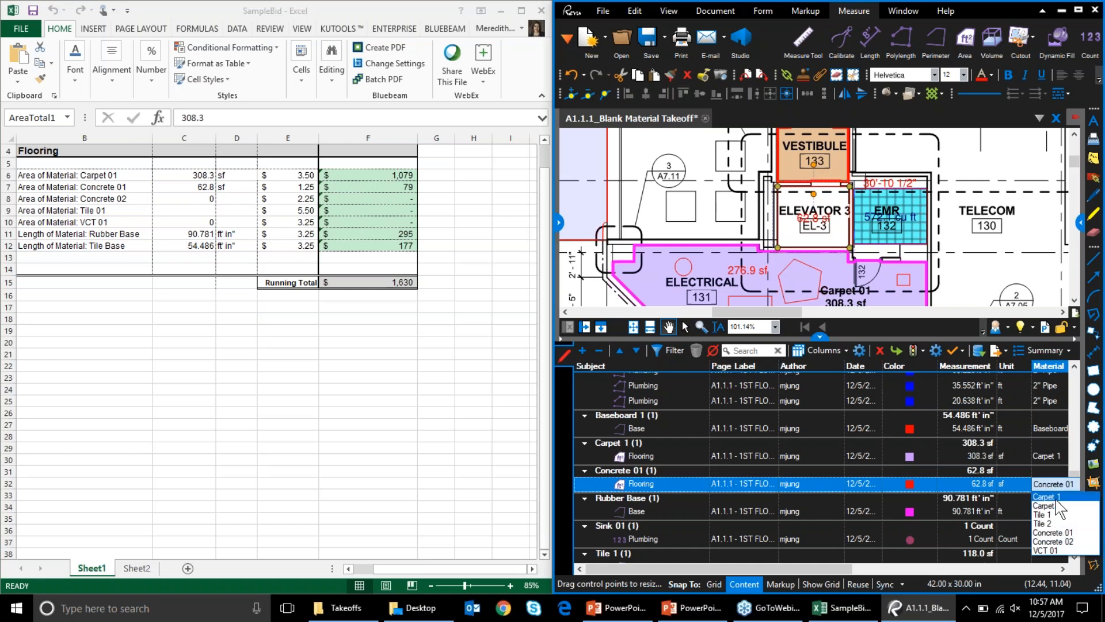
{"action": "left_click", "coordinate": [1055, 498]}
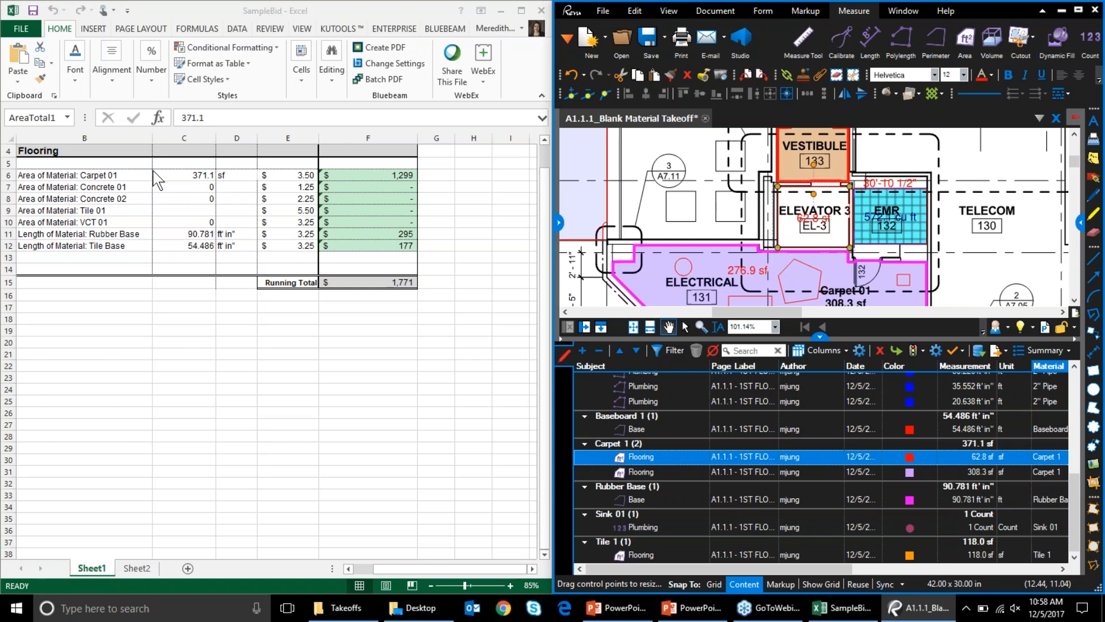
Step: Measure a rectangular Carpet 01 area of about 87.1 sf above the Electrical room with the Flooring tool from the Advanced Materials Takeoff set
{"action": "left_click", "coordinate": [559, 222]}
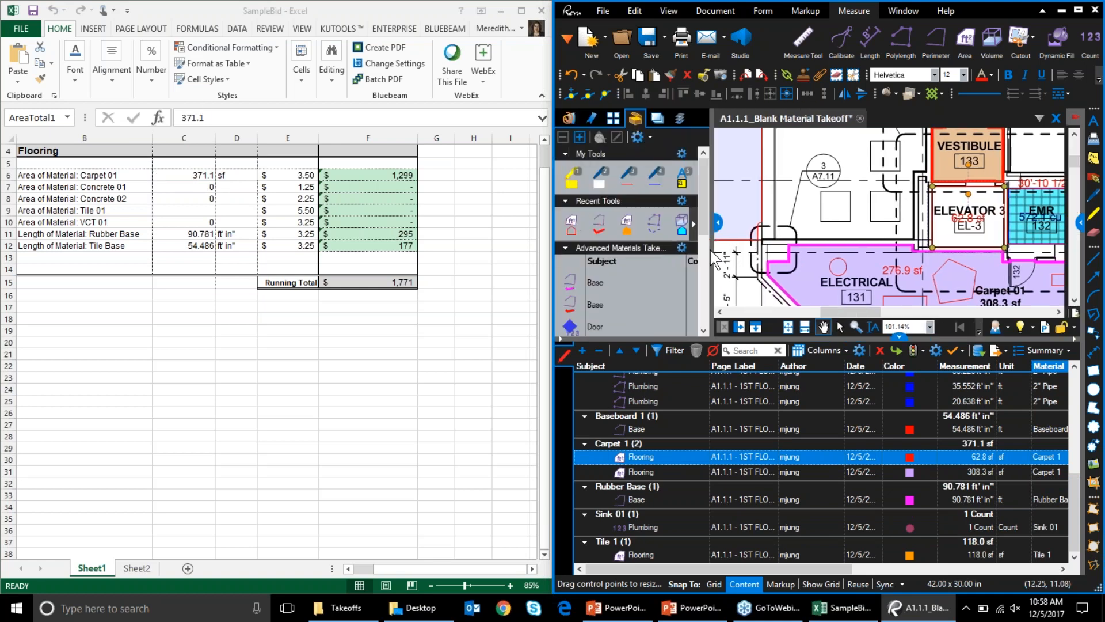
{"action": "scroll", "coordinate": [611, 285], "scroll_direction": "down", "scroll_amount": 5}
{"action": "scroll", "coordinate": [647, 313], "scroll_direction": "up", "scroll_amount": 5}
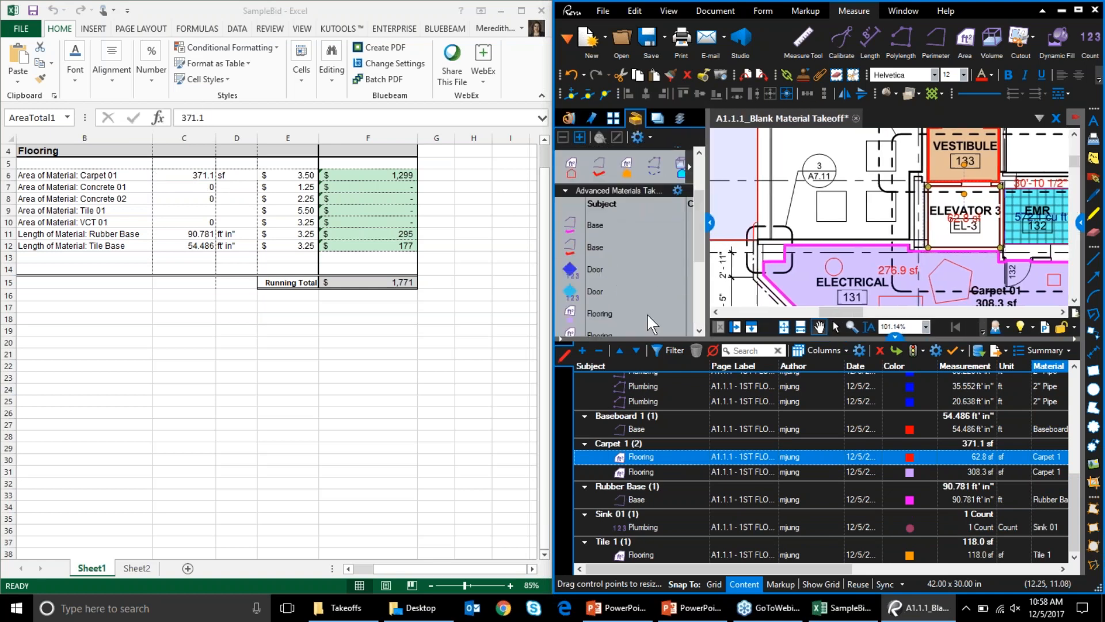
{"action": "left_click", "coordinate": [615, 311]}
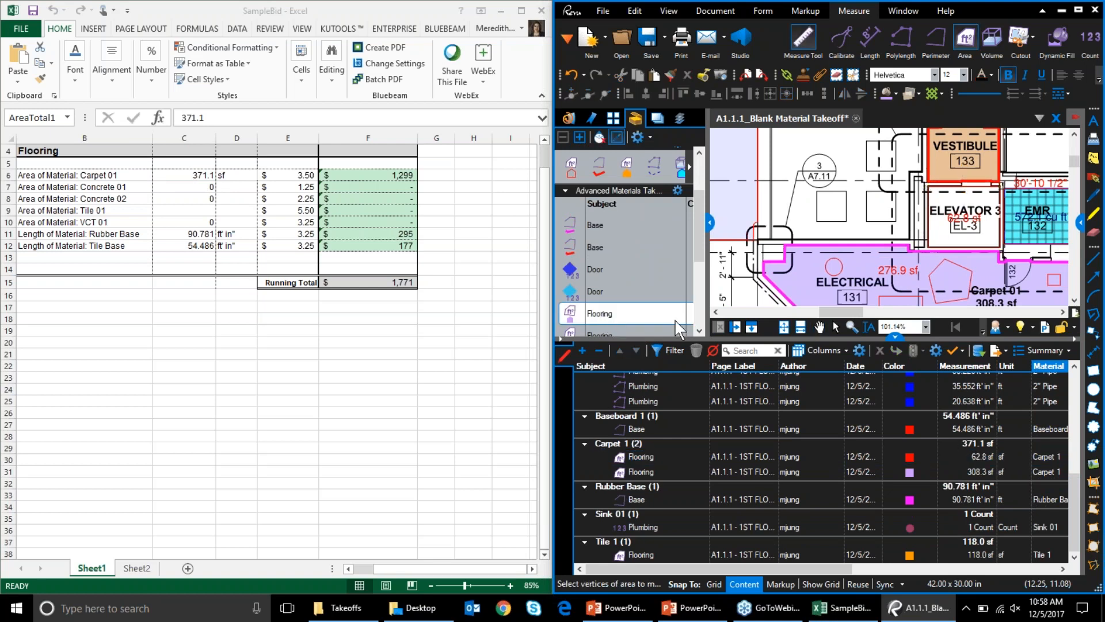
{"action": "left_click_drag", "start_coordinate": [773, 163], "coordinate": [864, 229]}
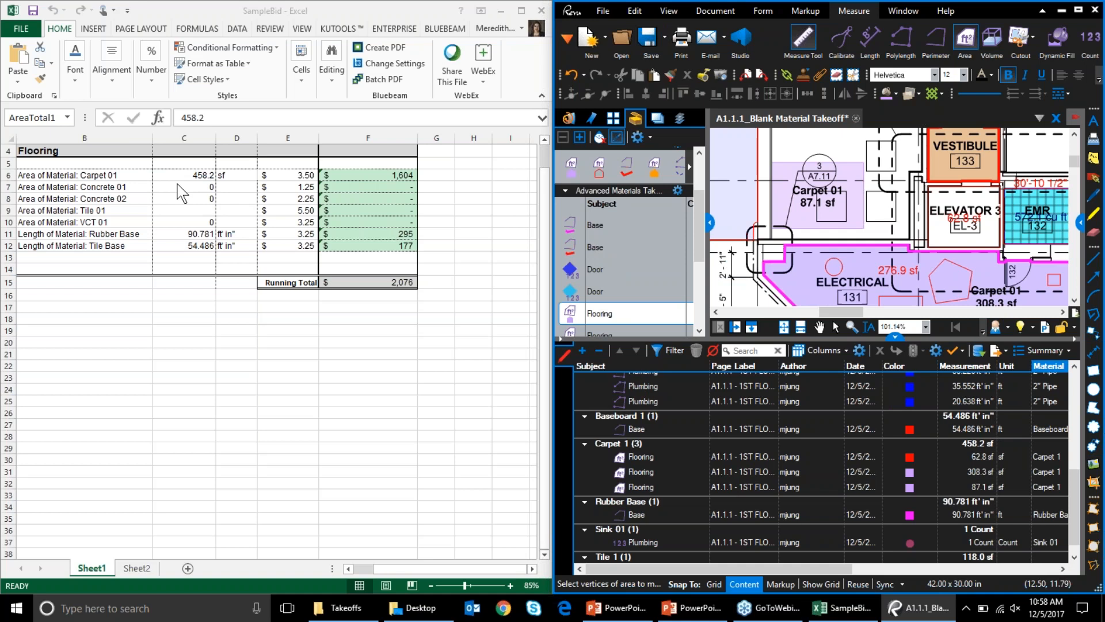
Step: Open the recent file A1.1.1_Material Takeoff and hide the Markups List to enlarge the drawing view
{"action": "left_click", "coordinate": [234, 21]}
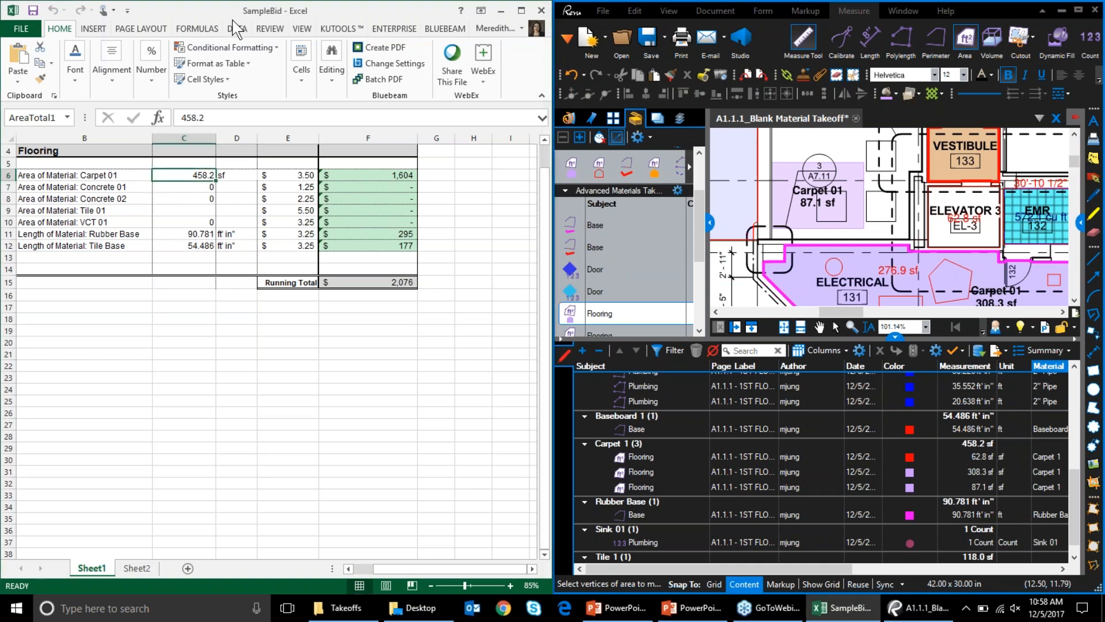
{"action": "left_click", "coordinate": [570, 118]}
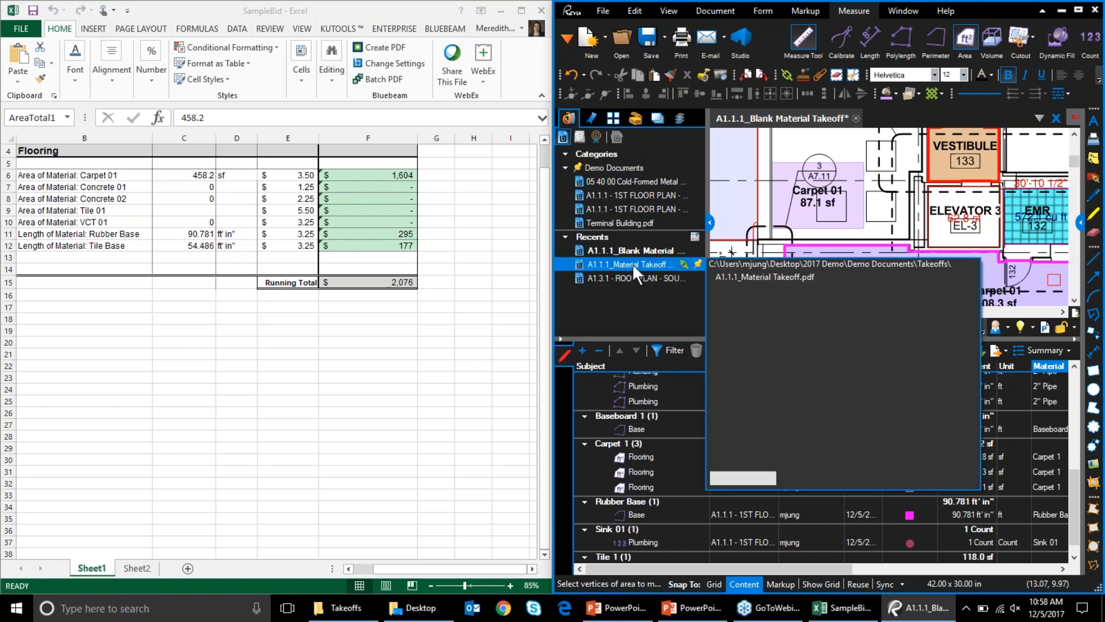
{"action": "left_click", "coordinate": [634, 263]}
{"action": "left_click", "coordinate": [895, 336]}
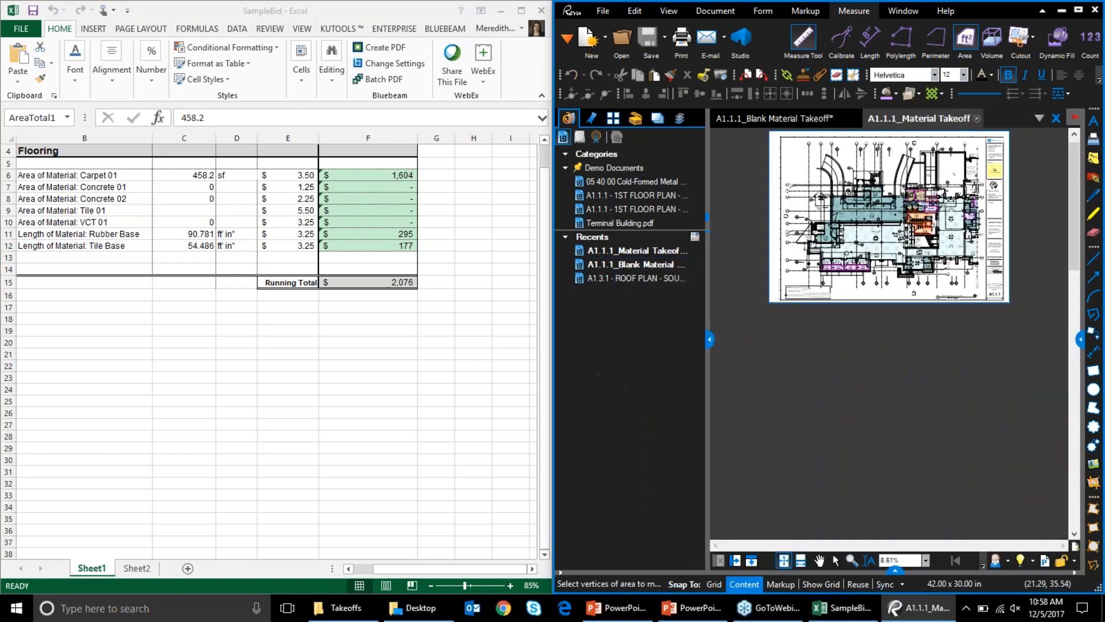
Step: Enlarge the A1.1.1_Material Takeoff plan around Baggage Claim and redisplay the Markups List beneath it
{"action": "left_click", "coordinate": [709, 339]}
{"action": "scroll", "coordinate": [838, 371], "scroll_direction": "up", "scroll_amount": 6}
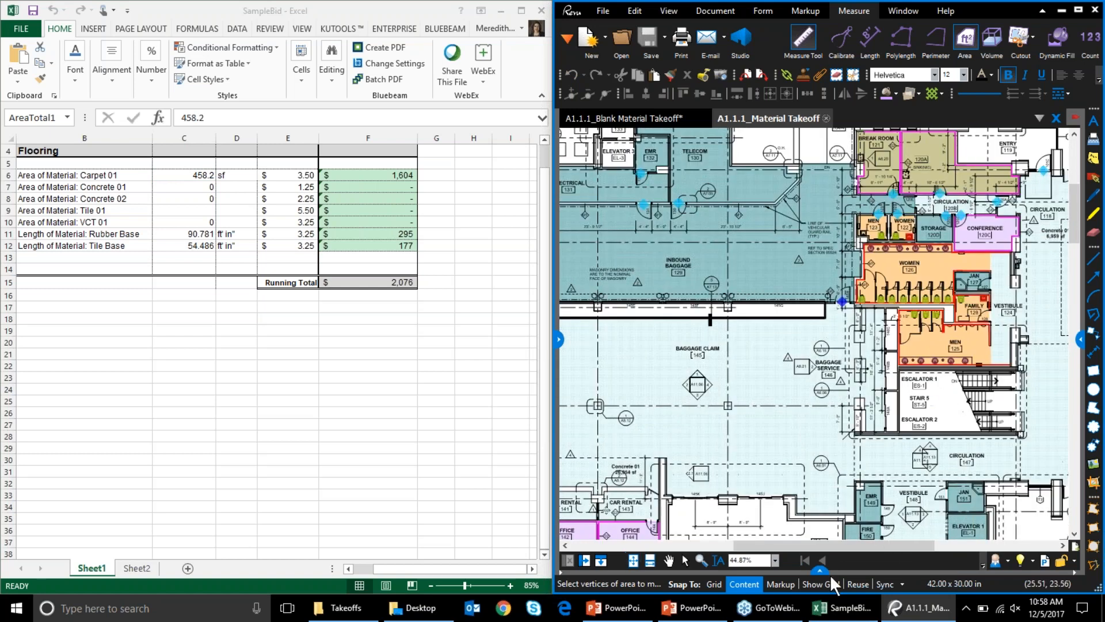
{"action": "left_click", "coordinate": [823, 571]}
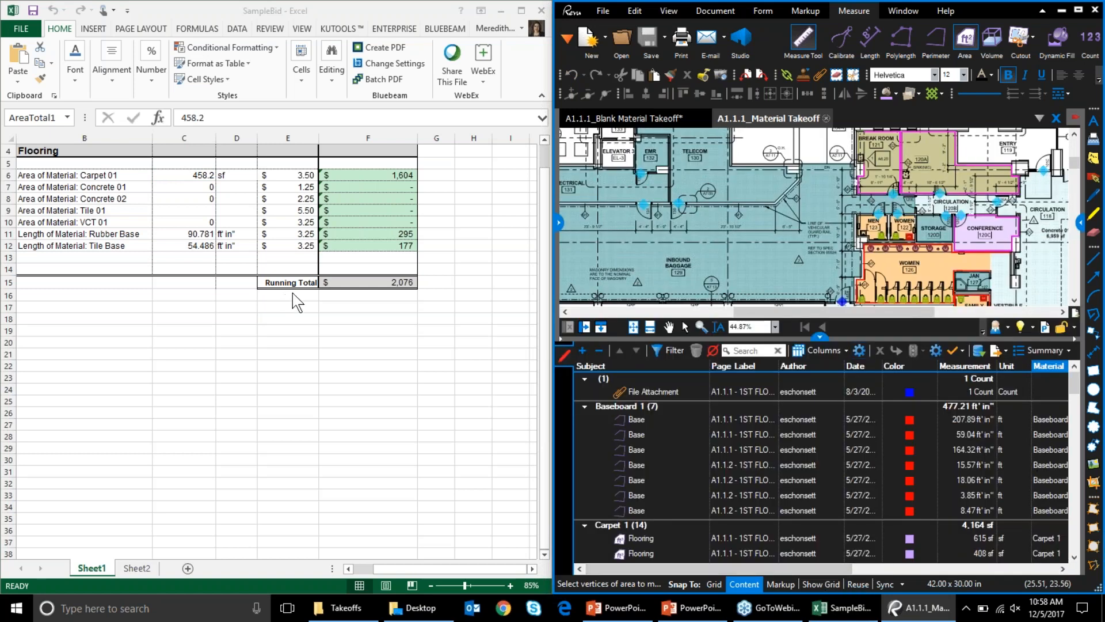
Step: In the SampleBid workbook, open the Quantity Link source files and remove A1.1.1_Blank Material Takeoff.pdf
{"action": "left_click", "coordinate": [203, 176]}
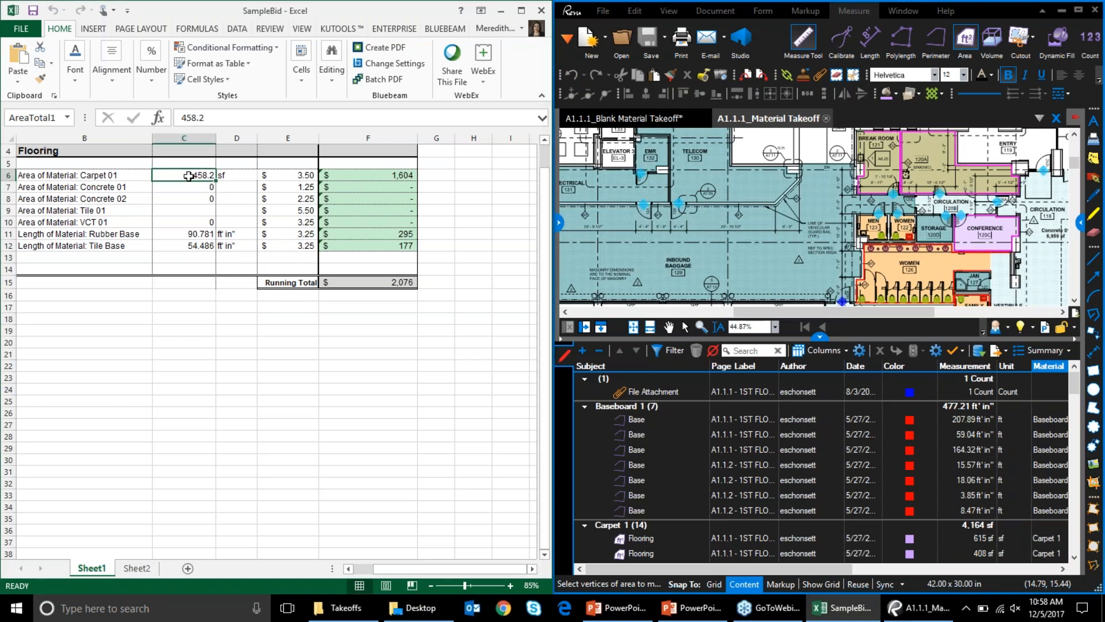
{"action": "right_click", "coordinate": [188, 176]}
{"action": "mouse_move", "coordinate": [244, 188]}
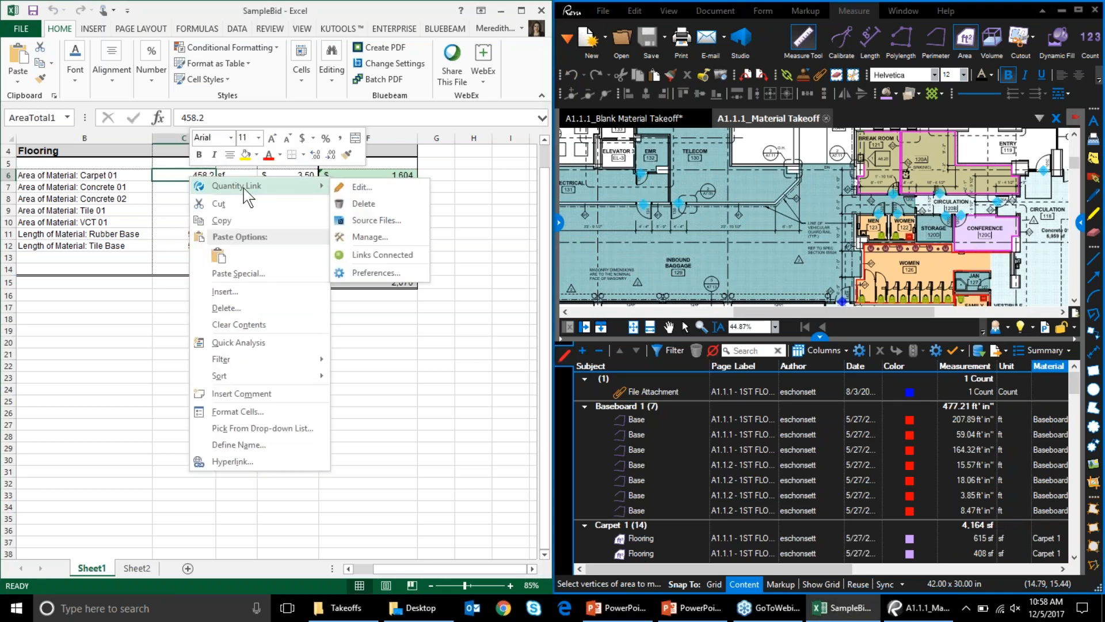
{"action": "left_click", "coordinate": [395, 222]}
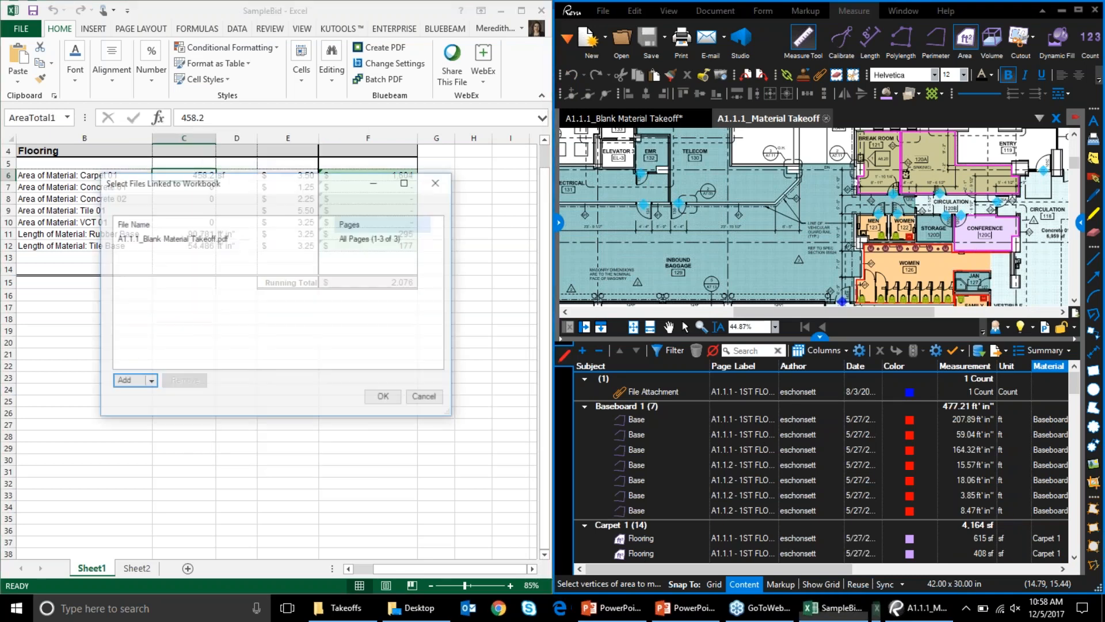
{"action": "left_click", "coordinate": [254, 238]}
{"action": "left_click", "coordinate": [182, 382]}
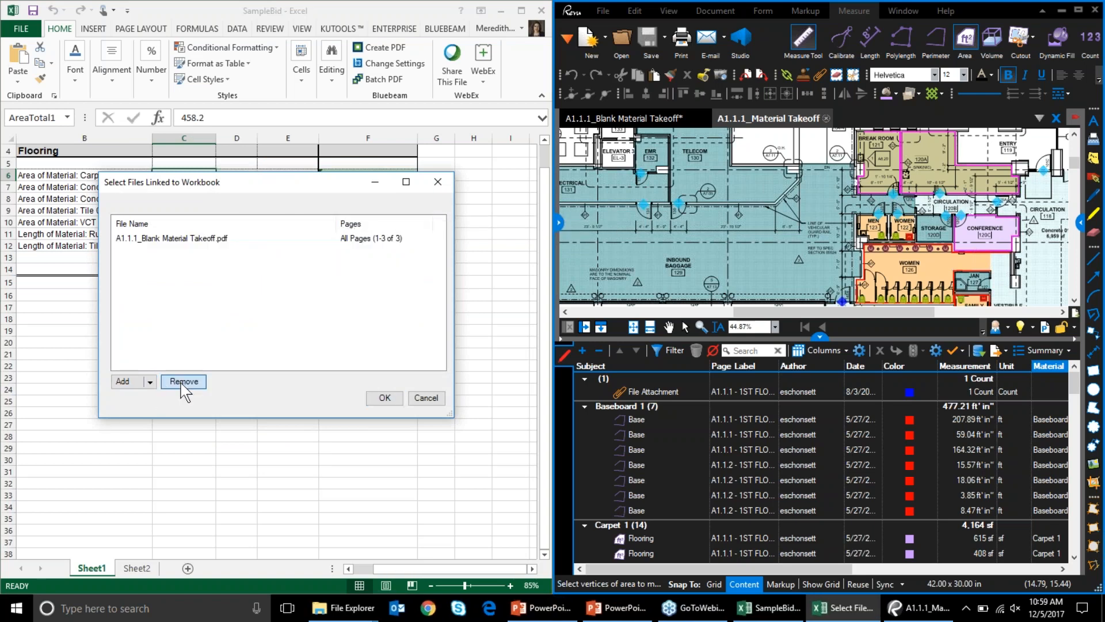
Step: Add A1.1.1_Material Takeoff from the Takeoffs folder as the workbook's linked source file and apply the change
{"action": "left_click", "coordinate": [150, 383]}
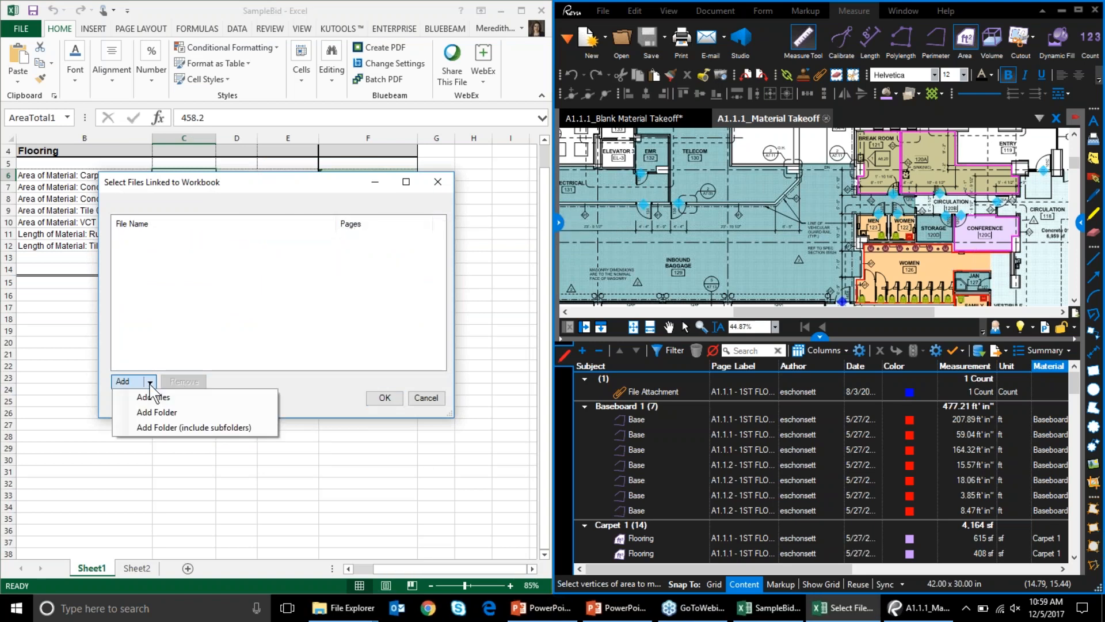
{"action": "left_click", "coordinate": [161, 398]}
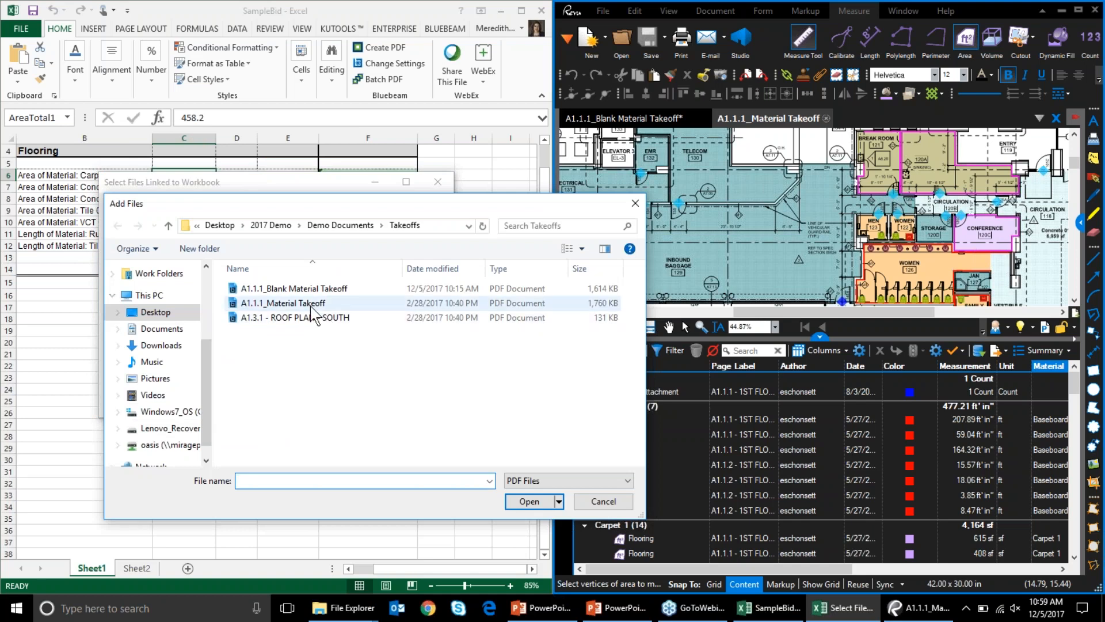
{"action": "double_click", "coordinate": [311, 305]}
{"action": "left_click", "coordinate": [390, 398]}
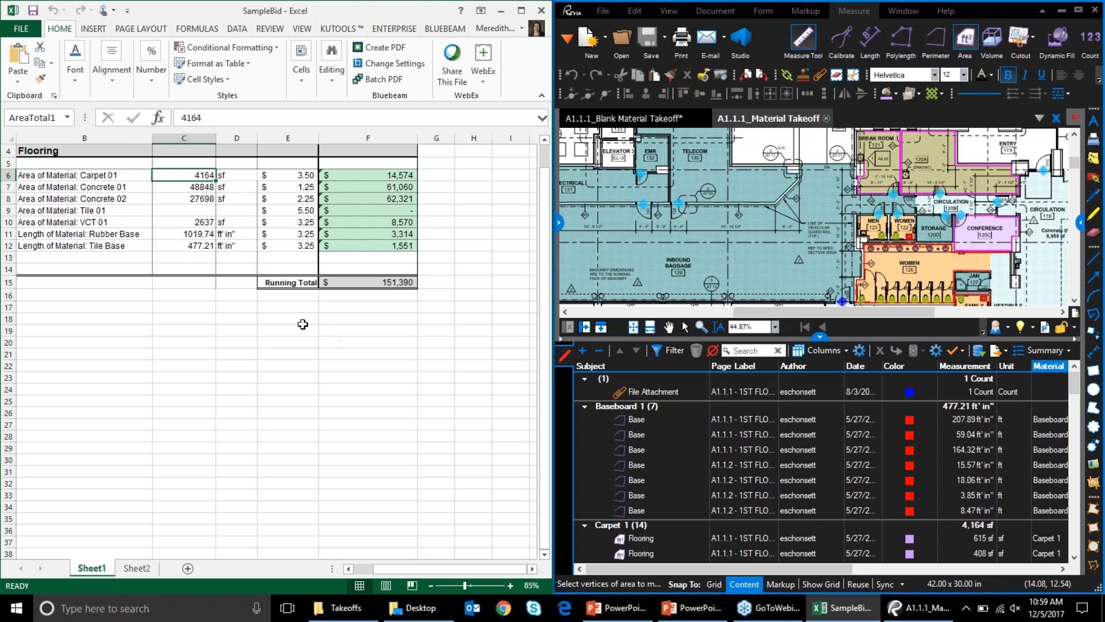
Step: In Revu, display the Tool Chest with the Advanced Materials Takeoff set beside the drawing
{"action": "scroll", "coordinate": [301, 323], "scroll_direction": "up", "scroll_amount": 1}
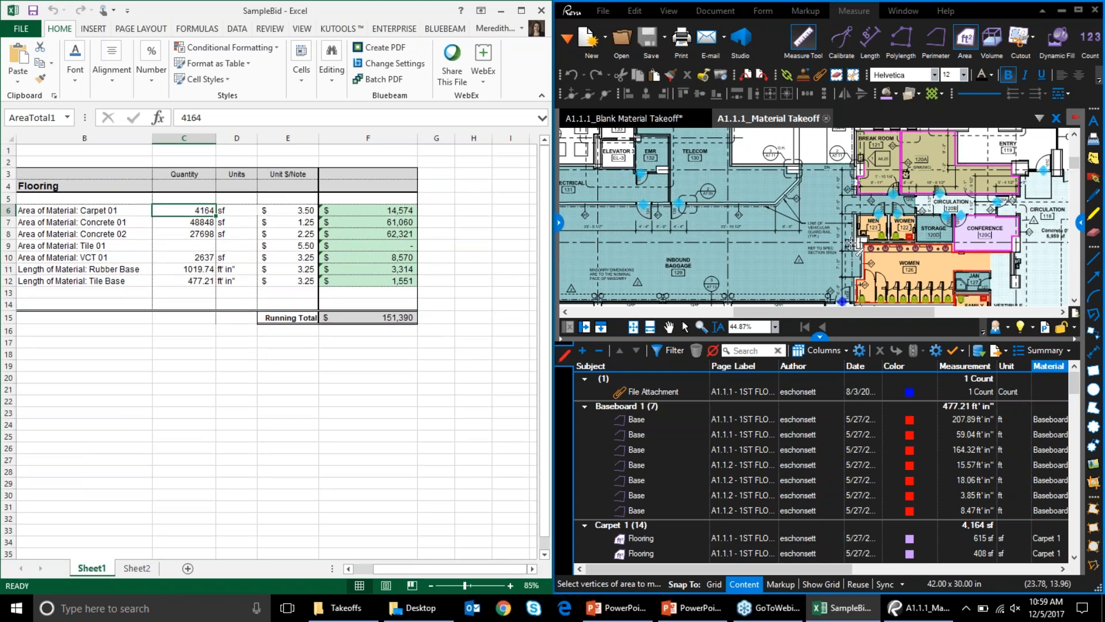
{"action": "left_click", "coordinate": [558, 220]}
{"action": "left_click", "coordinate": [636, 119]}
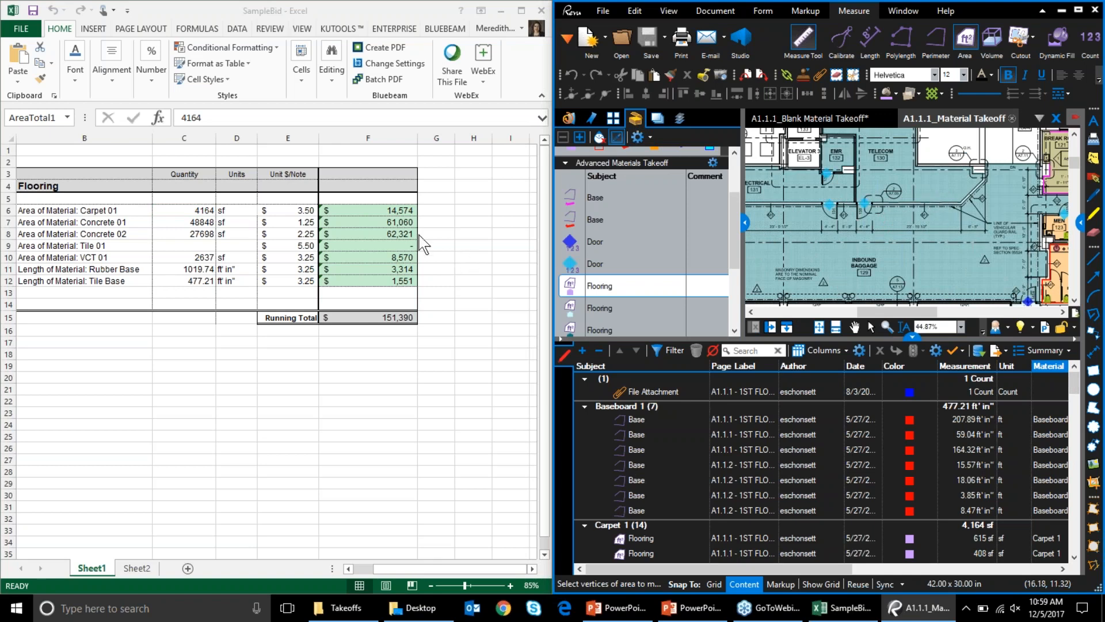
Step: In Excel, save a copy of the workbook in the Takeoffs folder as Bid for A1.1.1
{"action": "left_click", "coordinate": [191, 212]}
{"action": "left_click", "coordinate": [21, 30]}
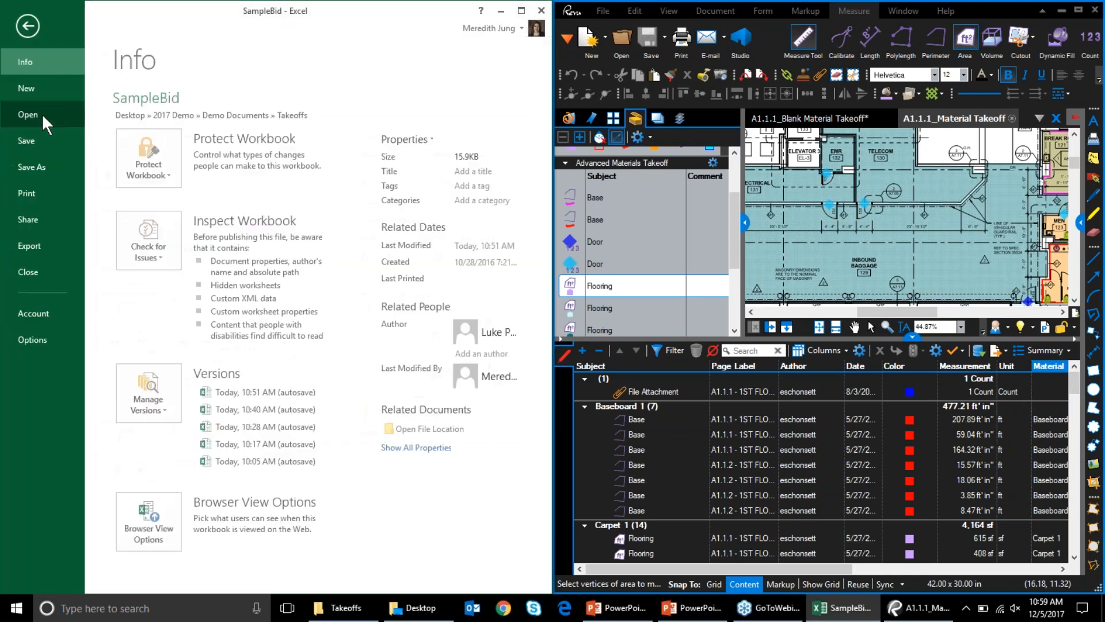
{"action": "left_click", "coordinate": [33, 171]}
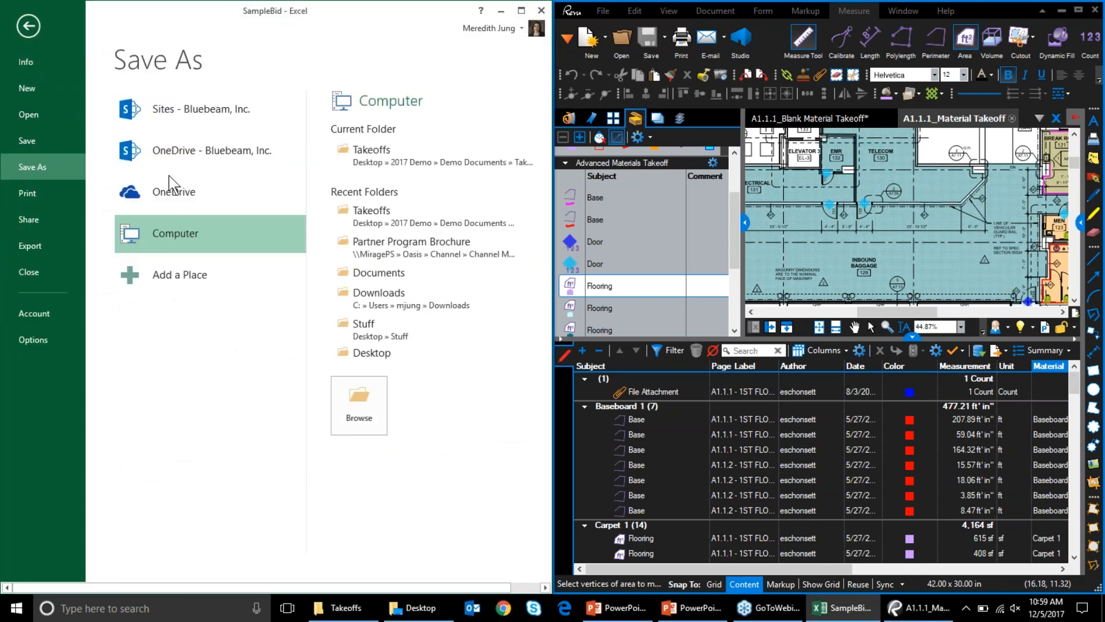
{"action": "left_click", "coordinate": [368, 155]}
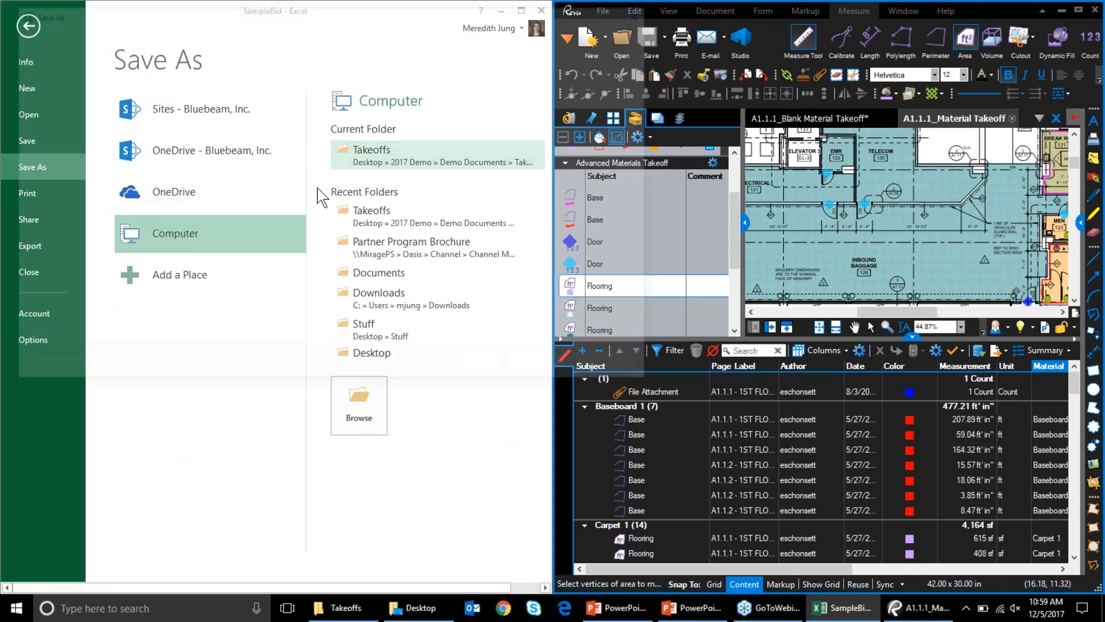
{"action": "type", "text": "Bid for A1.1.1"}
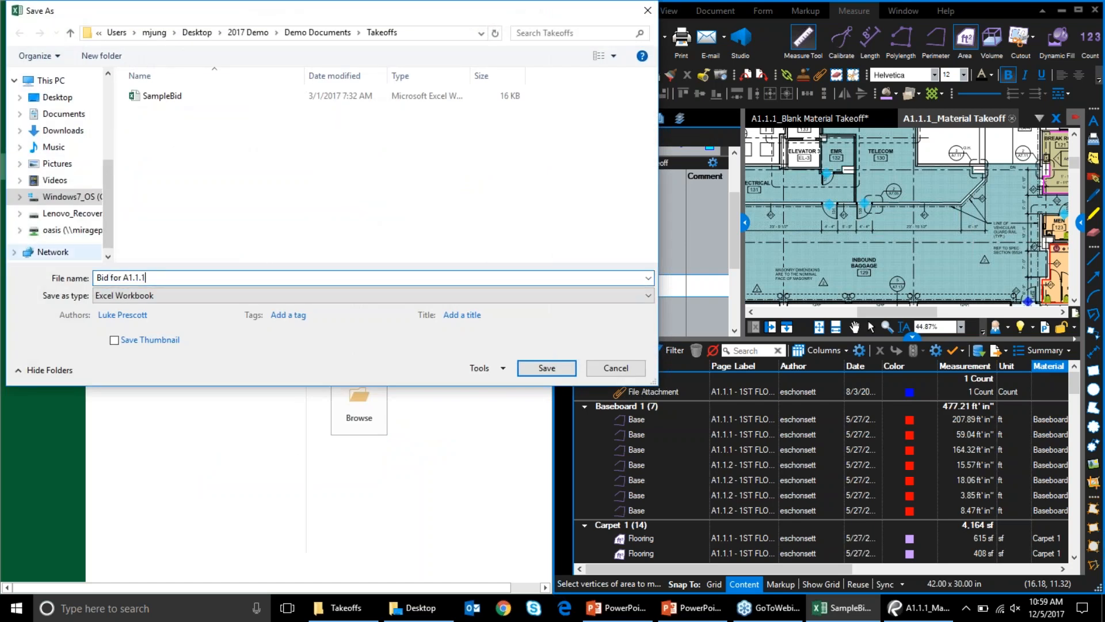
{"action": "left_click", "coordinate": [535, 369]}
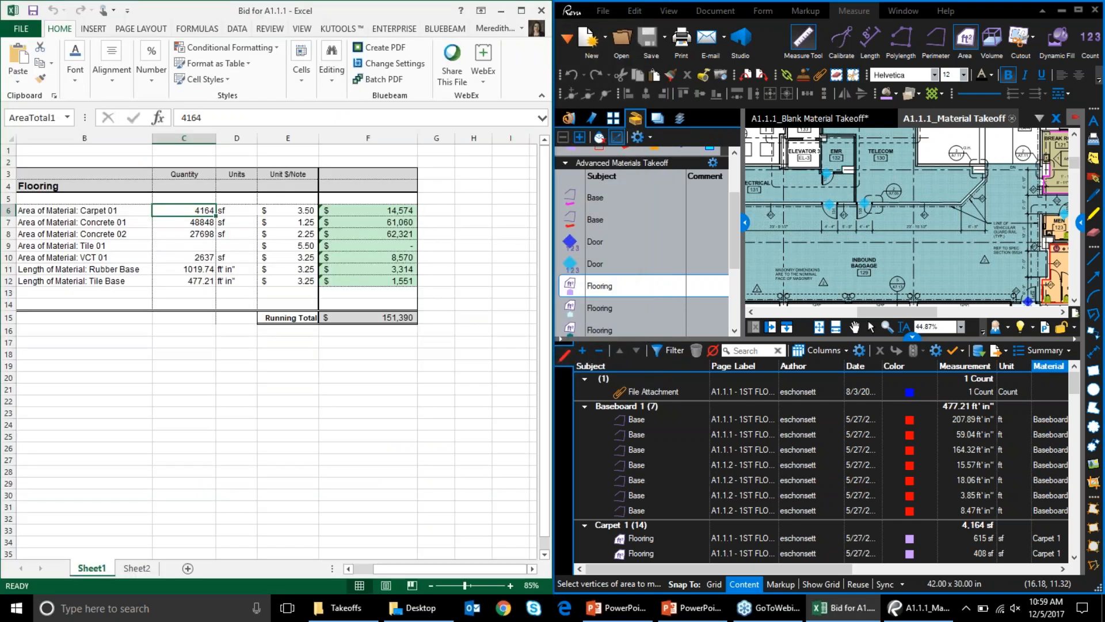
Step: Maximize Revu, switch to the PowerPoint slide show and go back to the Estimation Process – Best Practices slide
{"action": "left_click", "coordinate": [1076, 11]}
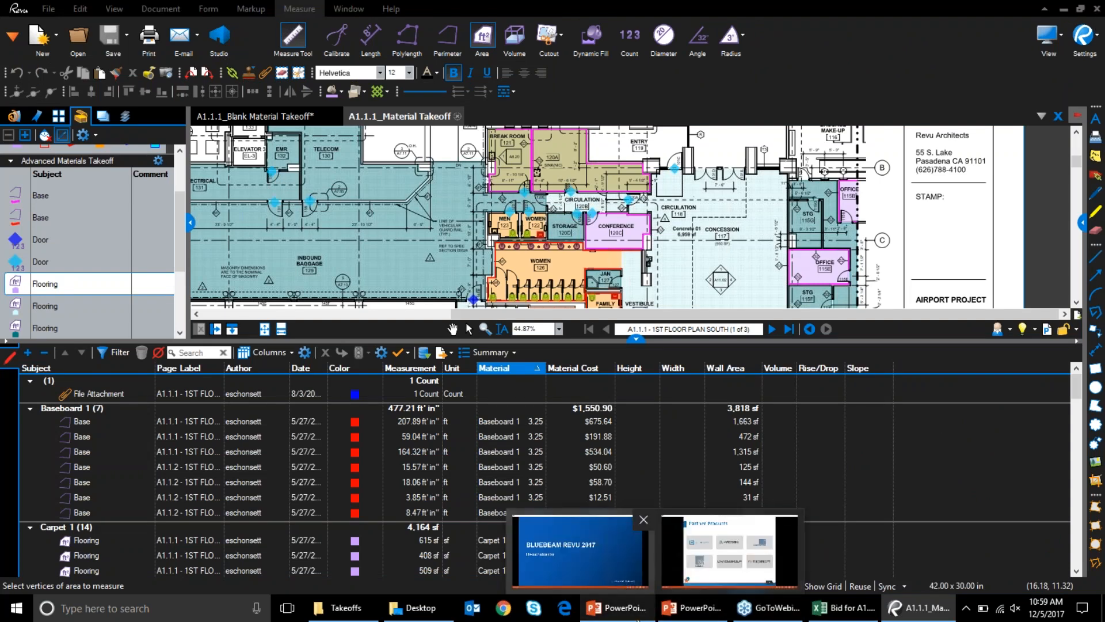
{"action": "left_click", "coordinate": [619, 613]}
{"action": "key", "text": "Left"}
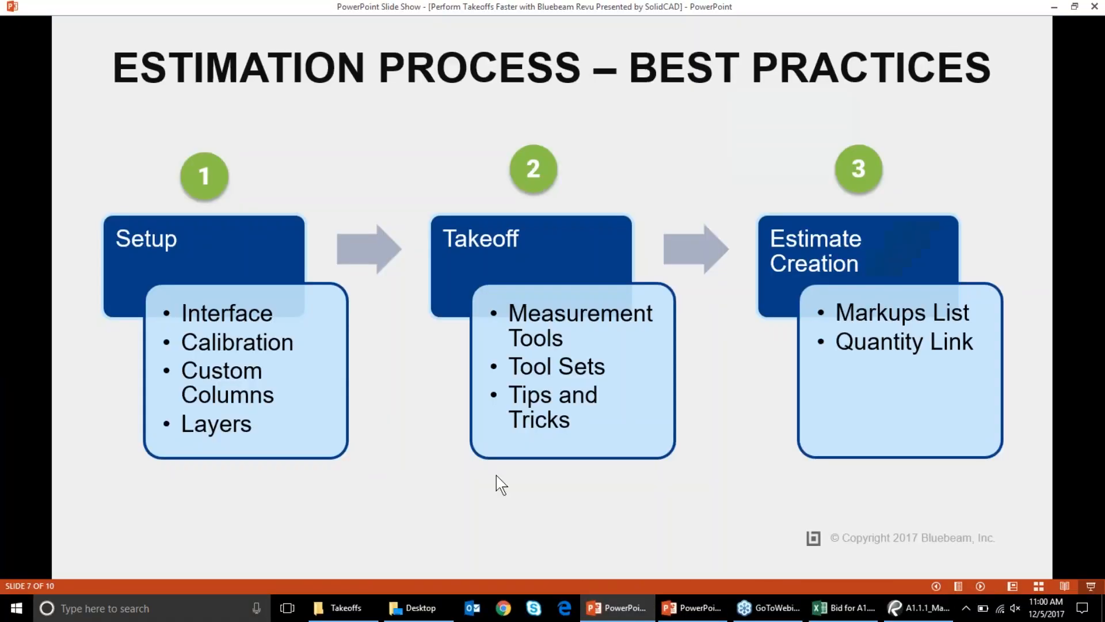
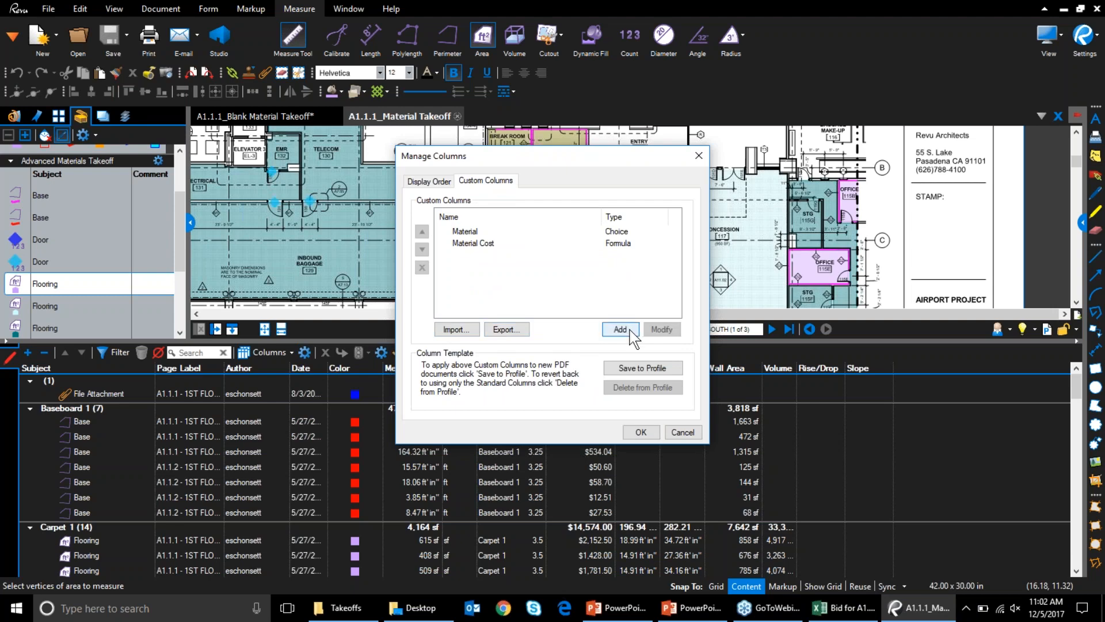
Step: Name the new custom column Material 2 and set its type to Choice
{"action": "type", "text": "Material 2"}
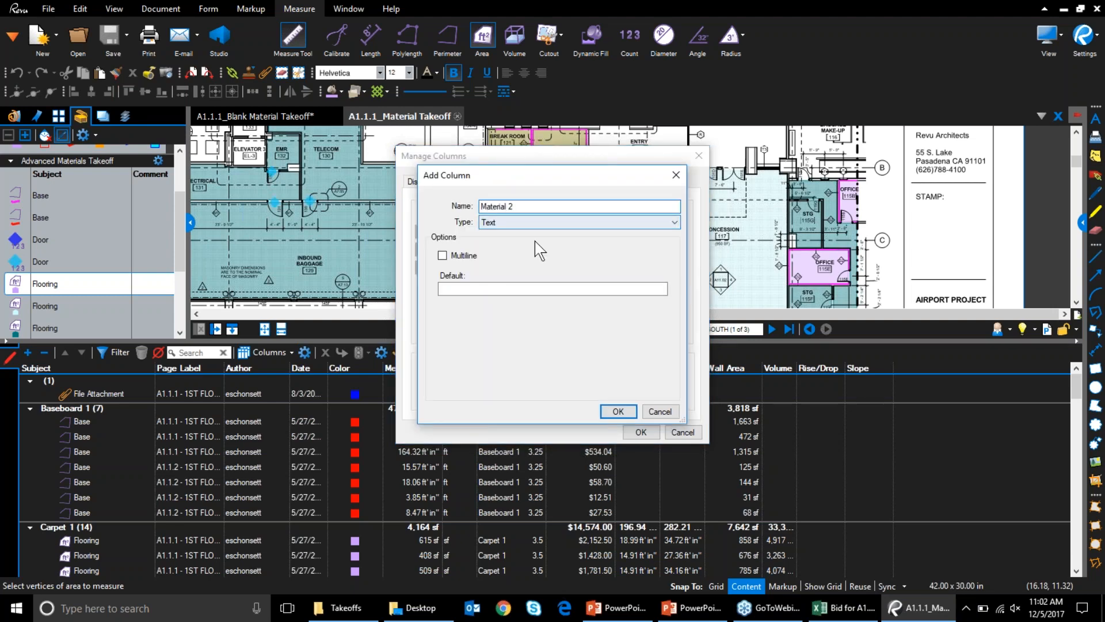
{"action": "left_click", "coordinate": [509, 223]}
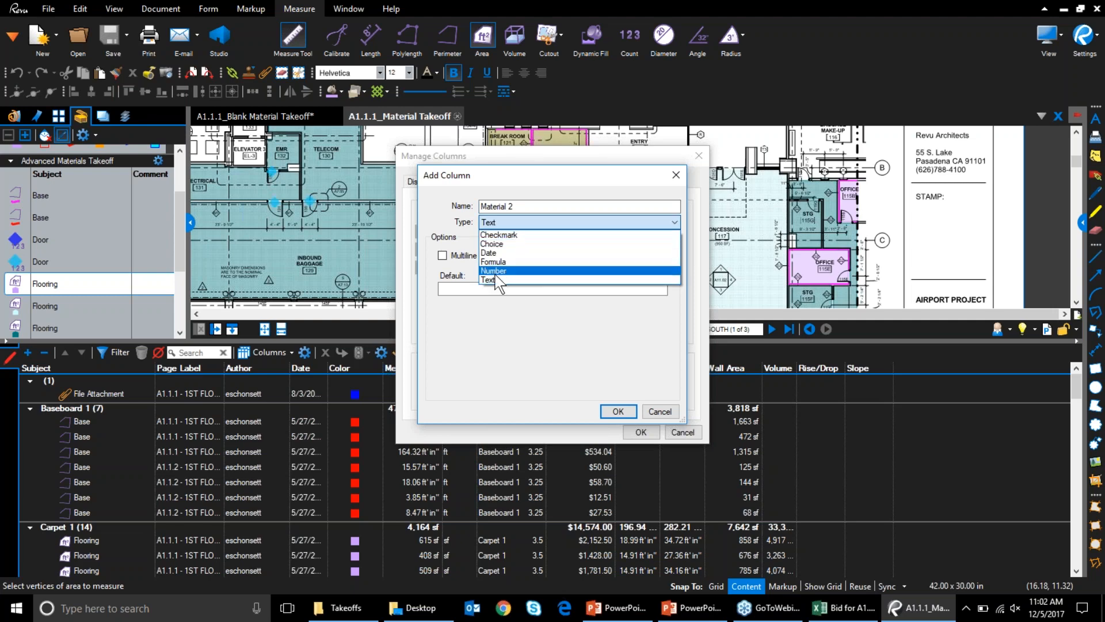
{"action": "left_click", "coordinate": [502, 243]}
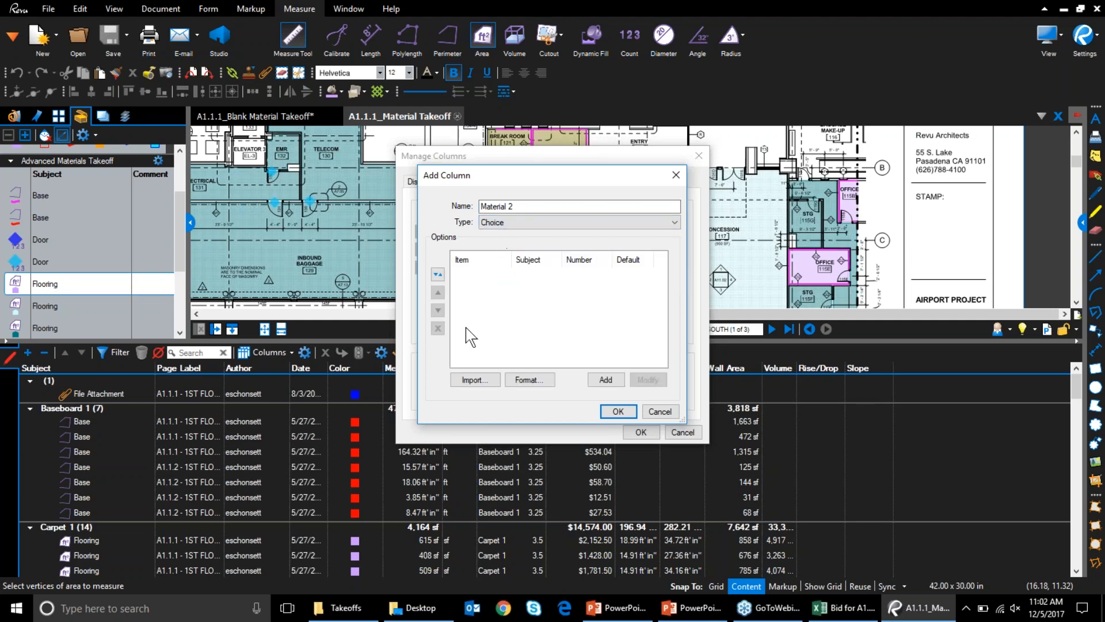
Step: Add the choice item Reinforcing Steel with the subject Flooring to the Material 2 column
{"action": "left_click", "coordinate": [607, 385]}
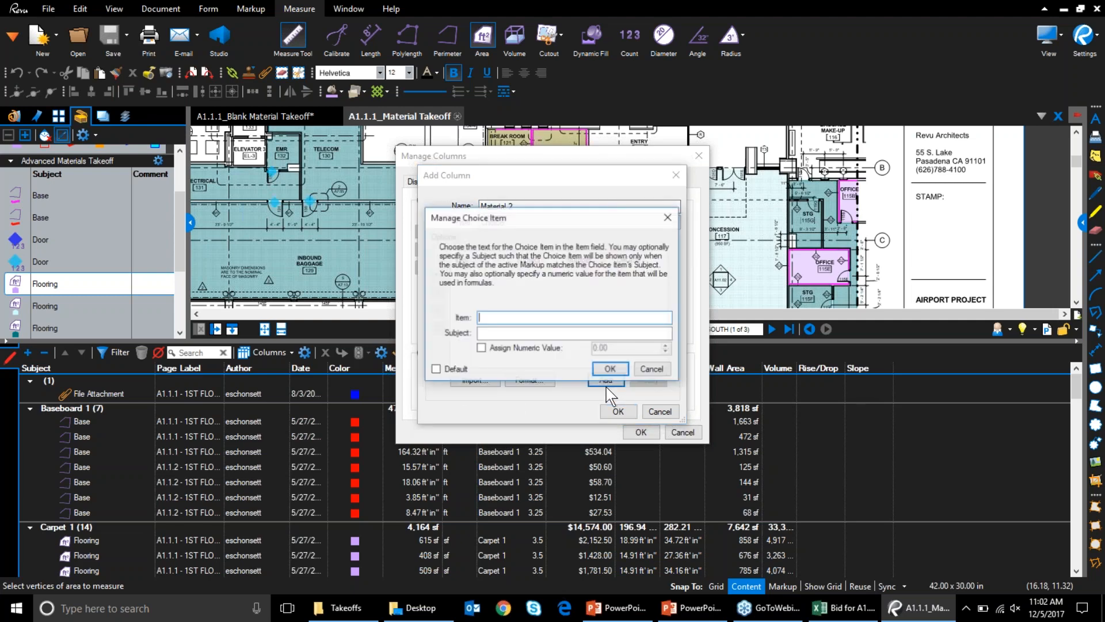
{"action": "type", "text": "Rein"}
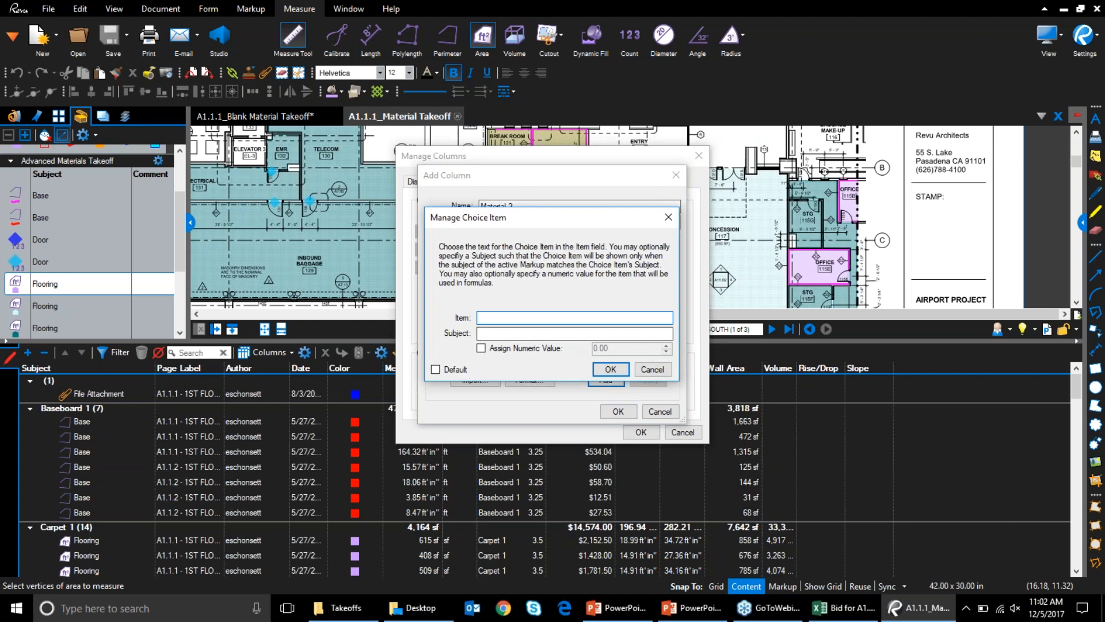
{"action": "type", "text": "forcing St"}
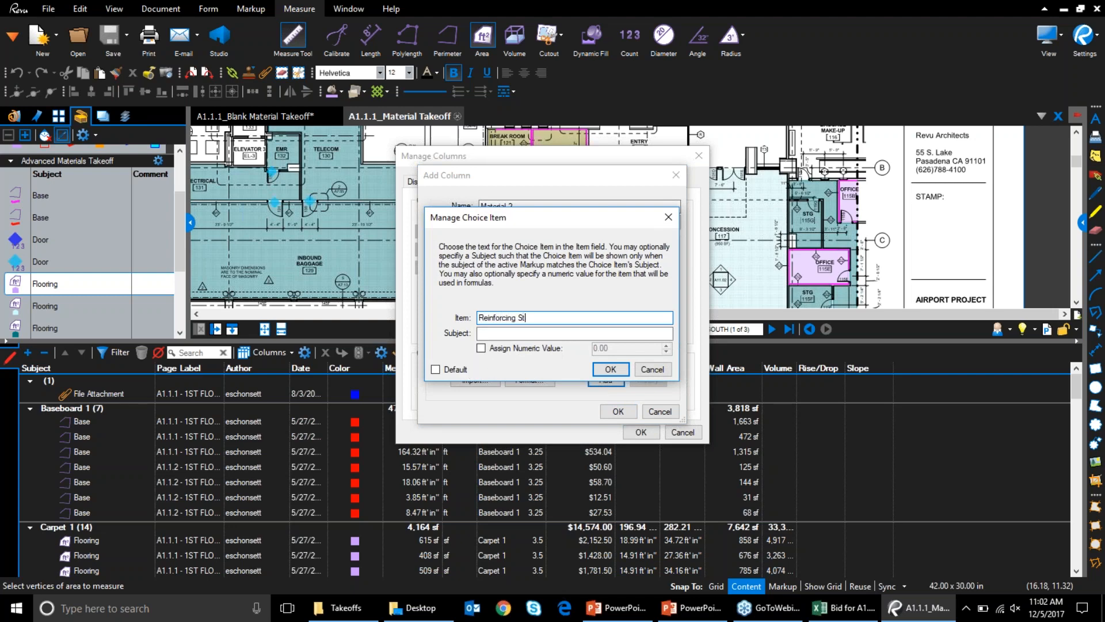
{"action": "type", "text": "eel"}
{"action": "left_click", "coordinate": [529, 334]}
{"action": "type", "text": "Flooring"}
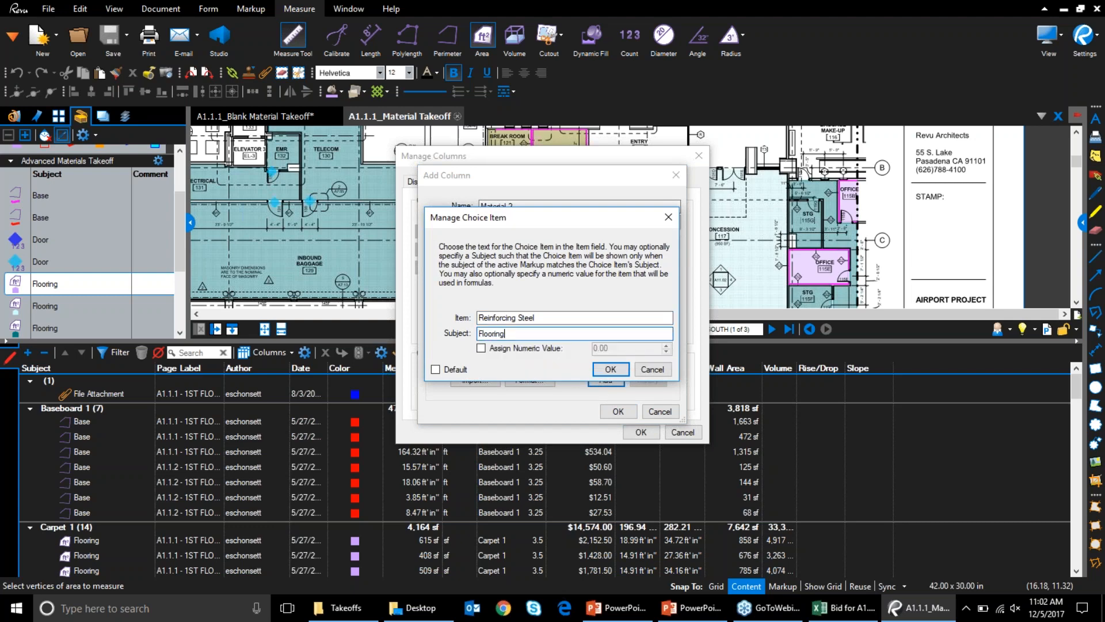
{"action": "left_click", "coordinate": [611, 369]}
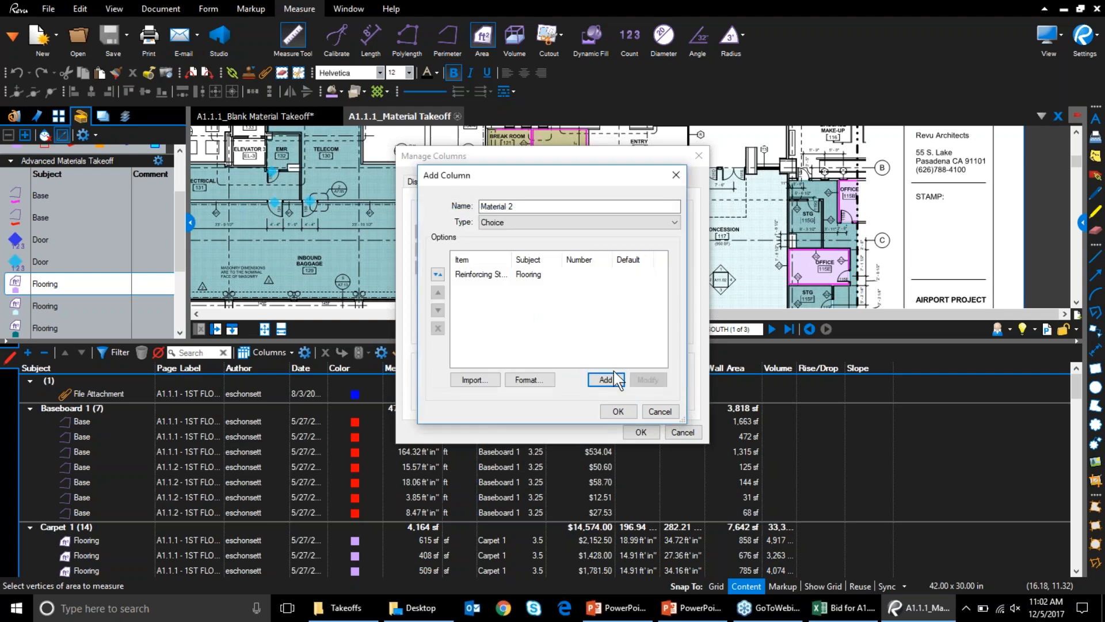
Step: Add a second choice item, Subfloor, with the subject Flooring to the Material 2 column
{"action": "left_click", "coordinate": [606, 381]}
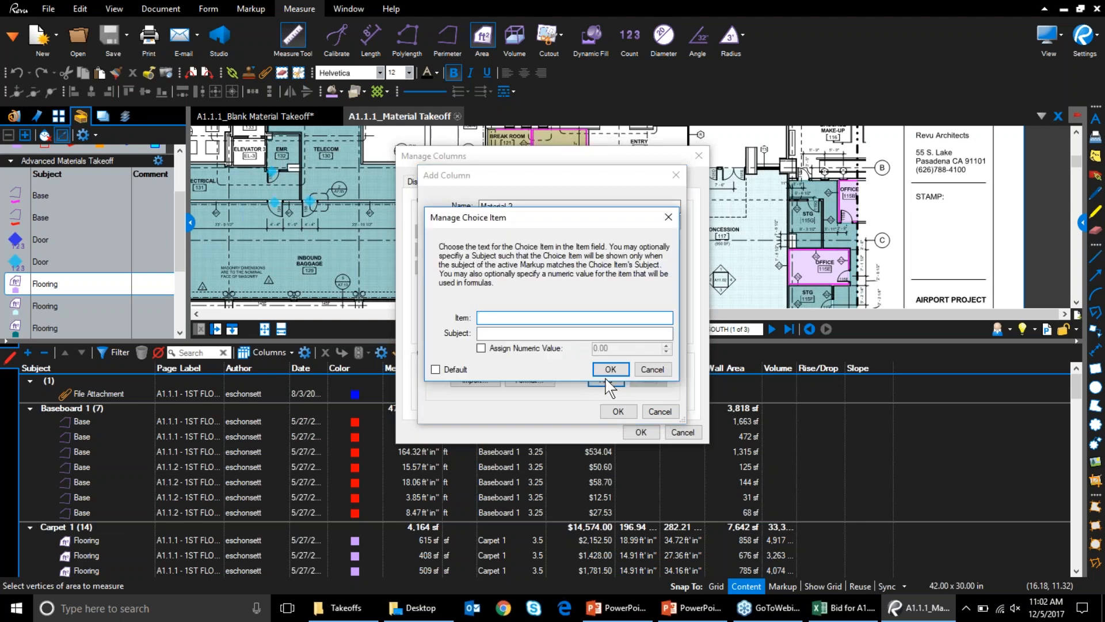
{"action": "type", "text": "Sub"}
{"action": "key", "text": "Tab"}
{"action": "type", "text": "Flooring"}
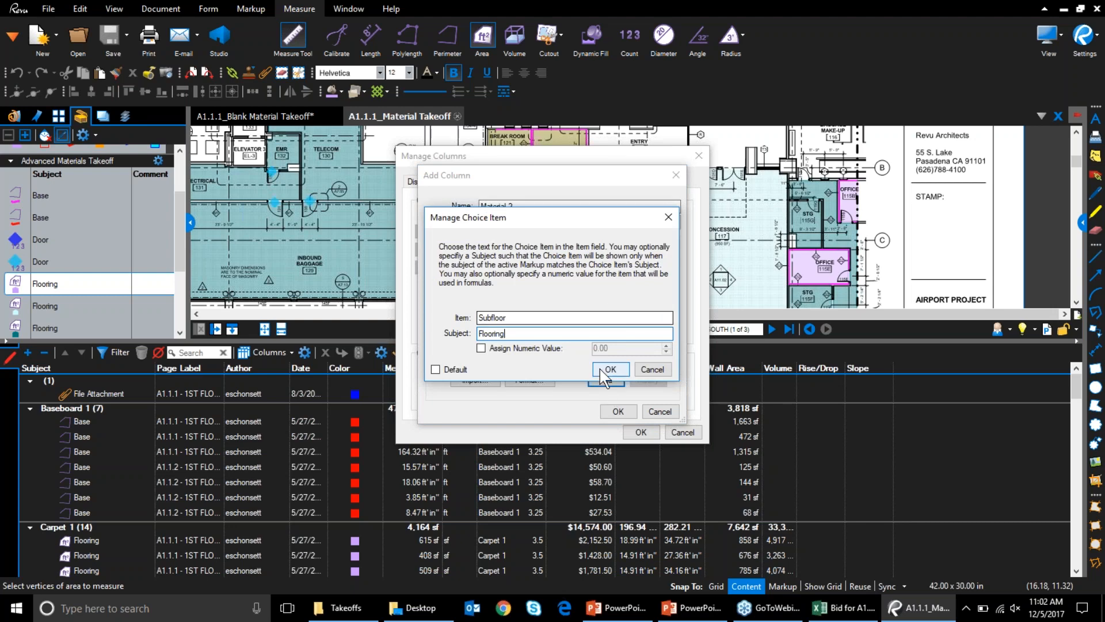
{"action": "left_click", "coordinate": [609, 369]}
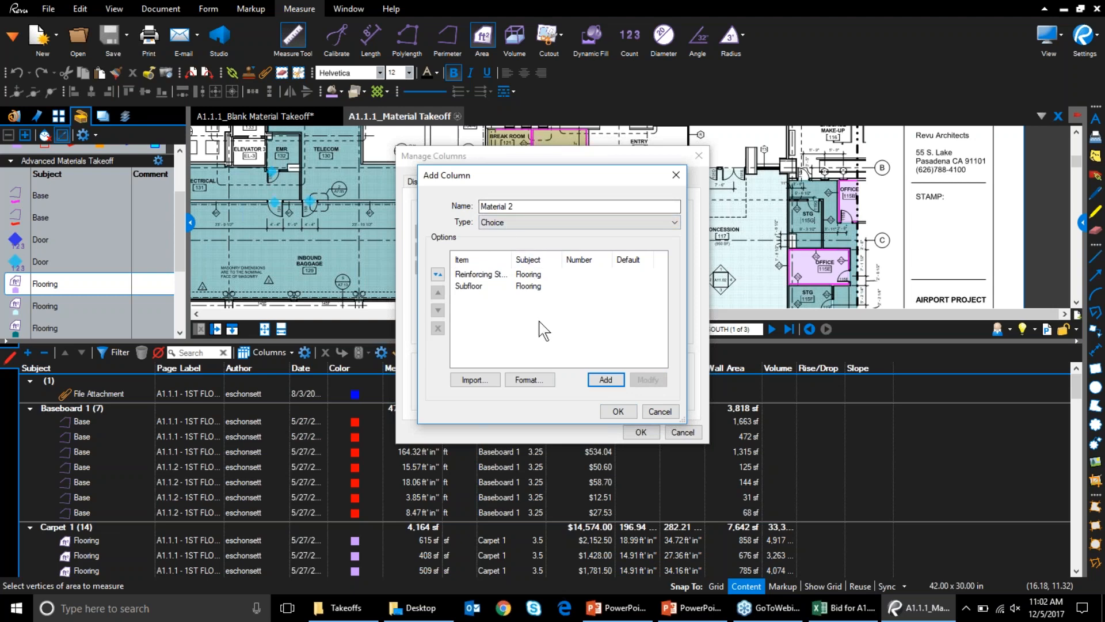
Step: Discard the blank third choice item, then save the Material 2 column and apply the column changes
{"action": "left_click", "coordinate": [602, 381]}
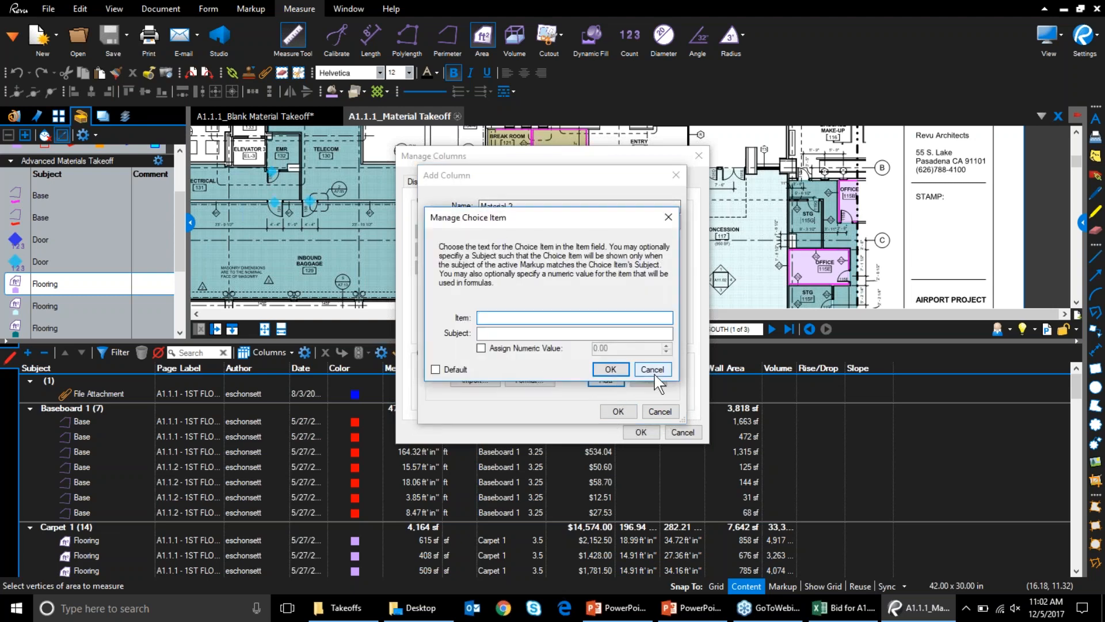
{"action": "left_click", "coordinate": [648, 366]}
{"action": "left_click", "coordinate": [617, 412]}
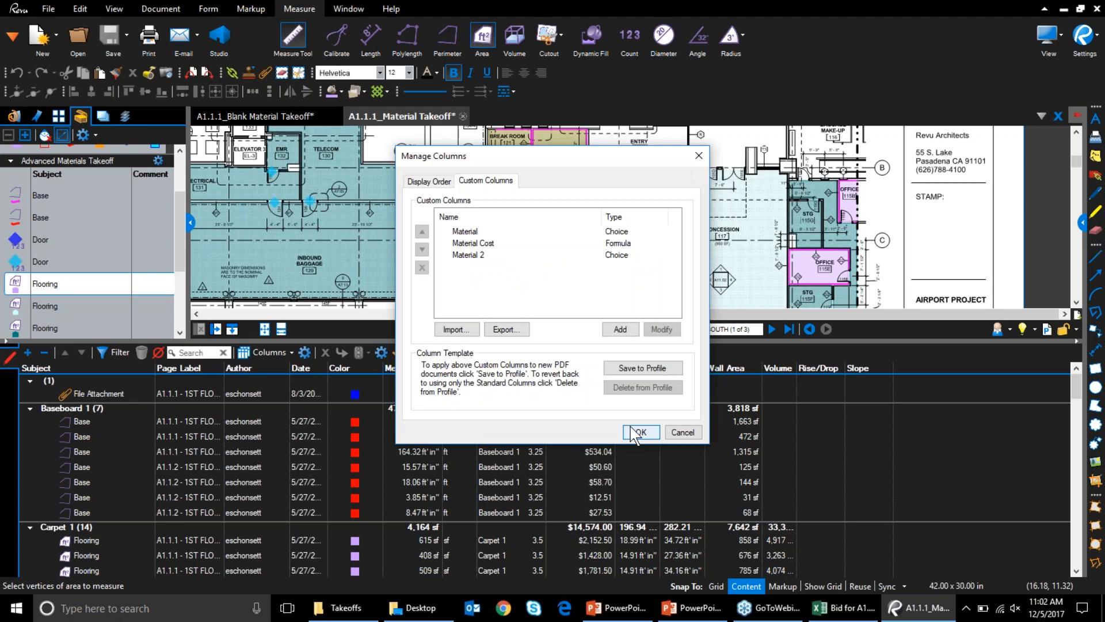
{"action": "left_click", "coordinate": [639, 432]}
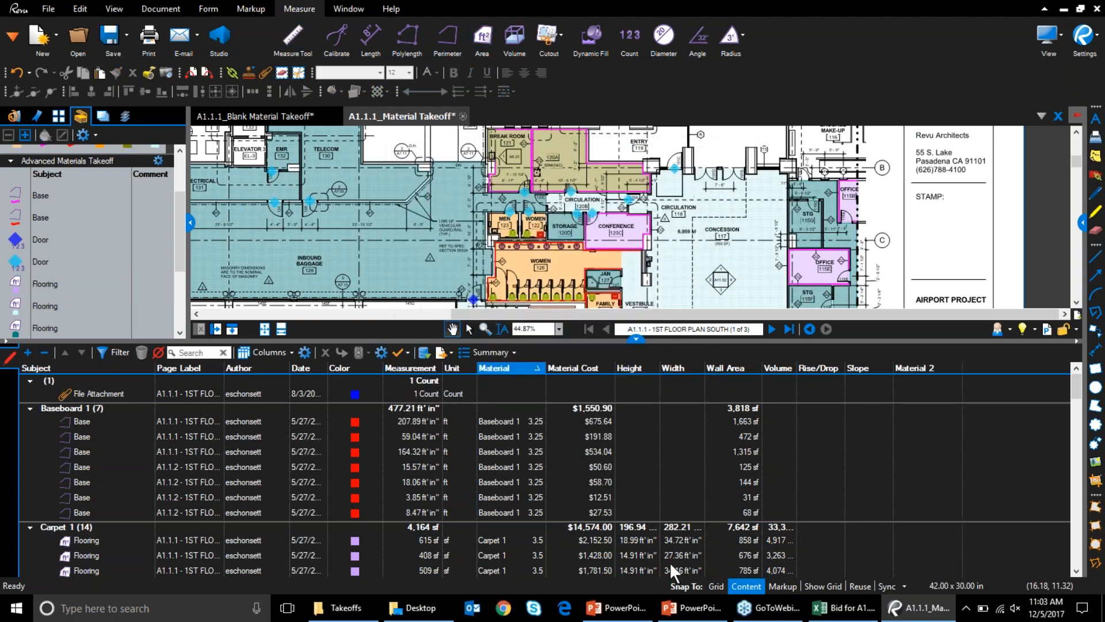
Step: Move the Material 2 column directly after Material in the Markups List and try to pick a choice for a Base markup
{"action": "scroll", "coordinate": [806, 527], "scroll_direction": "down", "scroll_amount": 3}
{"action": "scroll", "coordinate": [749, 547], "scroll_direction": "up", "scroll_amount": 3}
{"action": "left_click_drag", "start_coordinate": [570, 374], "coordinate": [571, 379]}
{"action": "left_click", "coordinate": [570, 423]}
{"action": "left_click", "coordinate": [572, 421]}
Step: Set Material 2 to Reinforcing Steel for the 615 sf and 408 sf Carpet 1 flooring markups and to Subfloor for the 509 sf one
{"action": "scroll", "coordinate": [575, 435], "scroll_direction": "down", "scroll_amount": 3}
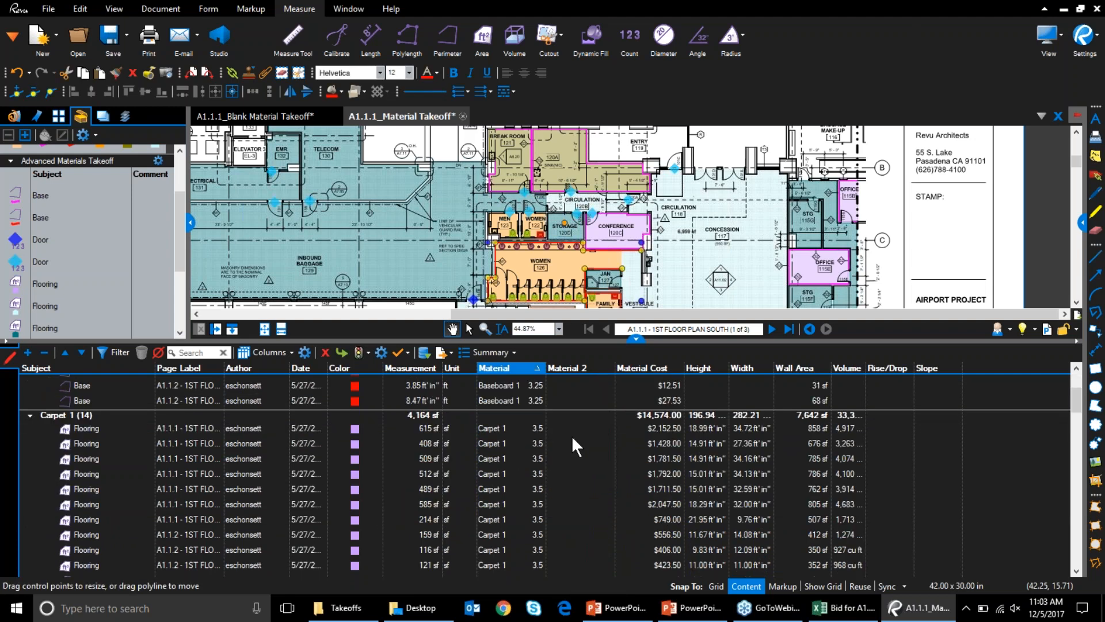
{"action": "left_click", "coordinate": [567, 443]}
{"action": "left_click", "coordinate": [572, 429]}
{"action": "left_click", "coordinate": [572, 430]}
{"action": "left_click", "coordinate": [573, 442]}
{"action": "left_click", "coordinate": [571, 445]}
{"action": "left_click", "coordinate": [571, 444]}
{"action": "left_click", "coordinate": [571, 465]}
{"action": "left_click", "coordinate": [572, 465]}
{"action": "left_click", "coordinate": [572, 481]}
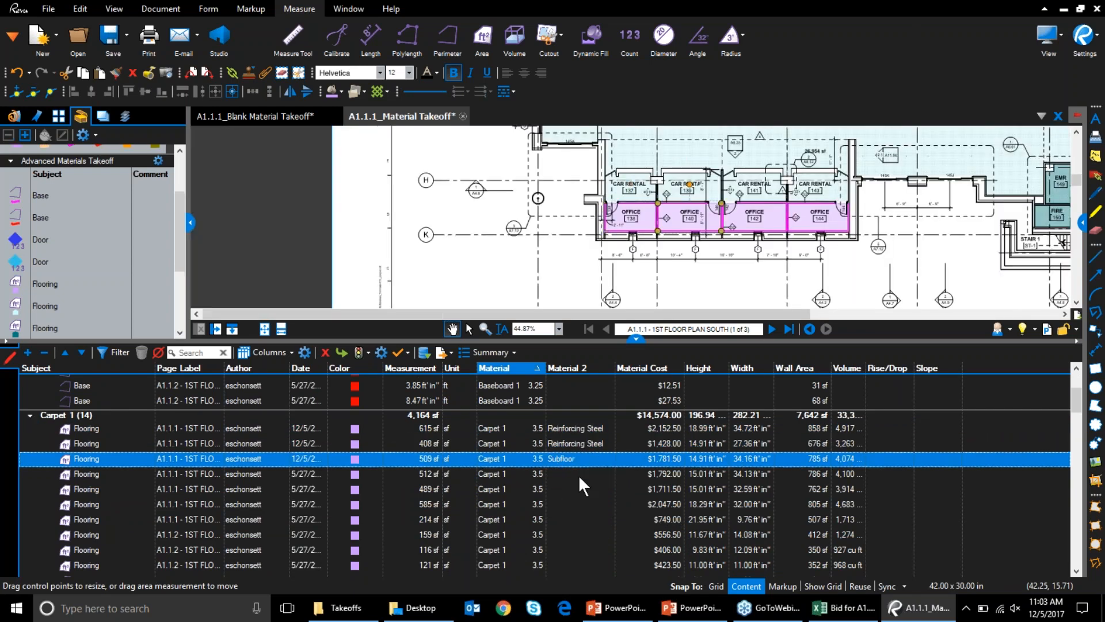
Step: Set Material 2 to Subfloor for the 512 sf Carpet 1 flooring markup
{"action": "left_click", "coordinate": [579, 475]}
{"action": "left_click", "coordinate": [579, 475]}
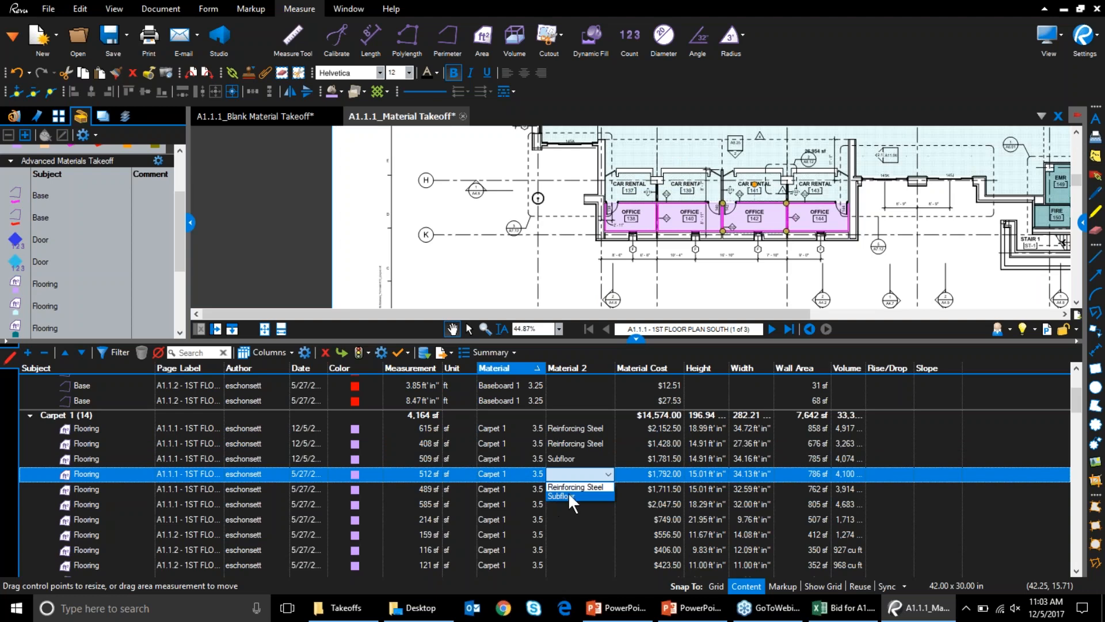
{"action": "left_click", "coordinate": [574, 495]}
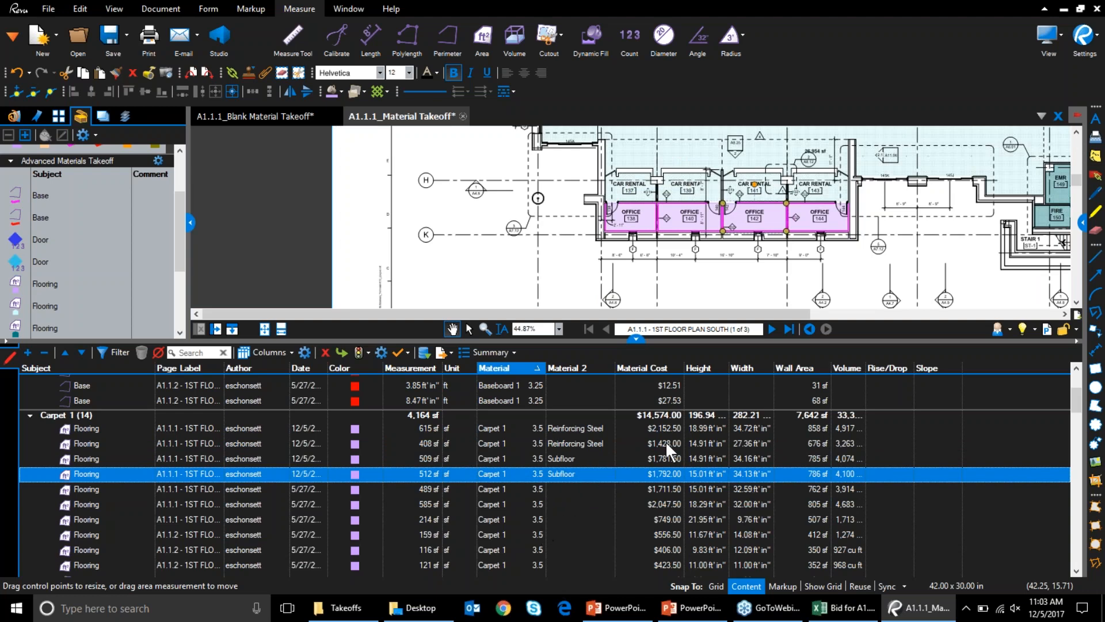
Step: Set Material 2 to Subfloor in the custom properties of the Carpet 01 flooring tool from the Advanced Materials Takeoff set
{"action": "left_click", "coordinate": [19, 292]}
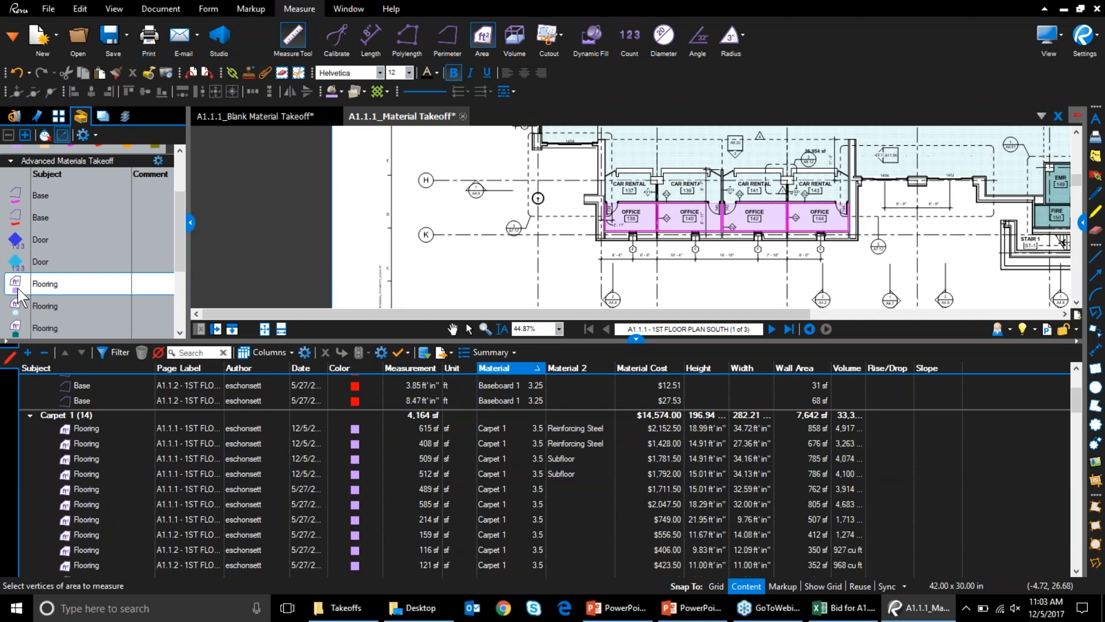
{"action": "left_click", "coordinate": [636, 342]}
{"action": "left_click_drag", "start_coordinate": [190, 345], "coordinate": [292, 350]}
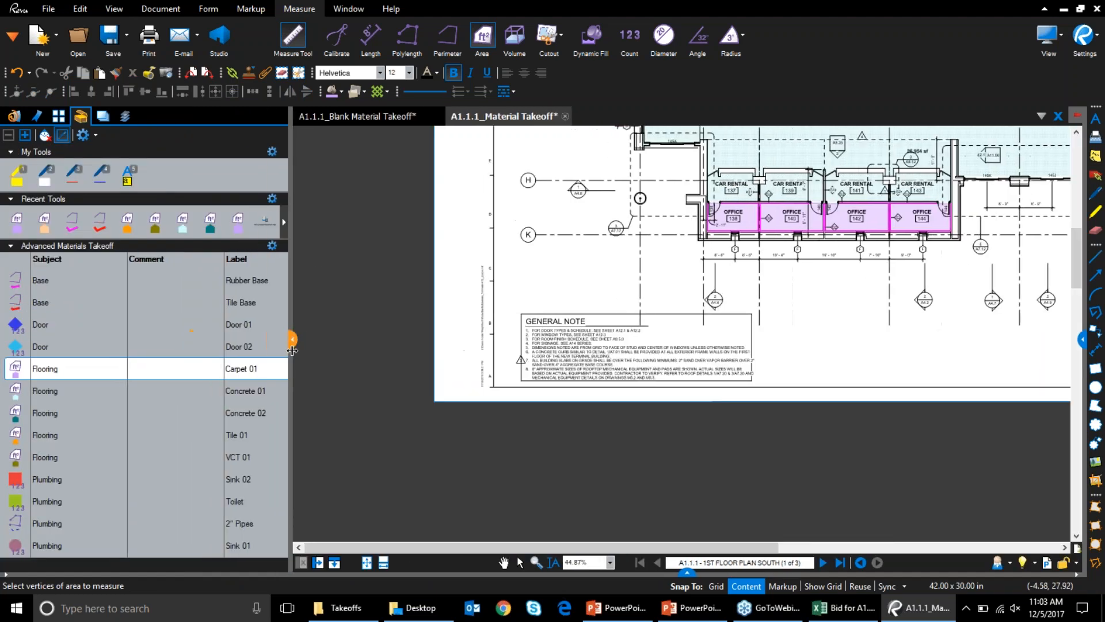
{"action": "left_click", "coordinate": [1082, 341]}
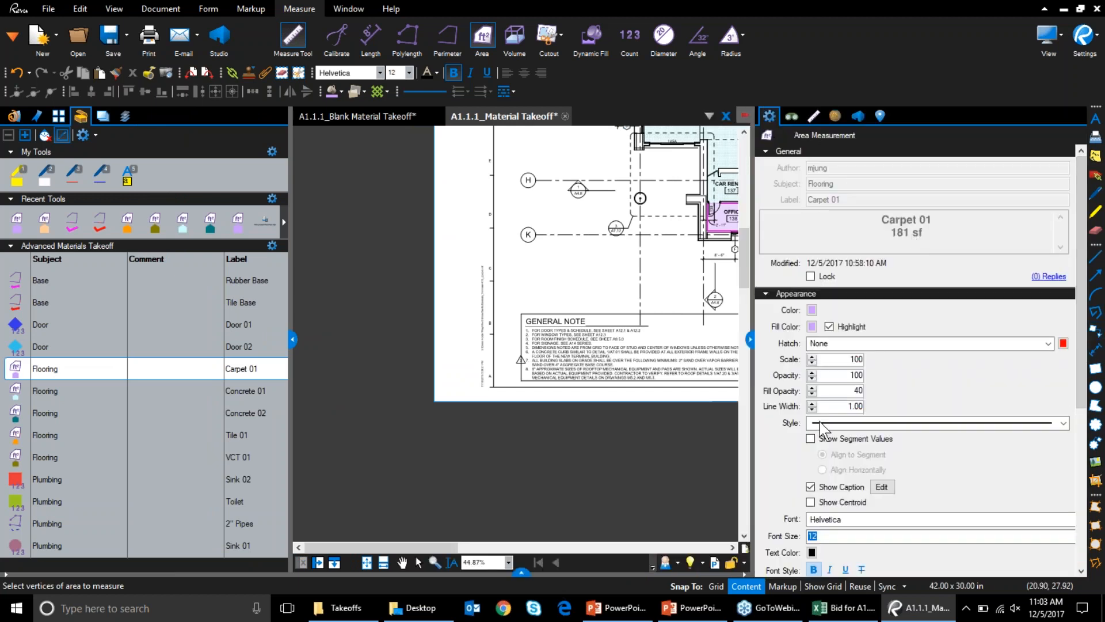
{"action": "left_click_drag", "start_coordinate": [1081, 282], "coordinate": [1081, 440]}
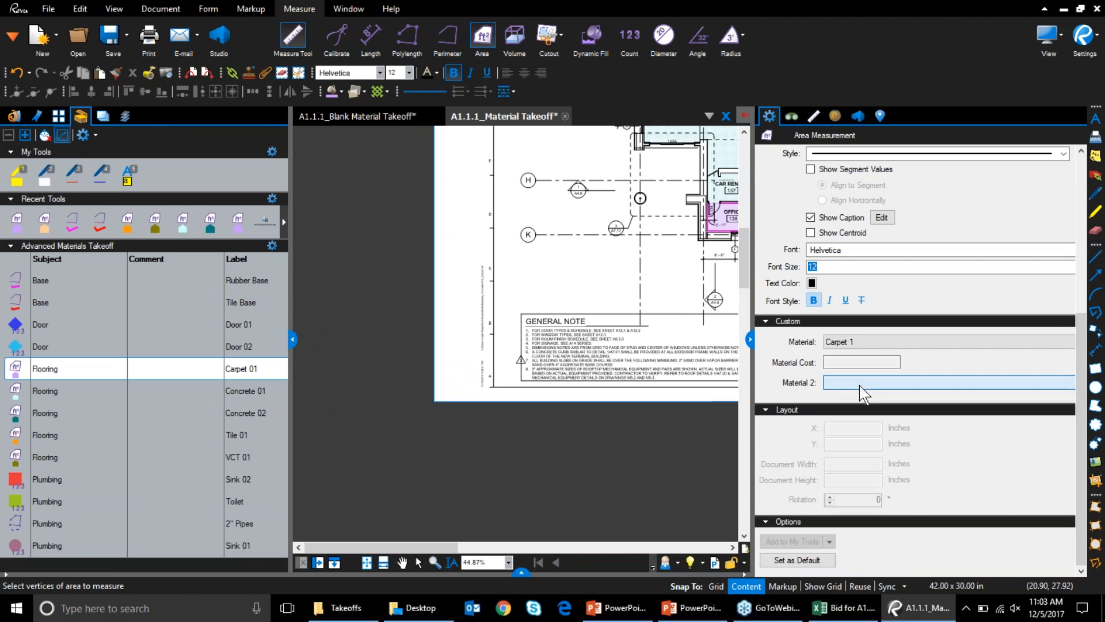
{"action": "left_click", "coordinate": [862, 384]}
{"action": "left_click", "coordinate": [852, 402]}
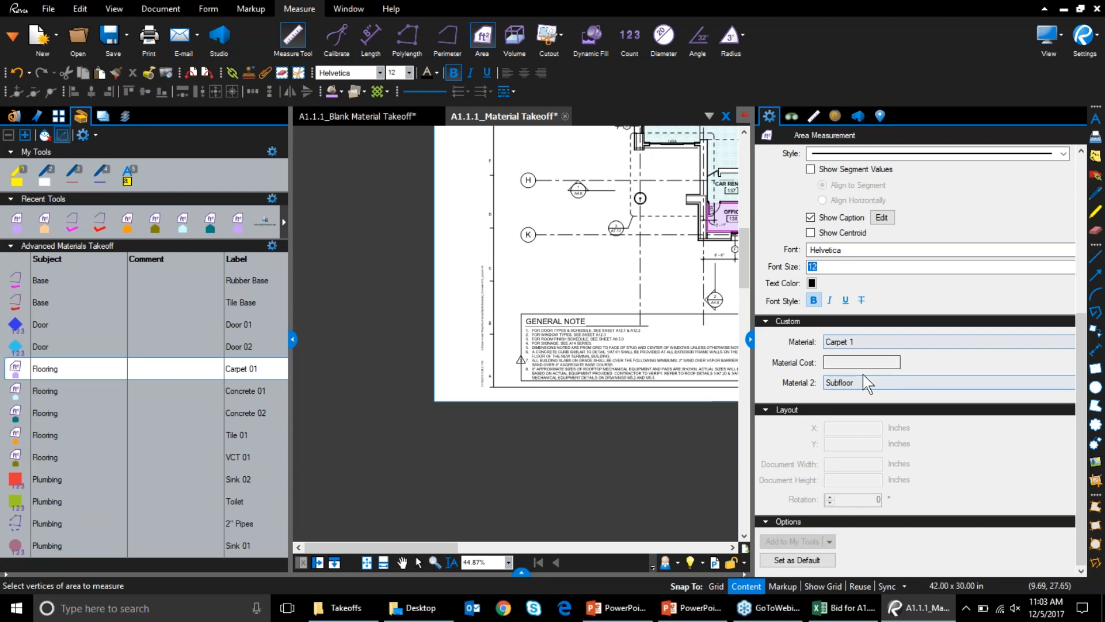
Step: Draw two Carpet 01 areas of about 240 sf and 228 sf above the General Note and bring back the Markups List
{"action": "left_click_drag", "start_coordinate": [551, 247], "coordinate": [591, 269]}
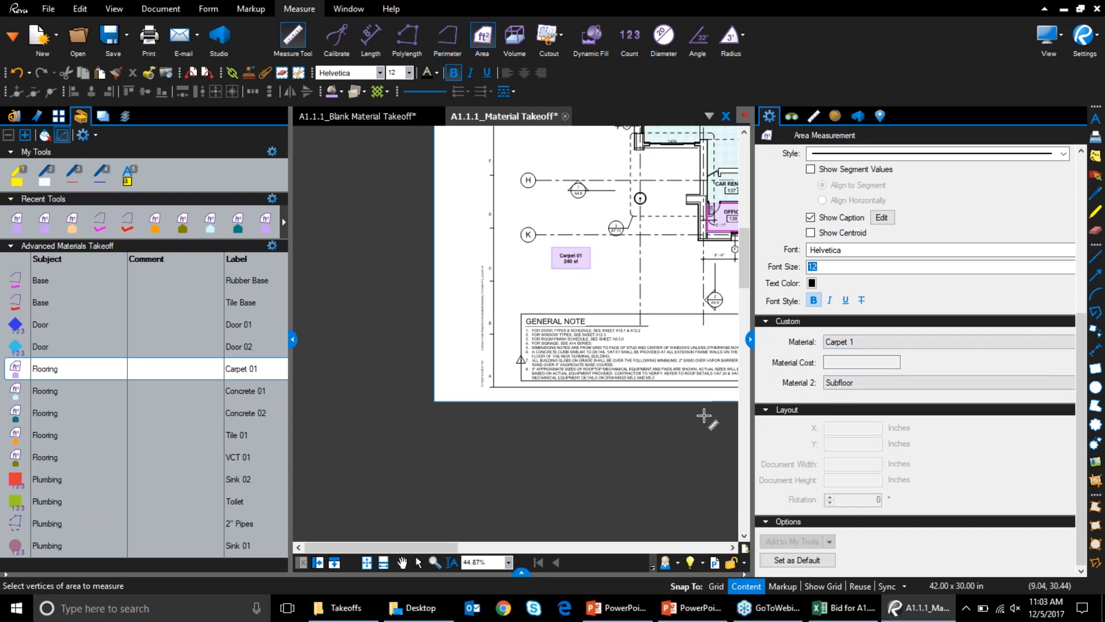
{"action": "left_click_drag", "start_coordinate": [523, 283], "coordinate": [565, 304]}
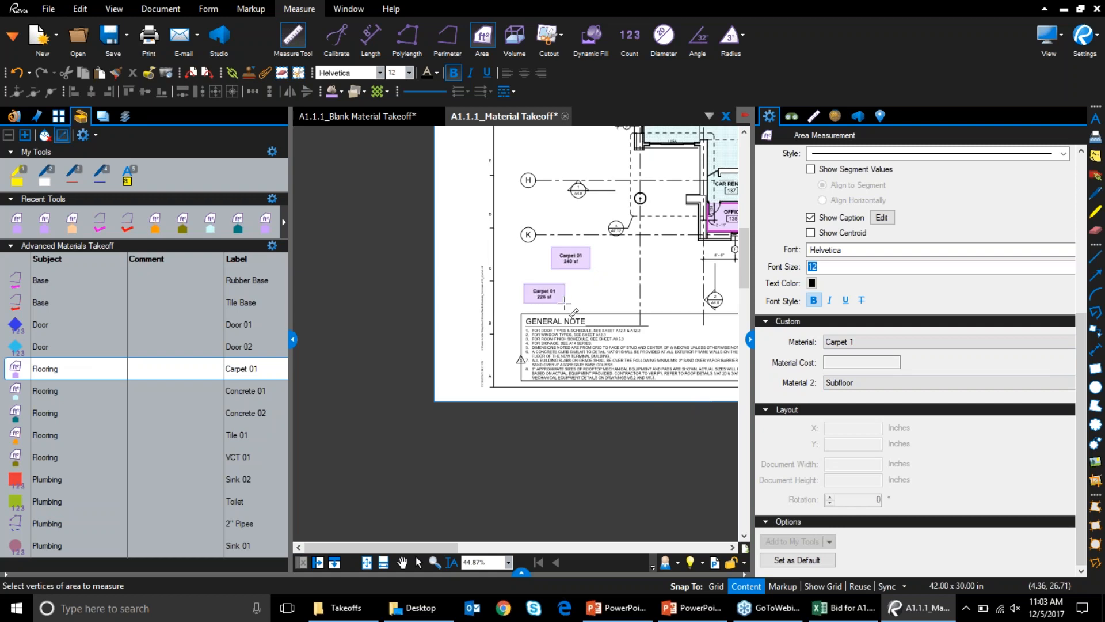
{"action": "left_click", "coordinate": [521, 571]}
{"action": "left_click_drag", "start_coordinate": [513, 513], "coordinate": [495, 382]}
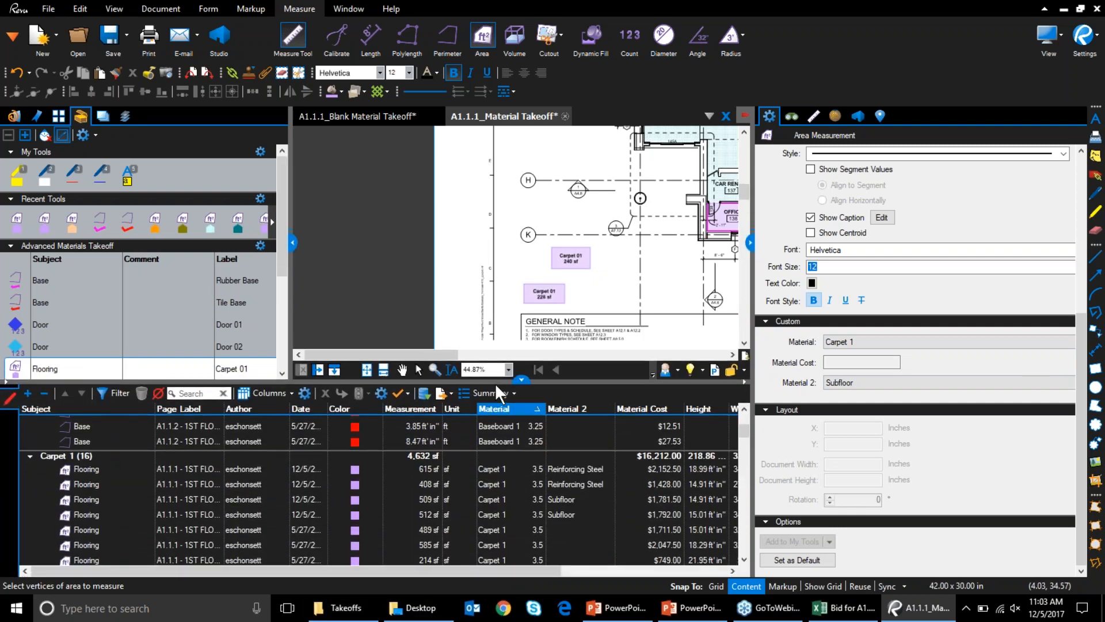
{"action": "key", "text": "Escape"}
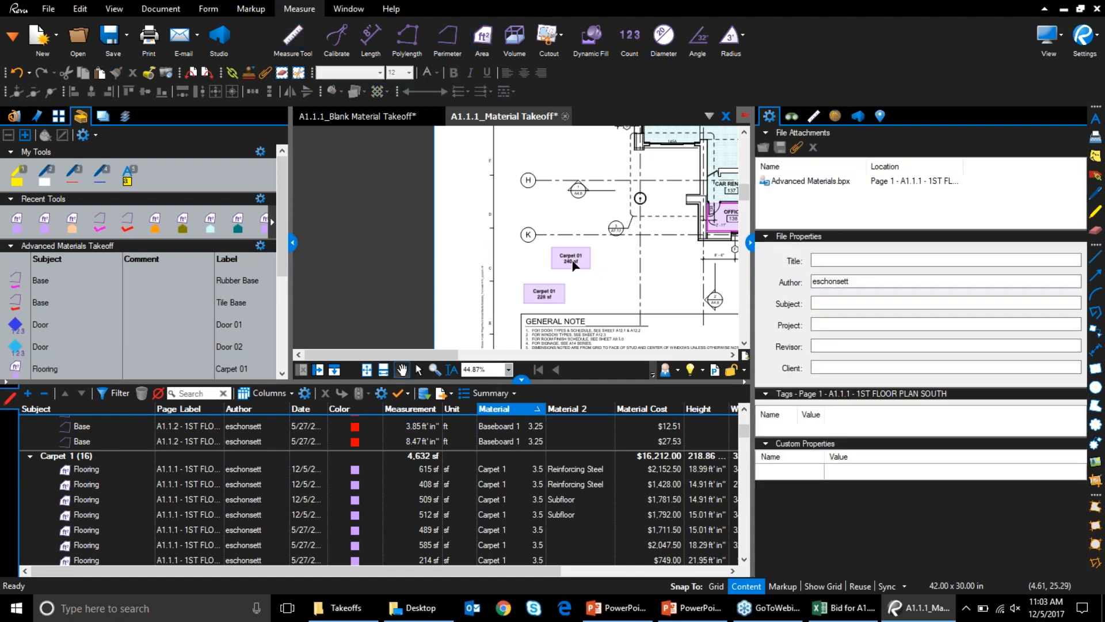
Step: Select each new Carpet 01 area and check its Material 2 assignment in the Markups List
{"action": "left_click", "coordinate": [572, 260]}
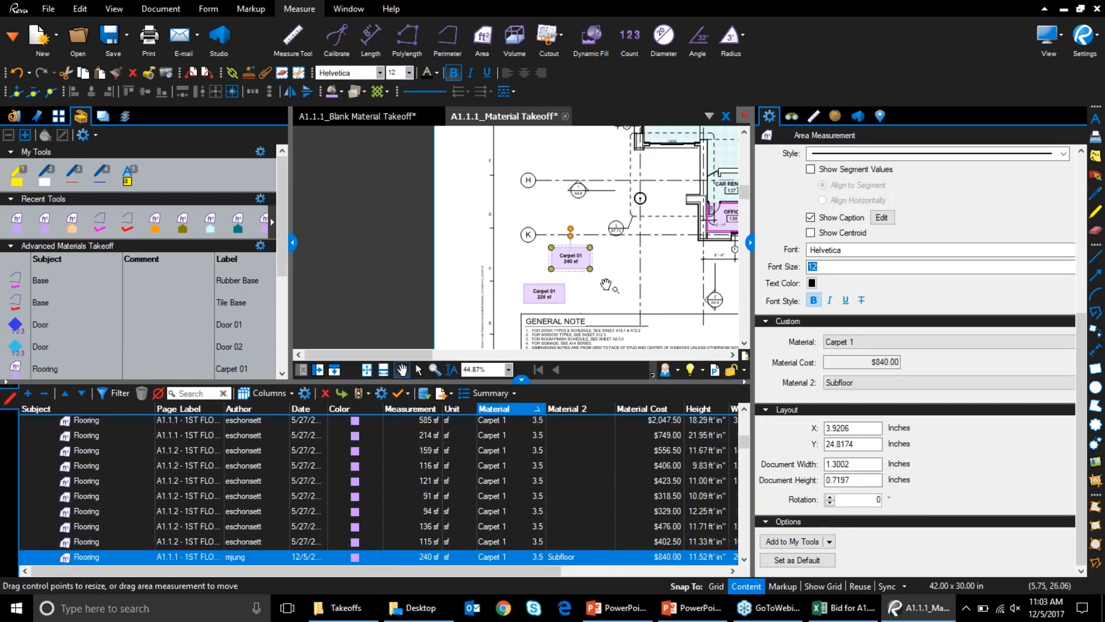
{"action": "scroll", "coordinate": [606, 284], "scroll_direction": "up", "scroll_amount": 5}
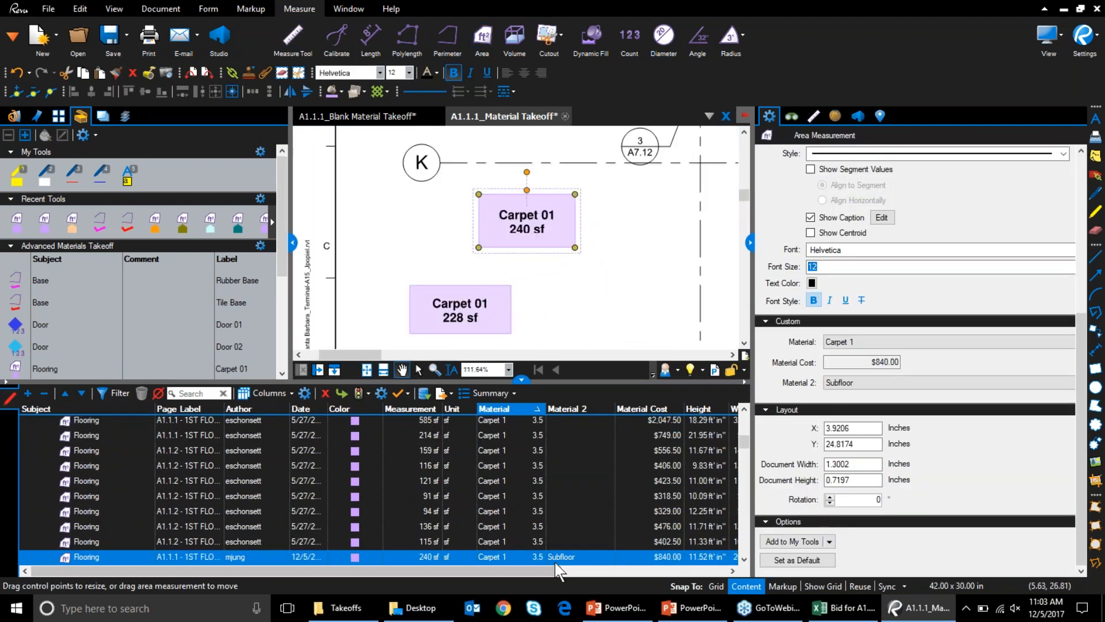
{"action": "left_click", "coordinate": [485, 317]}
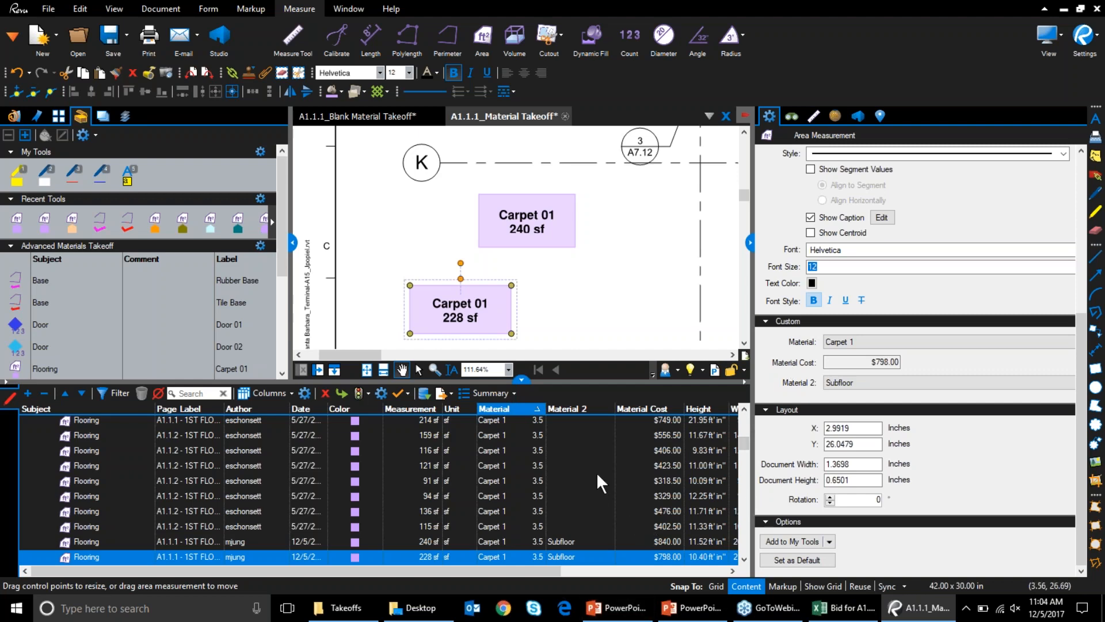
{"action": "left_click", "coordinate": [1093, 22]}
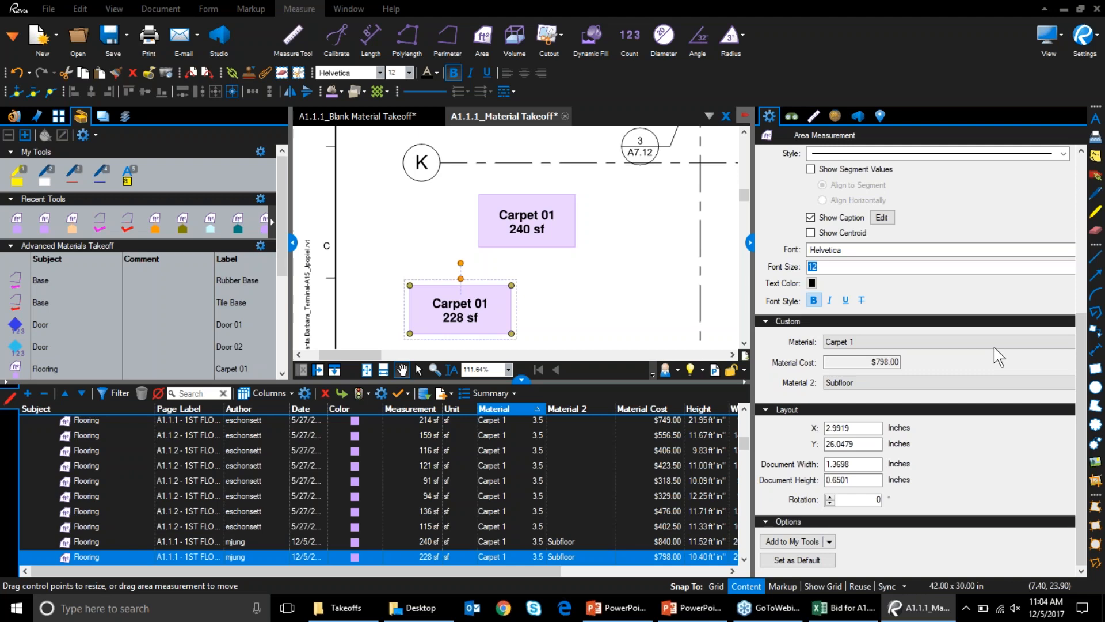
Step: Hide the properties, the tool sets and the Markups List so the drawing fills the workspace
{"action": "left_click", "coordinate": [750, 242]}
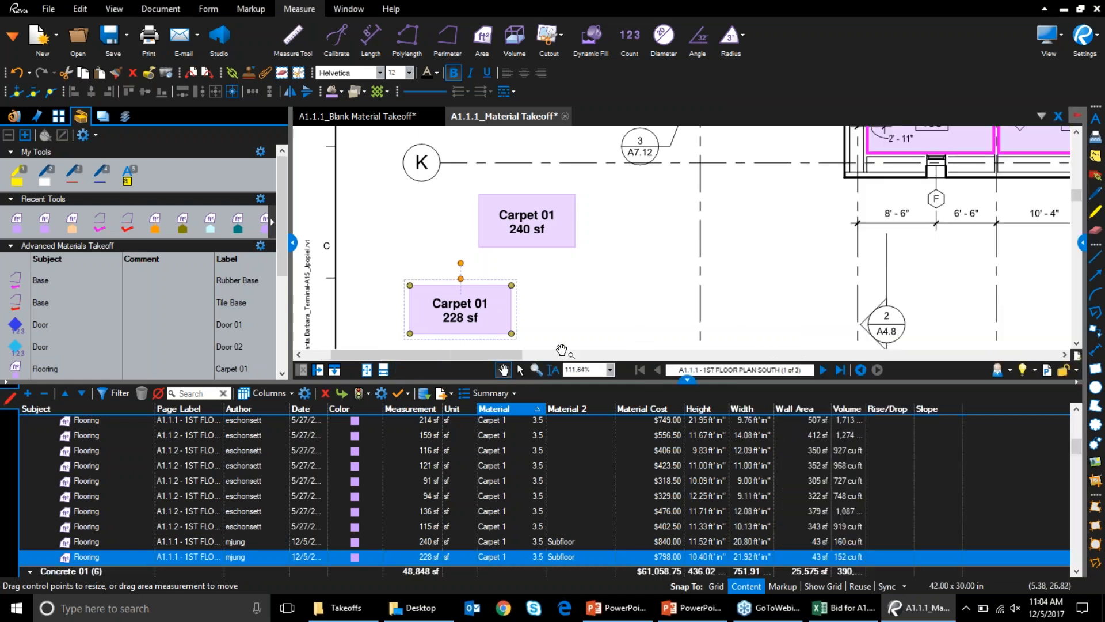
{"action": "left_click", "coordinate": [293, 243]}
{"action": "left_click", "coordinate": [542, 380]}
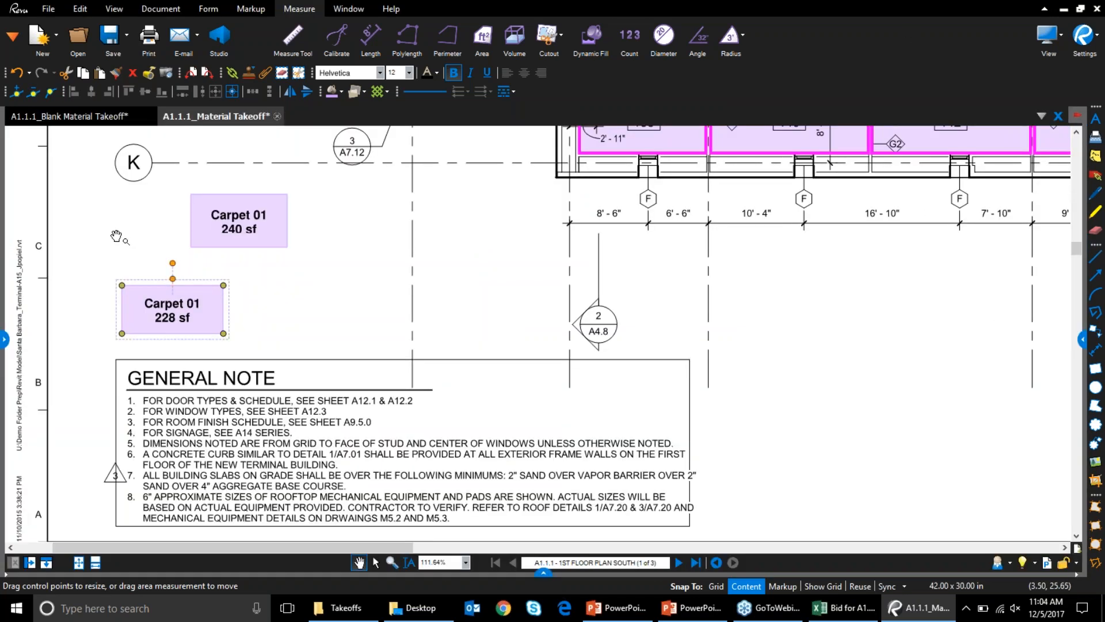
Step: Delete both sample Carpet 01 areas above the General Note
{"action": "left_click", "coordinate": [90, 175]}
{"action": "left_click_drag", "start_coordinate": [226, 222], "coordinate": [232, 225]}
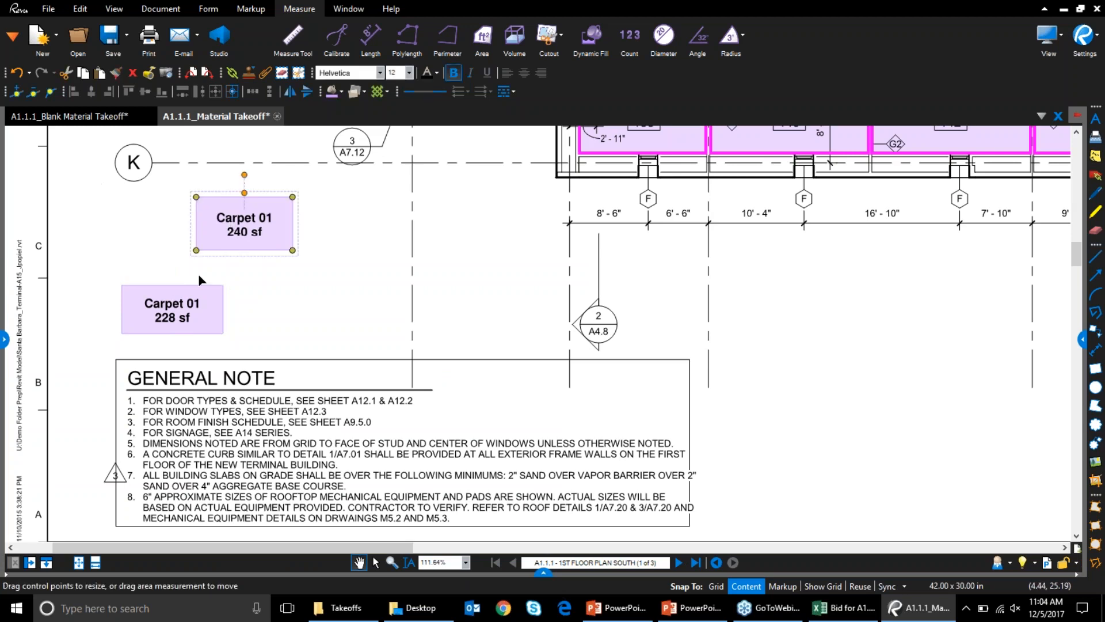
{"action": "left_click", "coordinate": [190, 323]}
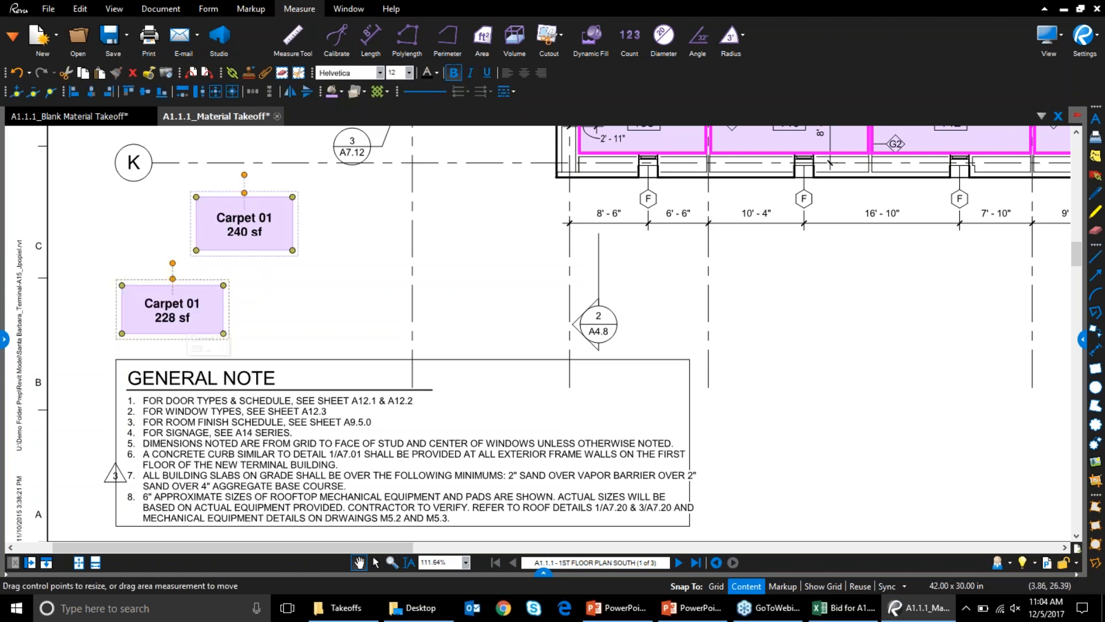
{"action": "key", "text": "Delete"}
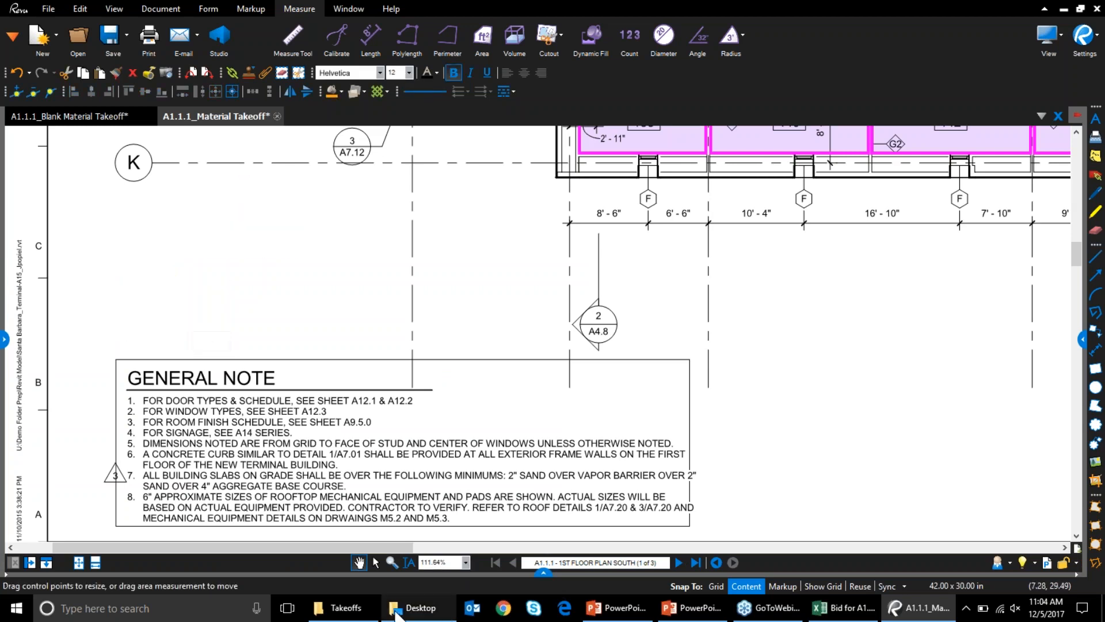
Step: Enable permissions to limit printing and editing in the document's PDF security, and enter and confirm the master password
{"action": "left_click", "coordinate": [78, 562]}
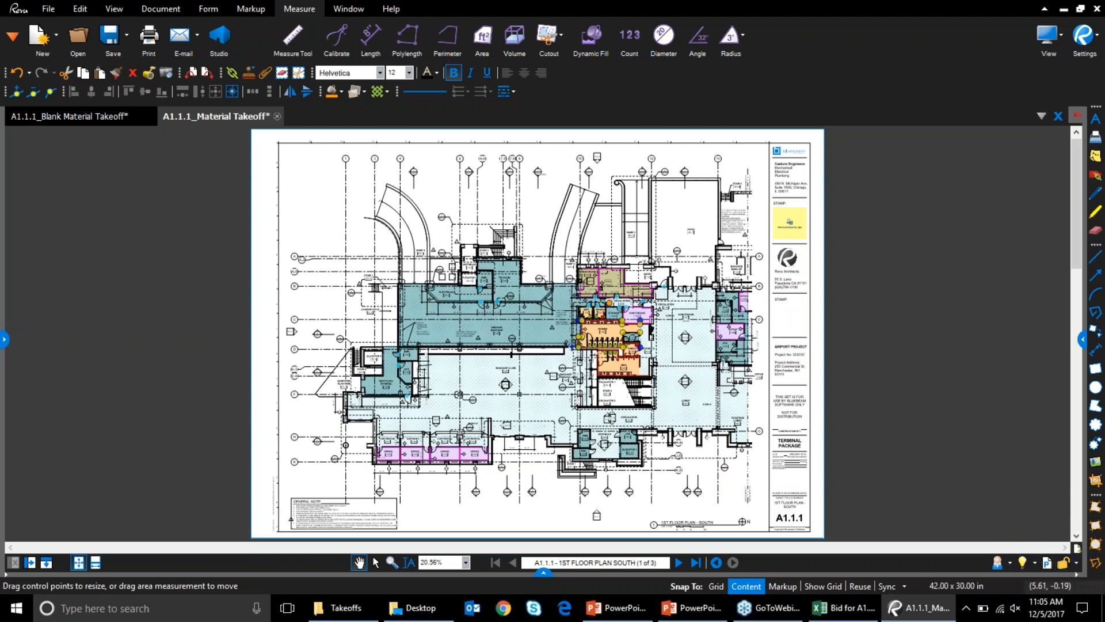
{"action": "left_click", "coordinate": [155, 7]}
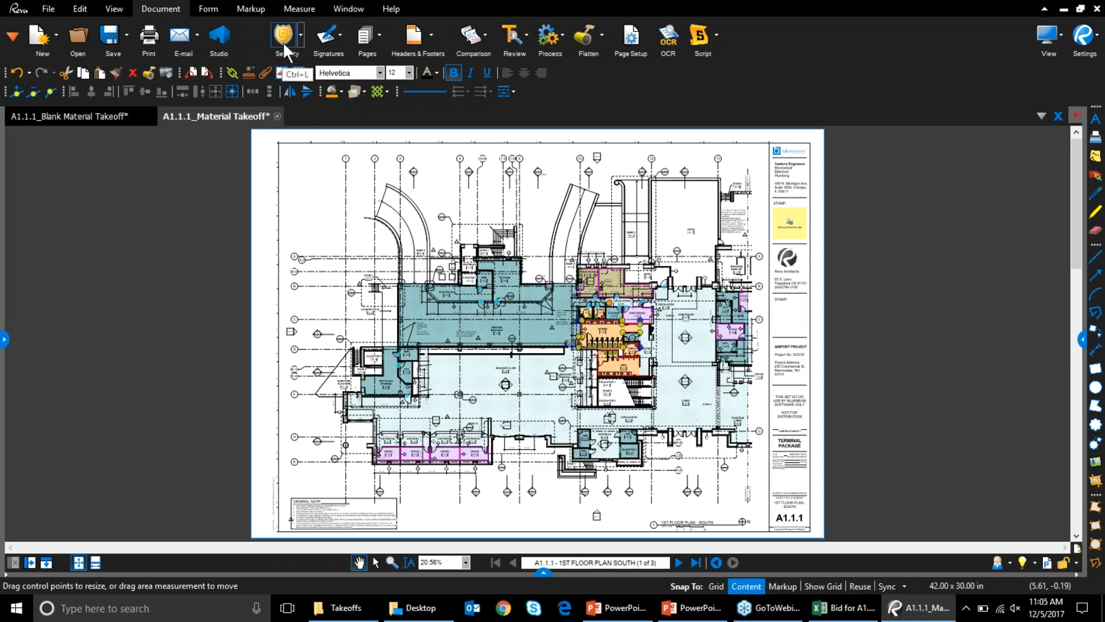
{"action": "left_click", "coordinate": [1062, 560]}
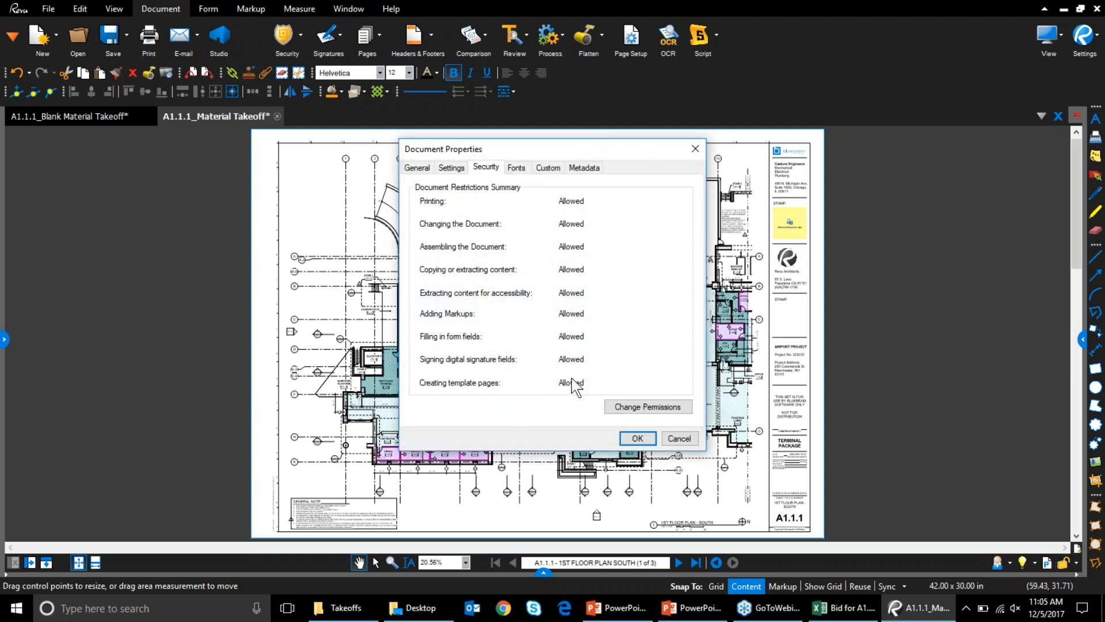
{"action": "left_click", "coordinate": [642, 407]}
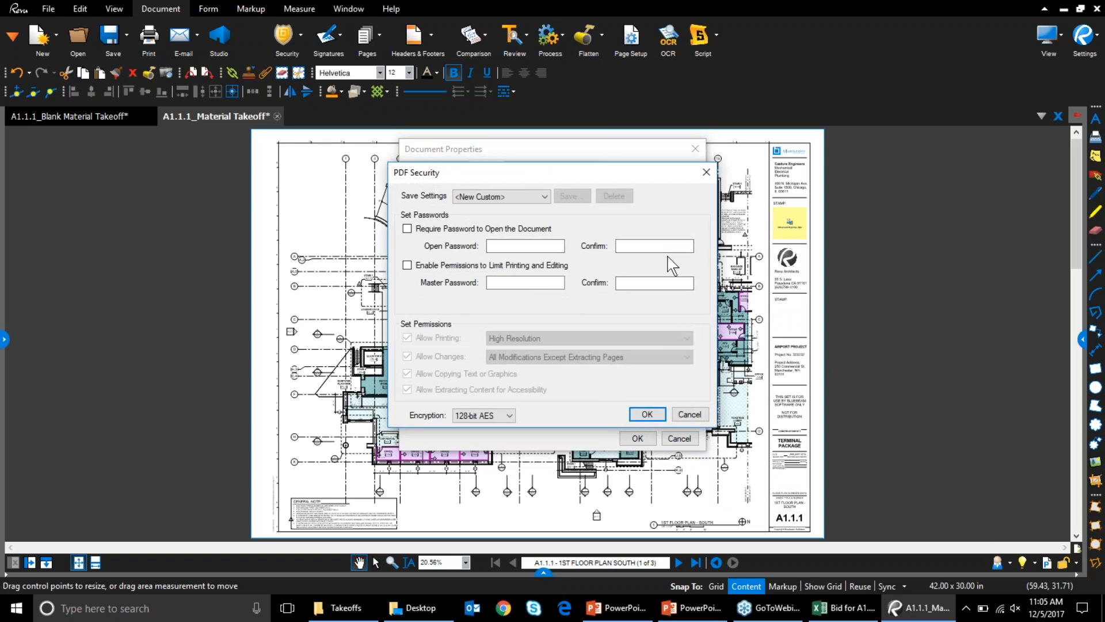
{"action": "left_click", "coordinate": [407, 266]}
{"action": "left_click", "coordinate": [508, 283]}
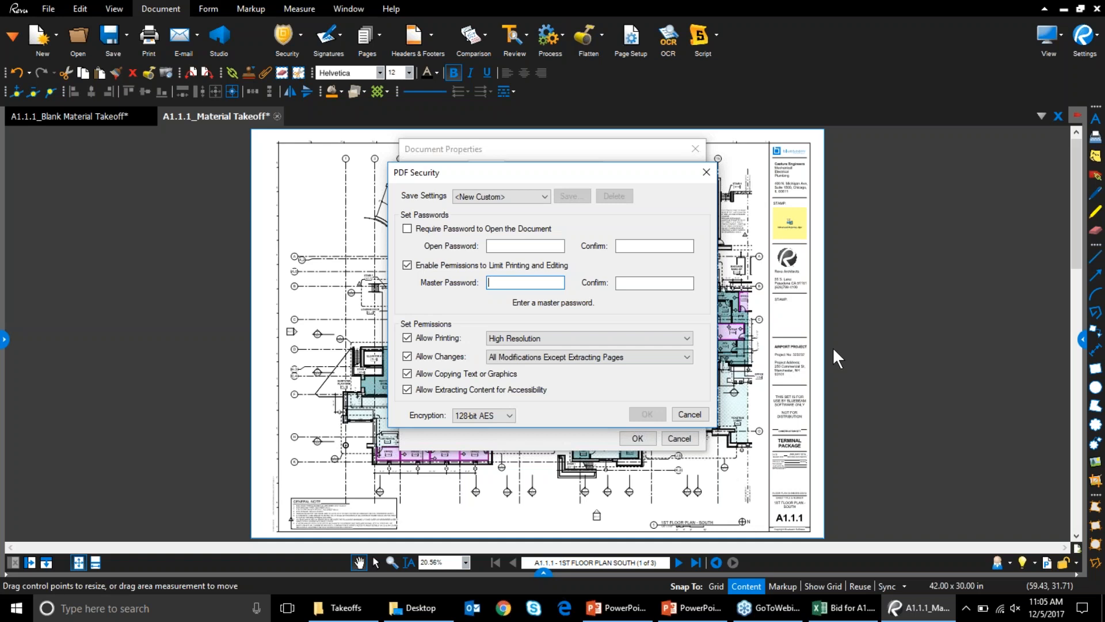
{"action": "type", "text": "•••"}
{"action": "key", "text": "Tab"}
{"action": "type", "text": "*"}
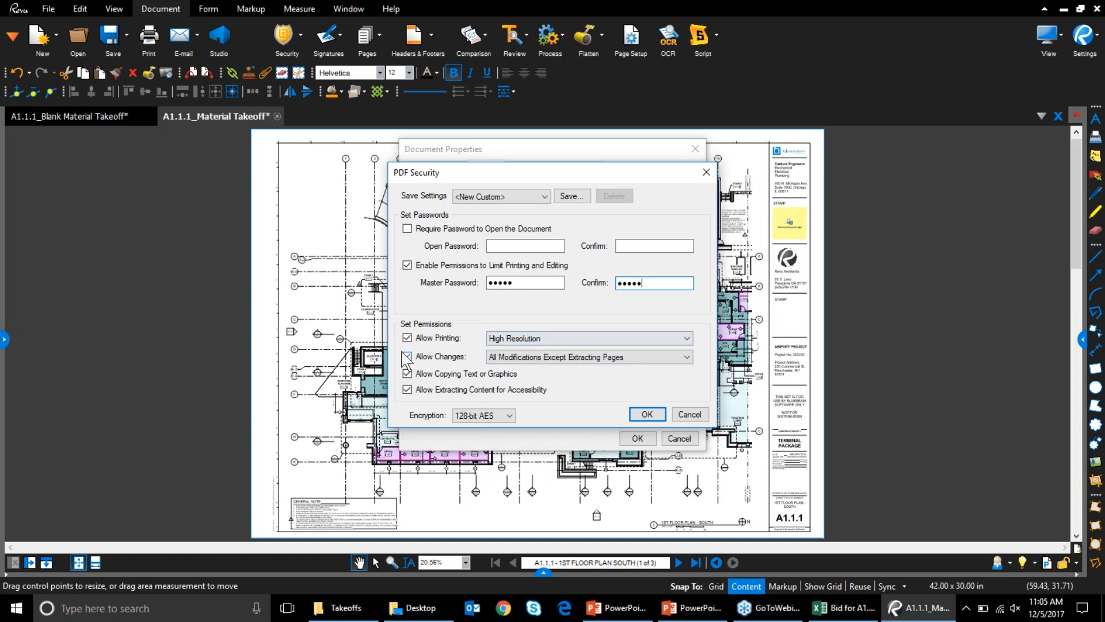
Step: Limit allowed changes to Filling in Form Fields (Including Signing) and disallow copying text or graphics
{"action": "left_click", "coordinate": [536, 344]}
{"action": "left_click", "coordinate": [537, 340]}
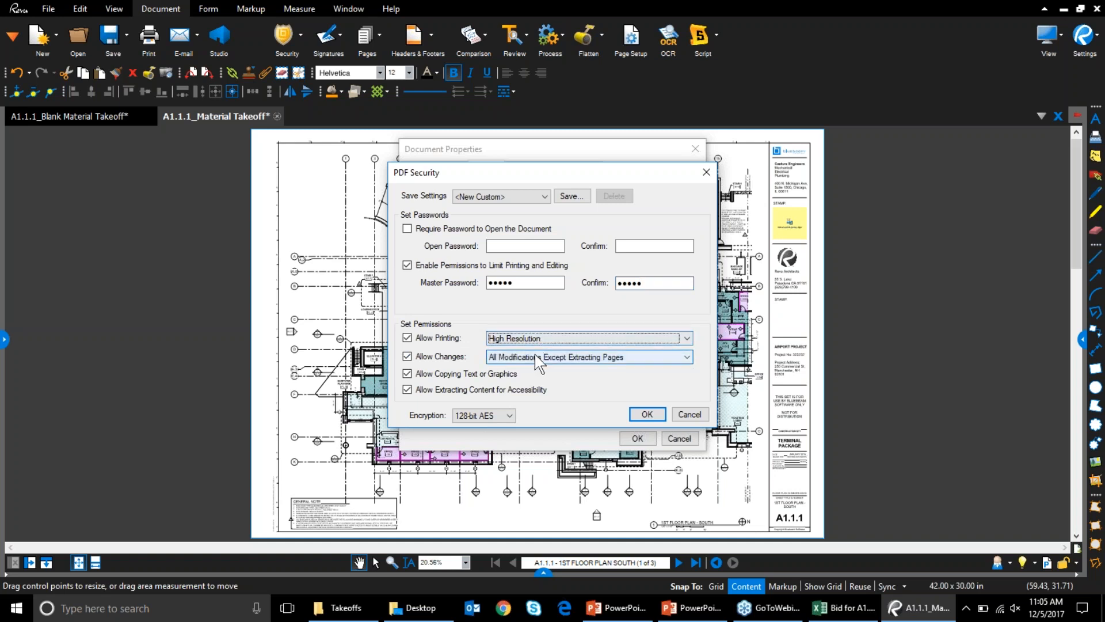
{"action": "left_click", "coordinate": [534, 356]}
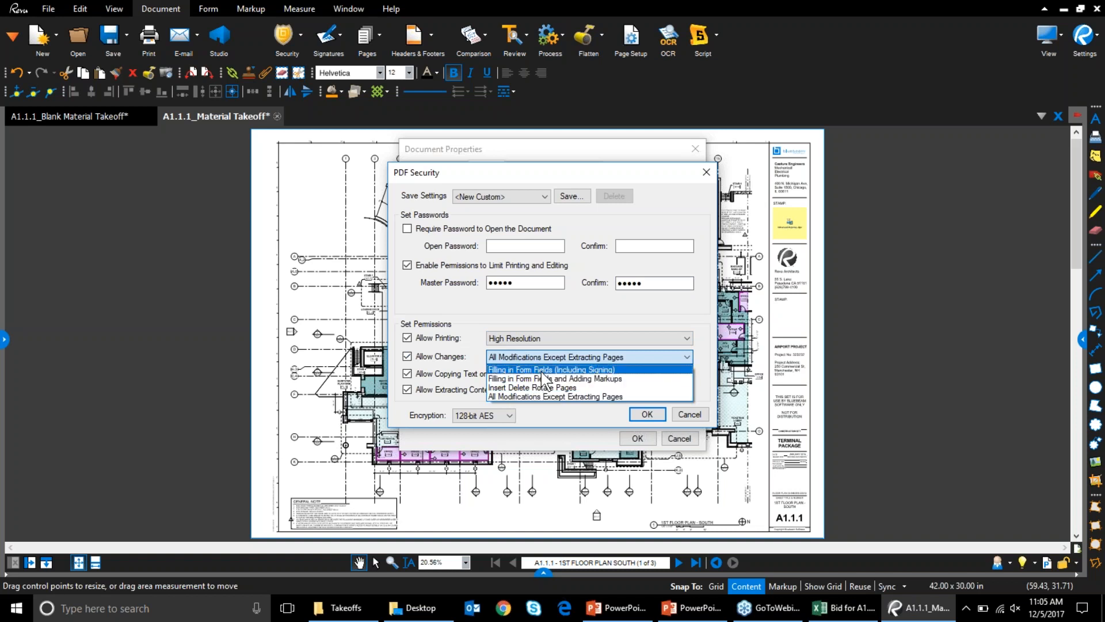
{"action": "left_click", "coordinate": [542, 370]}
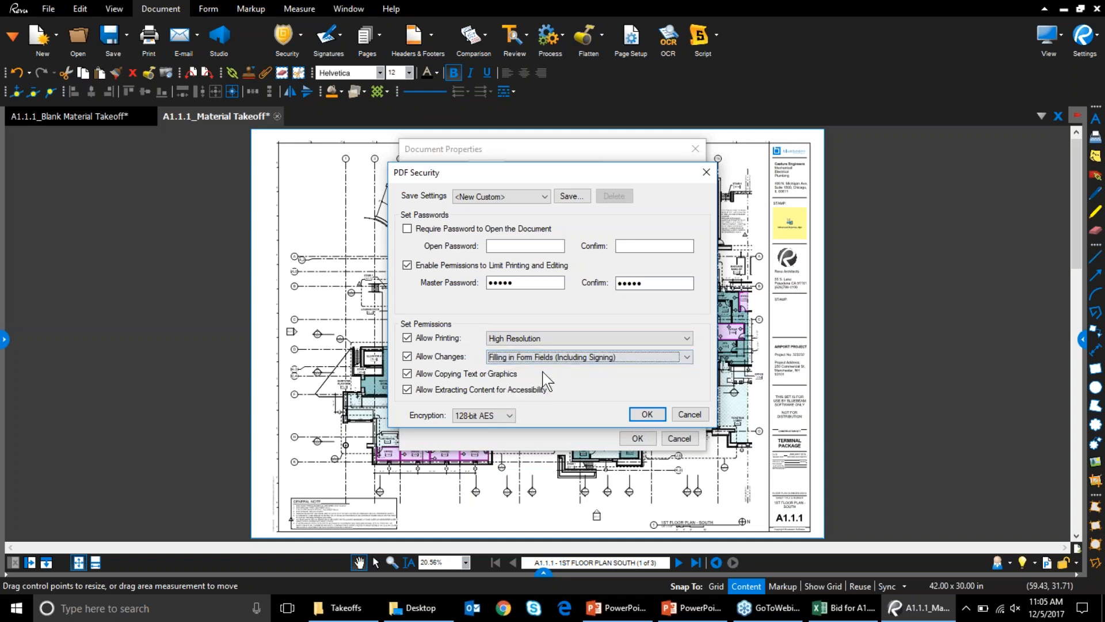
{"action": "left_click", "coordinate": [407, 374]}
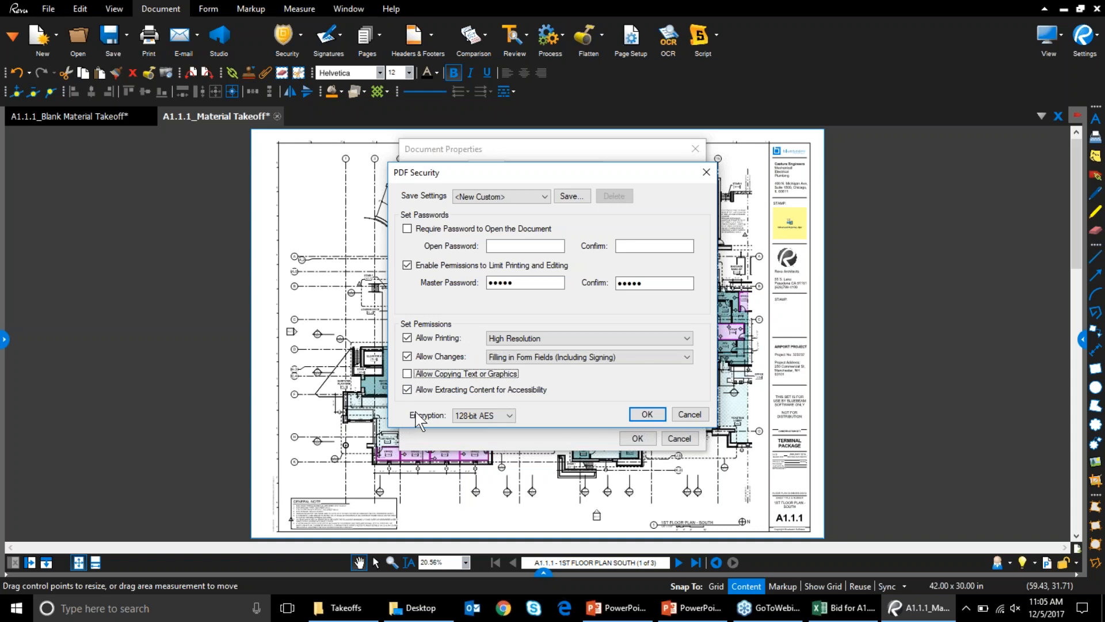
Step: Set the encryption to 256-bit AES and confirm the security settings and document properties
{"action": "left_click", "coordinate": [510, 415]}
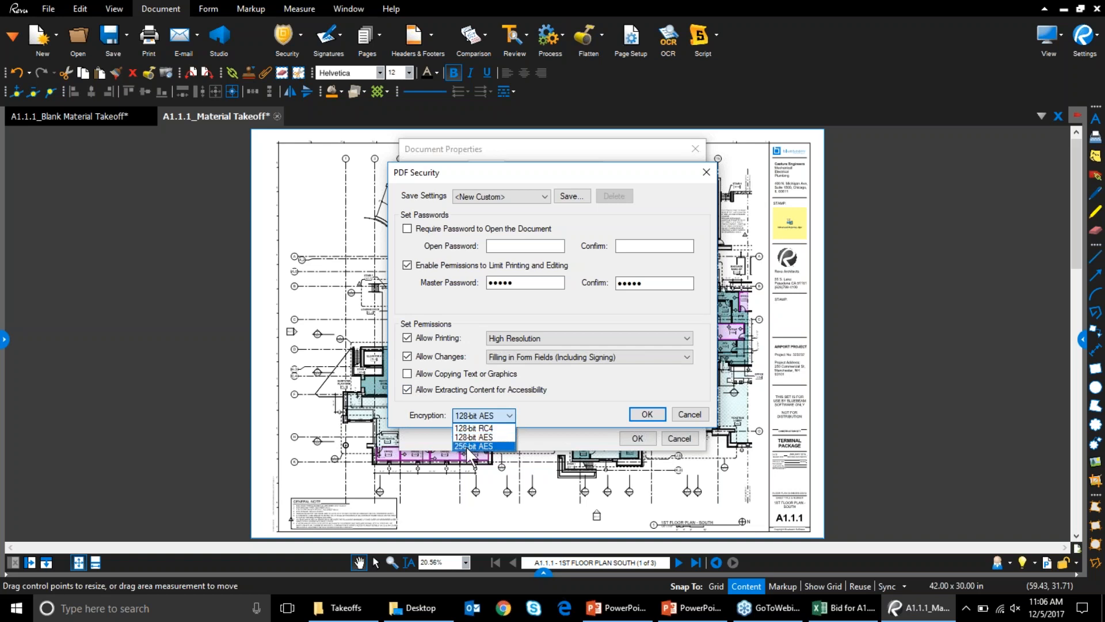
{"action": "left_click", "coordinate": [507, 447]}
{"action": "left_click", "coordinate": [651, 415]}
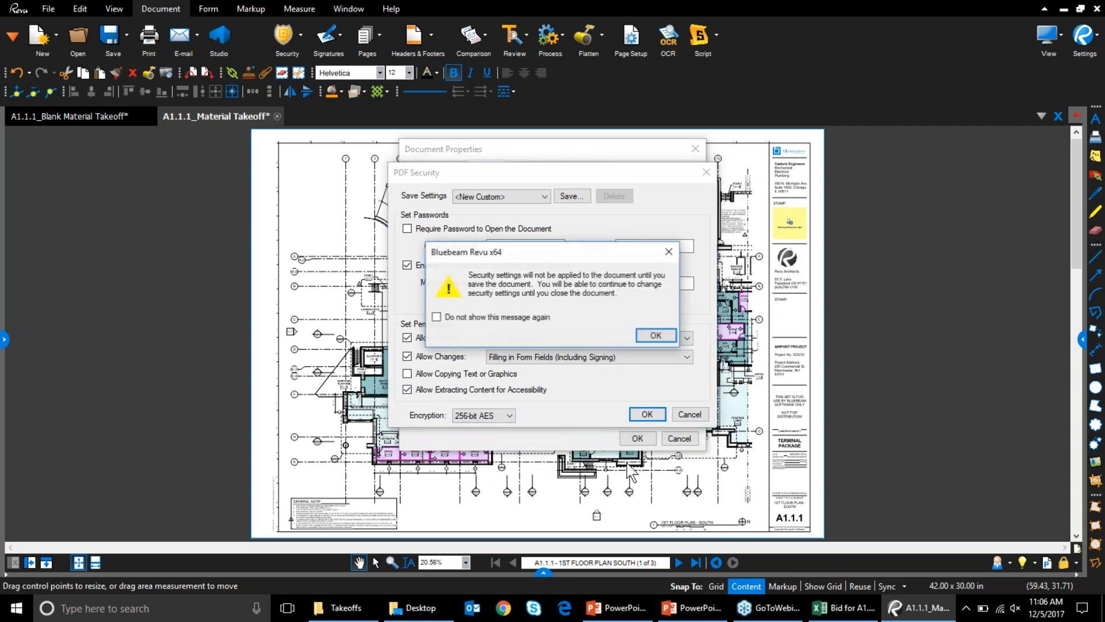
{"action": "left_click", "coordinate": [656, 334]}
{"action": "left_click", "coordinate": [637, 438]}
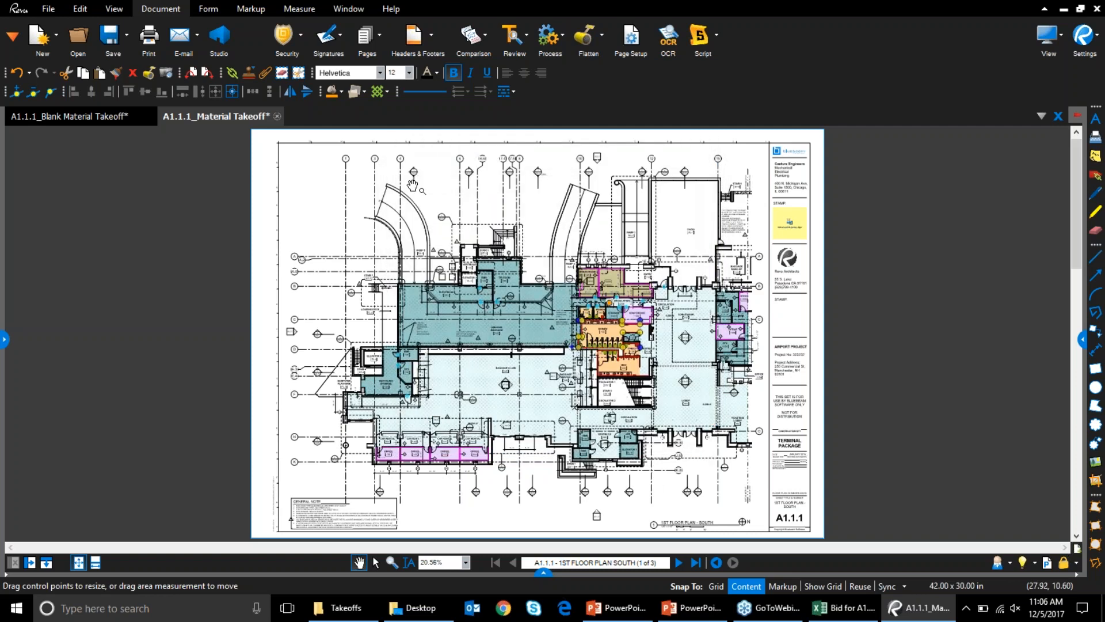
Step: Save a copy of the secured takeoff PDF in the Takeoffs folder as A1.1.1_Material Takeoff_signed
{"action": "right_click", "coordinate": [213, 117]}
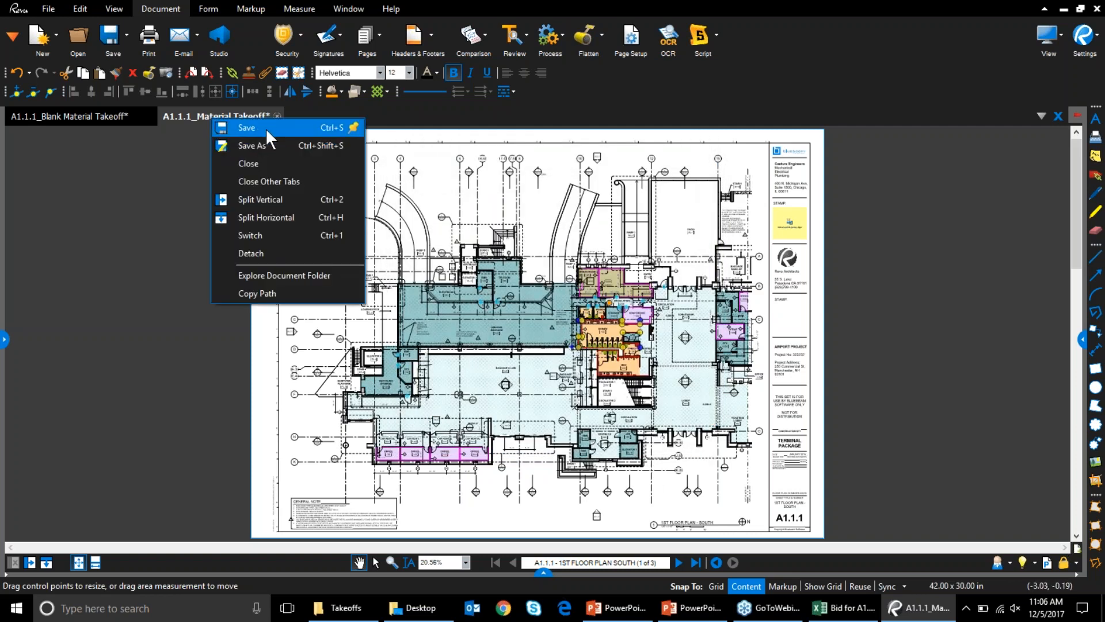
{"action": "left_click", "coordinate": [250, 143]}
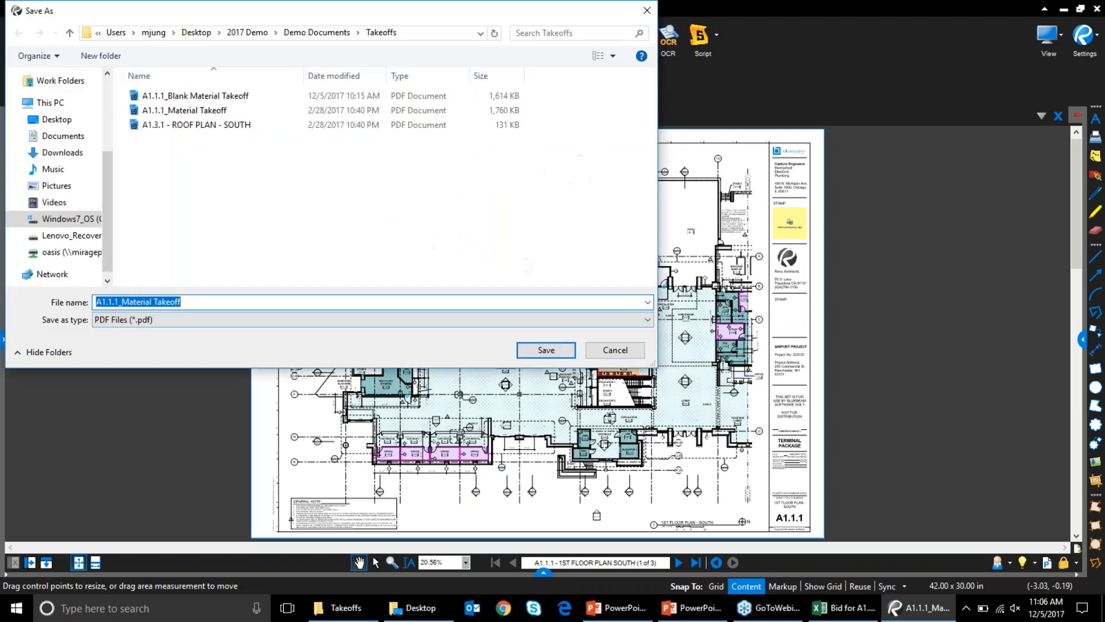
{"action": "left_click", "coordinate": [182, 303]}
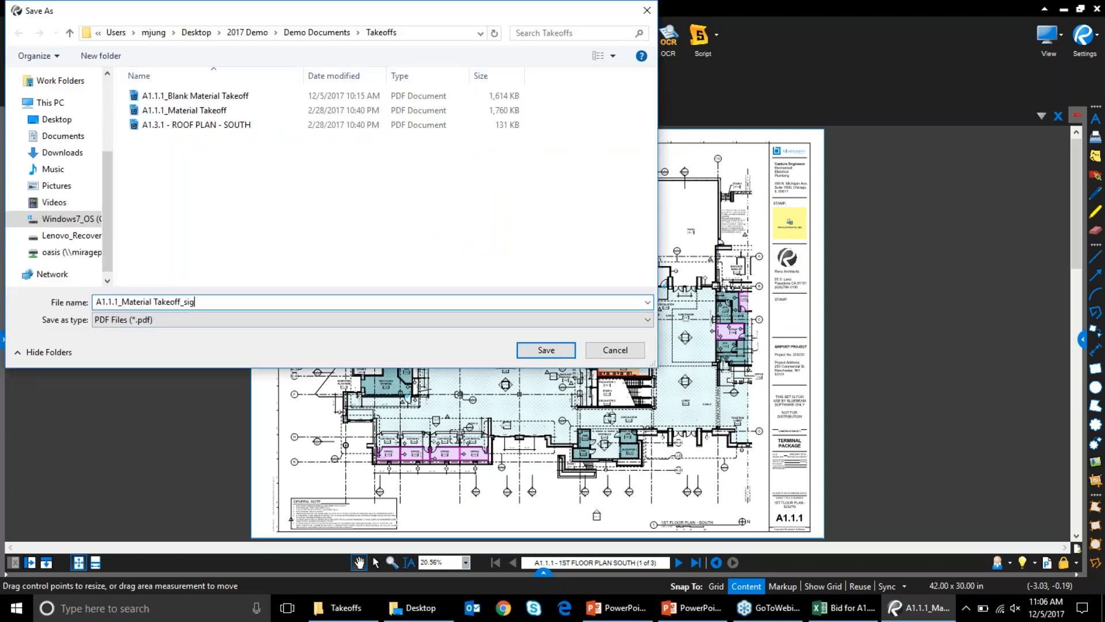
{"action": "key", "text": "Return"}
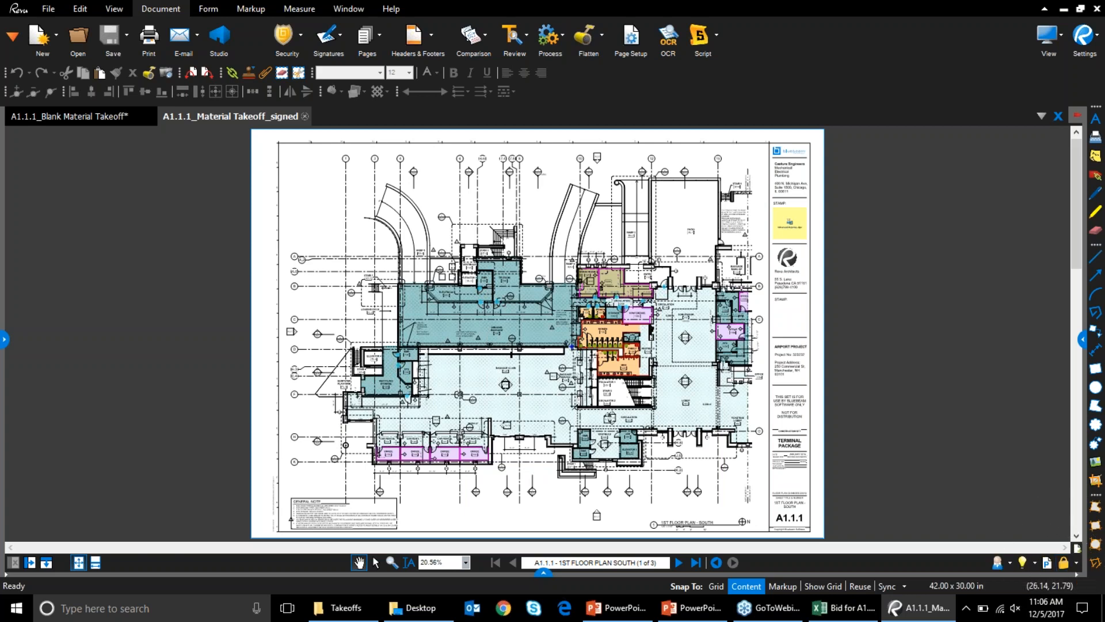
Step: Close the signed takeoff copy and reopen A1.1.1_Material Takeoff_signed.pdf from the recent files
{"action": "left_click", "coordinate": [305, 115]}
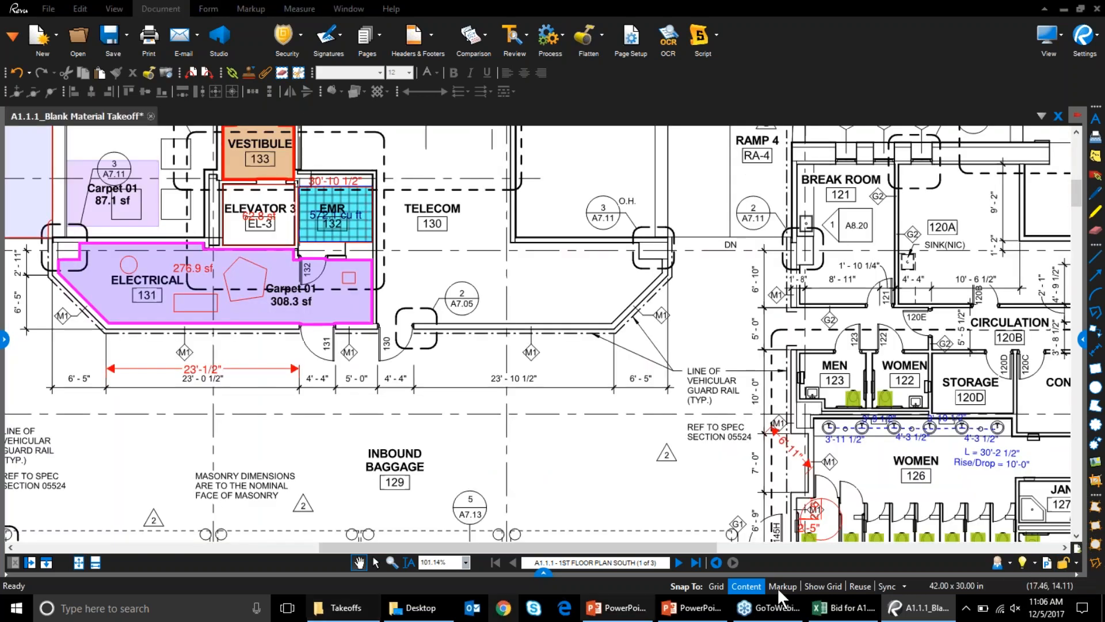
{"action": "left_click", "coordinate": [5, 341]}
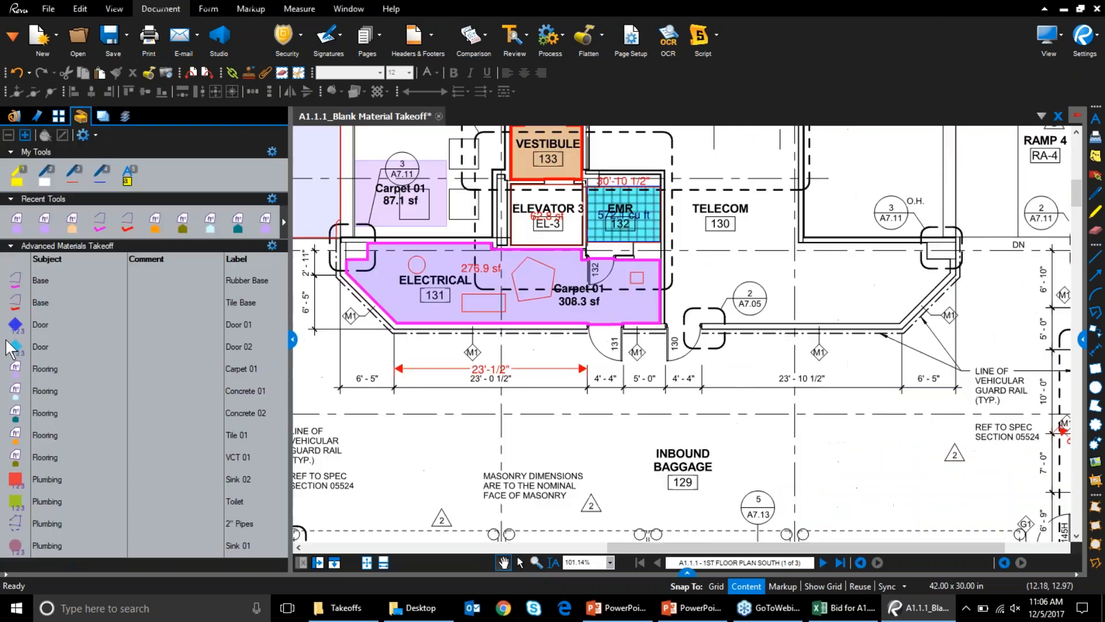
{"action": "left_click", "coordinate": [17, 113]}
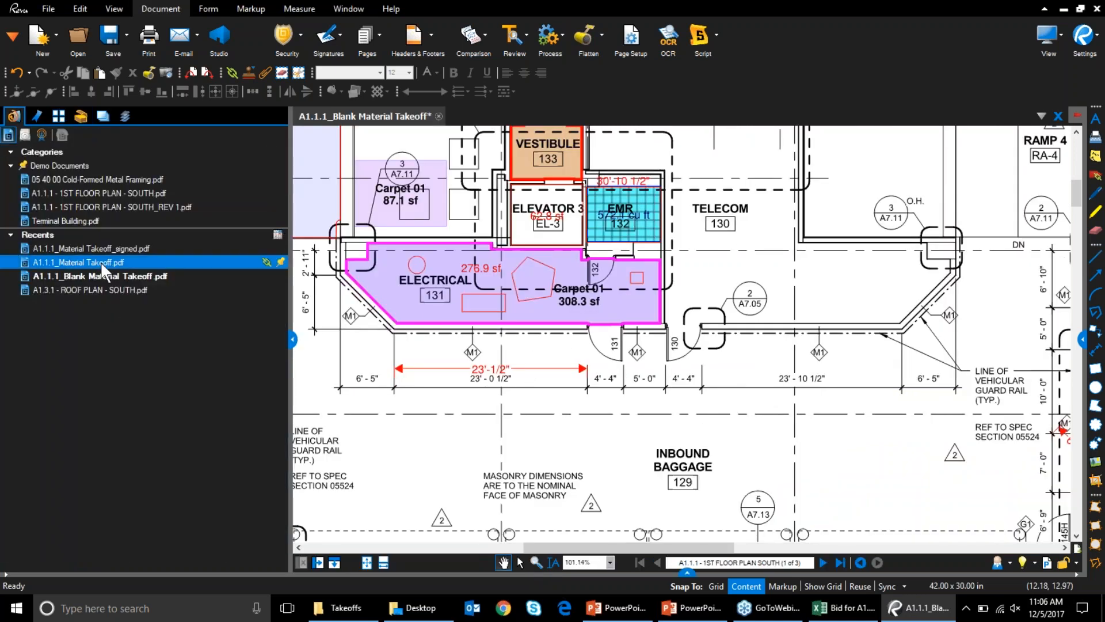
{"action": "left_click", "coordinate": [110, 249]}
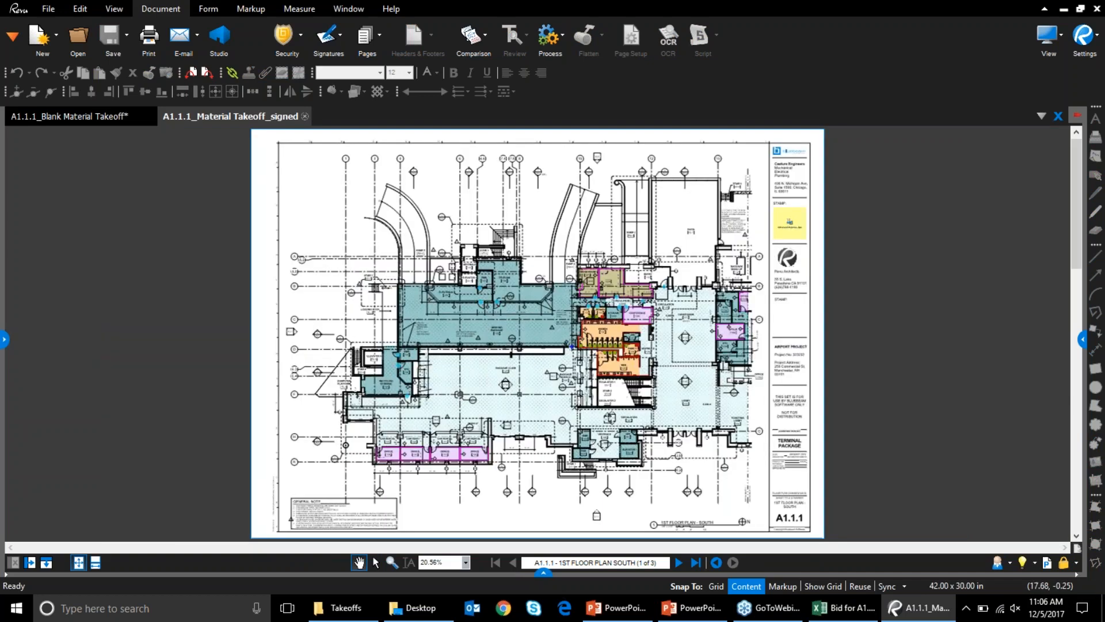
Step: Check which markup and measurement tools are available and measure a rectangular area beside the Inbound Baggage floor area
{"action": "left_click", "coordinate": [247, 9]}
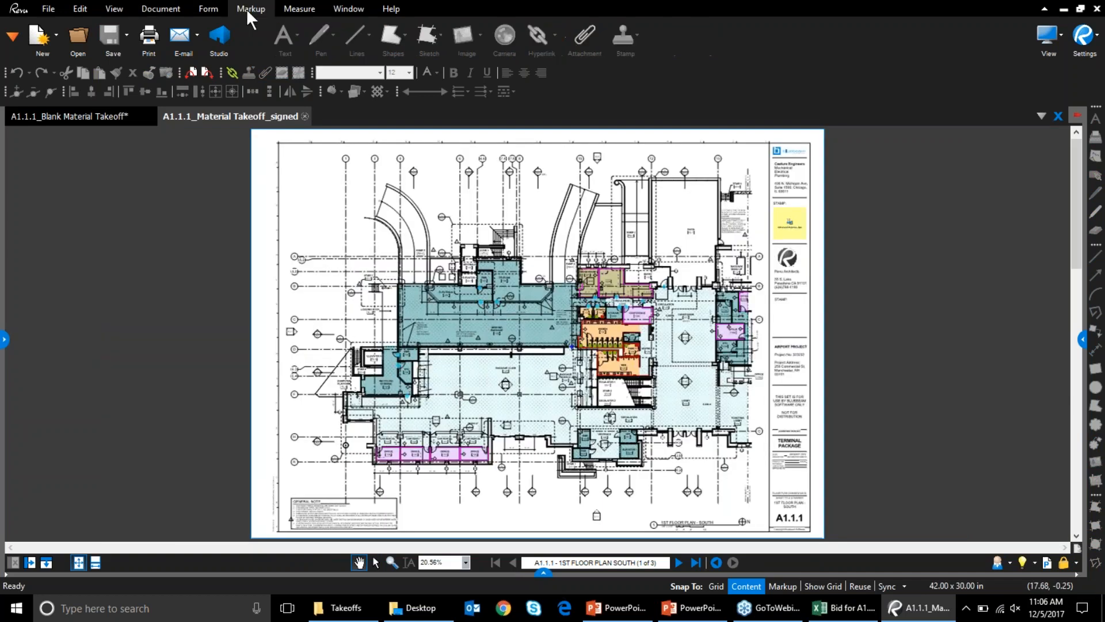
{"action": "left_click", "coordinate": [298, 9]}
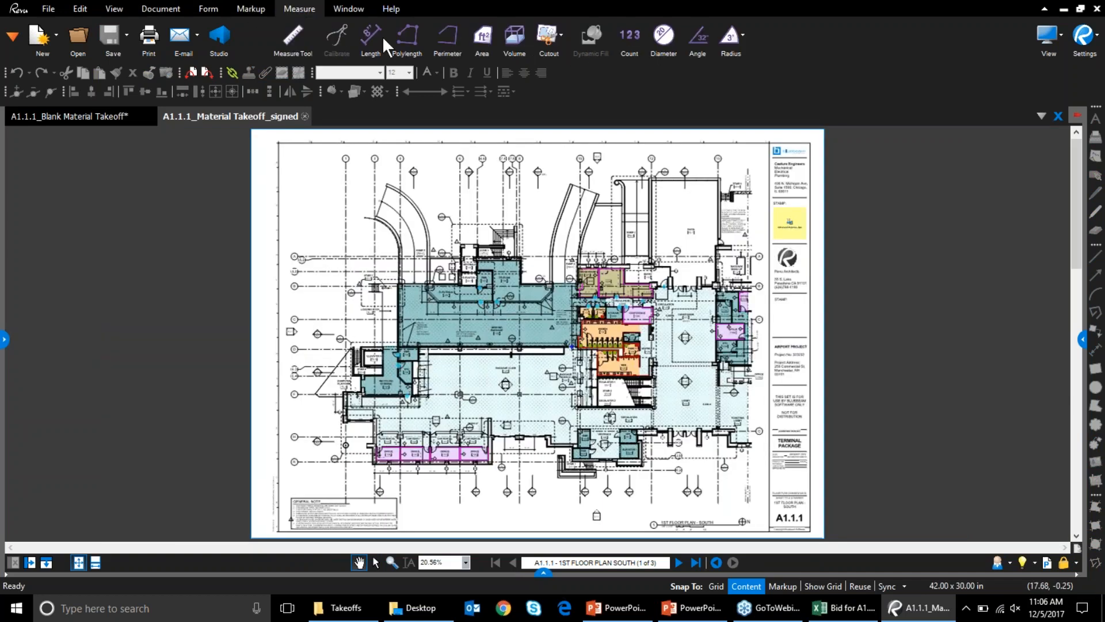
{"action": "left_click", "coordinate": [478, 44]}
{"action": "left_click_drag", "start_coordinate": [319, 272], "coordinate": [369, 306]}
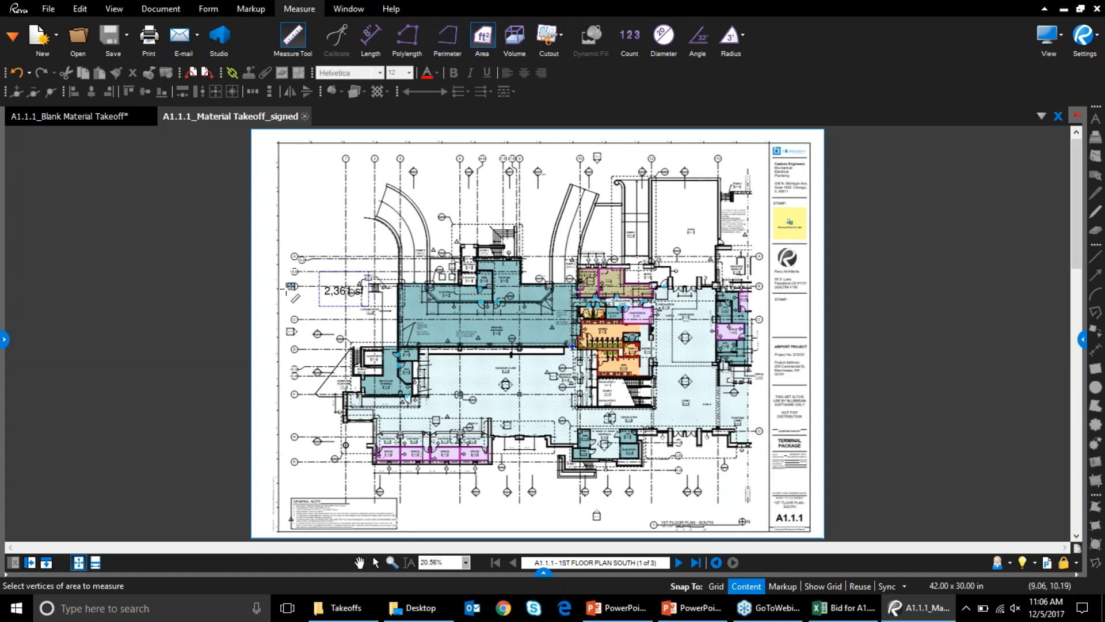
{"action": "key", "text": "Escape"}
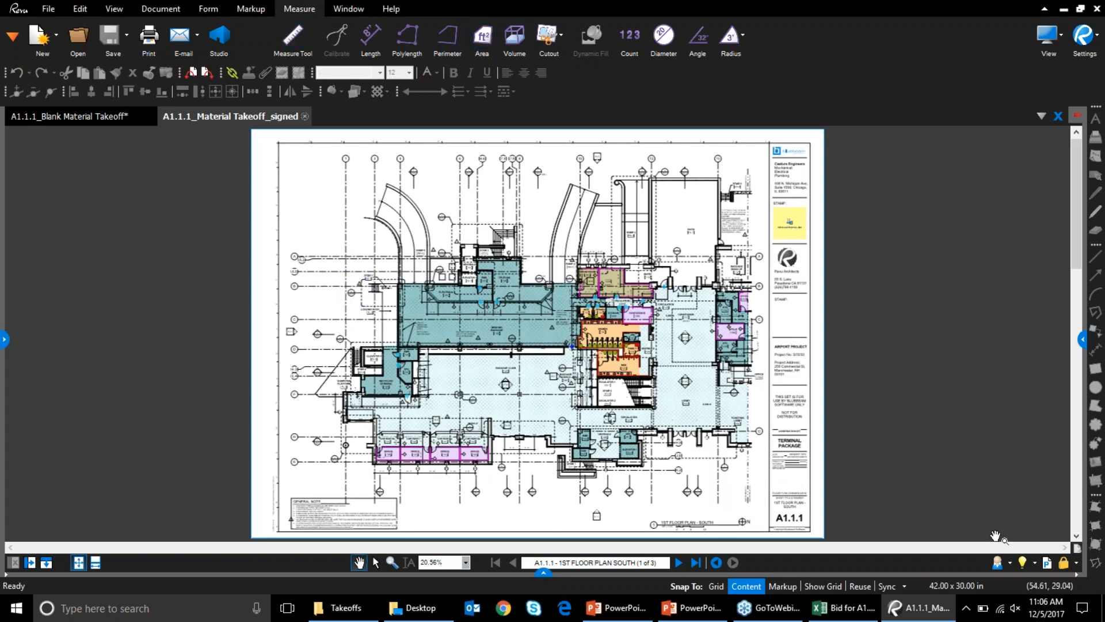
Step: Select the base markup at Men 125, the Inbound Baggage floor area and the door counts to check whether they can be edited
{"action": "left_click", "coordinate": [625, 374]}
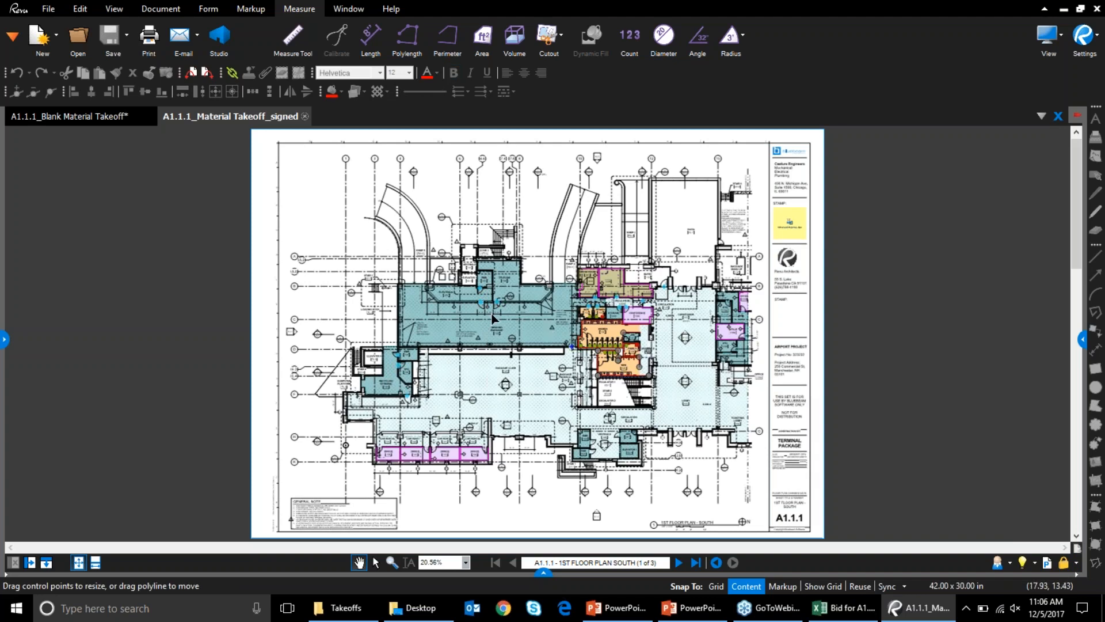
{"action": "scroll", "coordinate": [483, 328], "scroll_direction": "up", "scroll_amount": 6}
{"action": "scroll", "coordinate": [482, 329], "scroll_direction": "down", "scroll_amount": 1}
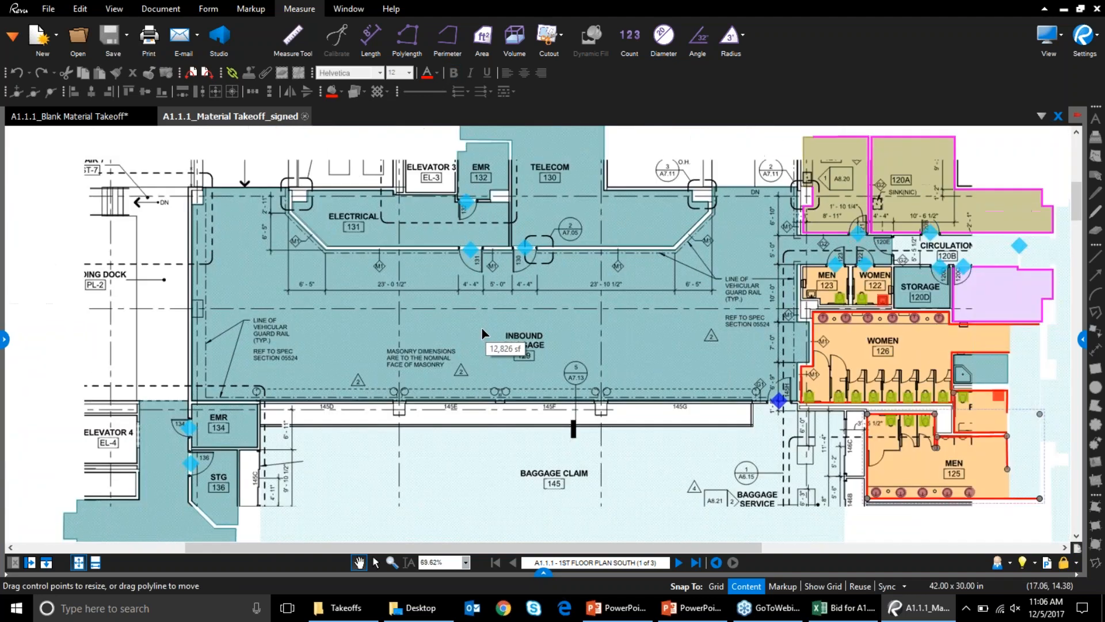
{"action": "left_click", "coordinate": [482, 327]}
{"action": "left_click", "coordinate": [471, 233]}
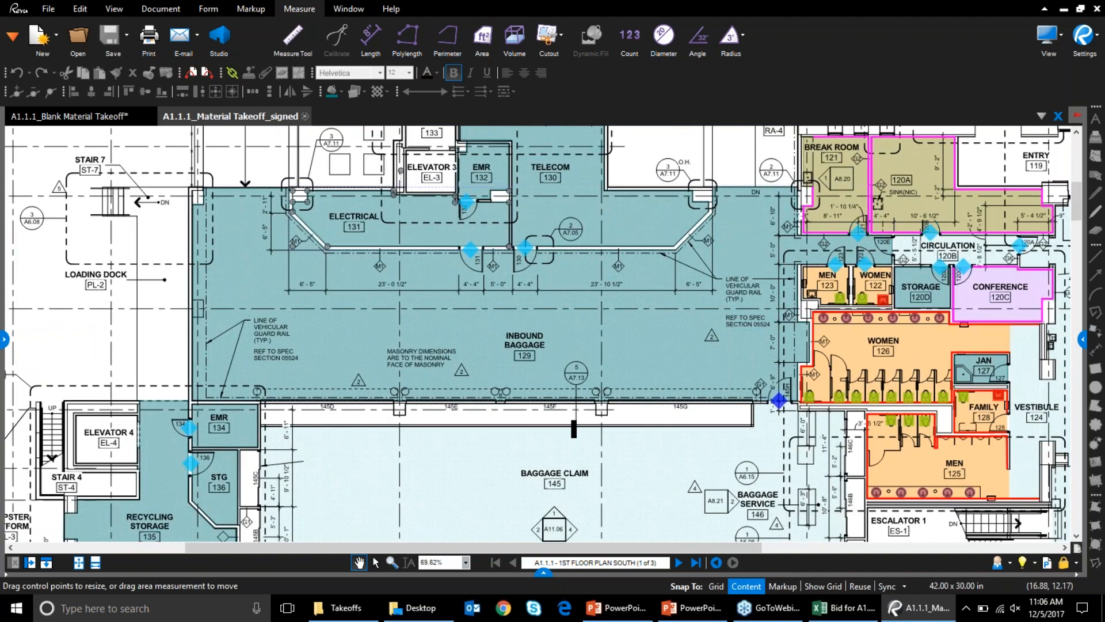
{"action": "left_click", "coordinate": [466, 204]}
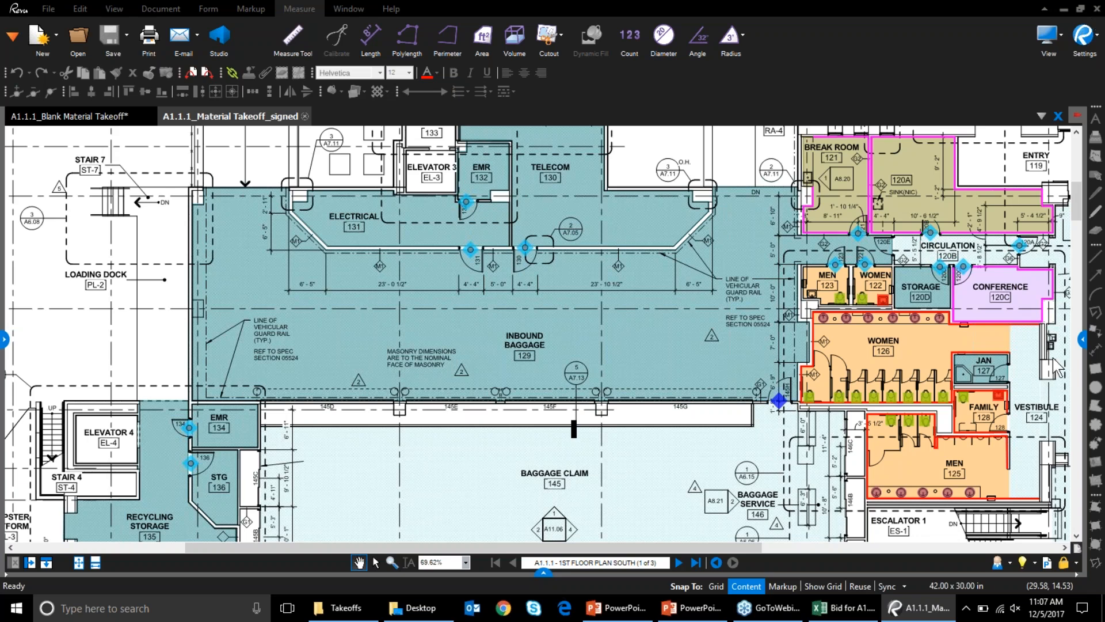
{"action": "left_click", "coordinate": [784, 340]}
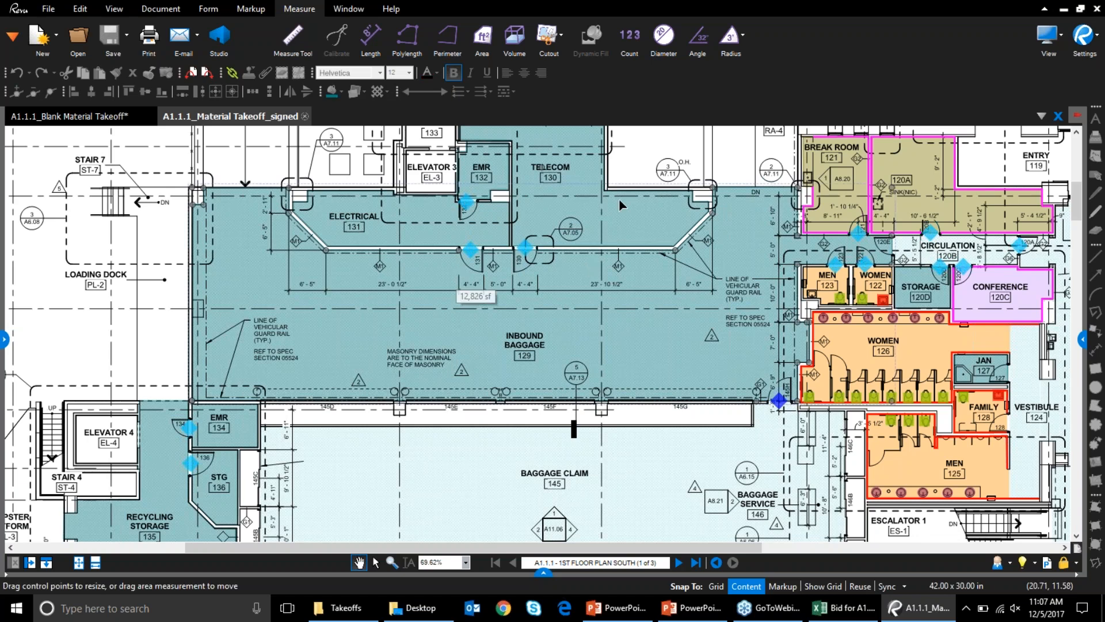
{"action": "mouse_move", "coordinate": [783, 333]}
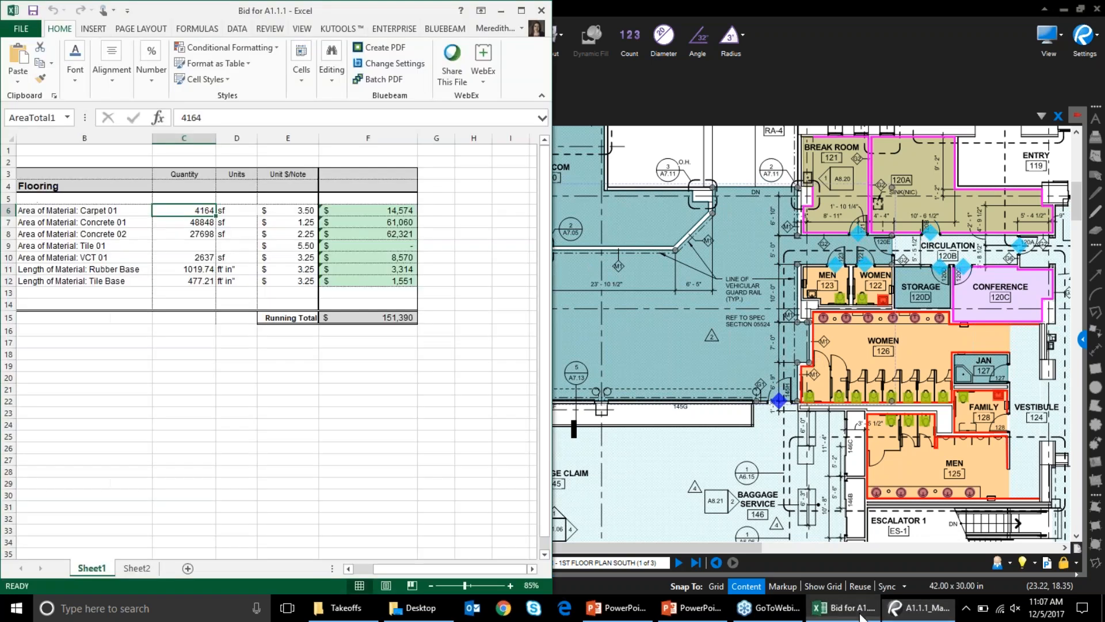
Step: Review the flooring quantities in the Excel bid beside the takeoff and switch to the contact slide in PowerPoint
{"action": "left_click", "coordinate": [844, 607]}
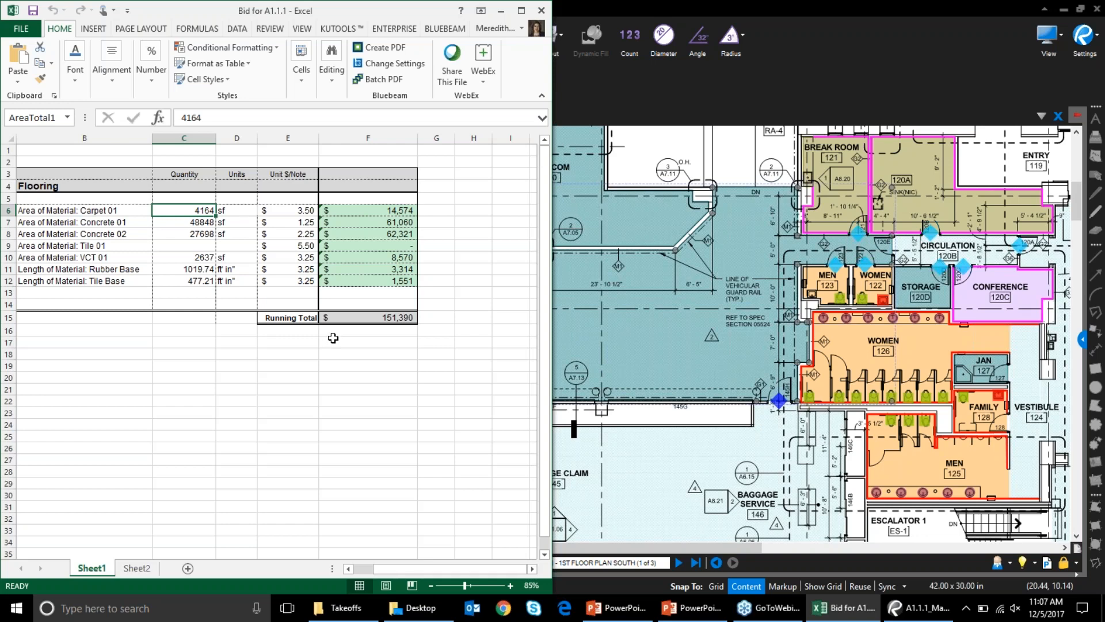
{"action": "left_click", "coordinate": [651, 331]}
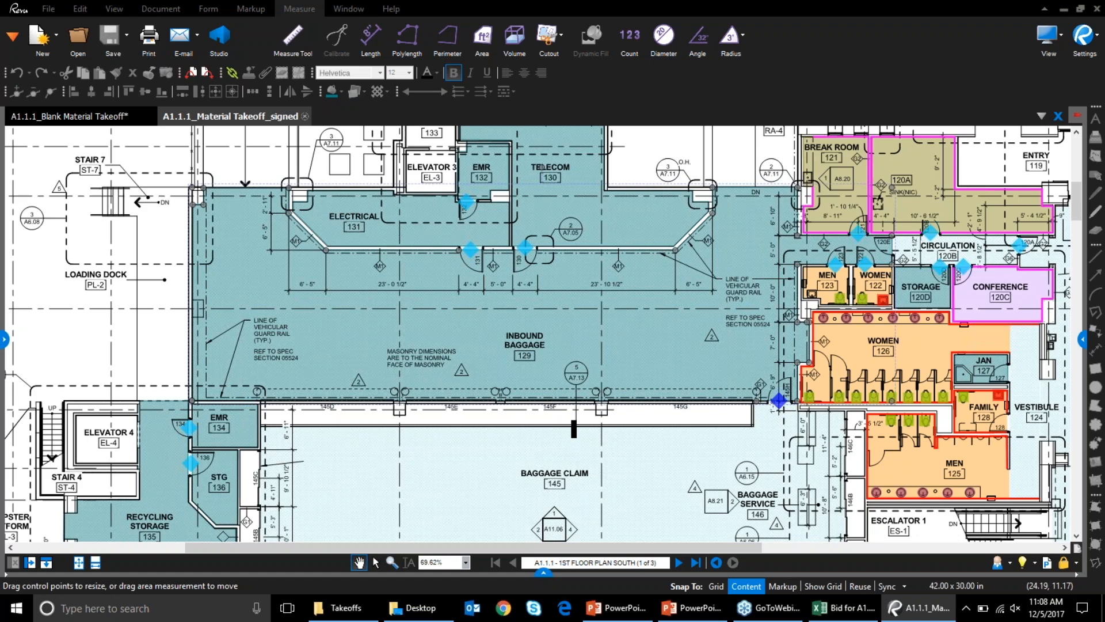
{"action": "left_click", "coordinate": [691, 608]}
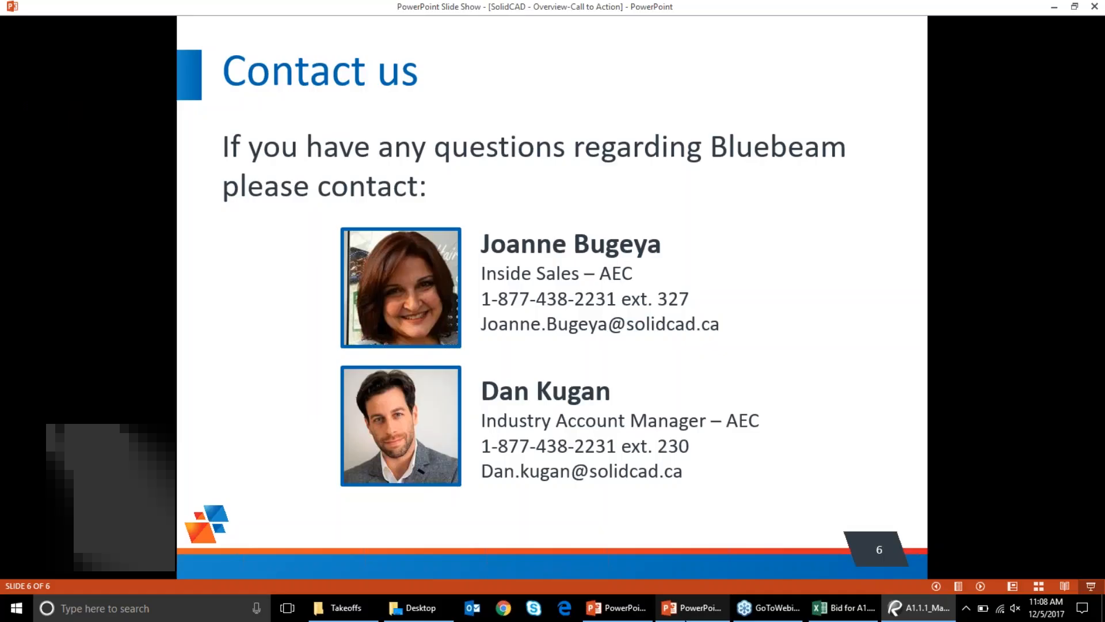